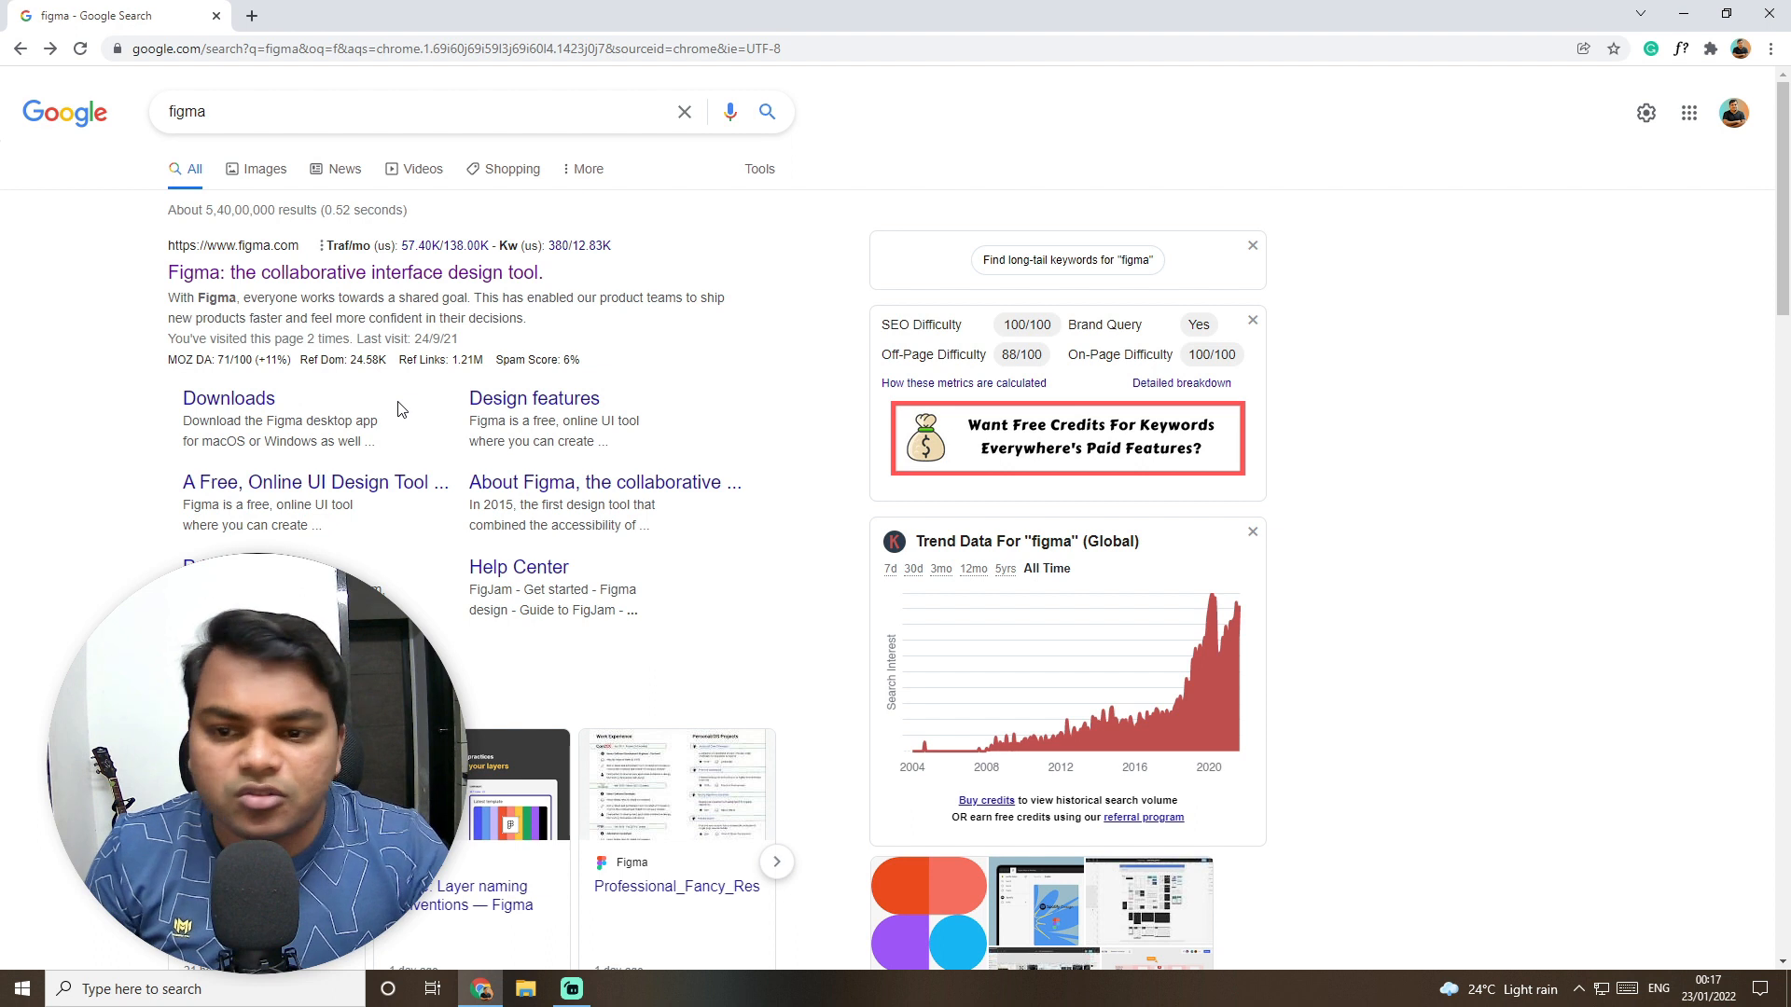
Step: Open the Figma website from the search results and create a new design file
click(396, 274)
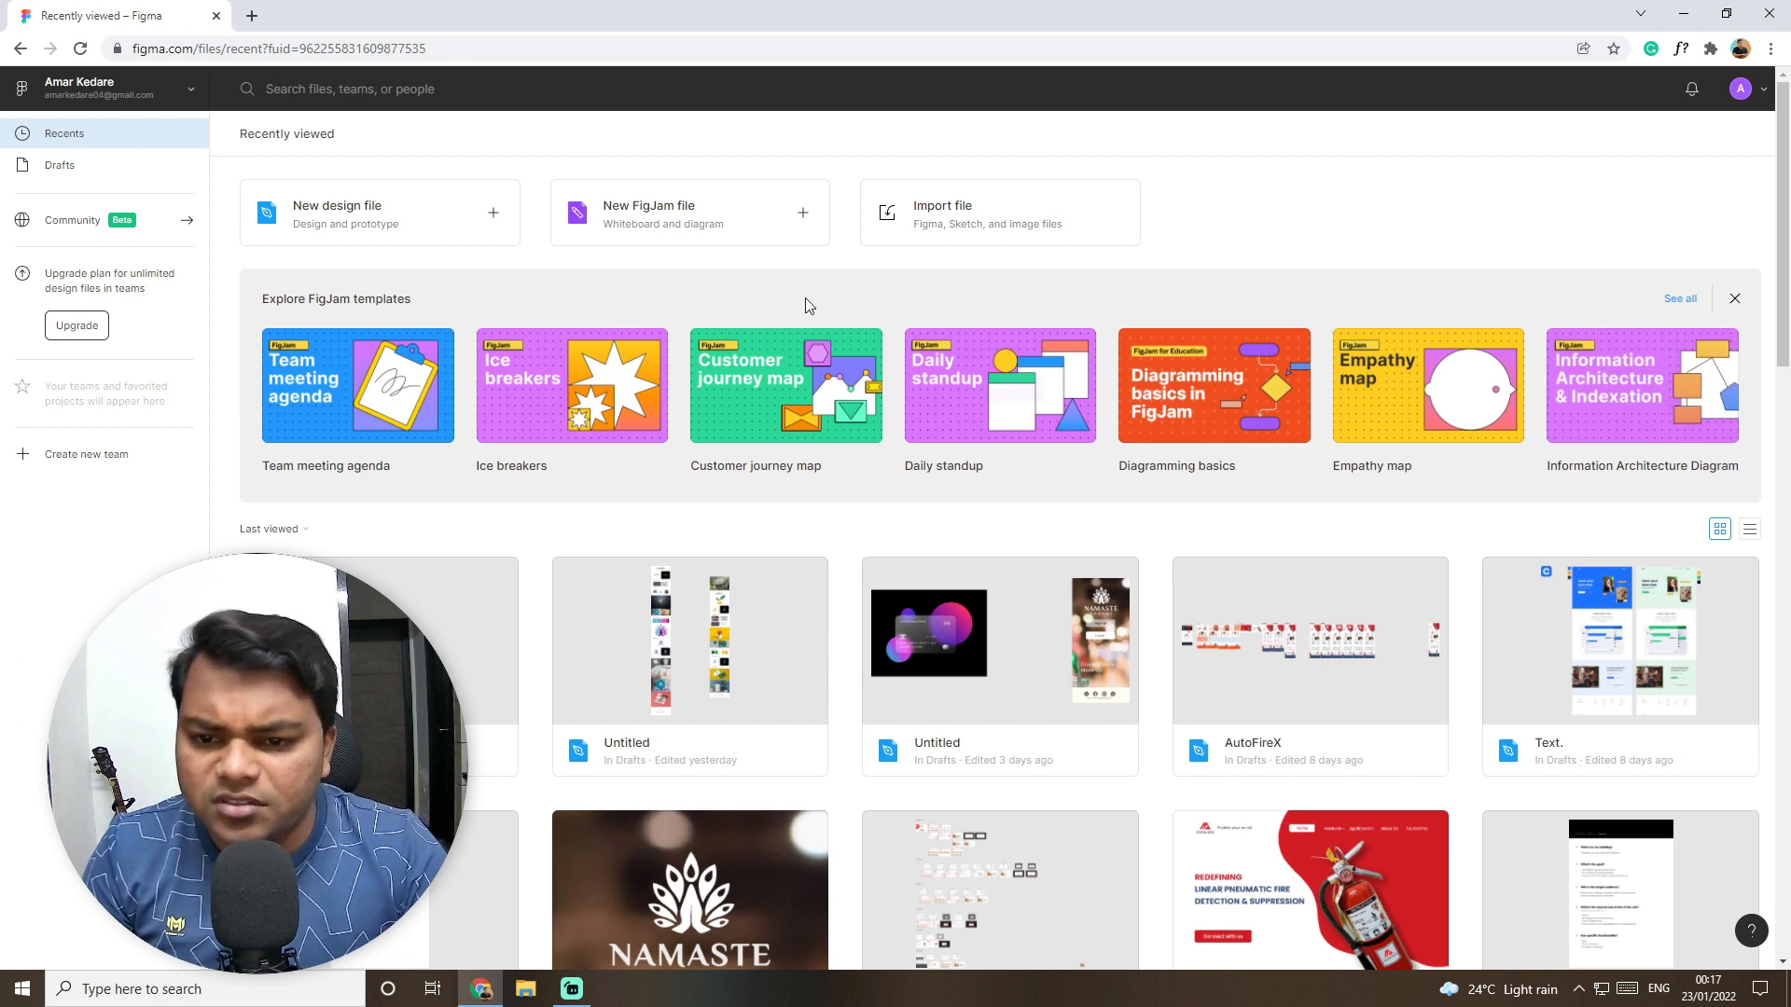
scroll(1341, 612, down, 4)
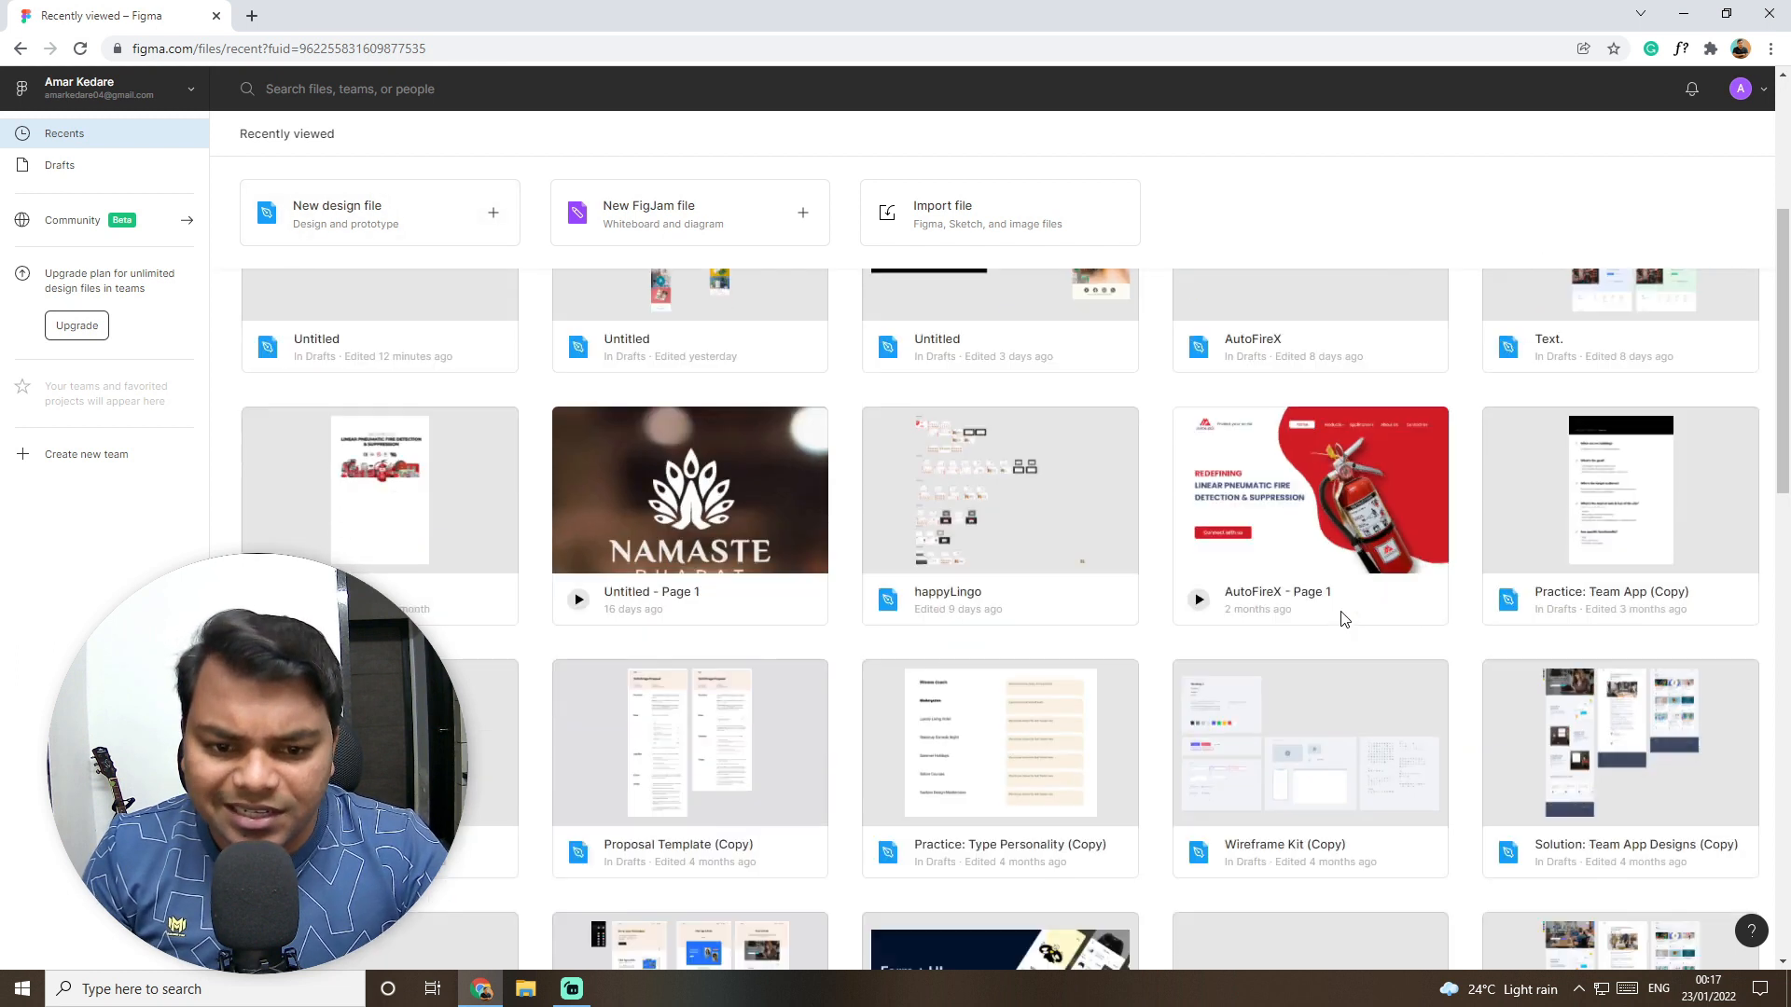
scroll(1150, 614, down, 7)
scroll(1150, 616, up, 3)
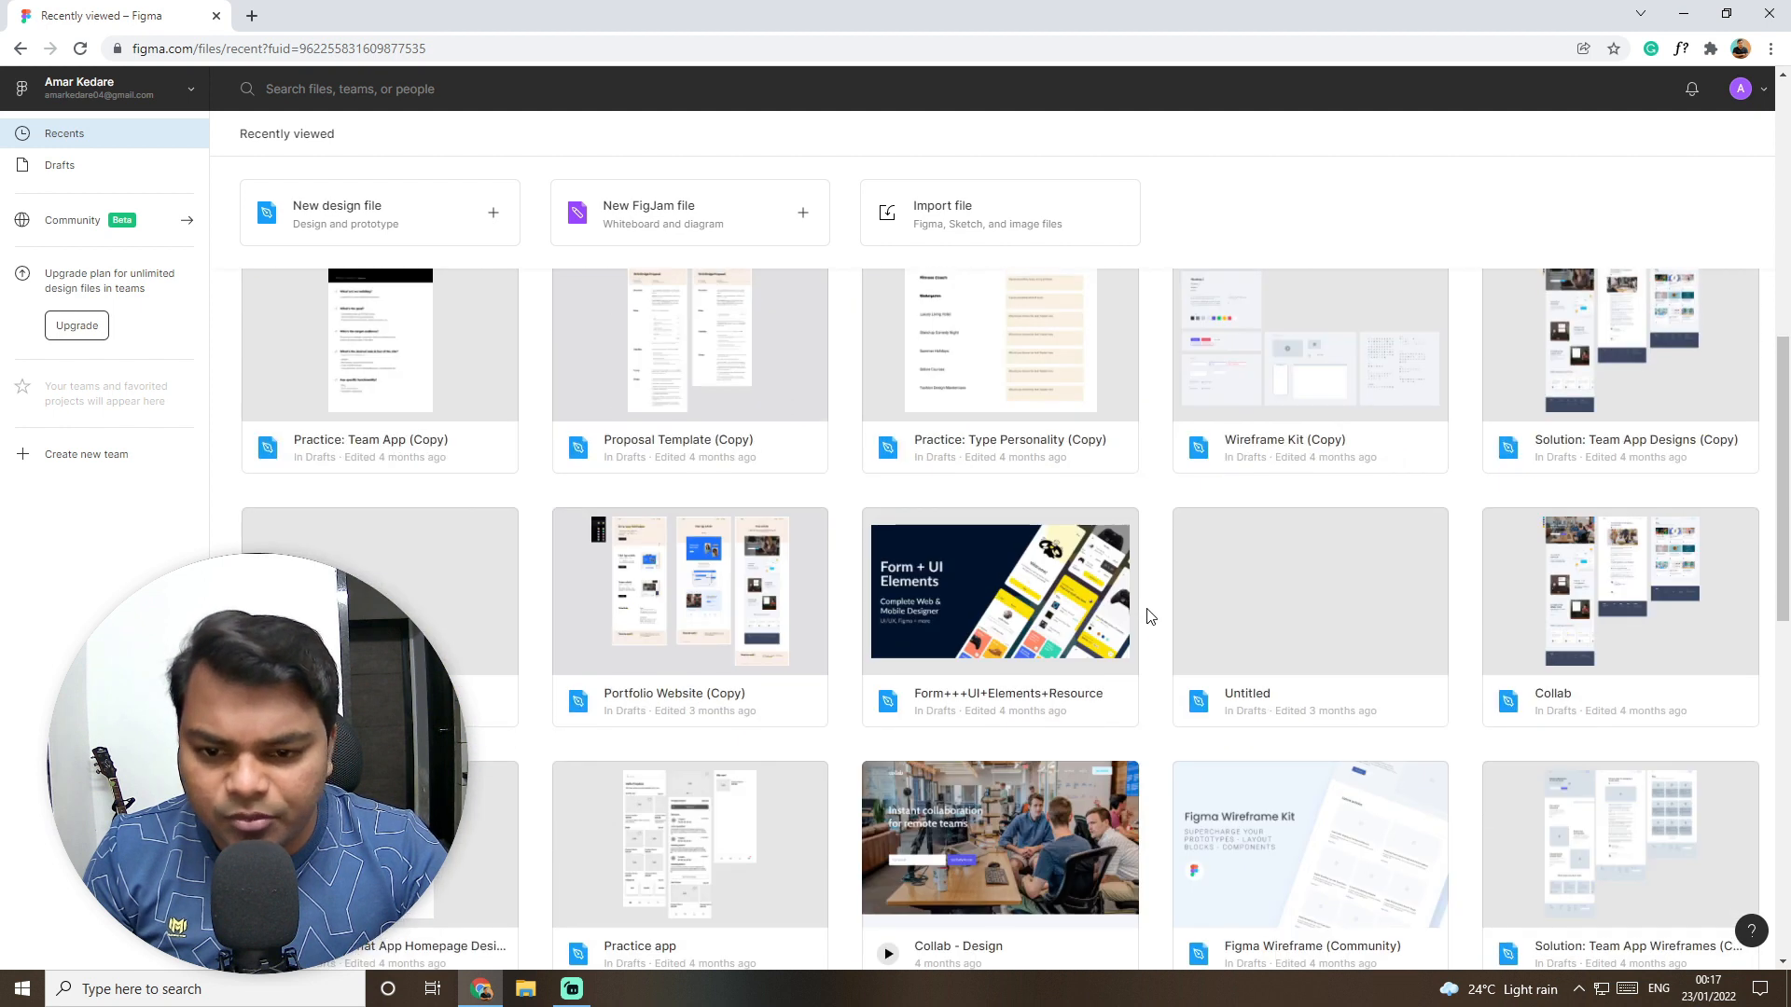
scroll(1150, 616, up, 10)
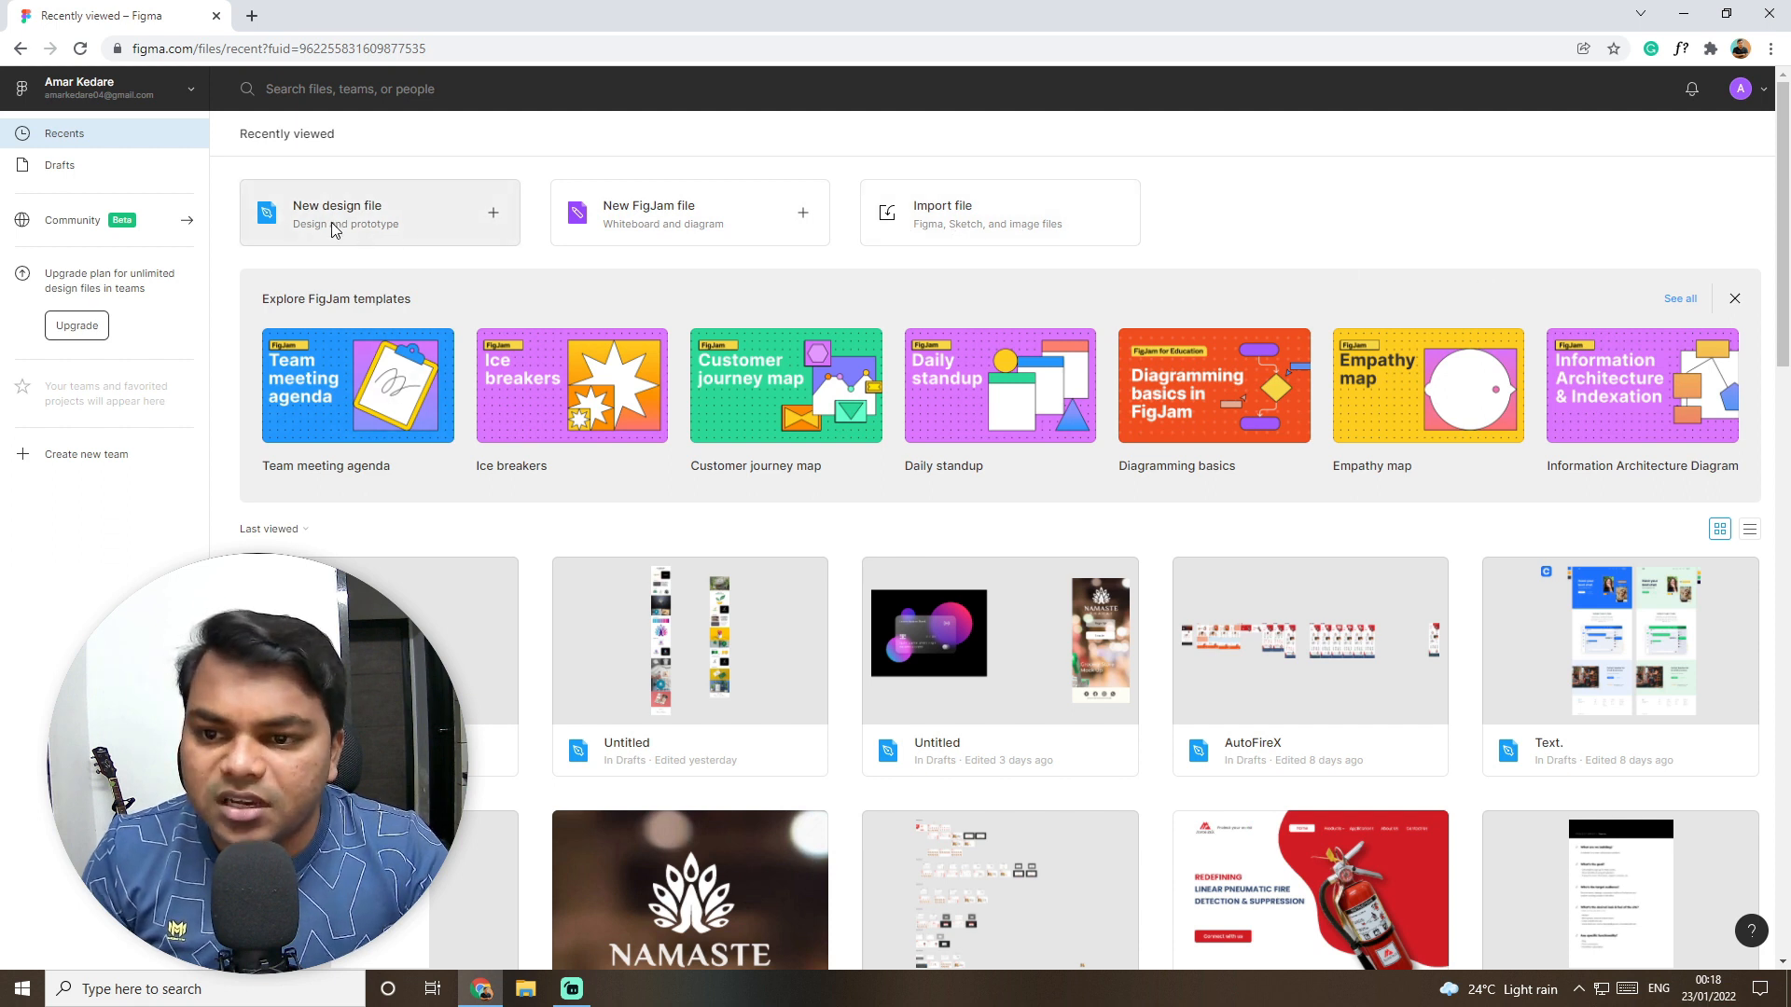
click(415, 214)
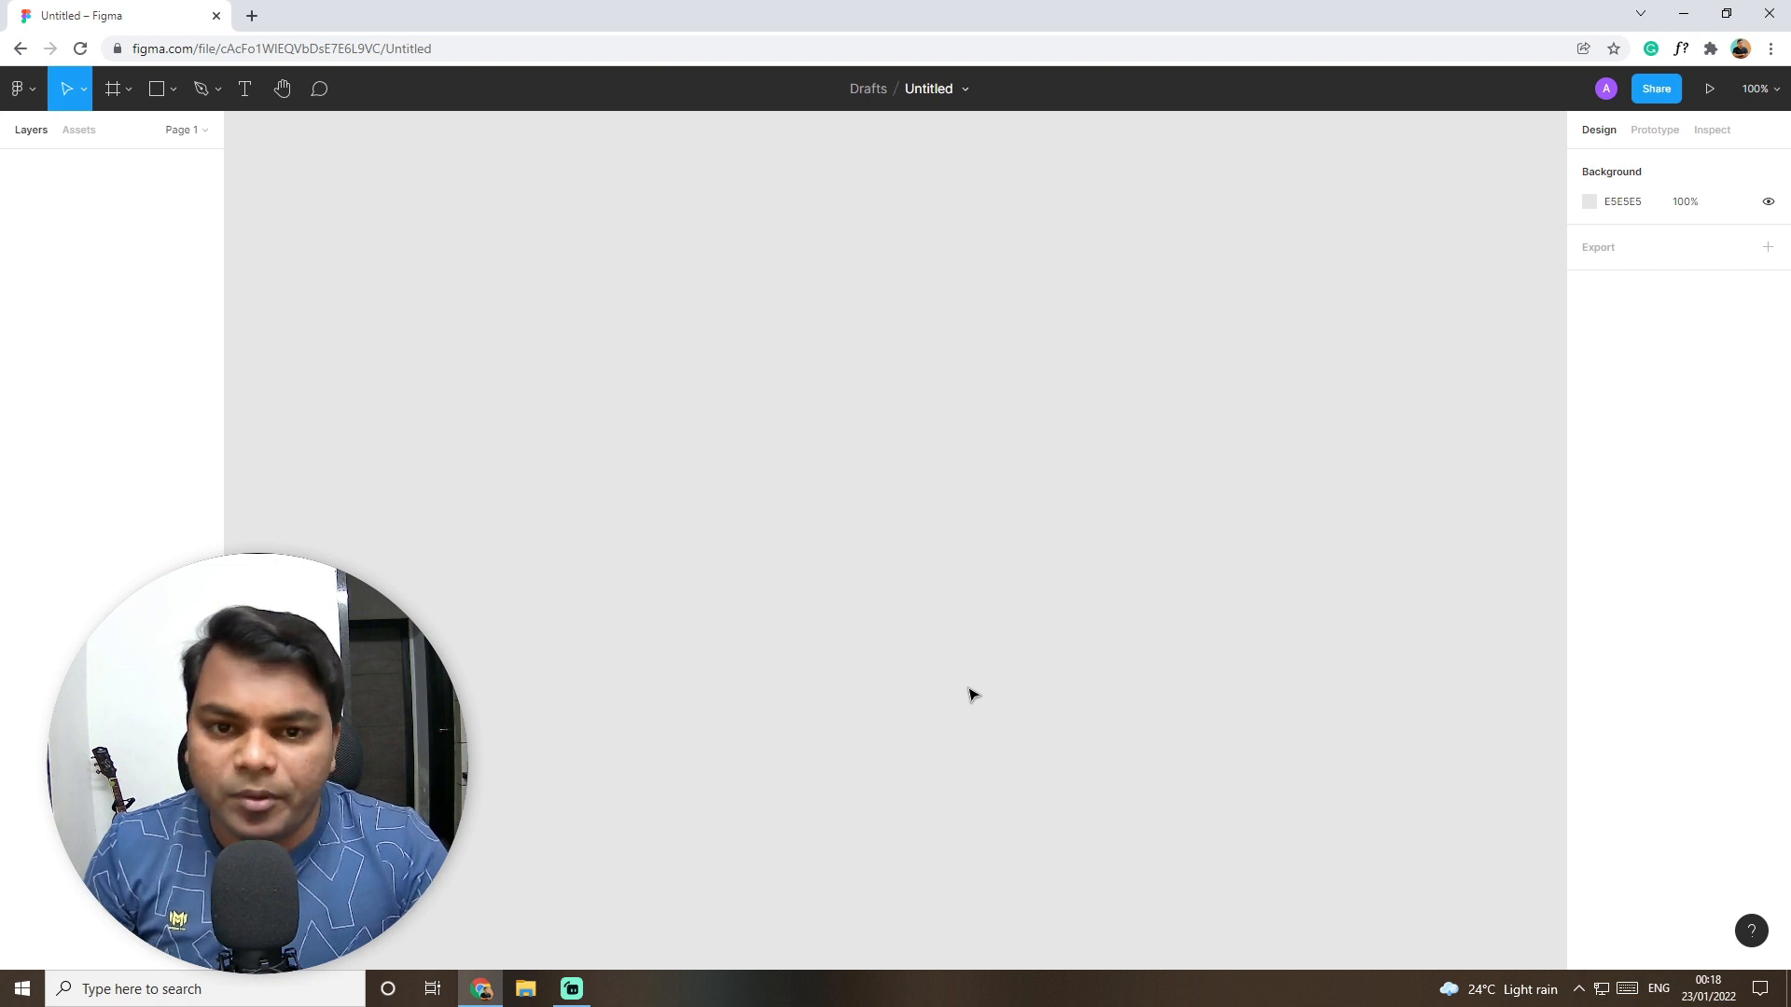
Step: Rename the untitled design file as Test
double_click(924, 88)
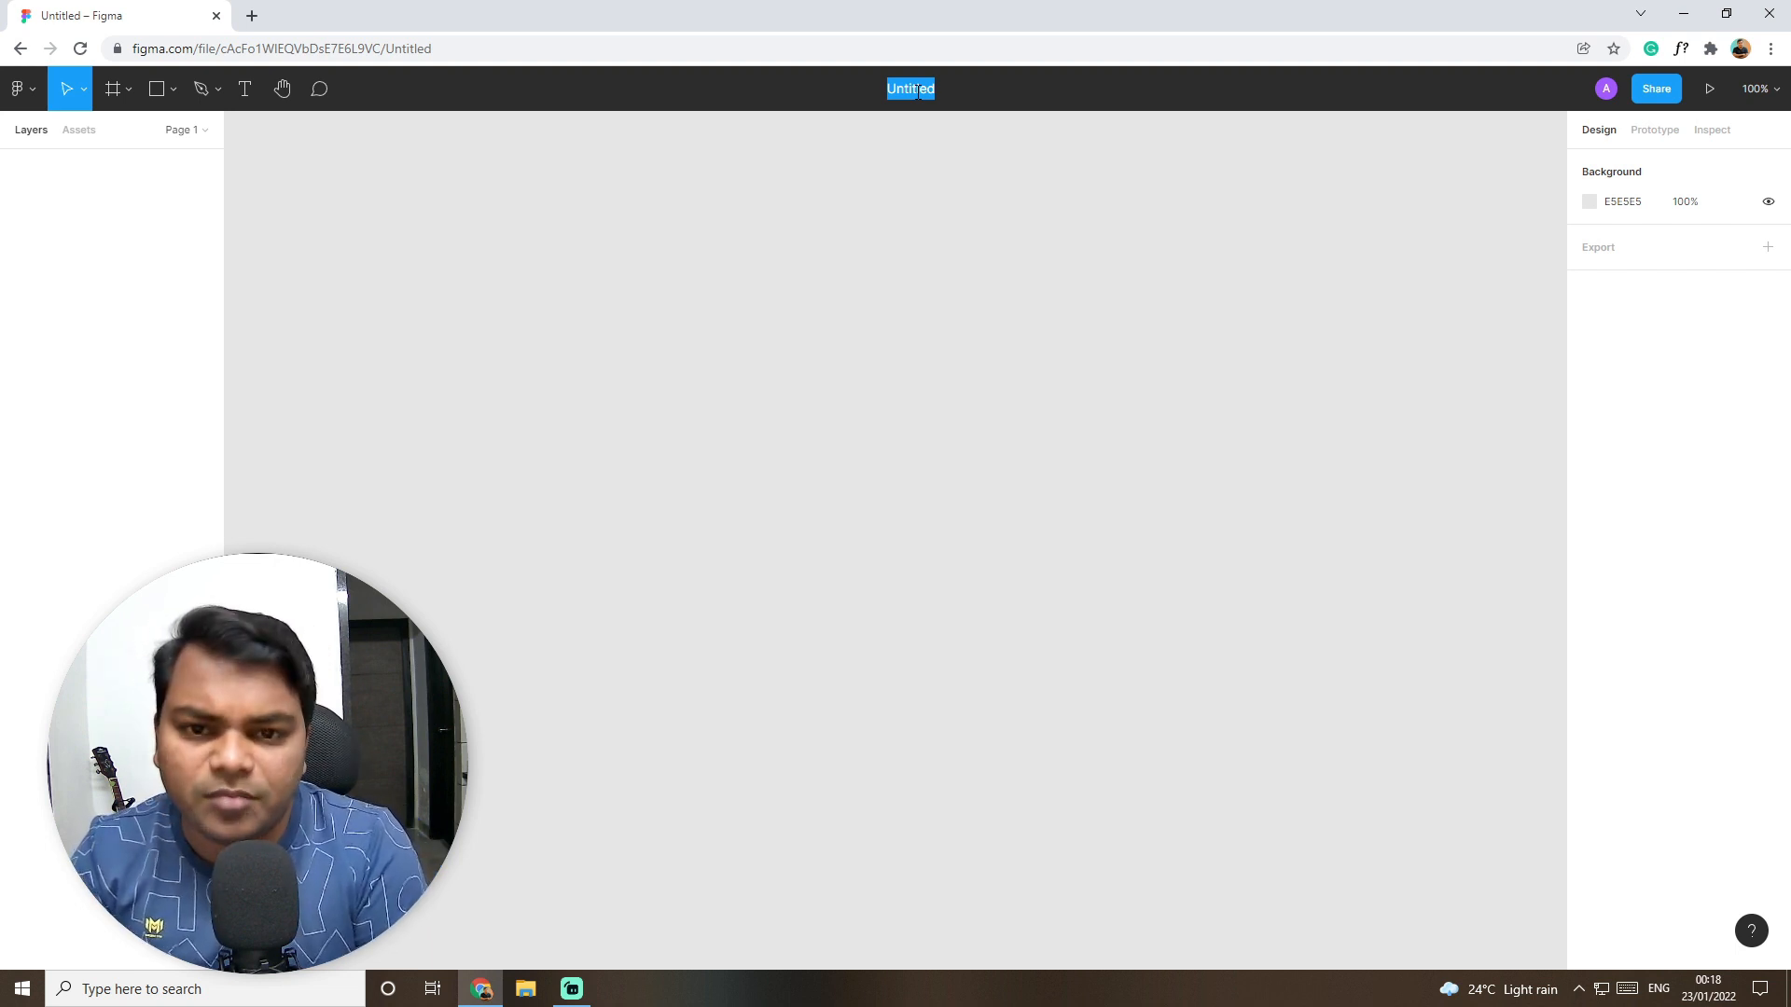
text(Test)
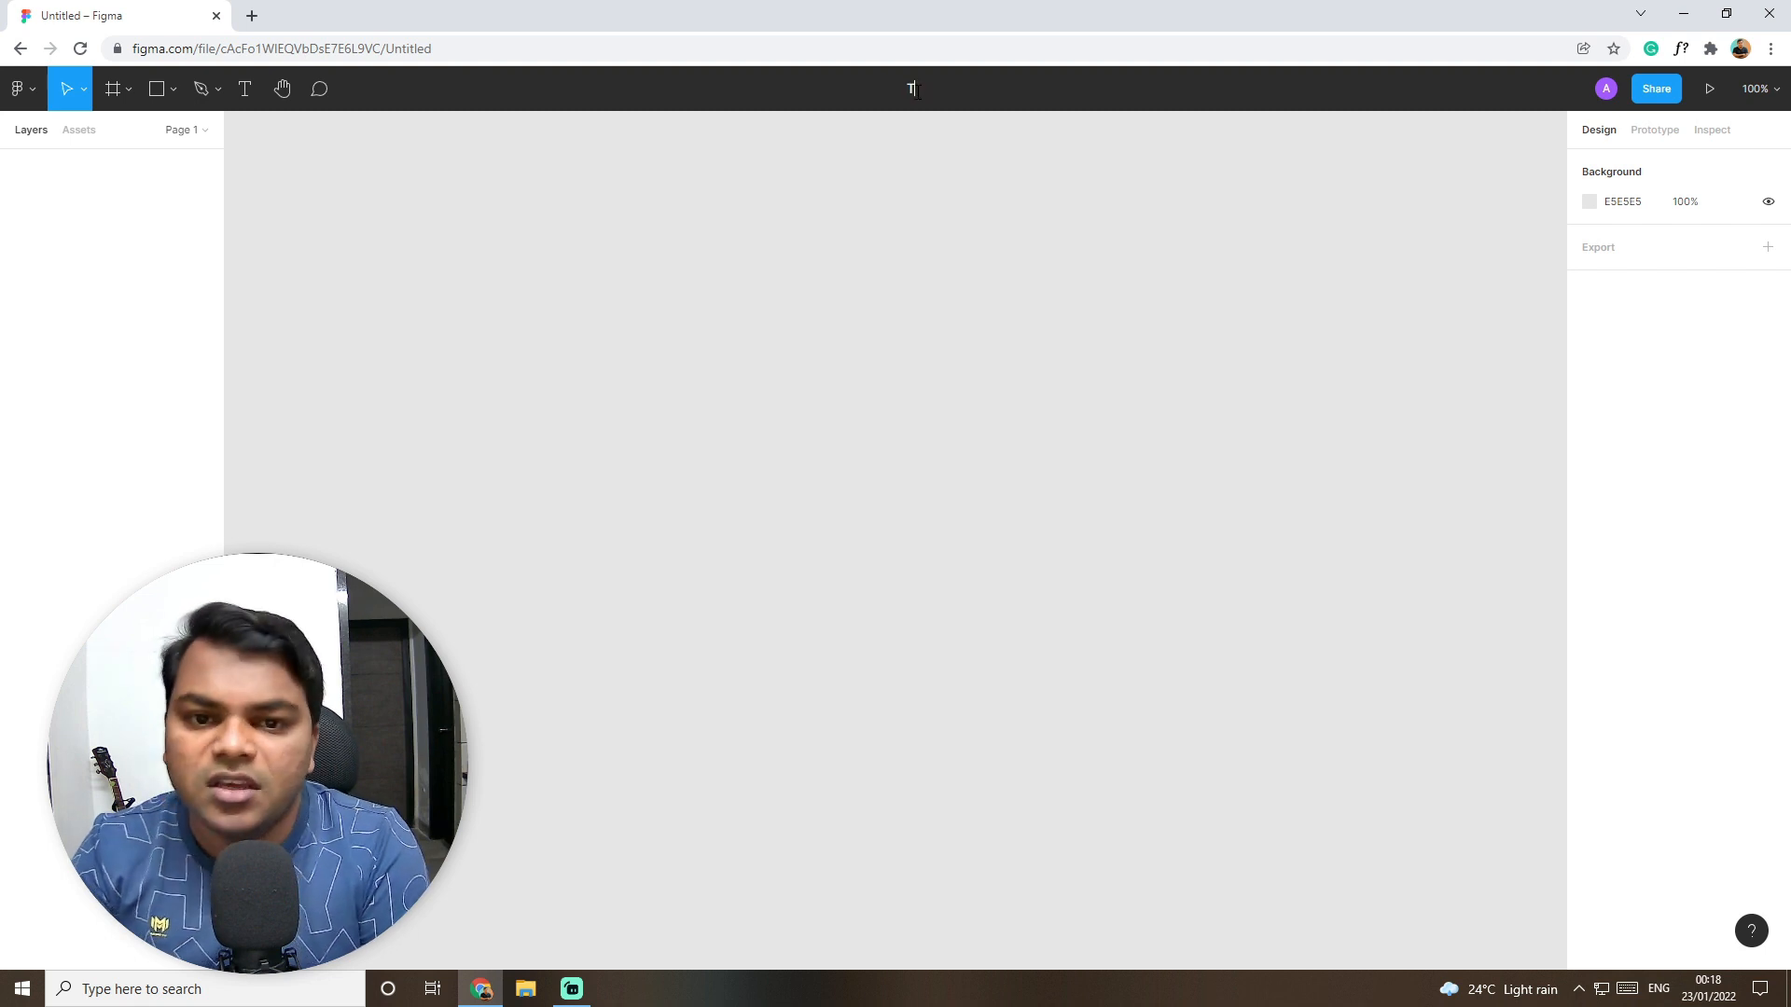
key(Return)
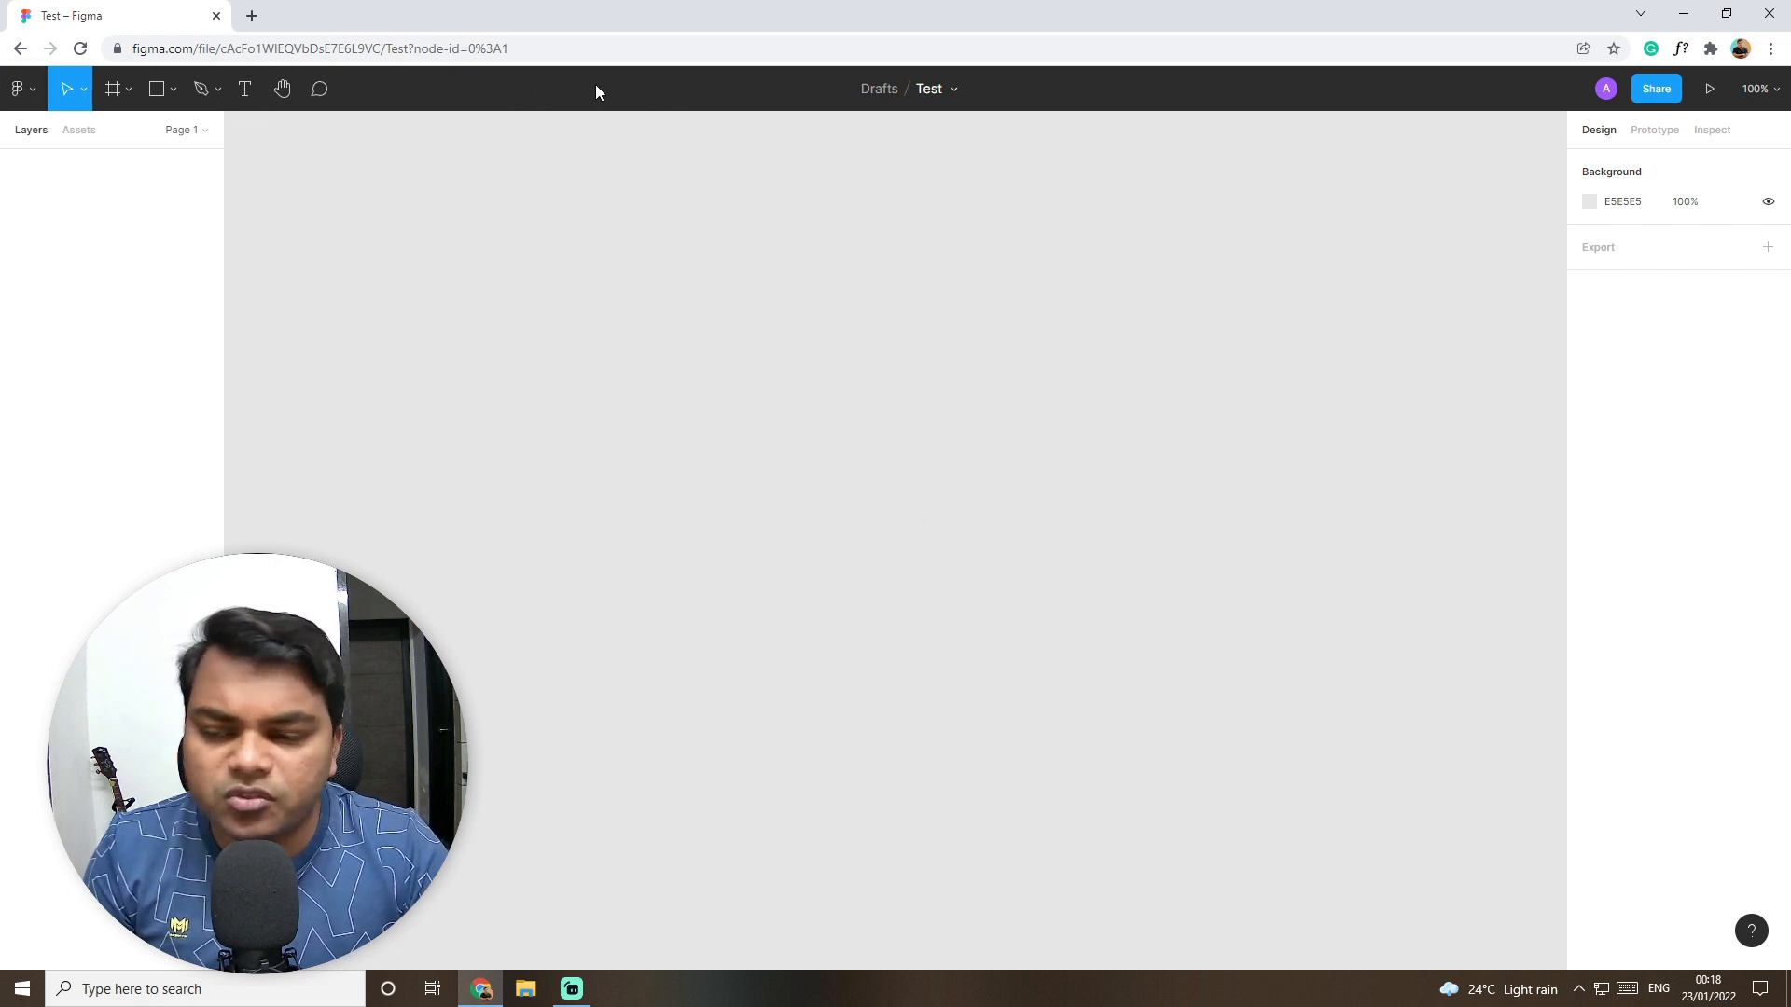
click(35, 97)
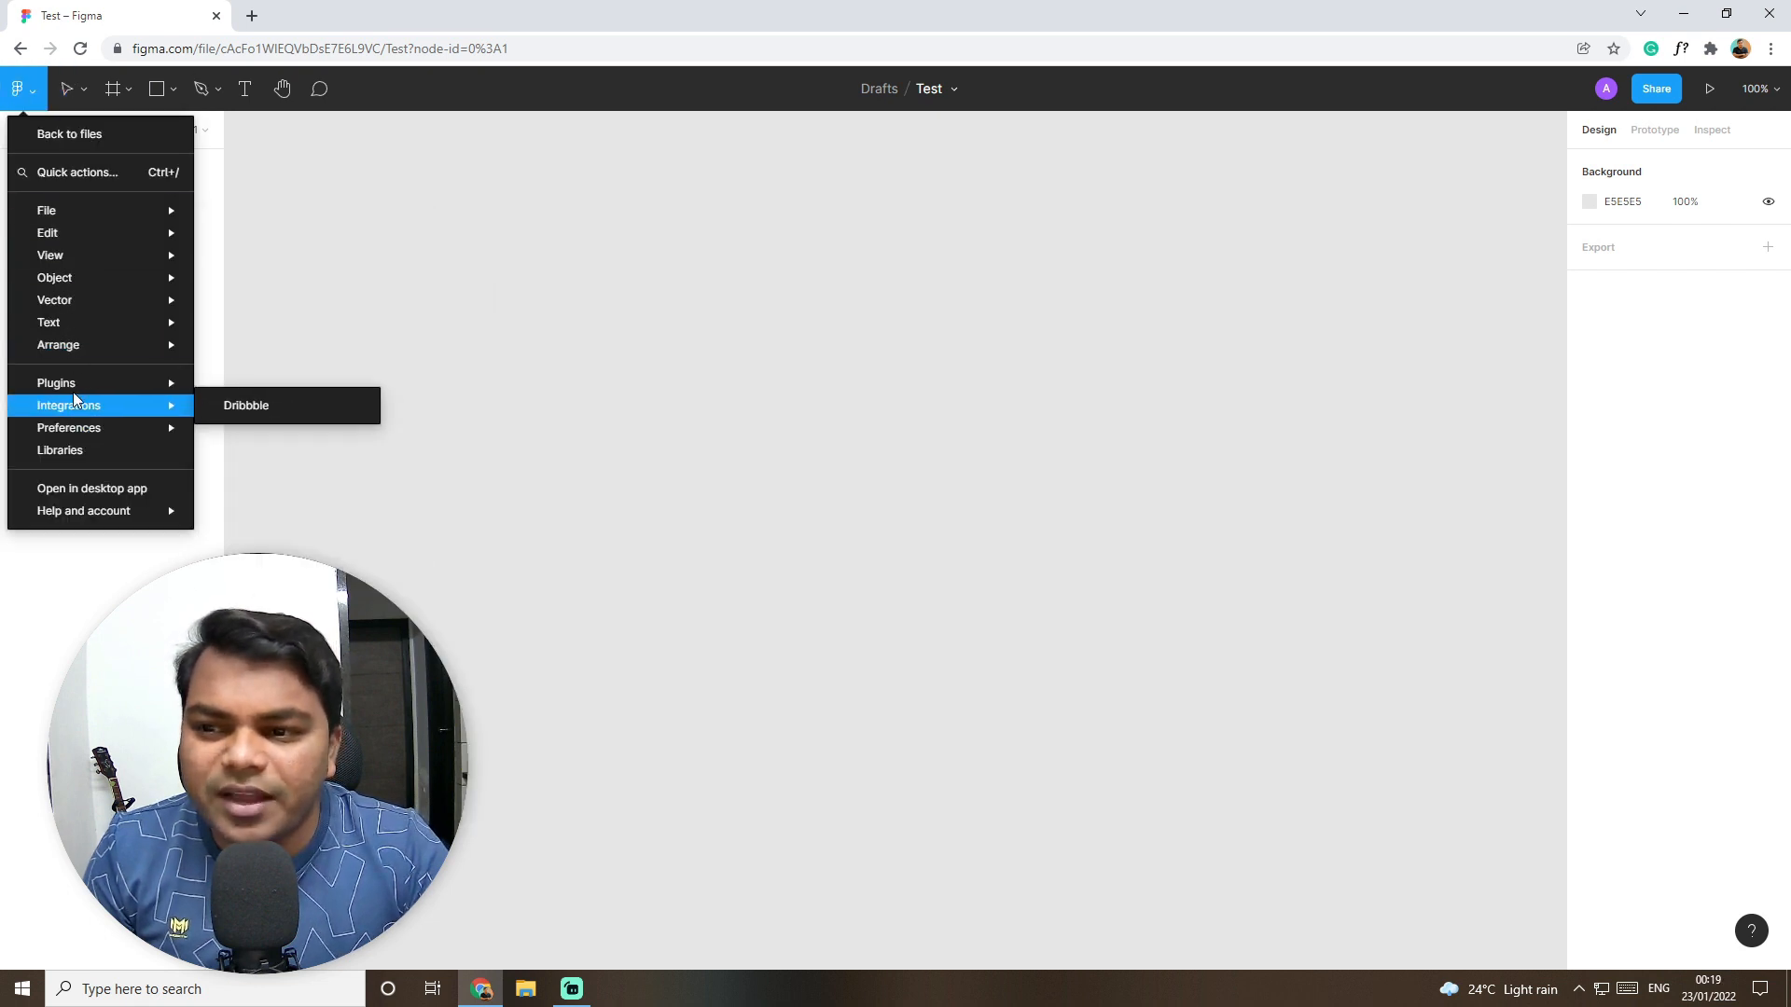
mouse_move(91, 268)
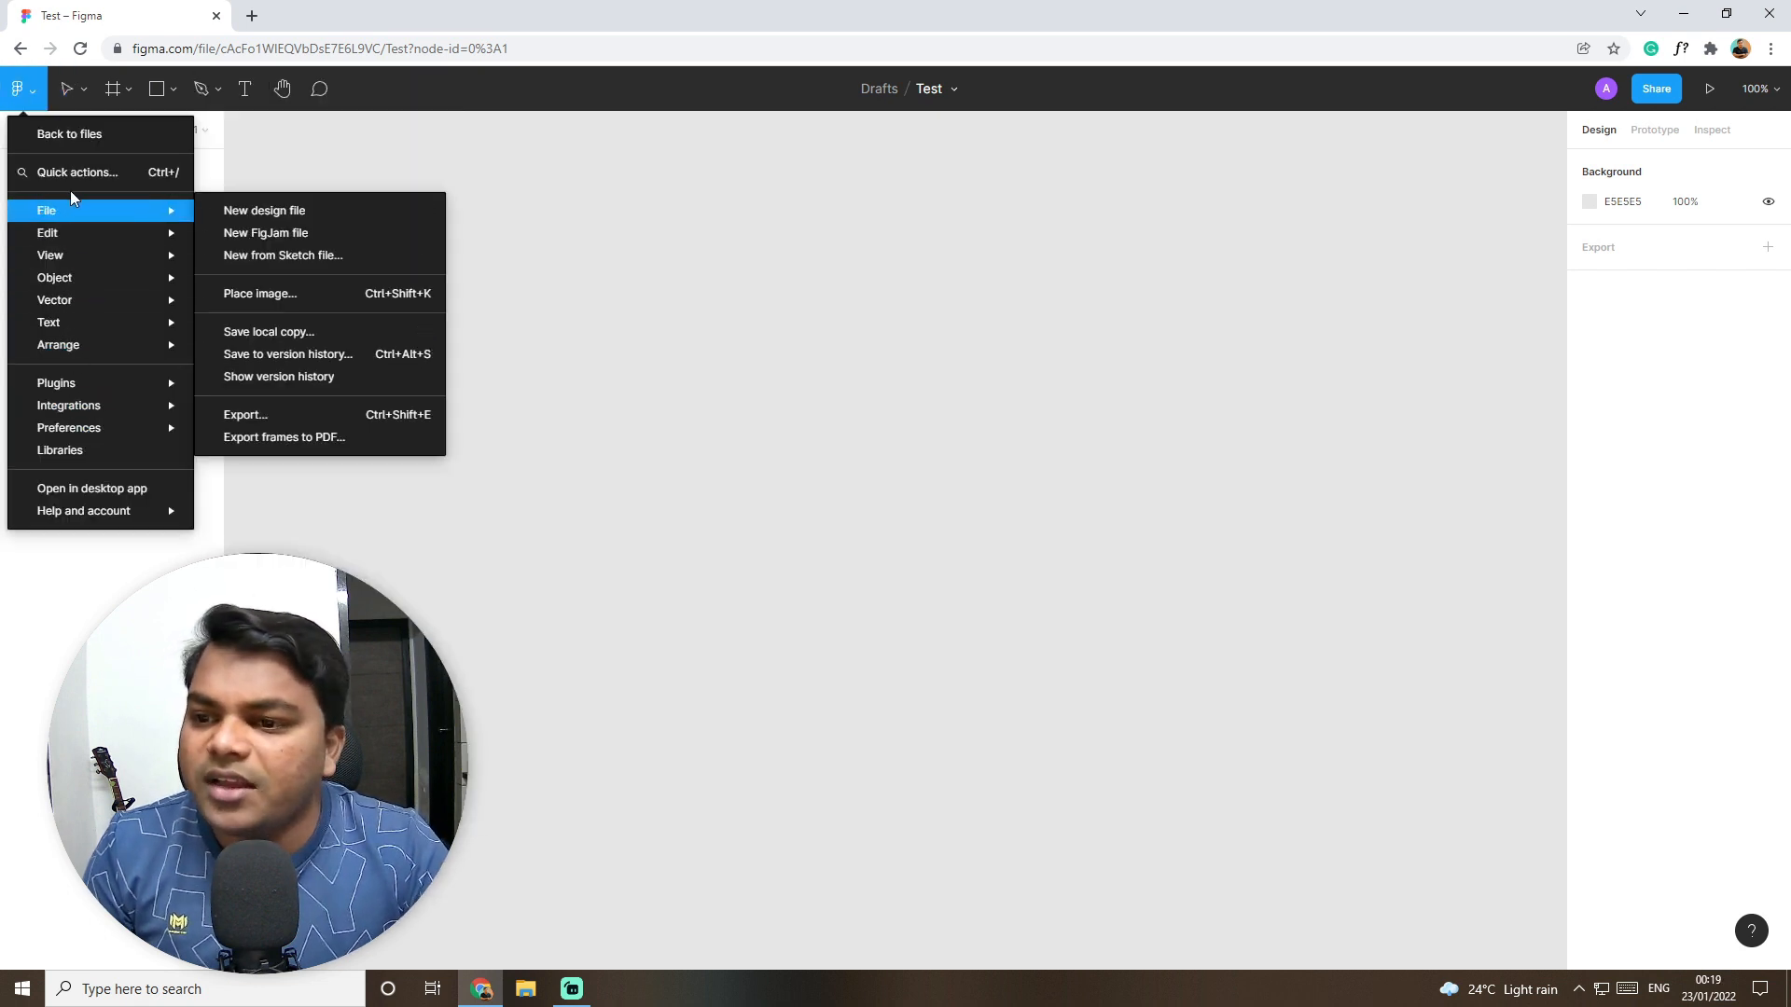
mouse_move(65, 324)
mouse_move(73, 220)
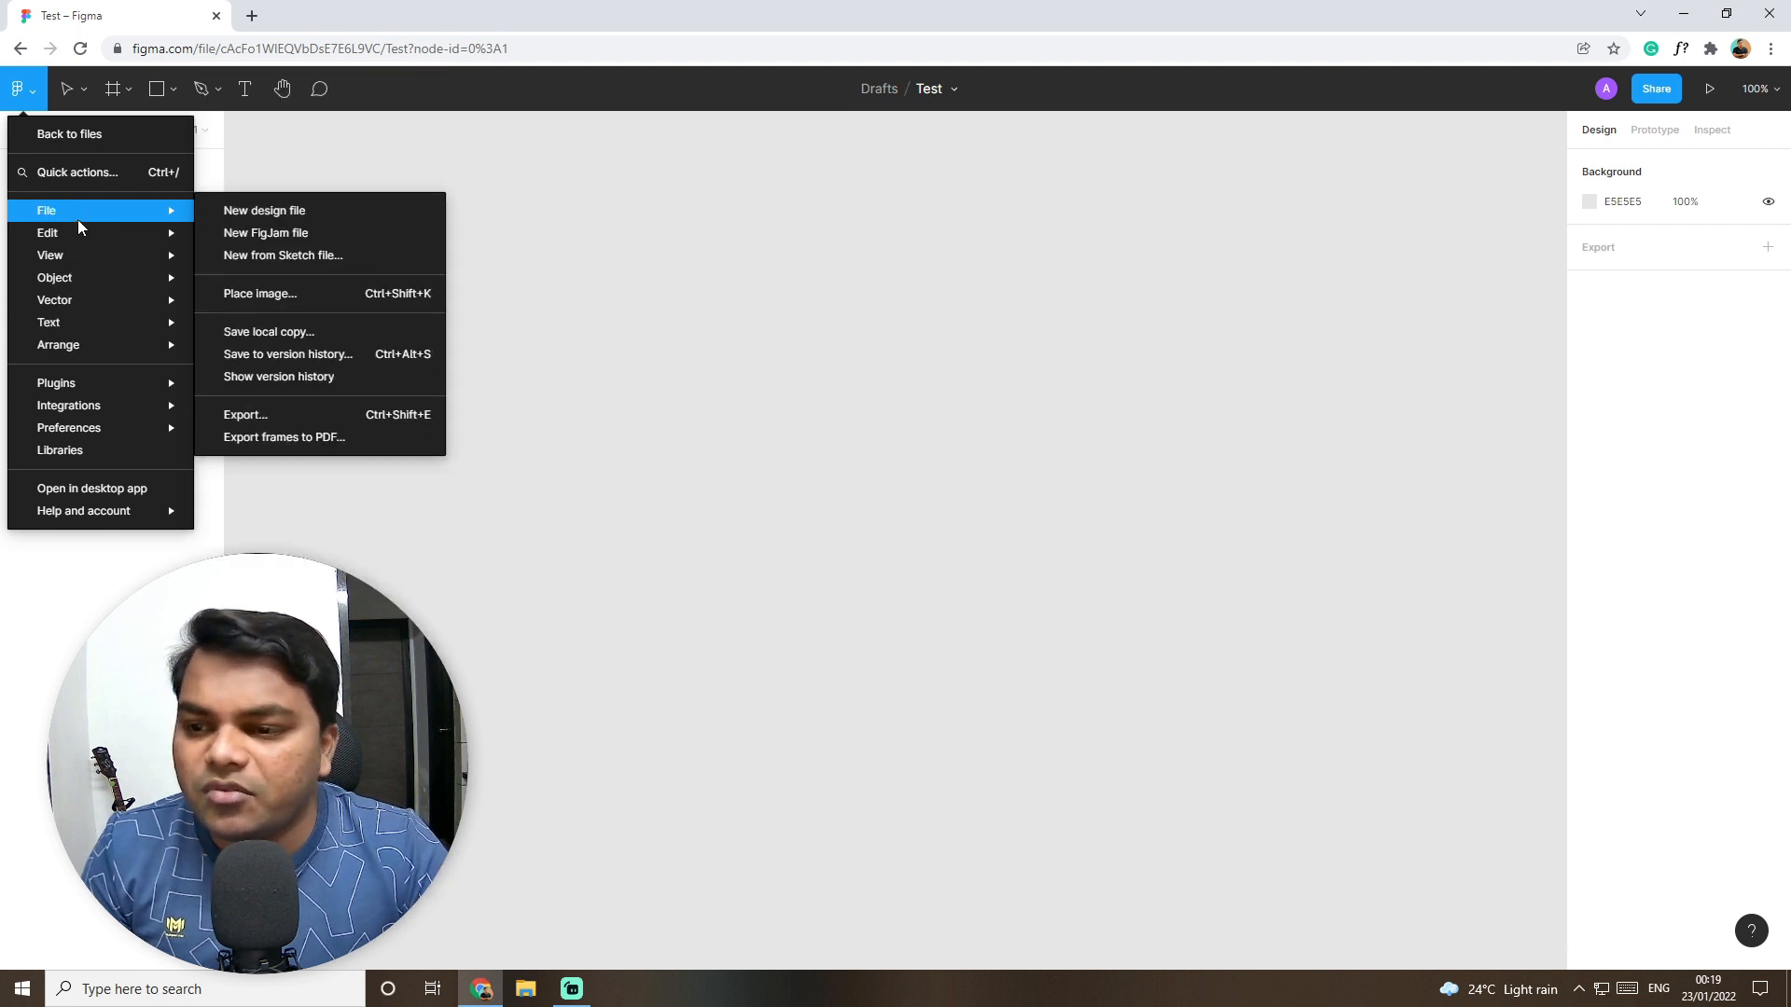
mouse_move(56, 407)
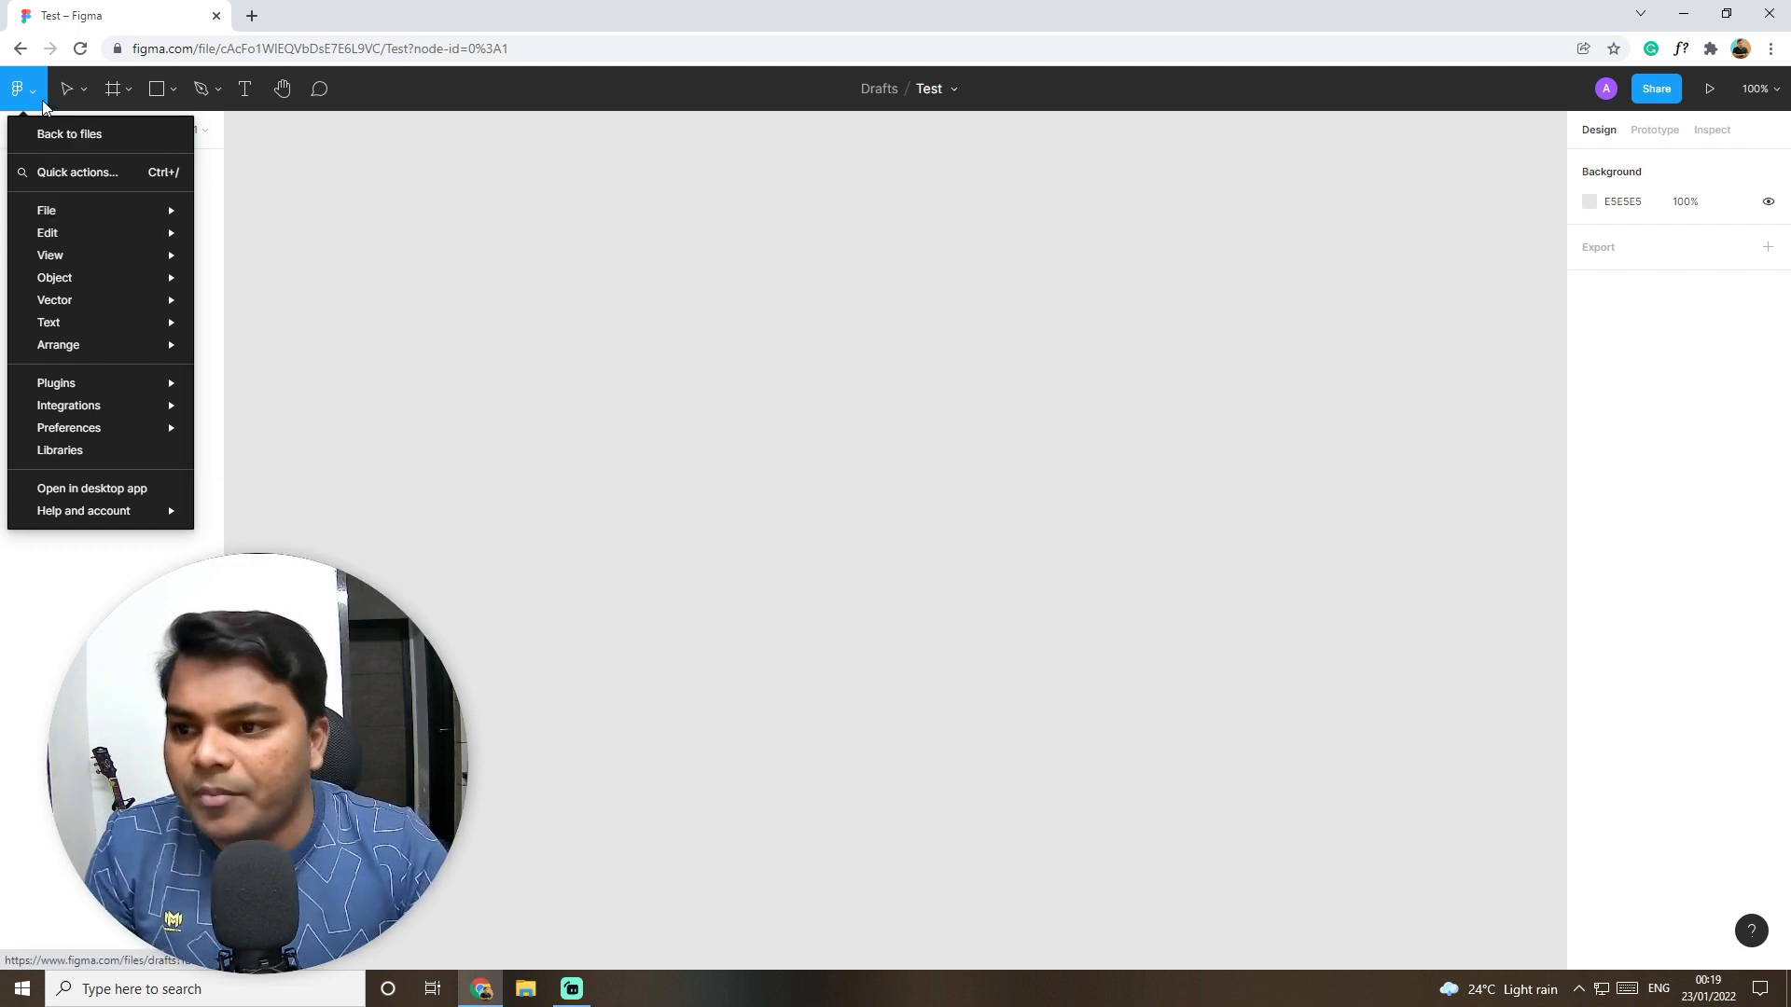
click(328, 190)
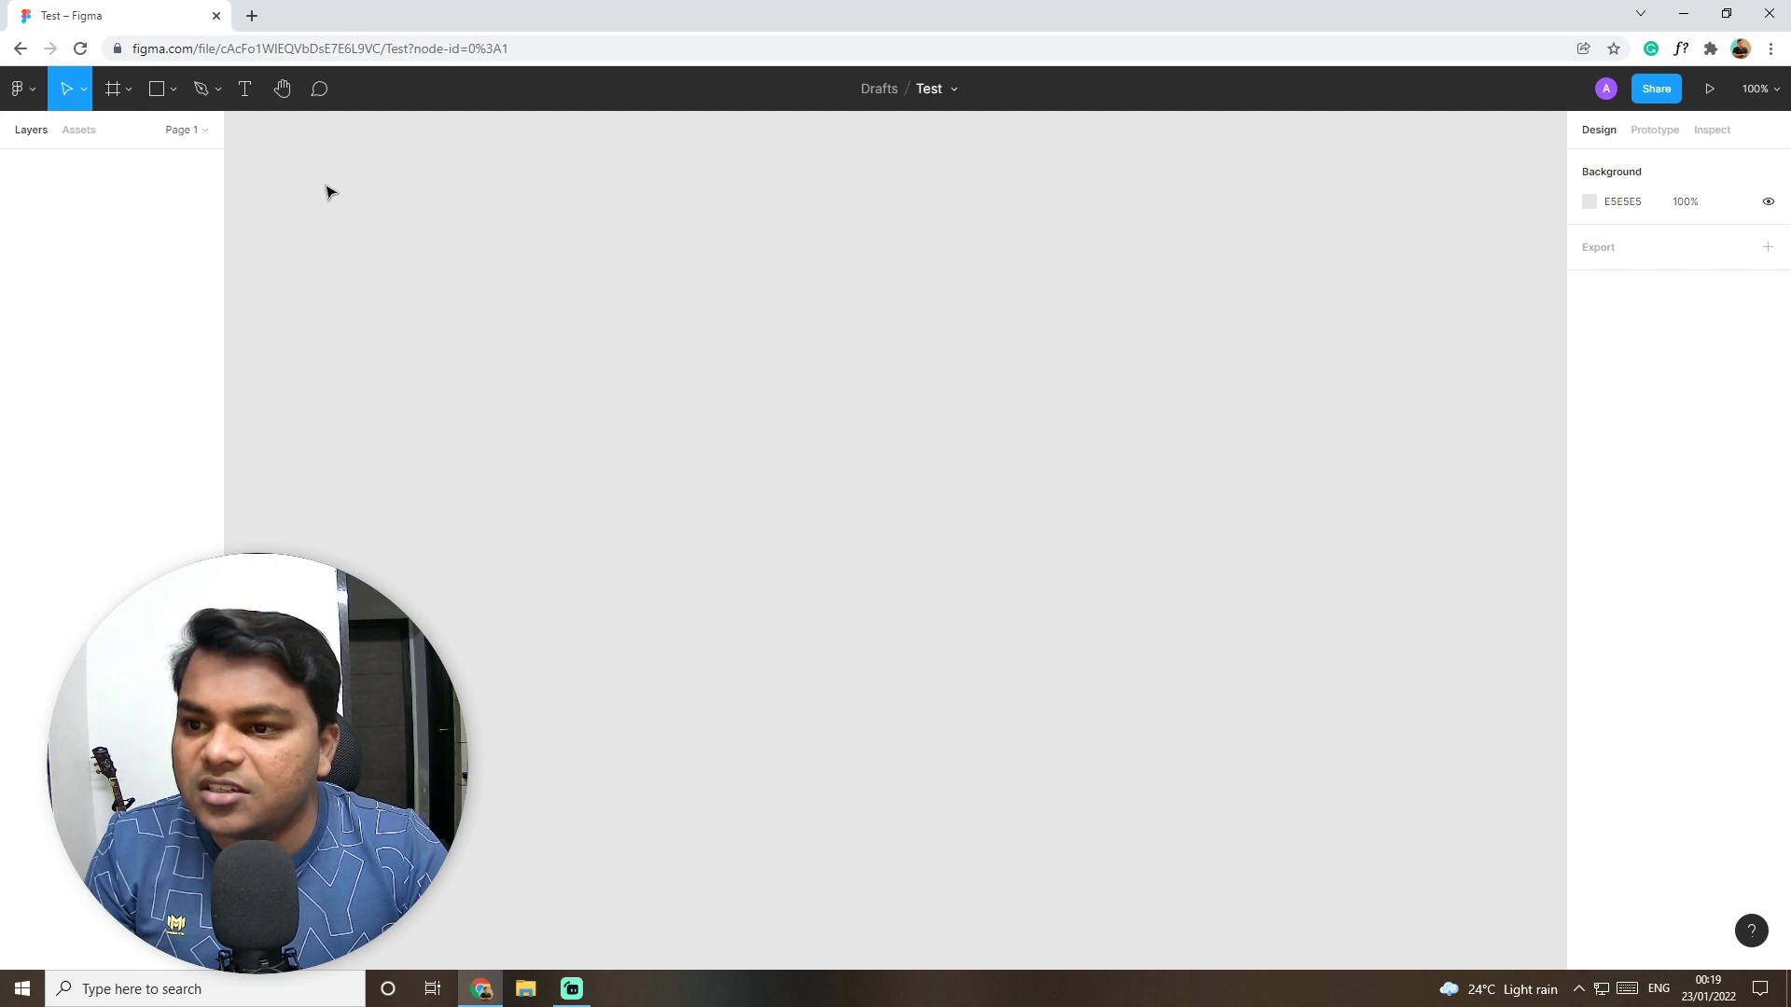
click(83, 93)
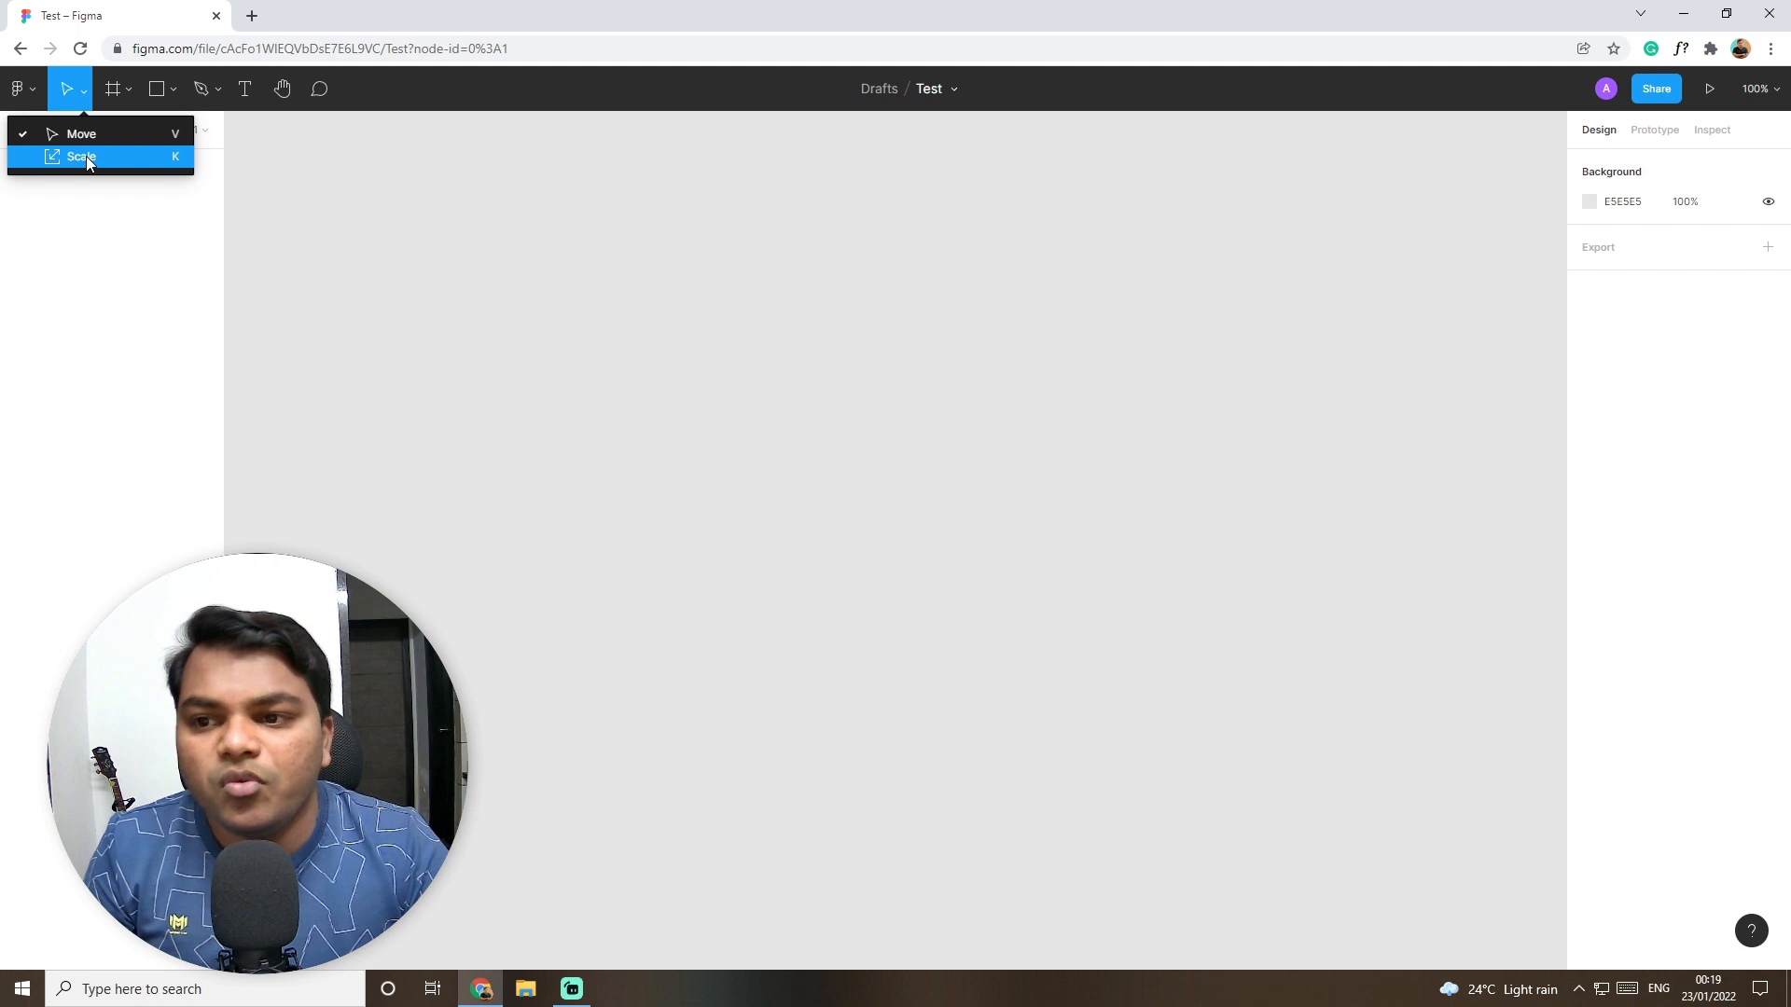
click(596, 387)
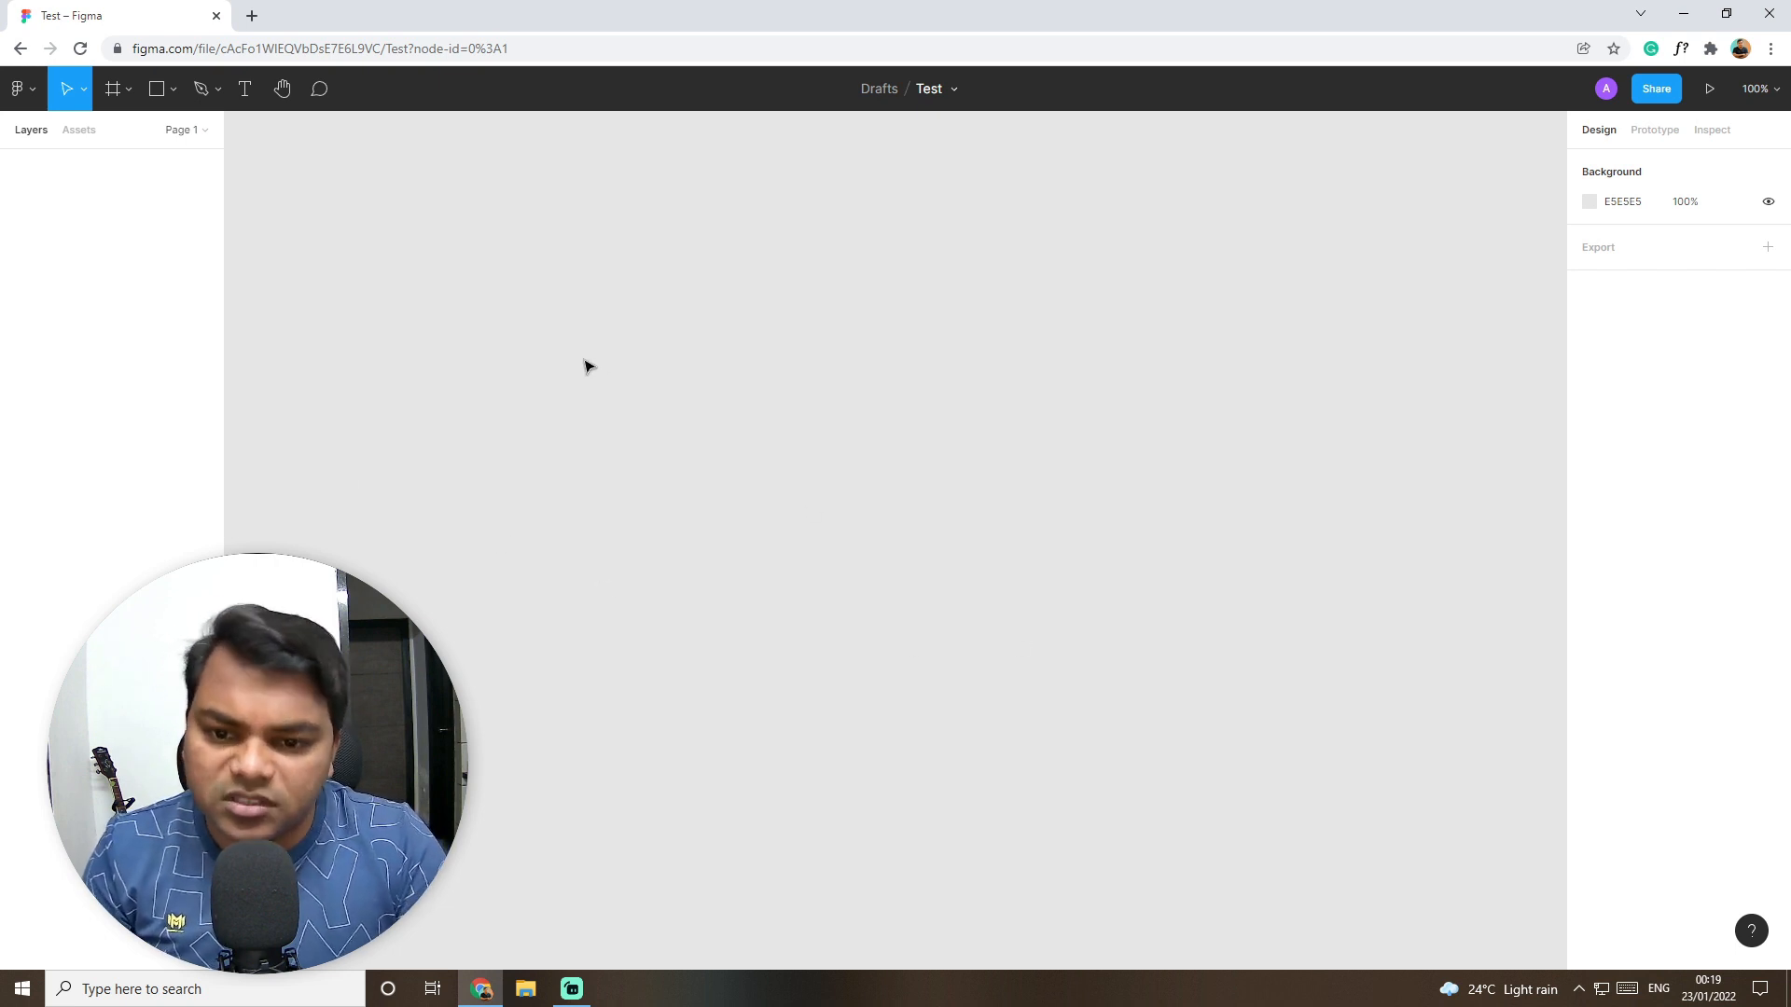
drag(519, 363, 1096, 403)
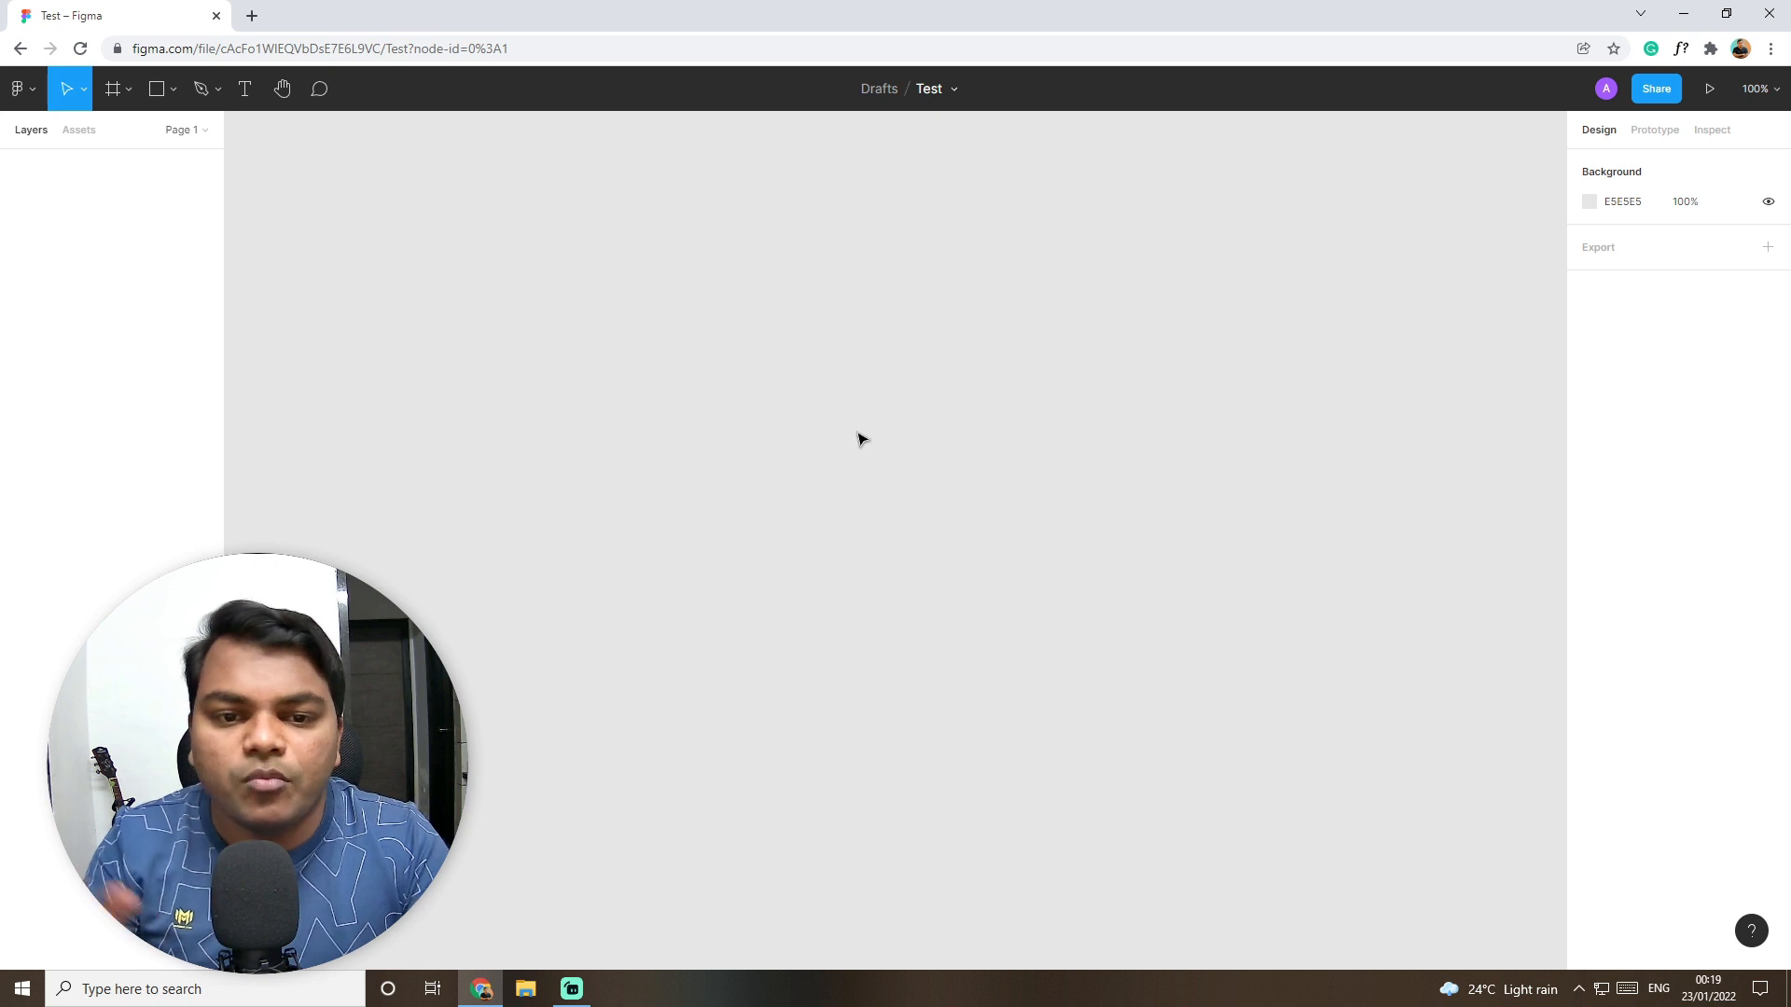
click(86, 93)
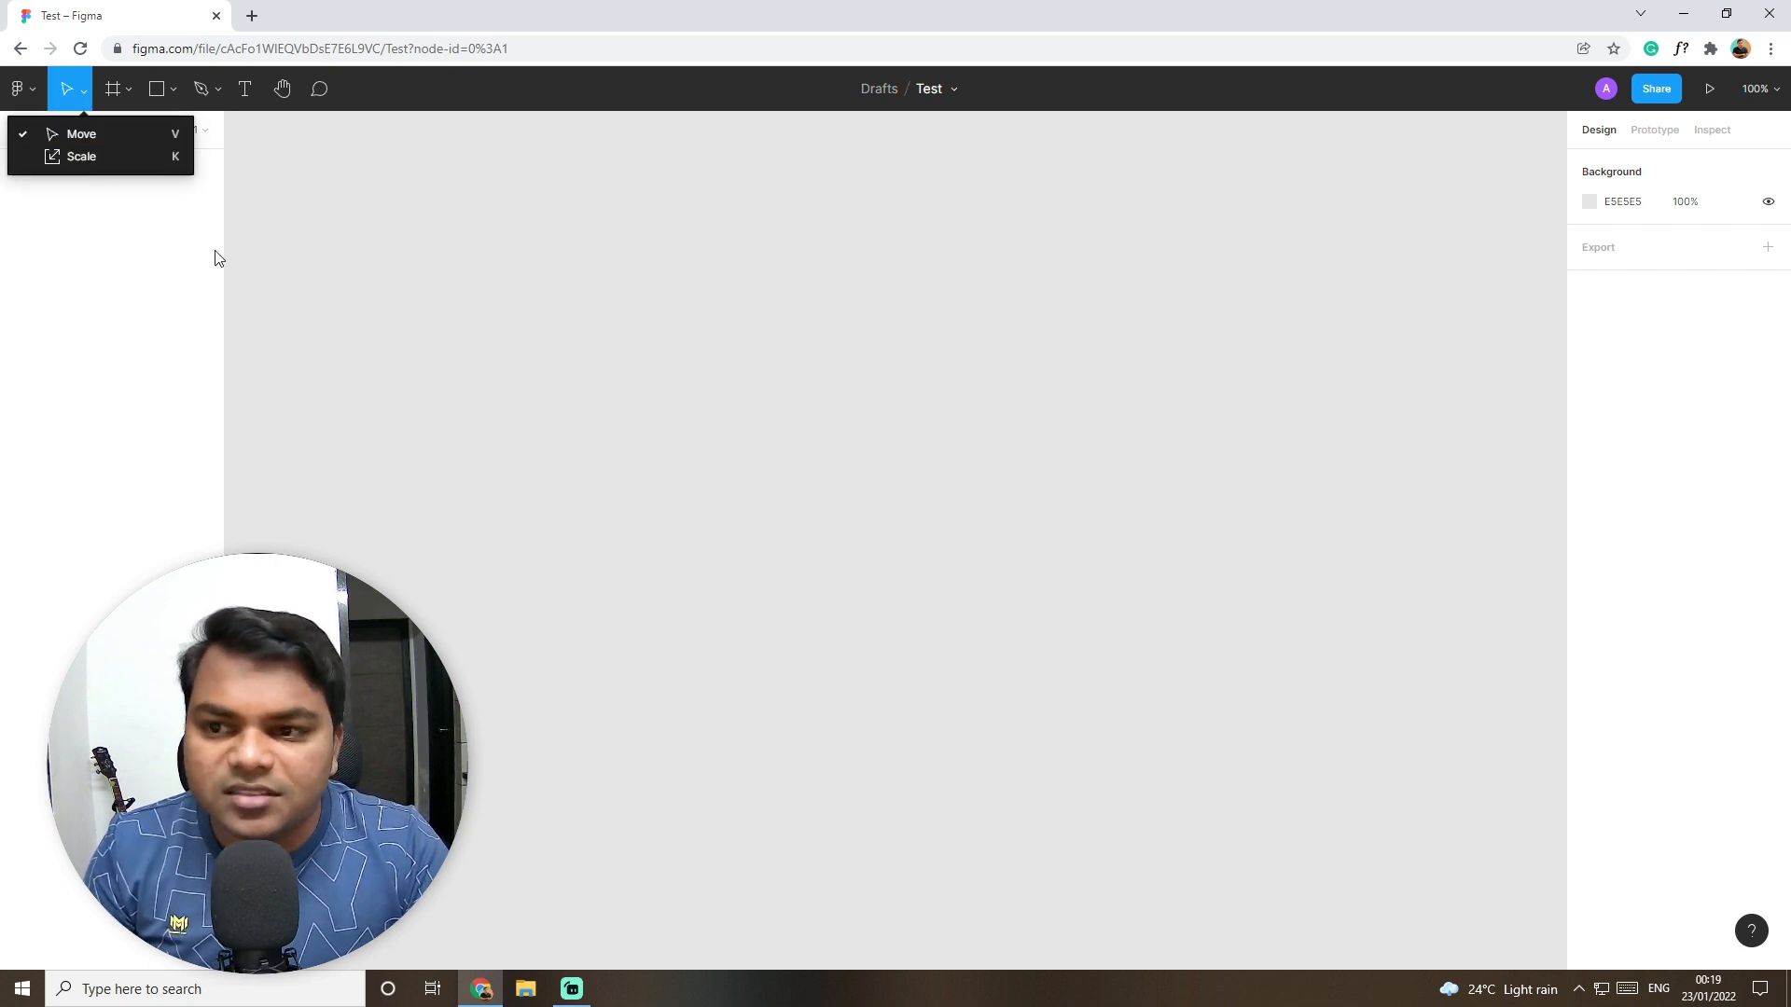
click(565, 370)
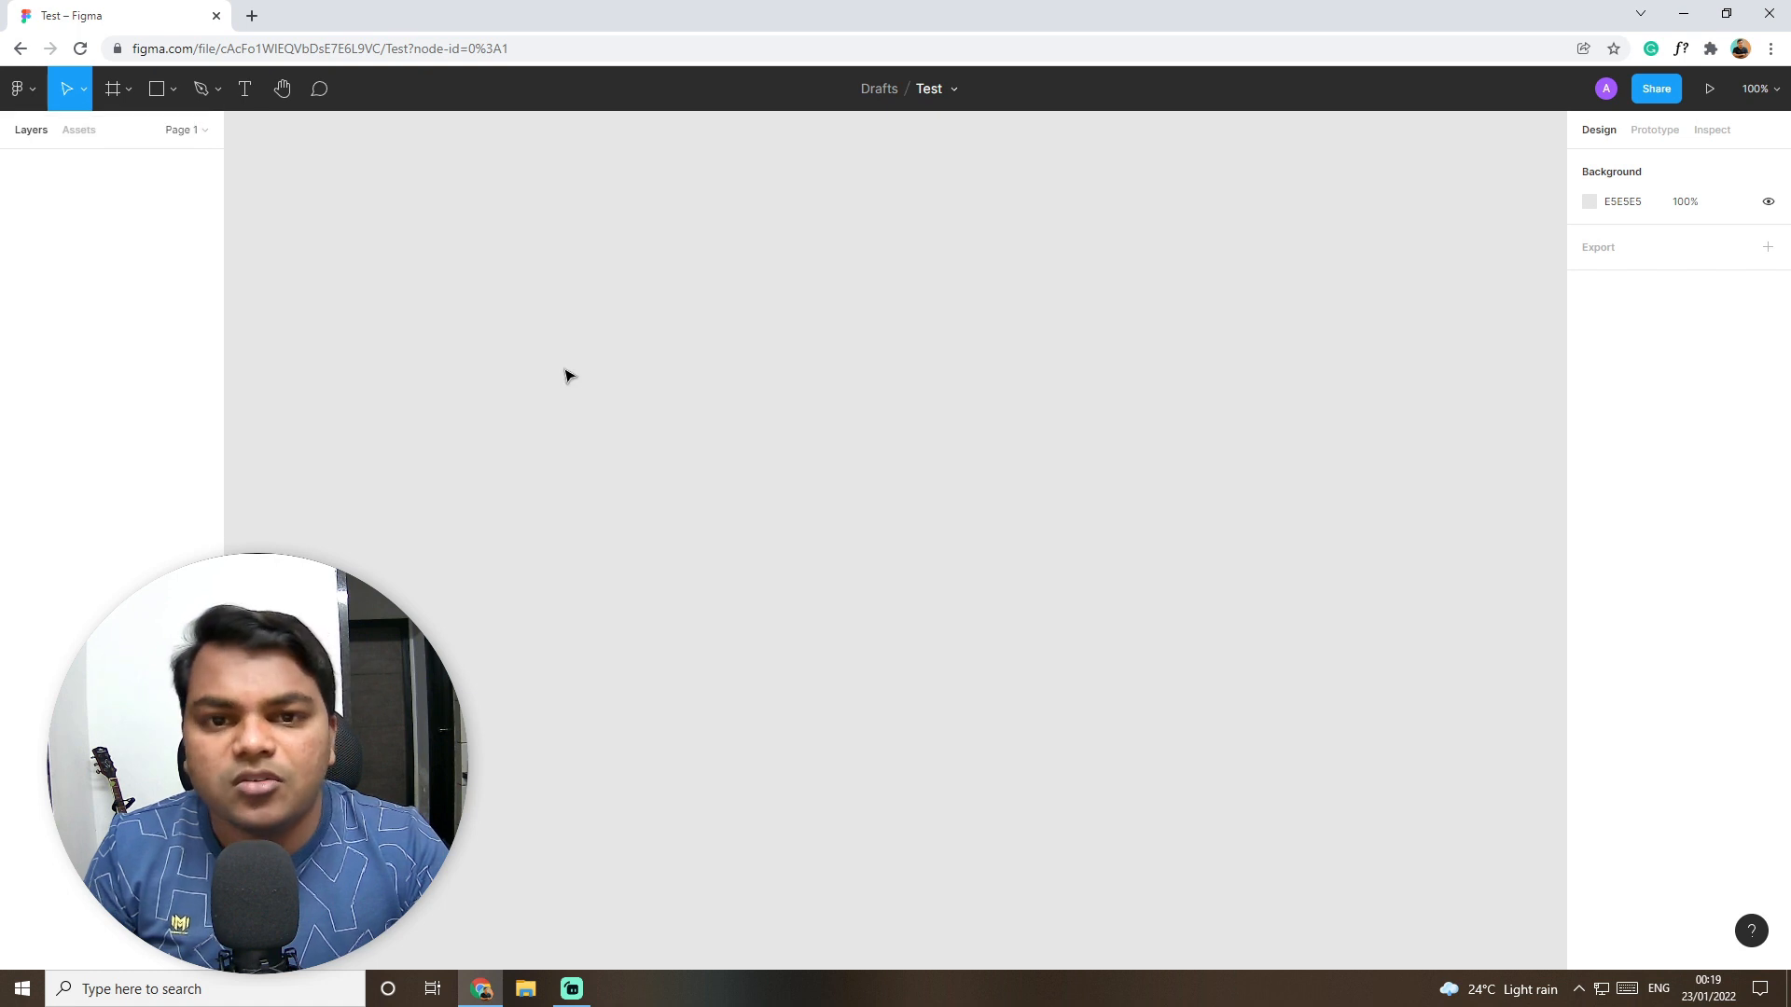
click(123, 94)
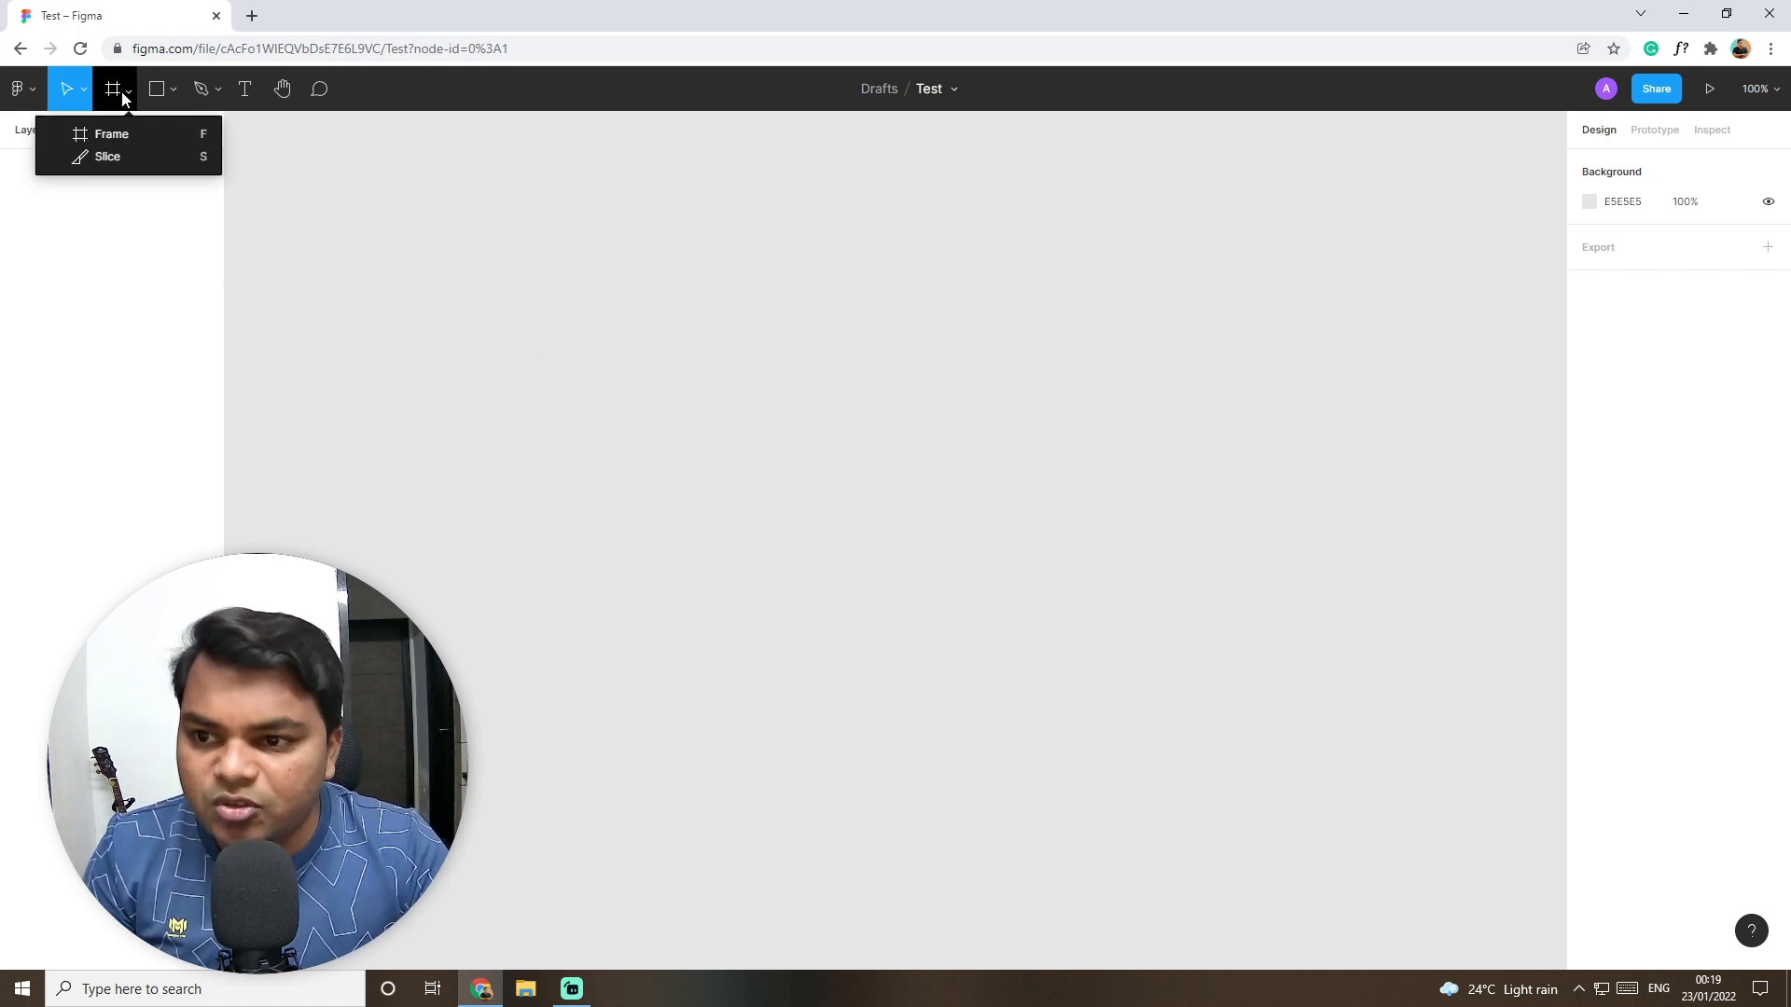
click(342, 221)
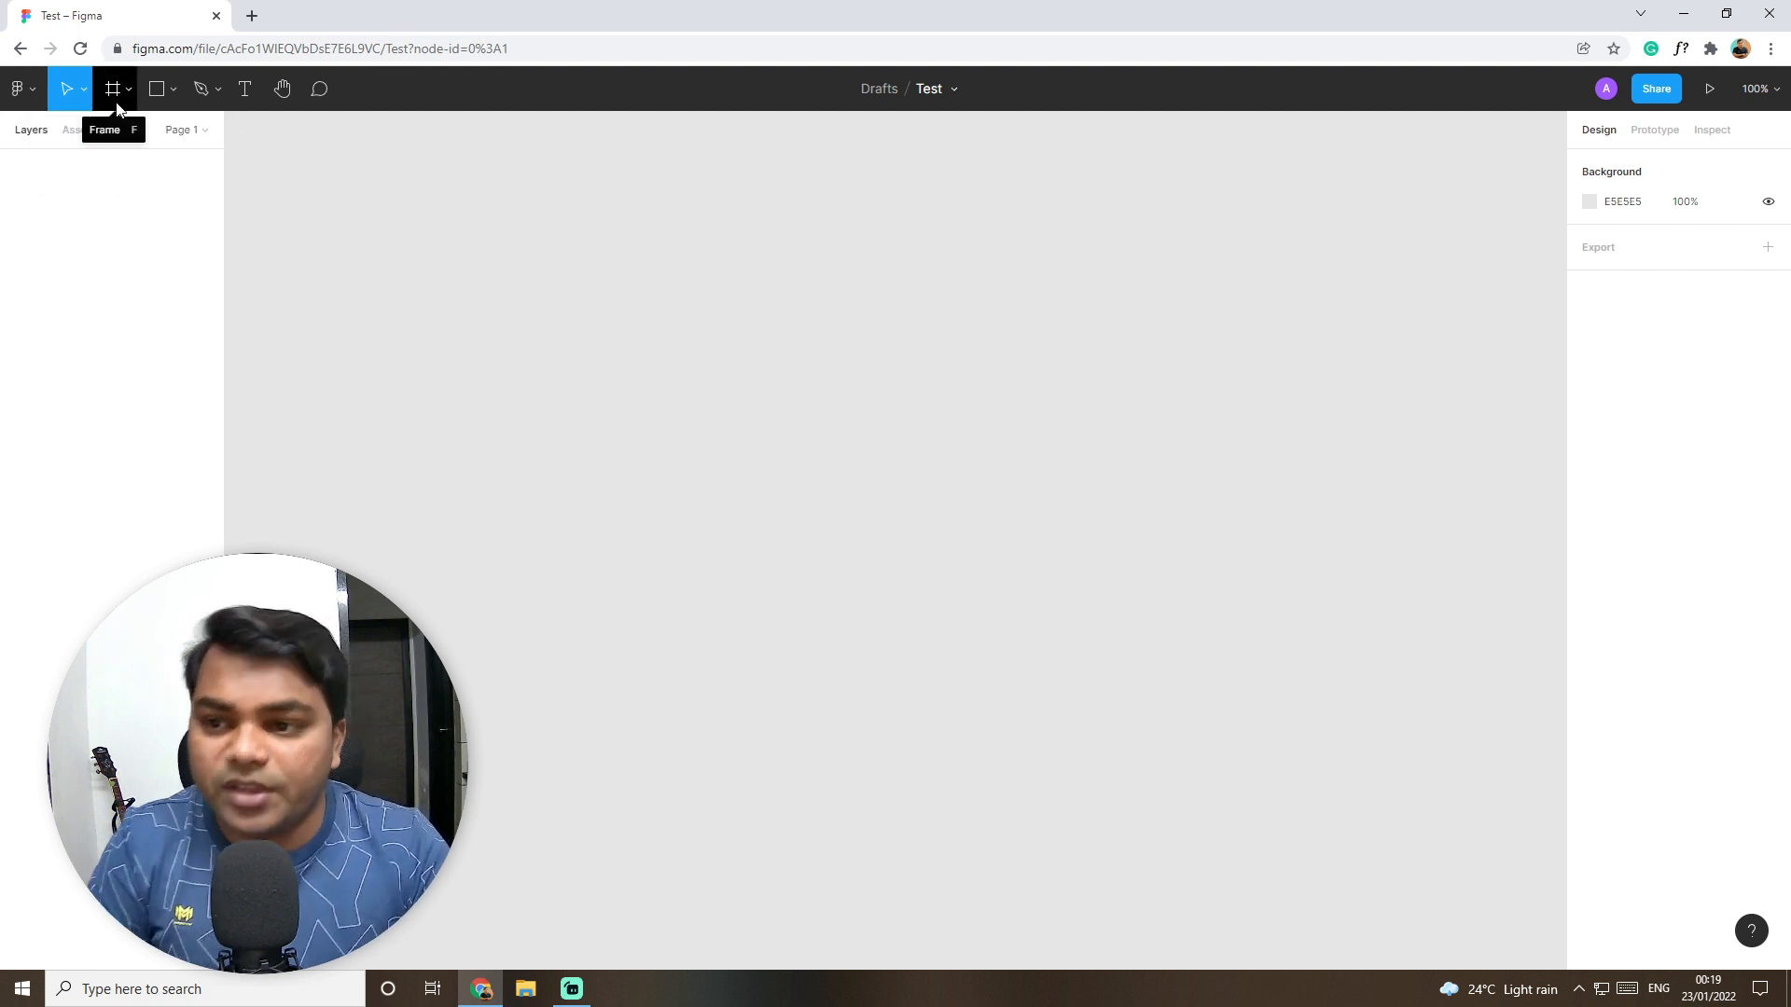
click(124, 98)
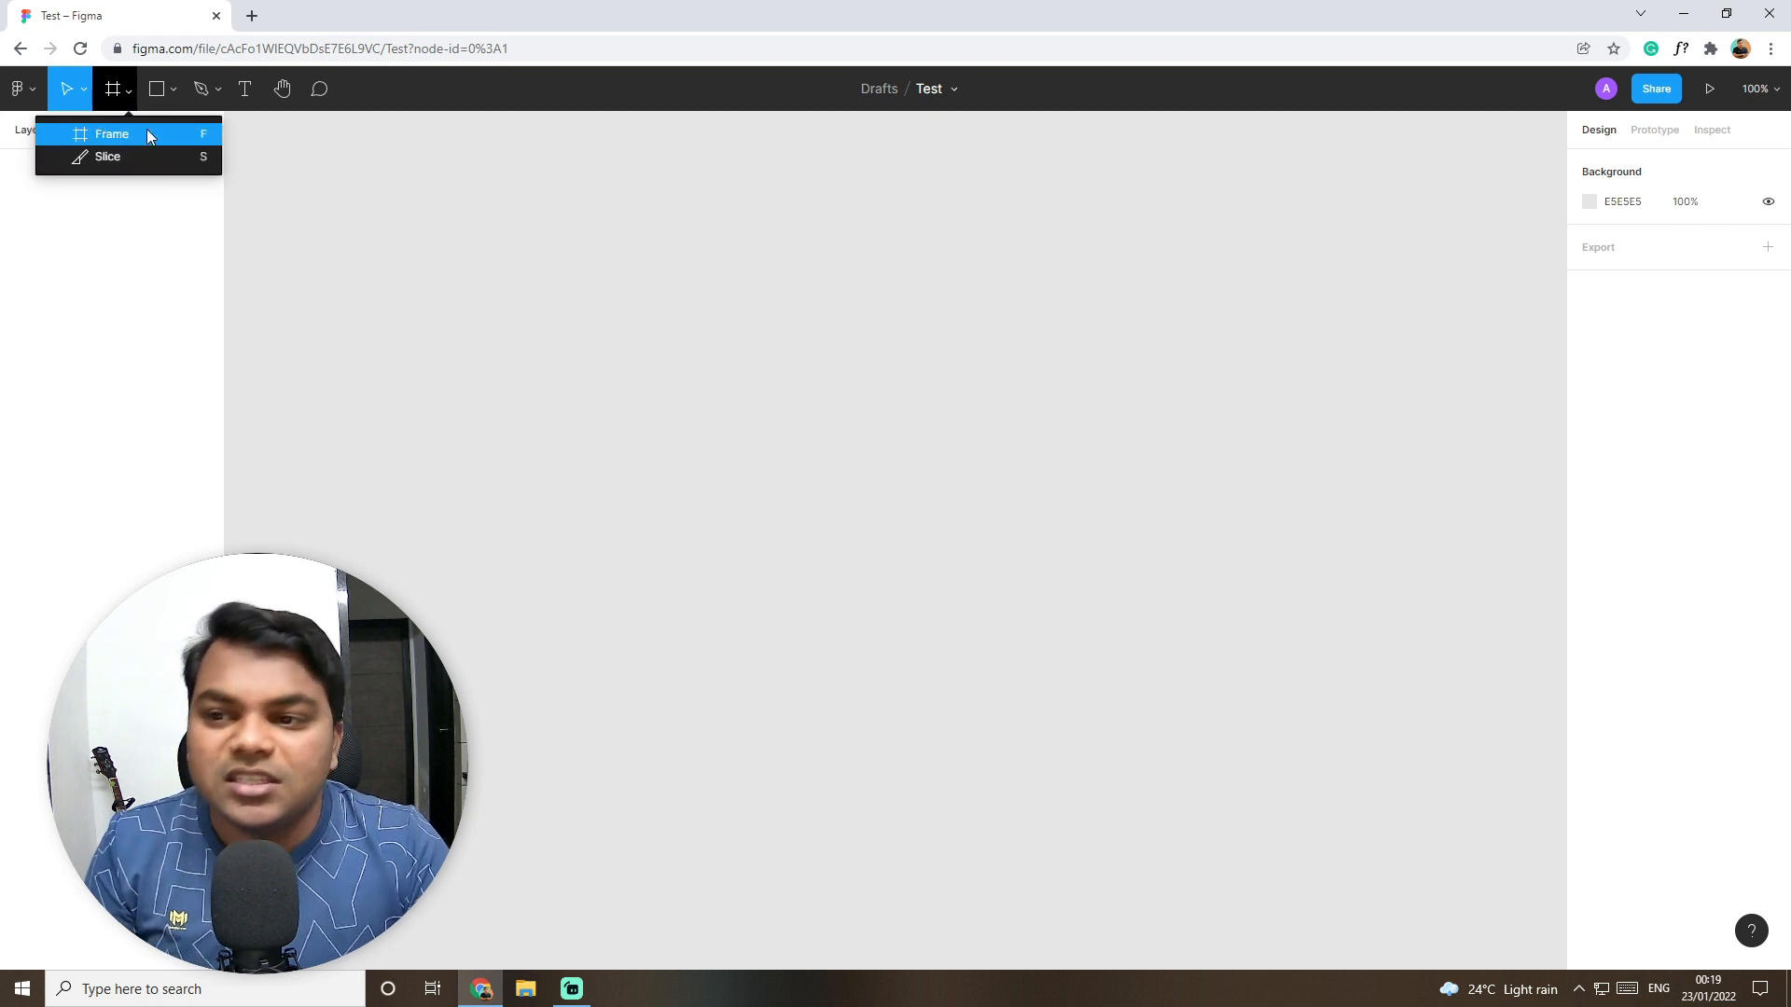
click(676, 423)
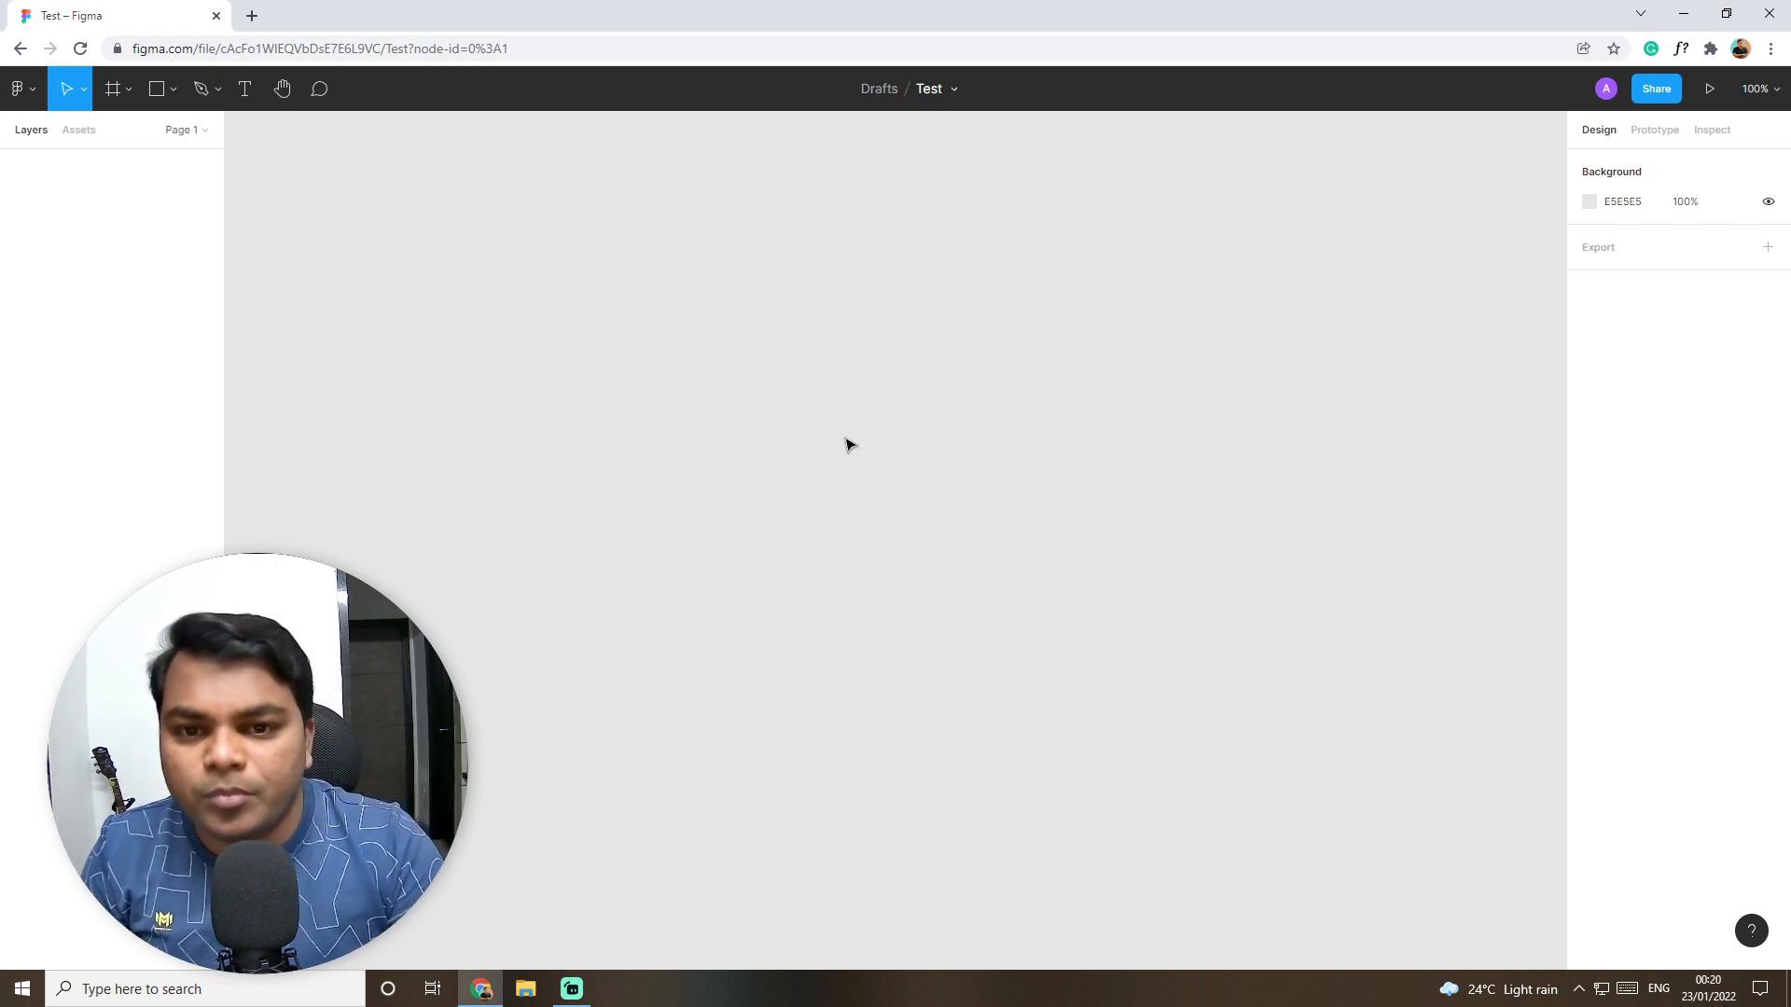
Step: Activate the Frame tool and review its Prototype and Inspect settings, ending on the Design settings
click(126, 93)
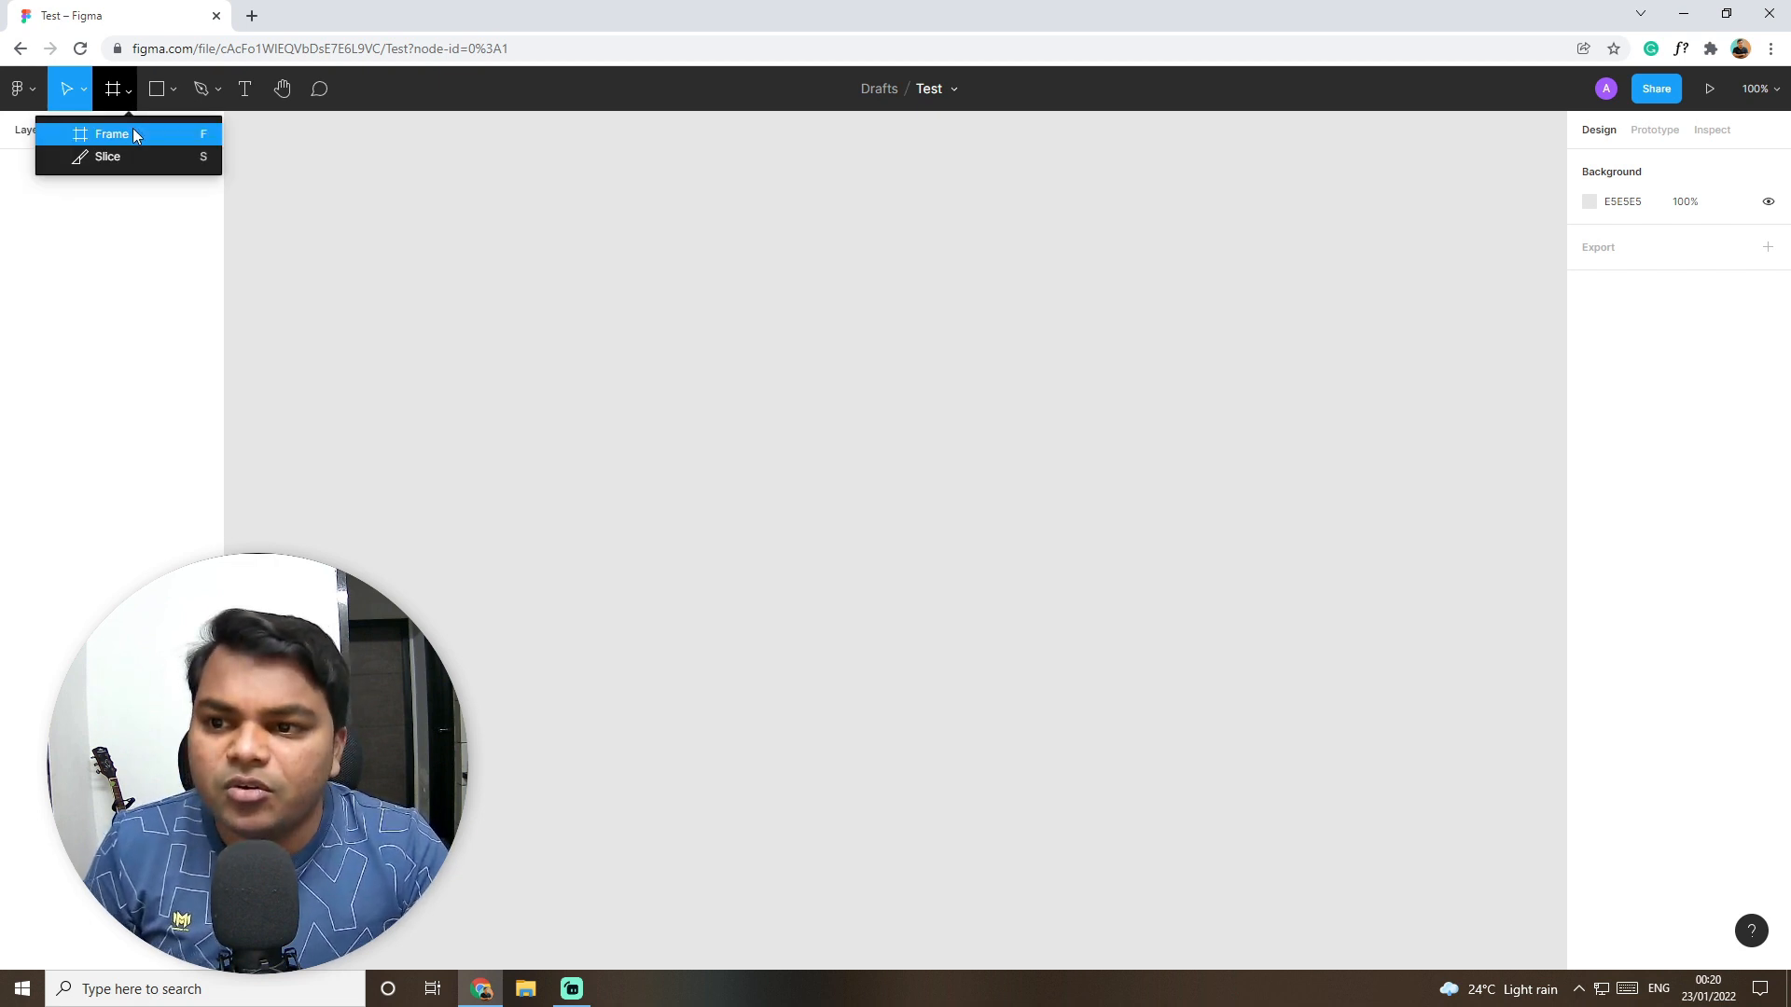
click(133, 131)
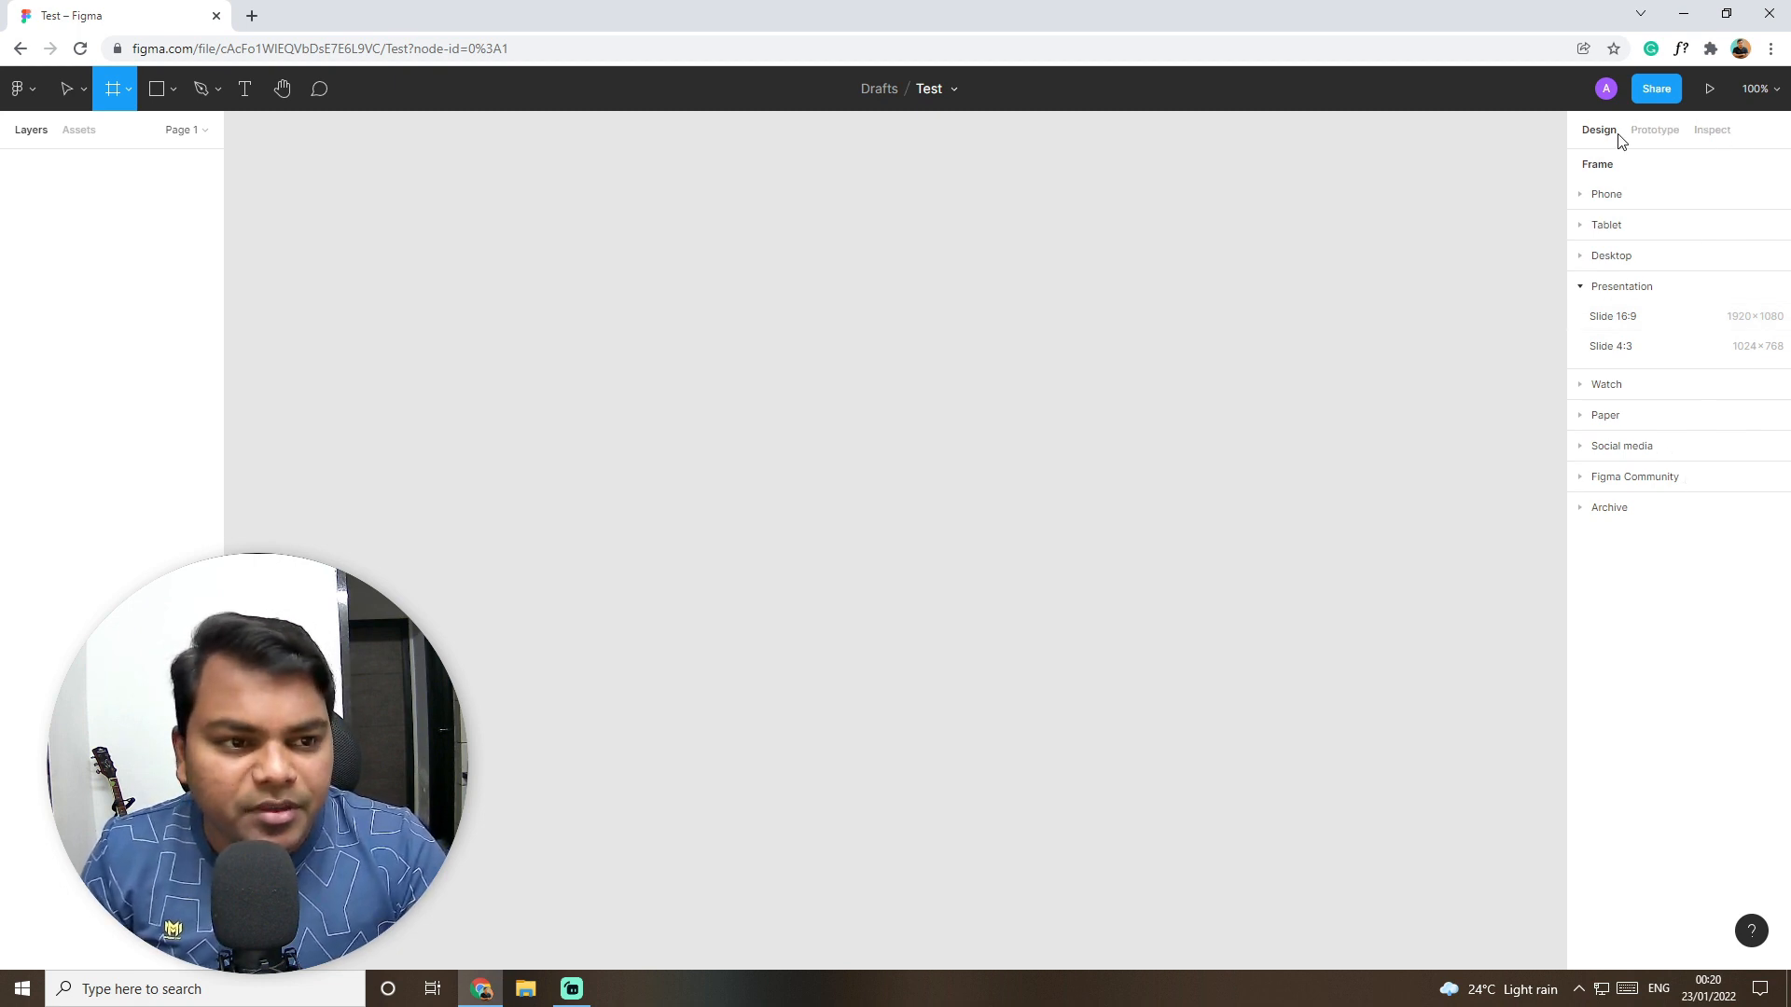
click(1717, 134)
click(1674, 132)
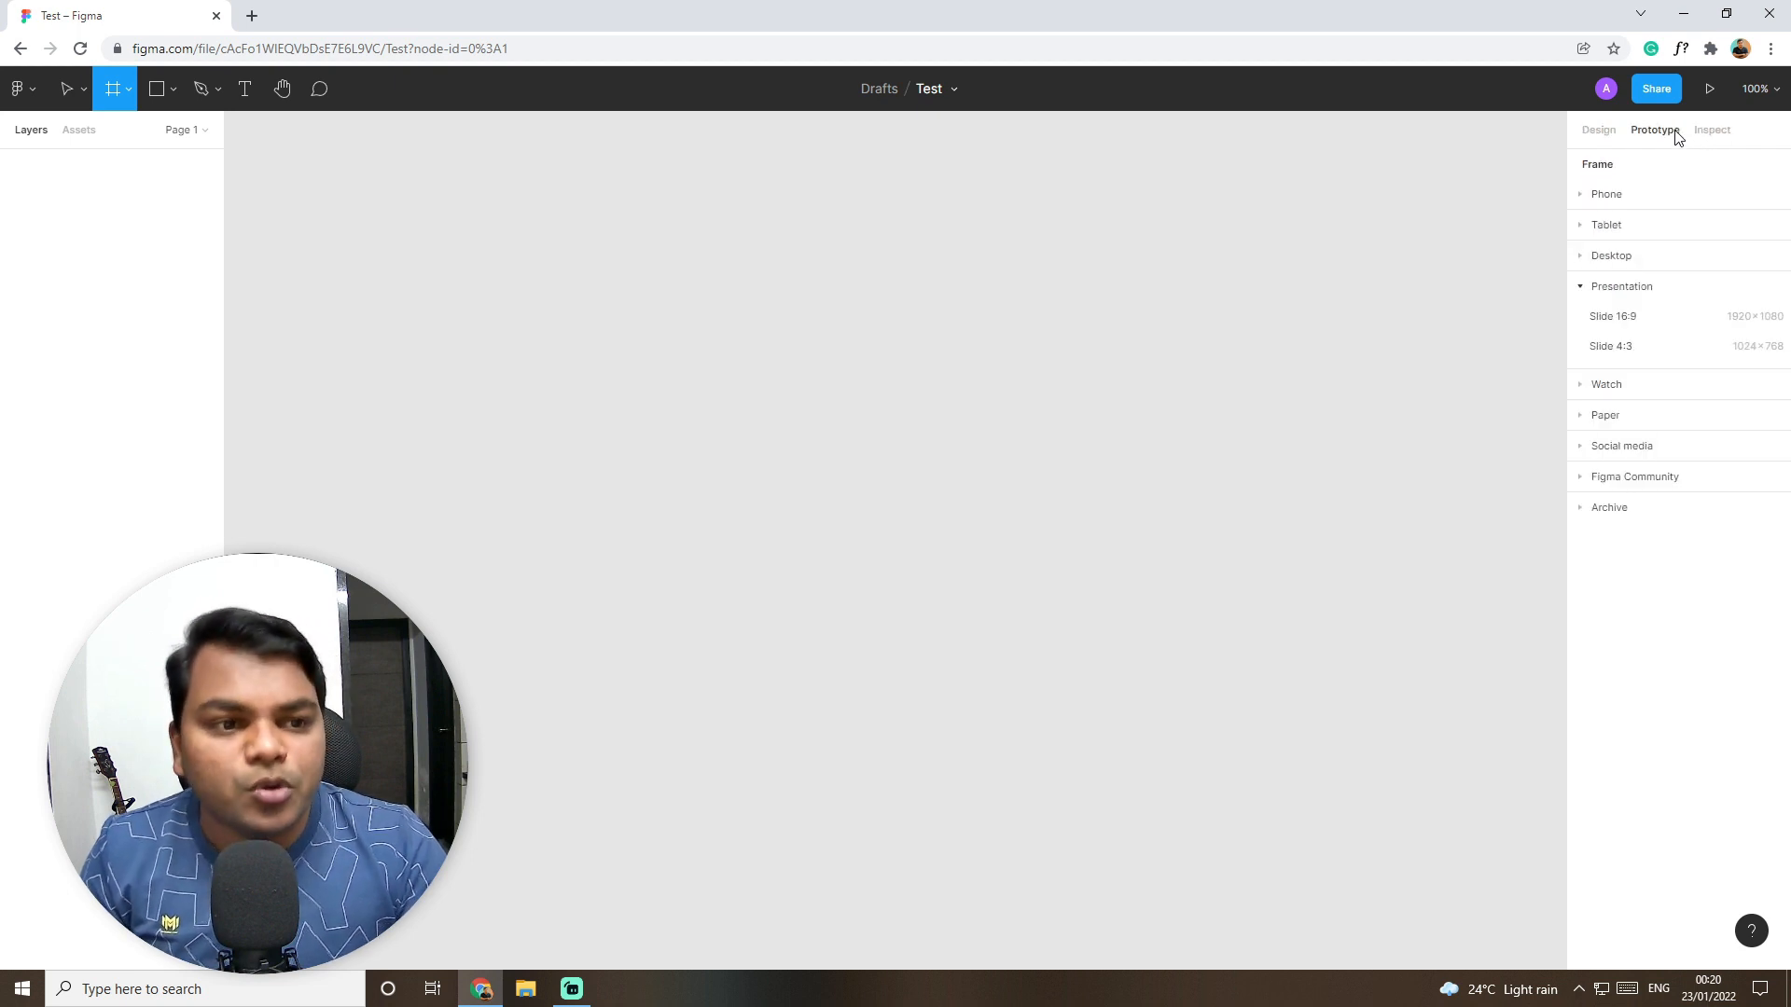
click(1711, 132)
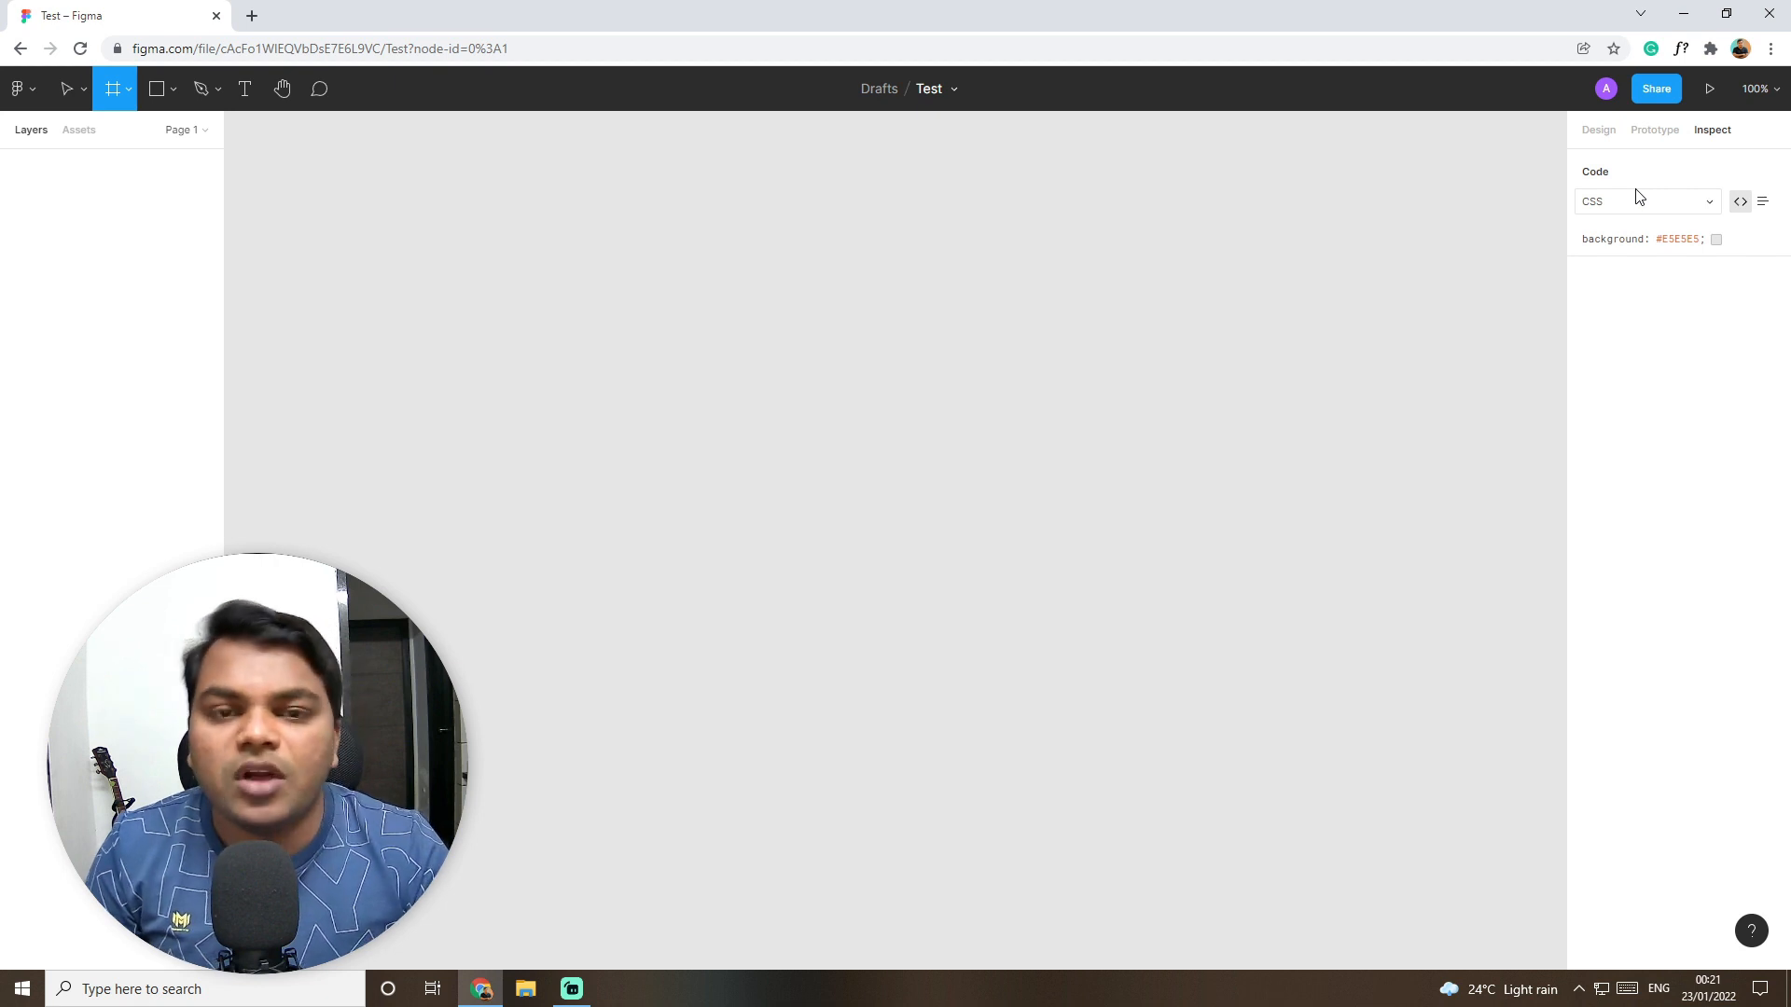
click(1610, 140)
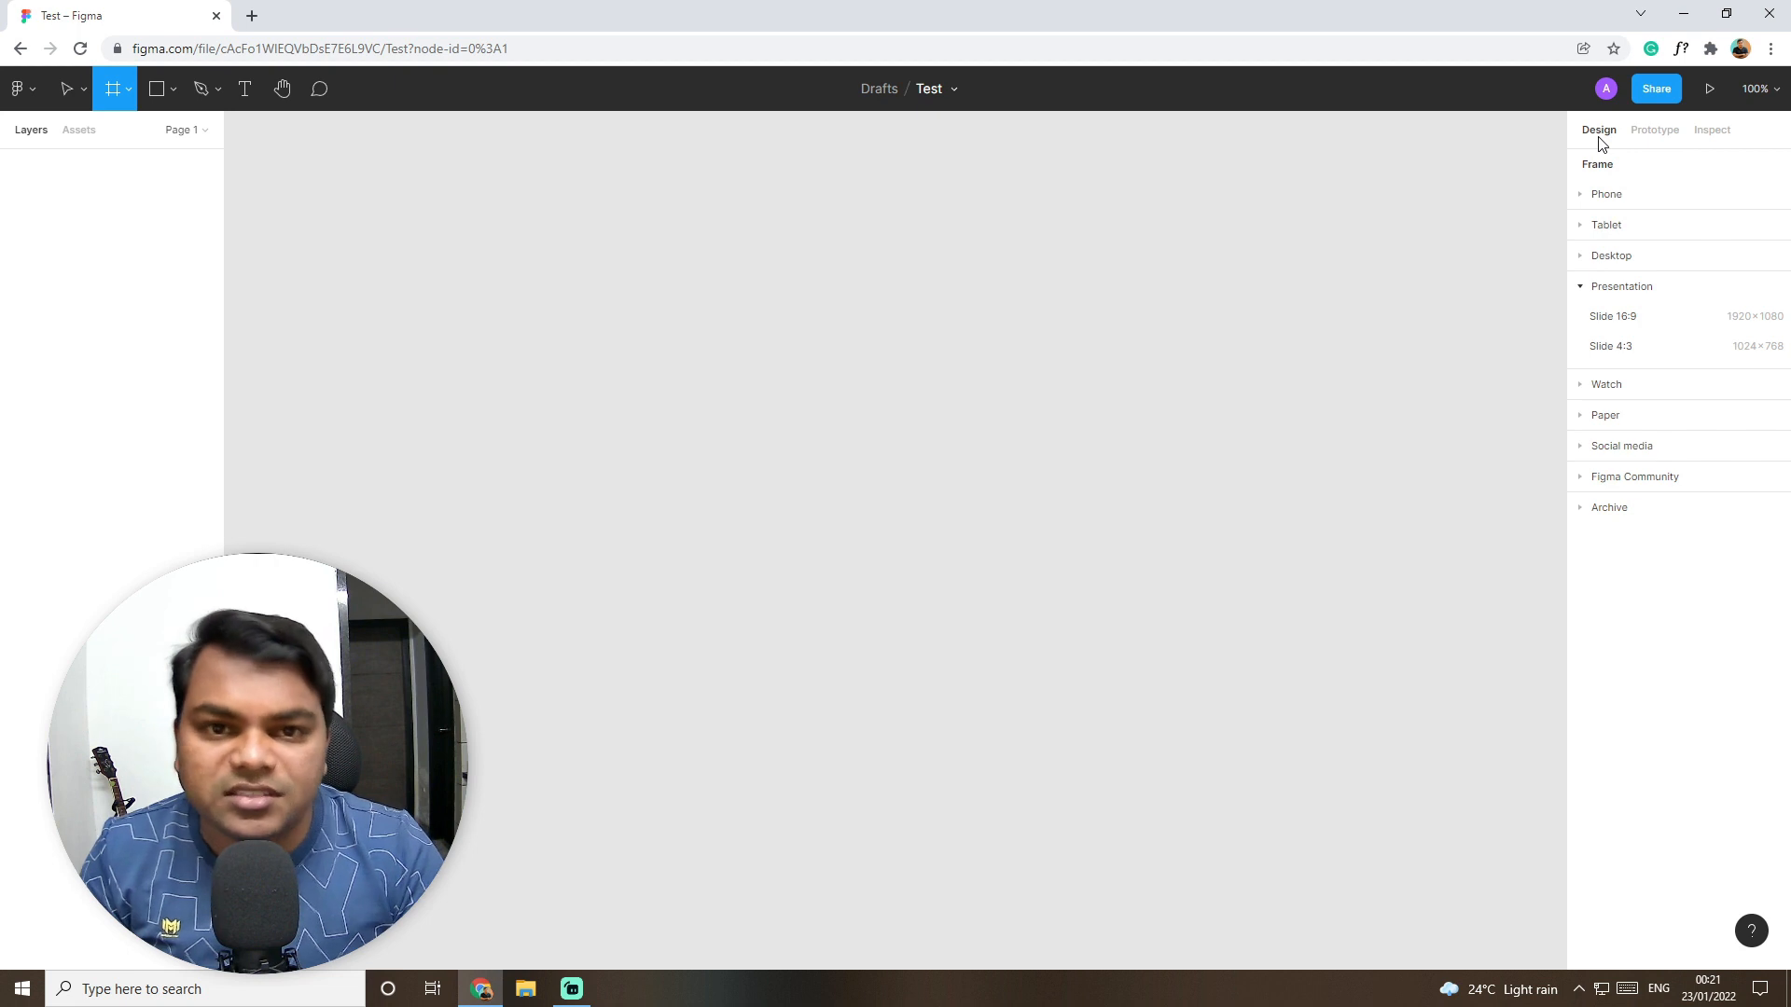
Step: Choose the Frame tool and review the frame size presets for phones
click(126, 88)
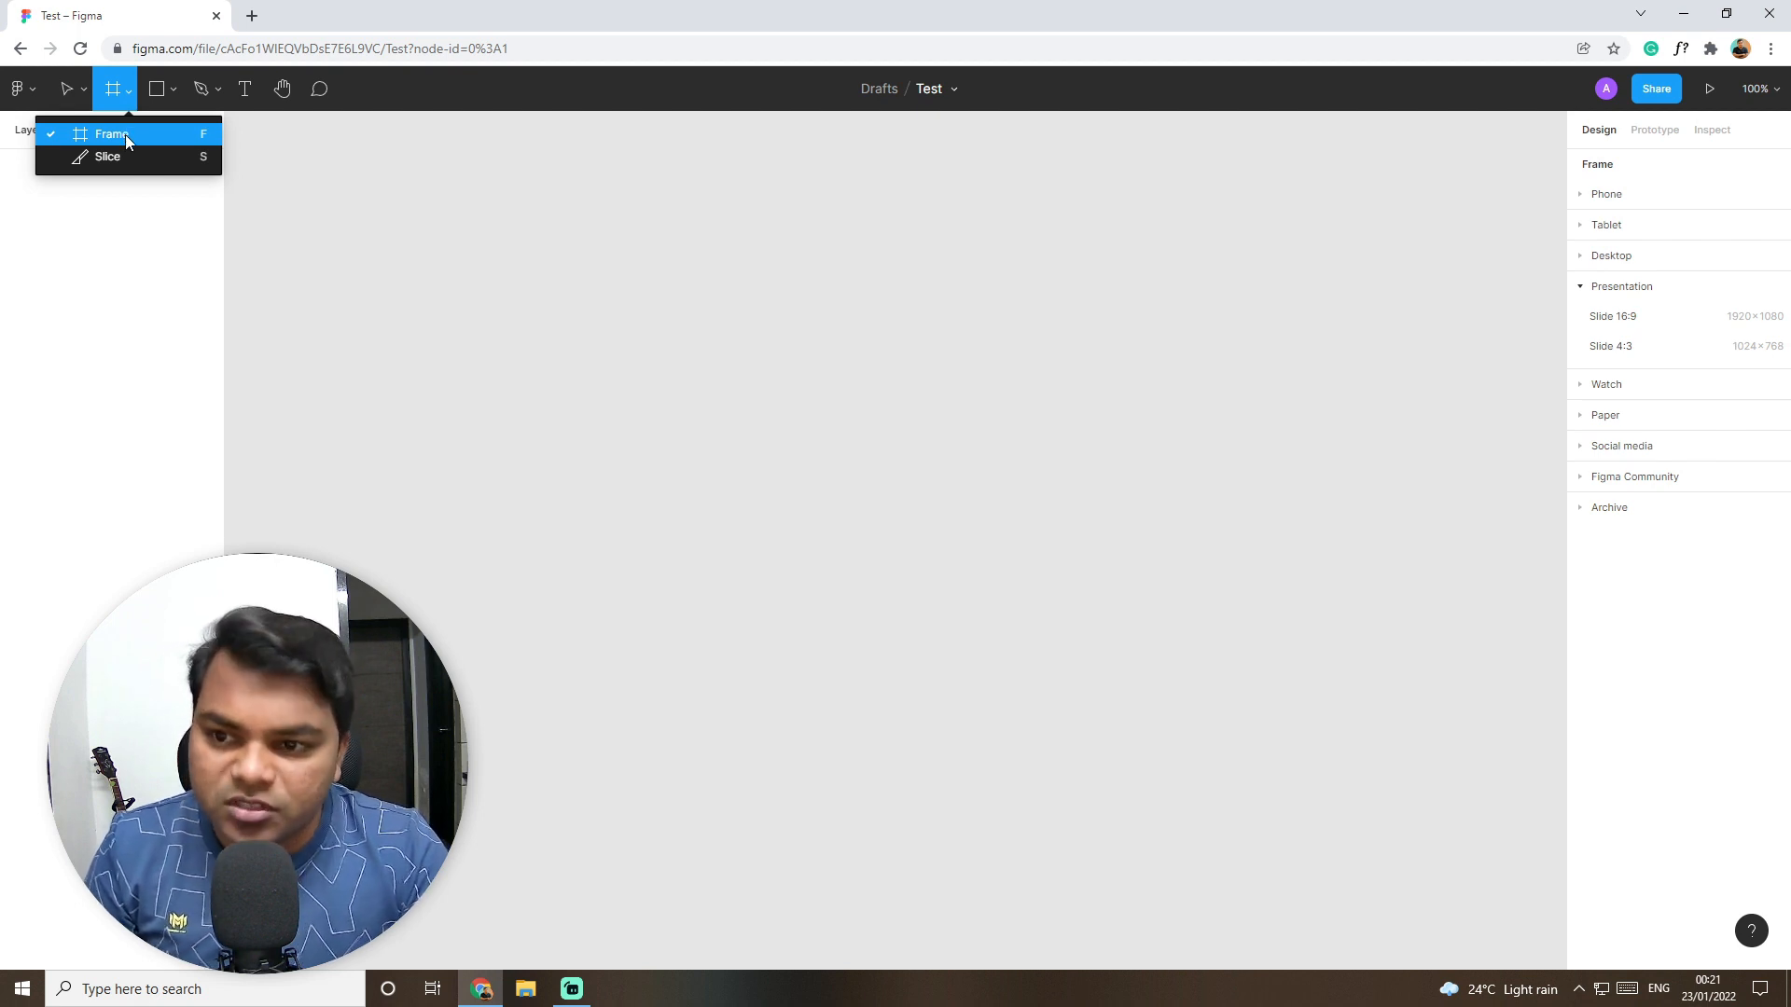
click(125, 135)
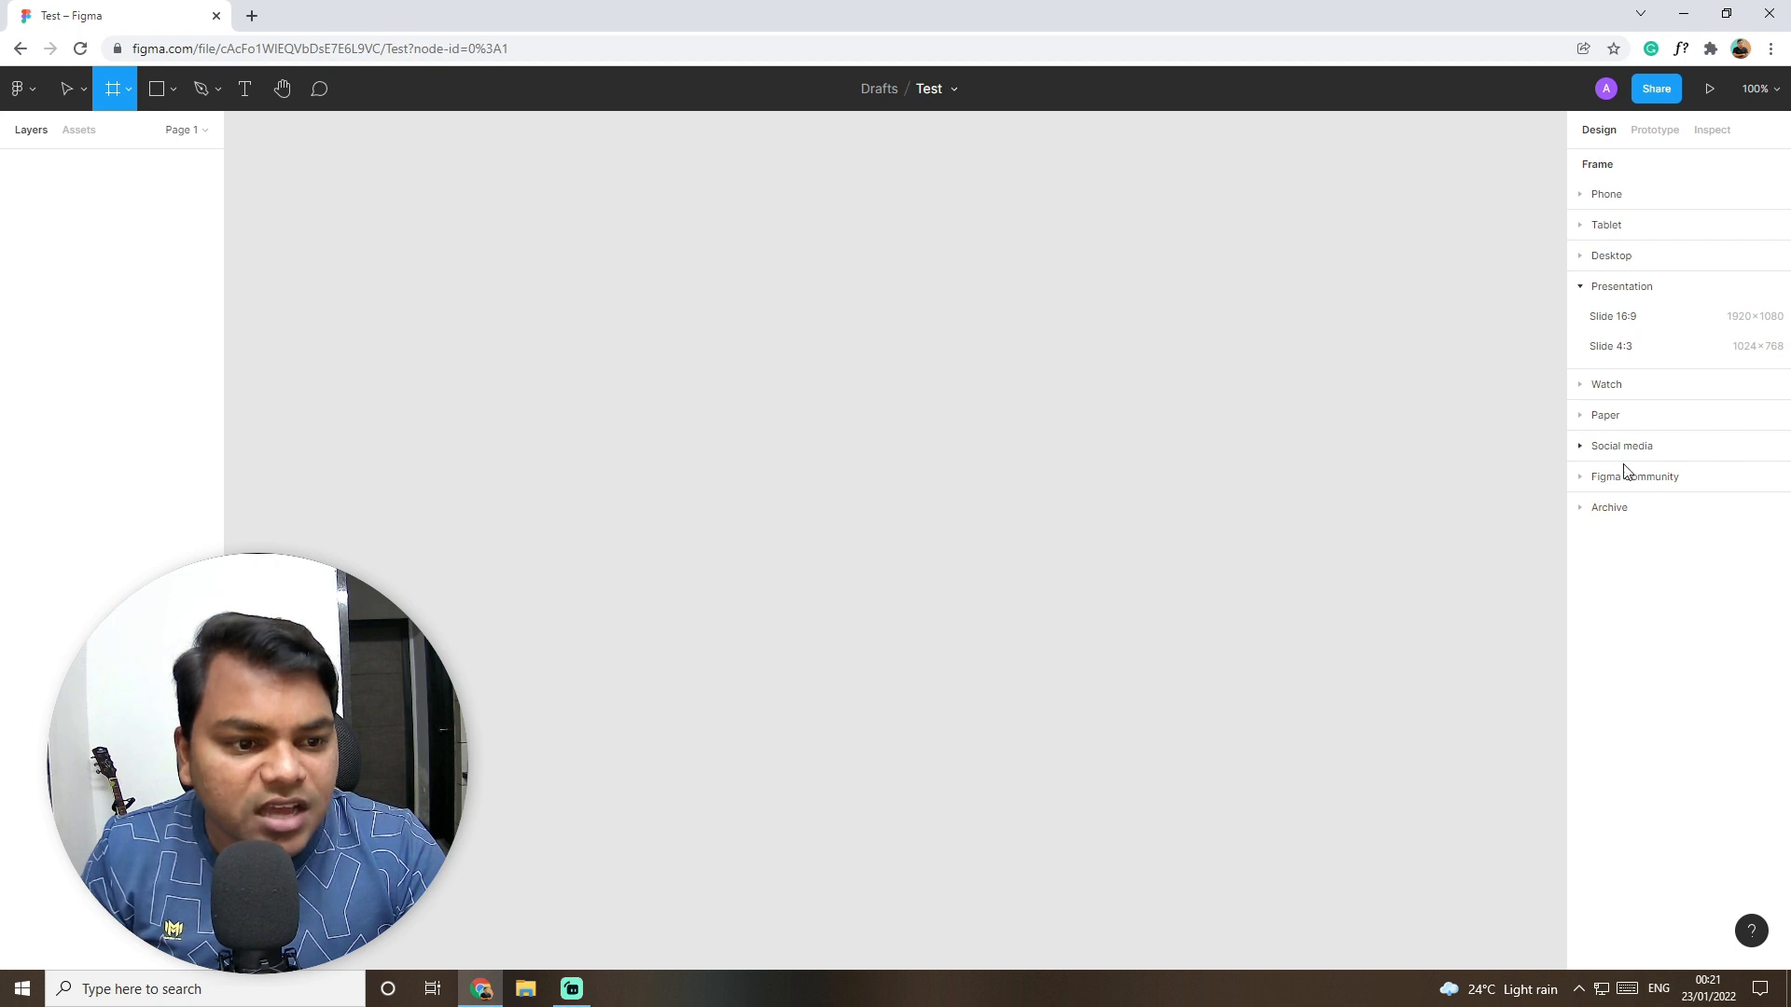
click(1603, 198)
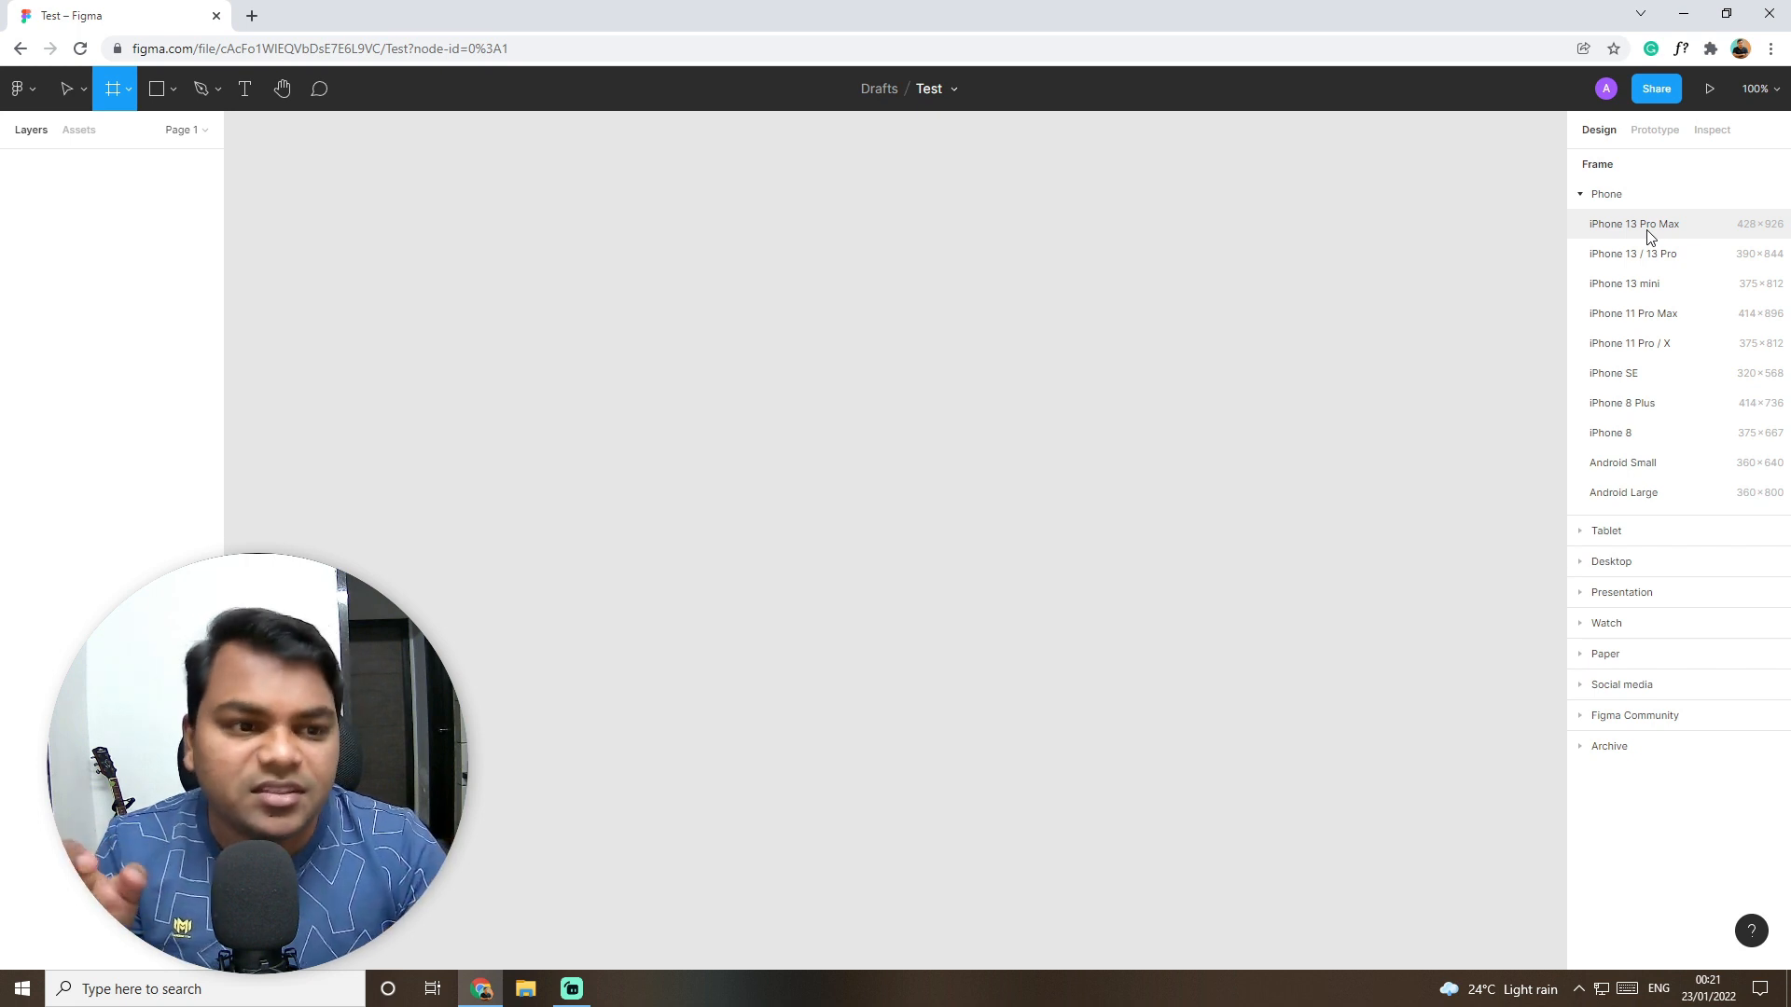
click(1607, 194)
Step: Examine the frame size presets offered for tablets, desktops and presentations
click(1594, 227)
click(1595, 227)
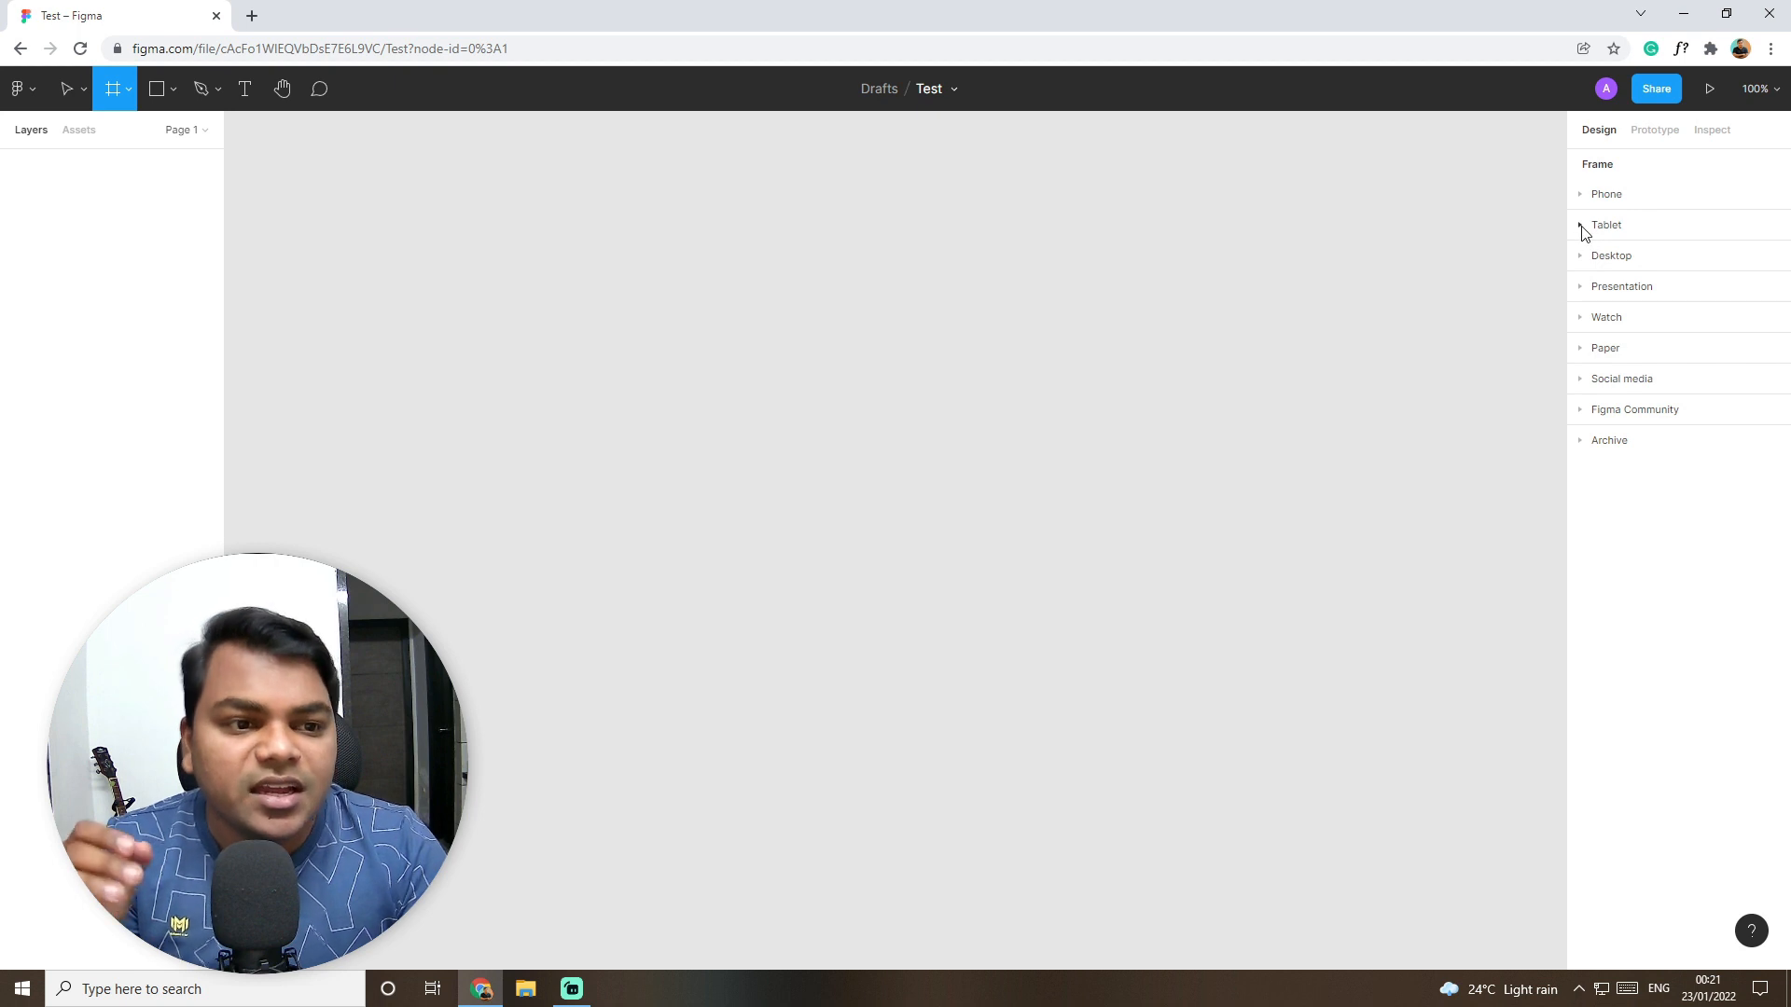
click(1583, 228)
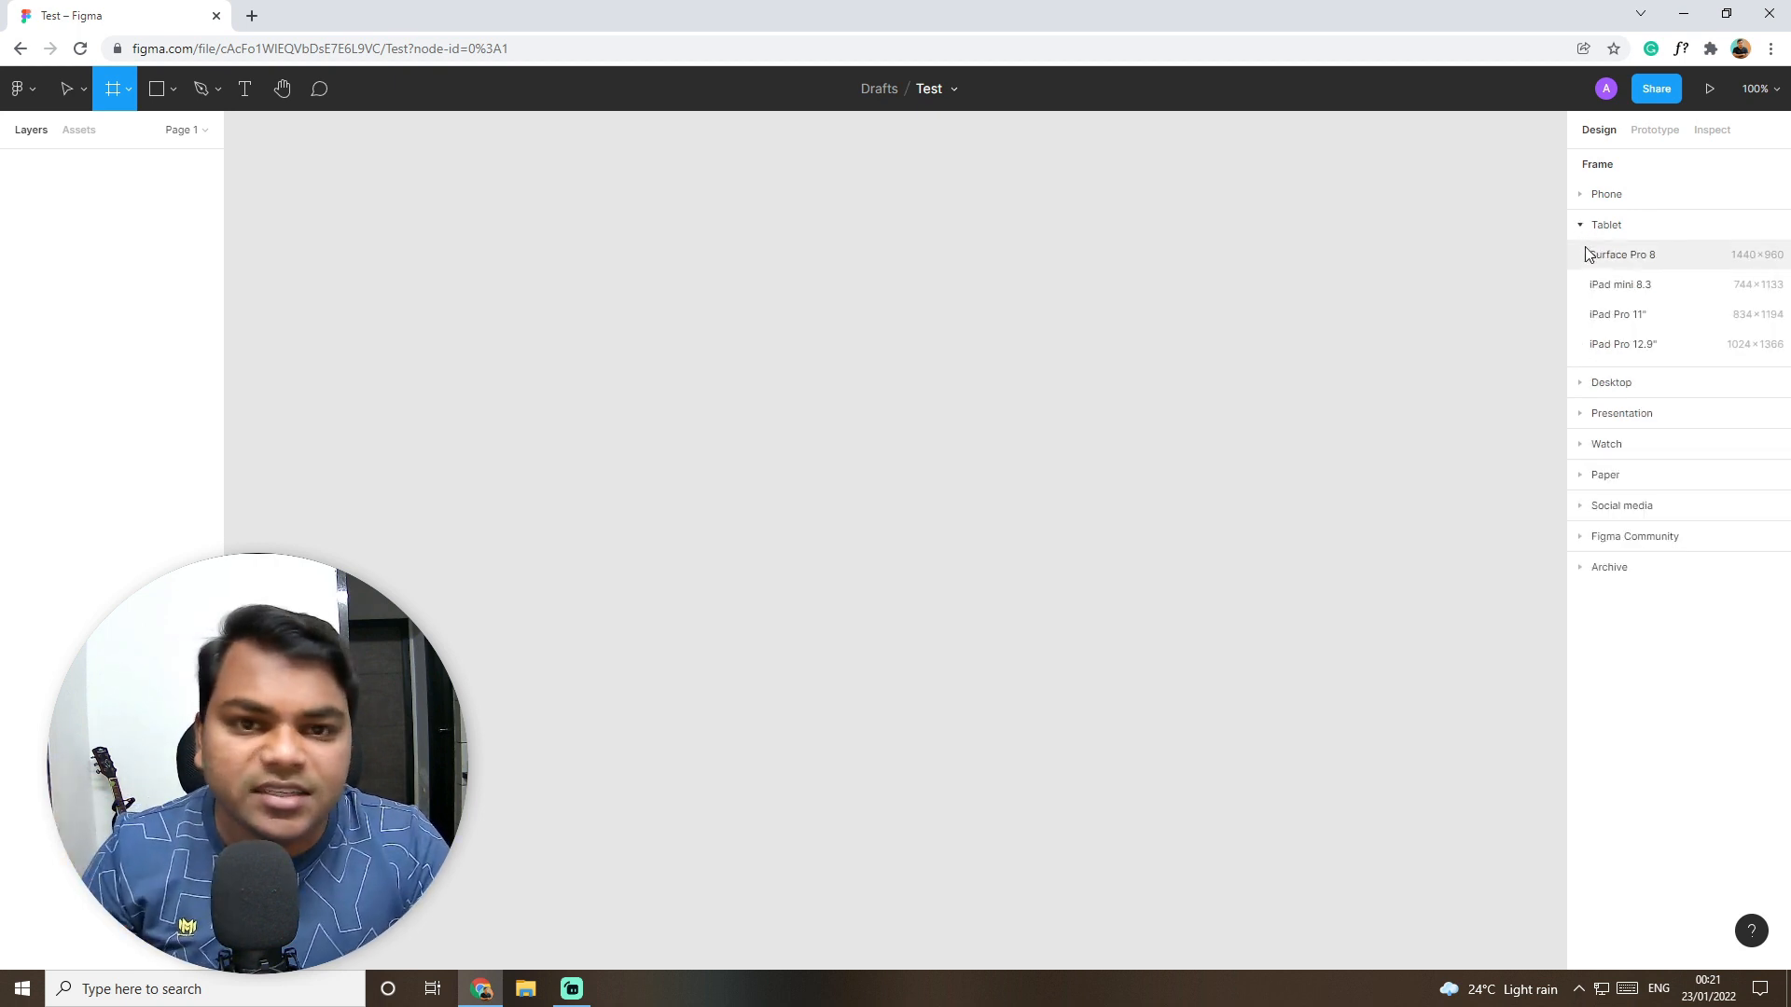
click(1580, 229)
click(1581, 255)
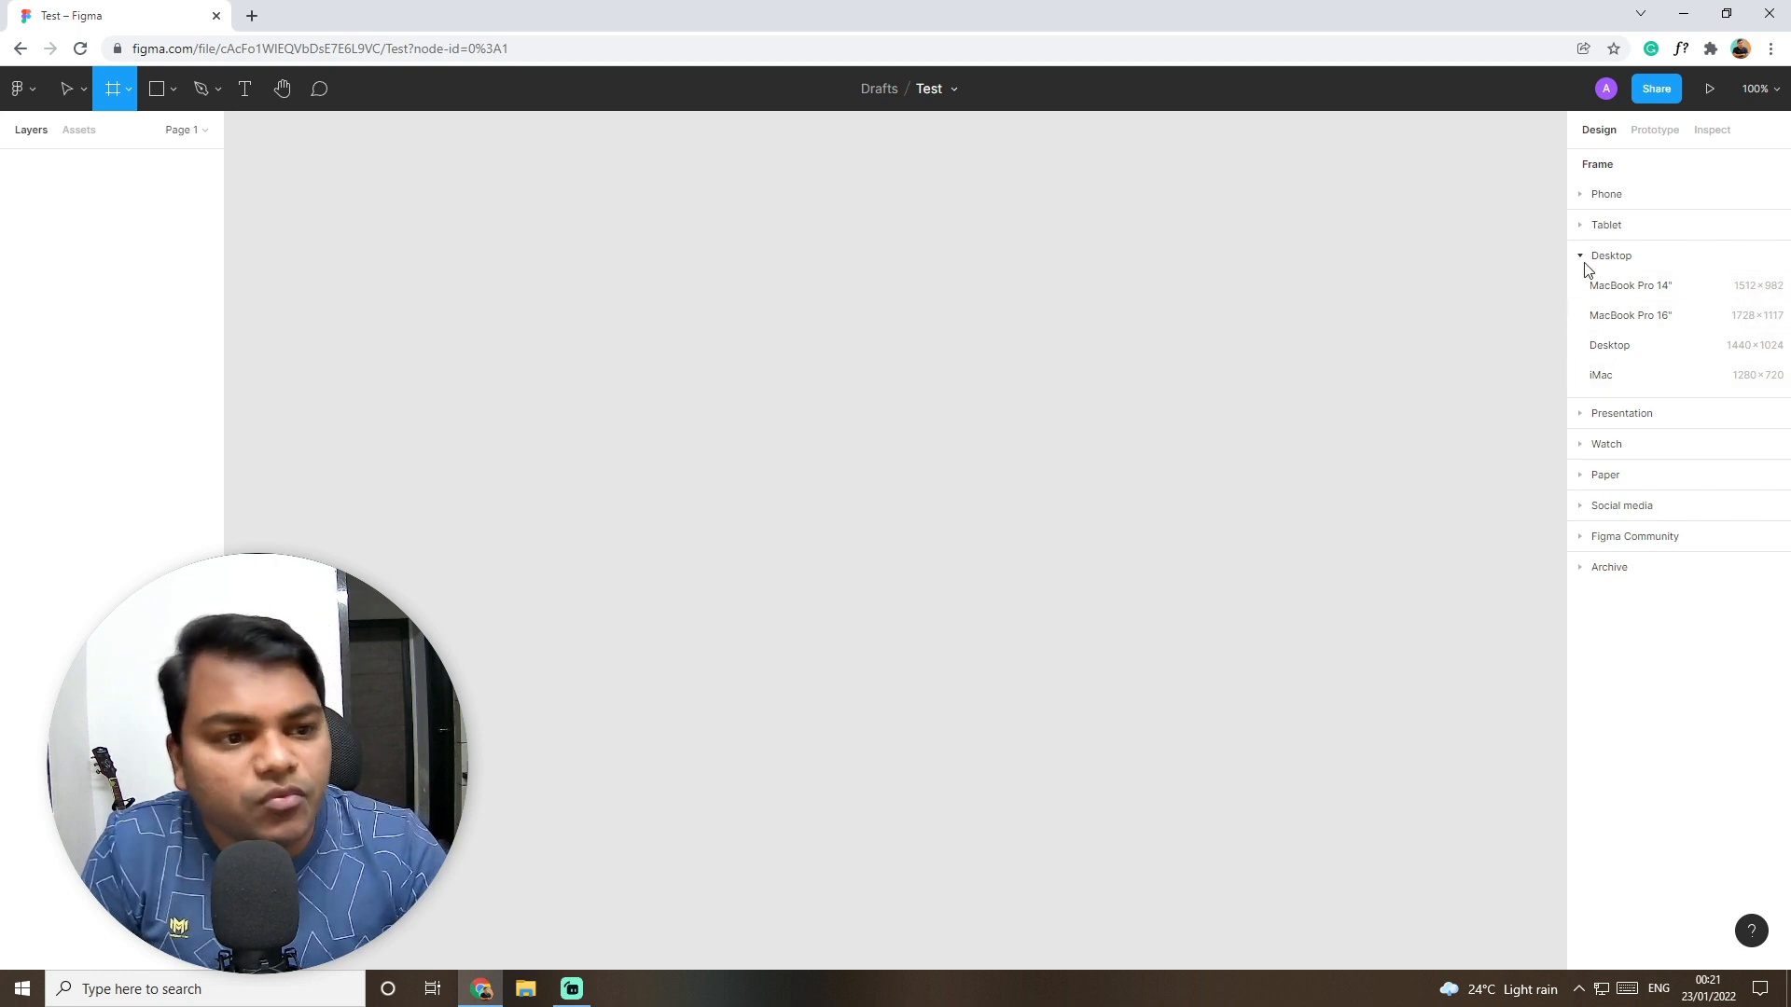
click(1585, 261)
click(1585, 291)
click(1586, 291)
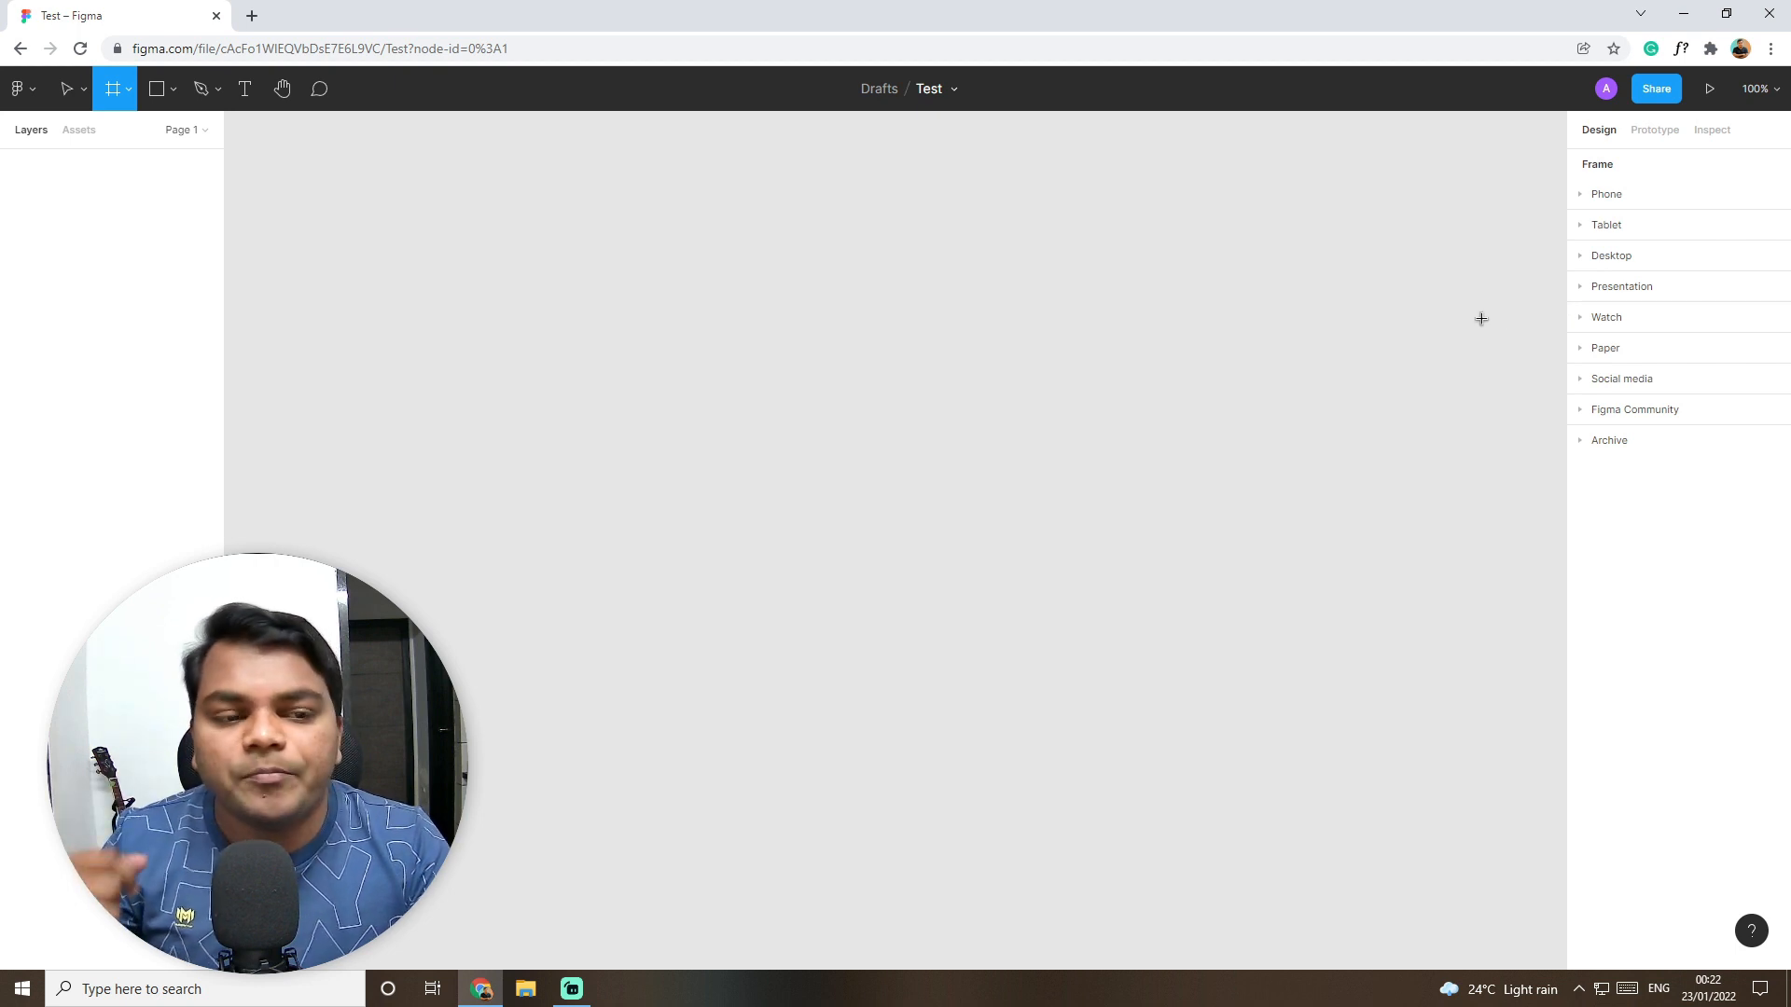
Step: Examine the frame size presets offered for watches, paper formats and social media
click(1580, 322)
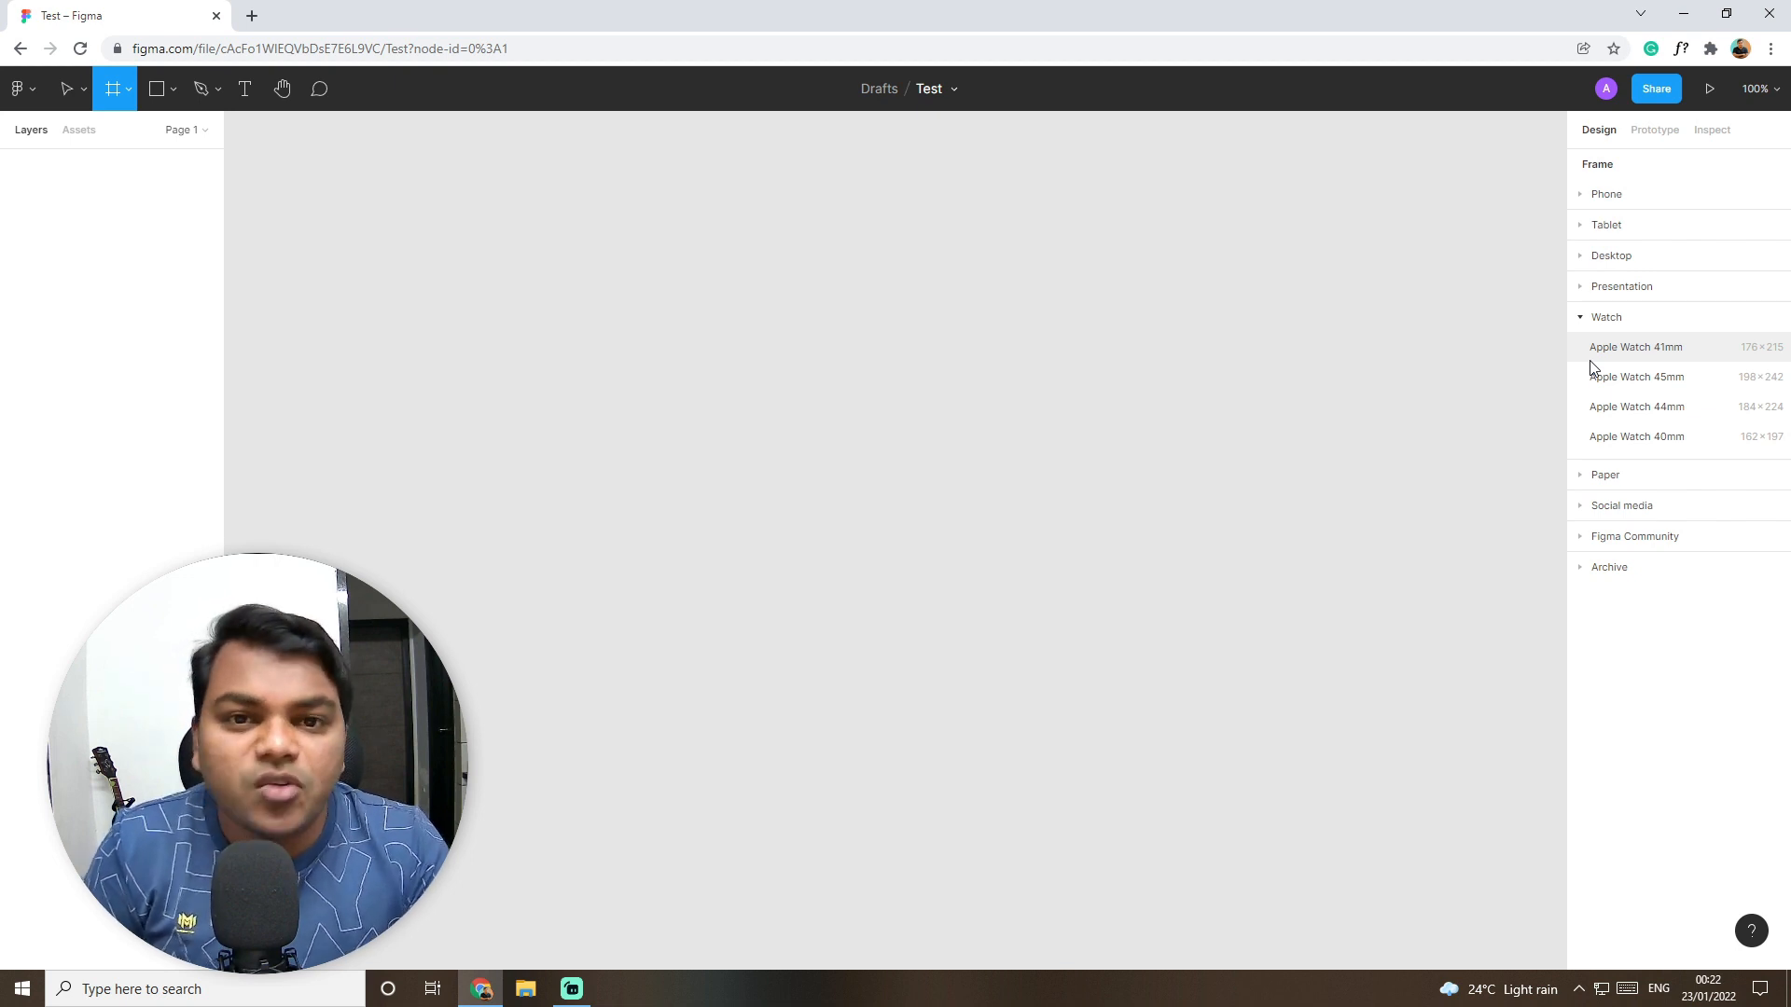
click(1580, 318)
click(1583, 350)
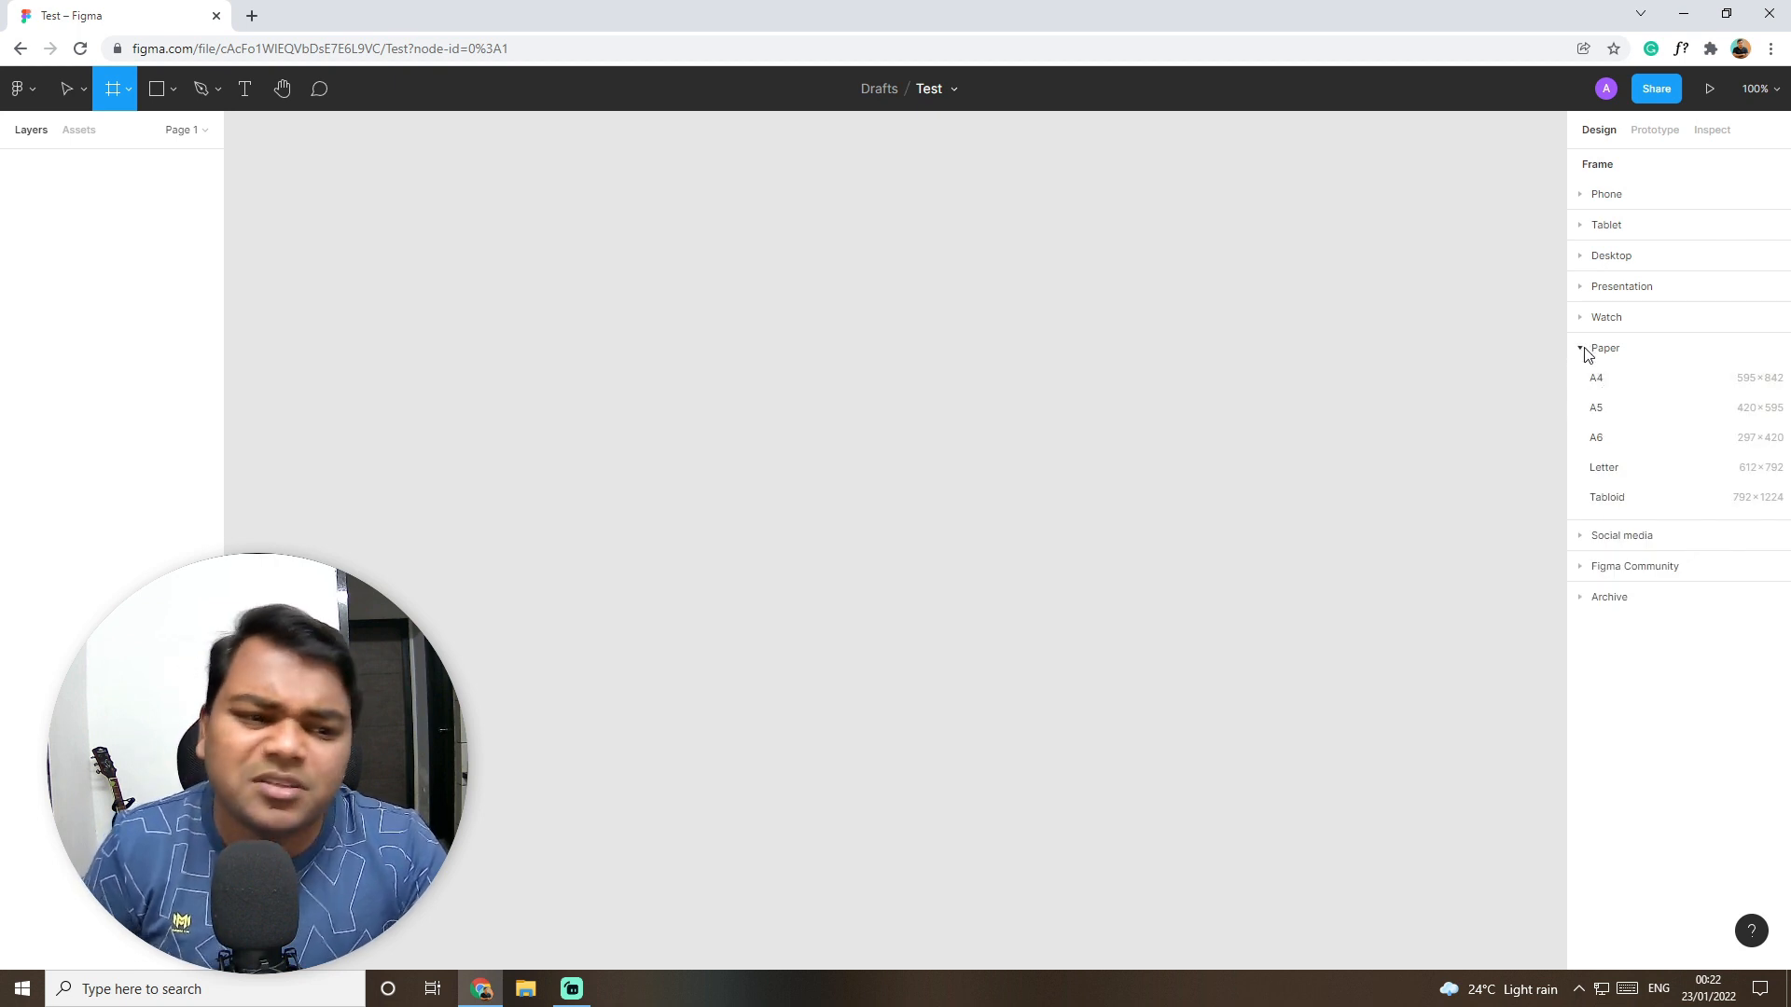
click(1584, 350)
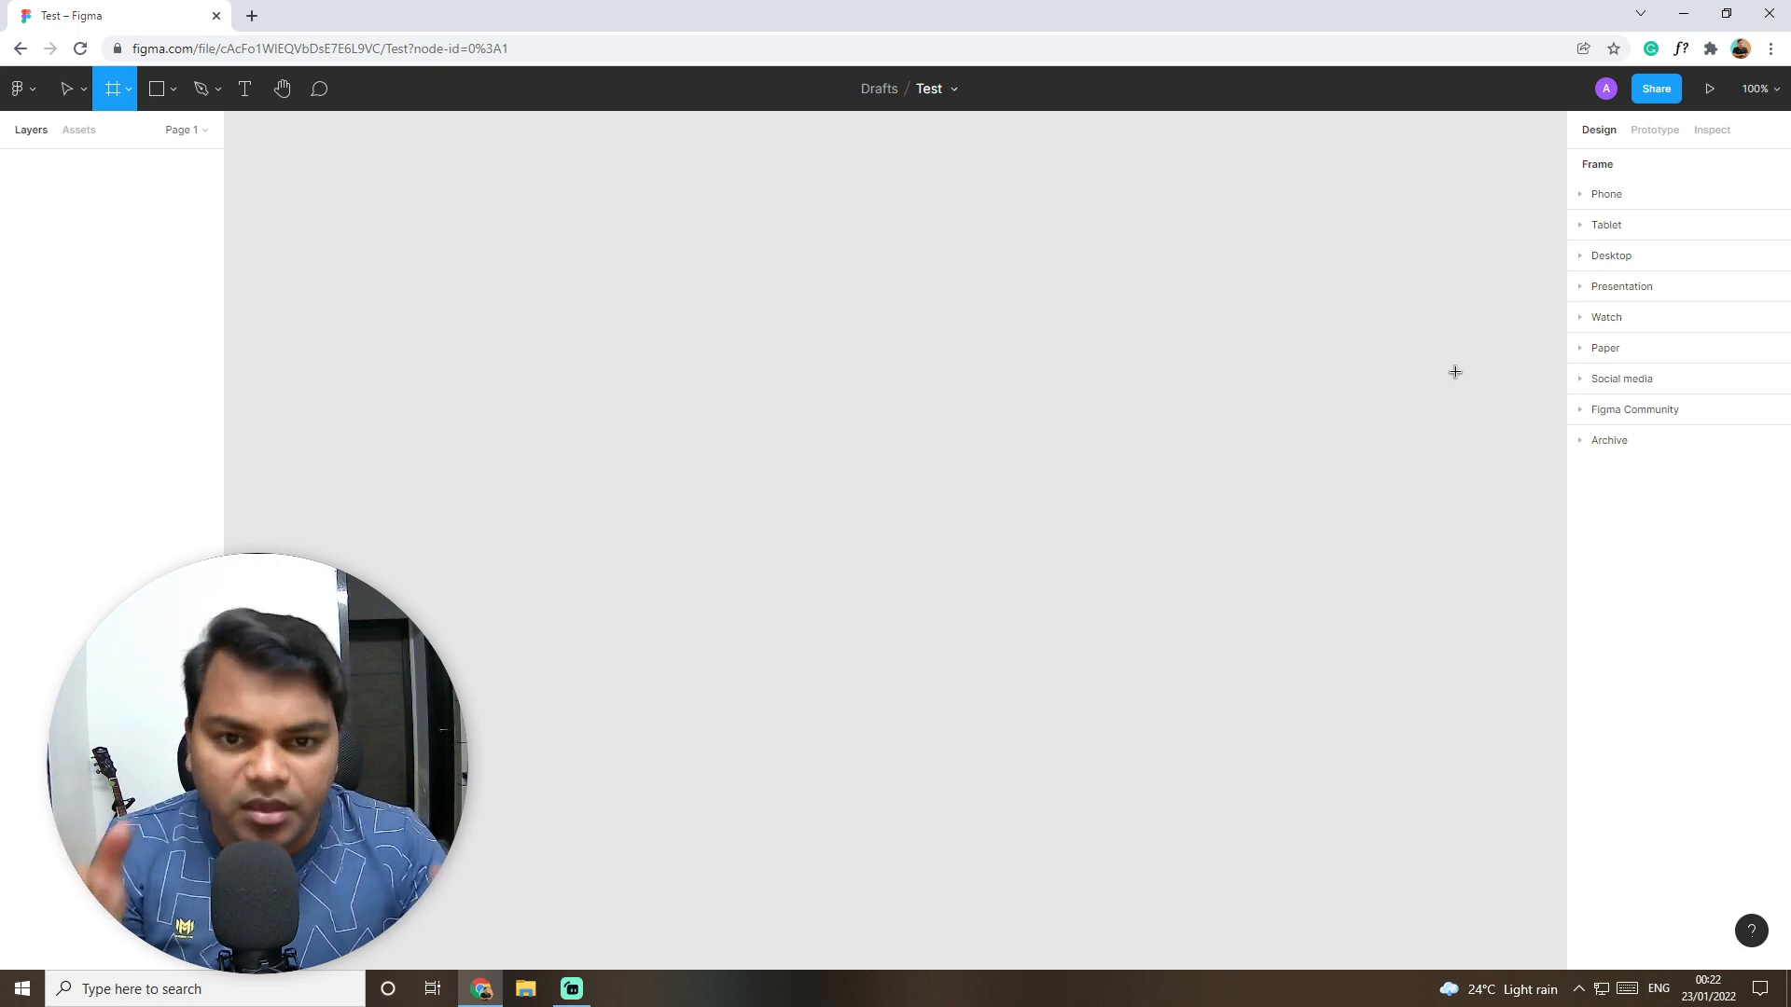
click(1588, 351)
click(1586, 352)
click(1588, 383)
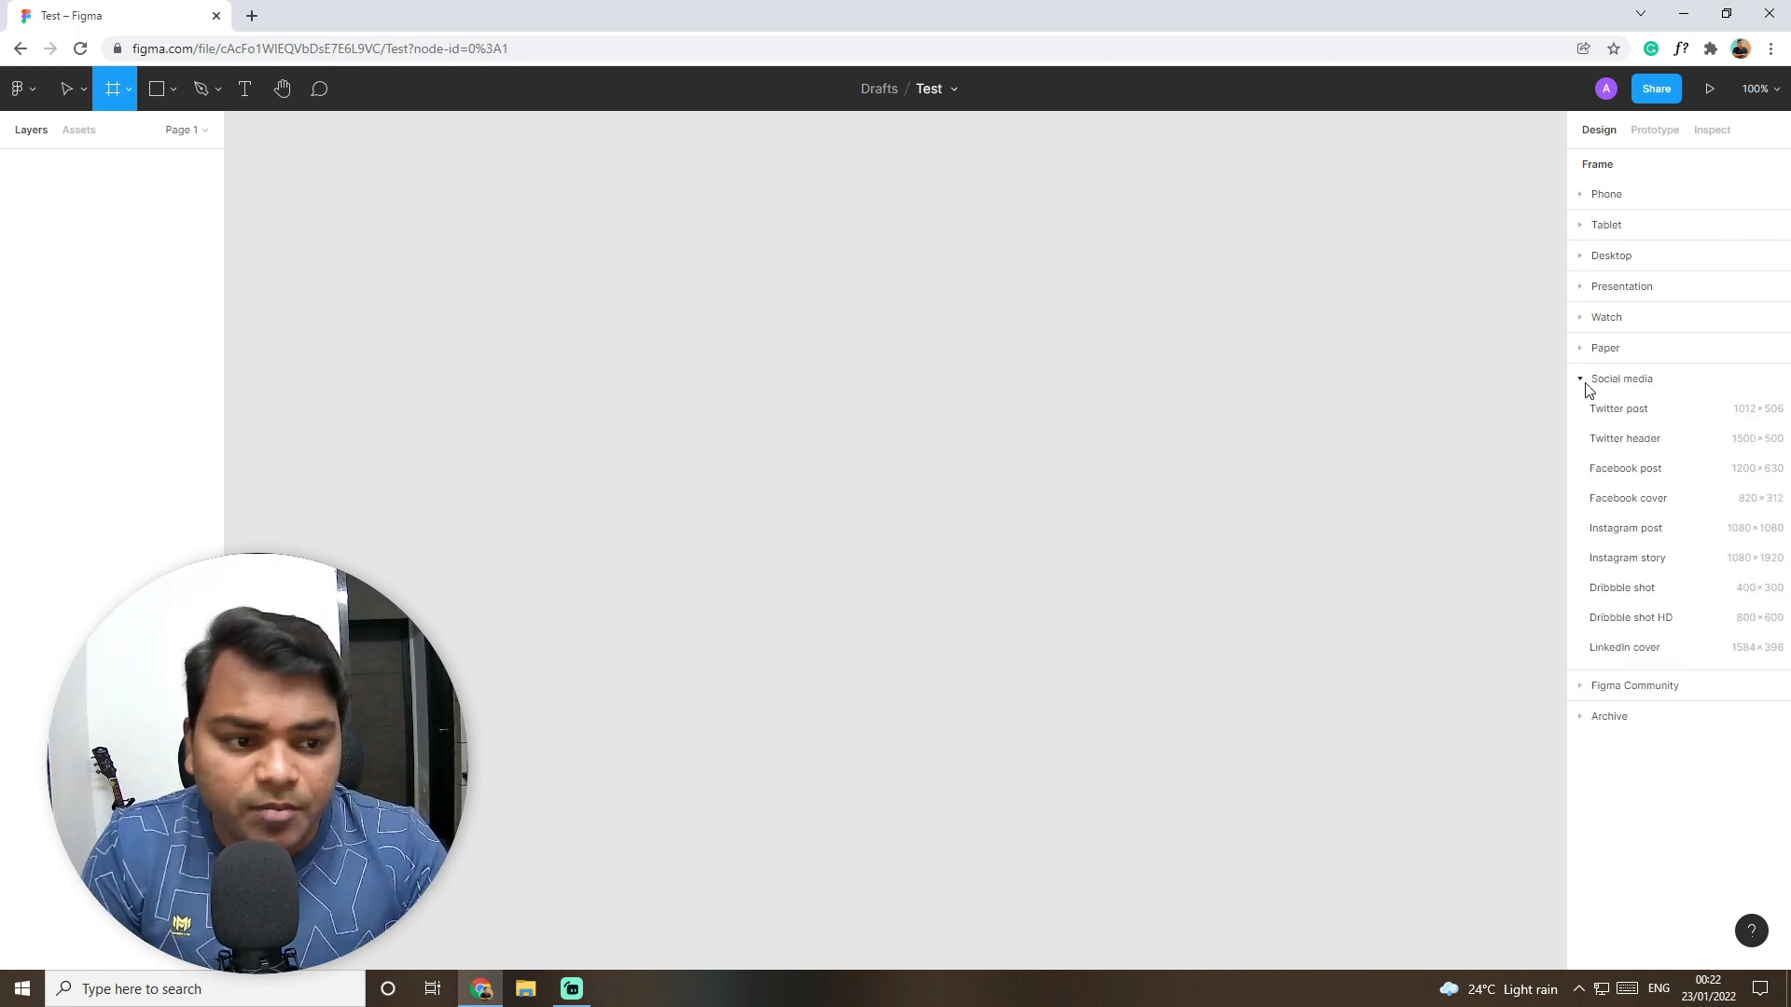
click(1587, 384)
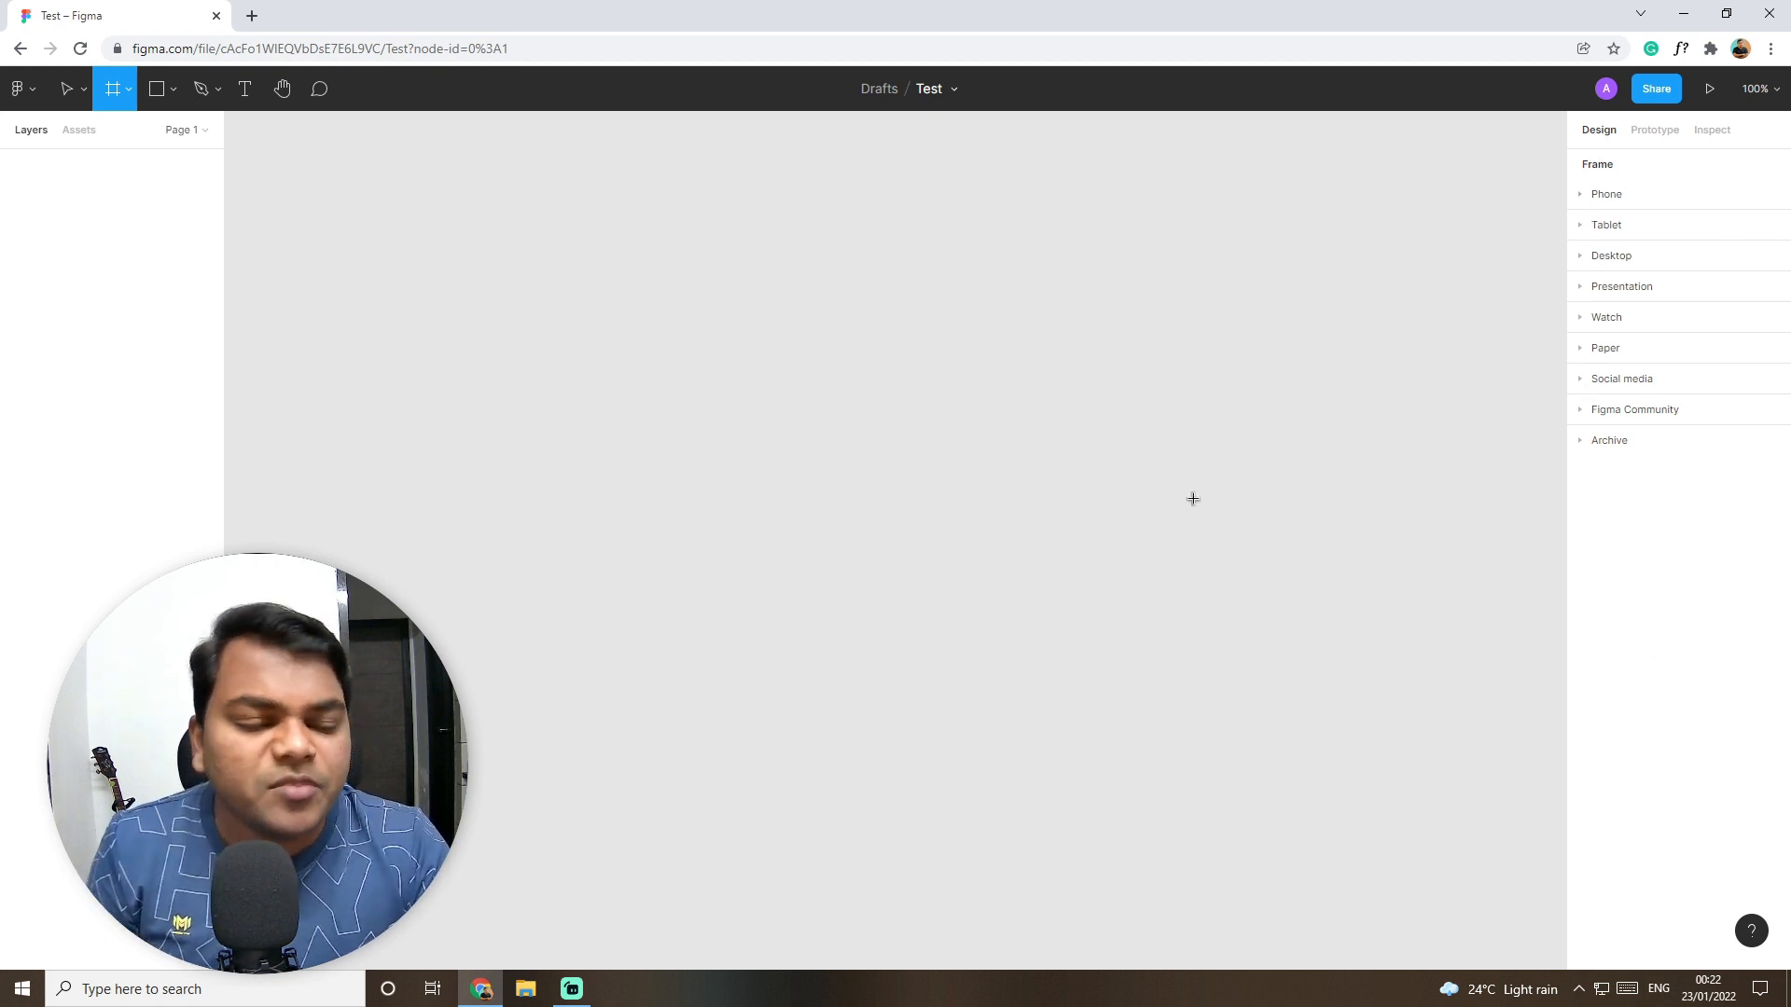
Step: Create a frame on the canvas from the 1440 × 1024 Desktop preset
click(1584, 263)
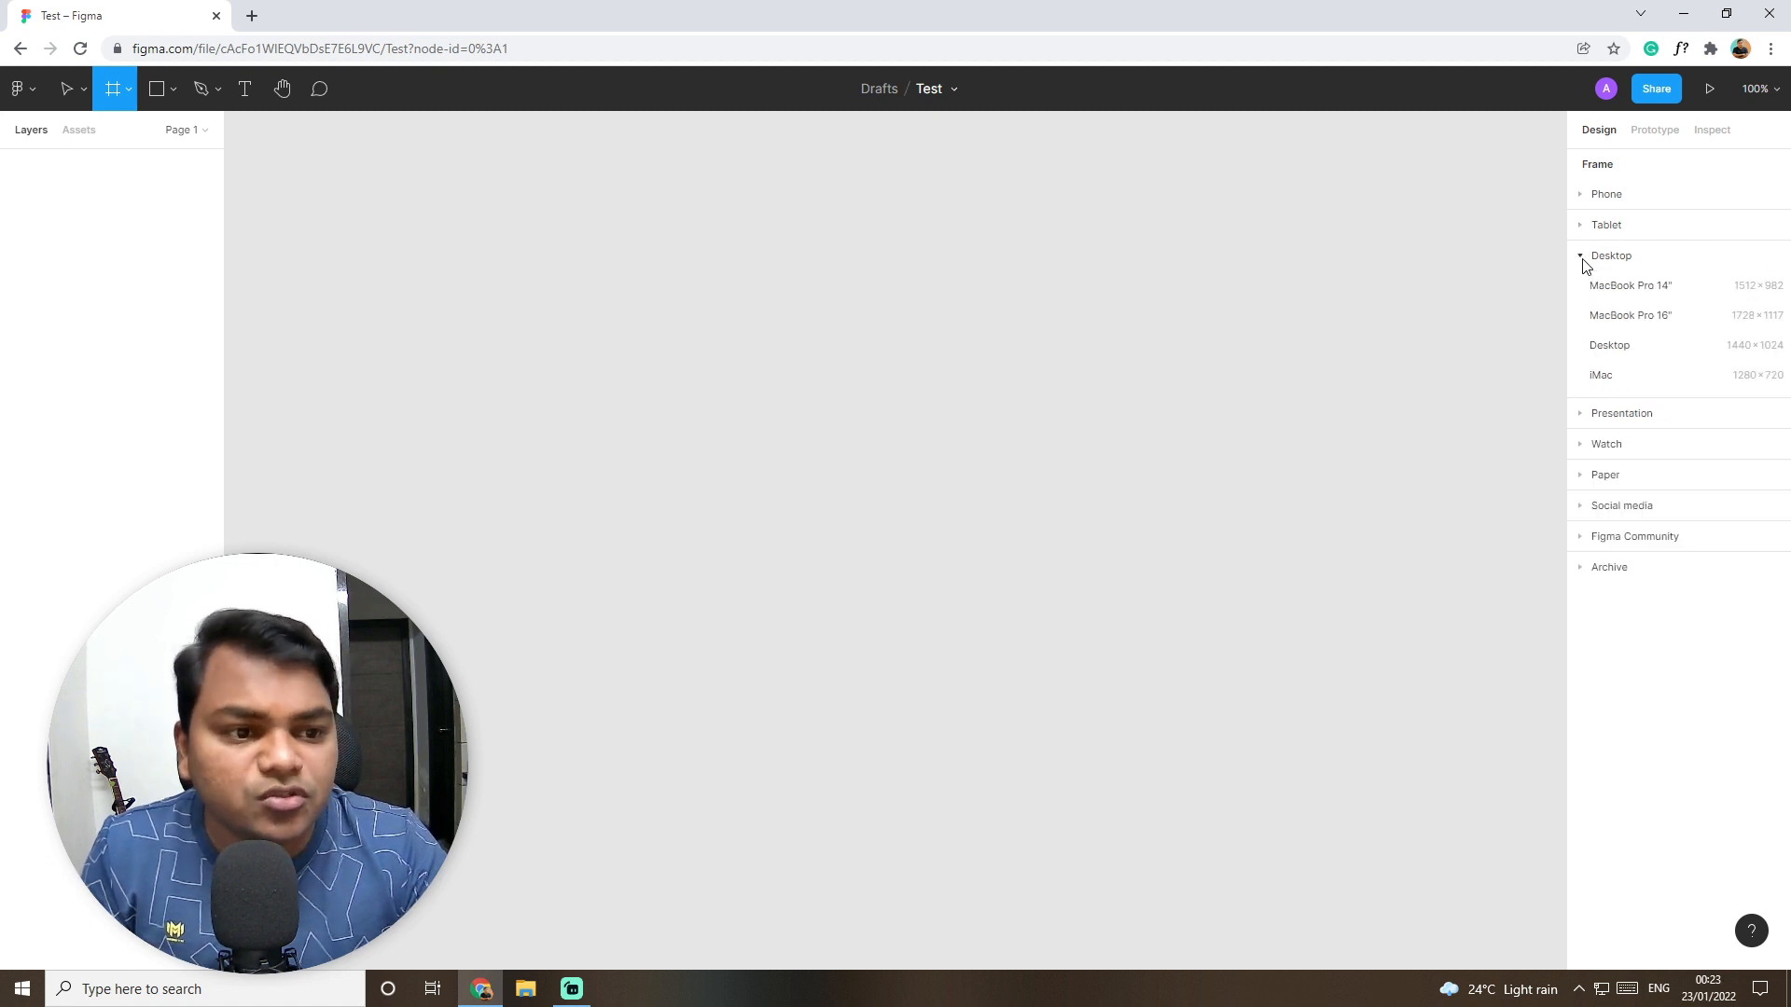
click(1608, 346)
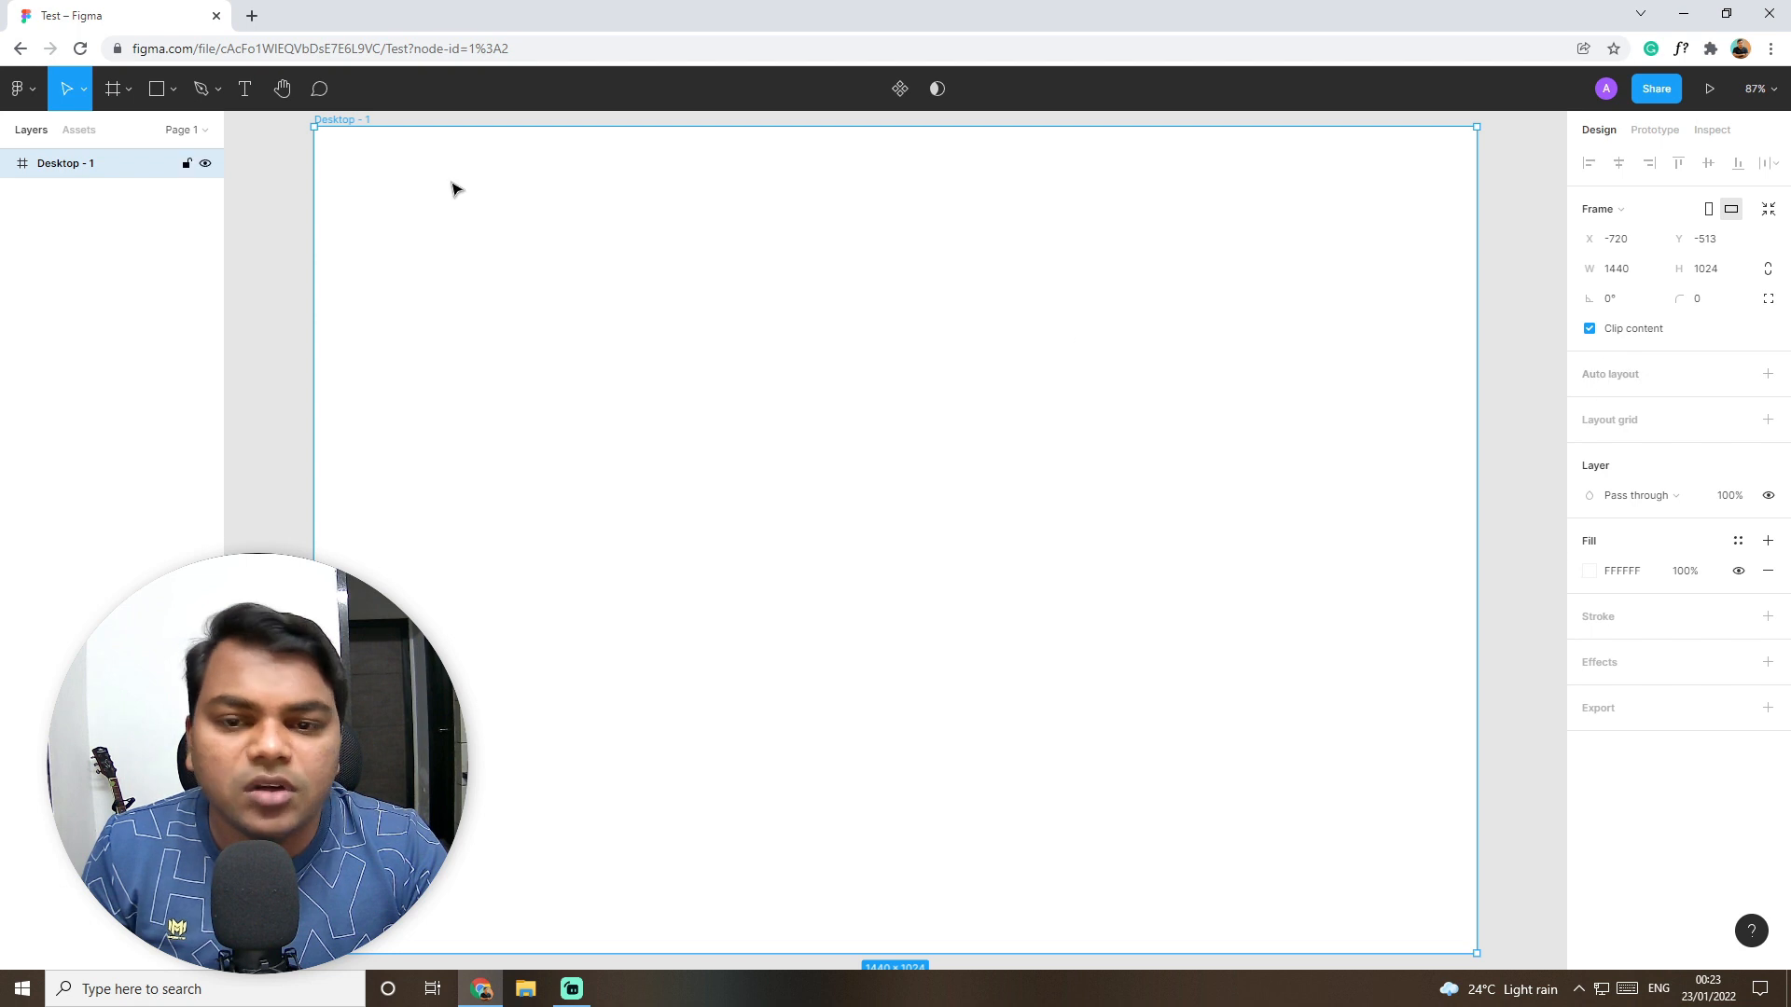
scroll(1083, 597, down, 1)
scroll(1076, 605, up, 3)
scroll(565, 490, down, 2)
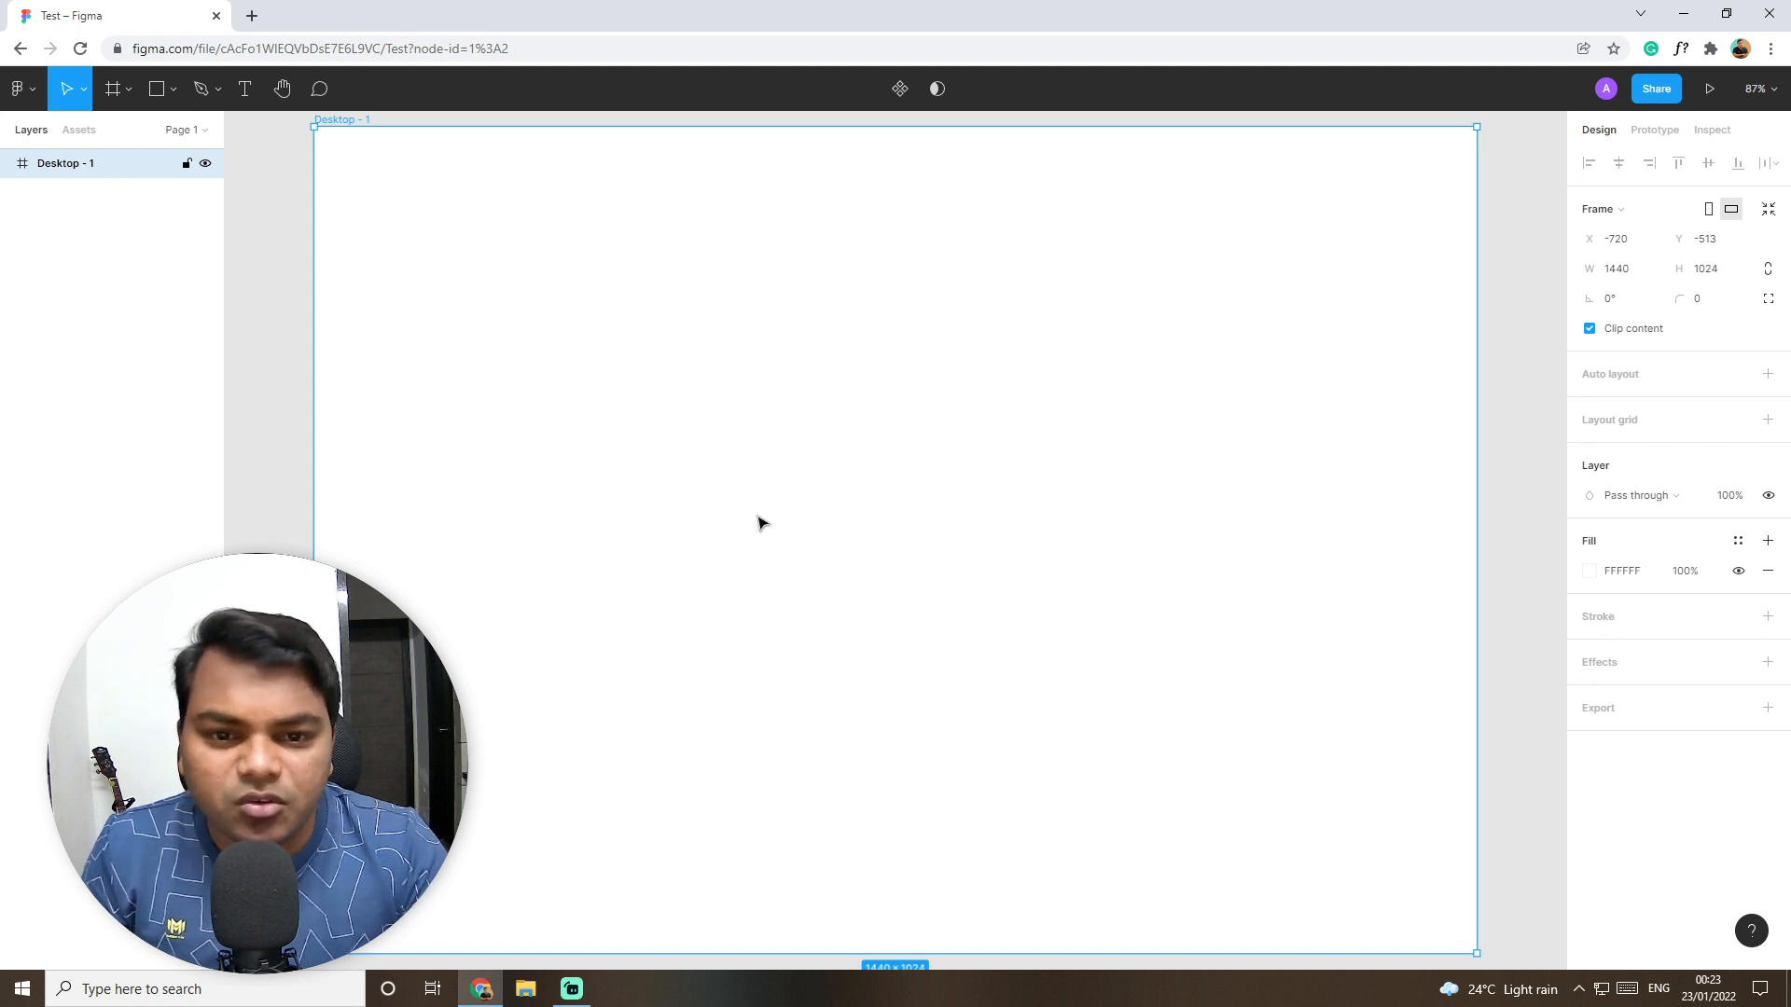
scroll(1011, 523, up, 1)
scroll(1011, 523, down, 1)
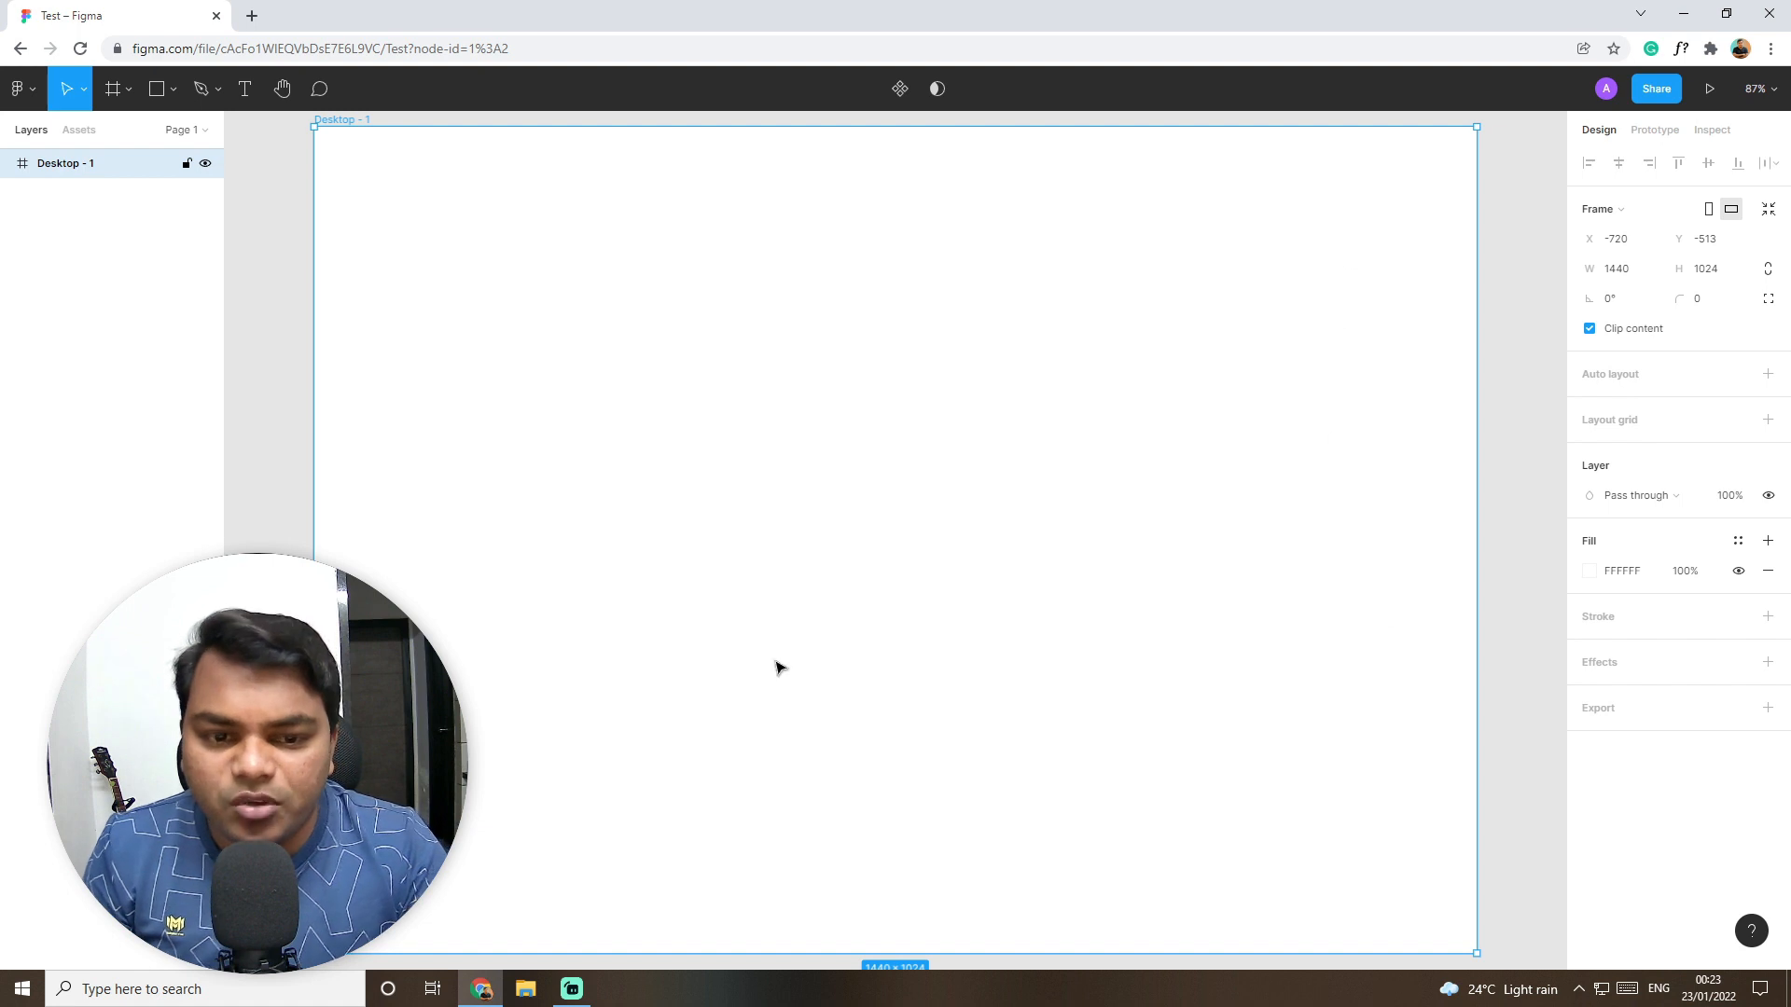
Step: Try zooming the canvas out and in, and set the zoom to 50%
click(1775, 97)
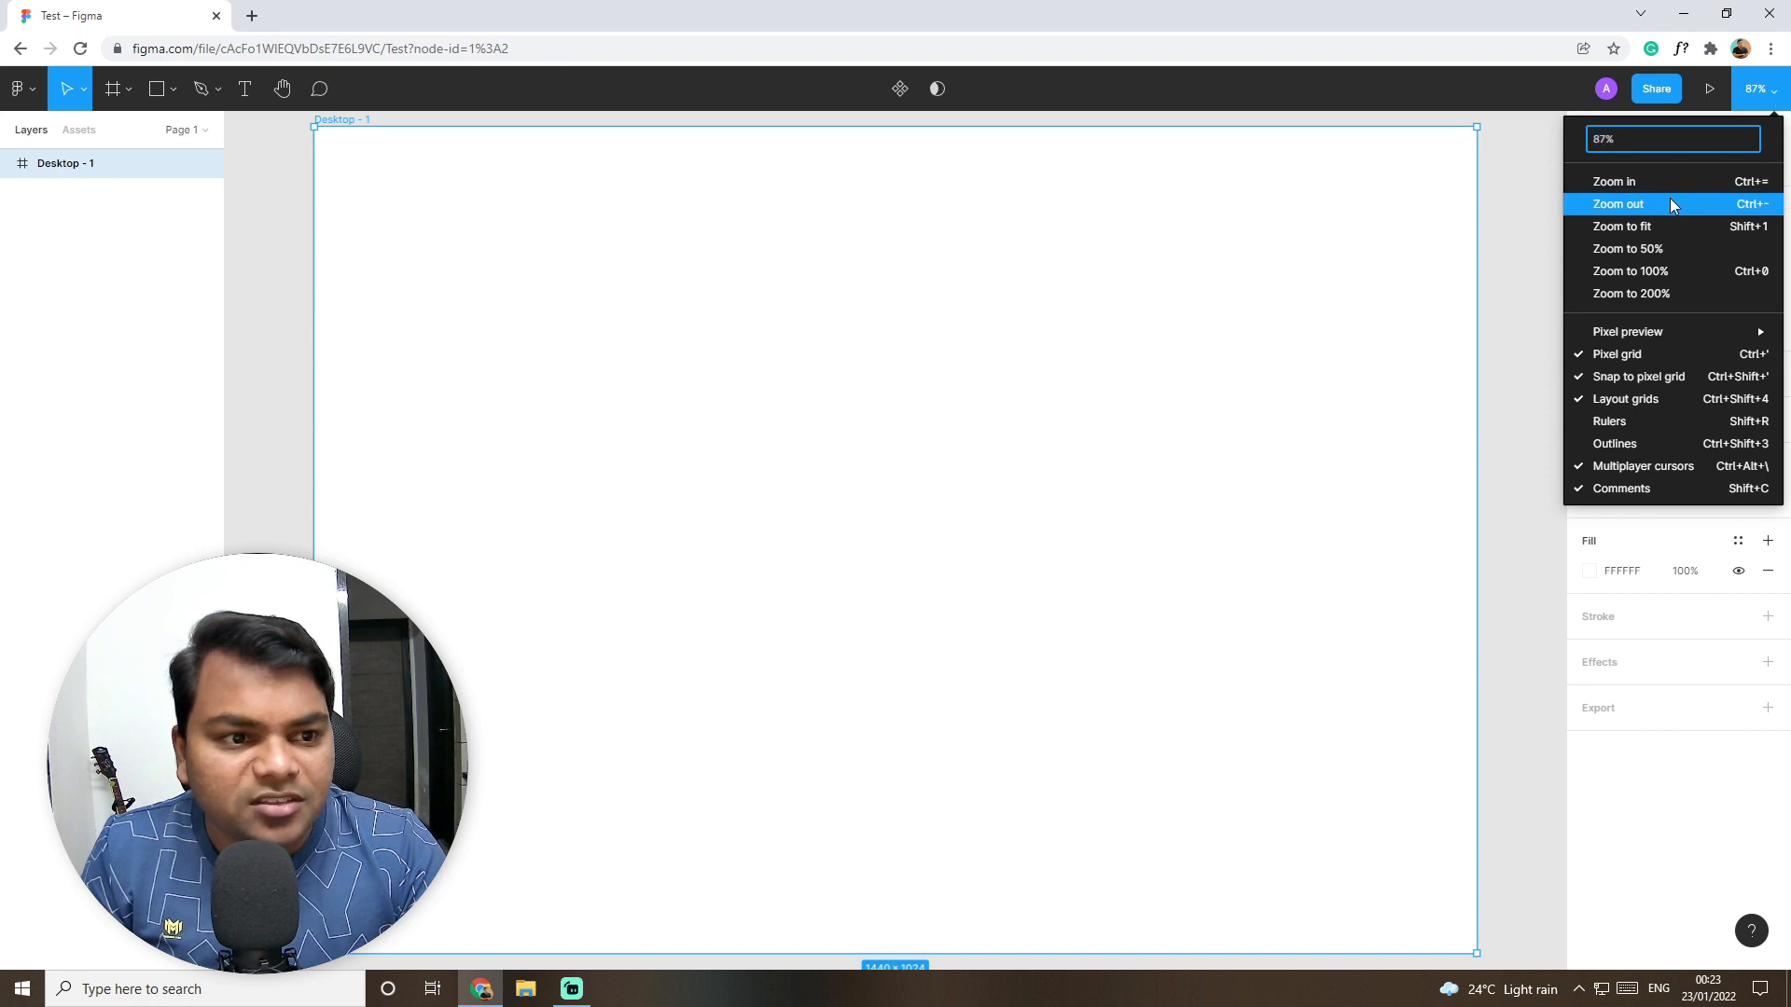
click(1670, 201)
click(1758, 89)
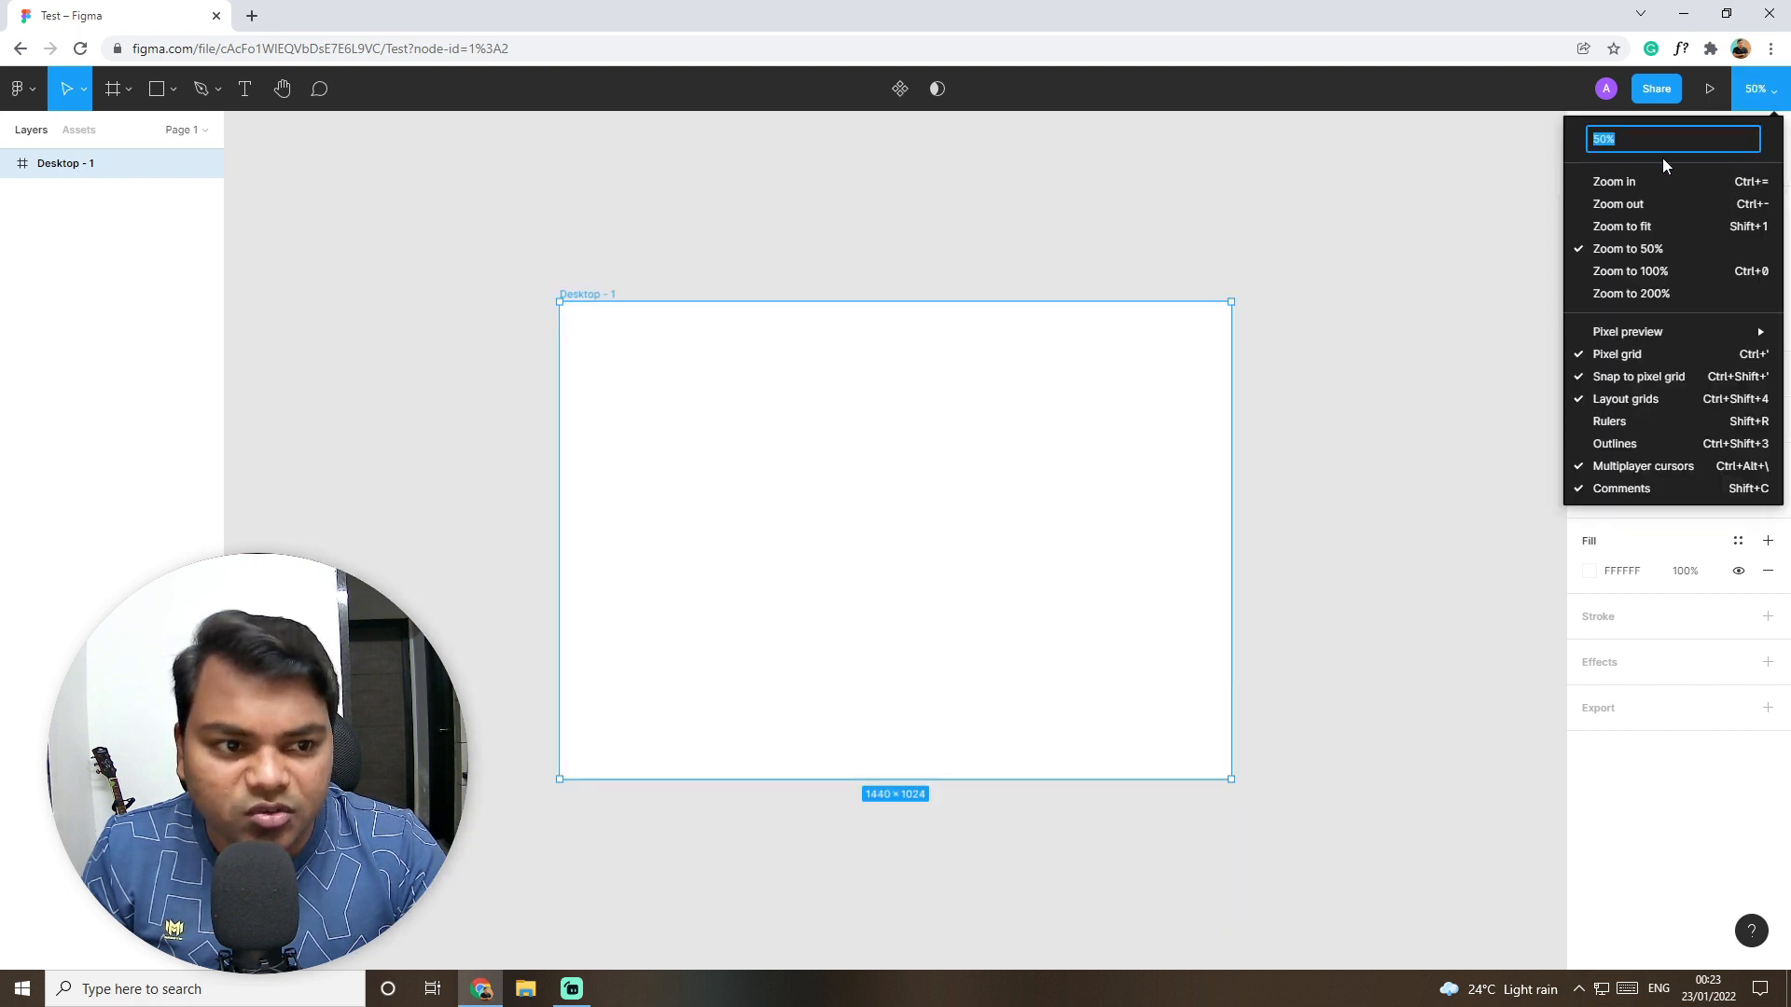
click(1662, 181)
click(1759, 91)
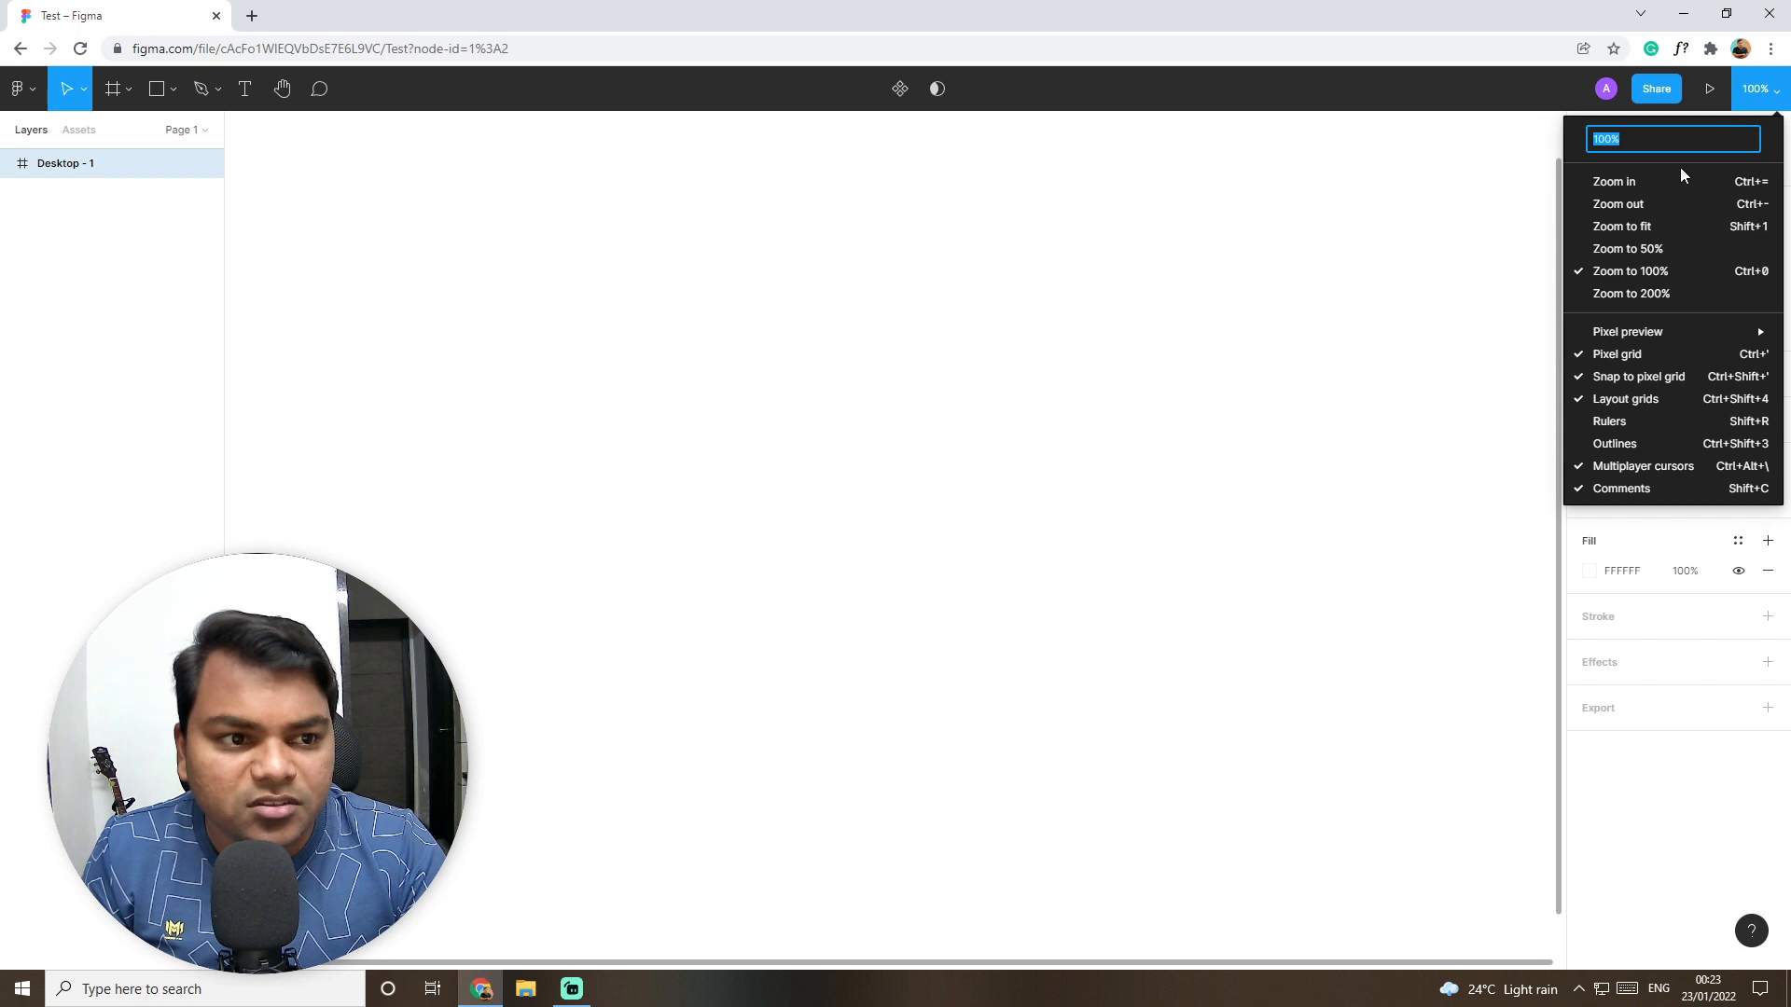
click(1657, 246)
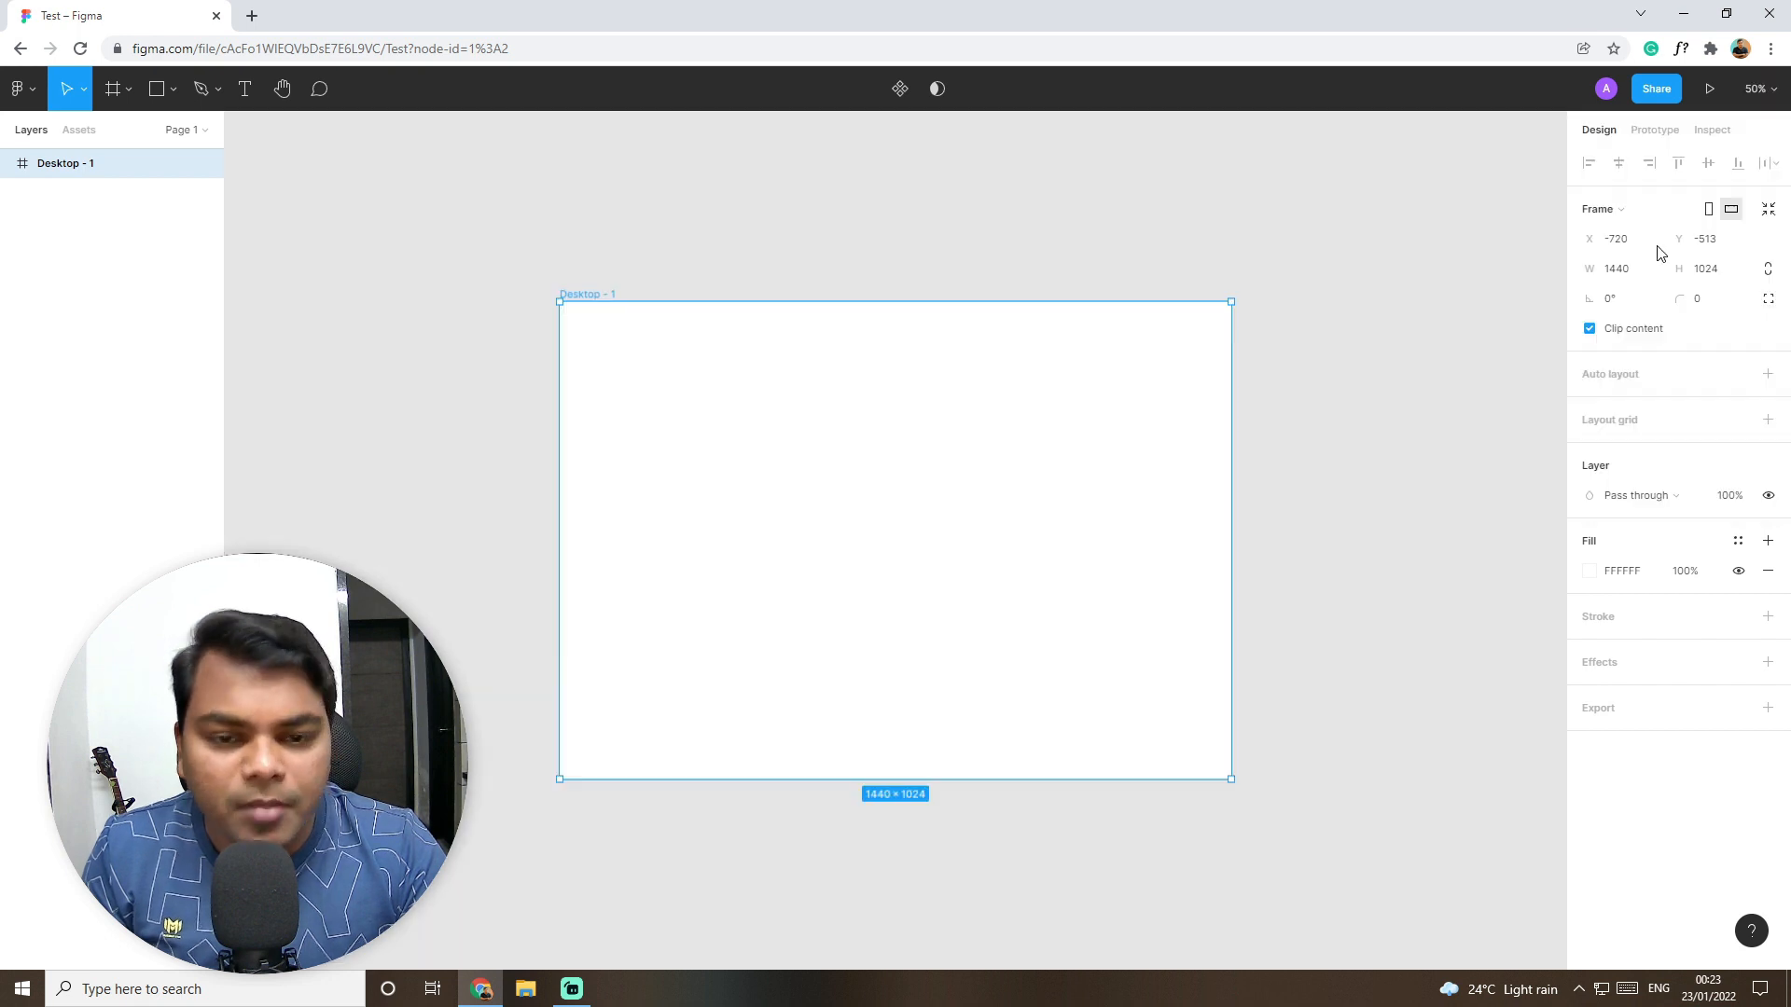
Step: Try selecting and deselecting the desktop frame from the layer list and on the canvas
click(1322, 606)
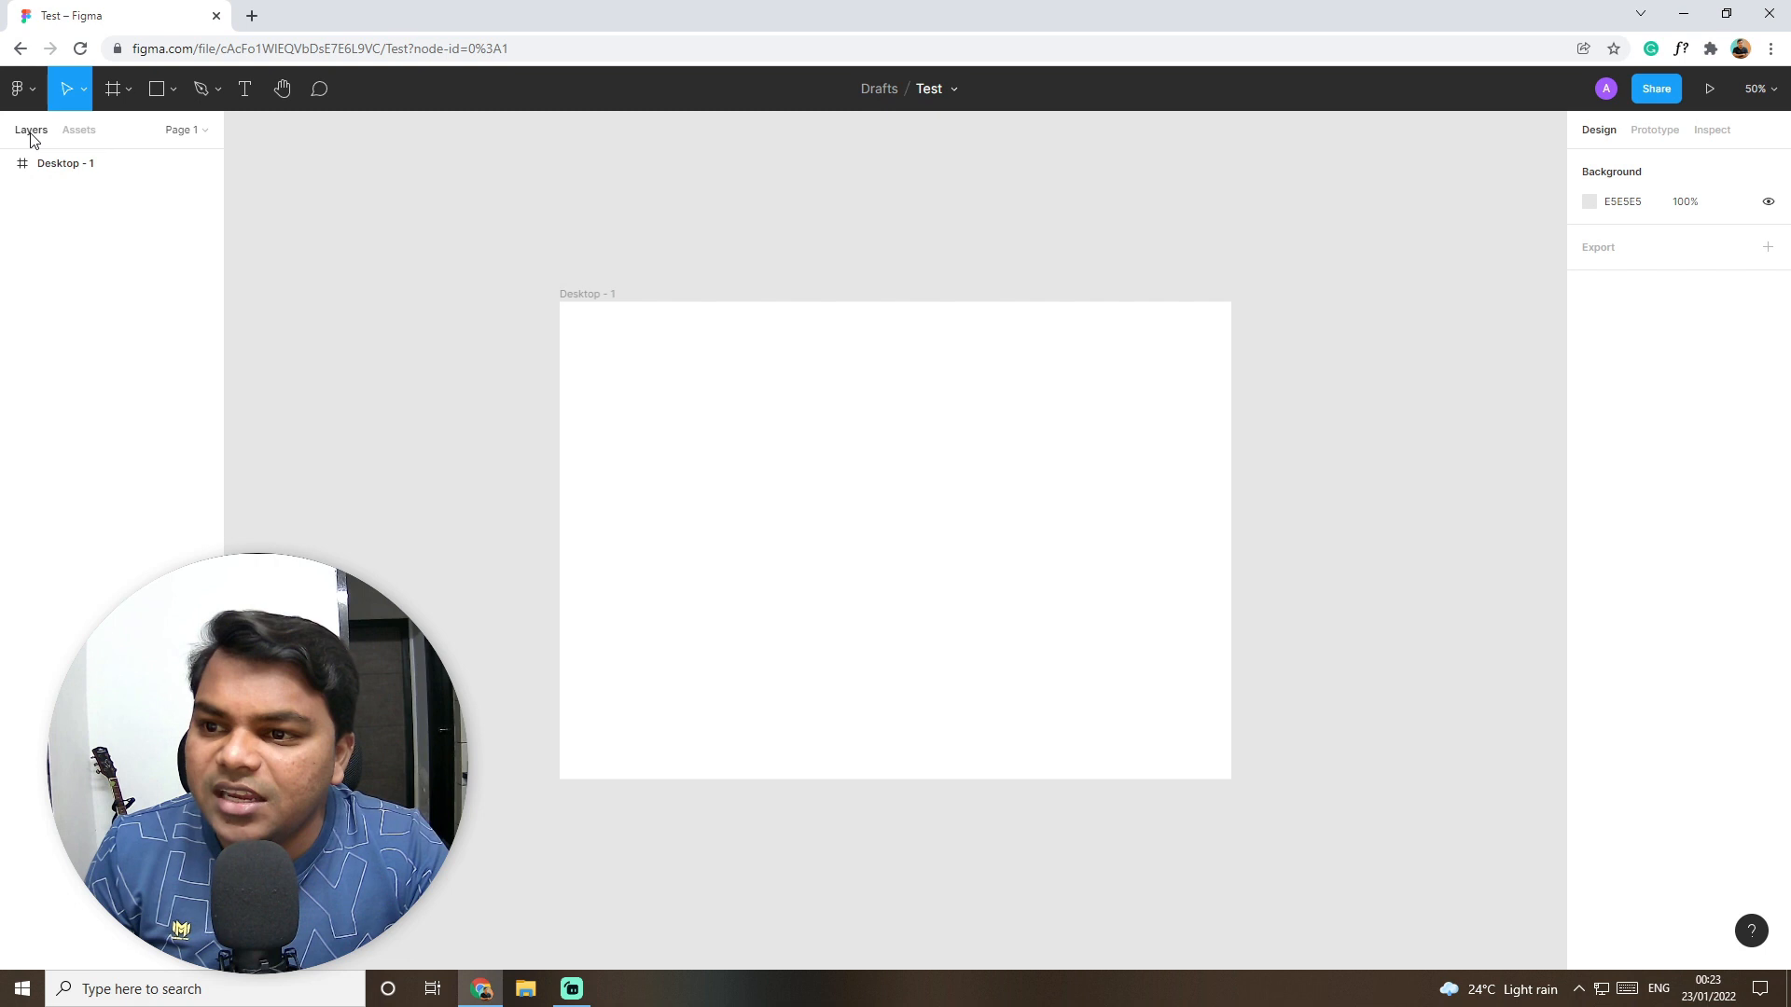
click(63, 166)
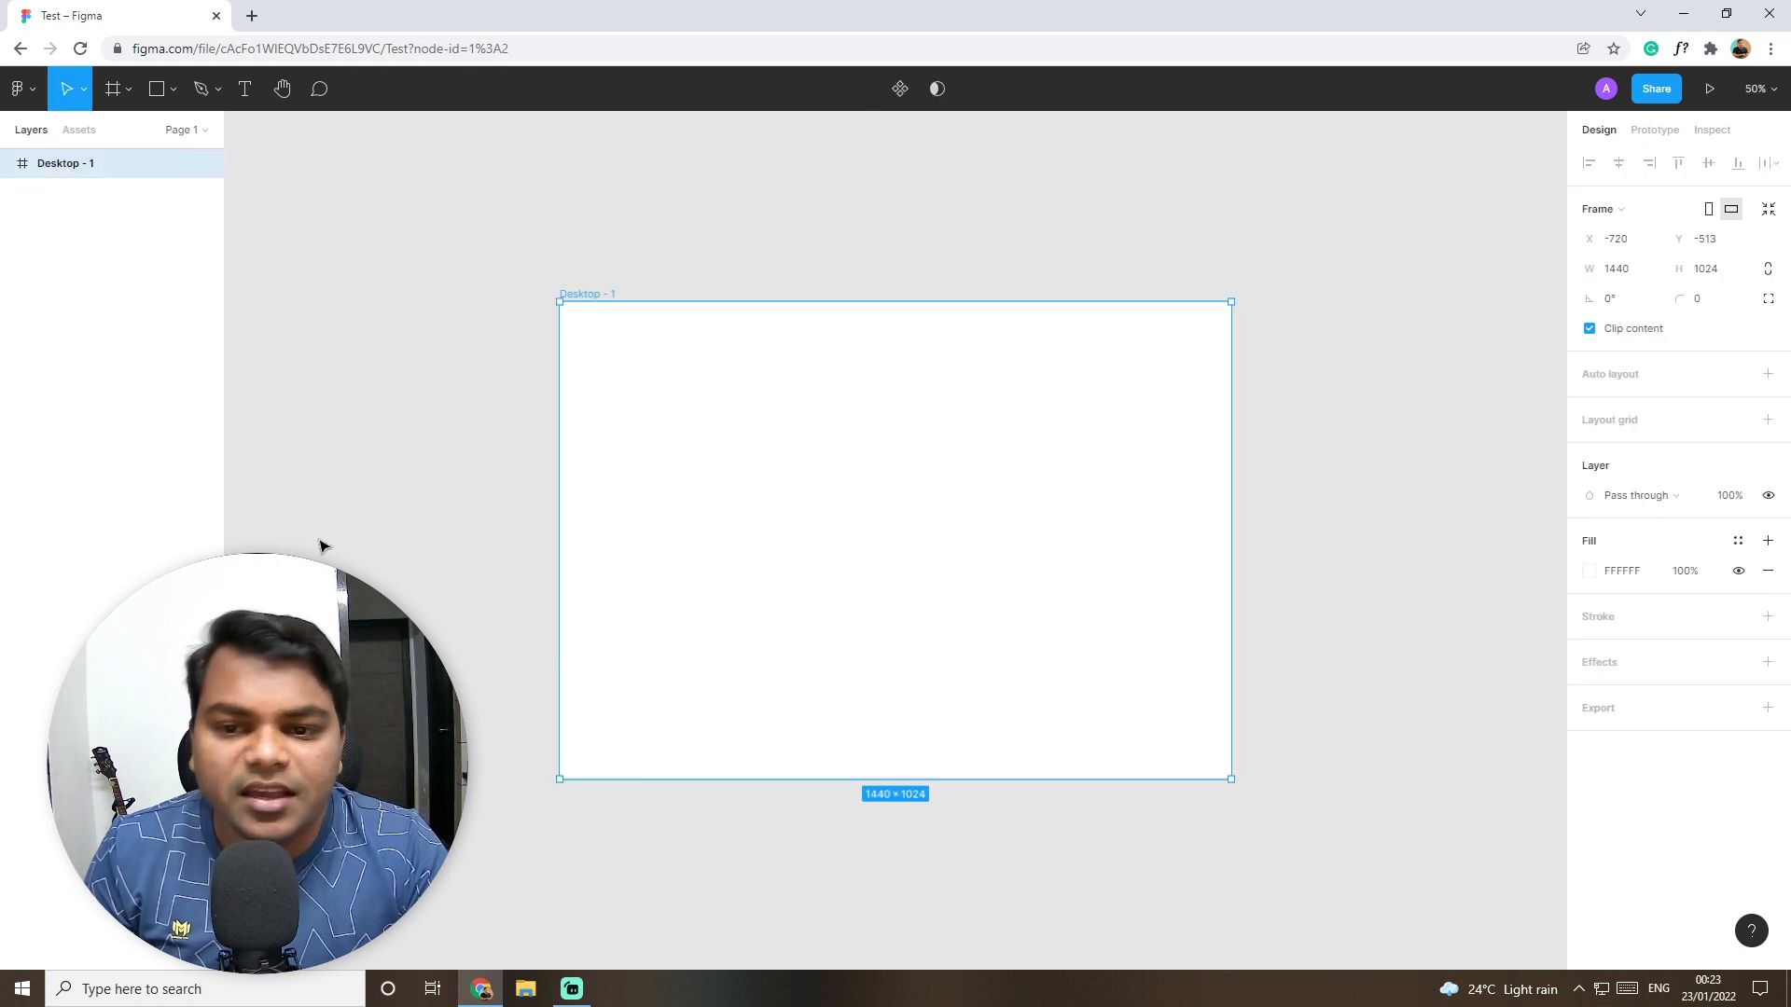
click(89, 247)
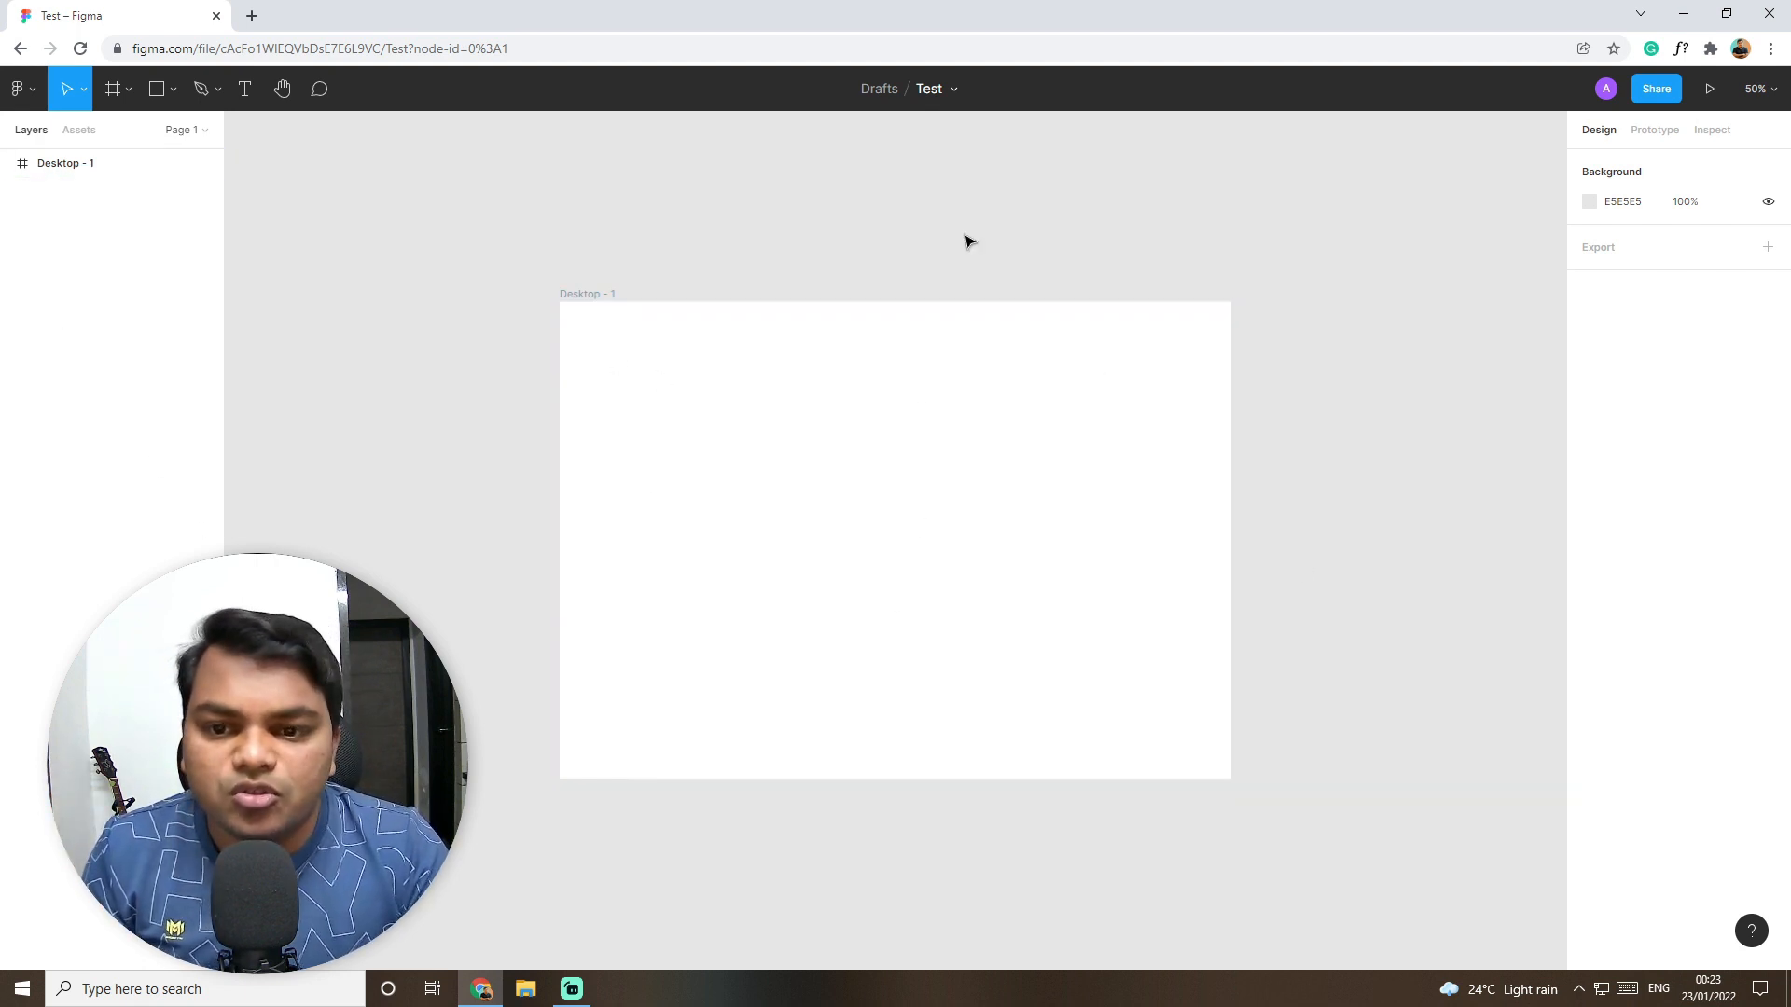
click(928, 453)
click(1387, 522)
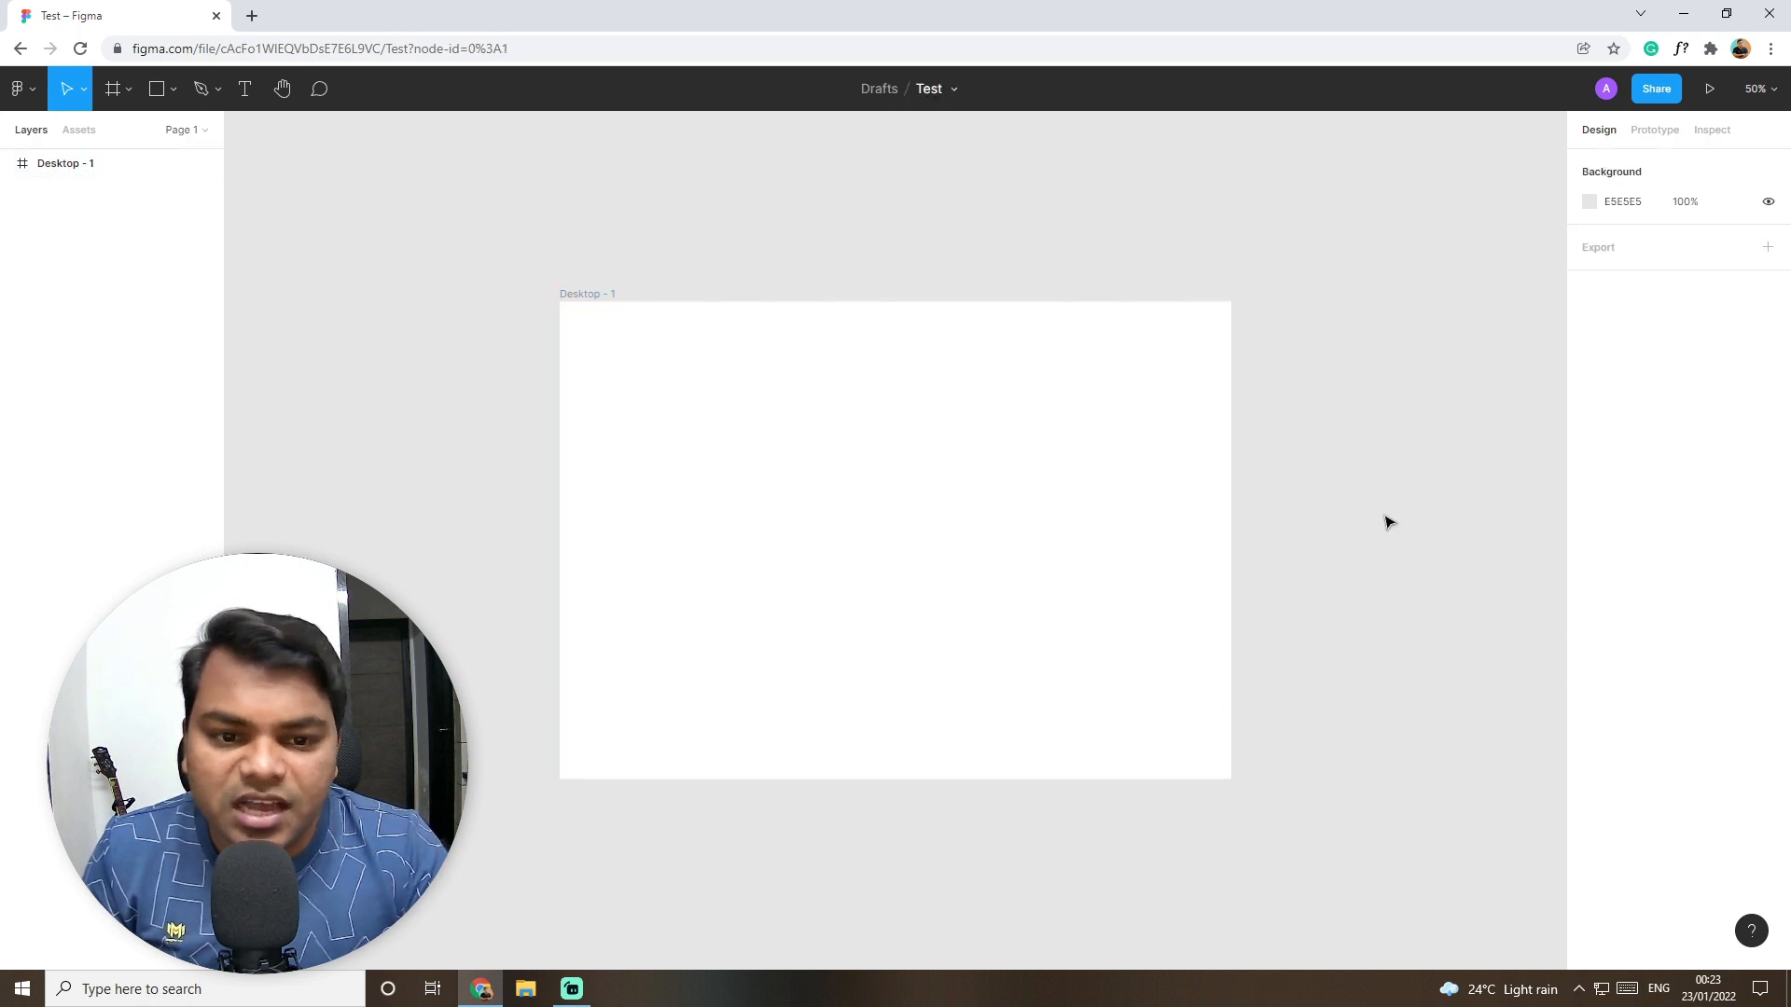
Step: Select the desktop frame, shorten its height to about 915 and extend it to about 1781 by its lower edge
click(1022, 433)
drag(960, 779, 999, 728)
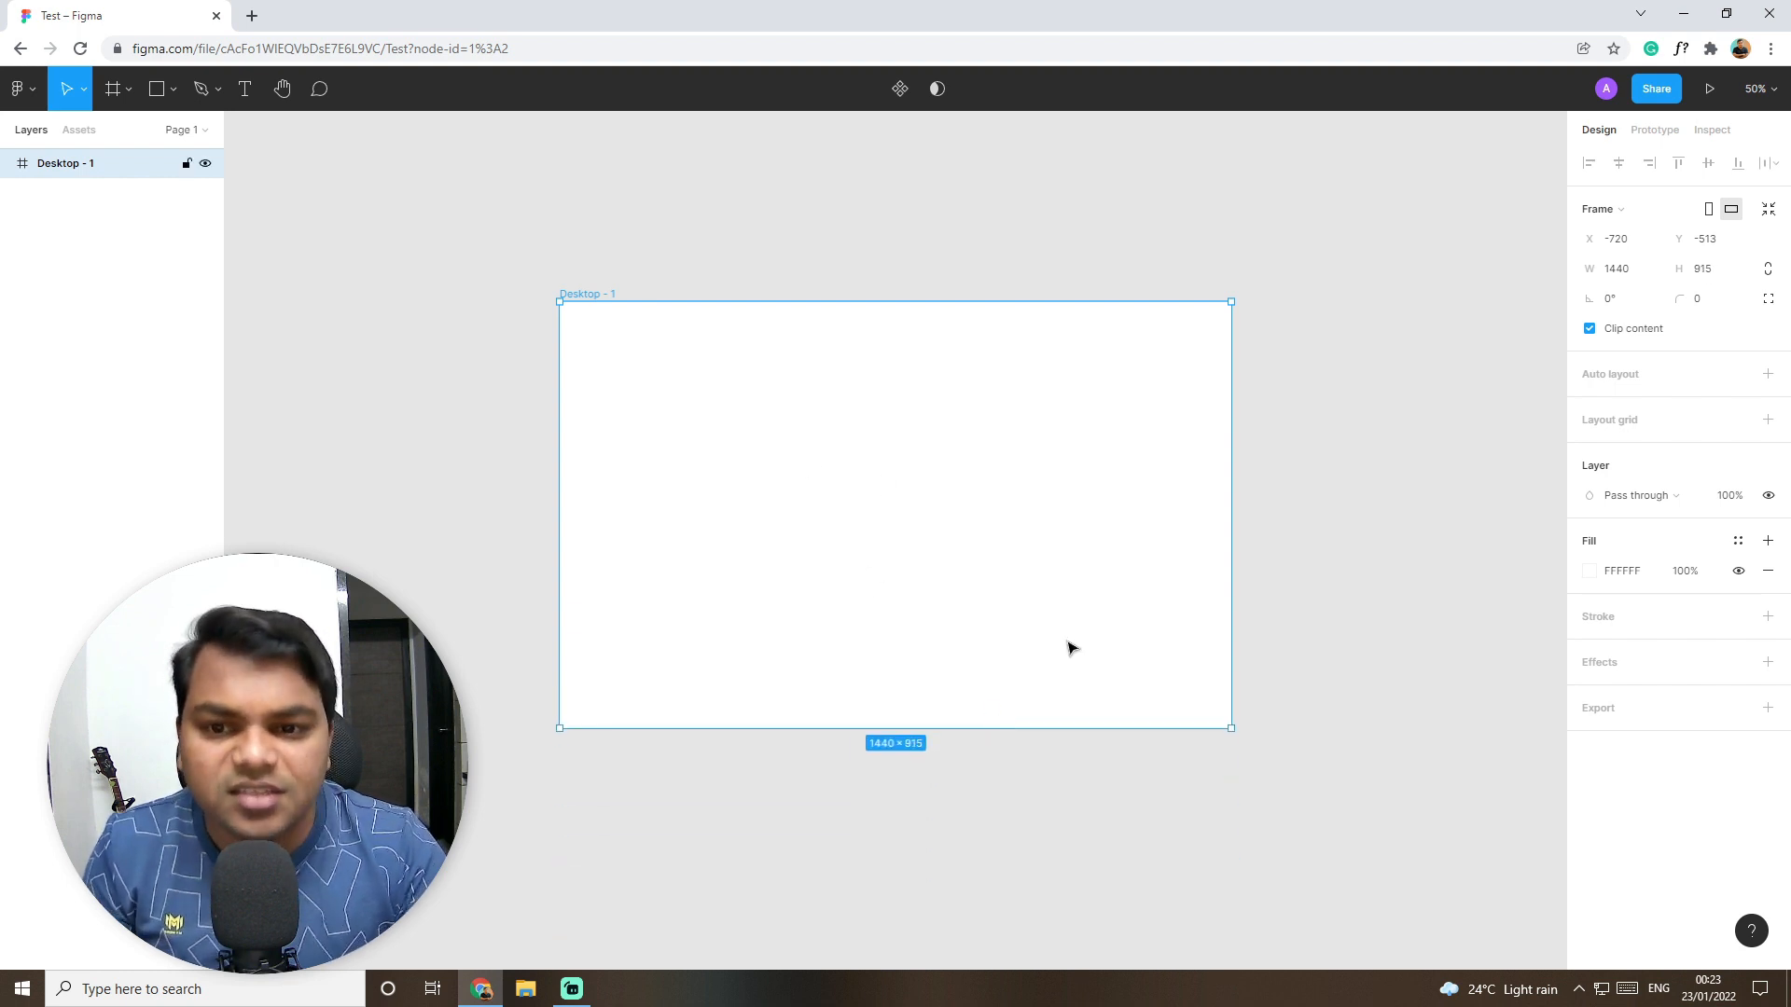
scroll(1082, 641, down, 1)
drag(1060, 618, 1026, 965)
scroll(1307, 712, up, 3)
scroll(1090, 539, down, 1)
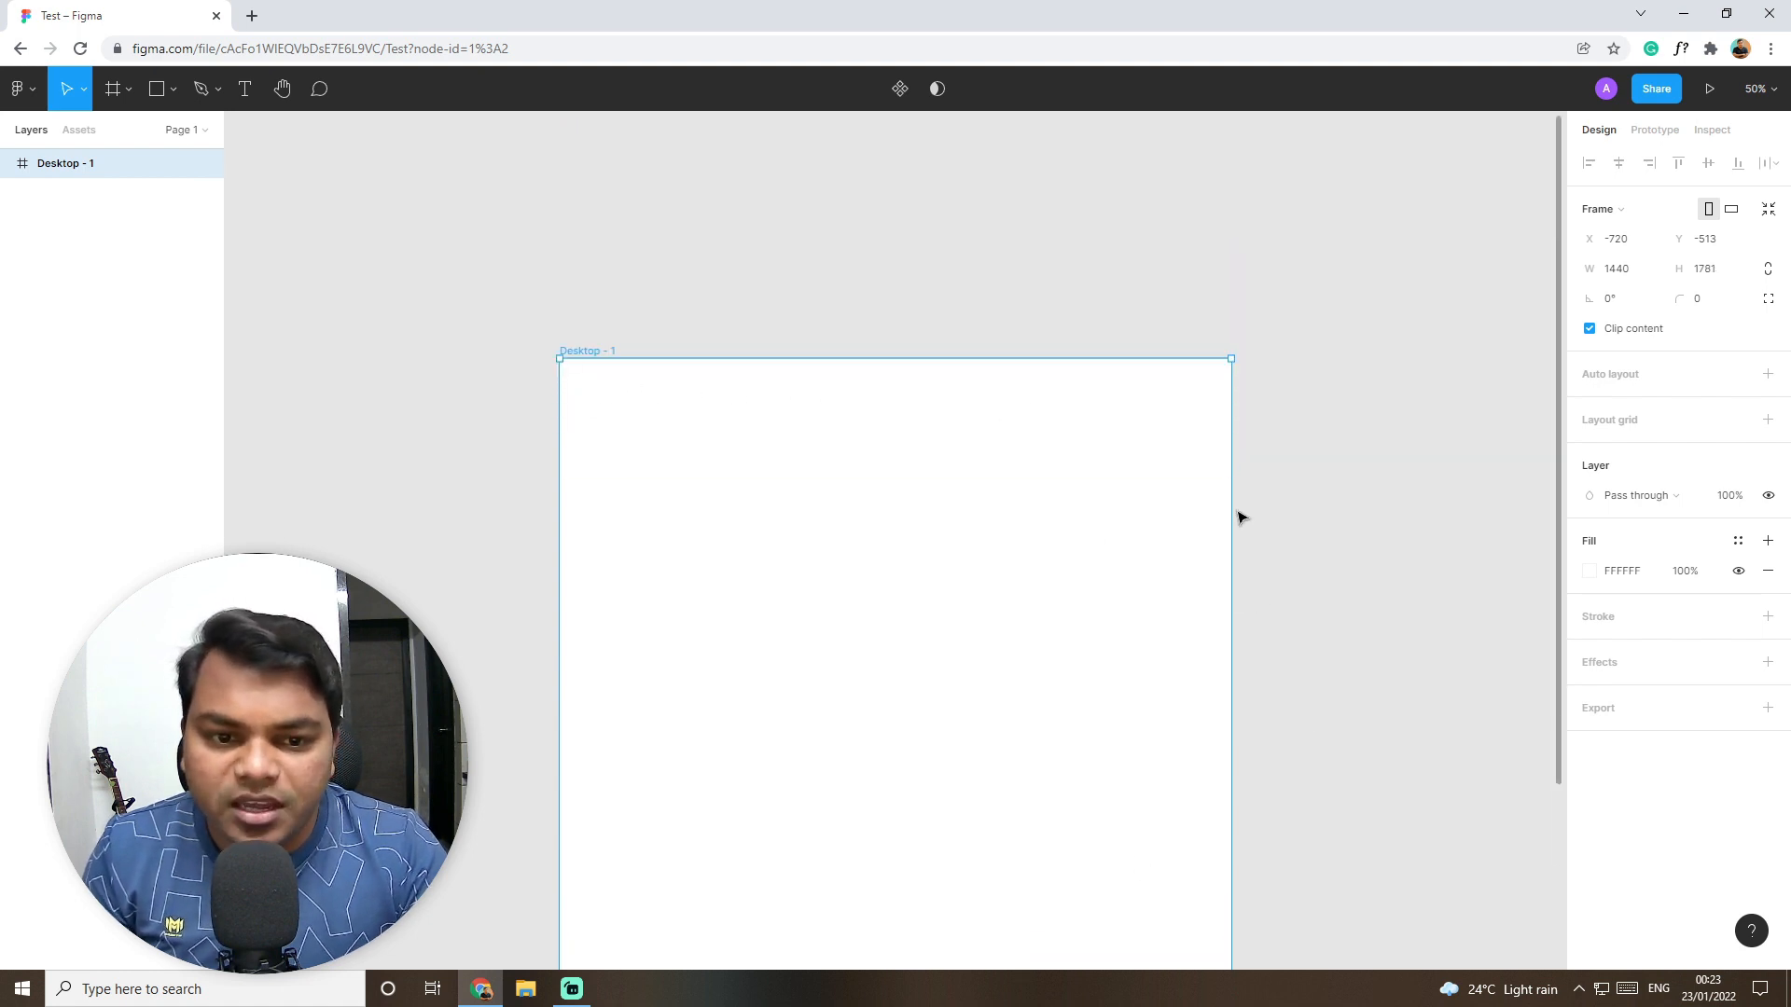
scroll(1032, 480, down, 4)
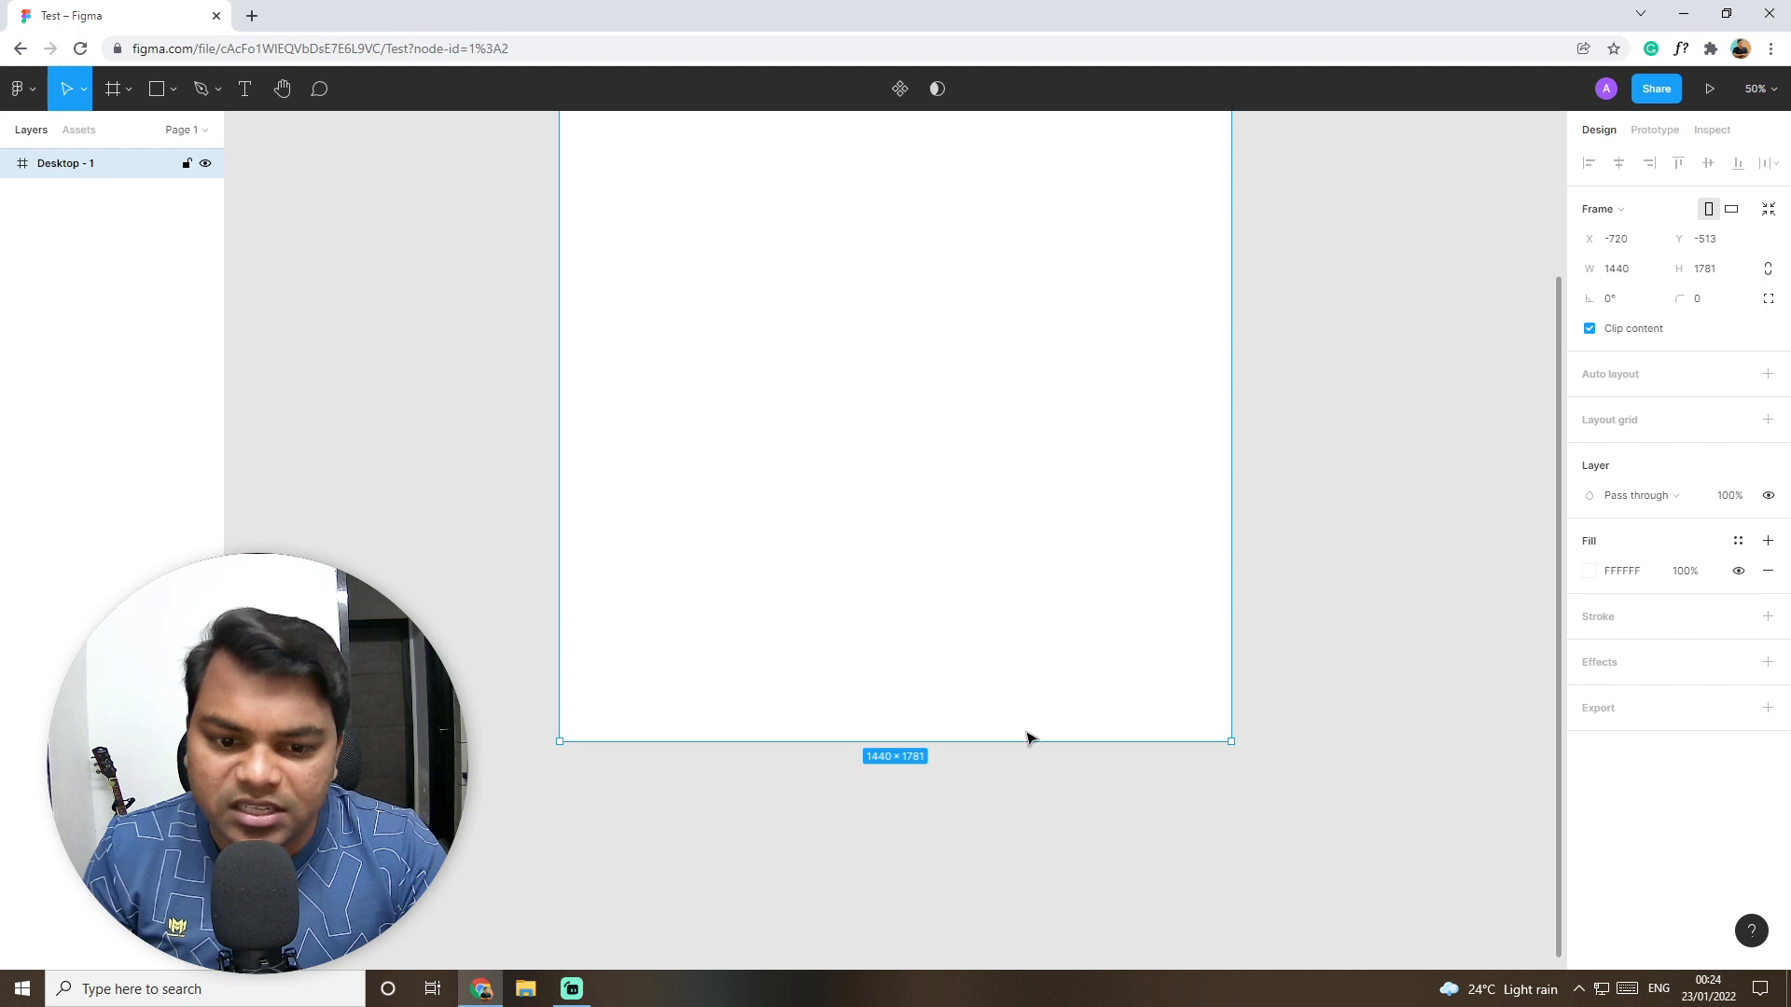
Step: Extend the desktop frame's height to about 2197 and look over its full length
drag(1023, 743, 1010, 937)
scroll(1035, 644, down, 2)
scroll(1029, 659, up, 5)
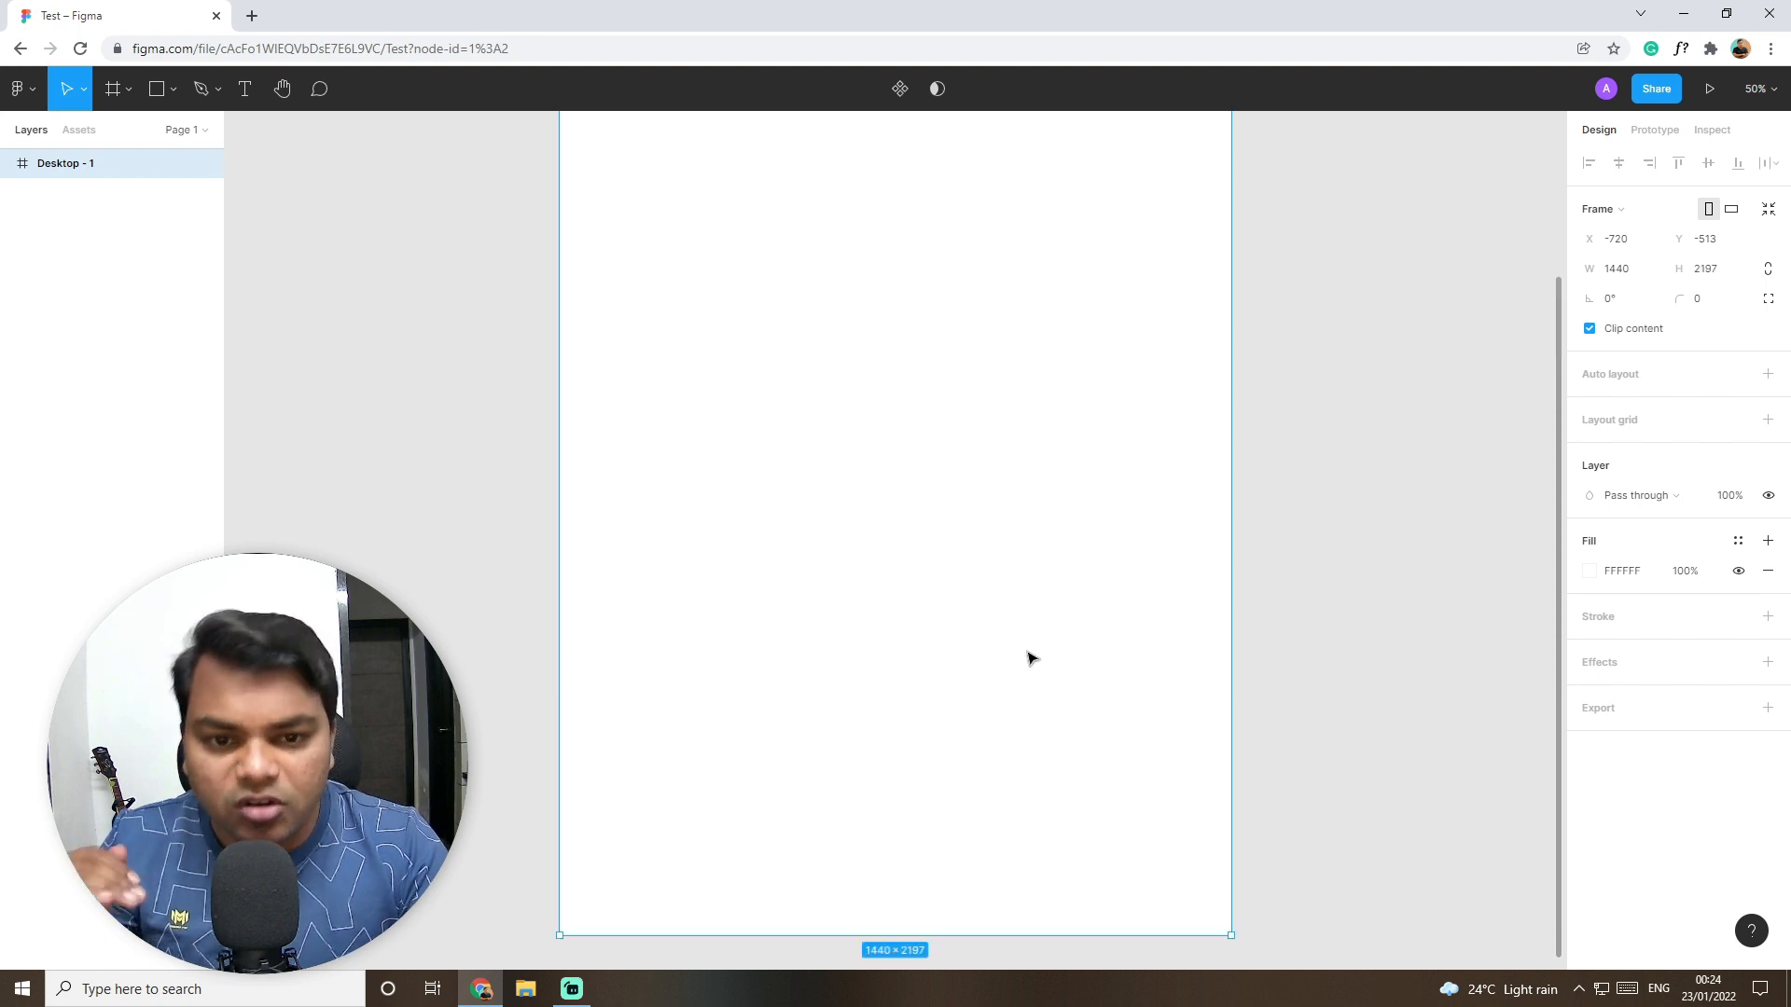
scroll(1006, 693, up, 2)
scroll(1011, 668, down, 2)
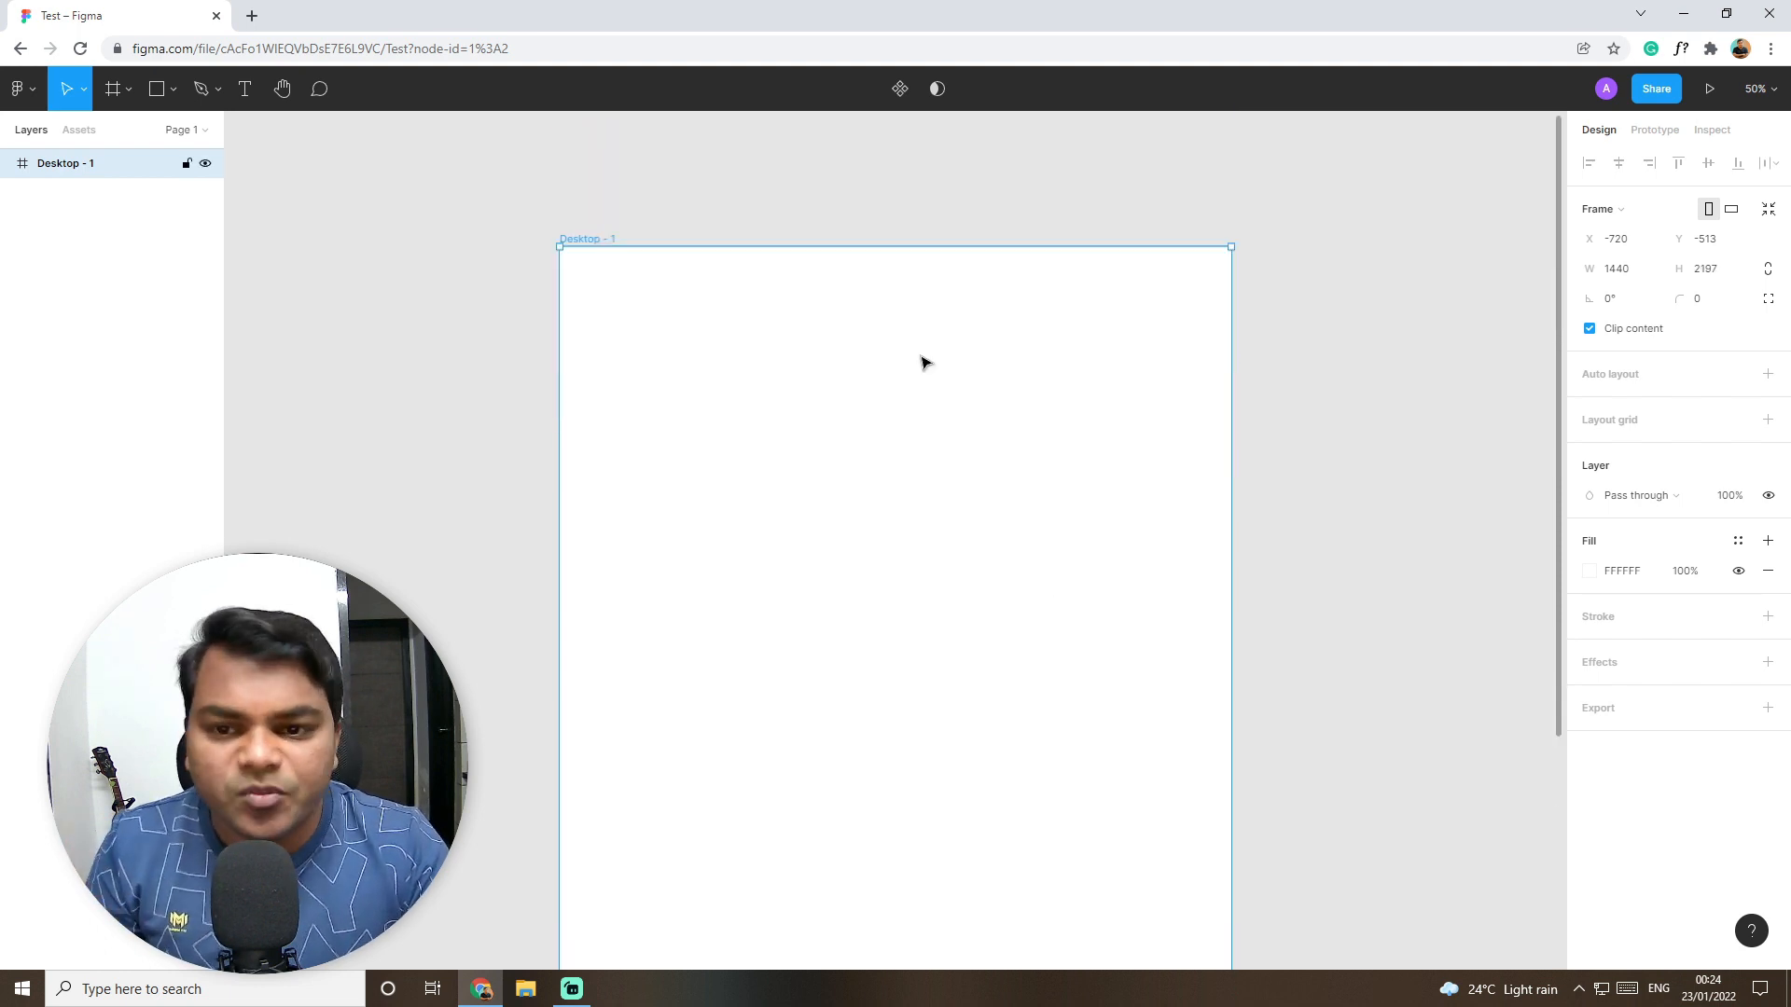
scroll(937, 339, down, 1)
scroll(938, 339, down, 3)
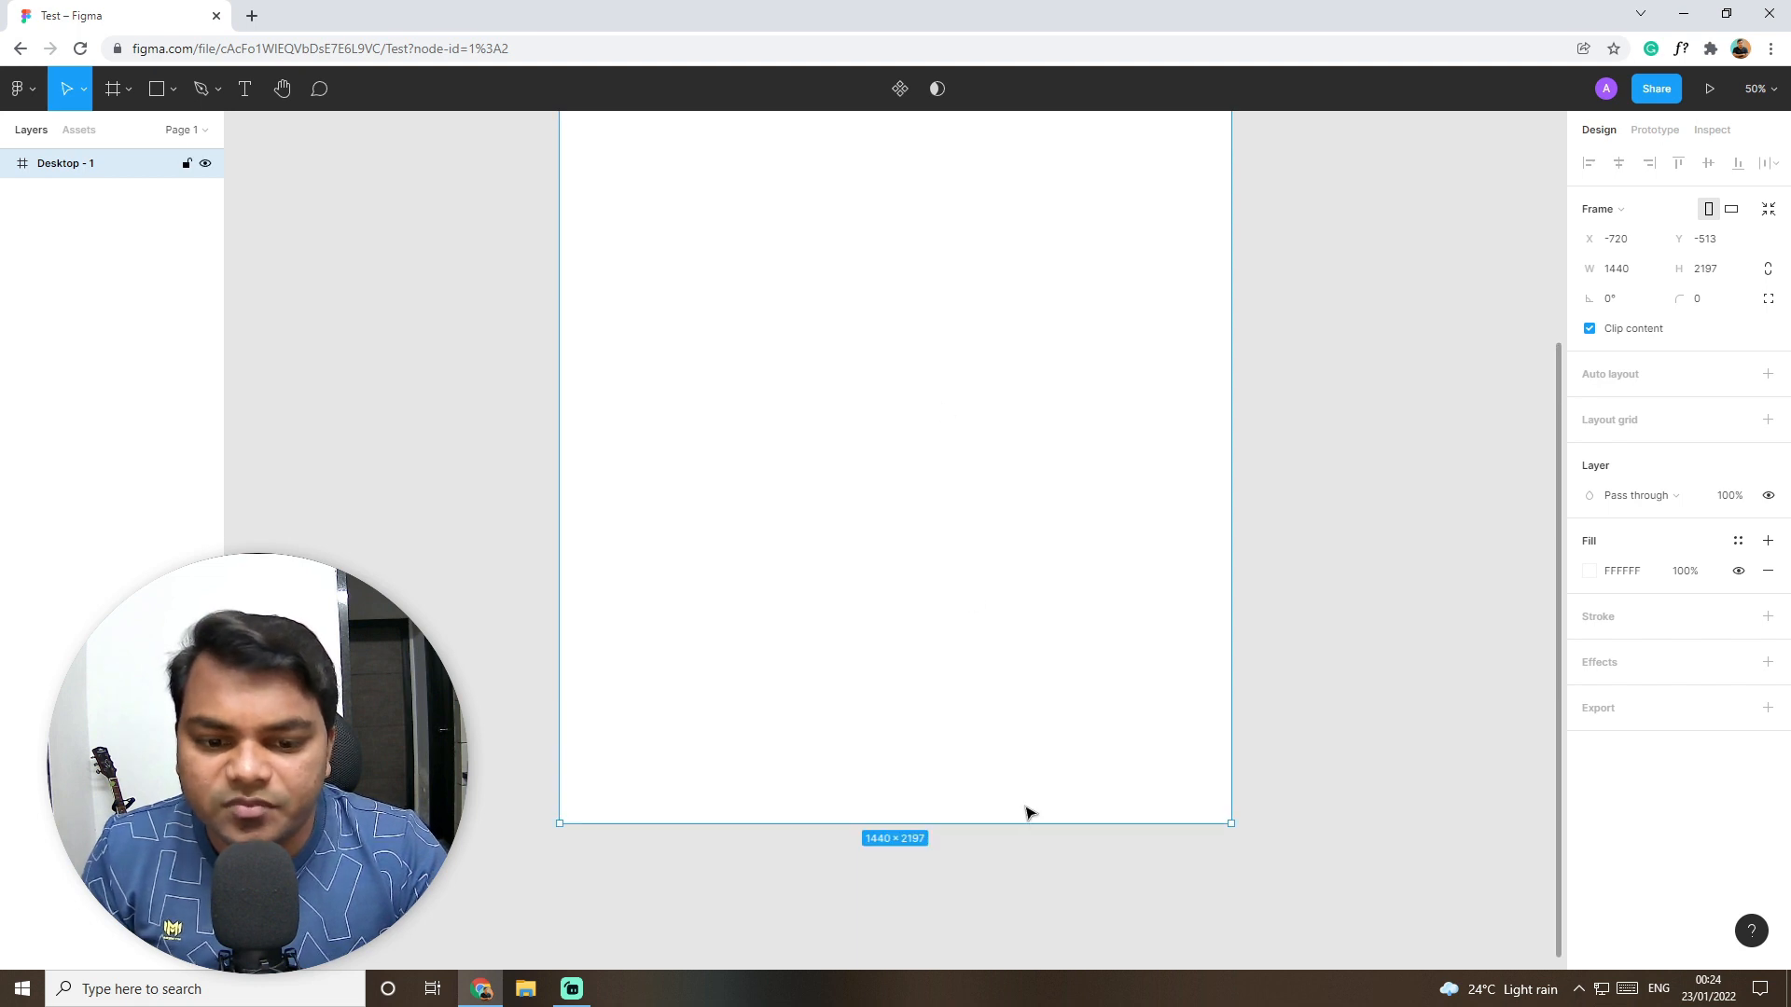
Step: Shorten the desktop frame from its lower edge to a height of about 1081
drag(1023, 816, 1004, 421)
scroll(991, 663, up, 4)
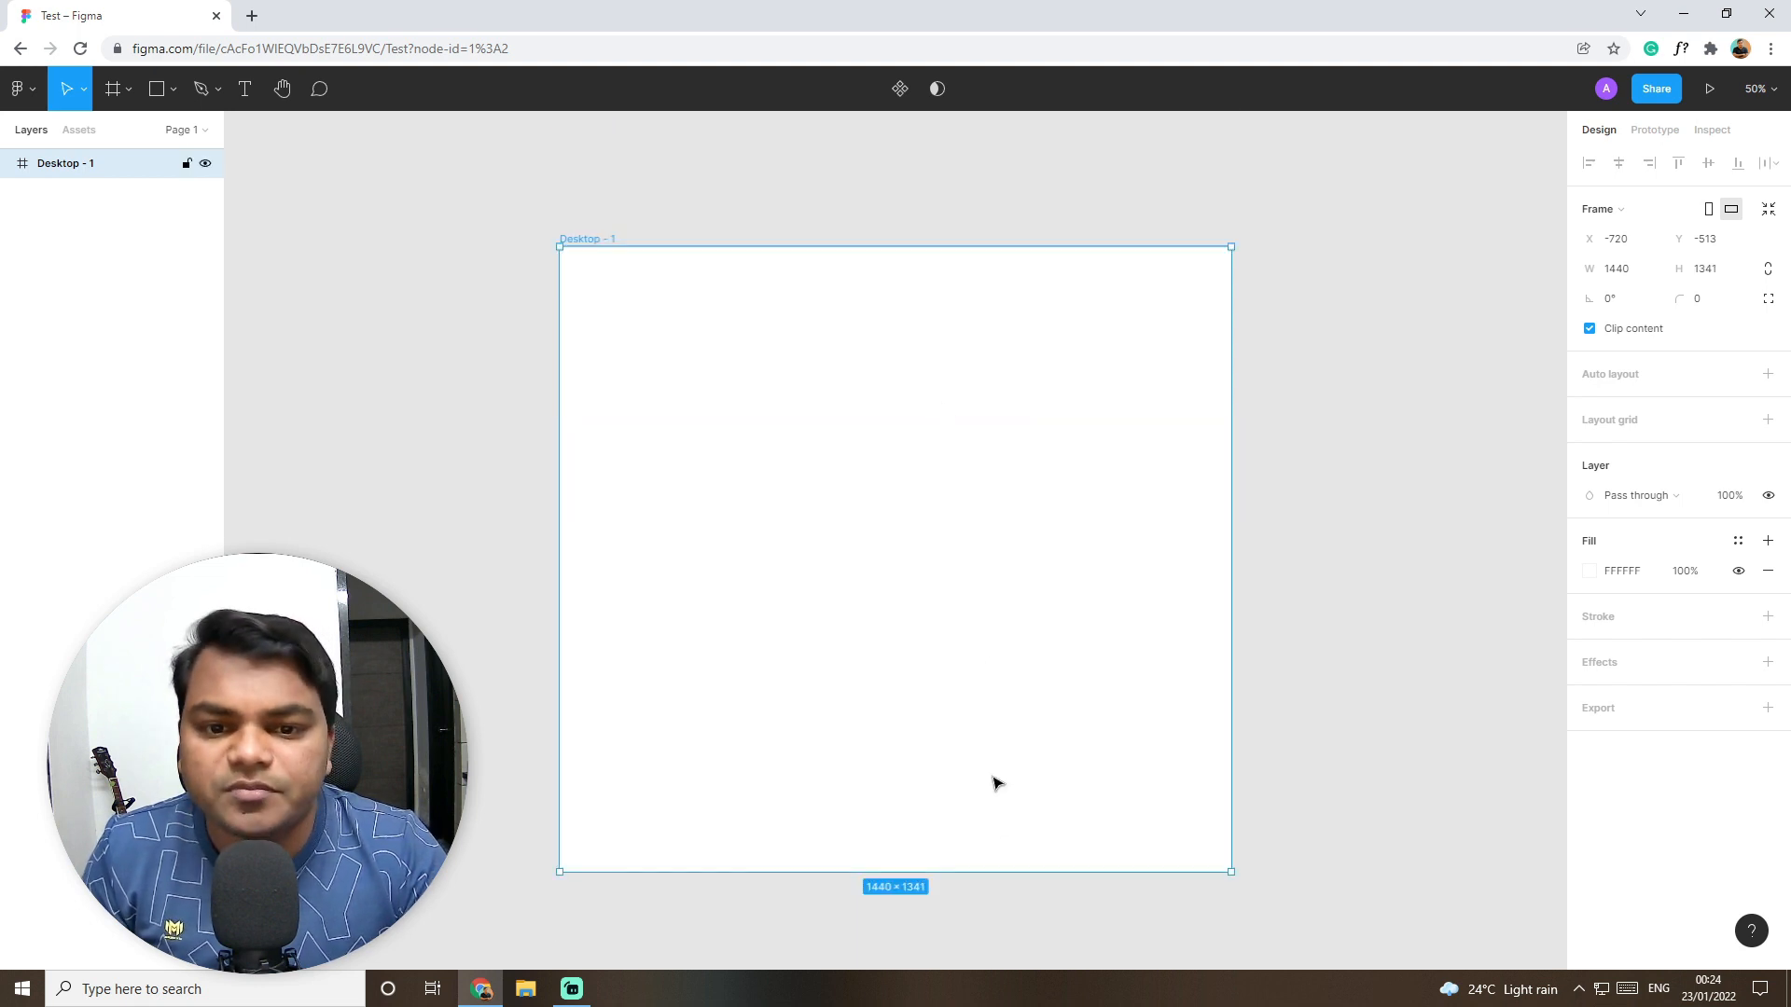
drag(998, 871, 996, 750)
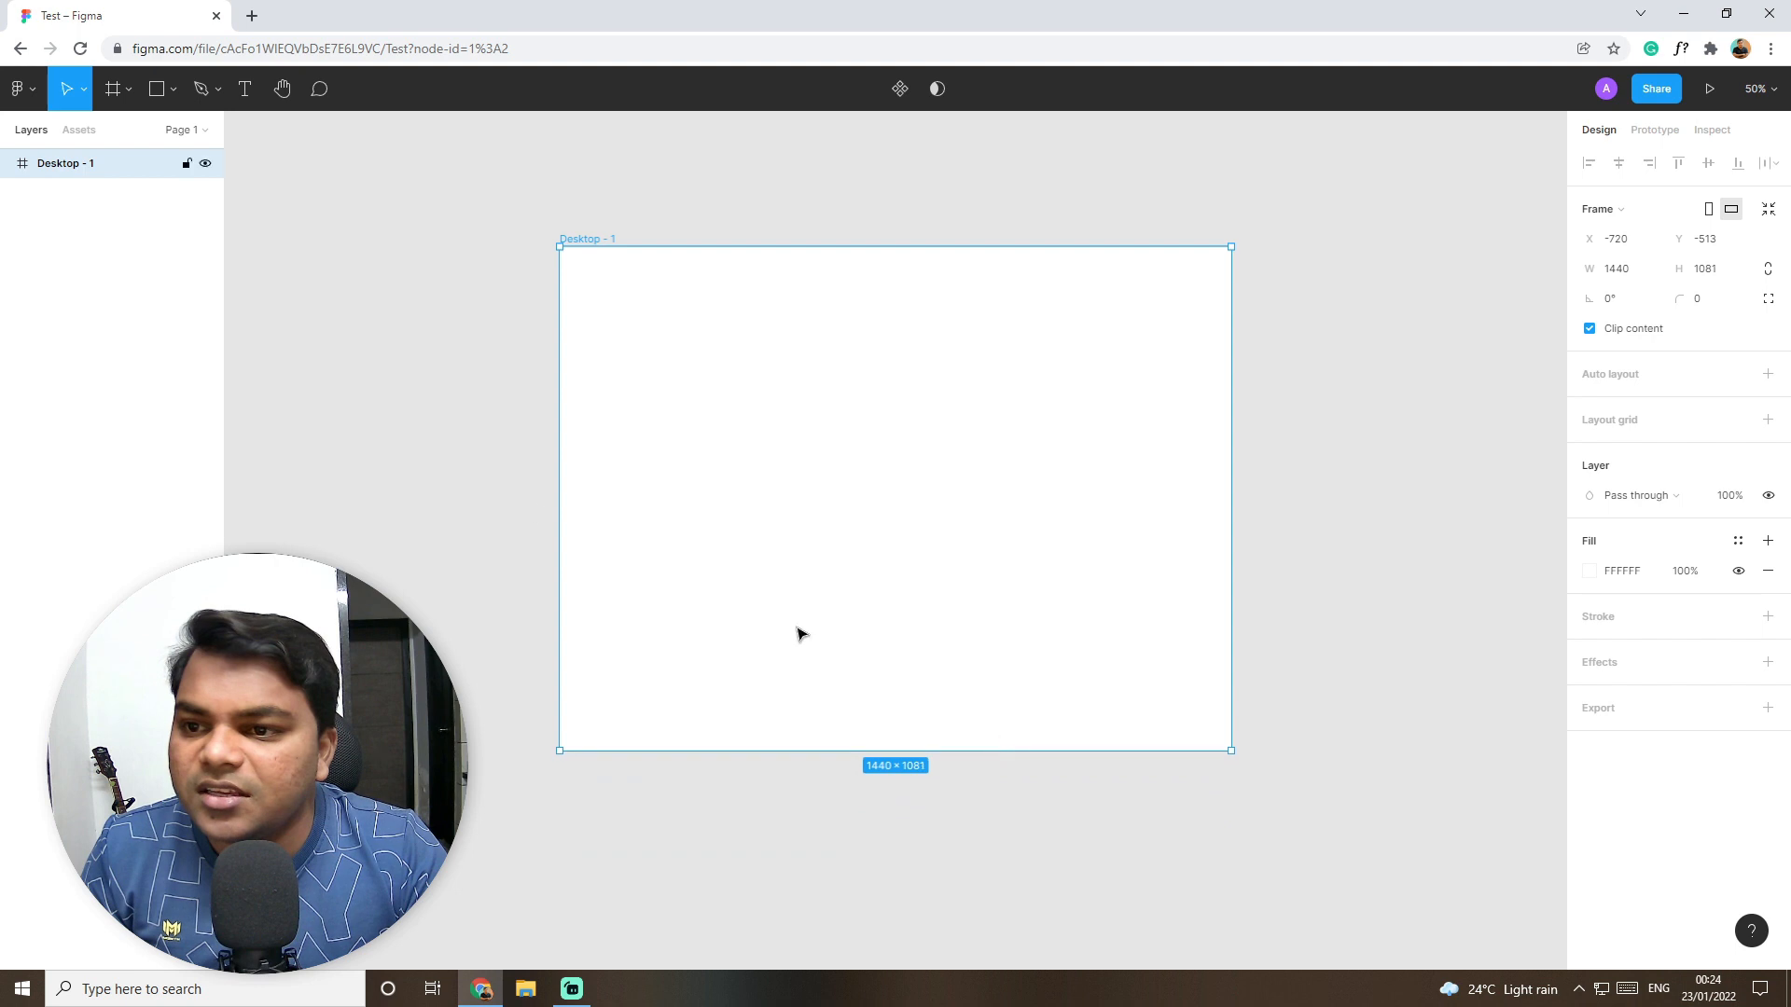
click(119, 94)
click(128, 97)
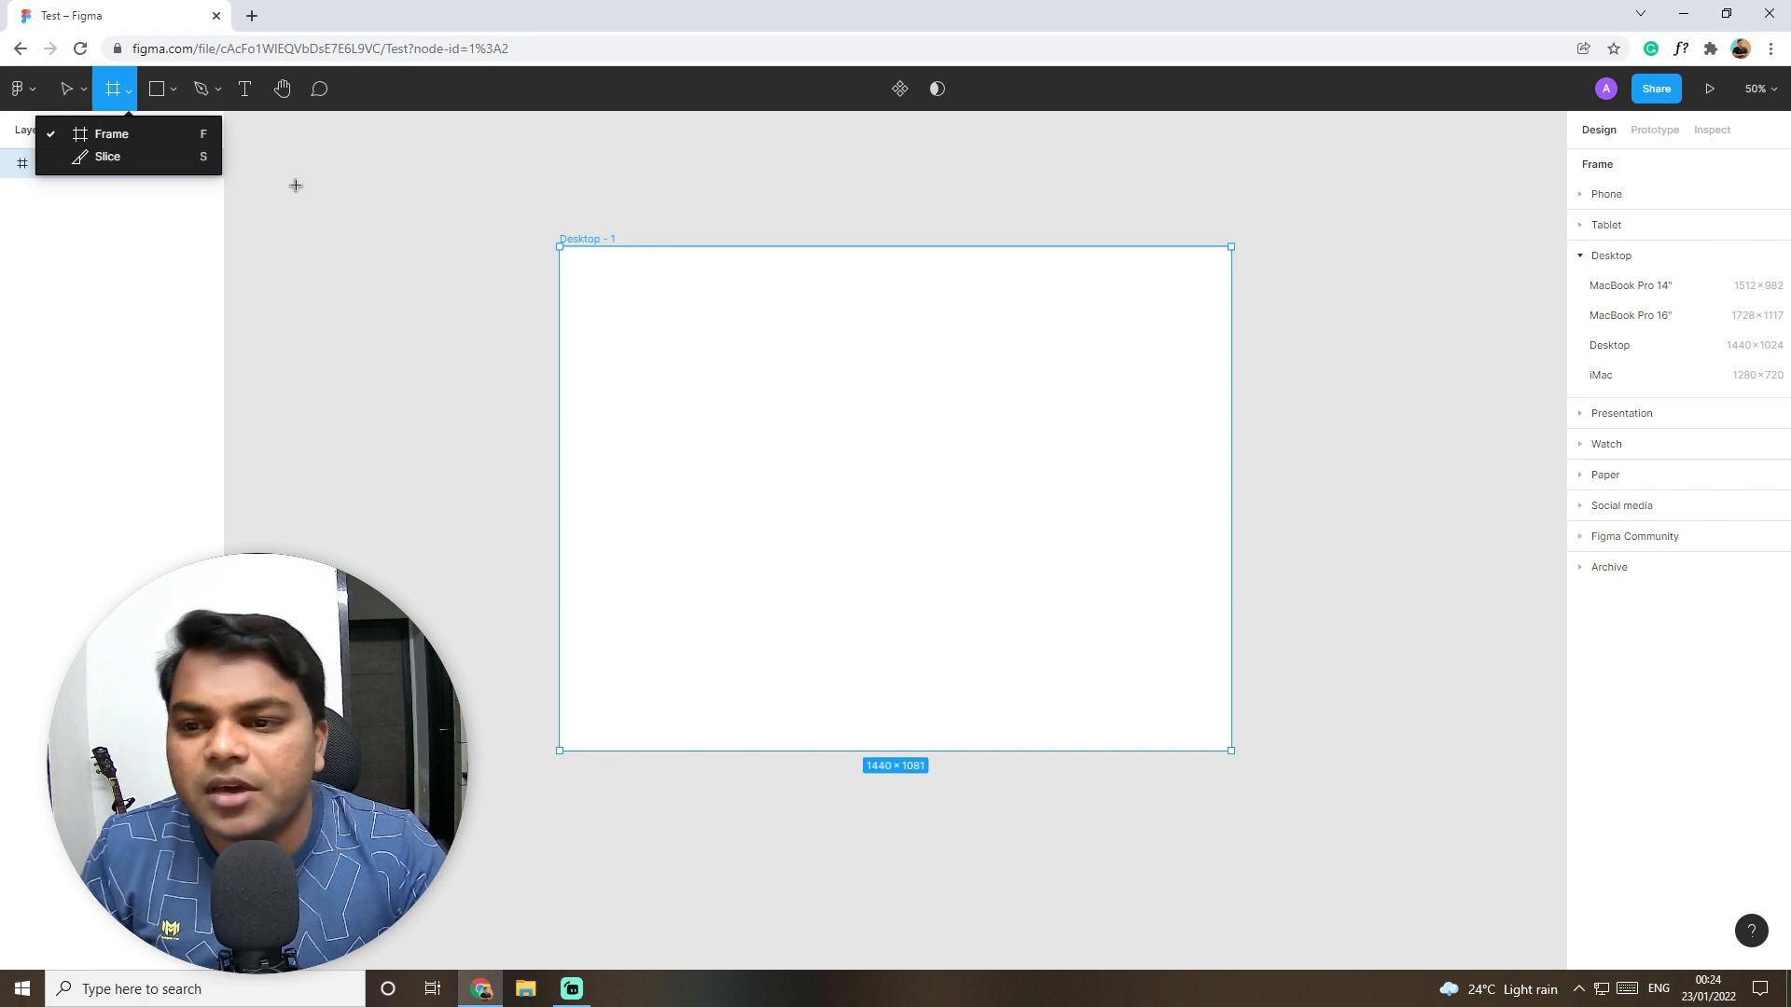
click(436, 182)
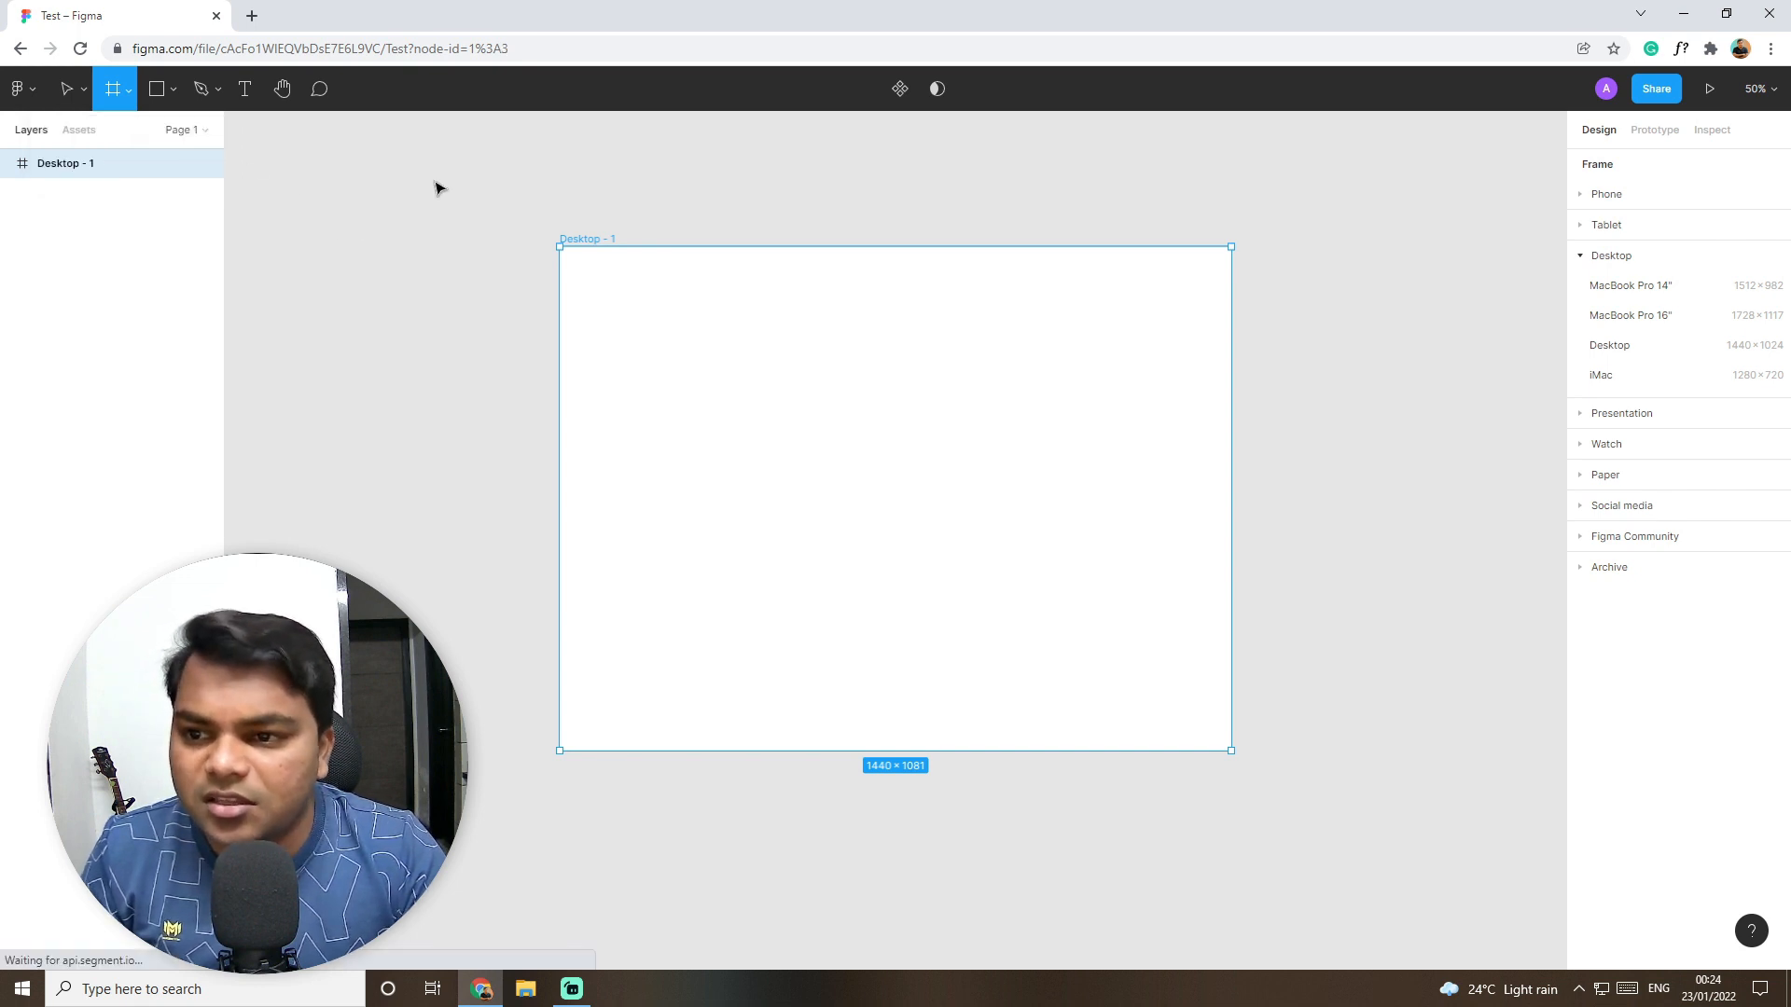
click(433, 180)
key(Delete)
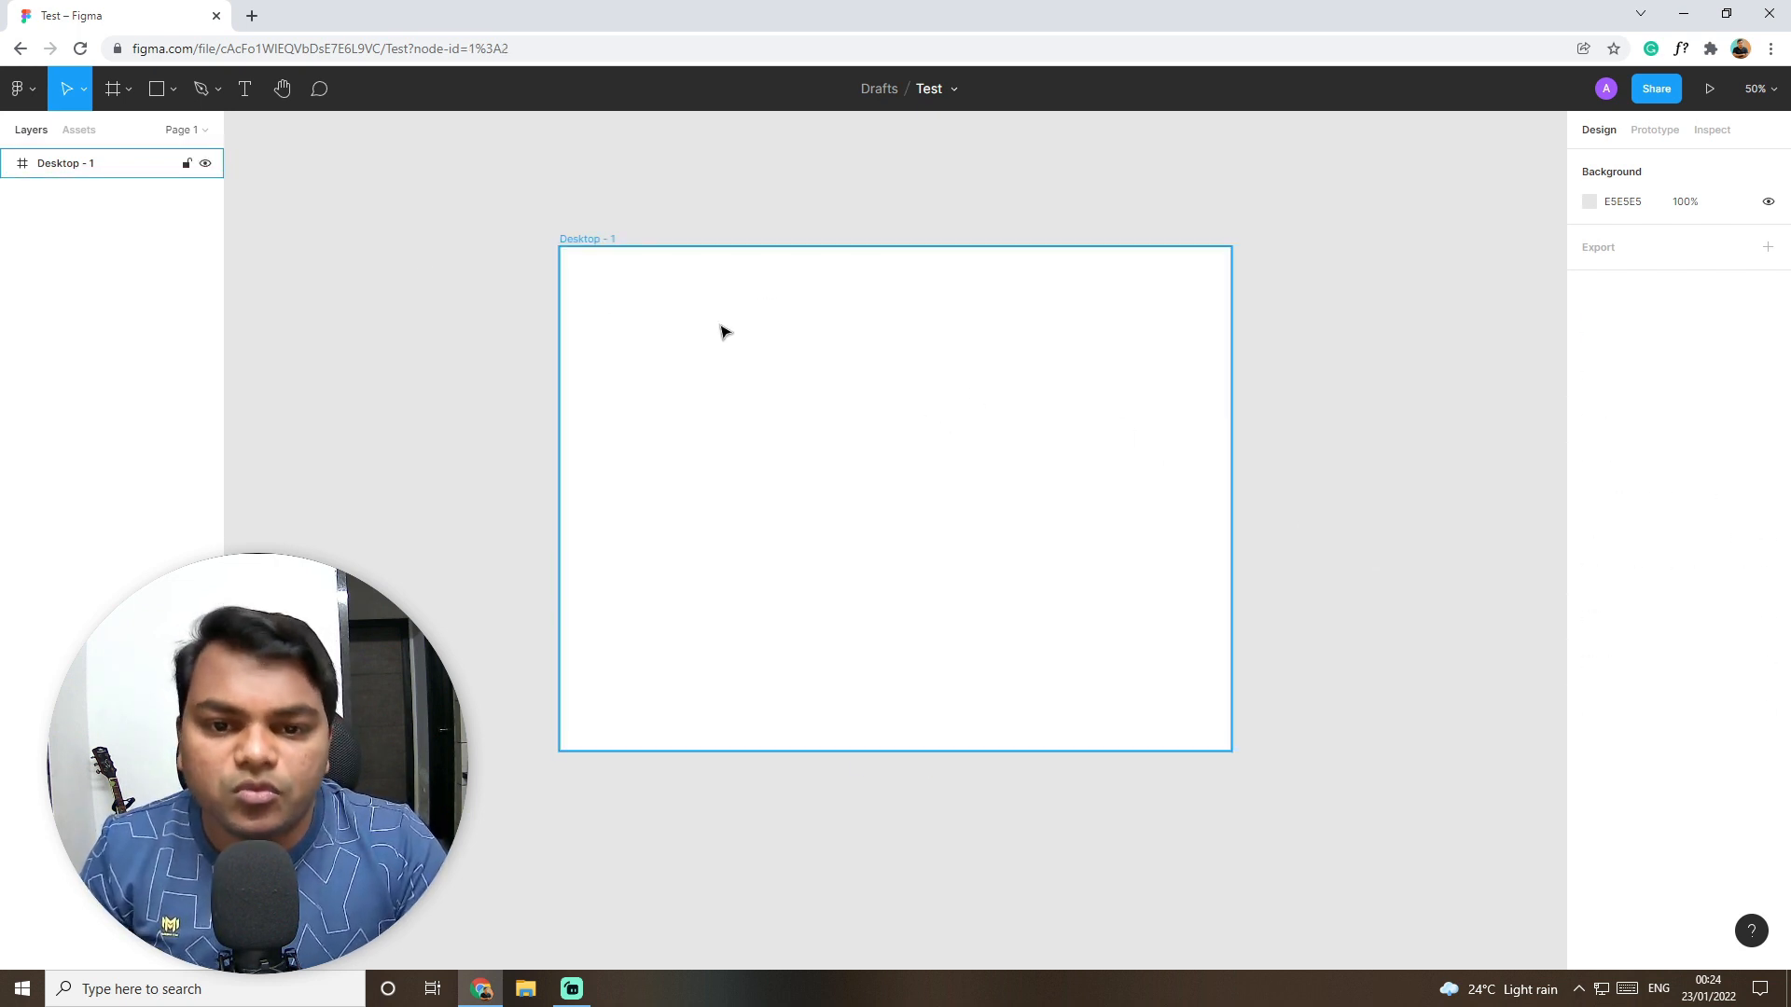
Step: Select the desktop frame, review its PNG export settings and deselect it
click(590, 239)
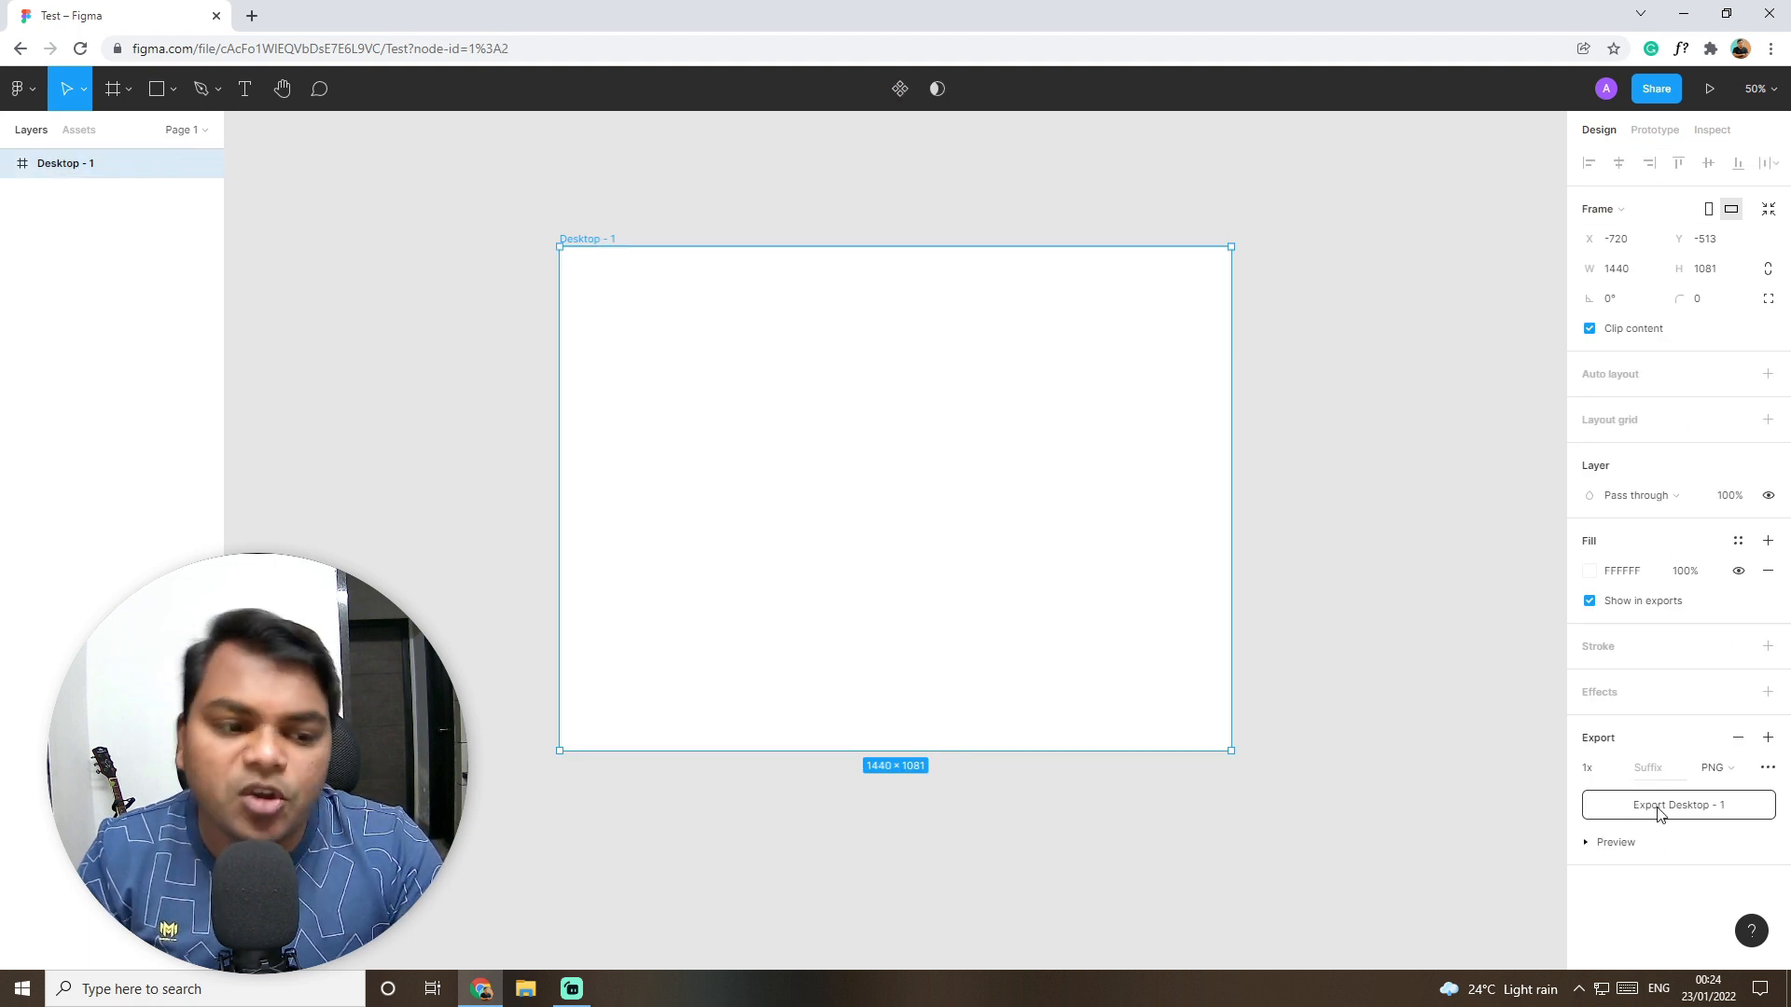
click(409, 166)
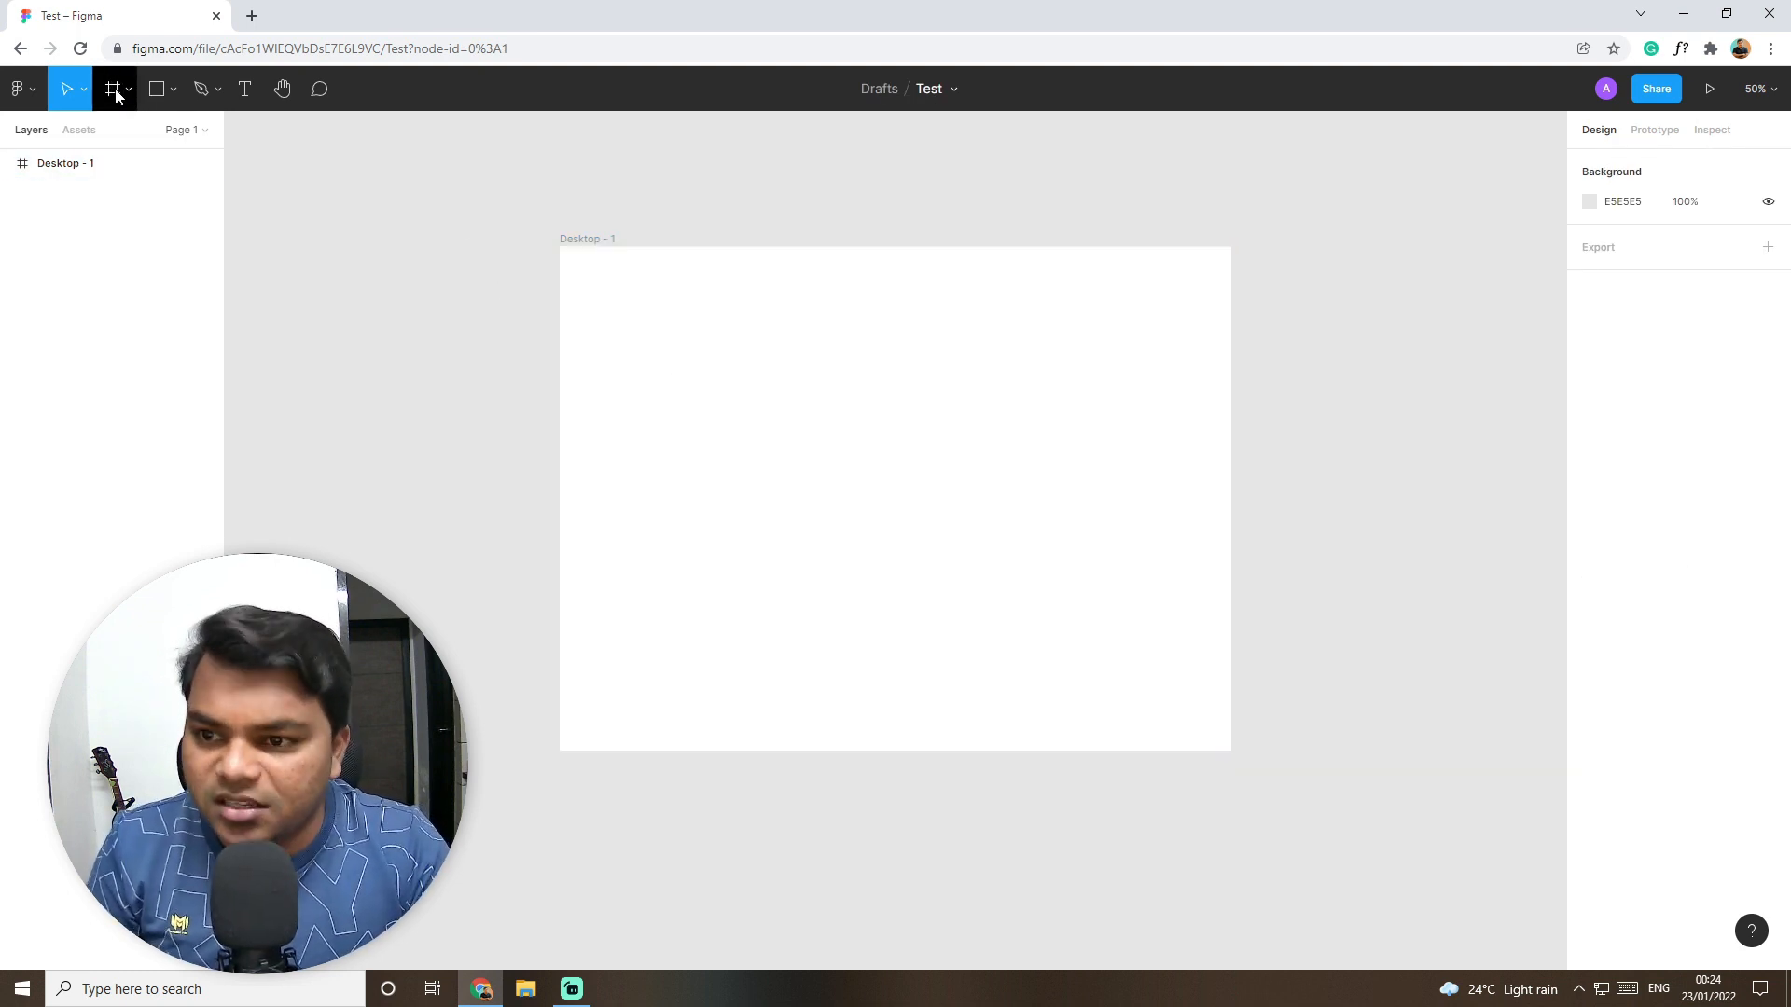
Step: Draw a circle about 668 × 668 with the Ellipse tool and position it near the middle of the desktop frame
click(173, 89)
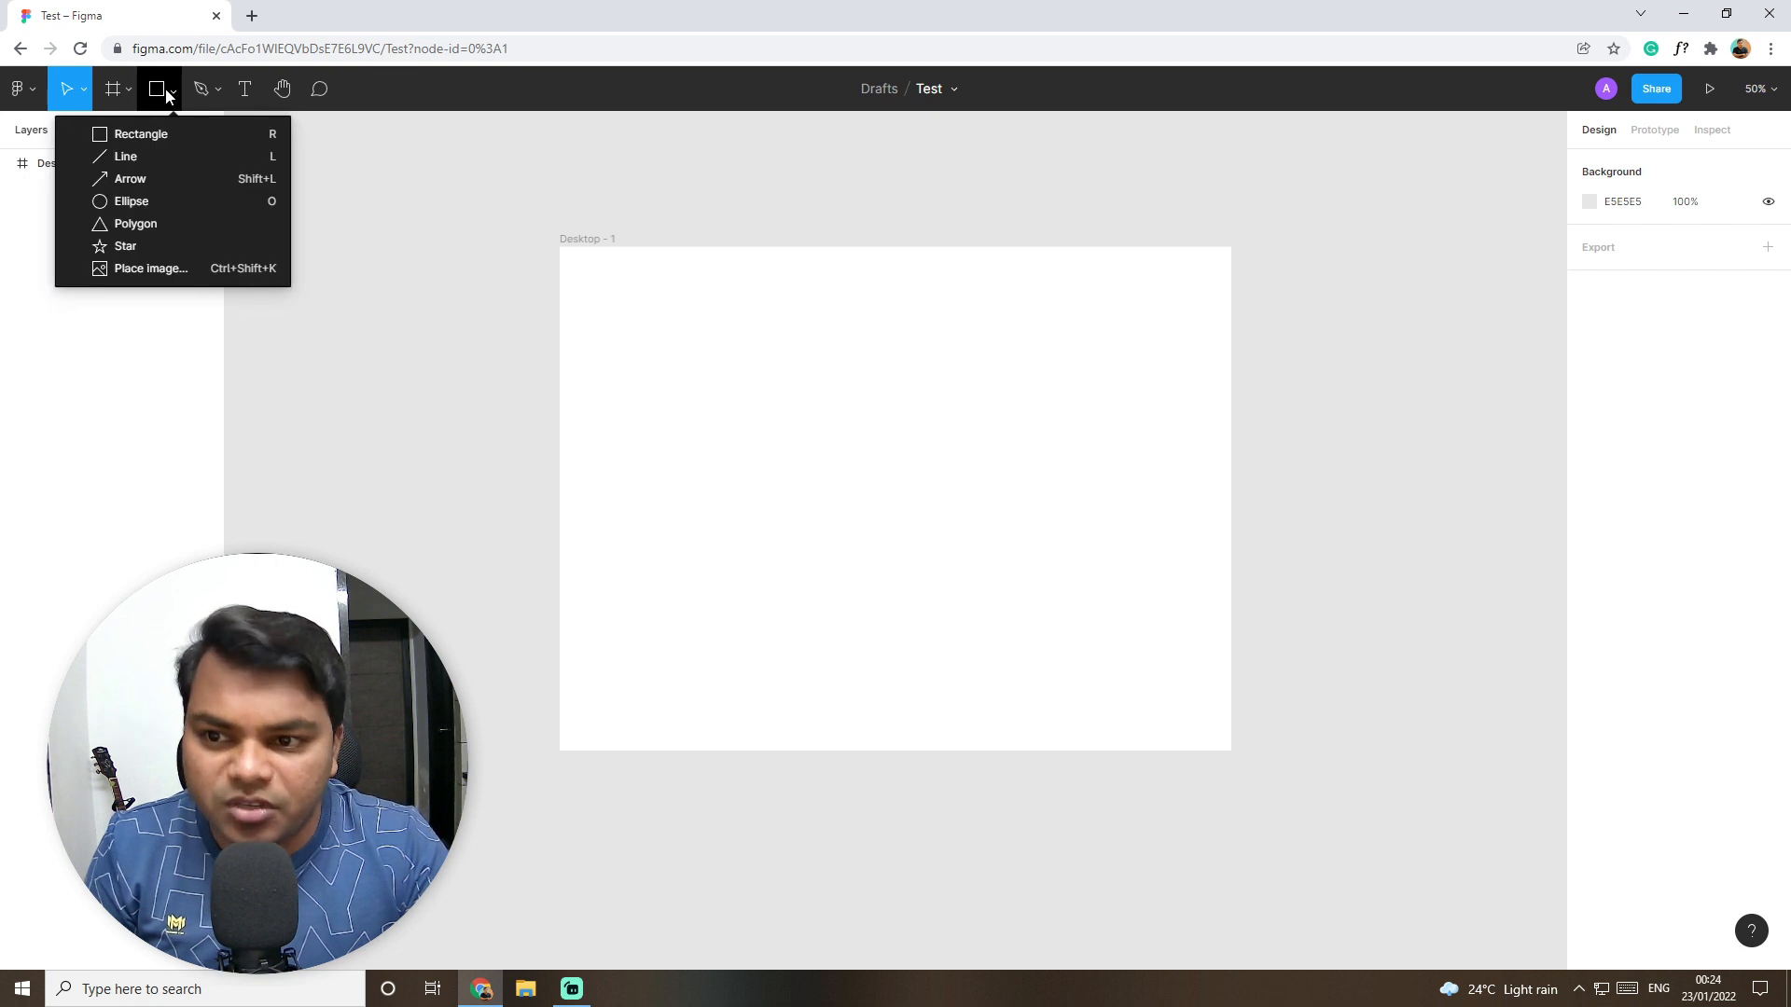
click(159, 204)
mouse_move(763, 324)
mouse_down()
mouse_move(1024, 565)
mouse_move(1064, 624)
mouse_move(1072, 612)
mouse_up()
drag(987, 538, 940, 511)
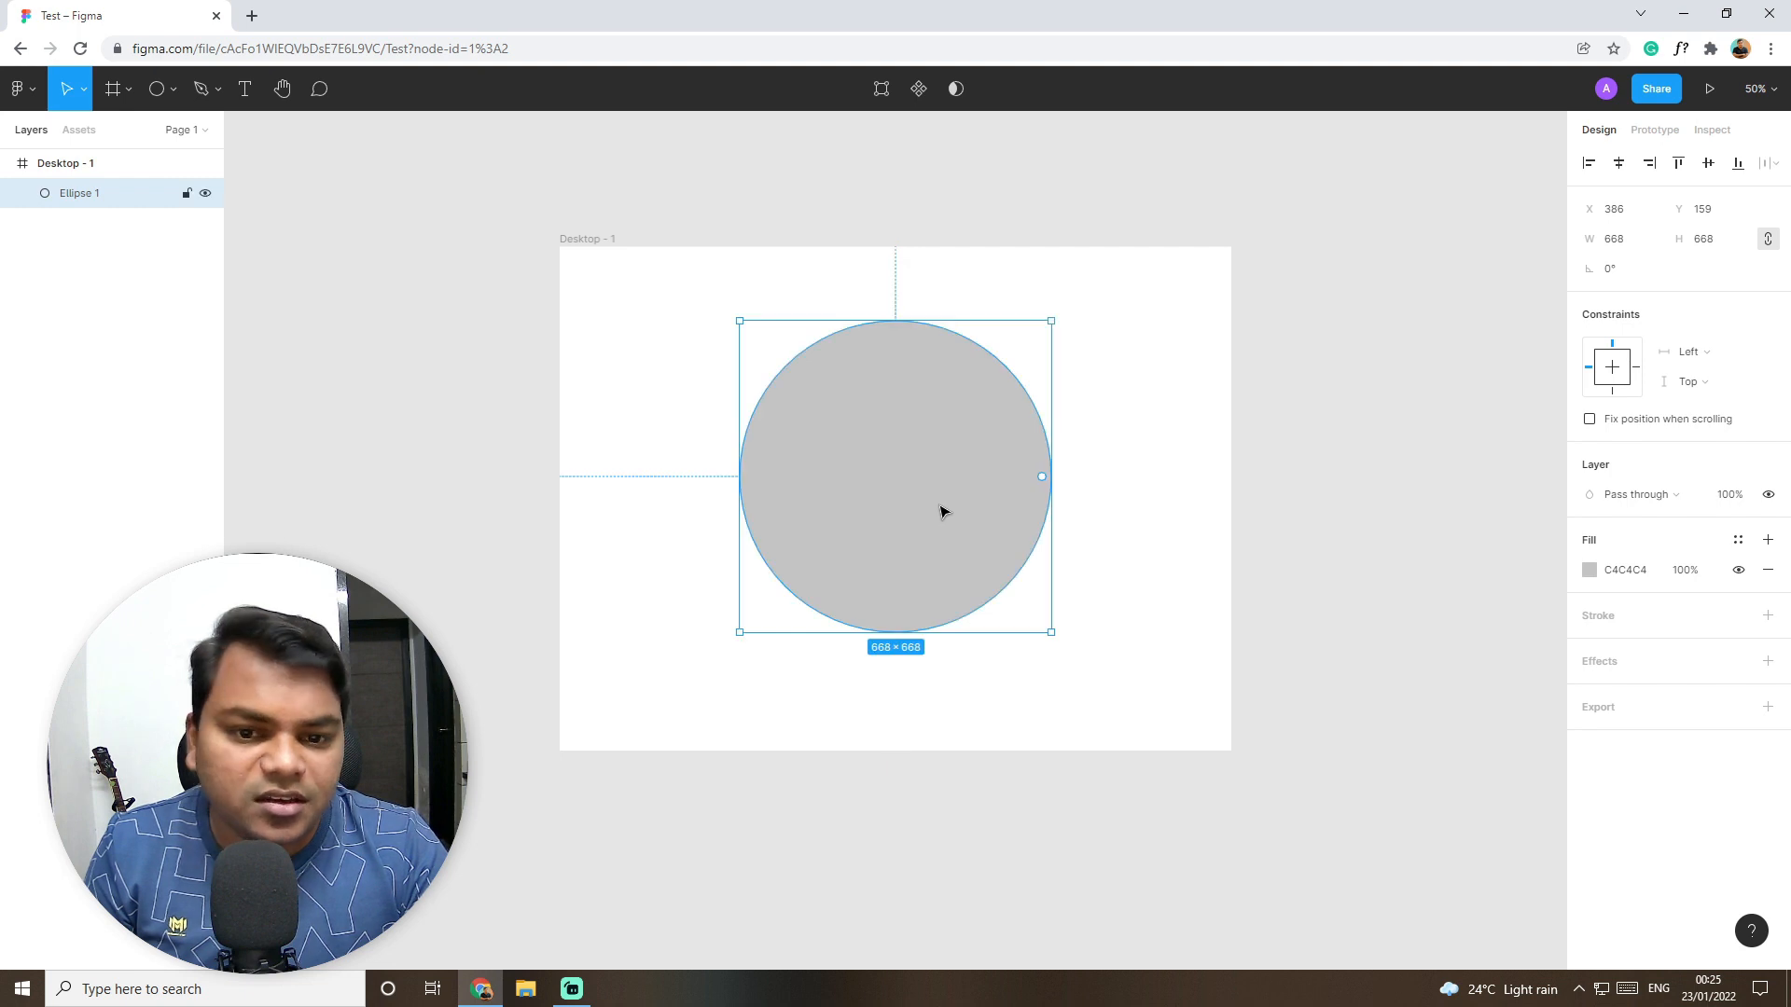
click(1467, 560)
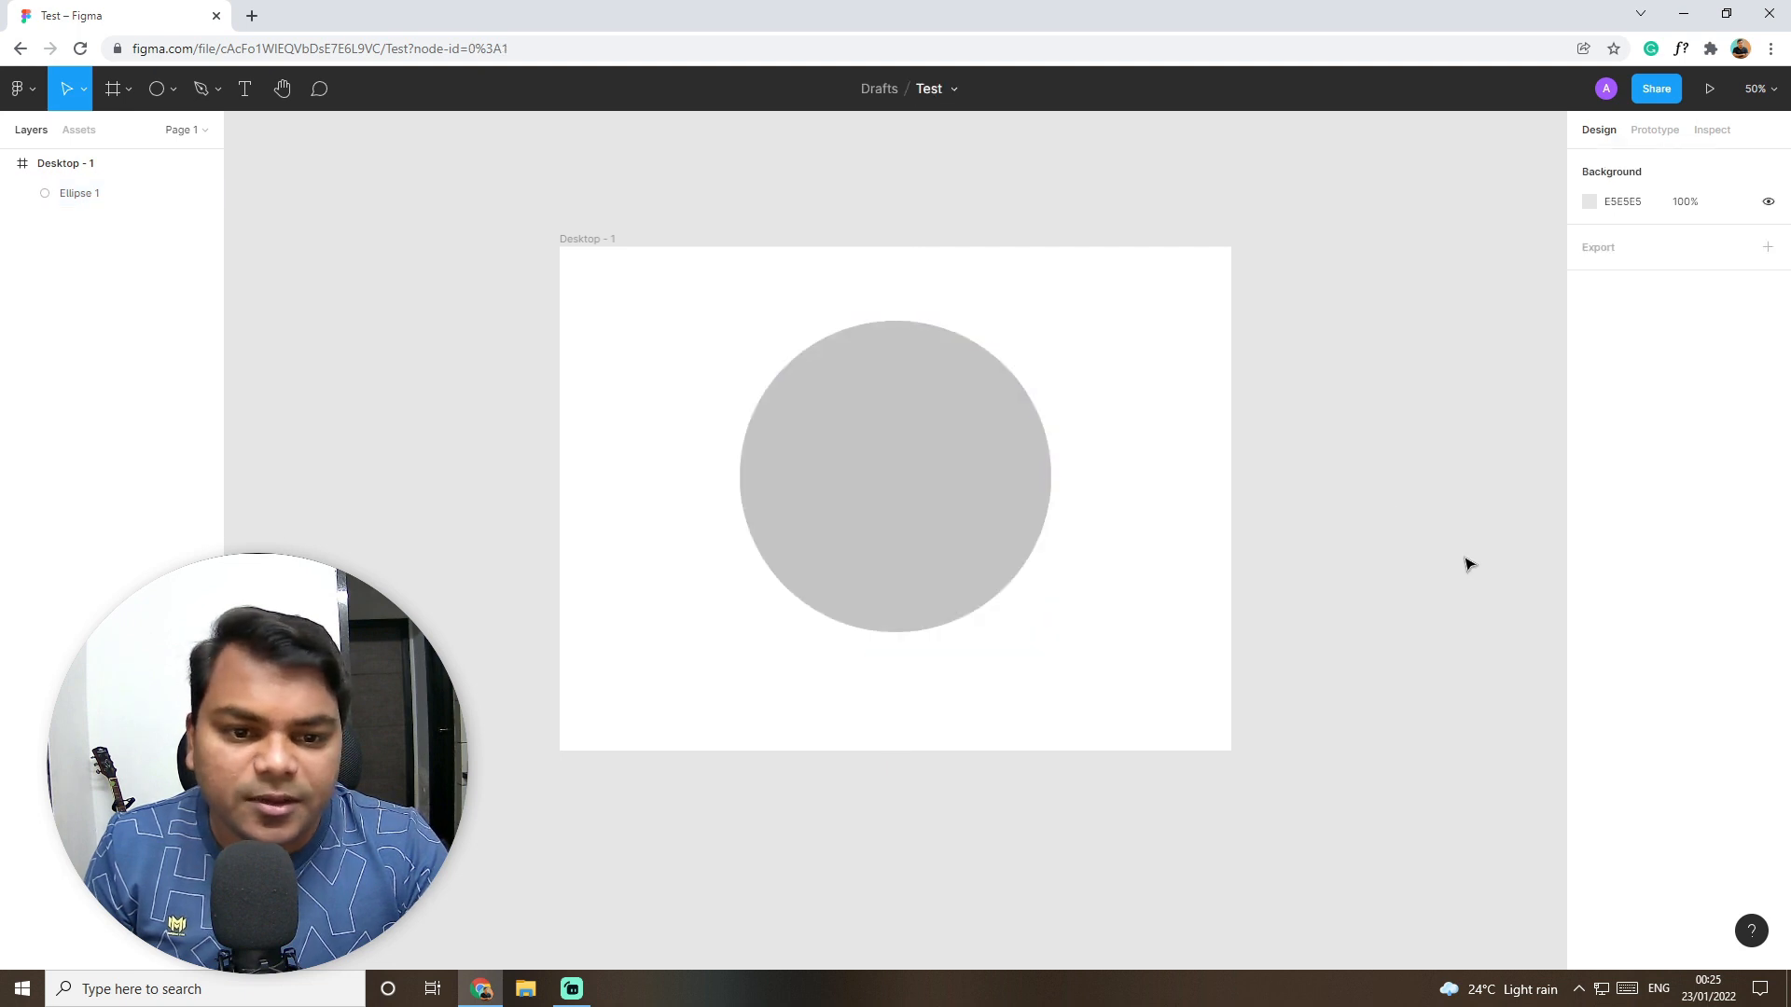
Step: Examine the desktop frame's export preview and the available export formats and scale factors
click(76, 169)
scroll(1699, 868, down, 1)
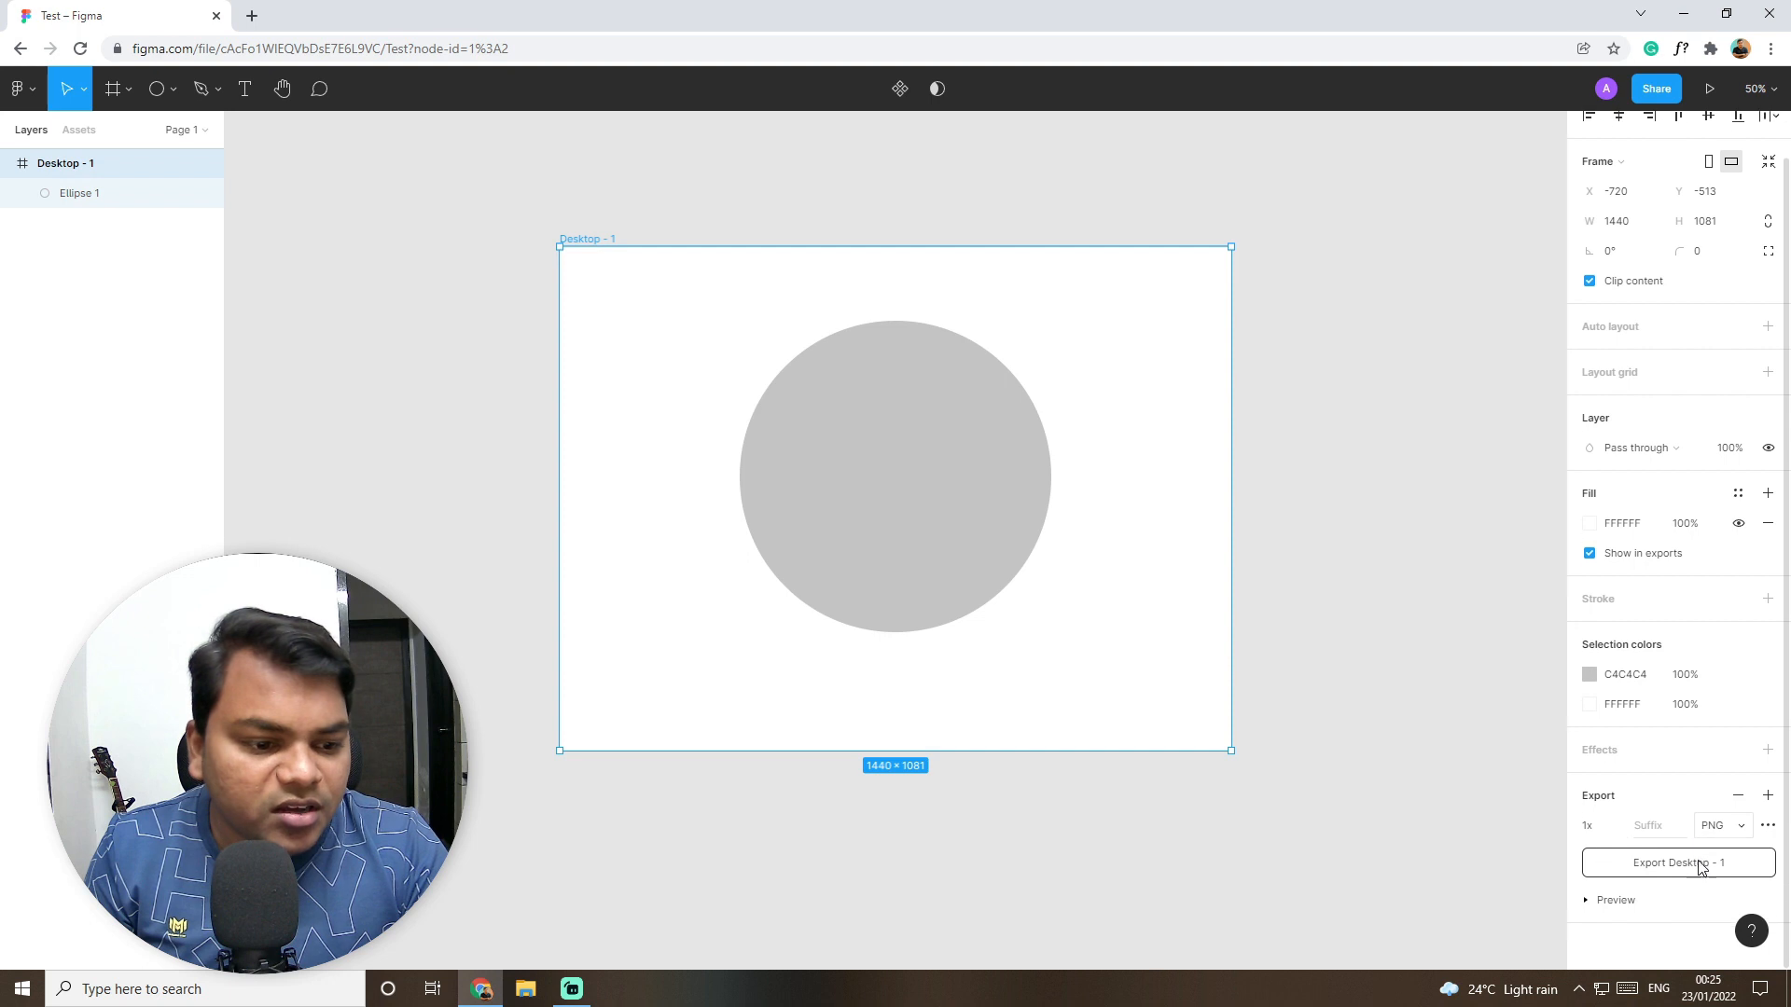
click(1629, 903)
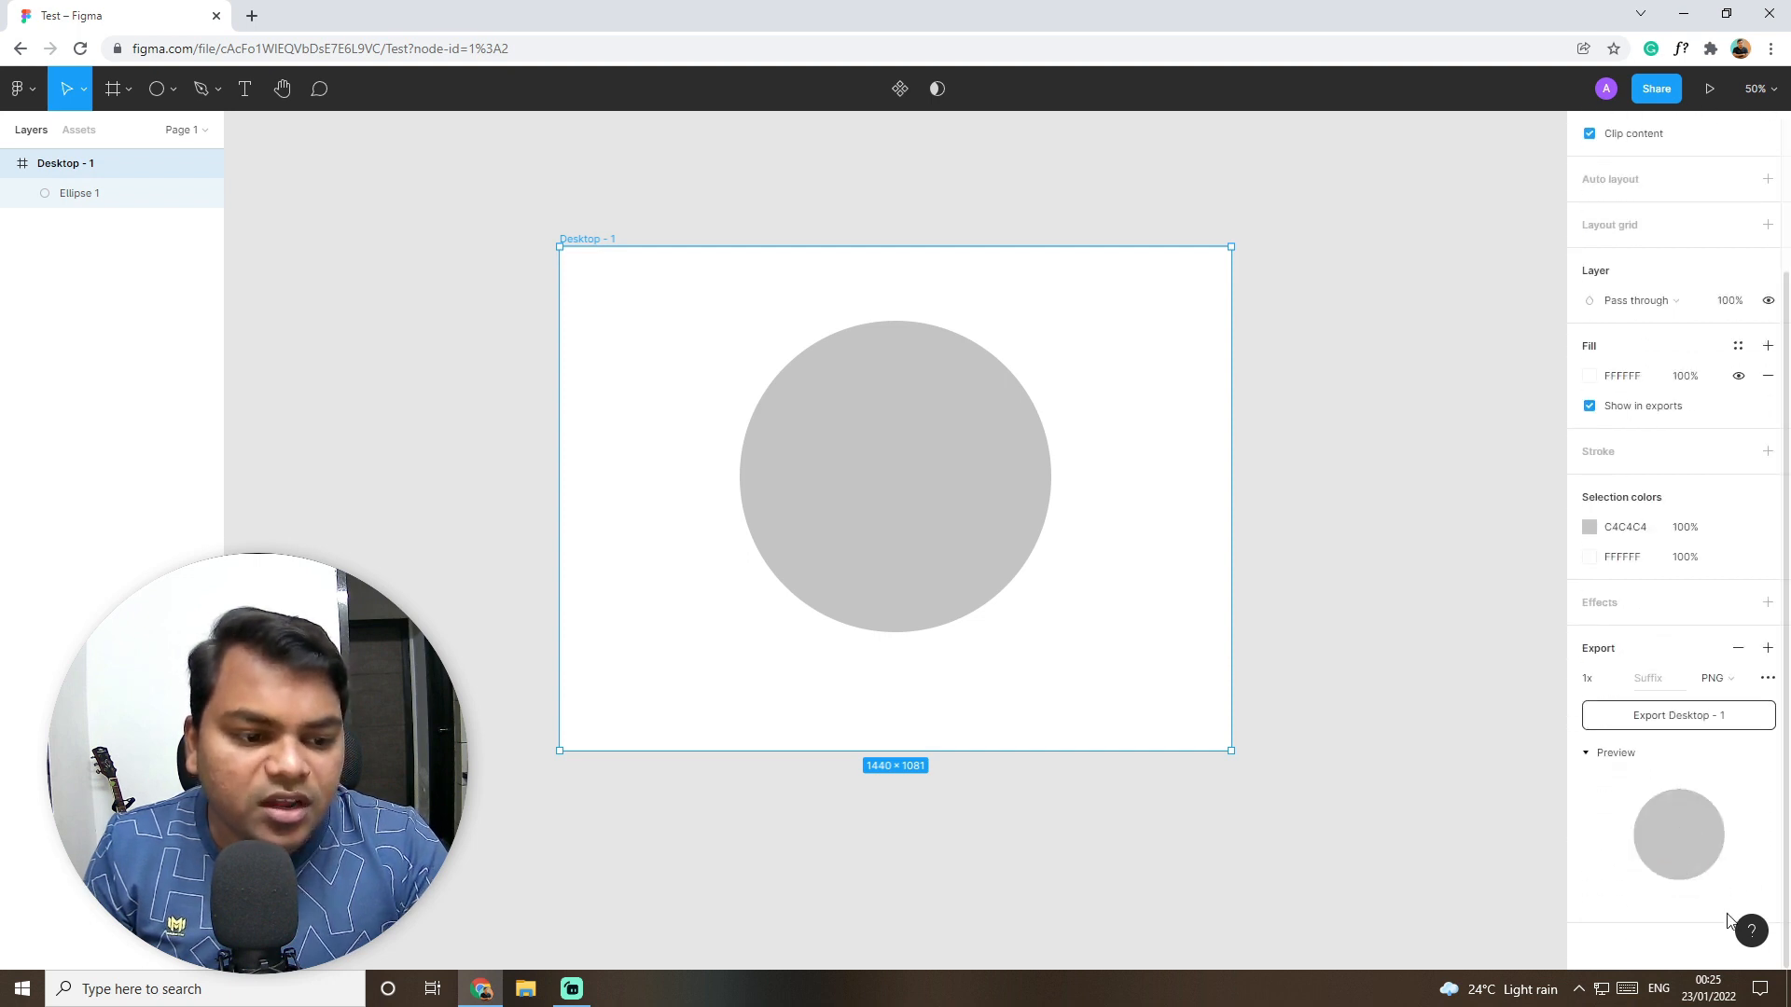
click(1736, 680)
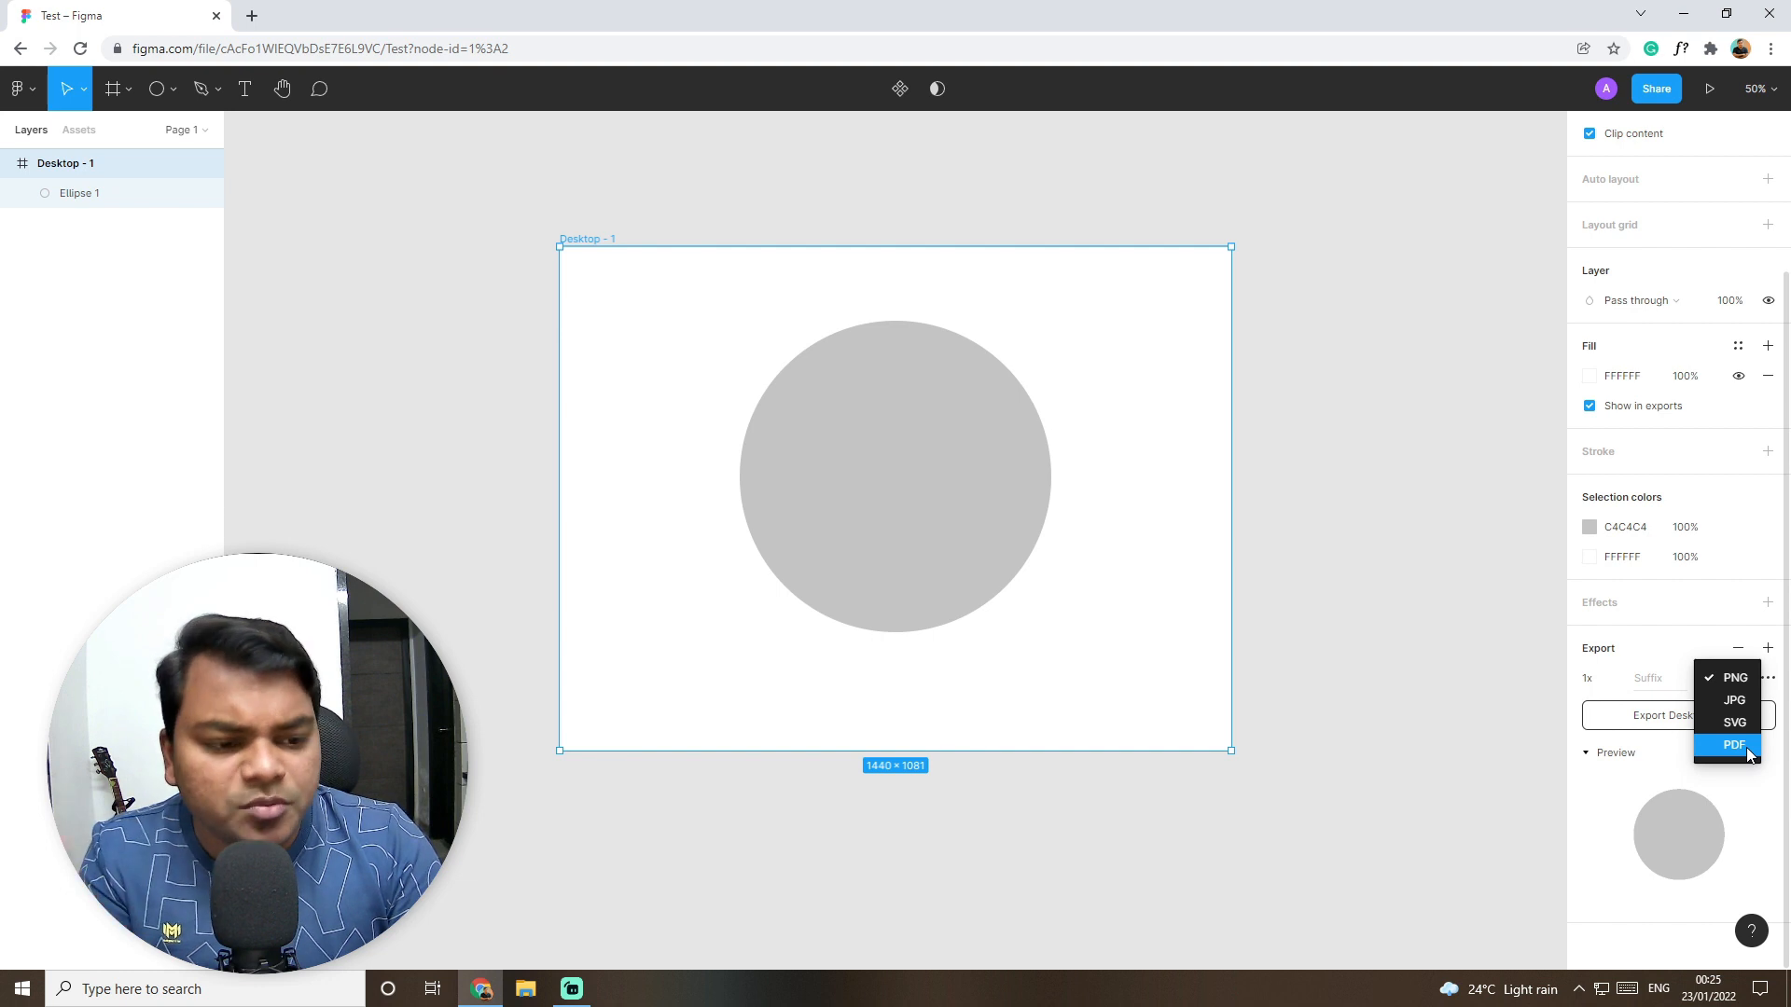
click(1633, 661)
click(1614, 680)
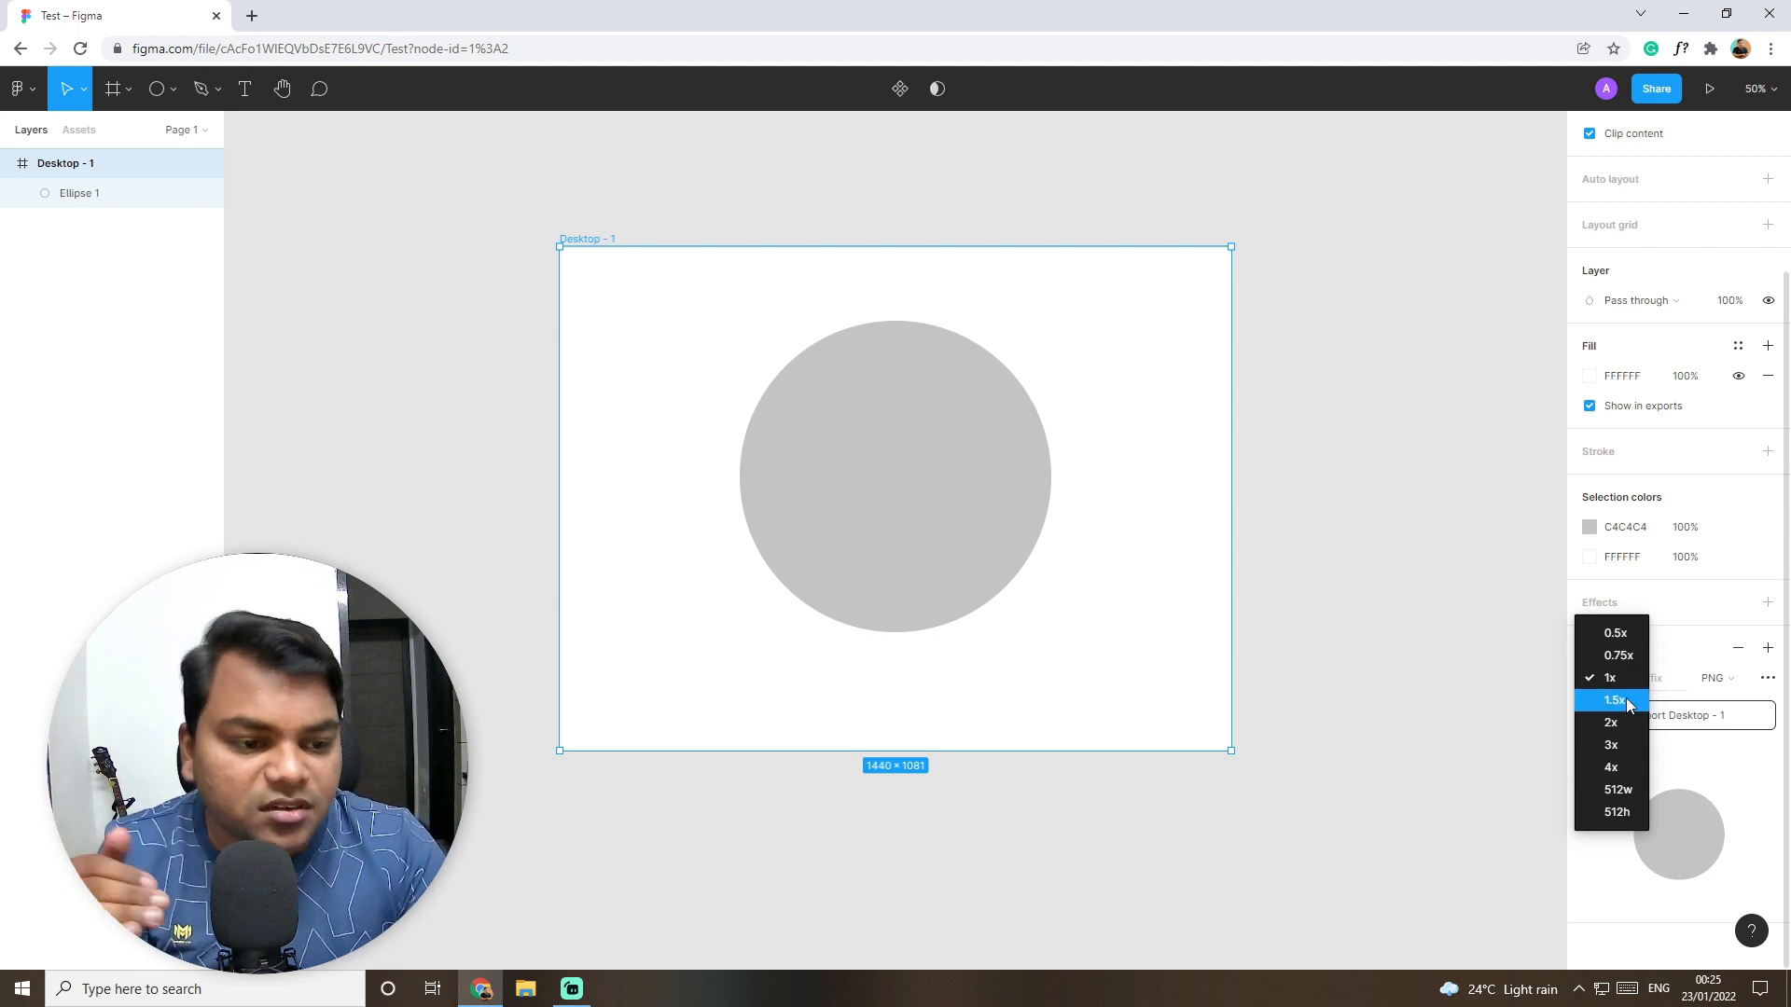
click(1590, 677)
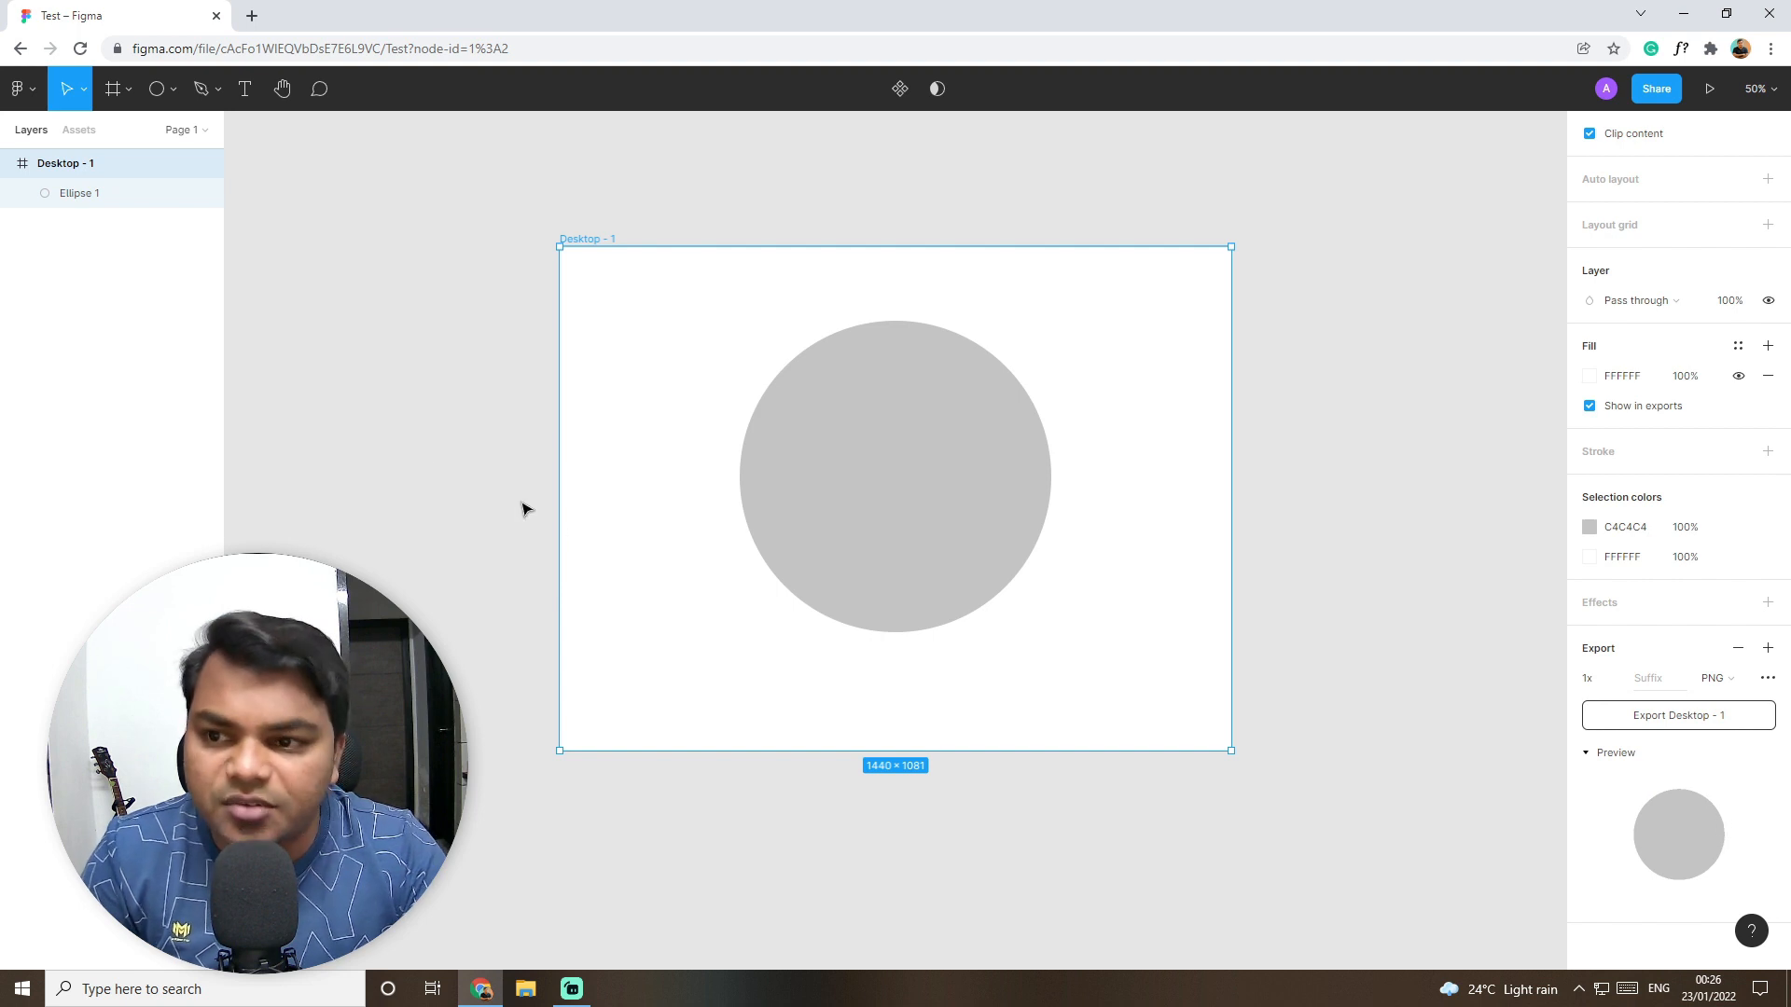
Step: Draw a slice about 1172 × 598 over the desktop frame's upper-right part, add an export setting and preview it
key(f)
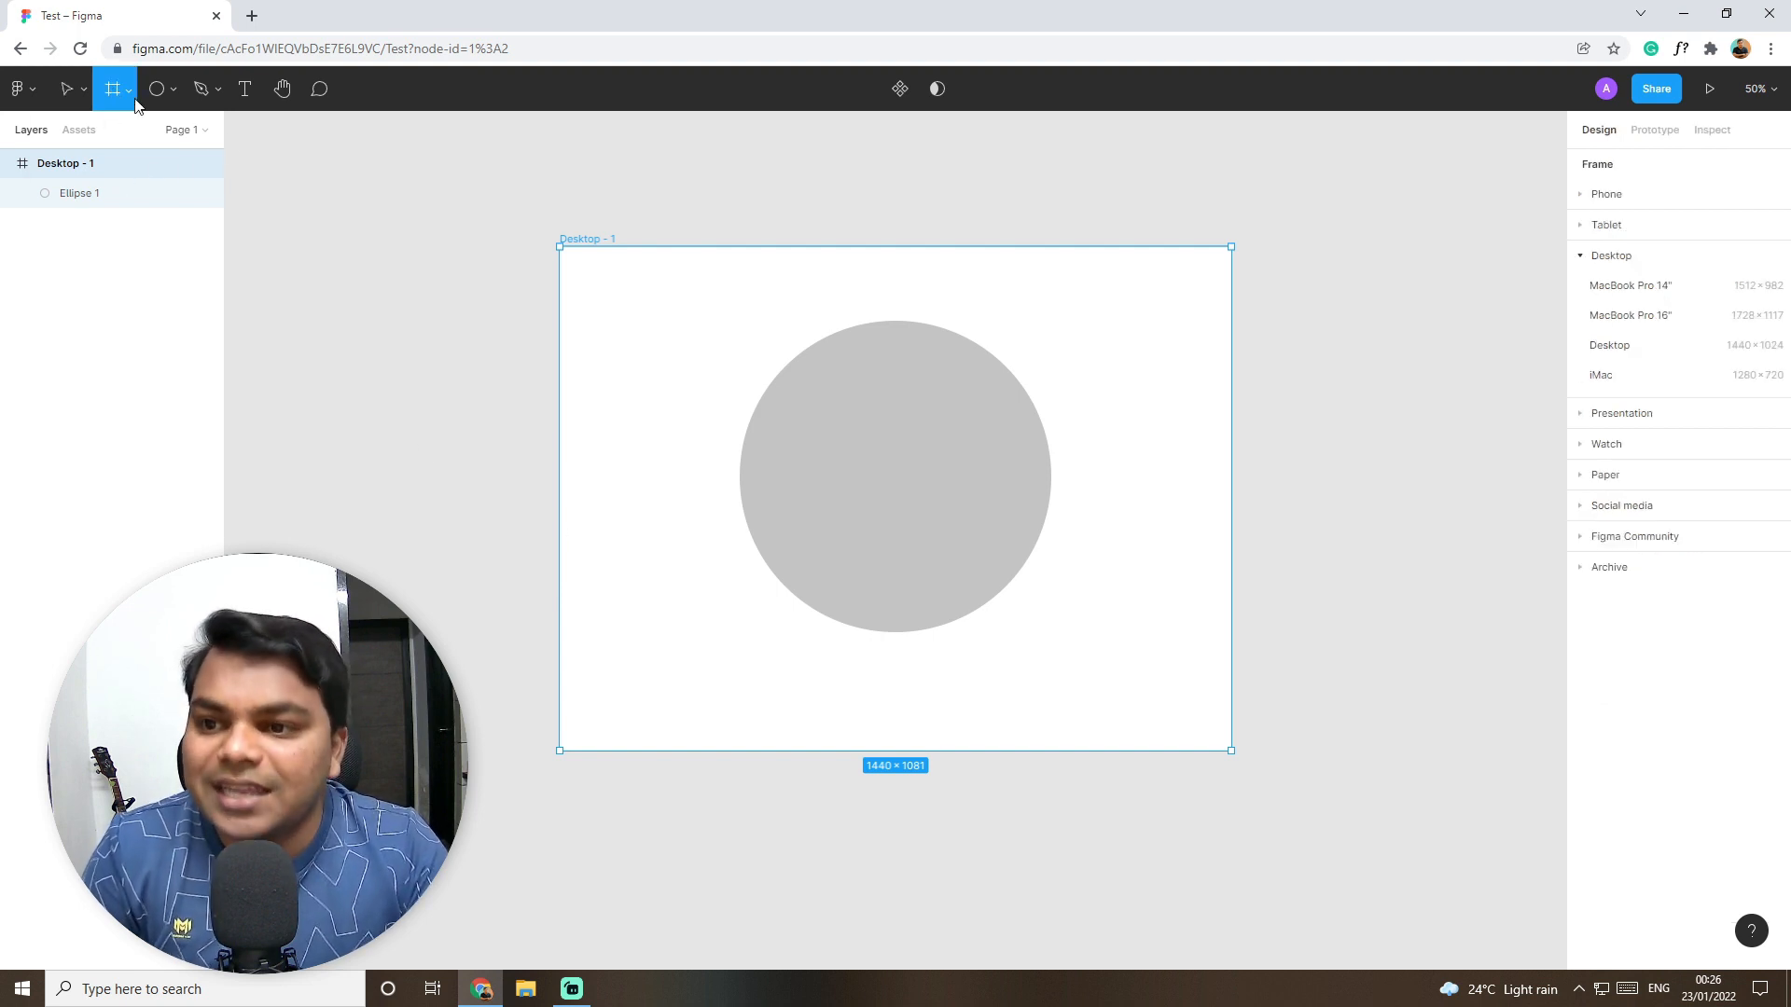
click(128, 88)
click(117, 159)
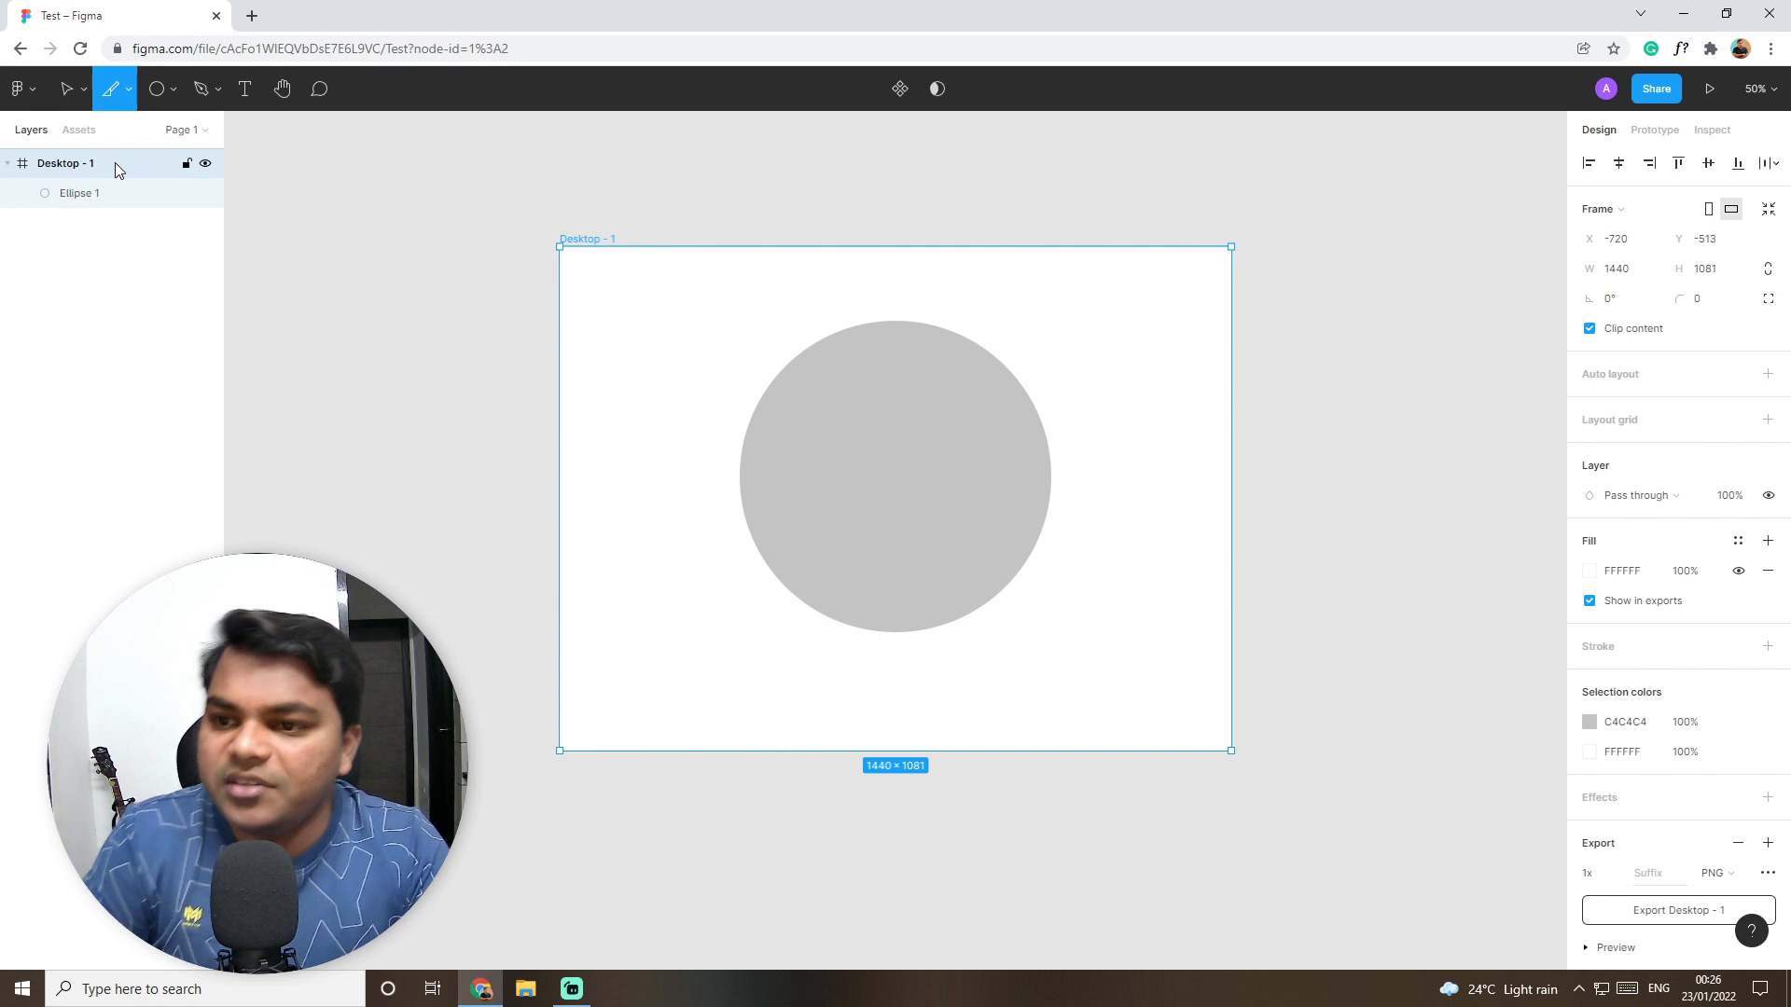
drag(760, 195, 1306, 476)
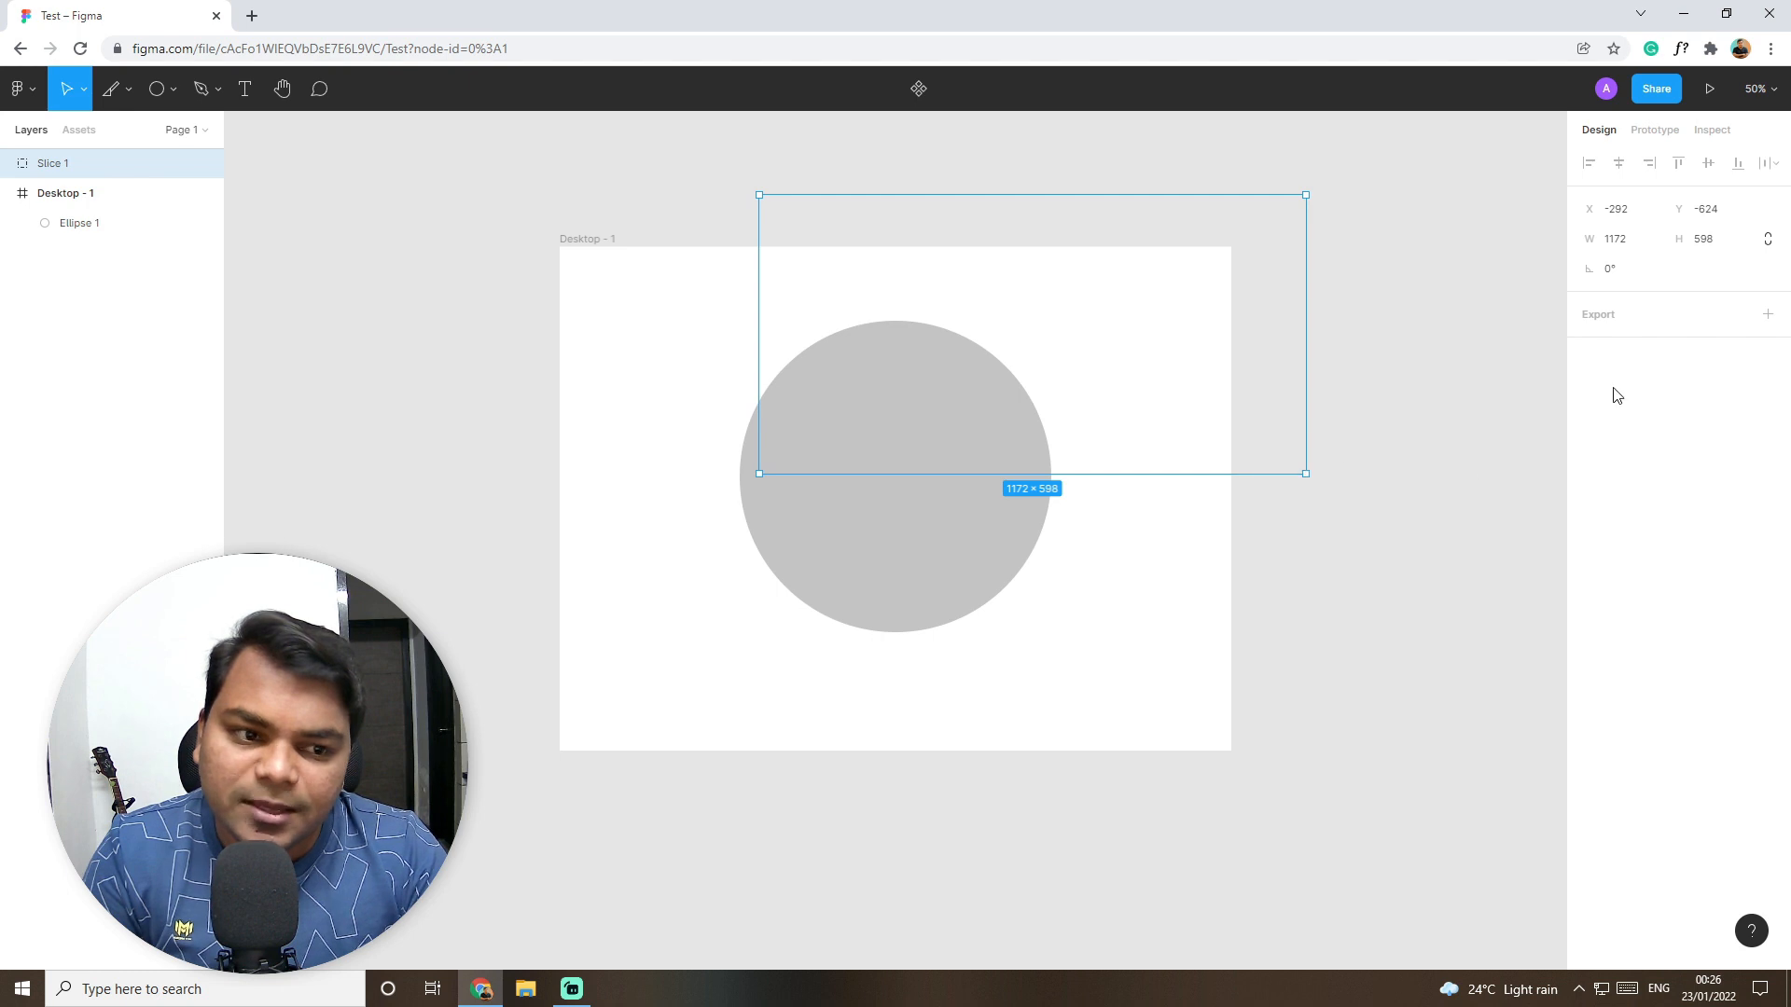
click(1698, 317)
click(1623, 420)
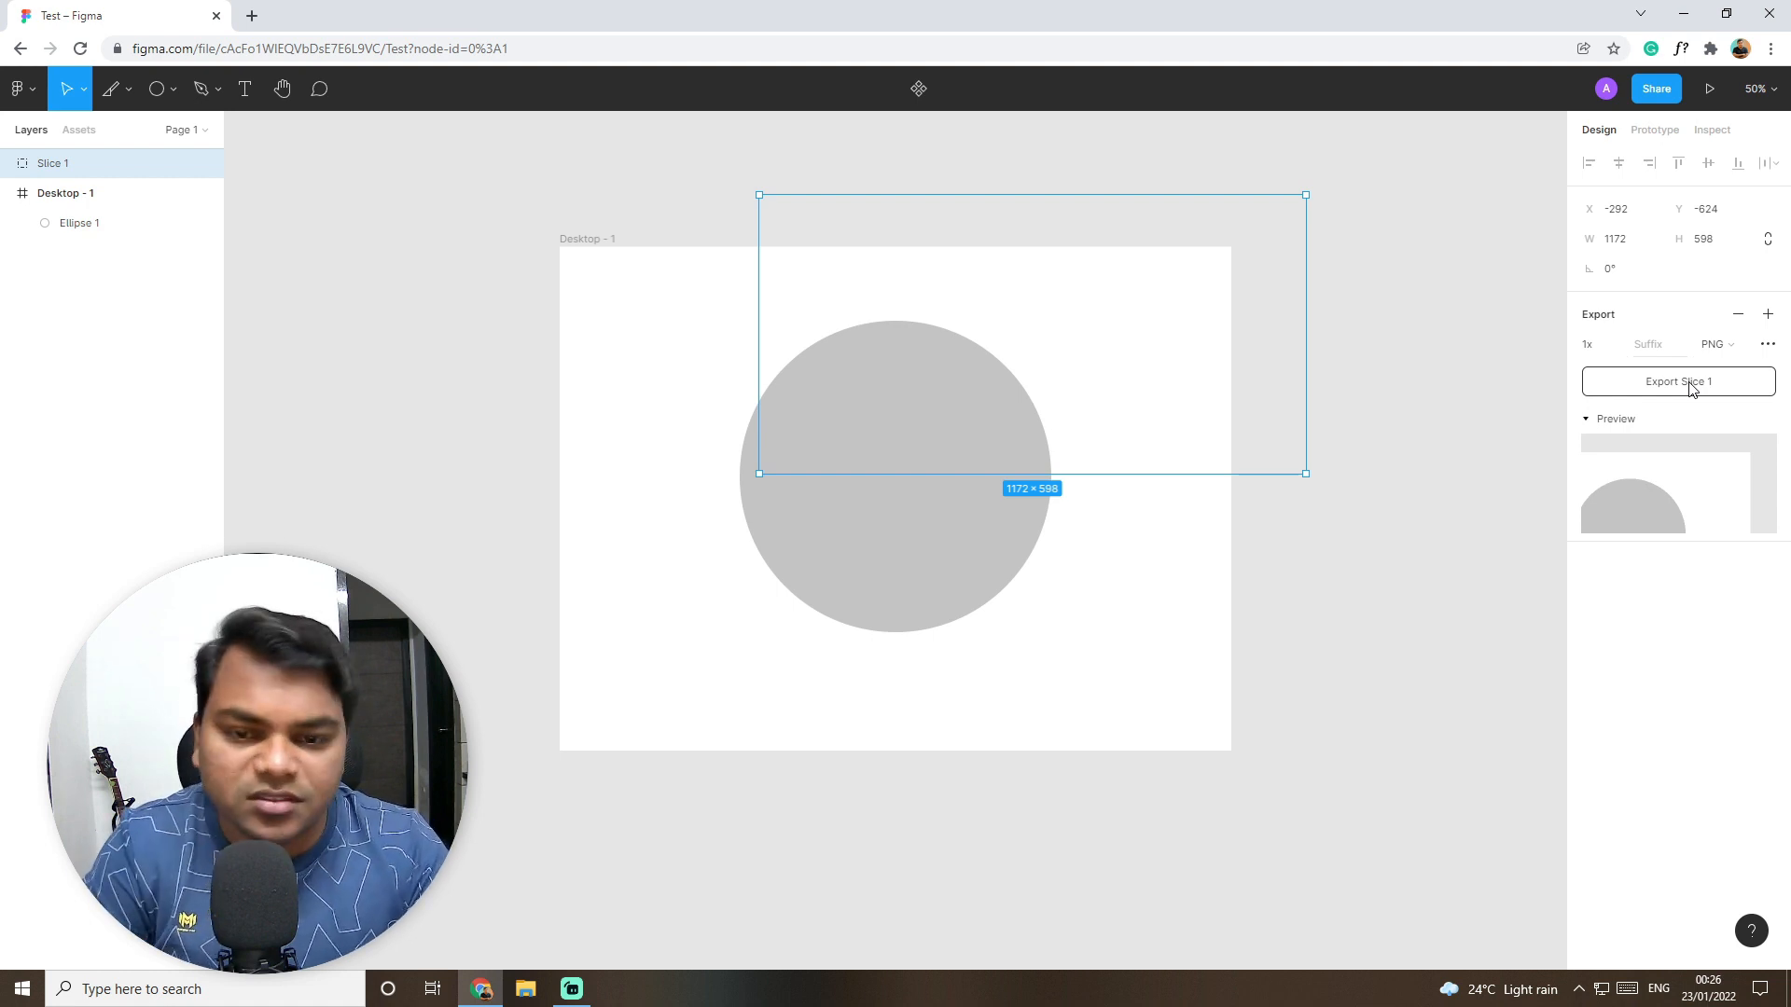
Step: Undo the slice's export setting and the slice itself
click(1548, 389)
key(ctrl+z)
key(ctrl+z)
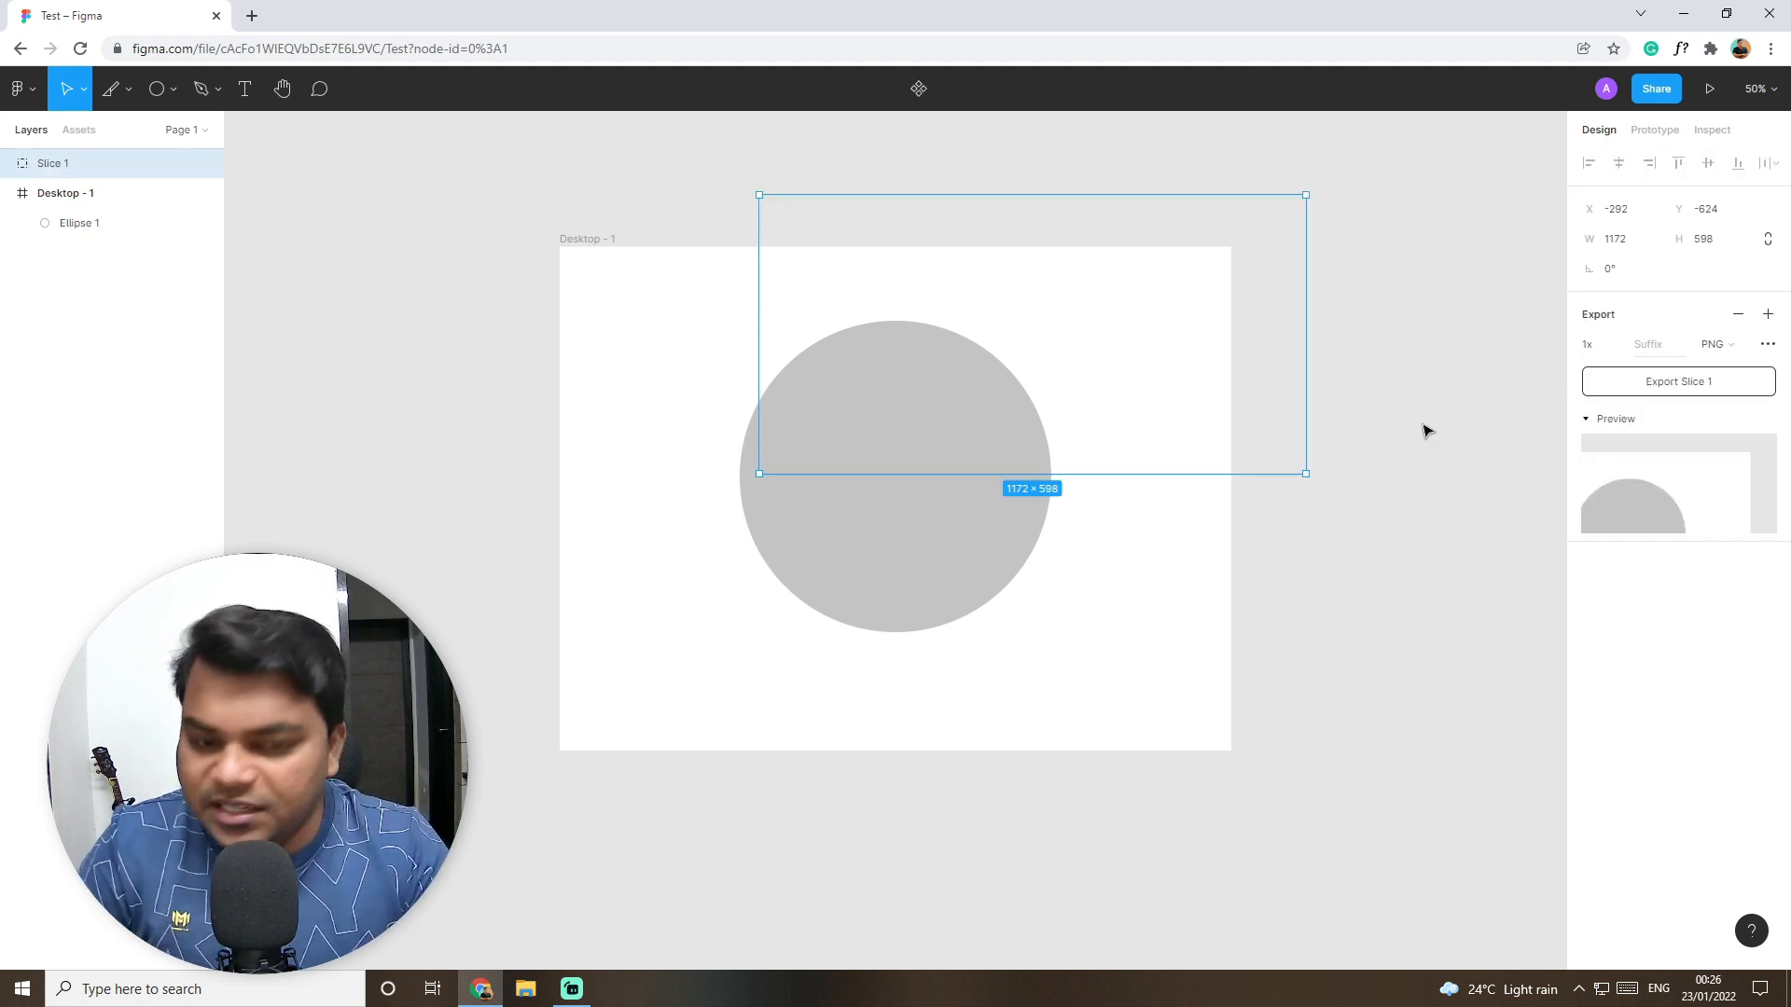
key(ctrl+z)
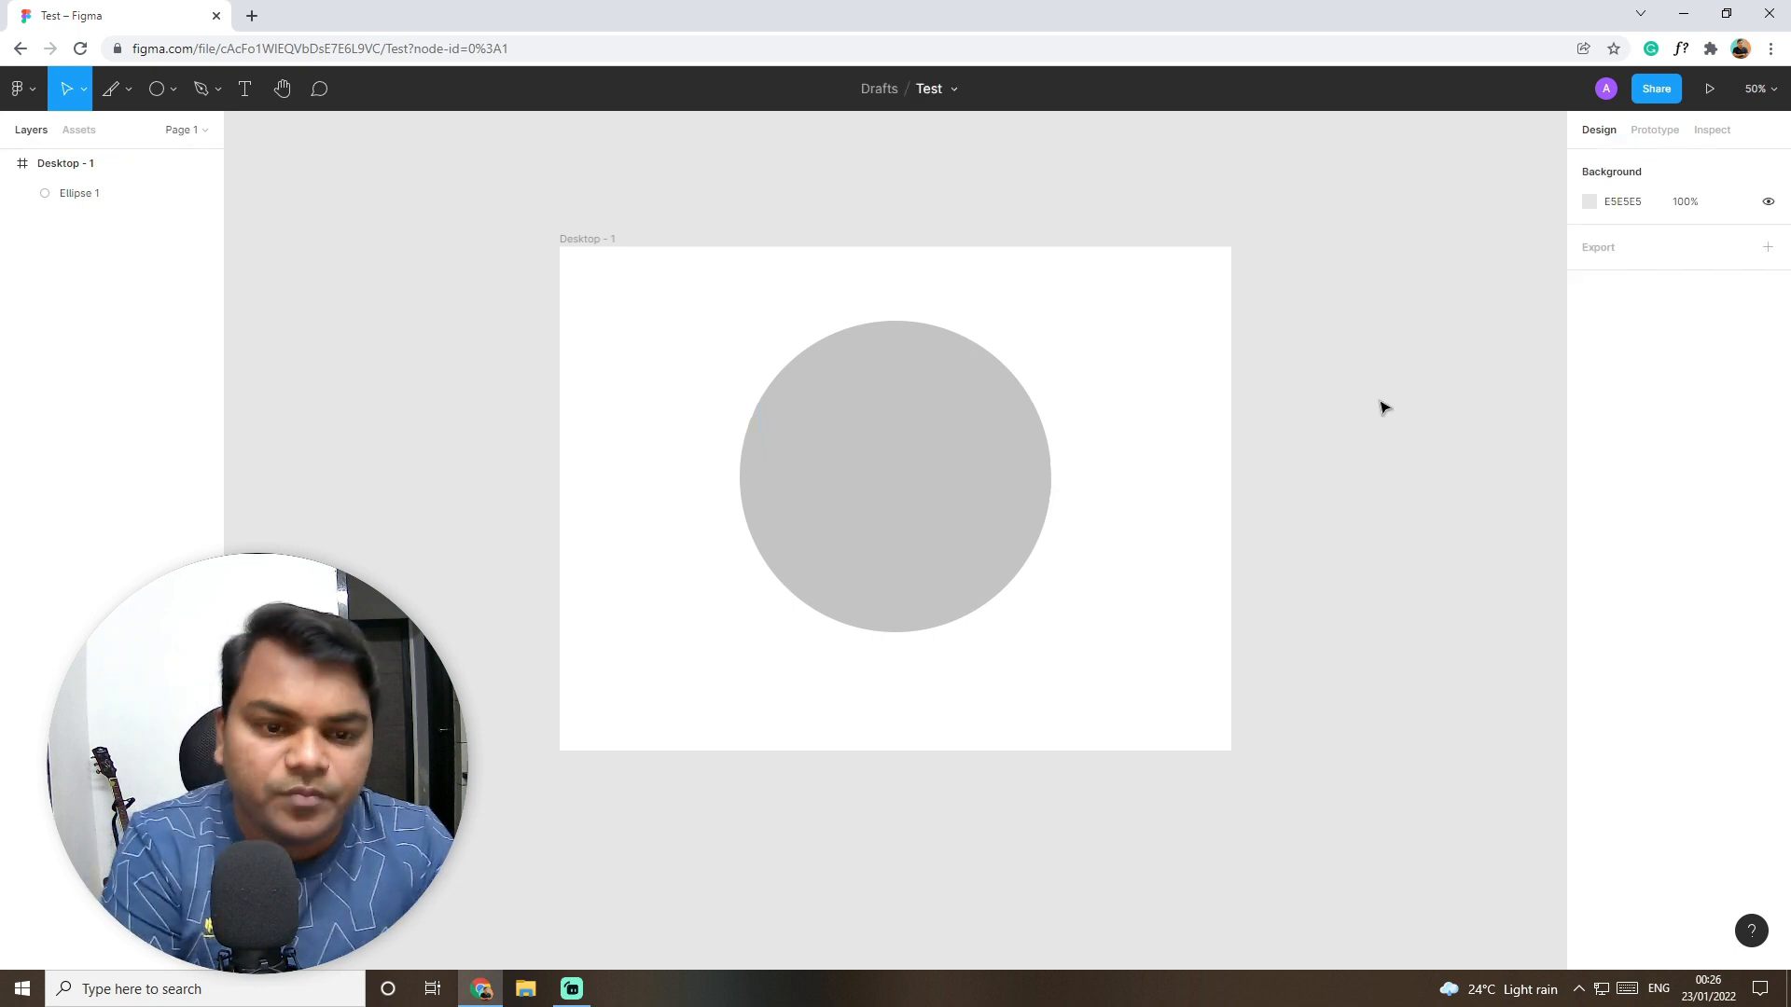
Step: Look through the frame and shape tools, and delete the gray circle from the desktop frame
click(135, 91)
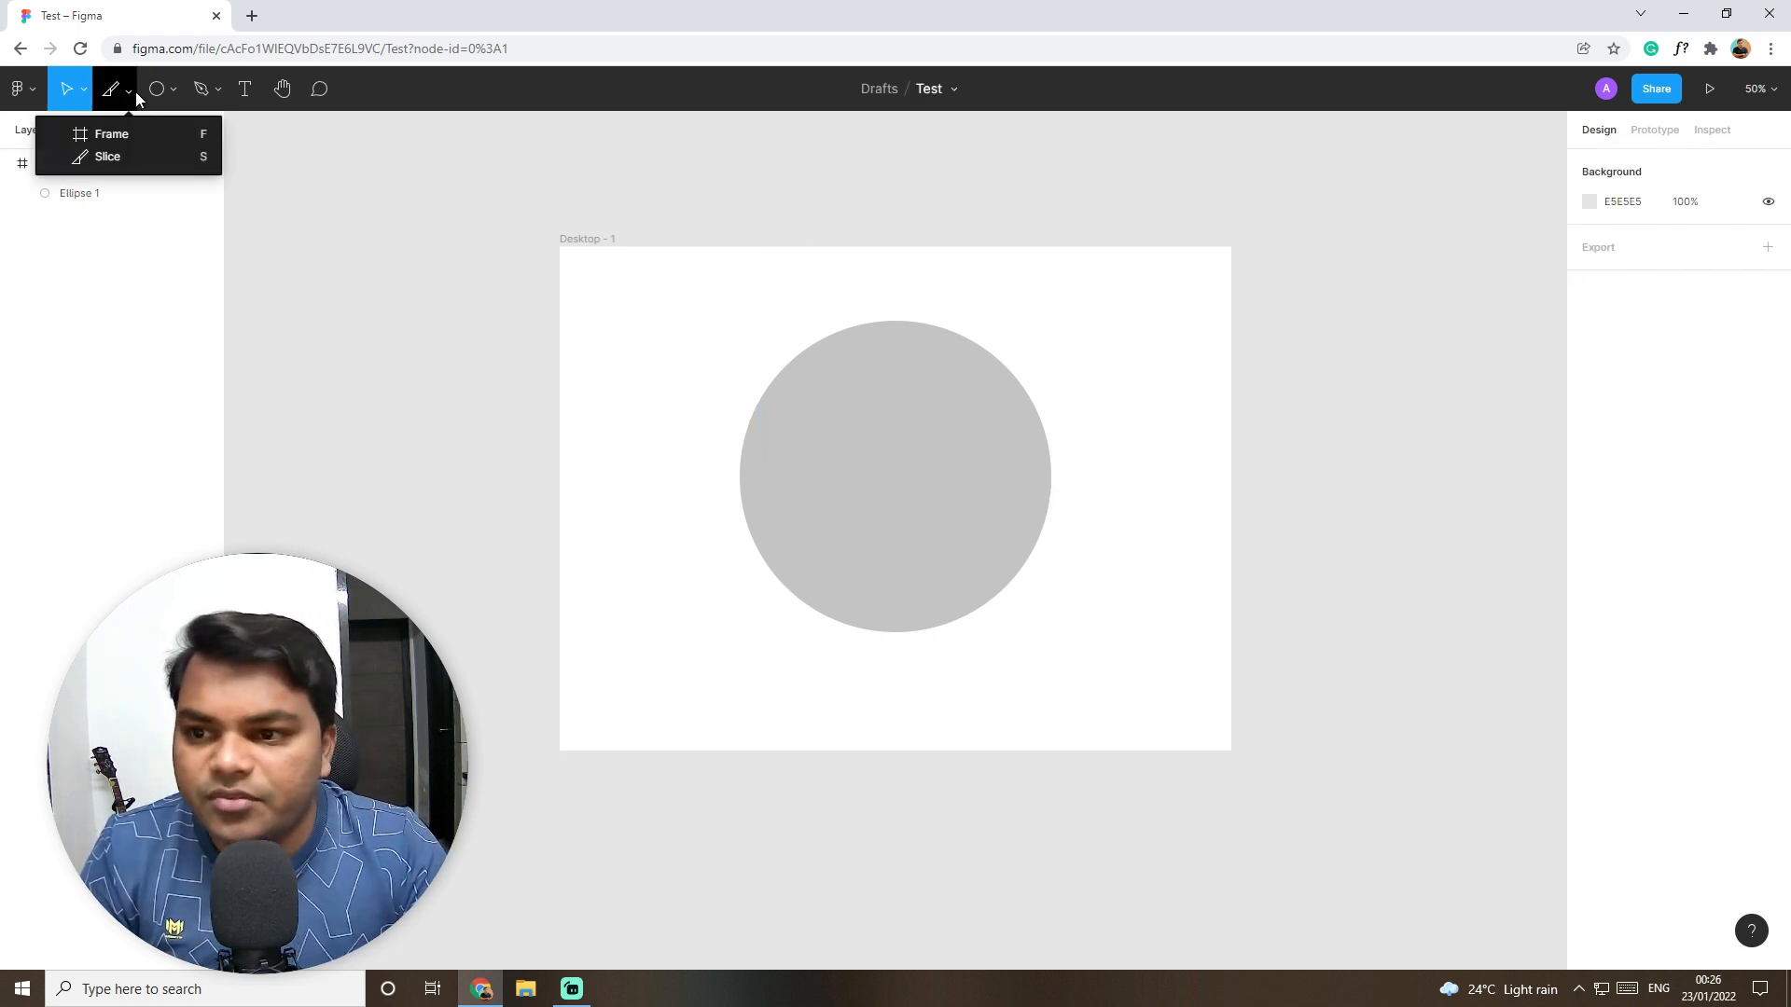
click(171, 101)
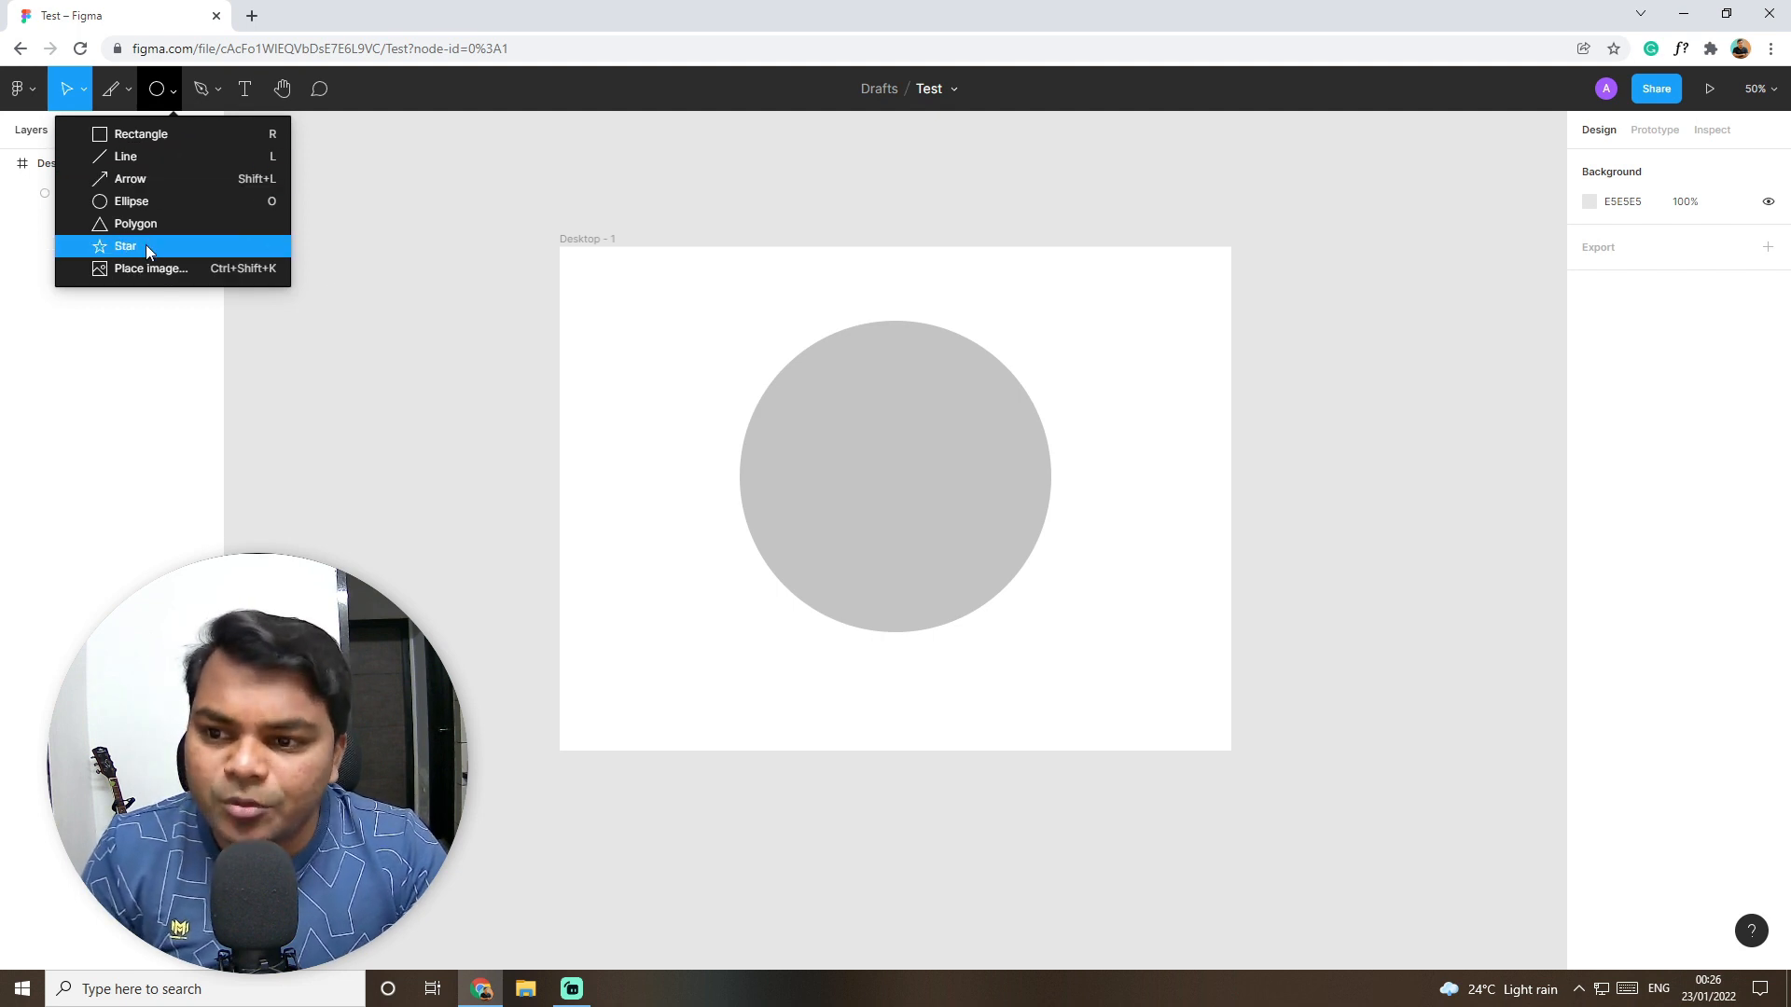
click(961, 473)
key(Delete)
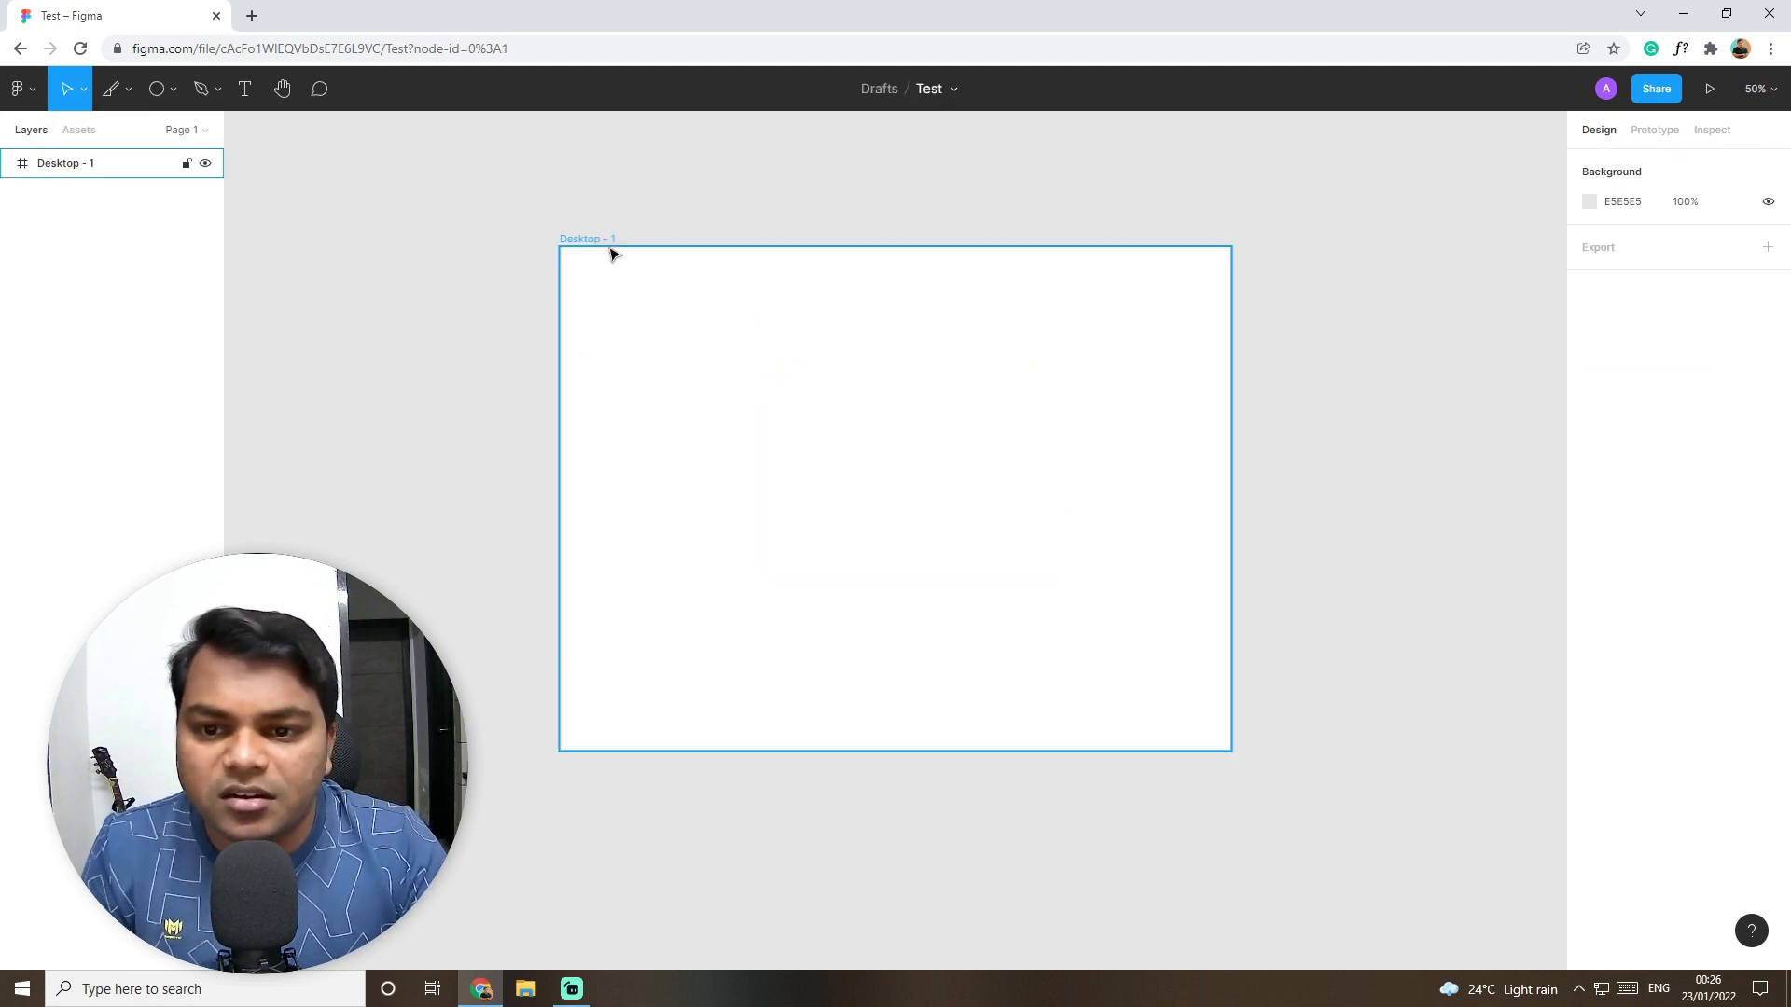
Step: Place the image file Untitled from the Desktop folder to the right of the frame, about 1162 × 740 in size
click(173, 89)
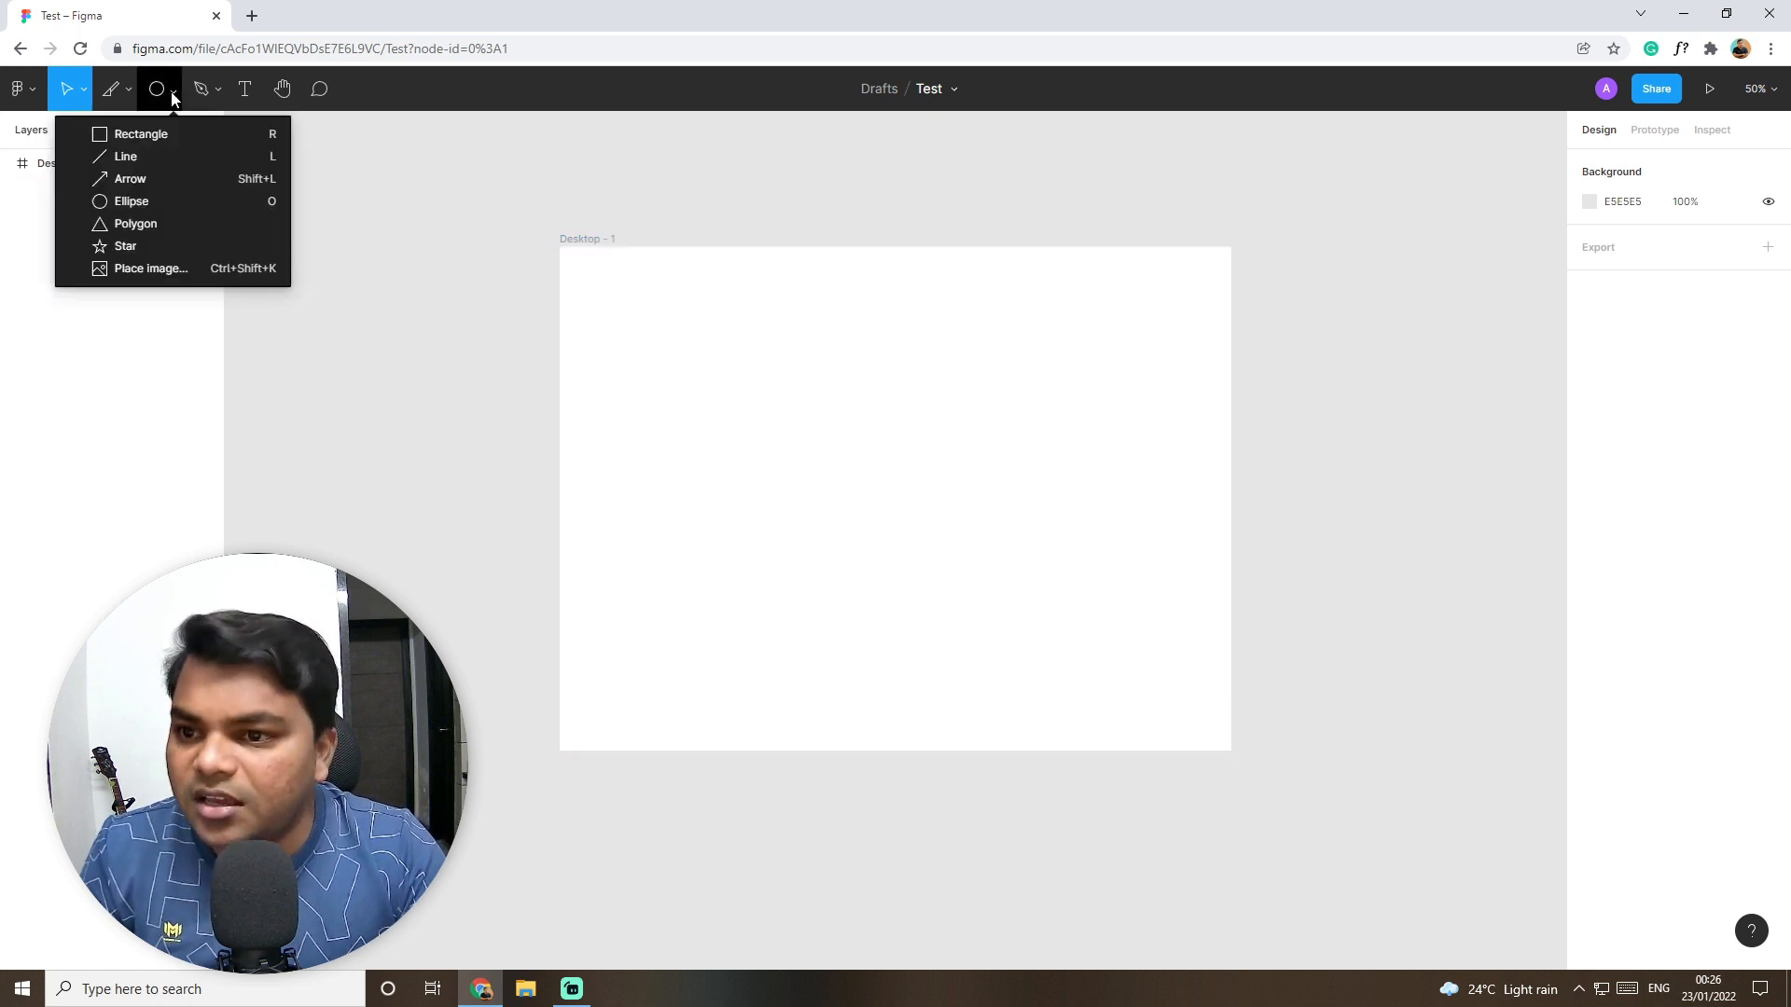
click(169, 271)
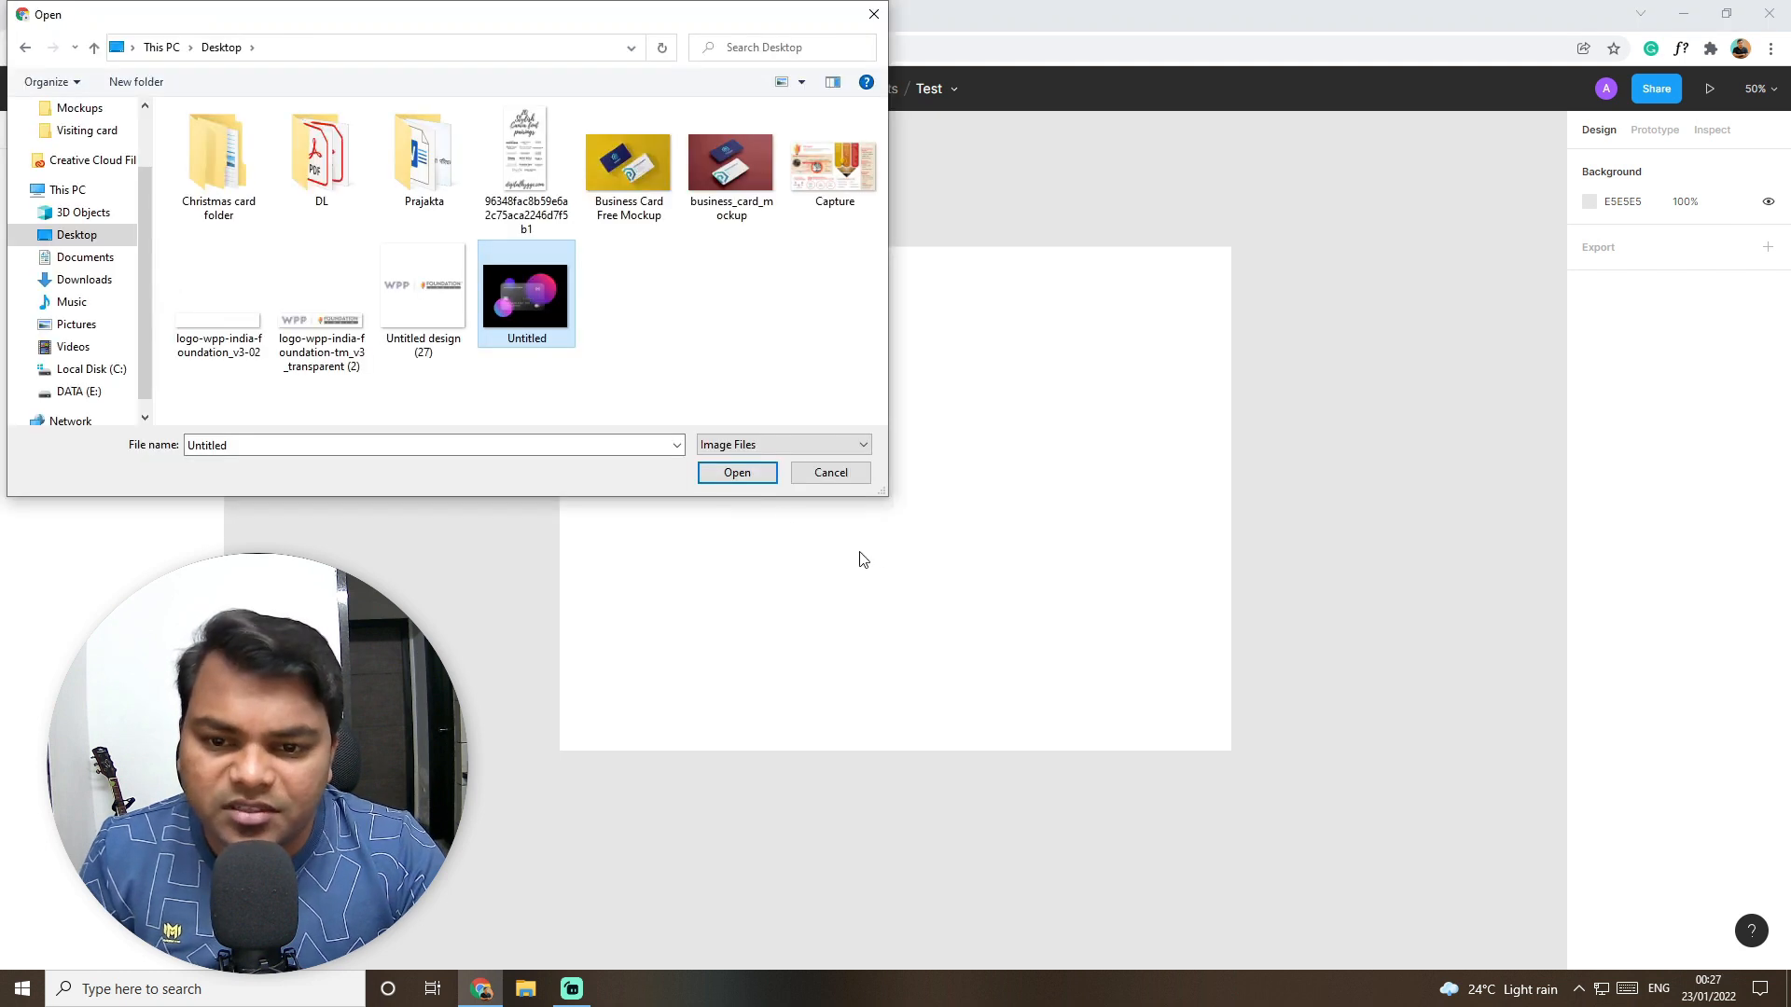
click(737, 473)
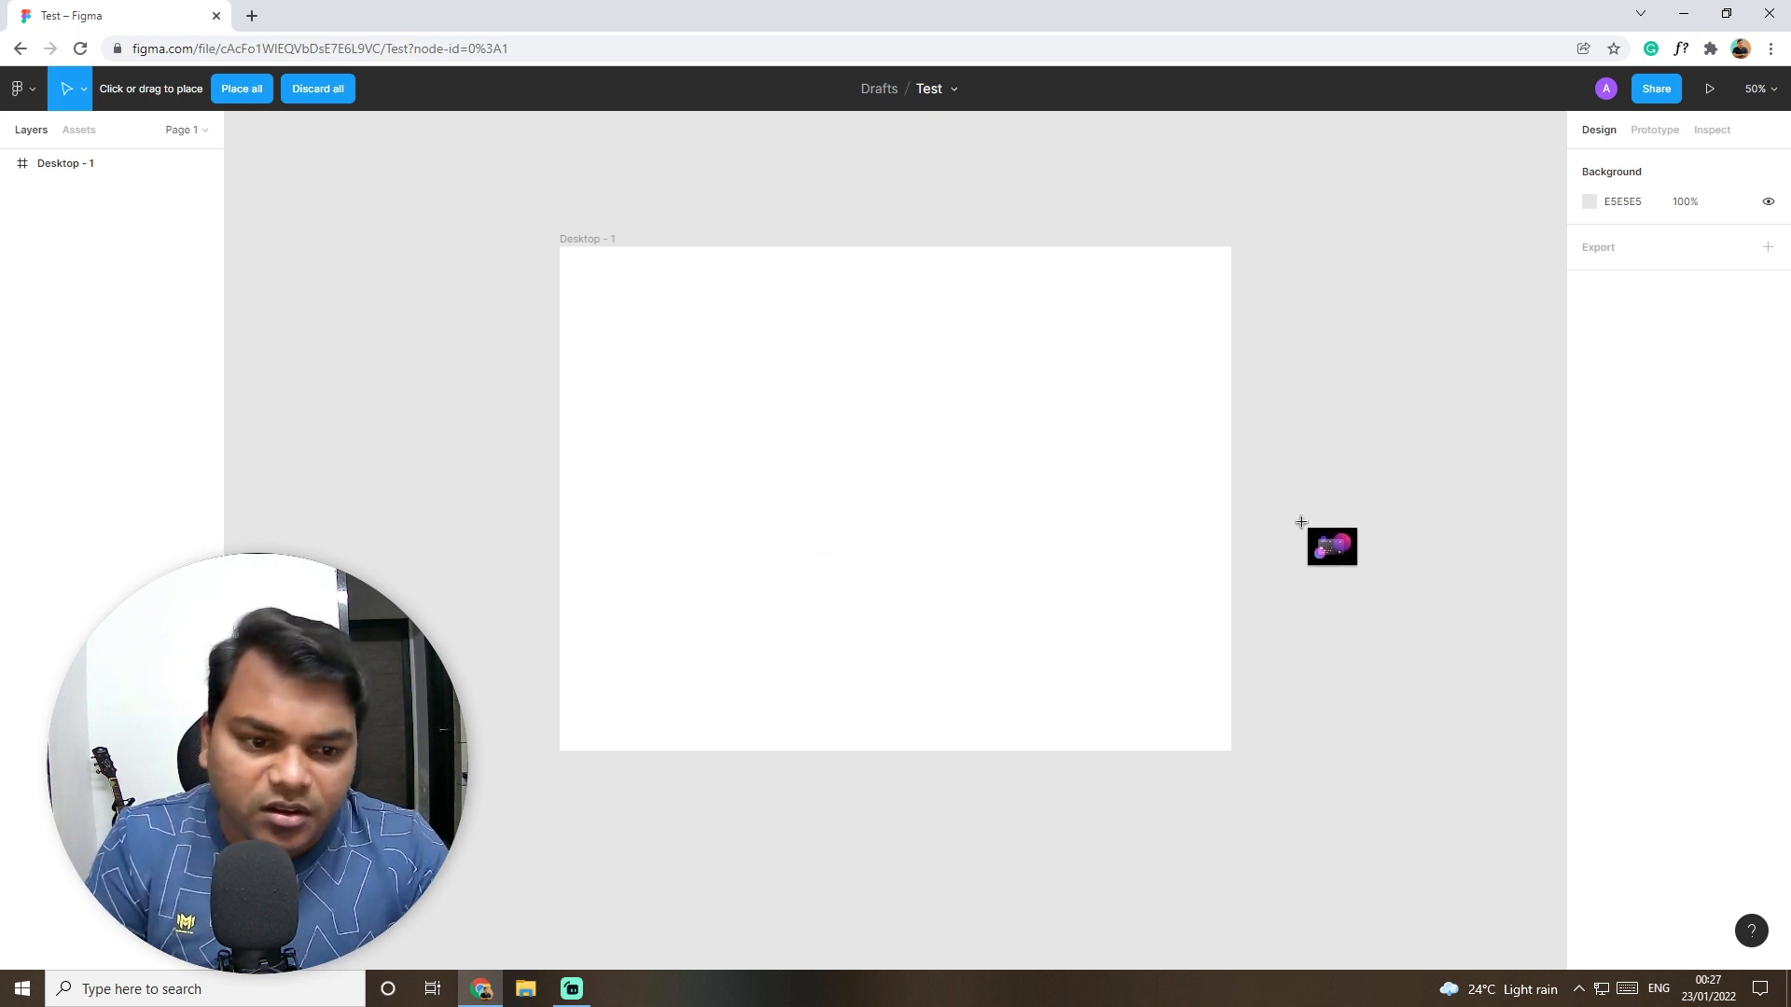
scroll(1301, 522, right, 6)
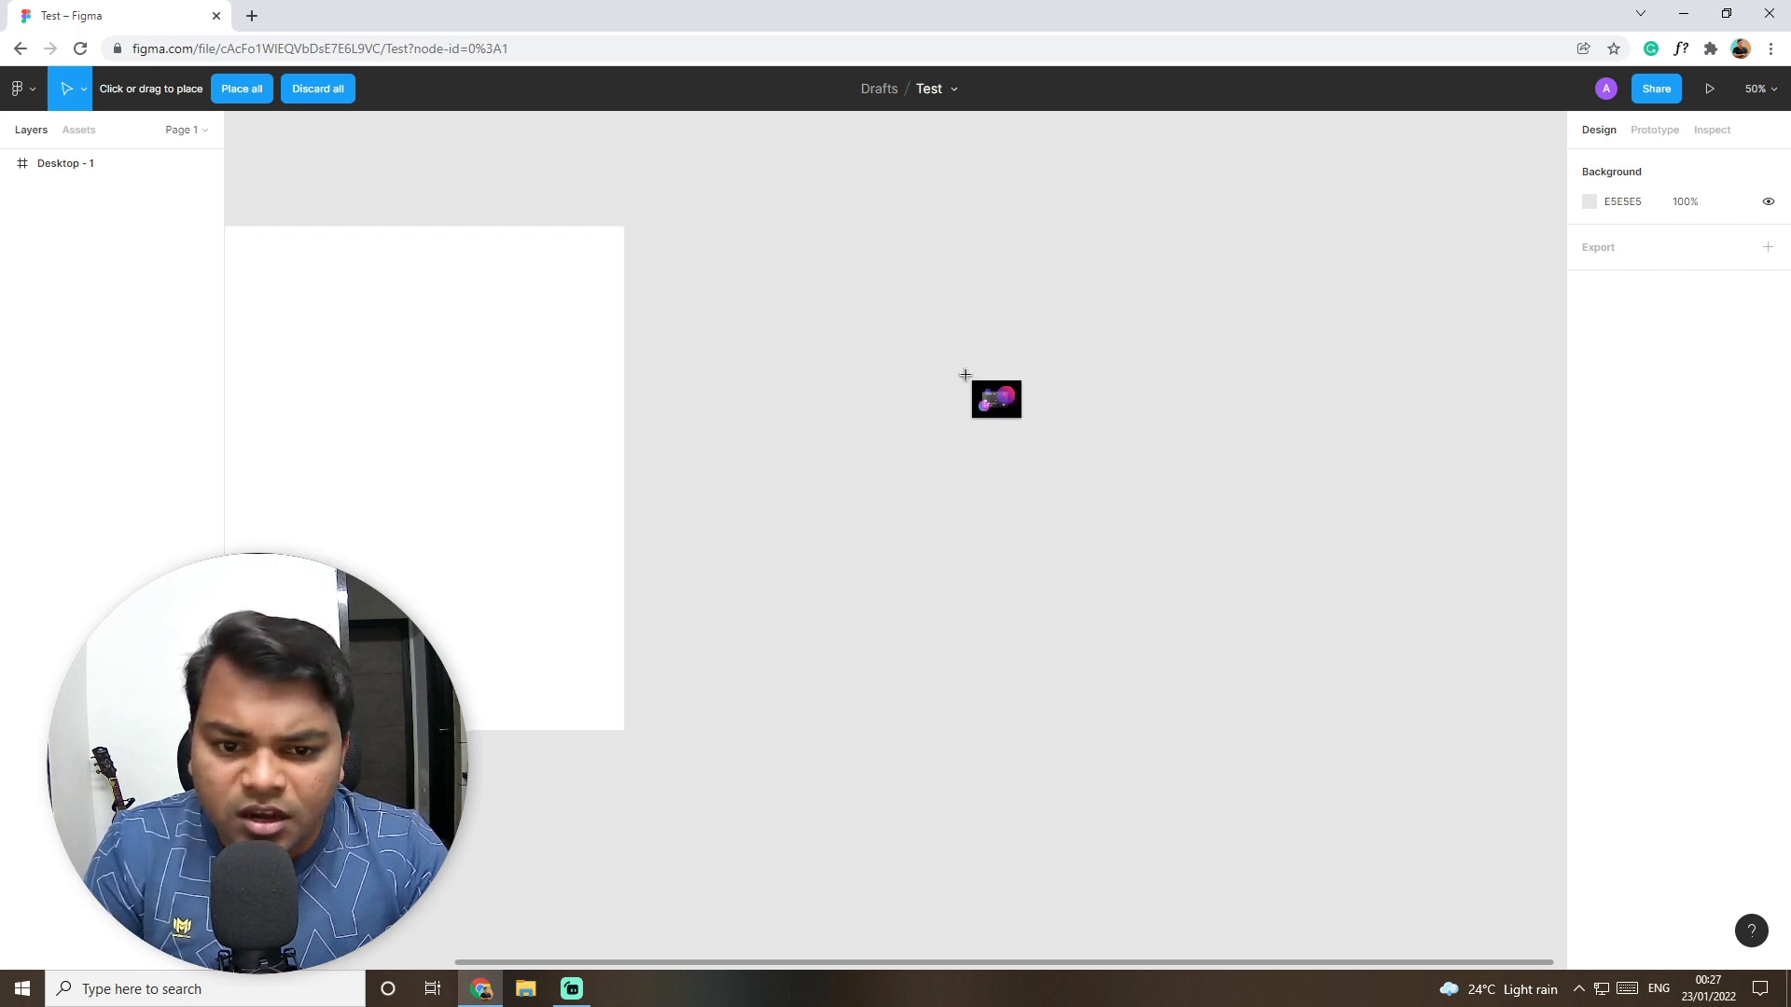
drag(785, 319, 1326, 663)
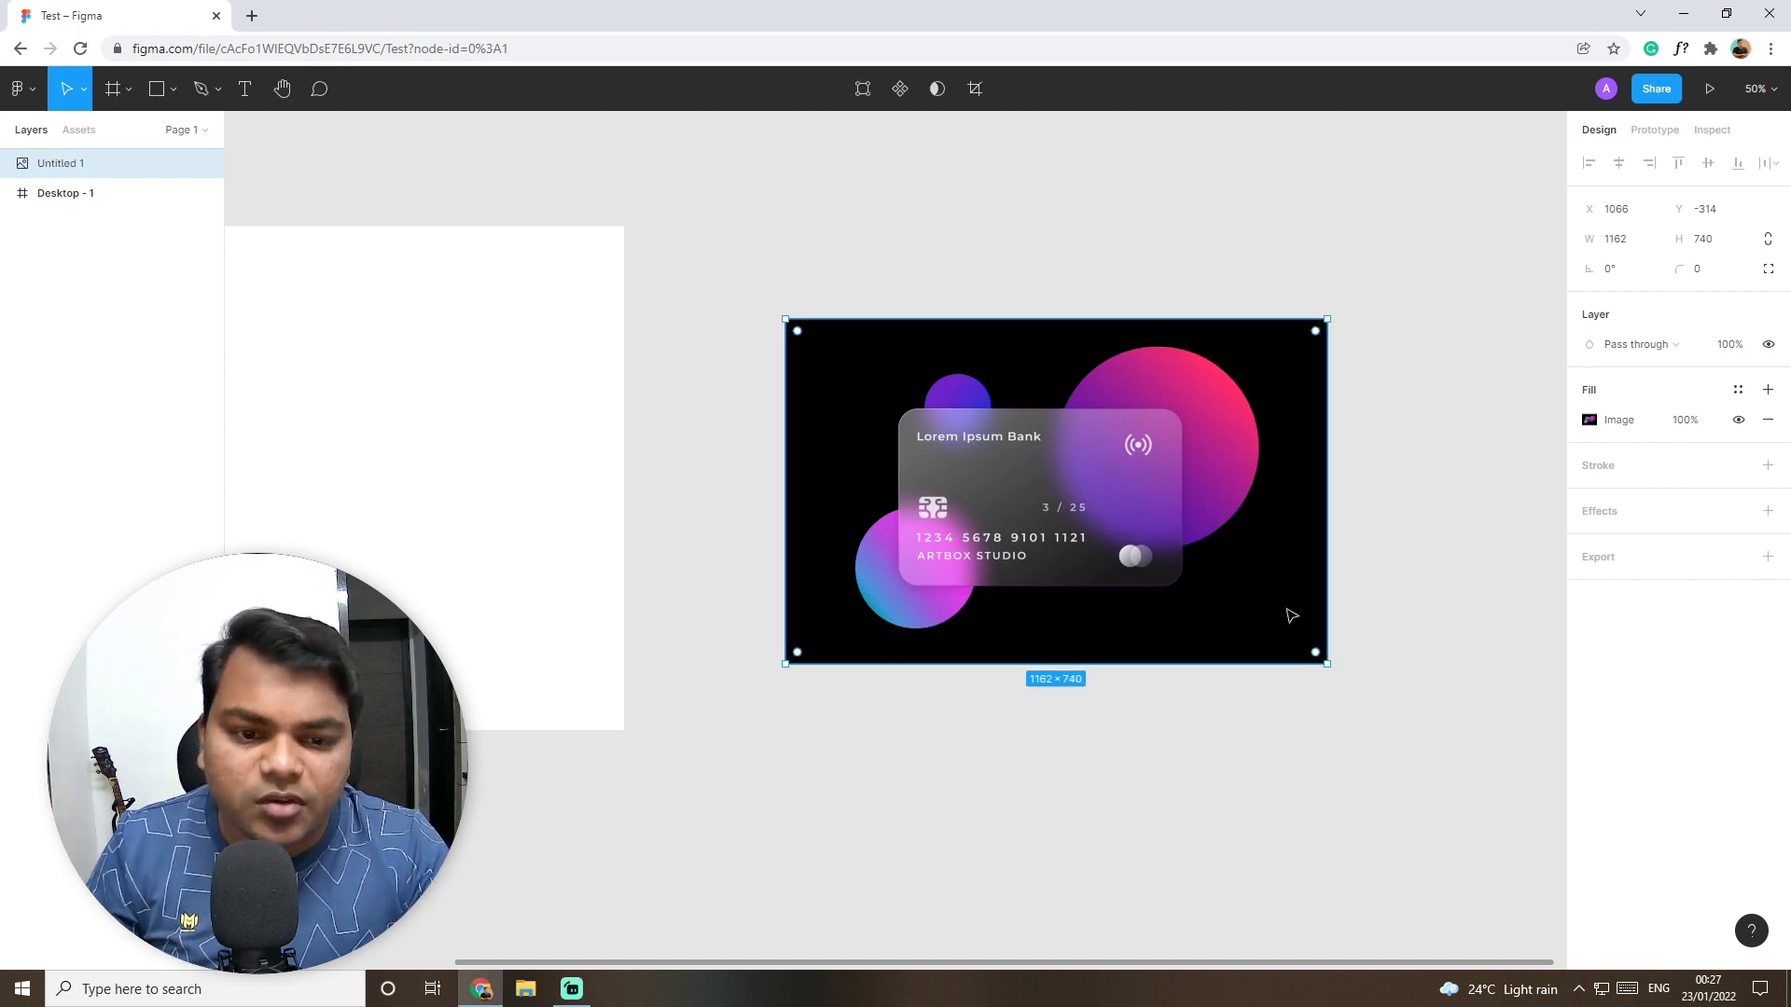
Step: Move the placed image farther right of the desktop frame, to about X 1268, Y -342
mouse_move(1238, 571)
mouse_down()
mouse_move(1252, 626)
mouse_move(1259, 467)
mouse_move(1247, 560)
mouse_move(1247, 540)
mouse_up()
drag(1348, 898, 1479, 867)
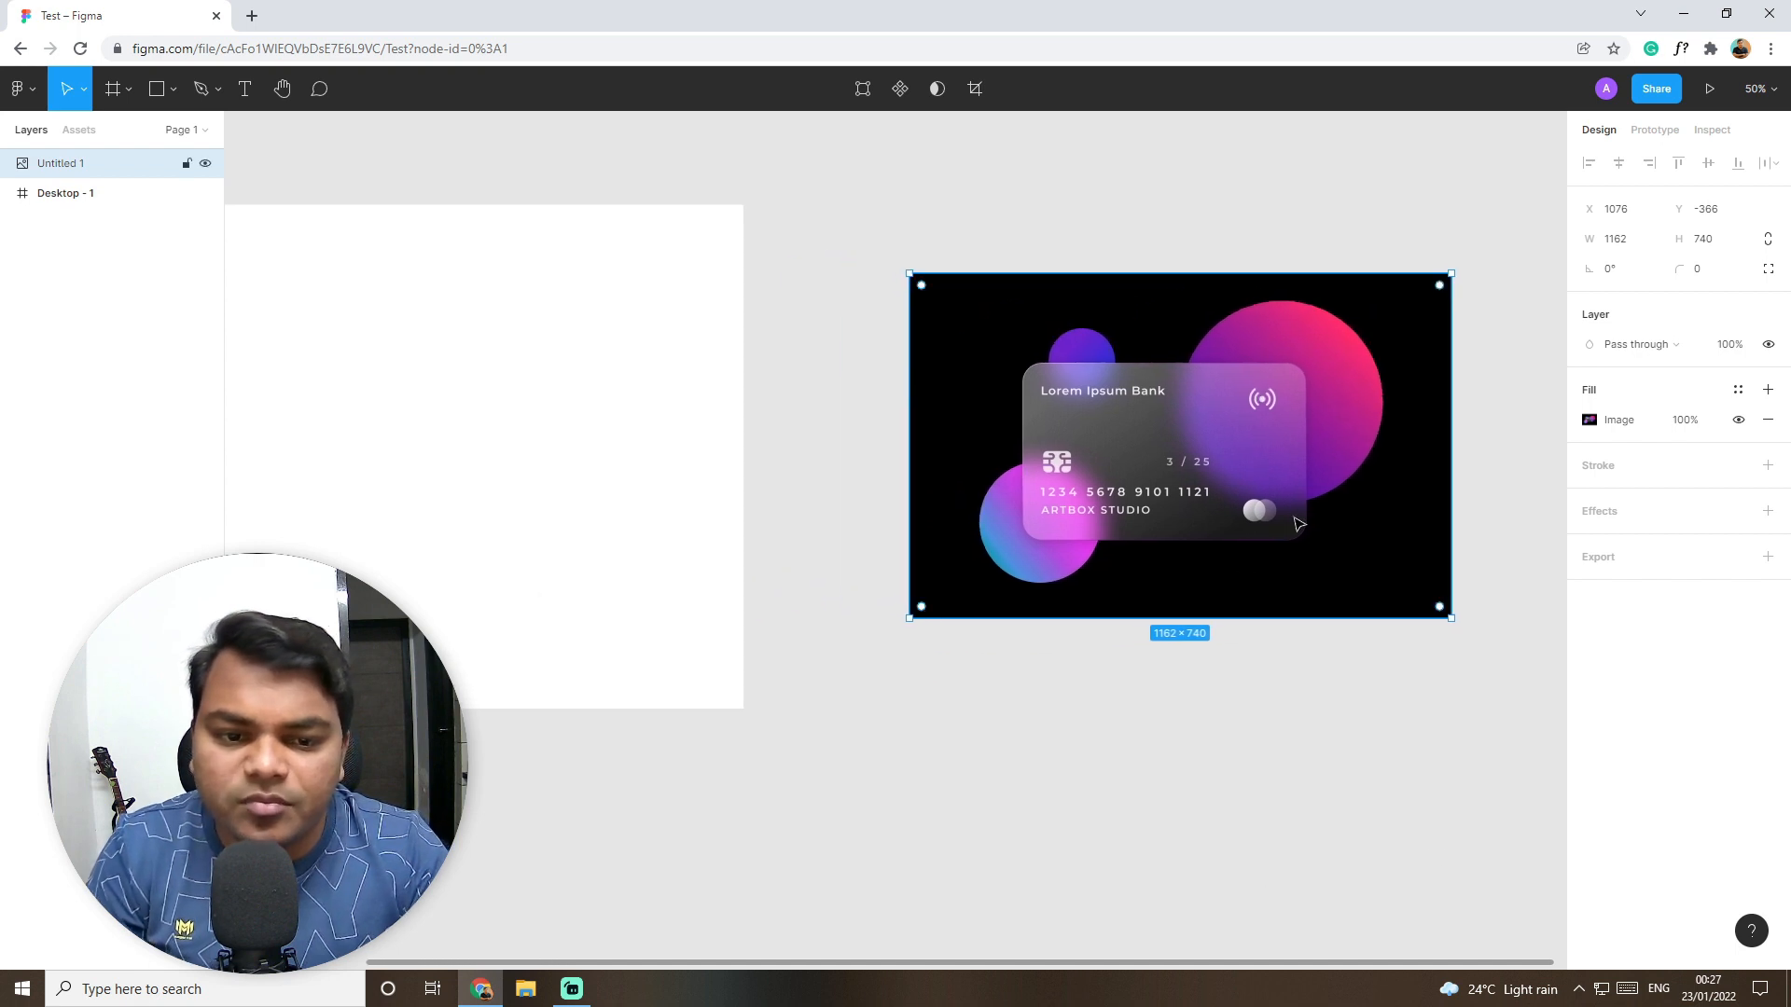
drag(1300, 780, 897, 803)
drag(798, 448, 888, 469)
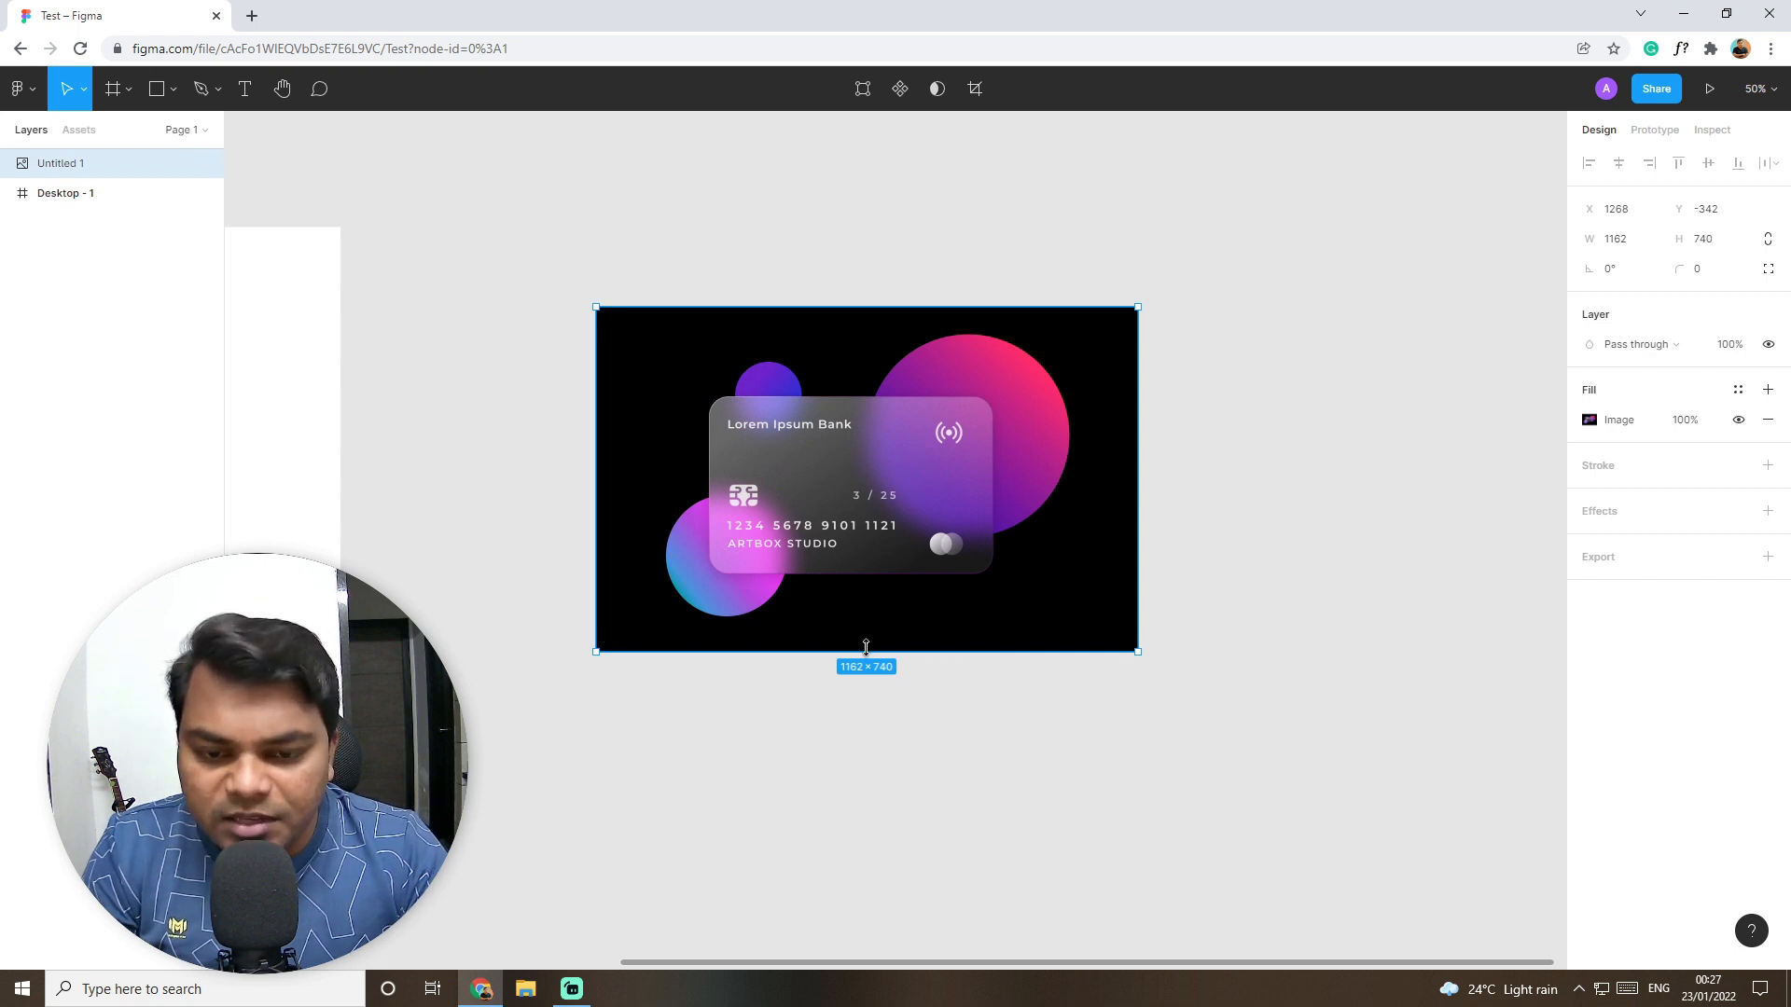
Step: Stretch the image to a height of about 886 and round its corners to a radius of about 30
mouse_move(866, 650)
mouse_down()
mouse_move(858, 975)
mouse_move(870, 164)
mouse_move(844, 802)
mouse_move(867, 523)
mouse_move(875, 680)
mouse_move(885, 647)
mouse_up()
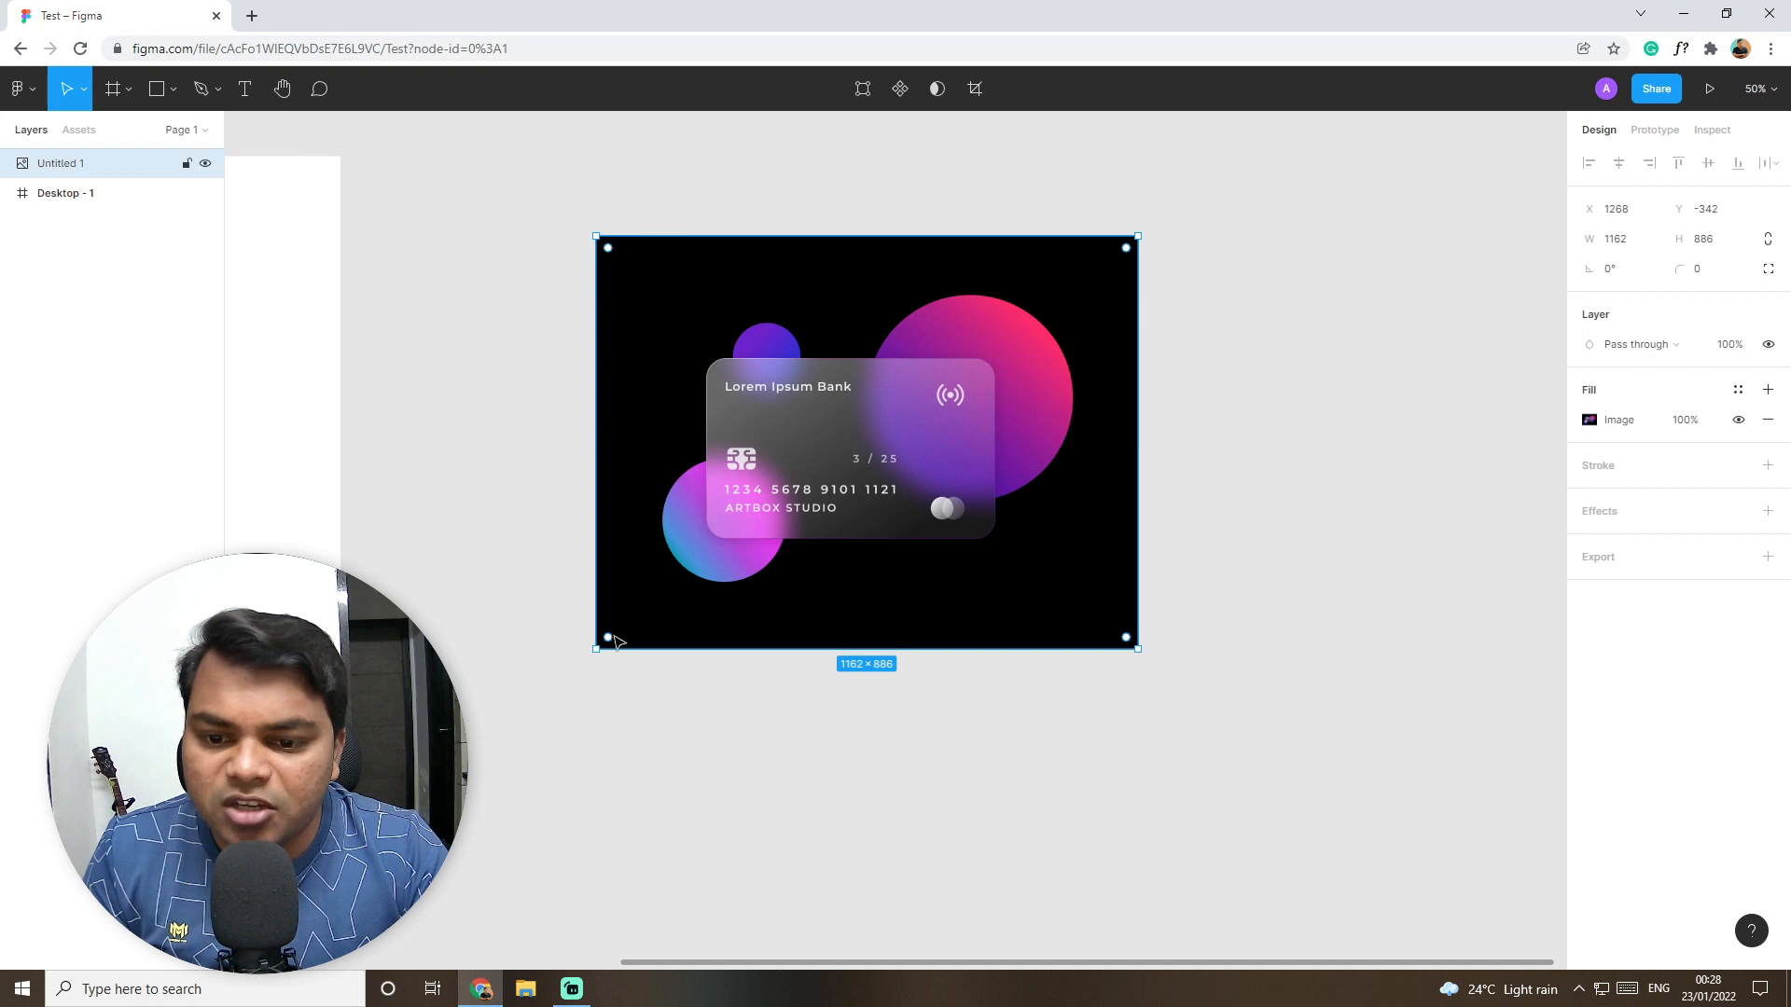
mouse_move(609, 249)
mouse_down()
mouse_move(736, 373)
mouse_move(991, 510)
mouse_move(695, 324)
mouse_move(620, 248)
mouse_up()
Step: Move the desktop frame closer to the image, to about X -382, Y -475
drag(655, 730, 1193, 749)
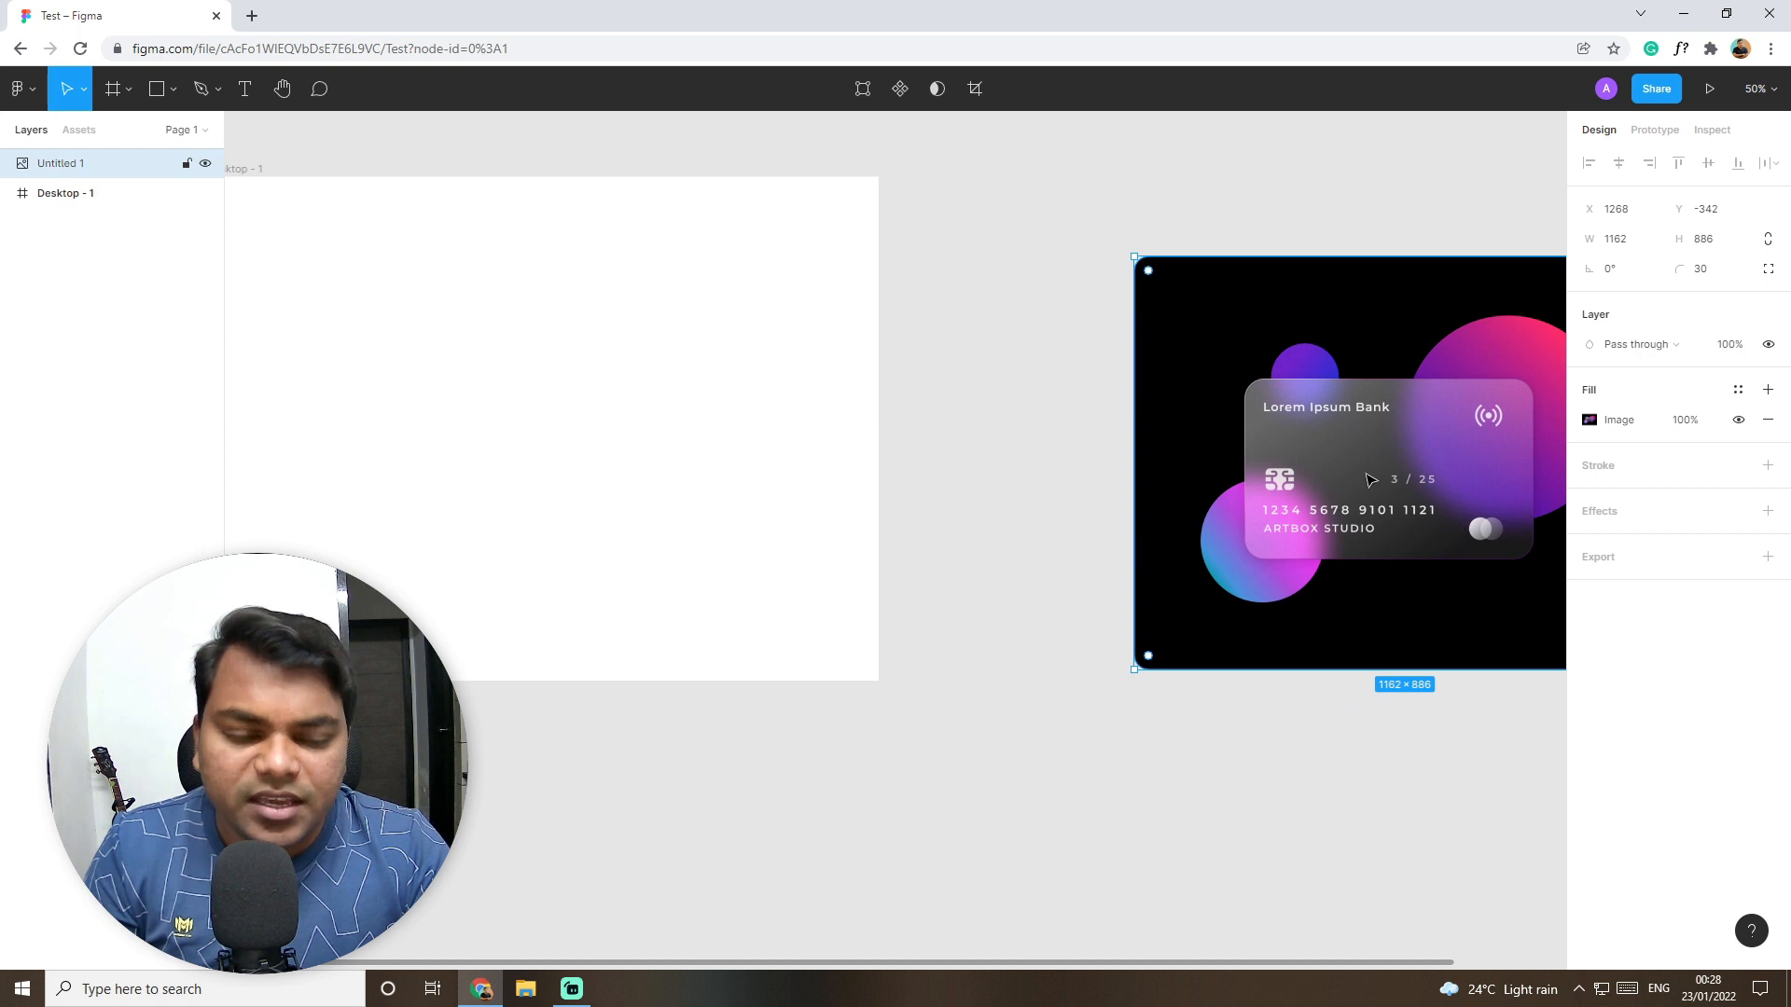
drag(702, 757, 612, 761)
drag(545, 429, 703, 446)
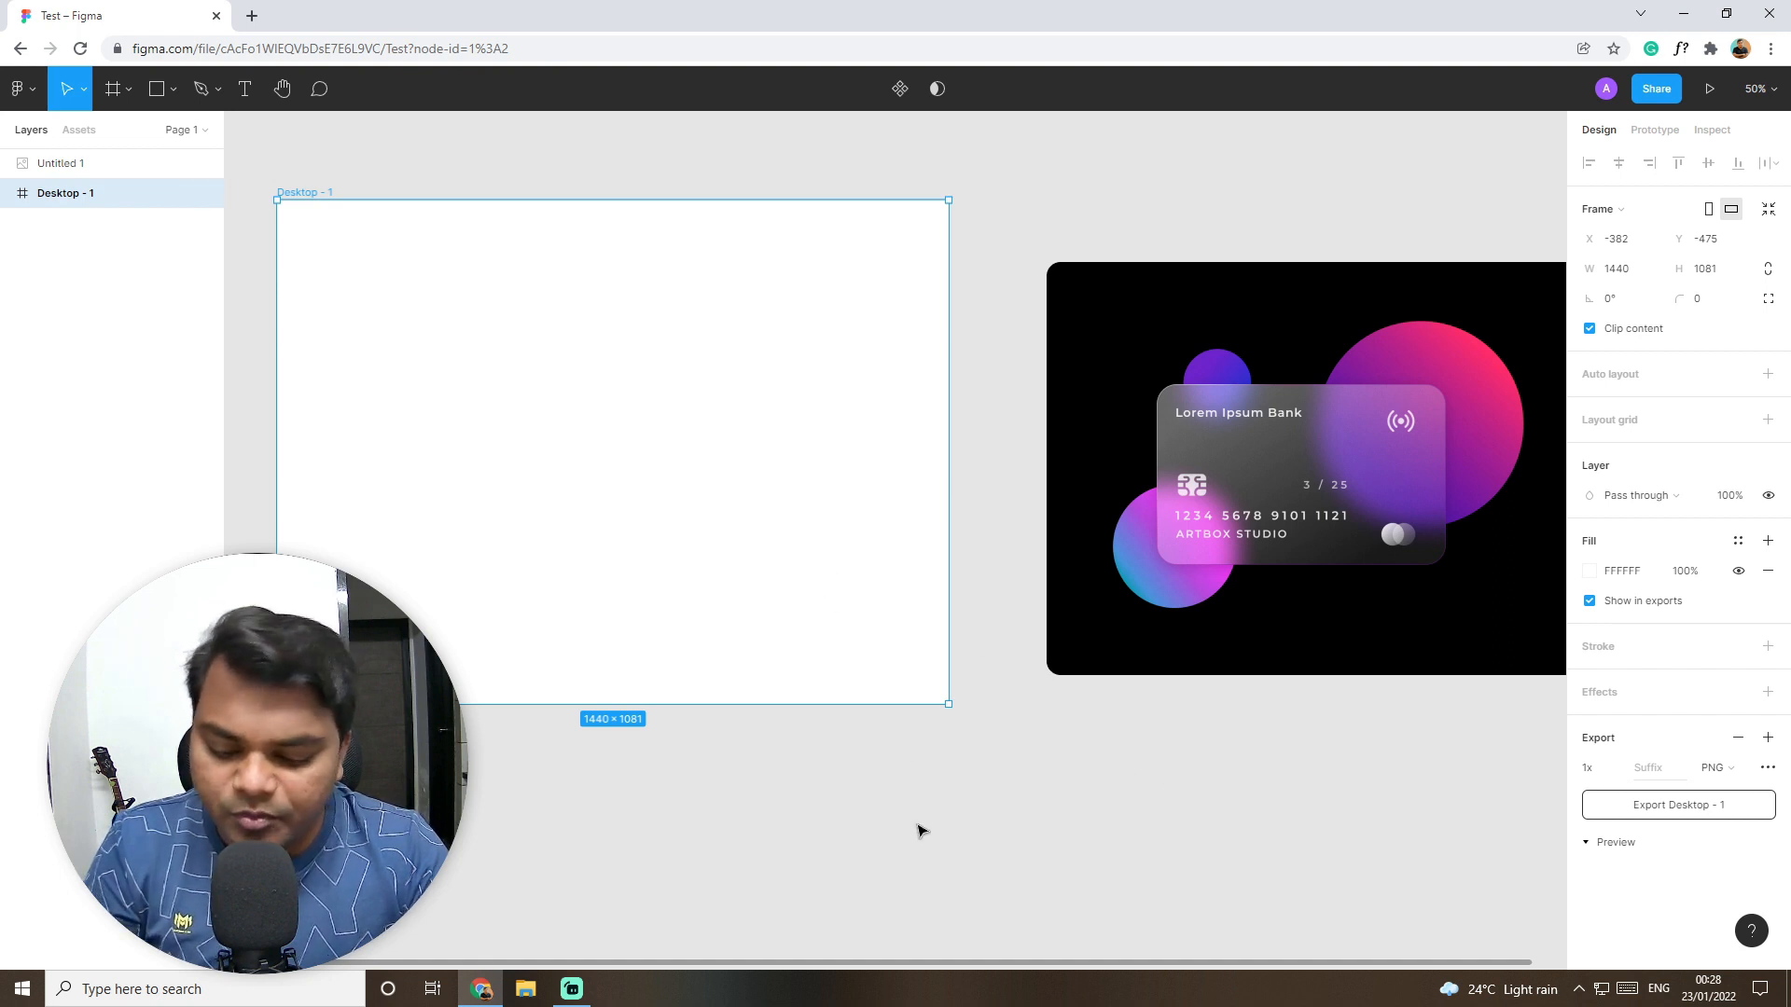
Step: Practise panning the canvas around the frame and image, try the Hand tool as well, and return to the Move tool
drag(1191, 803, 1442, 781)
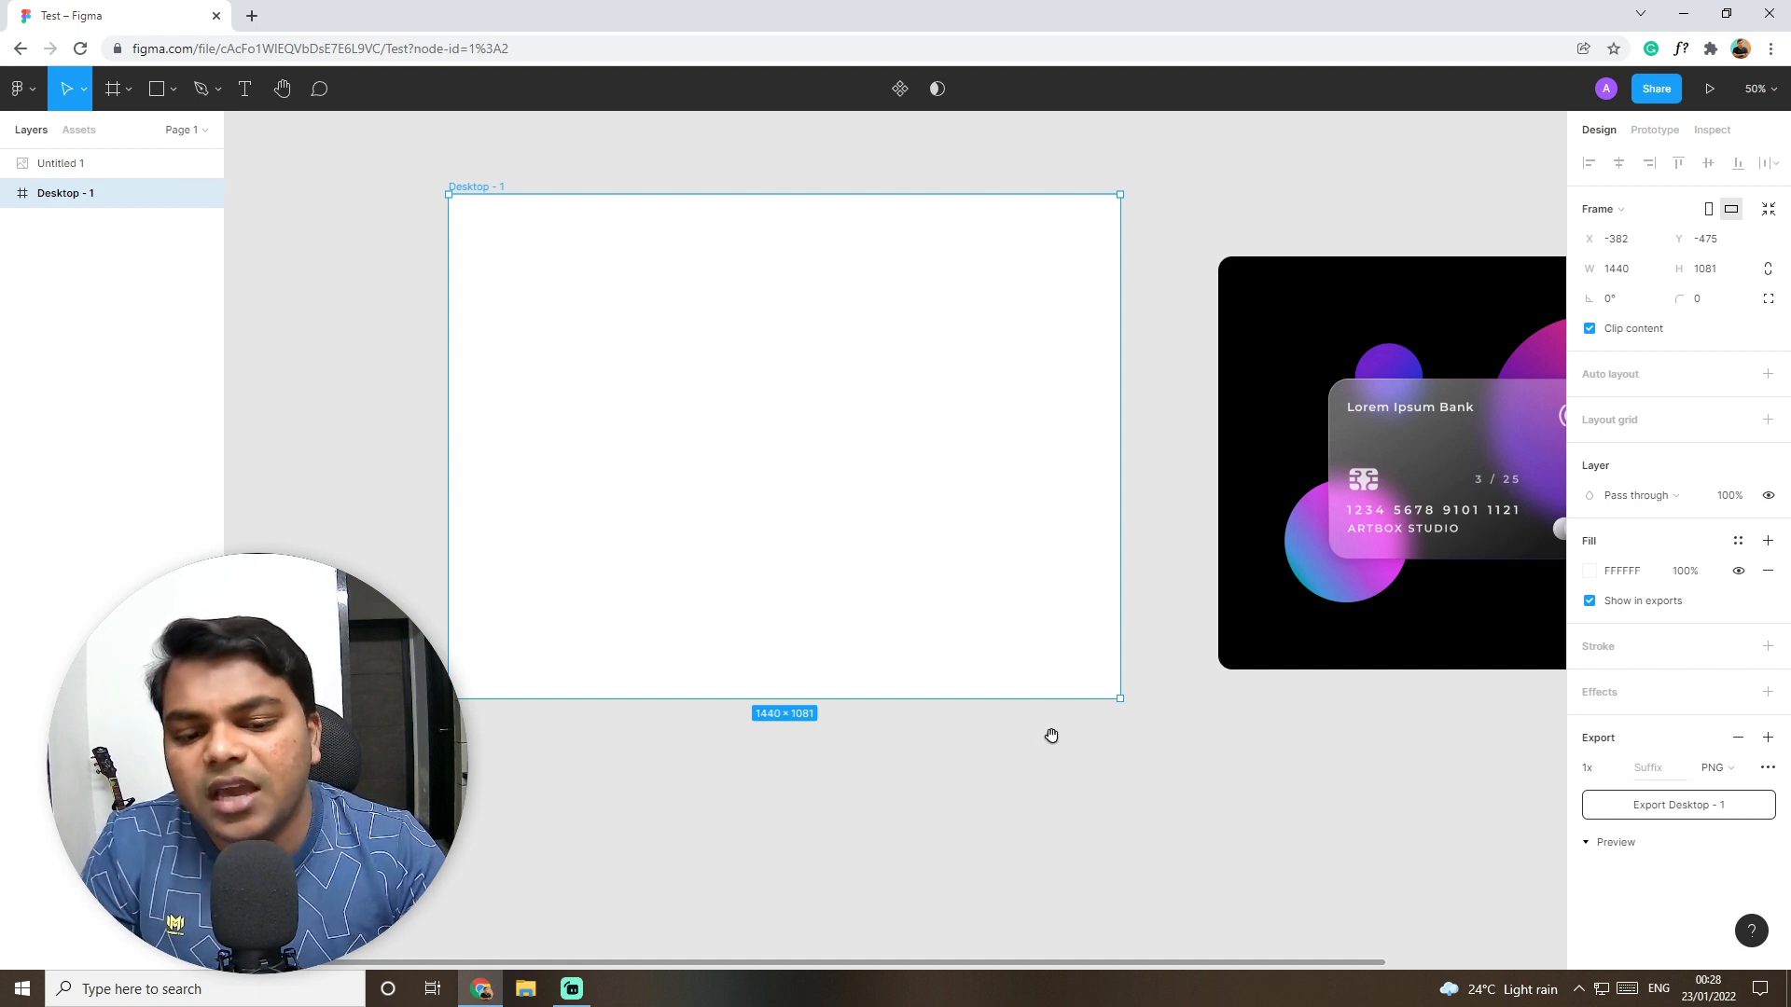
scroll(1052, 736, right, 5)
drag(964, 678, 992, 624)
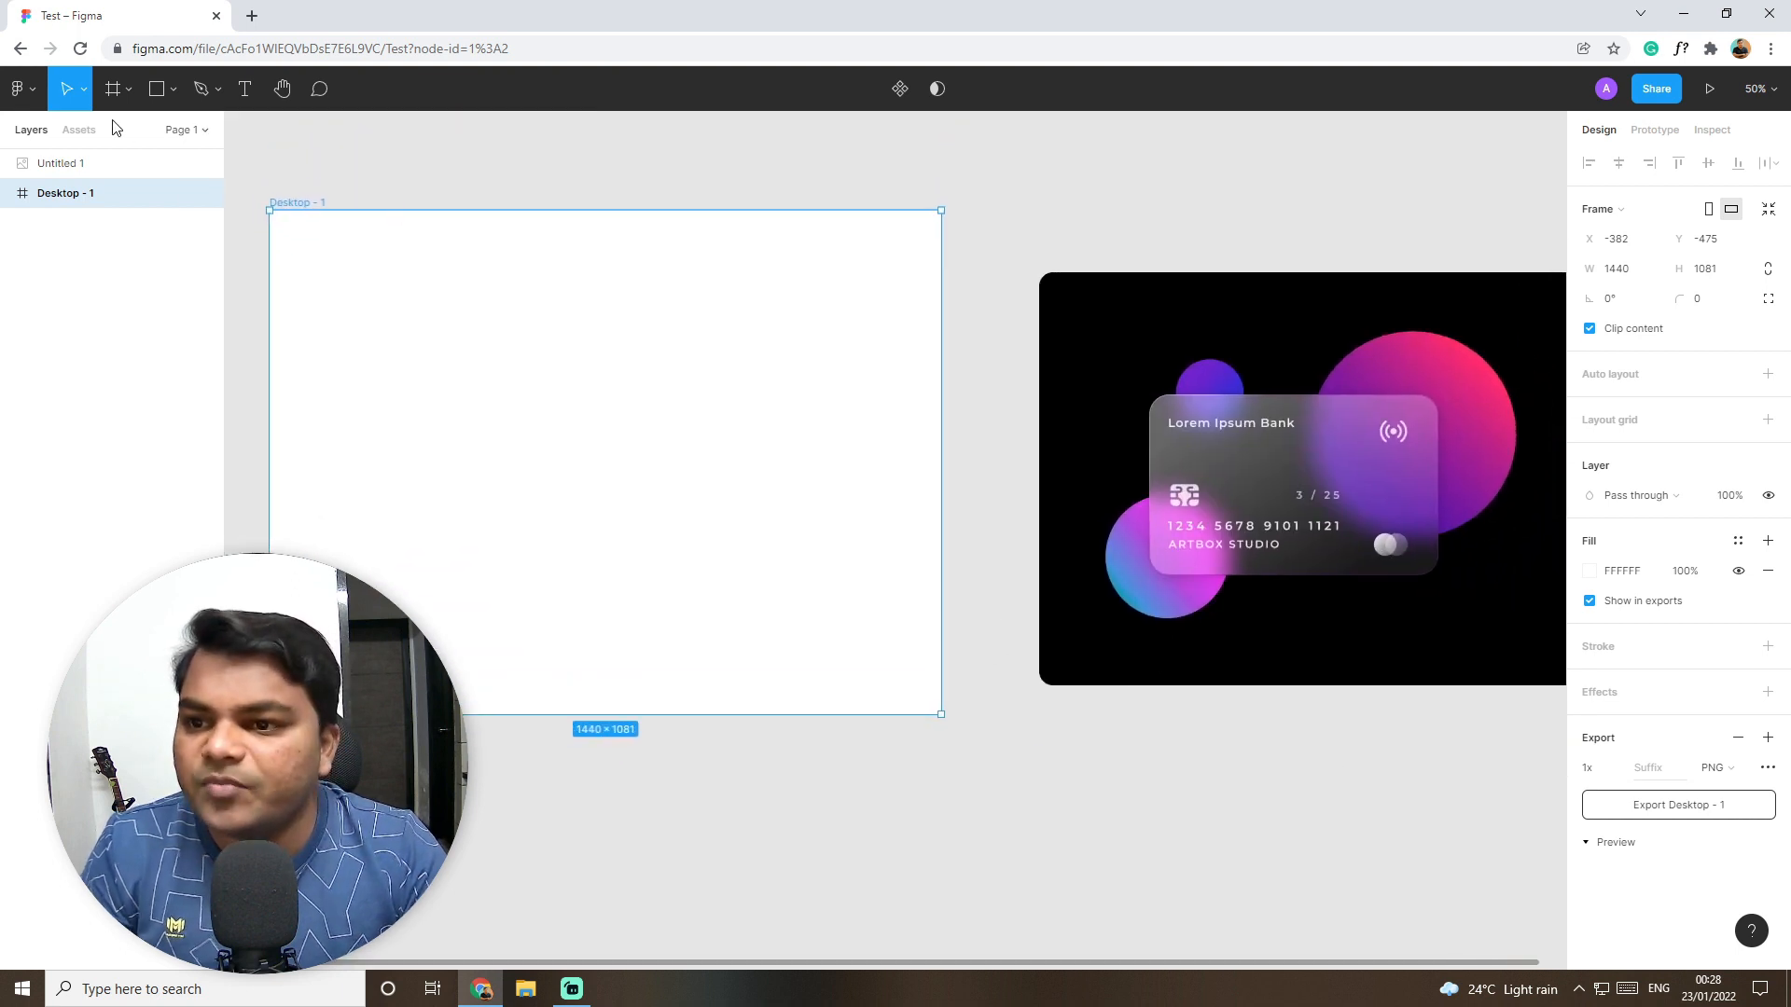
click(130, 93)
click(85, 88)
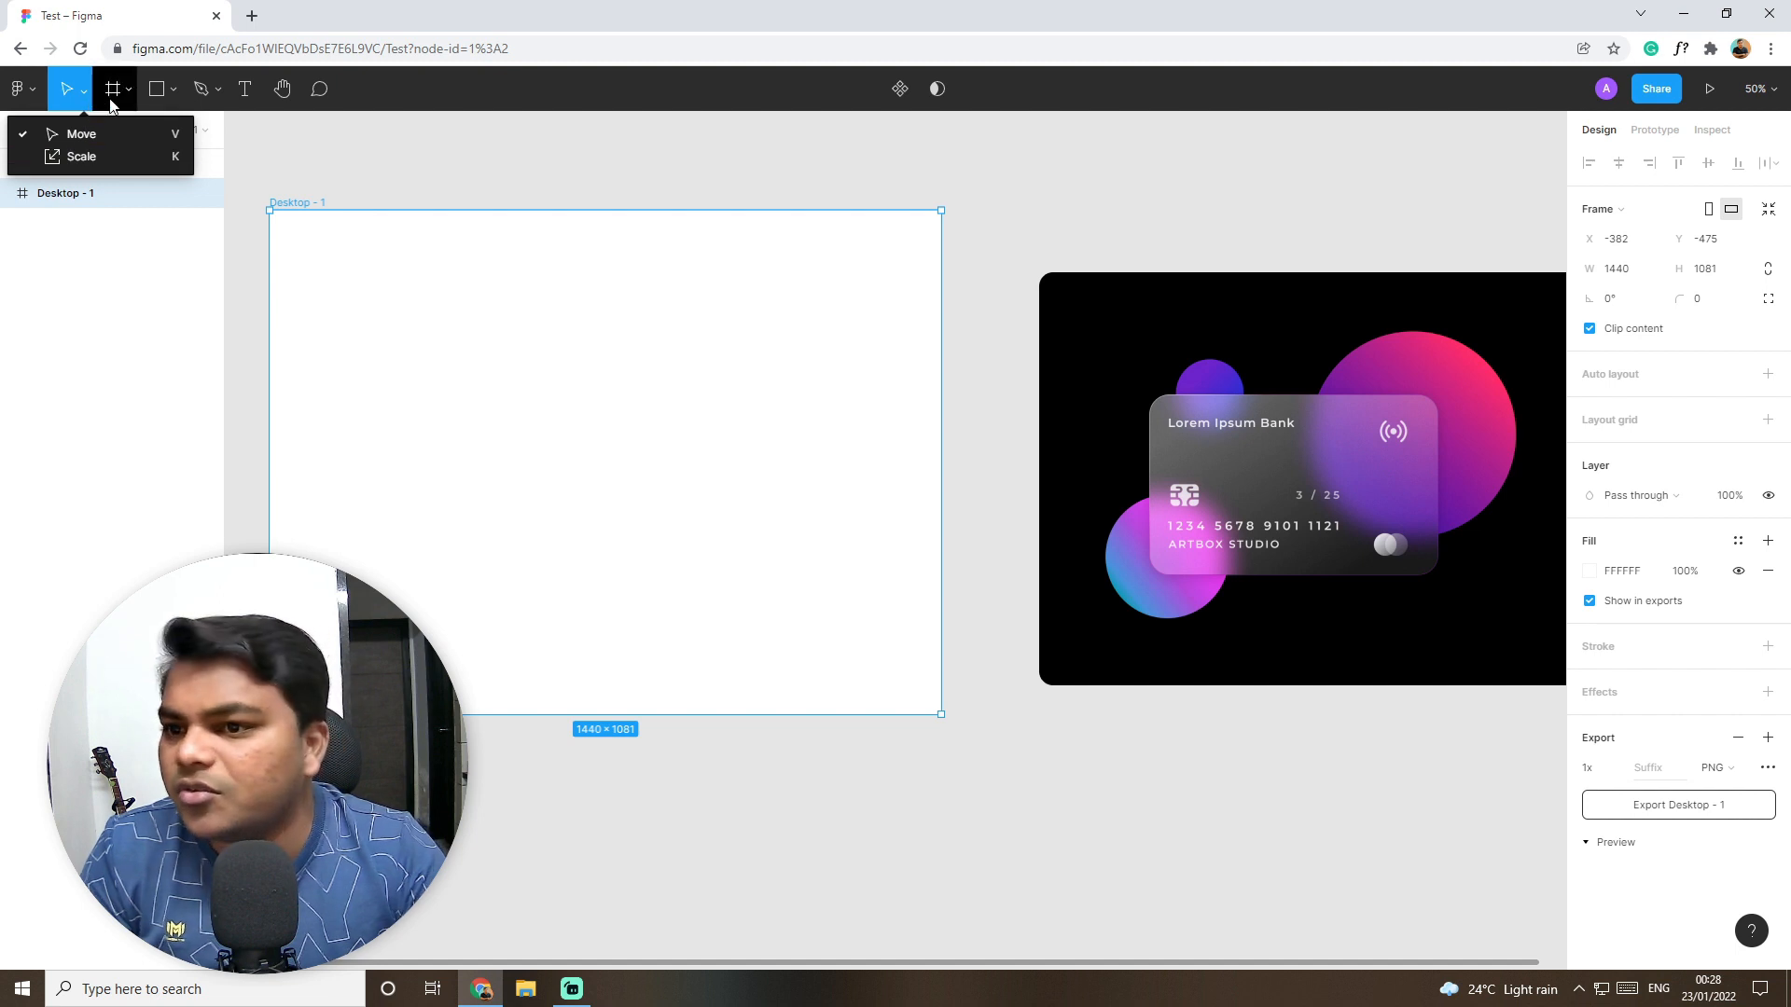
key(Escape)
key(Escape)
click(282, 89)
drag(926, 430, 851, 439)
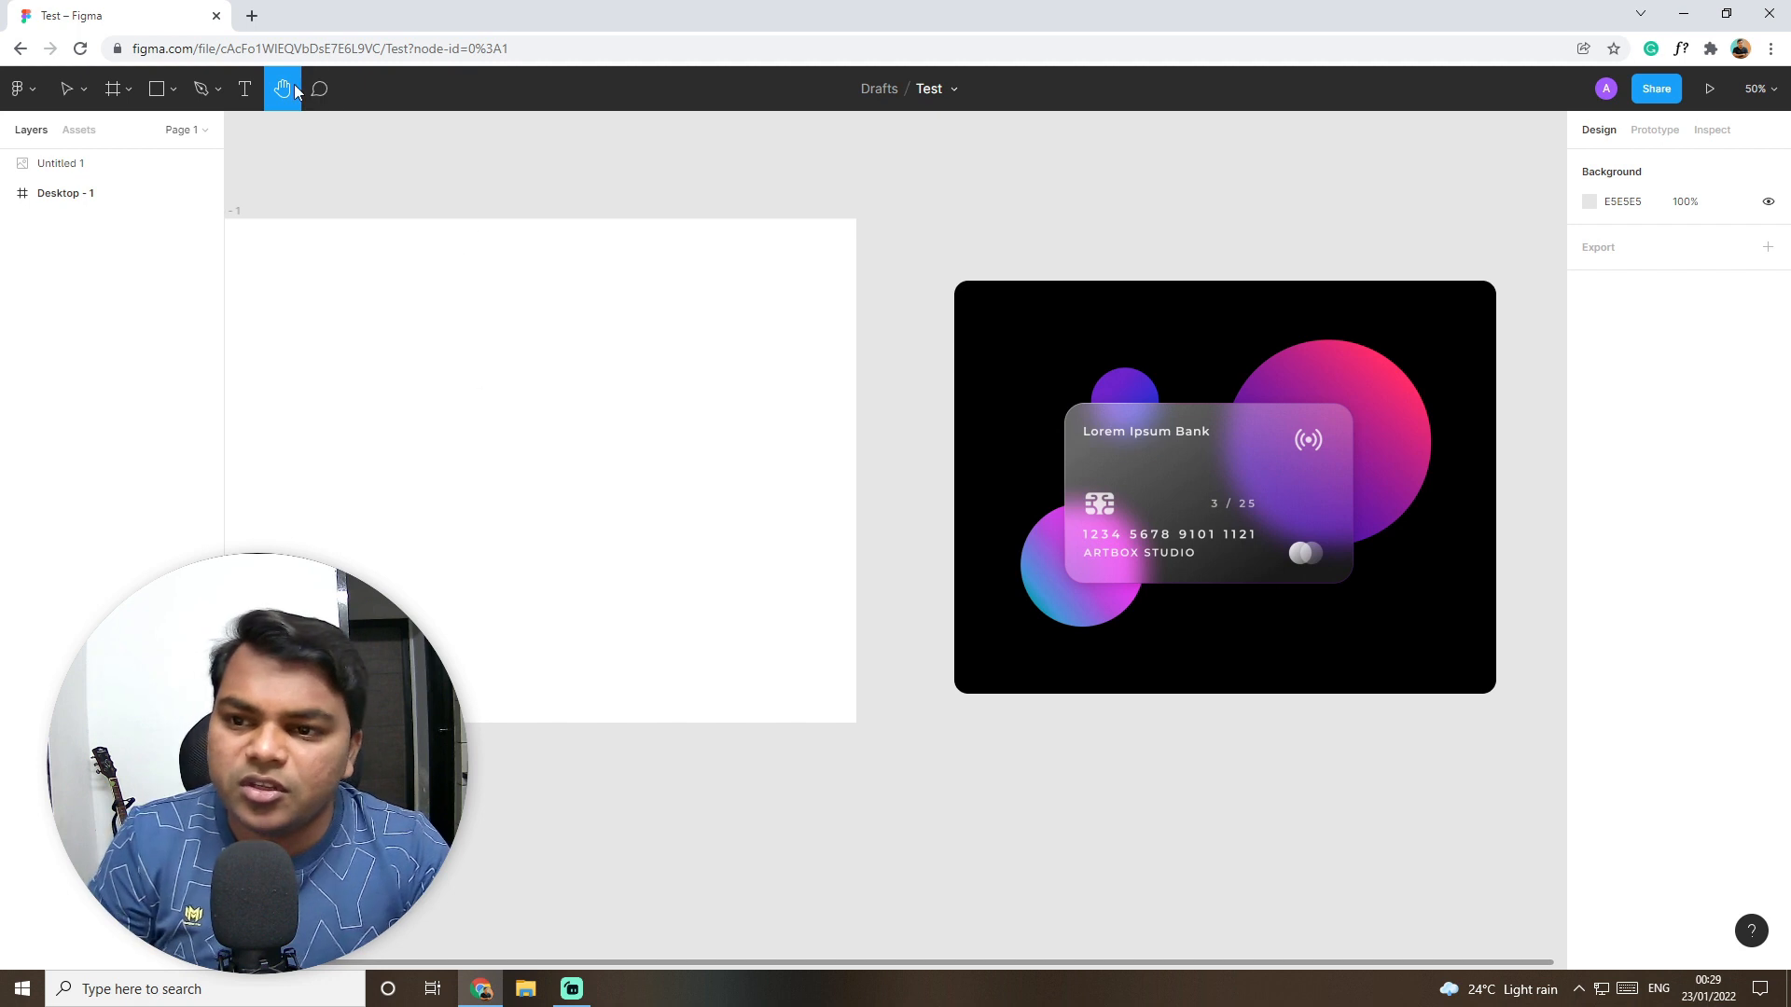
click(66, 88)
click(547, 240)
key(Escape)
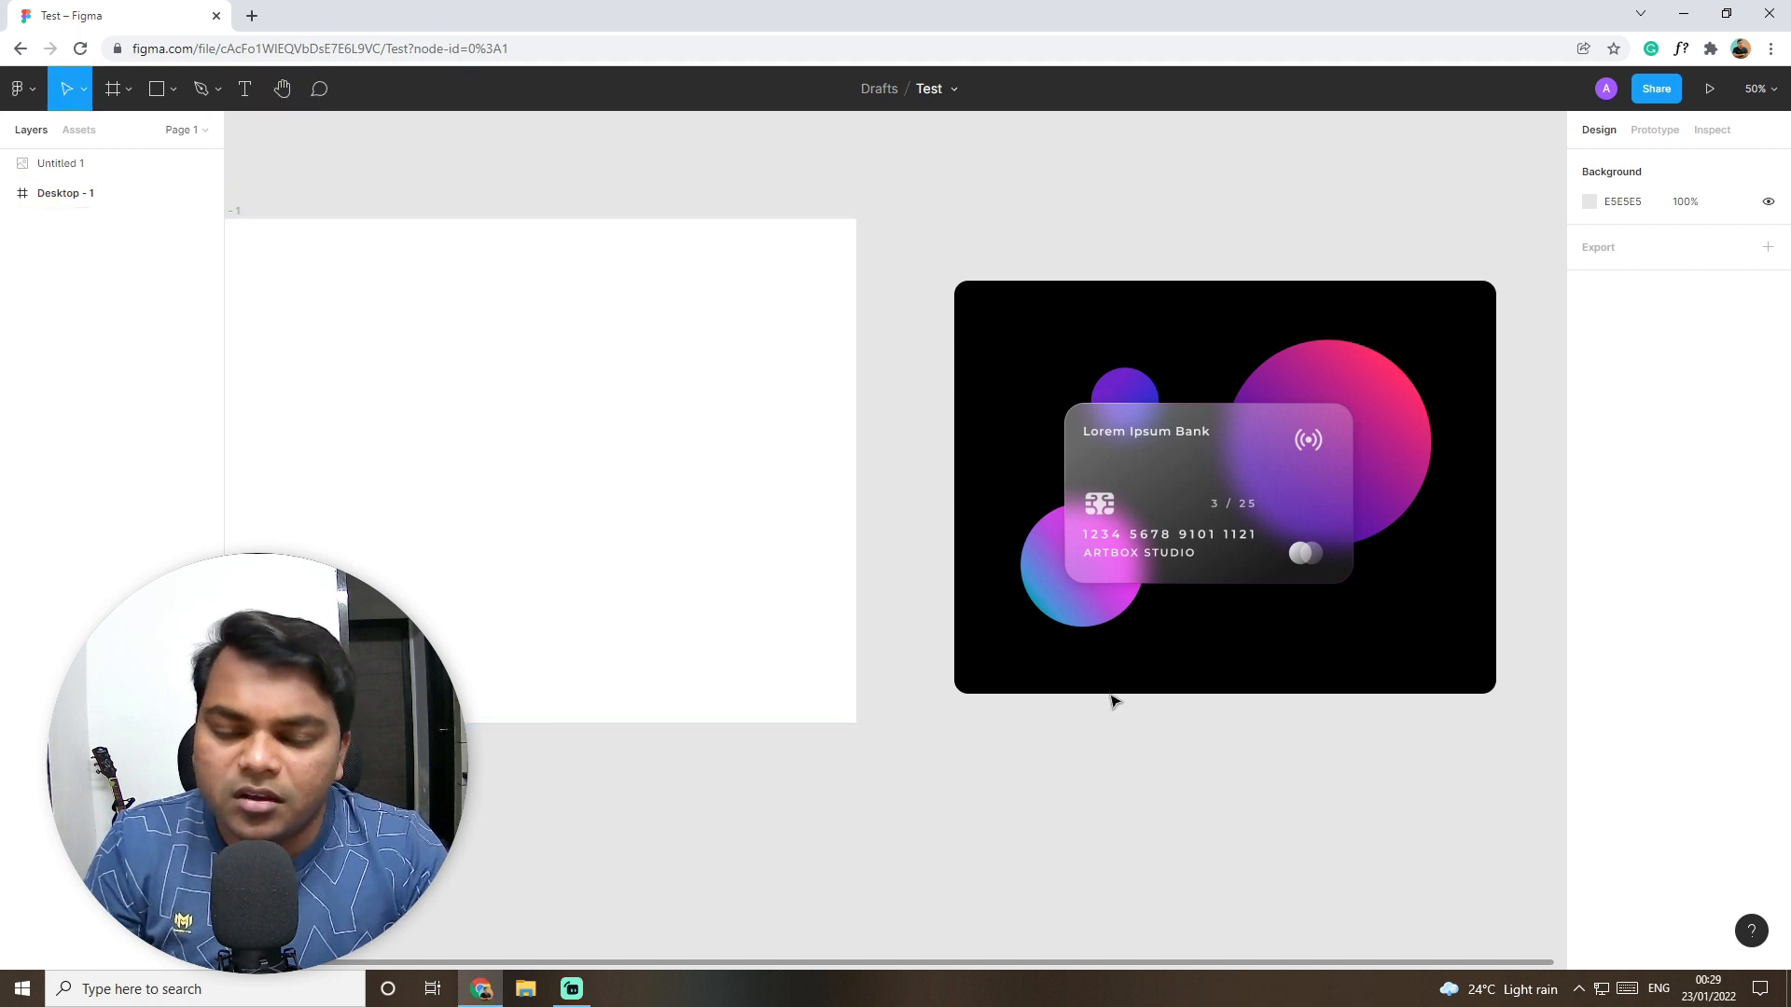
drag(980, 723, 1312, 772)
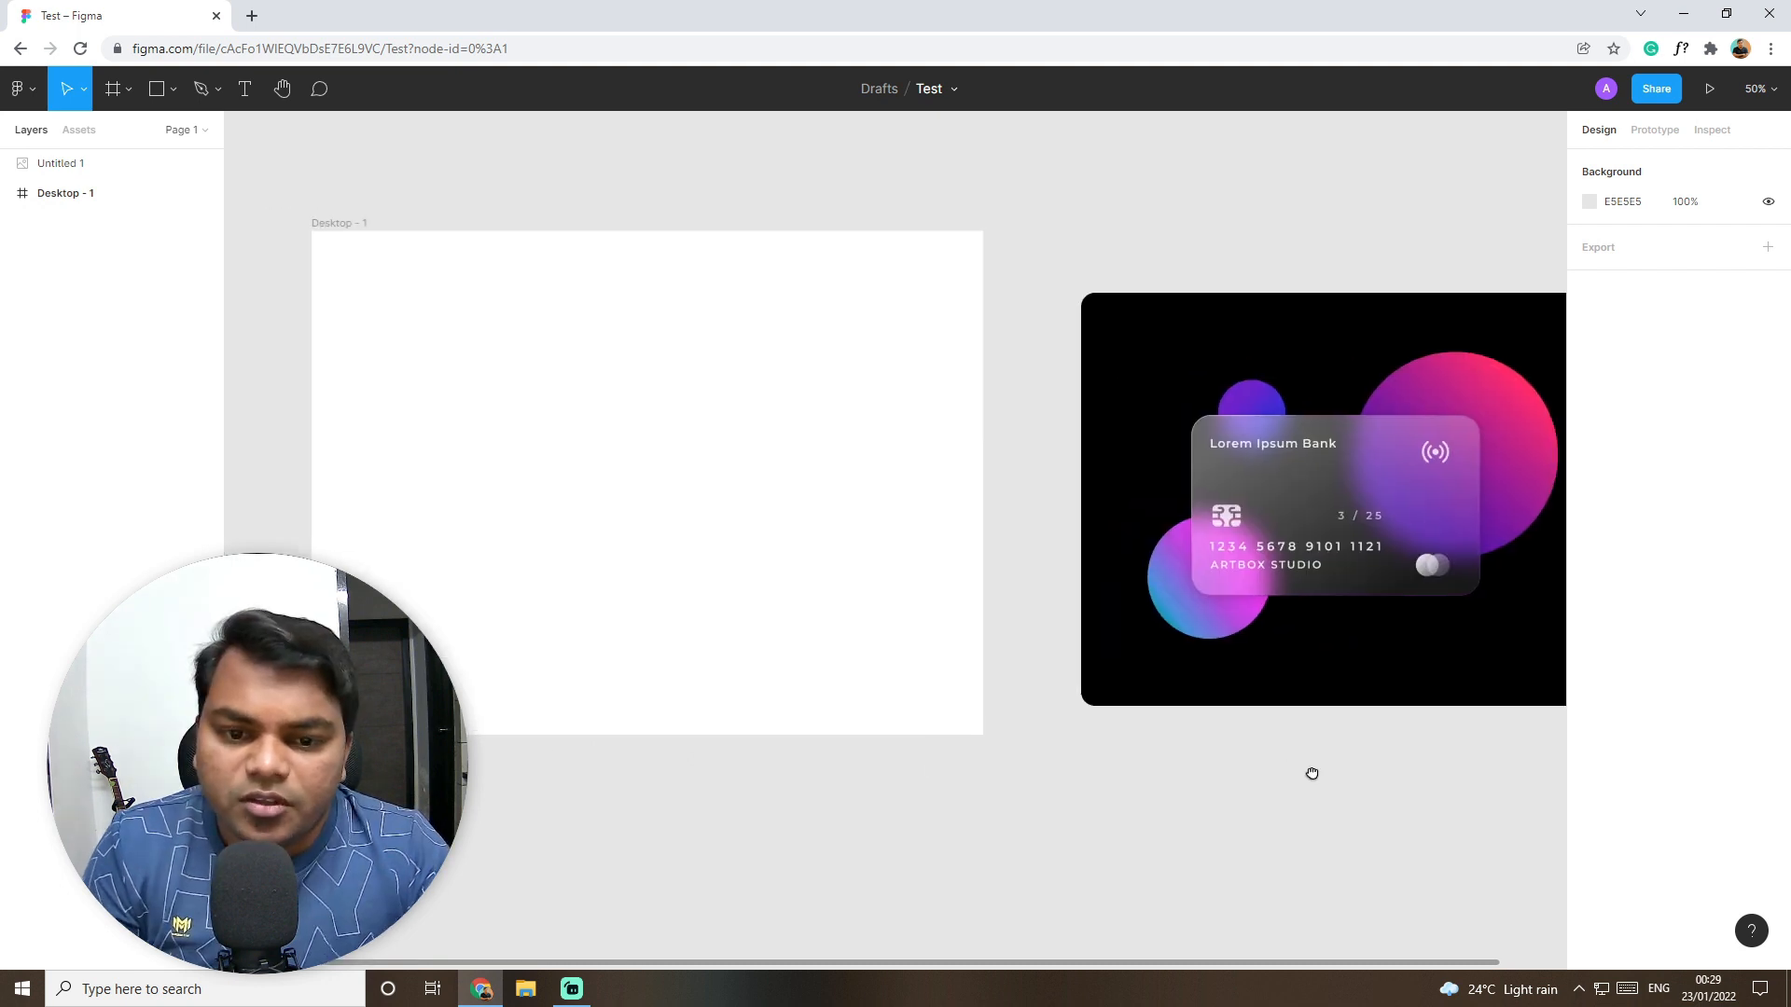
Step: Place the image inside the Desktop - 1 frame at X 0, Y 0, with a size of 1440 × 969
drag(1266, 475, 667, 410)
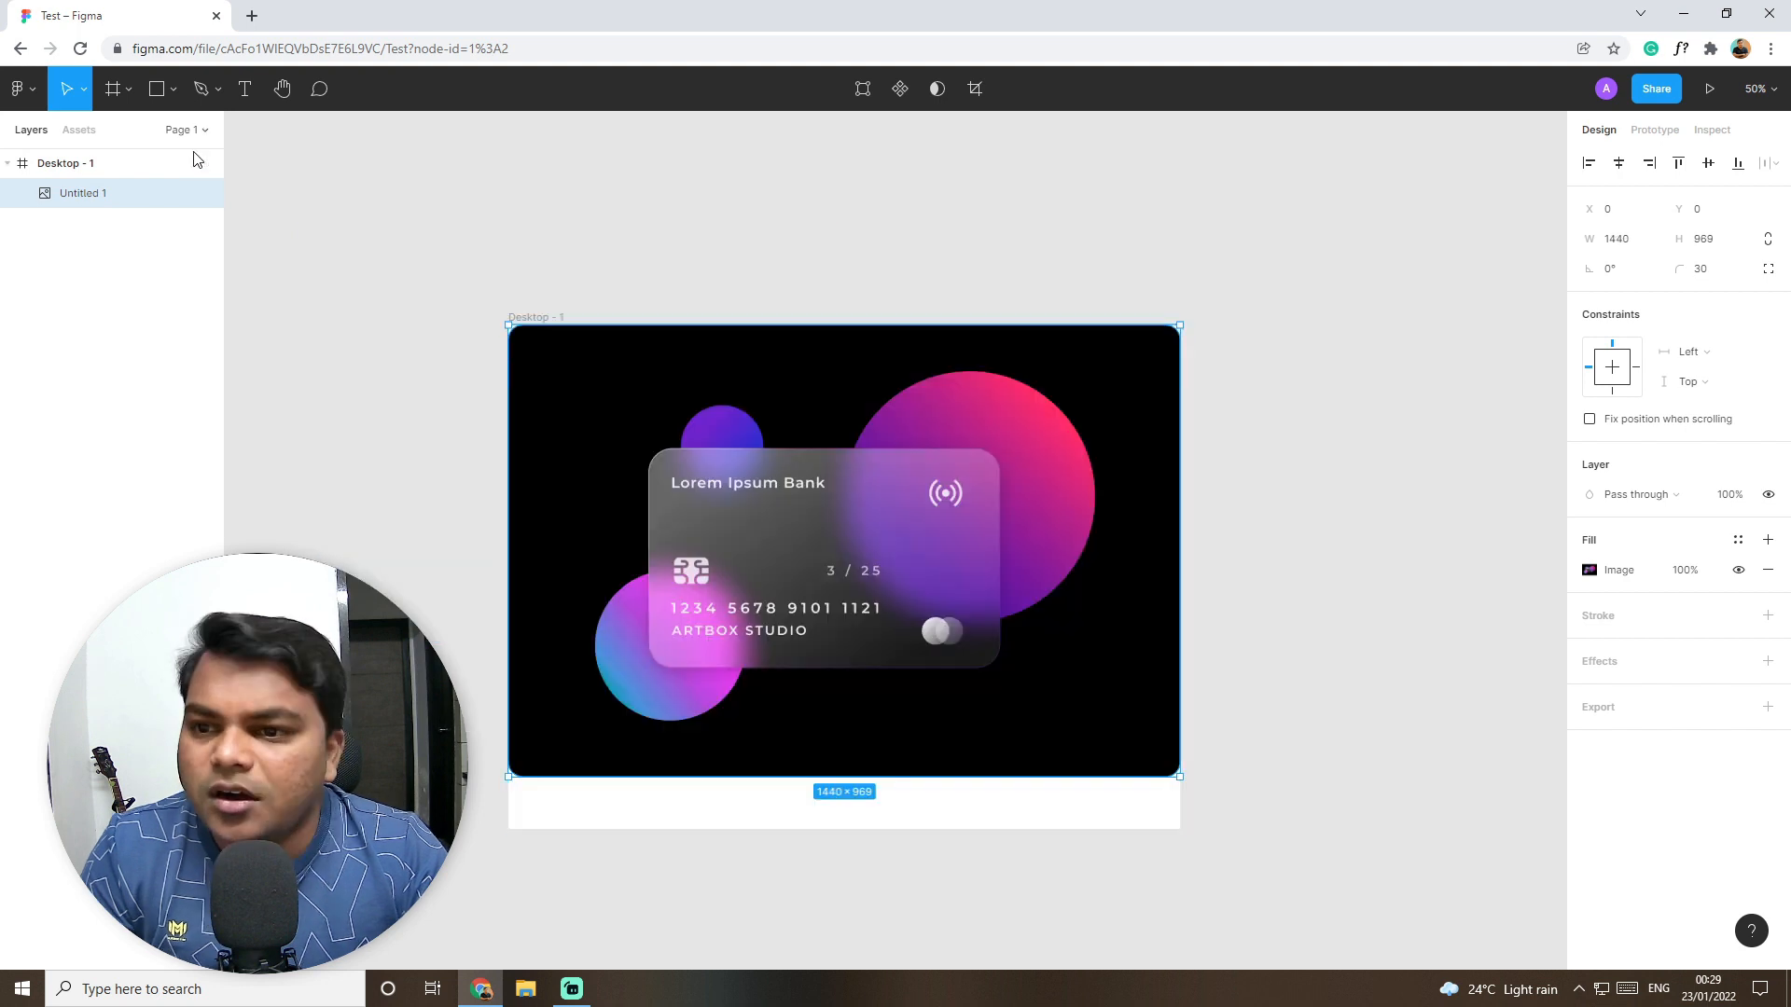
Step: Draw a closed five-sided outline of about 944 × 886 with the Pen tool on the empty canvas beside the desktop frame
click(213, 90)
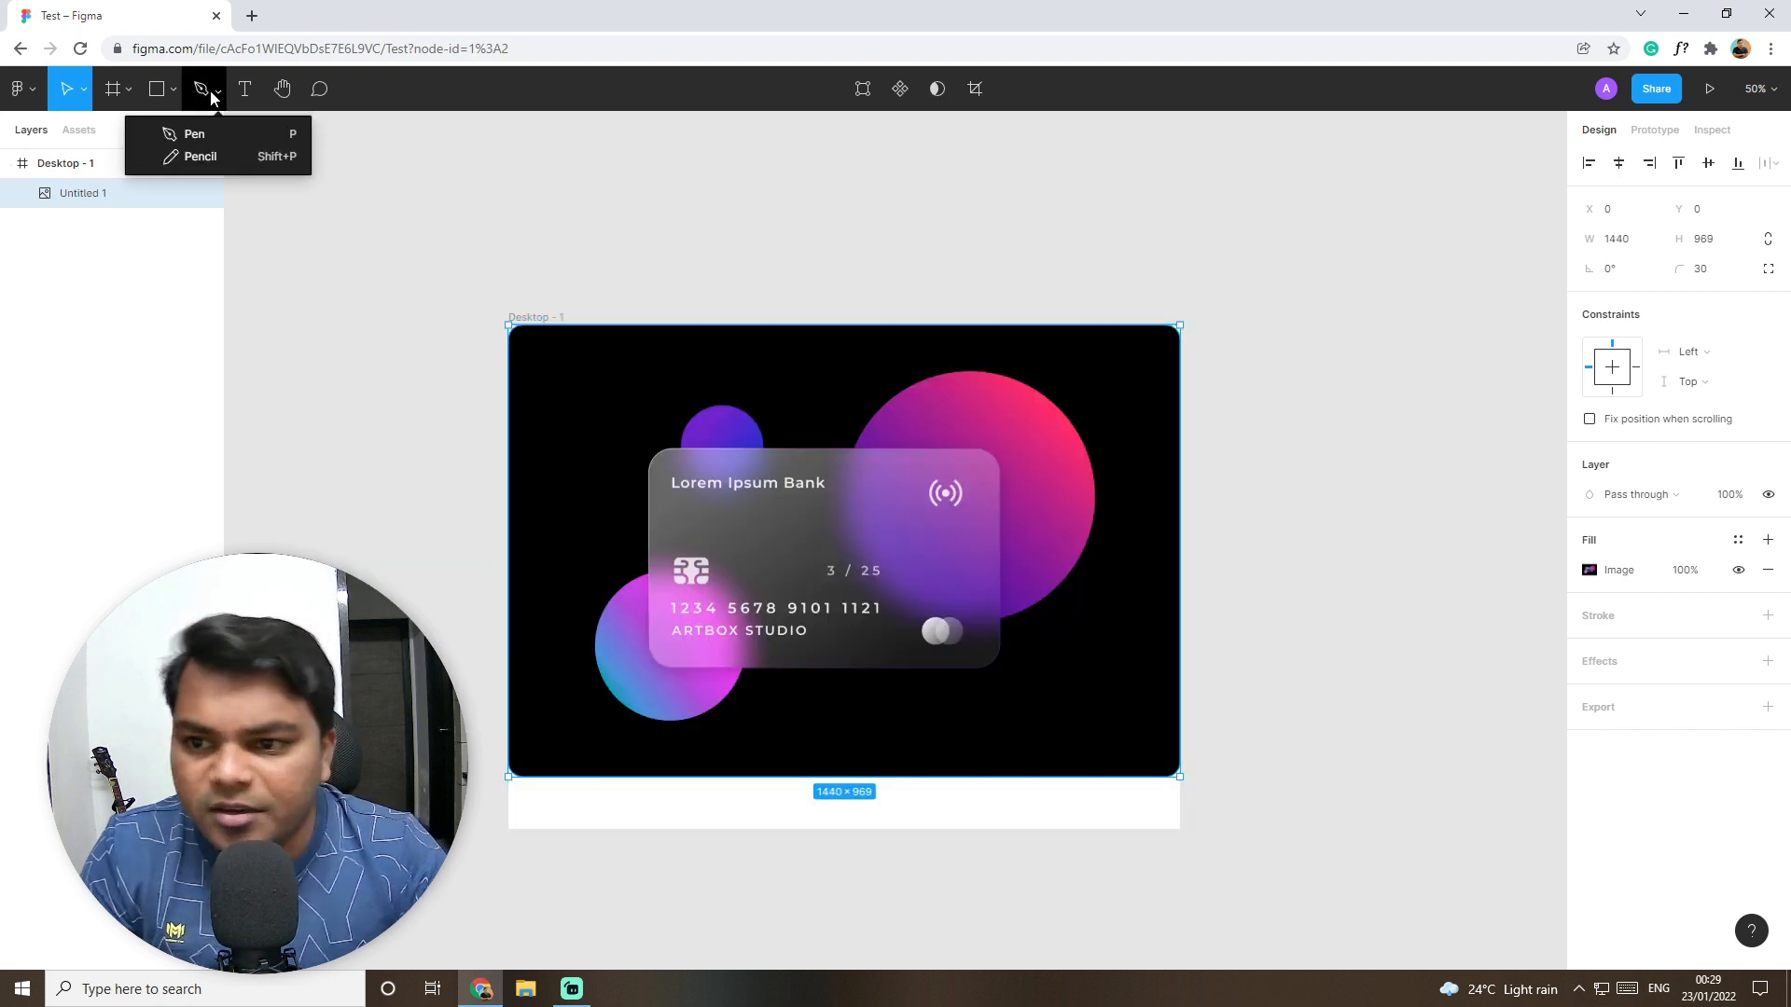
drag(1292, 613, 565, 563)
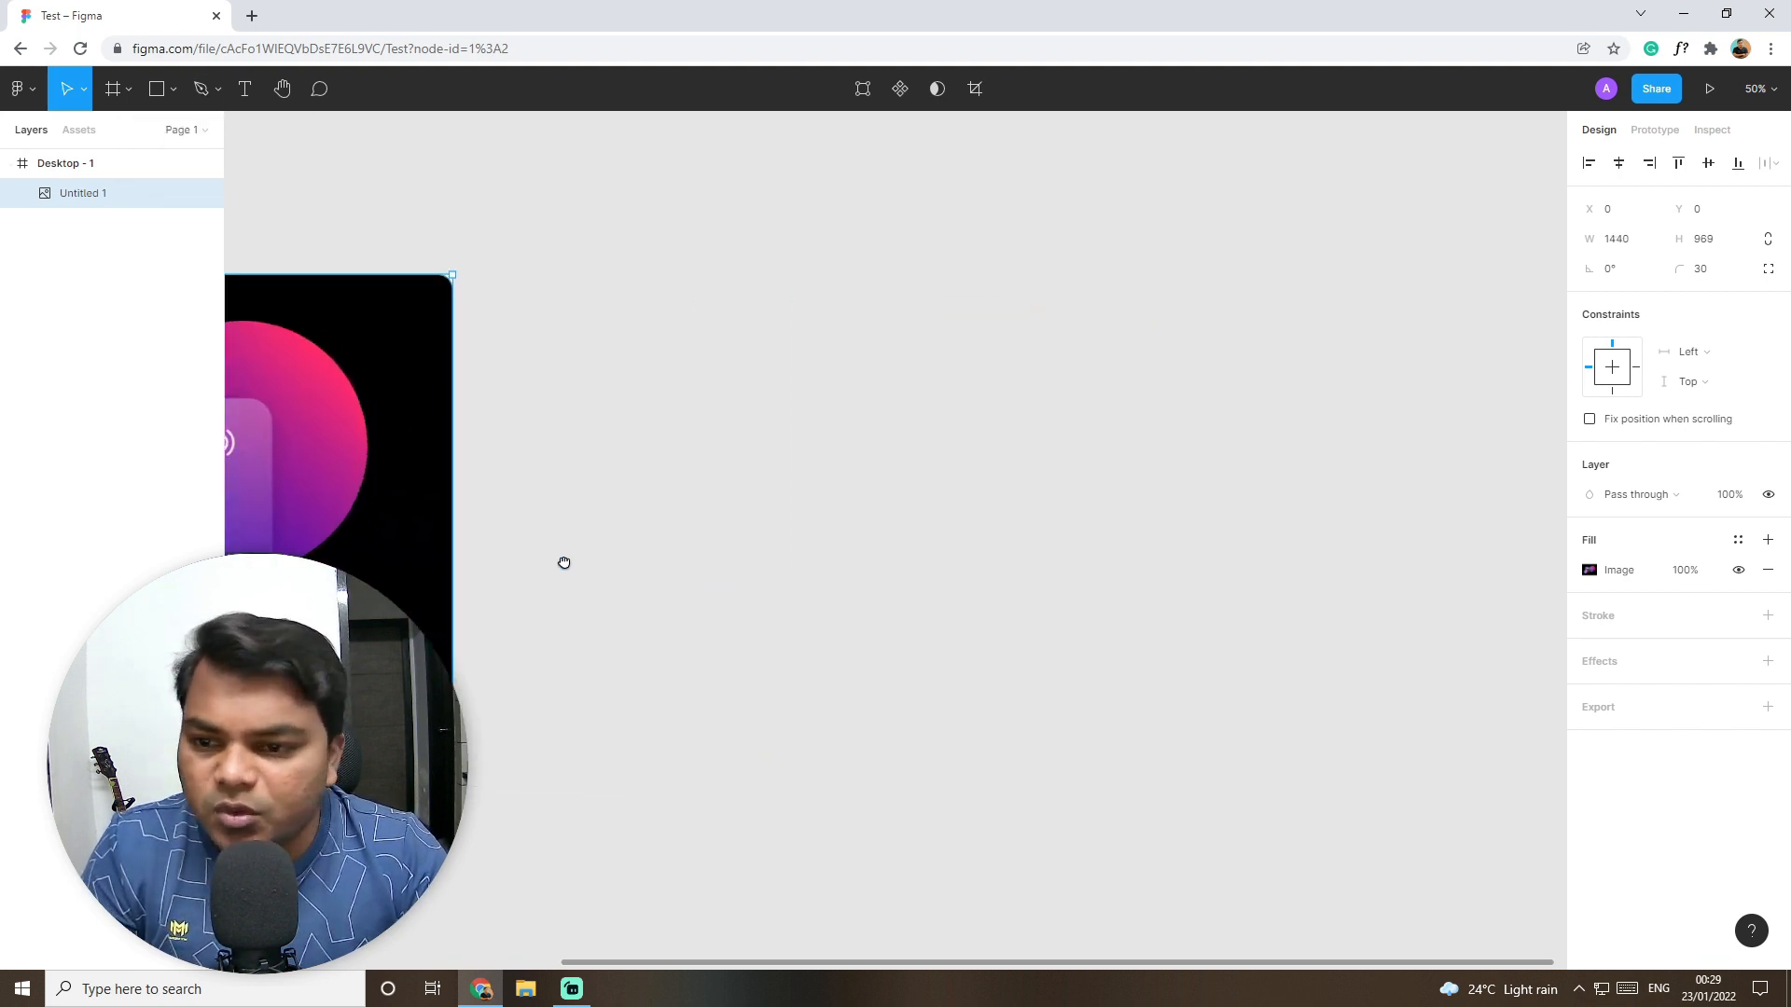
click(174, 89)
click(215, 93)
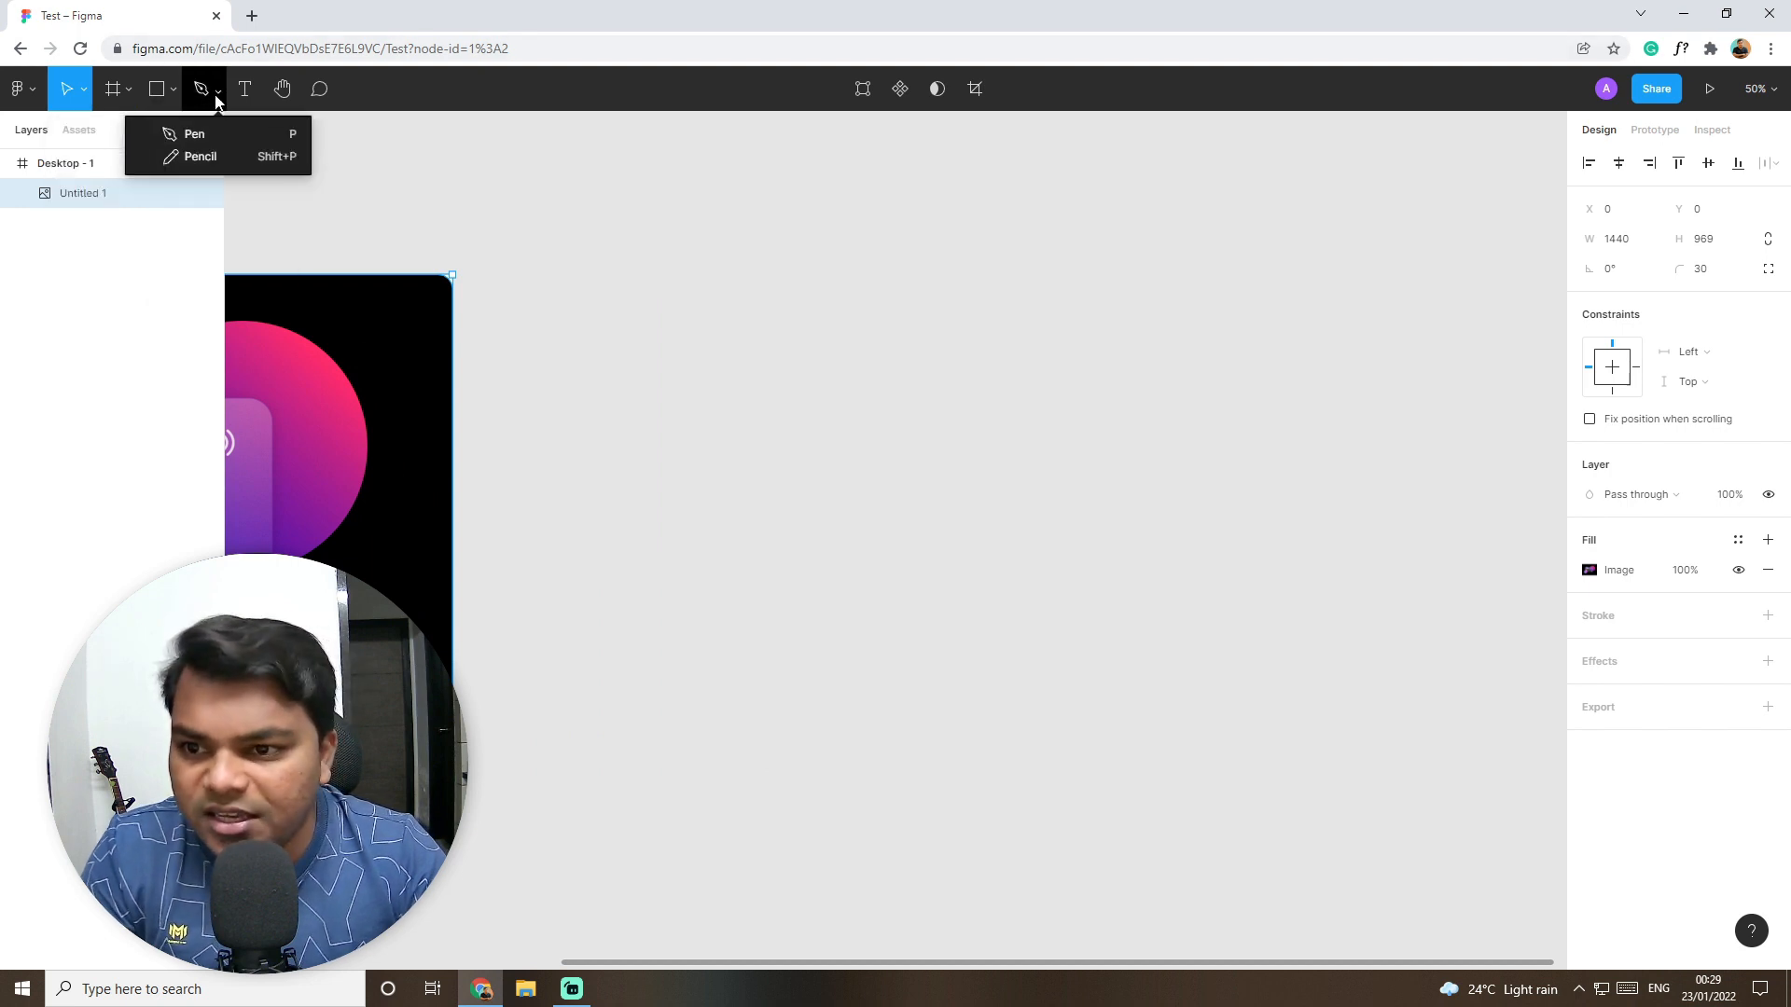
click(211, 136)
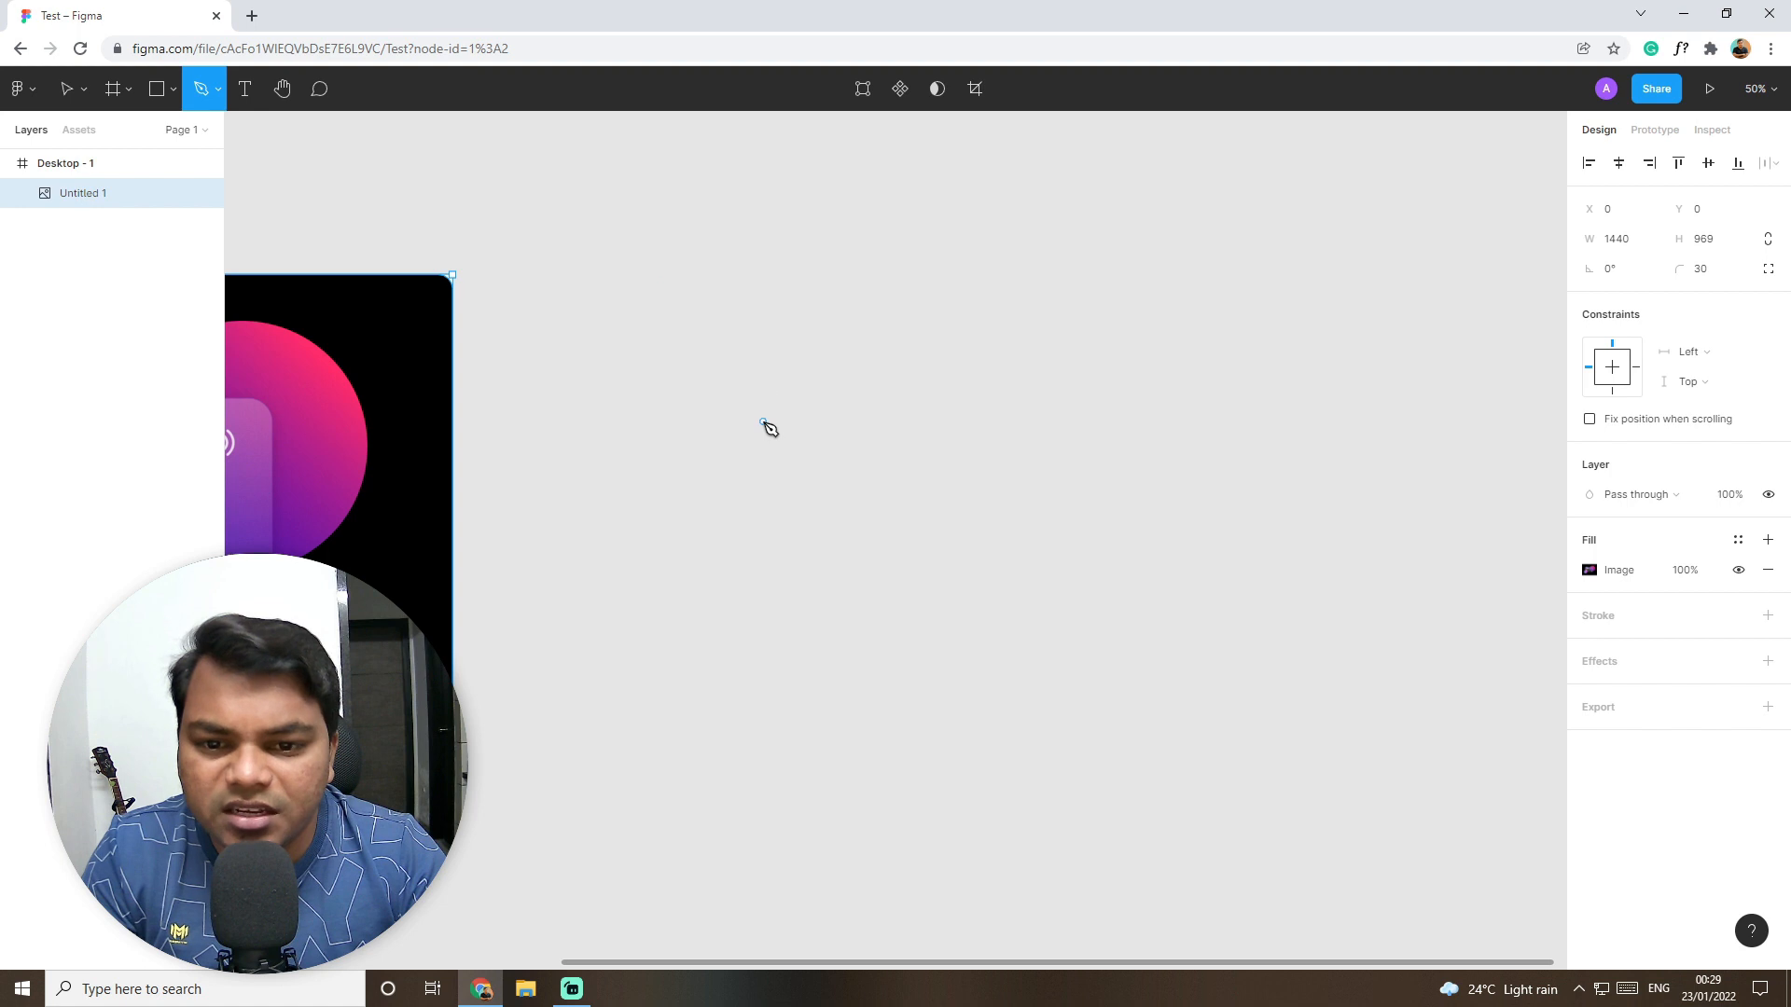
click(763, 421)
click(931, 285)
click(1203, 470)
click(1077, 698)
click(826, 648)
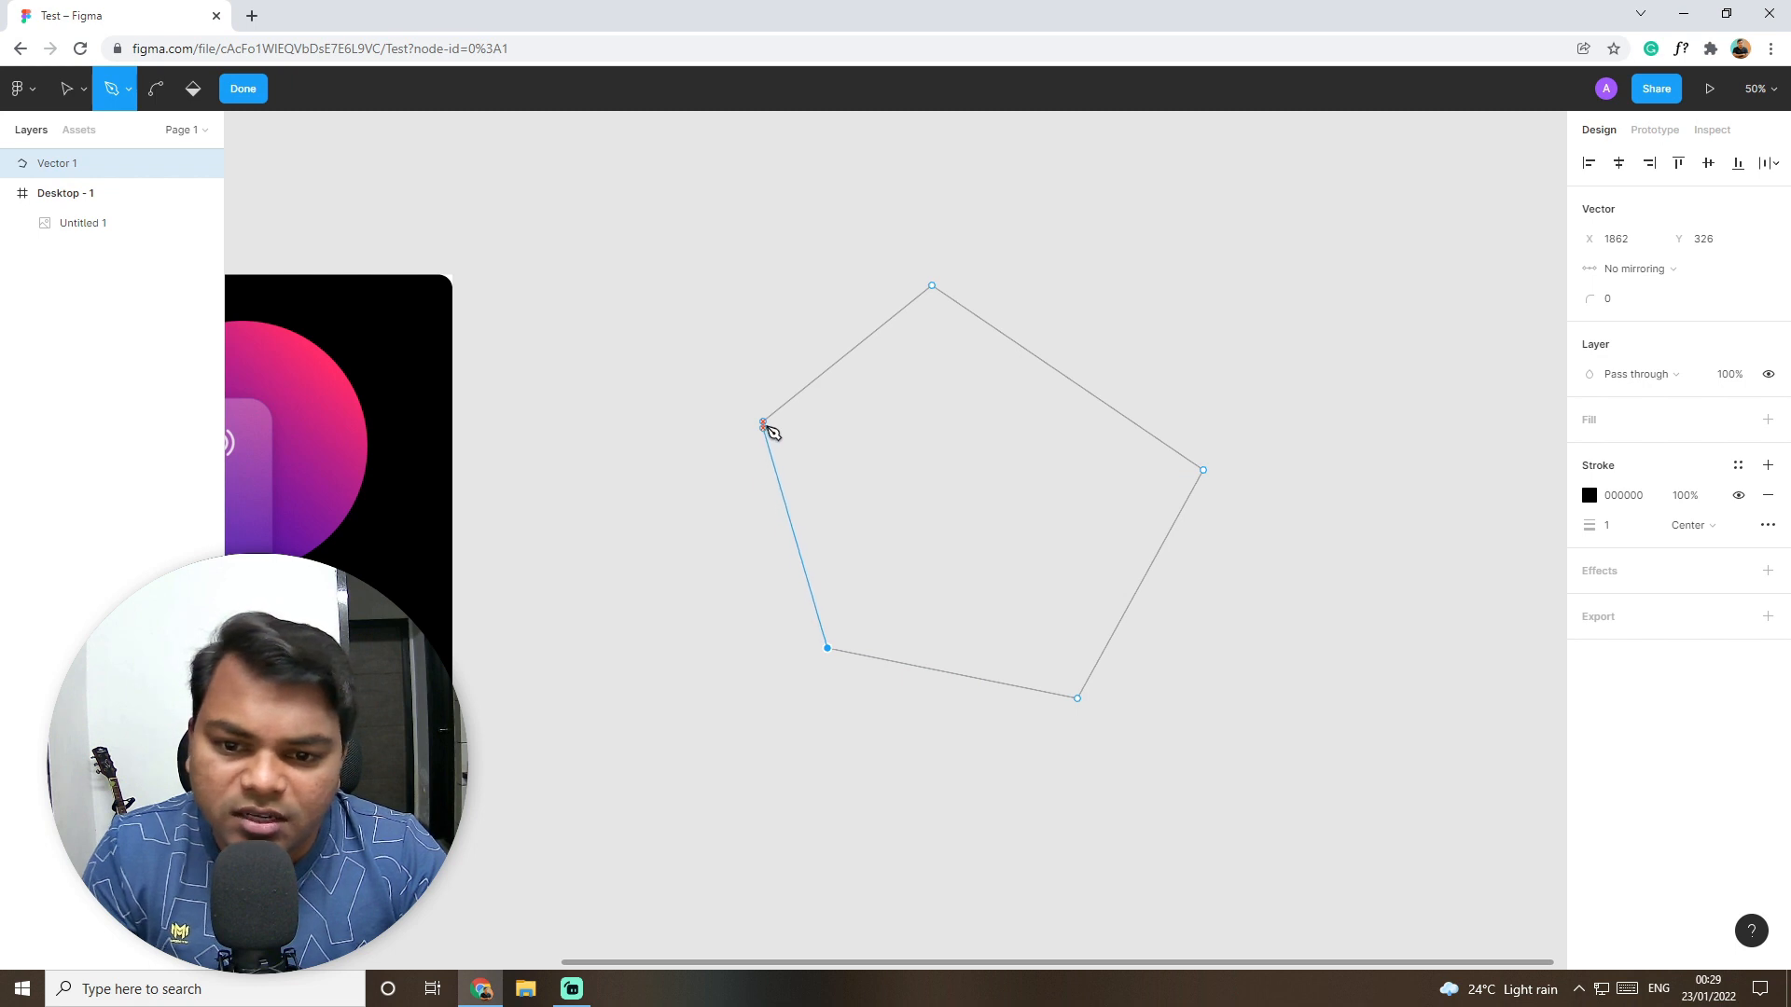
click(765, 422)
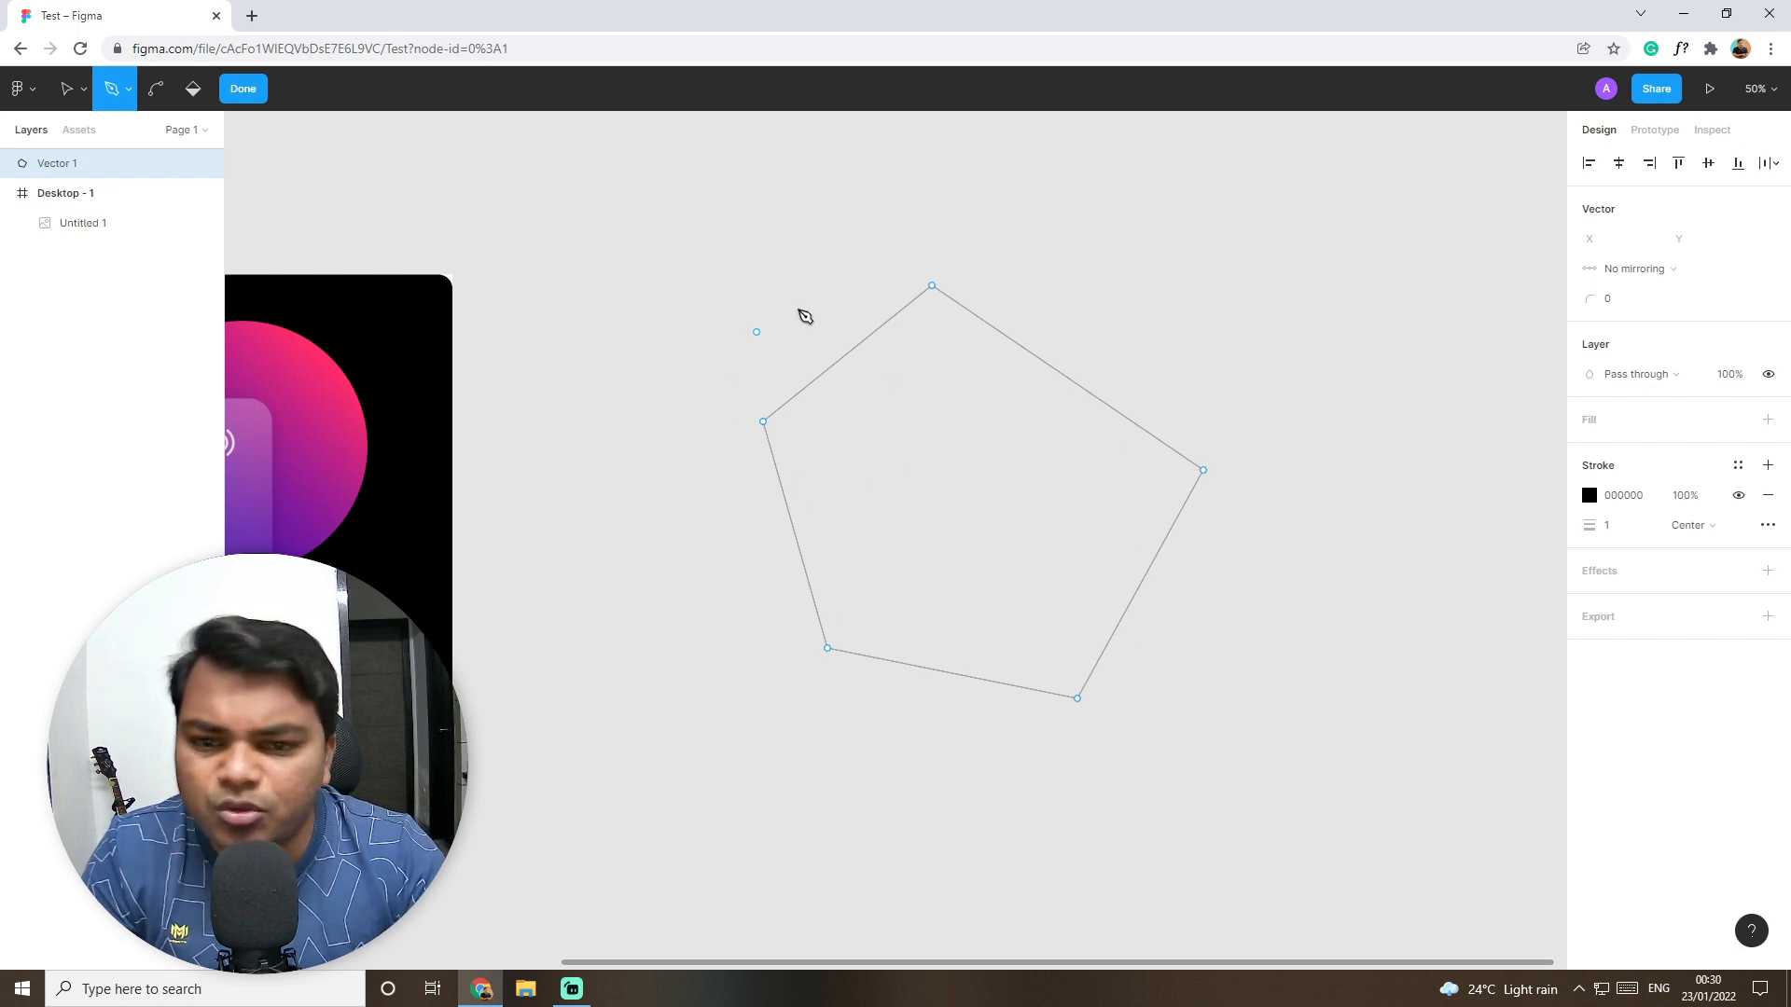
click(246, 90)
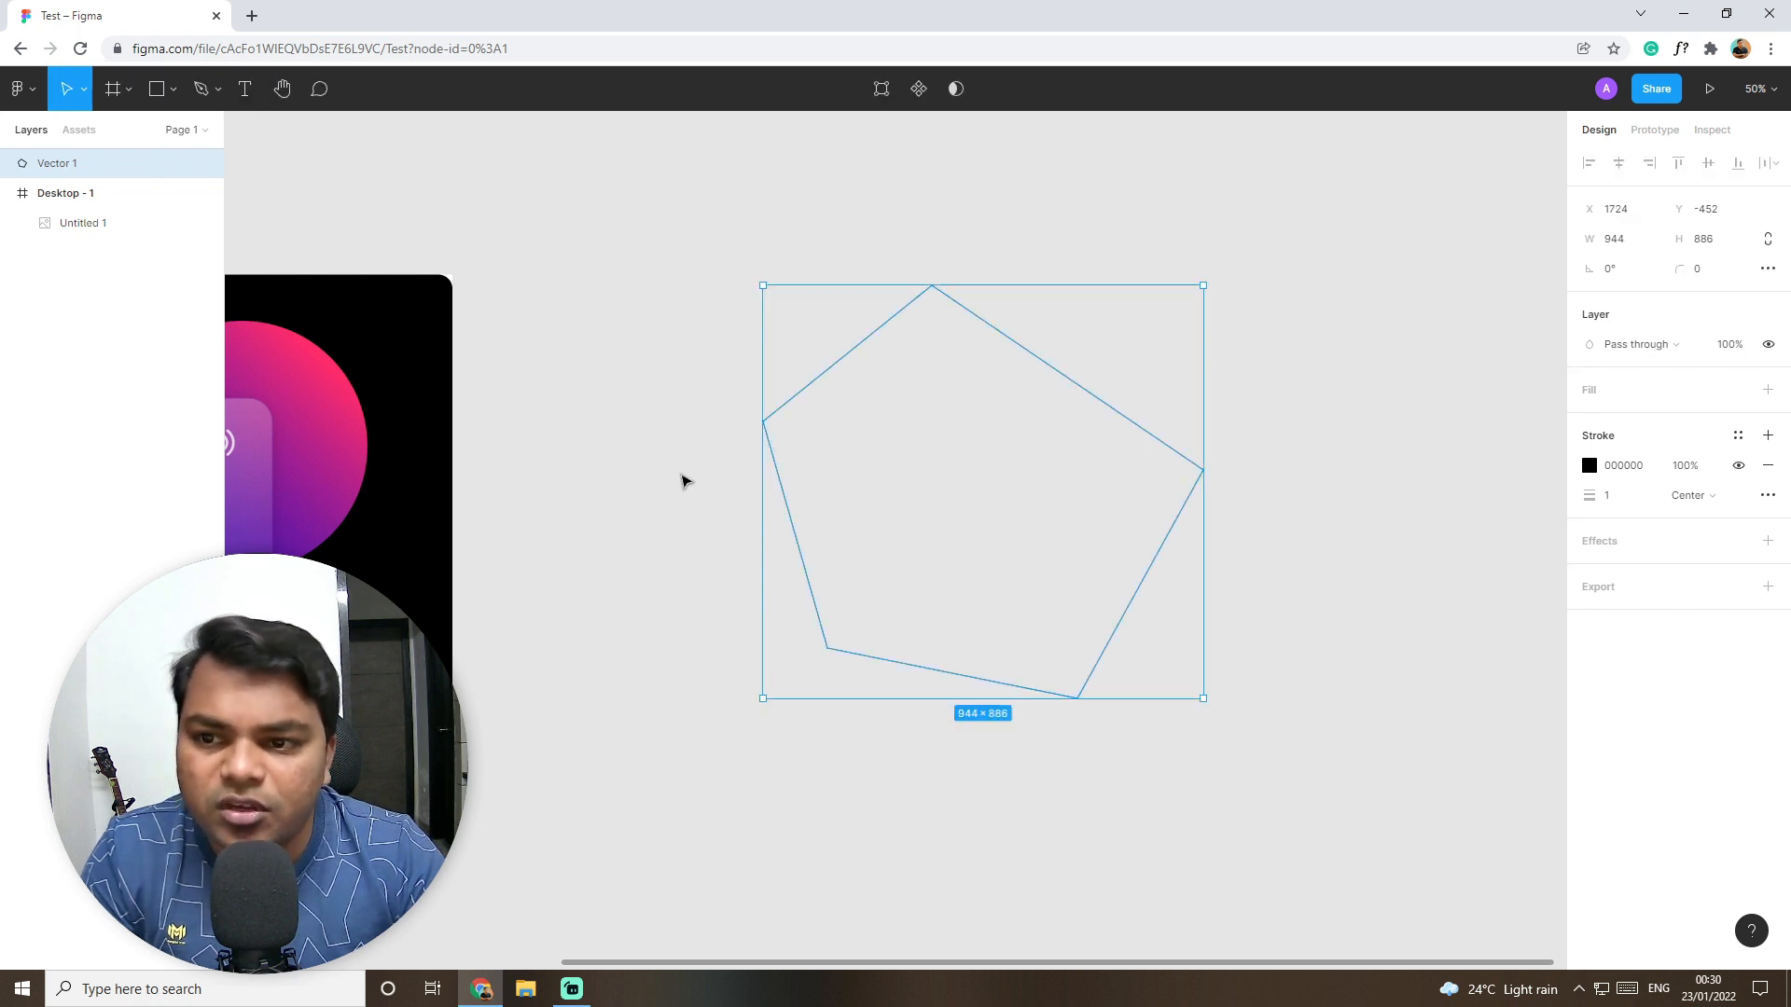
Step: Practise leaving and re-entering vector edit mode on the five-sided outline, ending with its points open for editing
click(1493, 401)
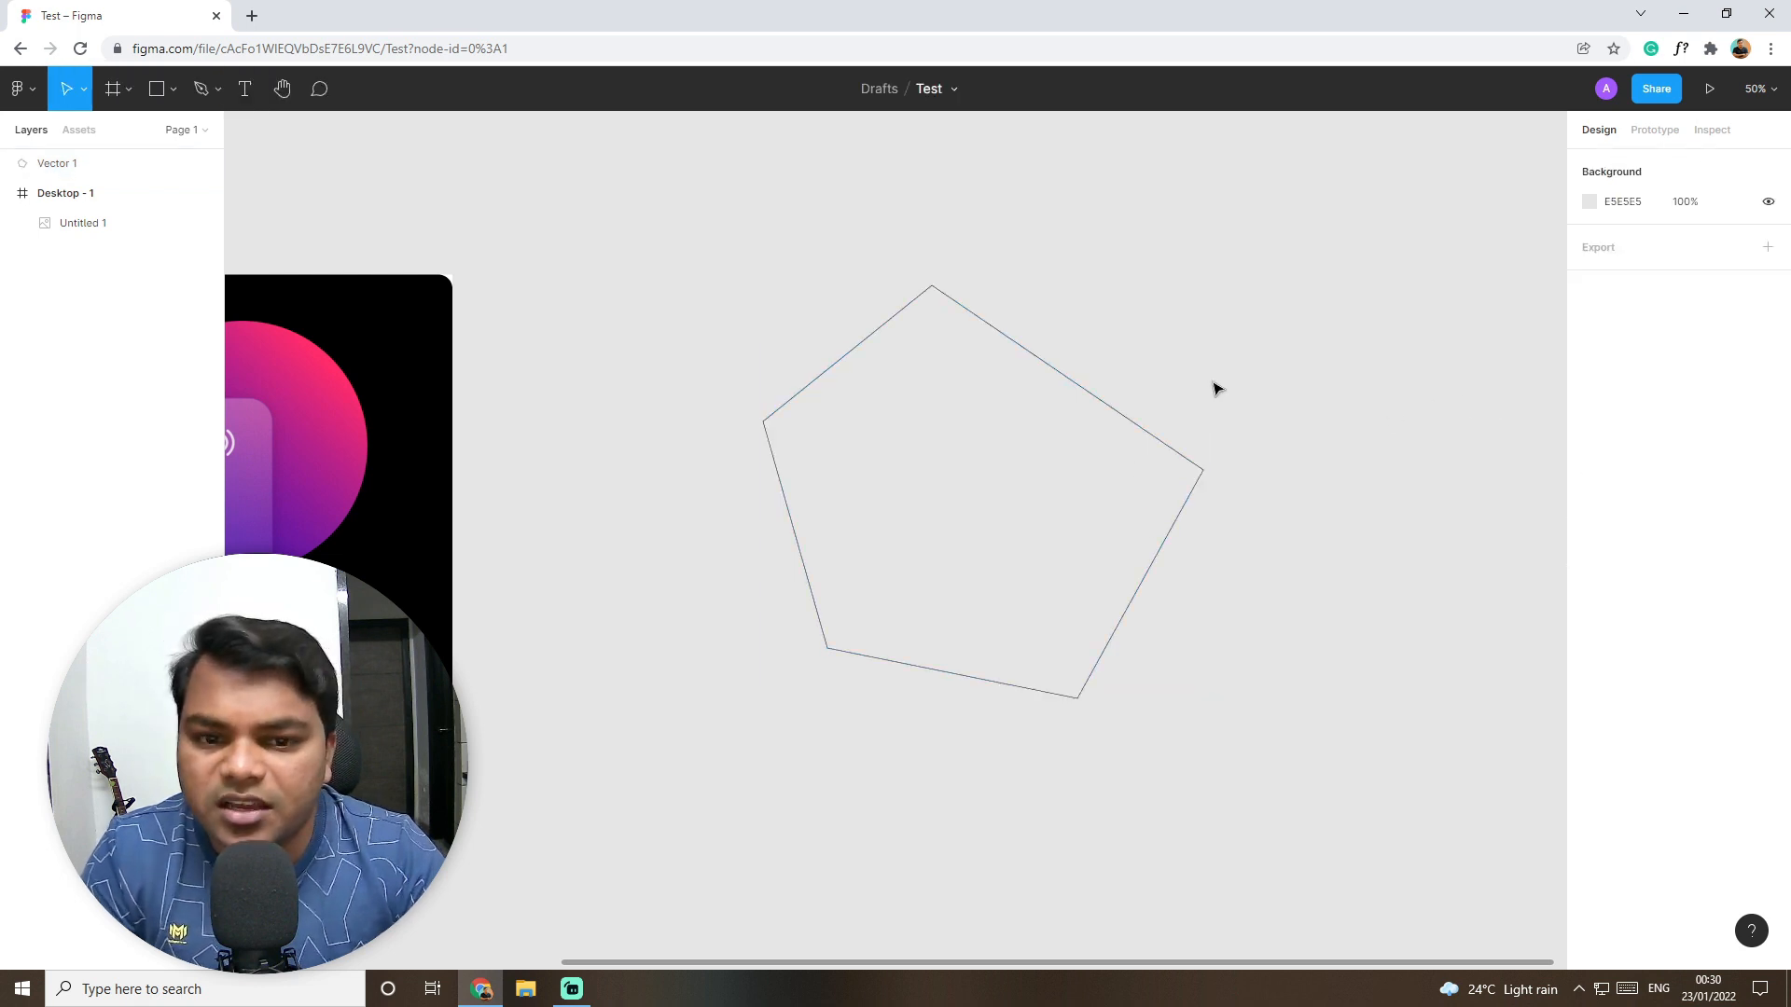
double_click(1092, 393)
click(247, 89)
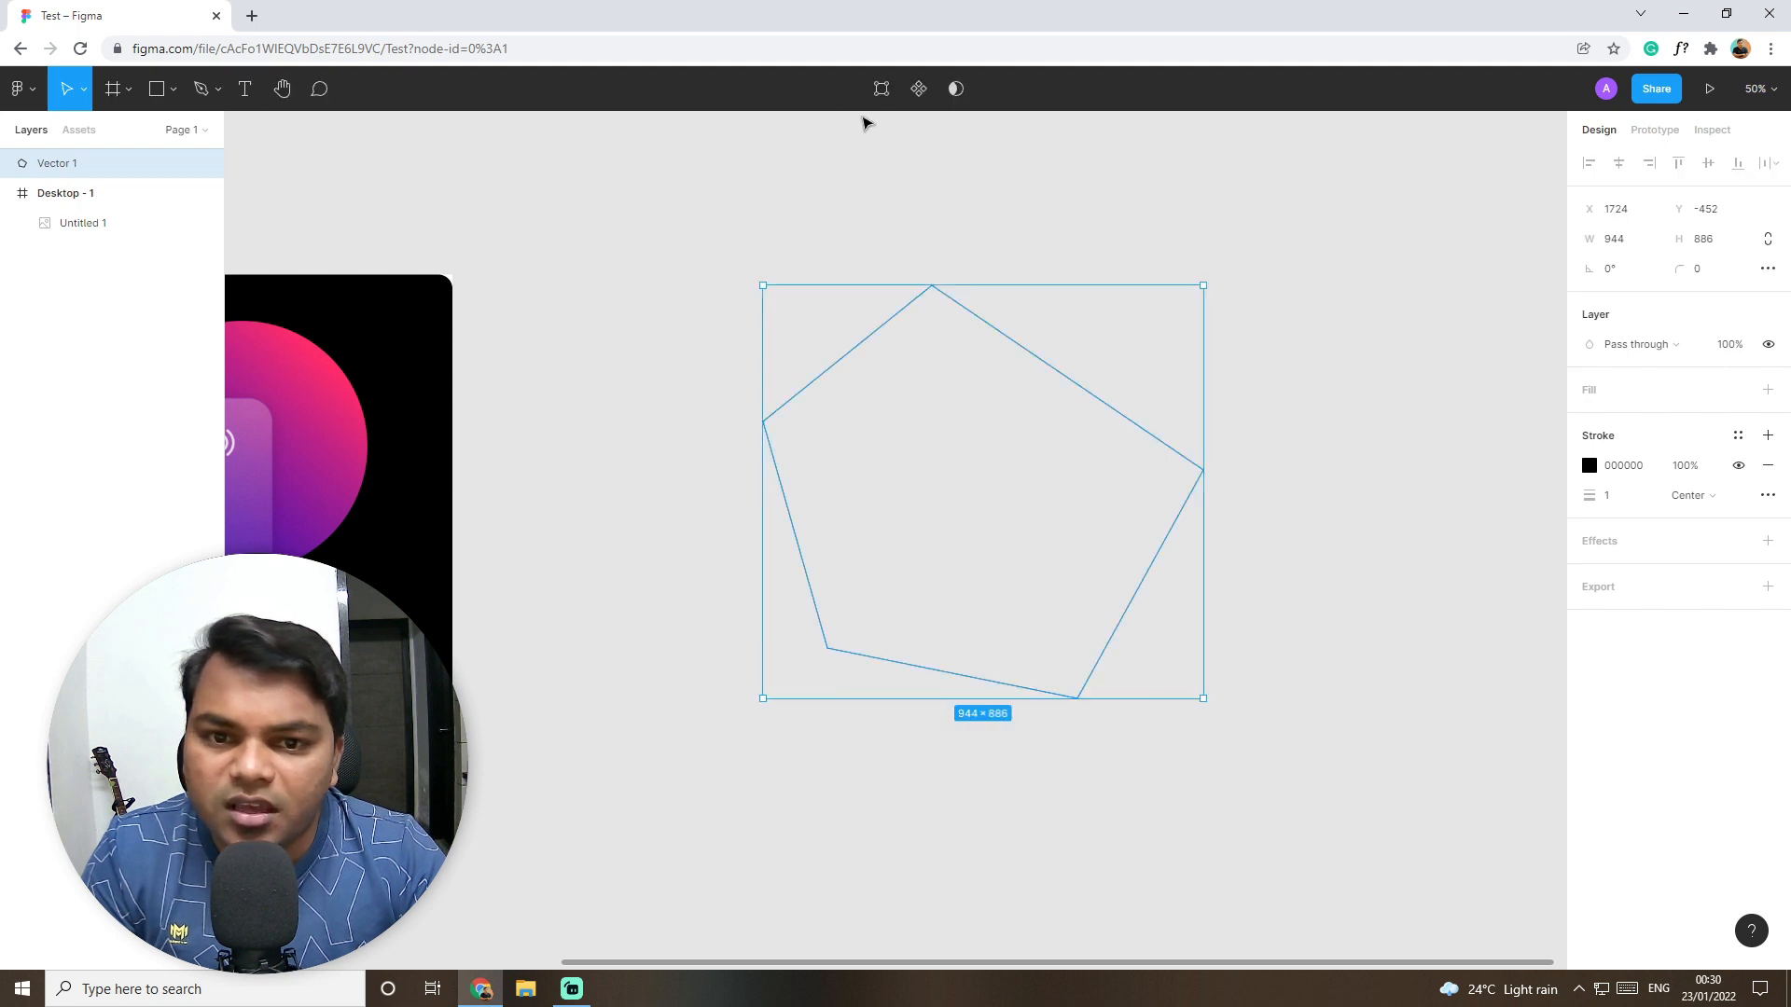
click(881, 90)
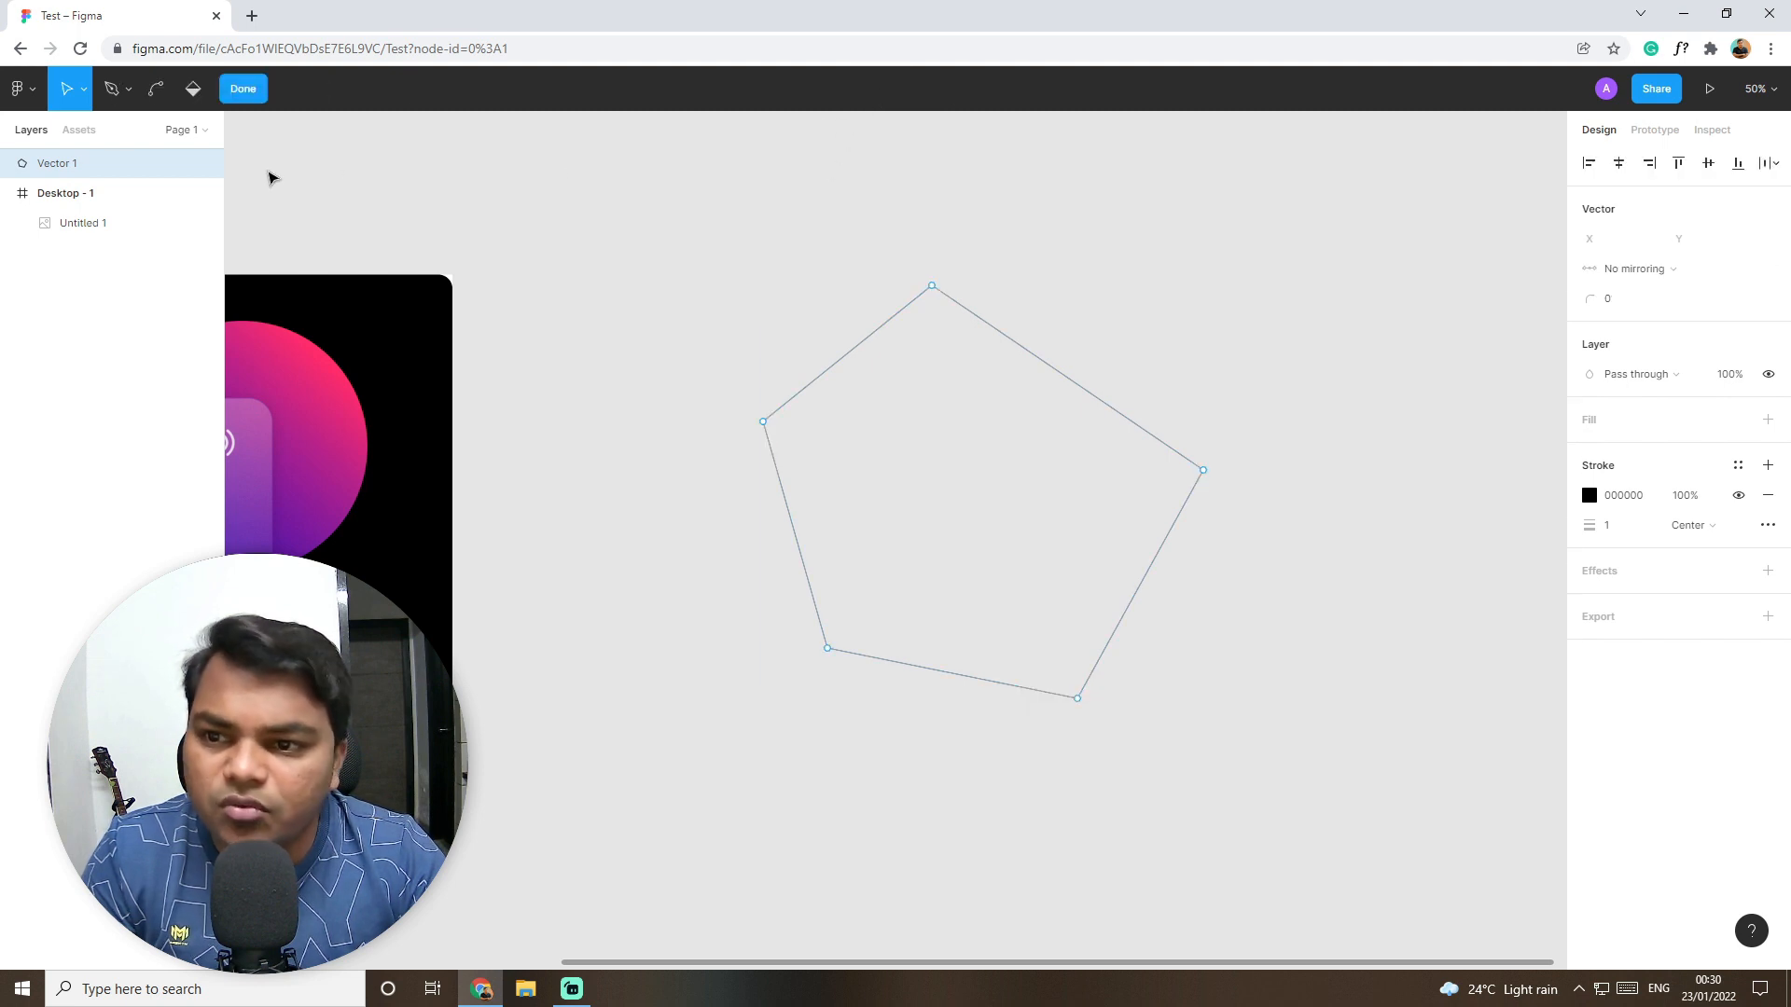
Step: Bend the outline's upper and right corners into smooth curves with the Bend tool, and try curving the left corner before resetting it
click(155, 89)
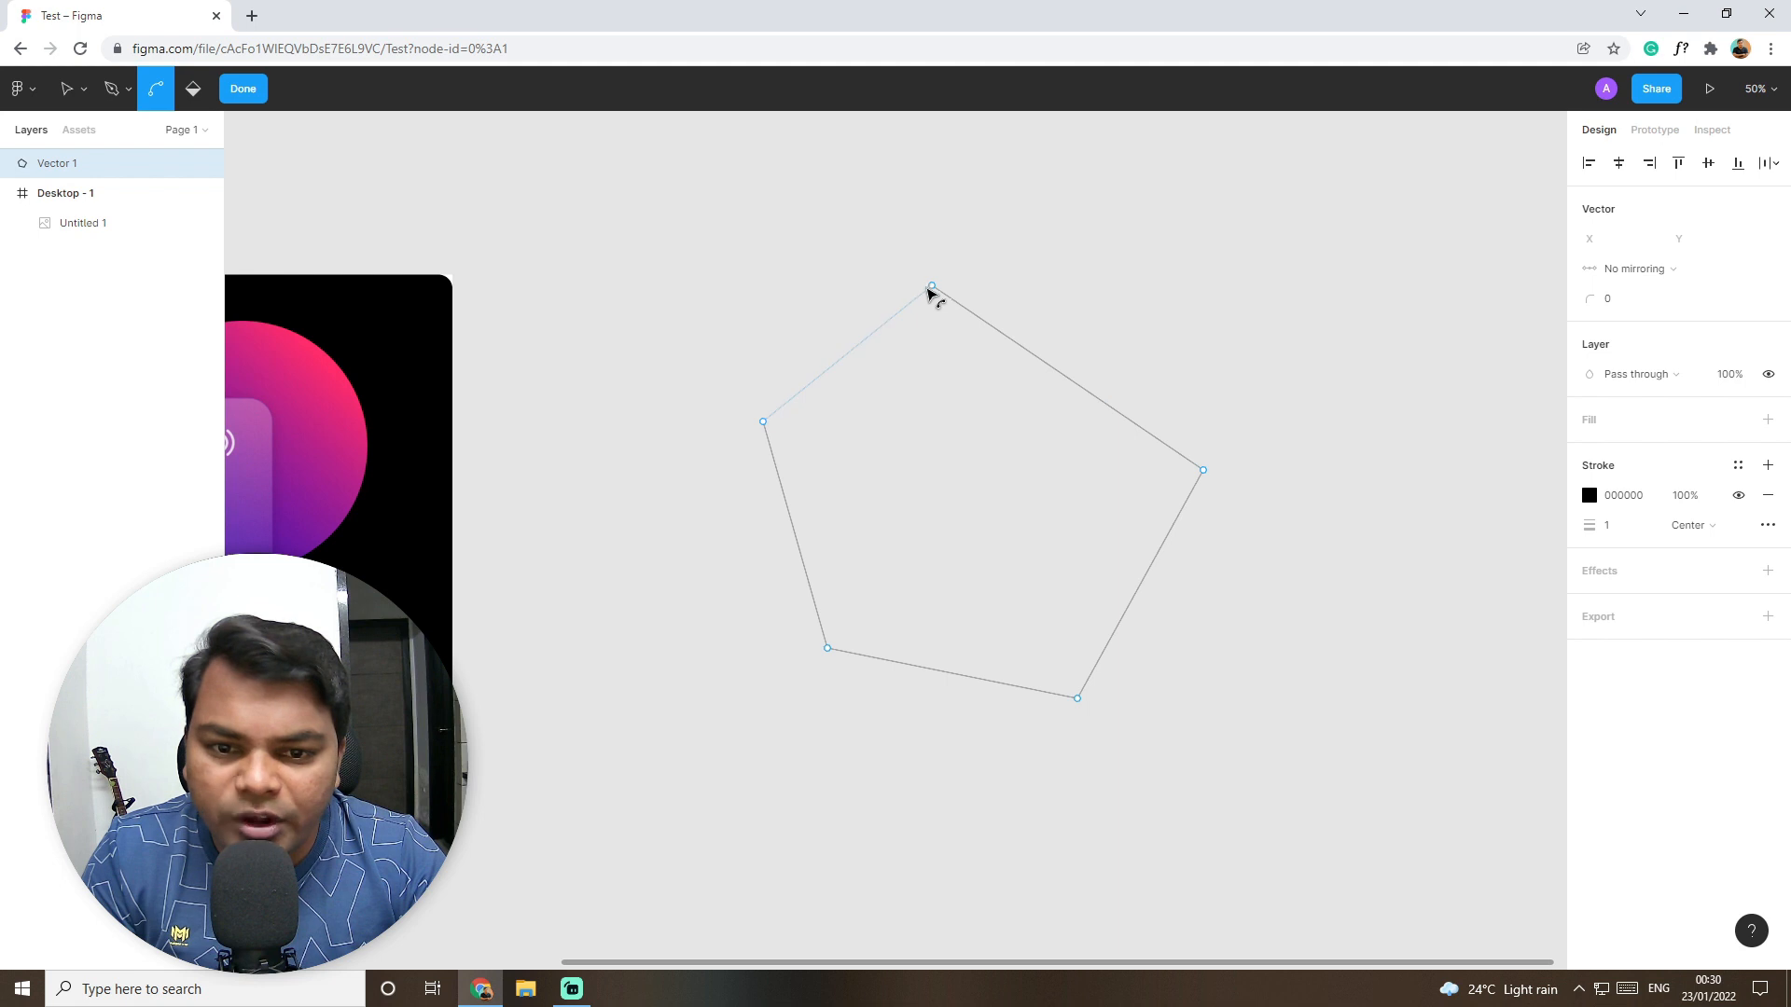
drag(932, 287, 968, 292)
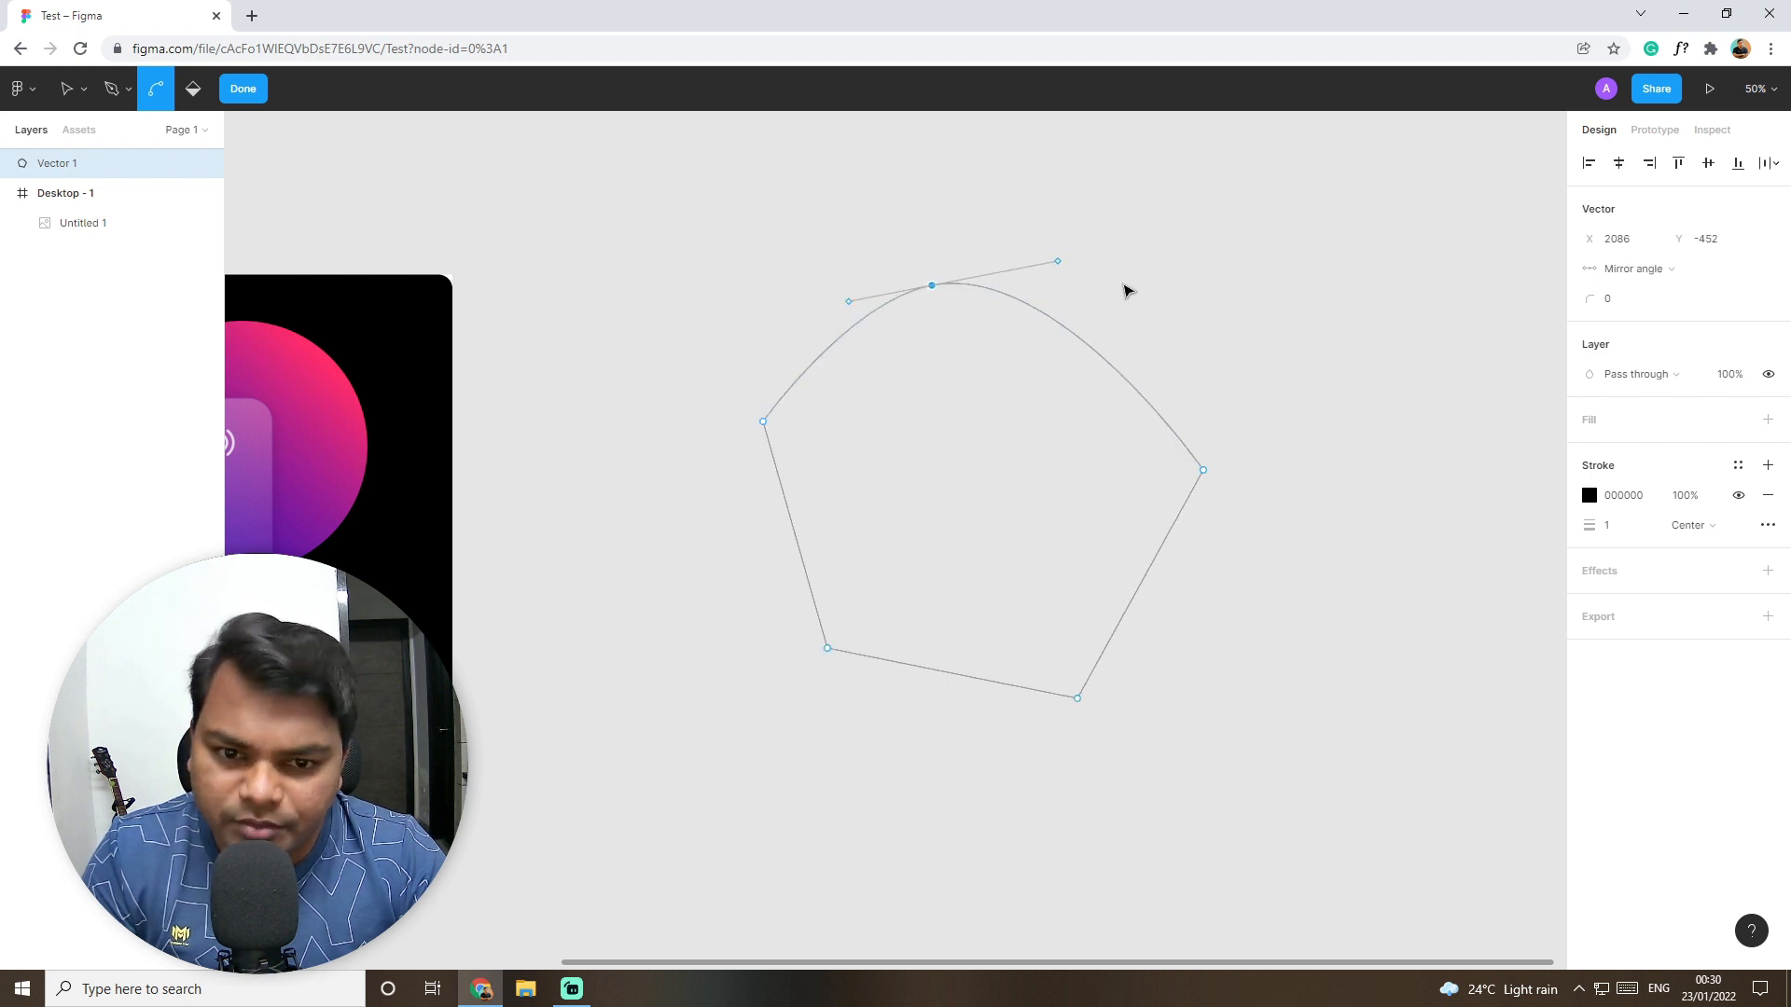
drag(1061, 268, 1107, 279)
drag(935, 287, 1055, 285)
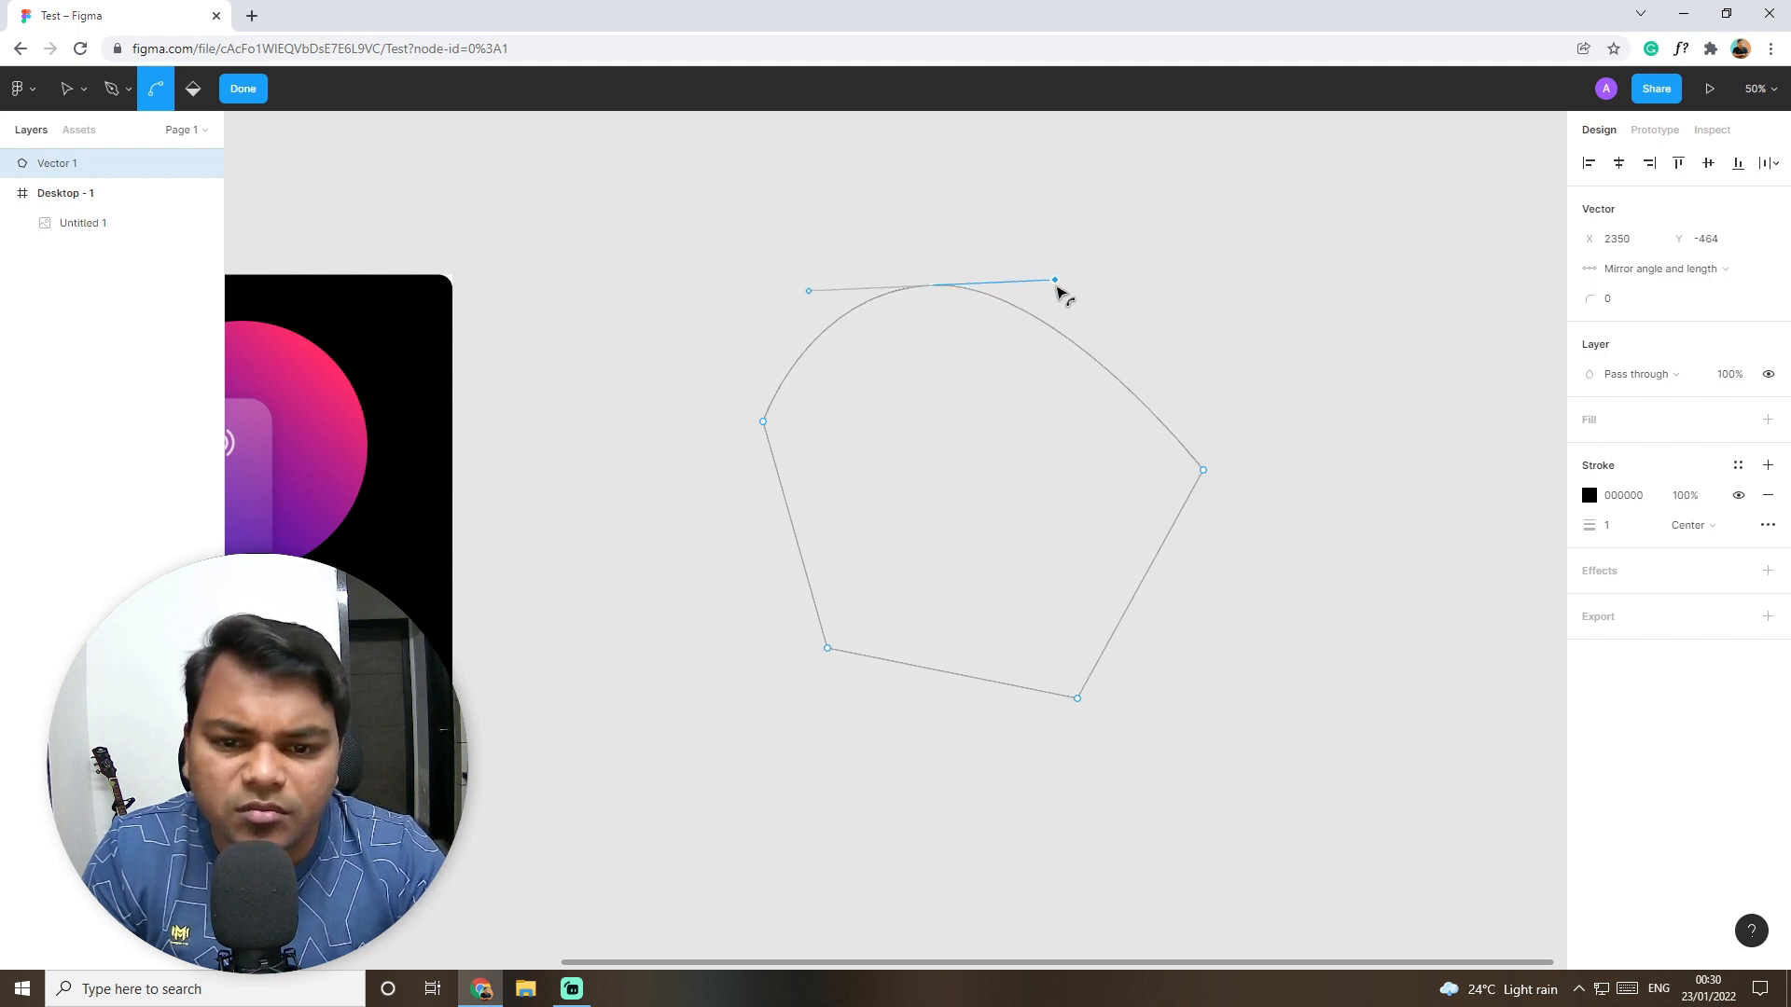
drag(1203, 470, 1217, 571)
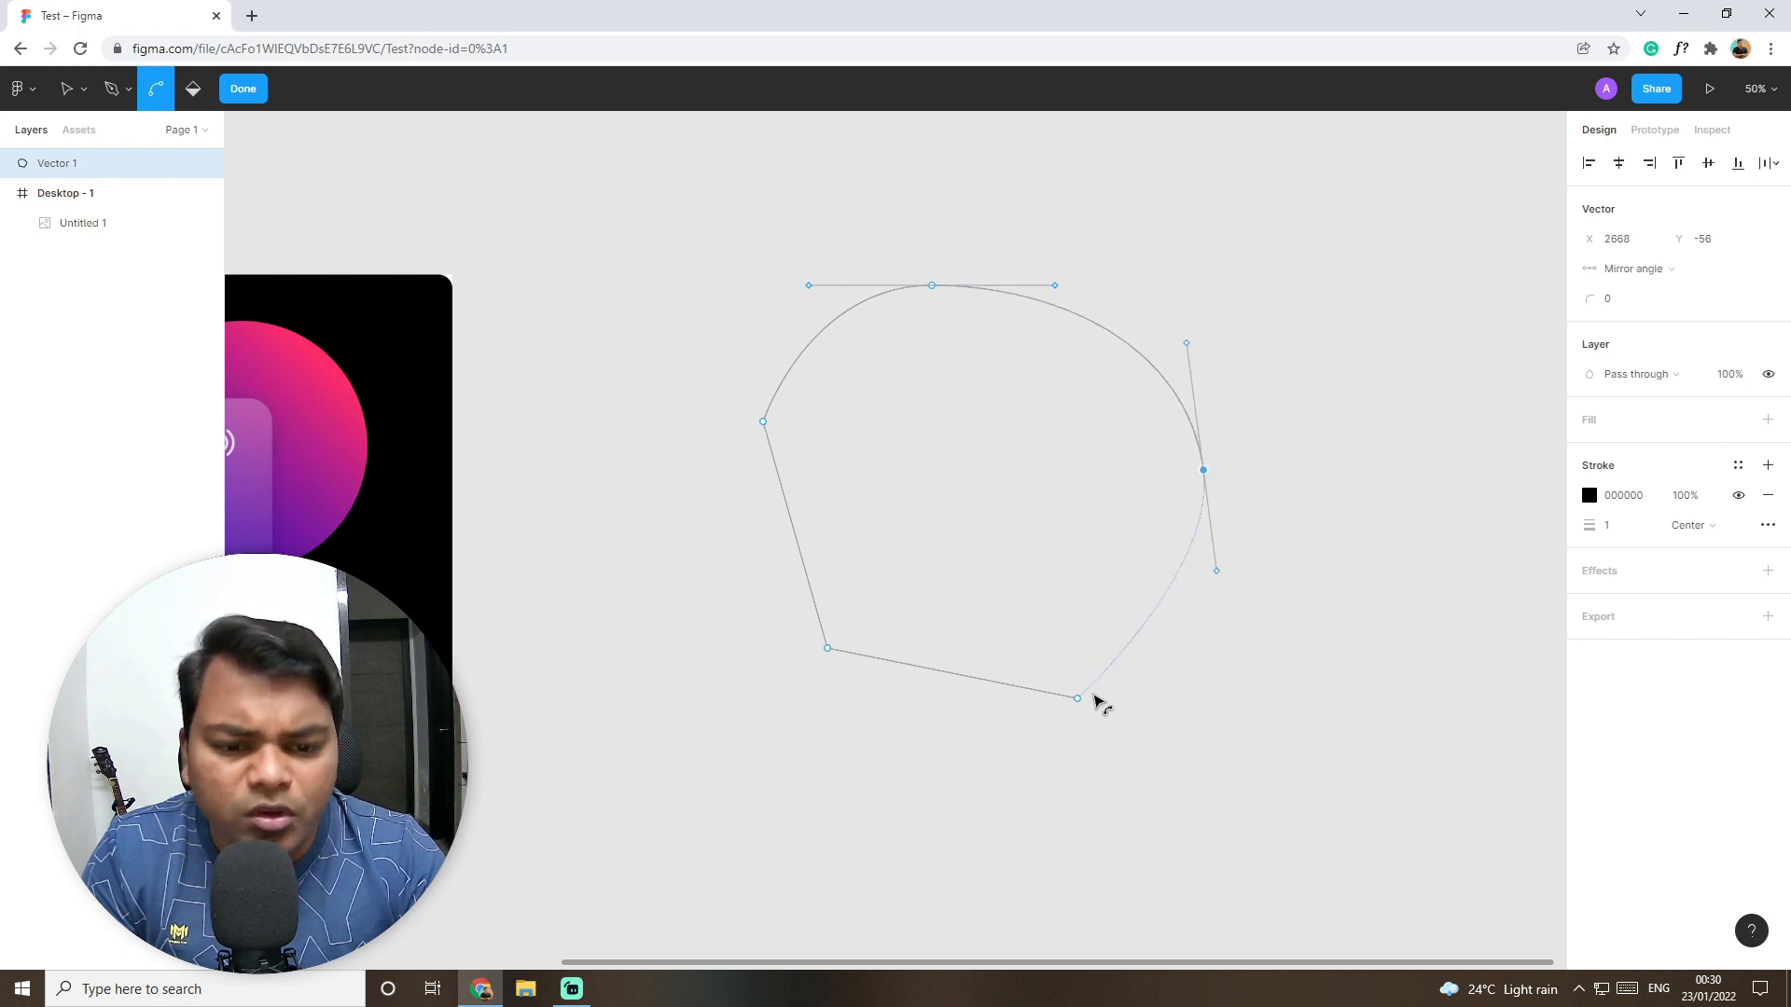
click(762, 424)
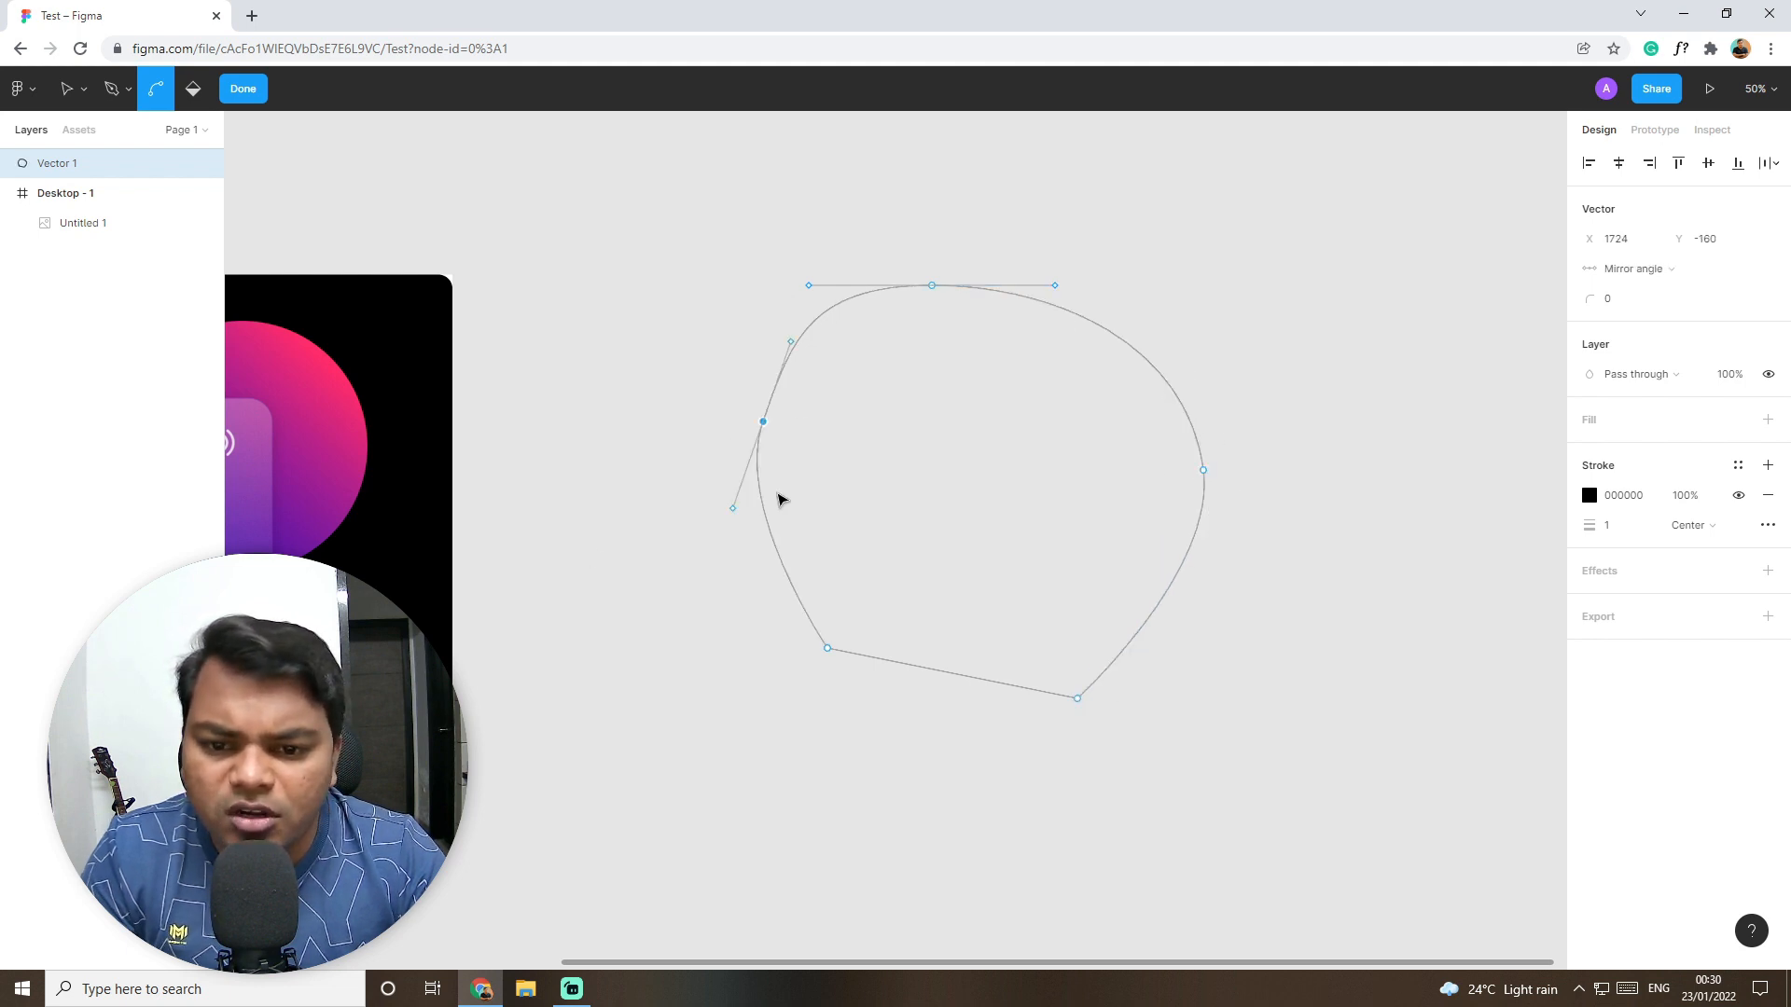
click(764, 425)
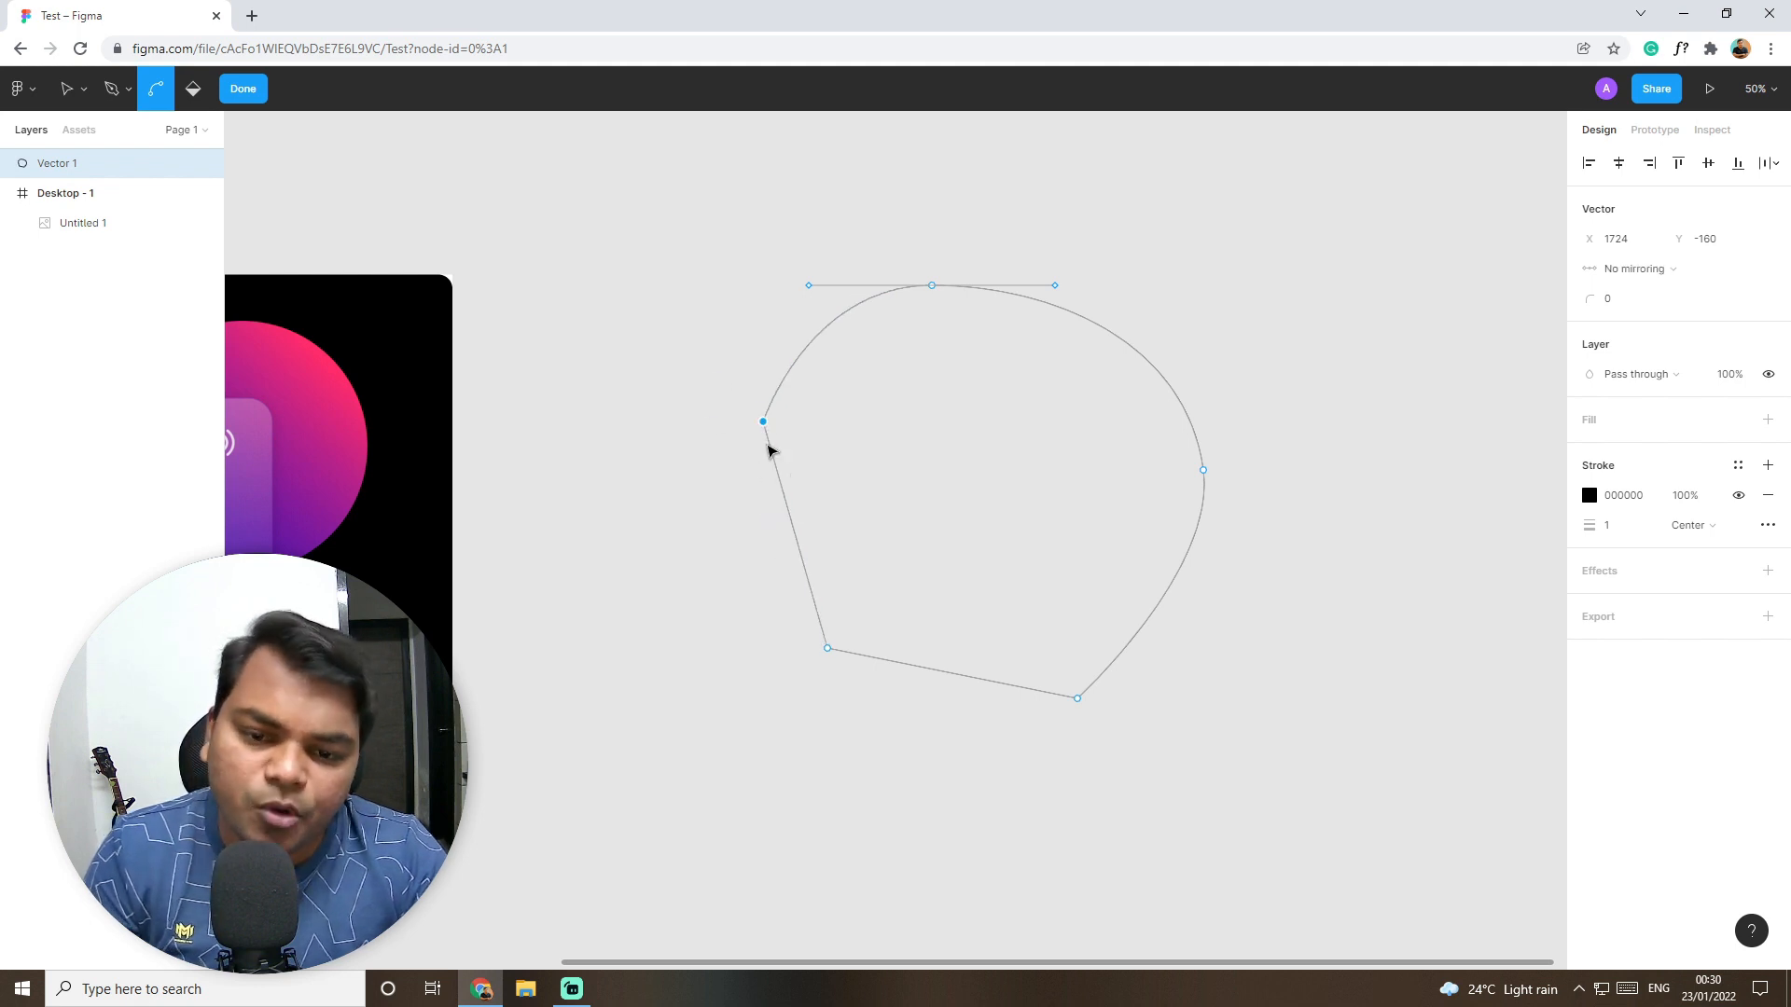
Step: Leave vector editing and delete the bent outline
key(Escape)
key(Delete)
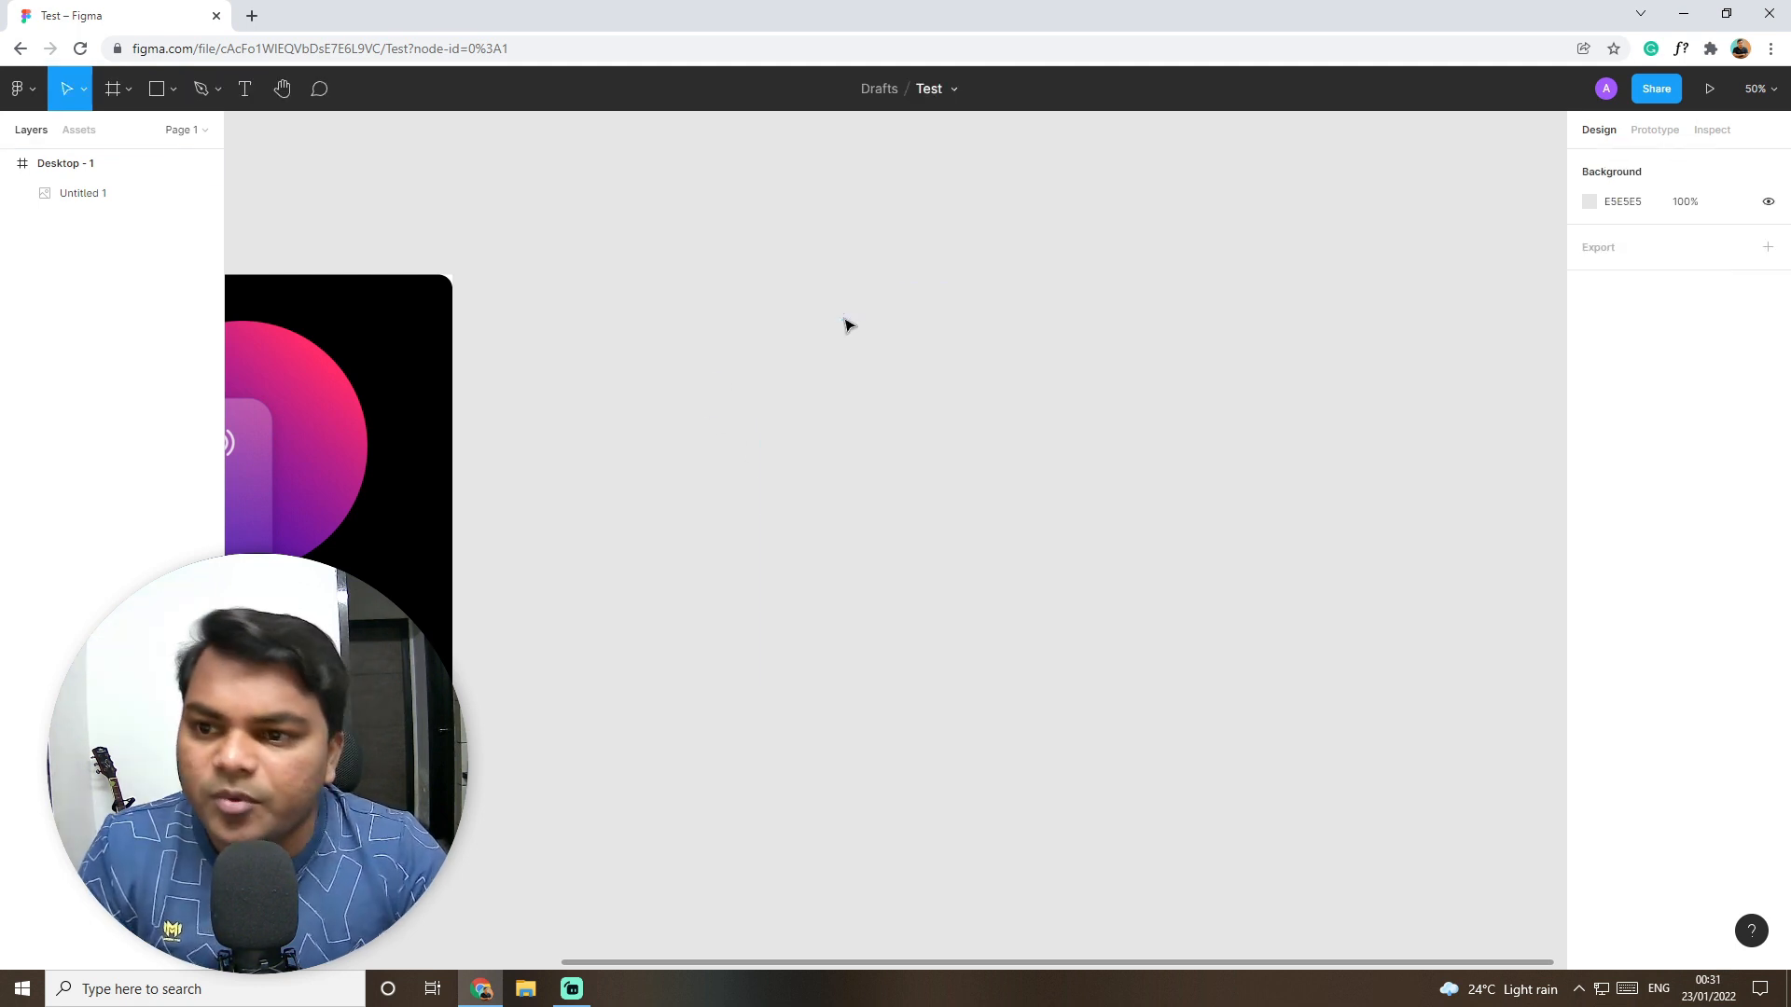
Step: Scribble a freehand looping line with the Pencil tool on the empty canvas and undo it
click(209, 102)
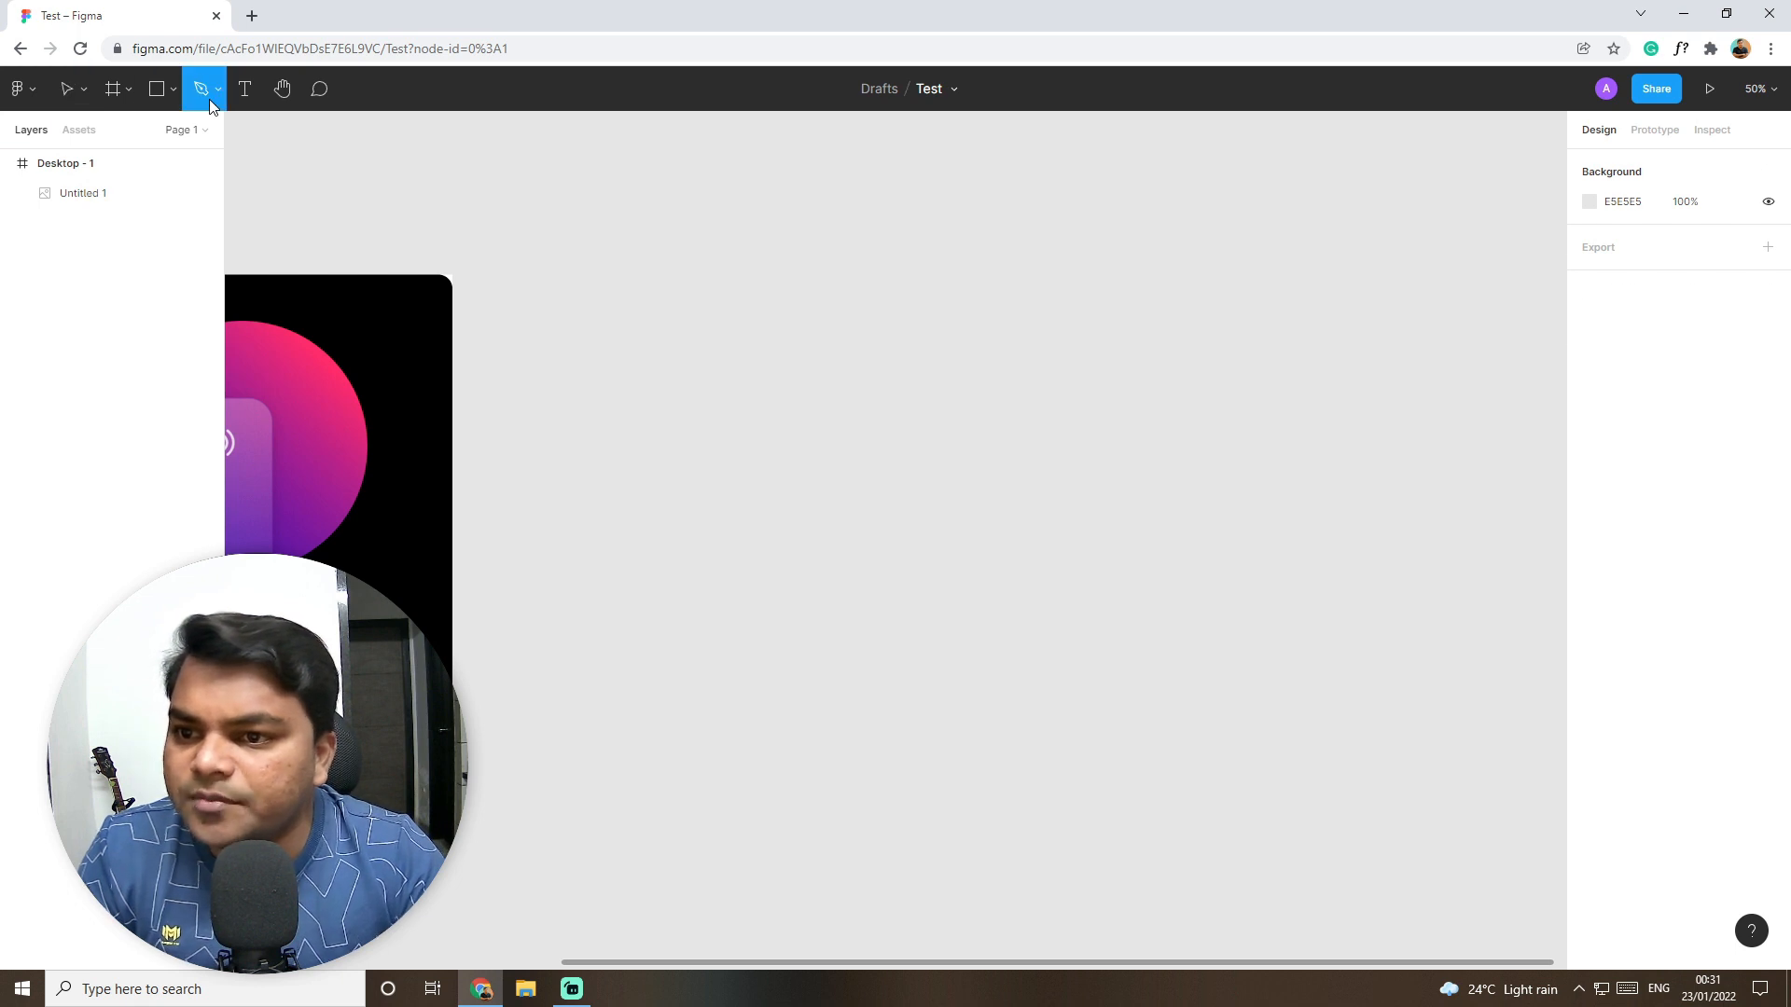
key(shift+p)
mouse_move(807, 378)
mouse_down()
mouse_move(933, 455)
mouse_move(921, 487)
mouse_move(777, 345)
mouse_move(844, 355)
mouse_up()
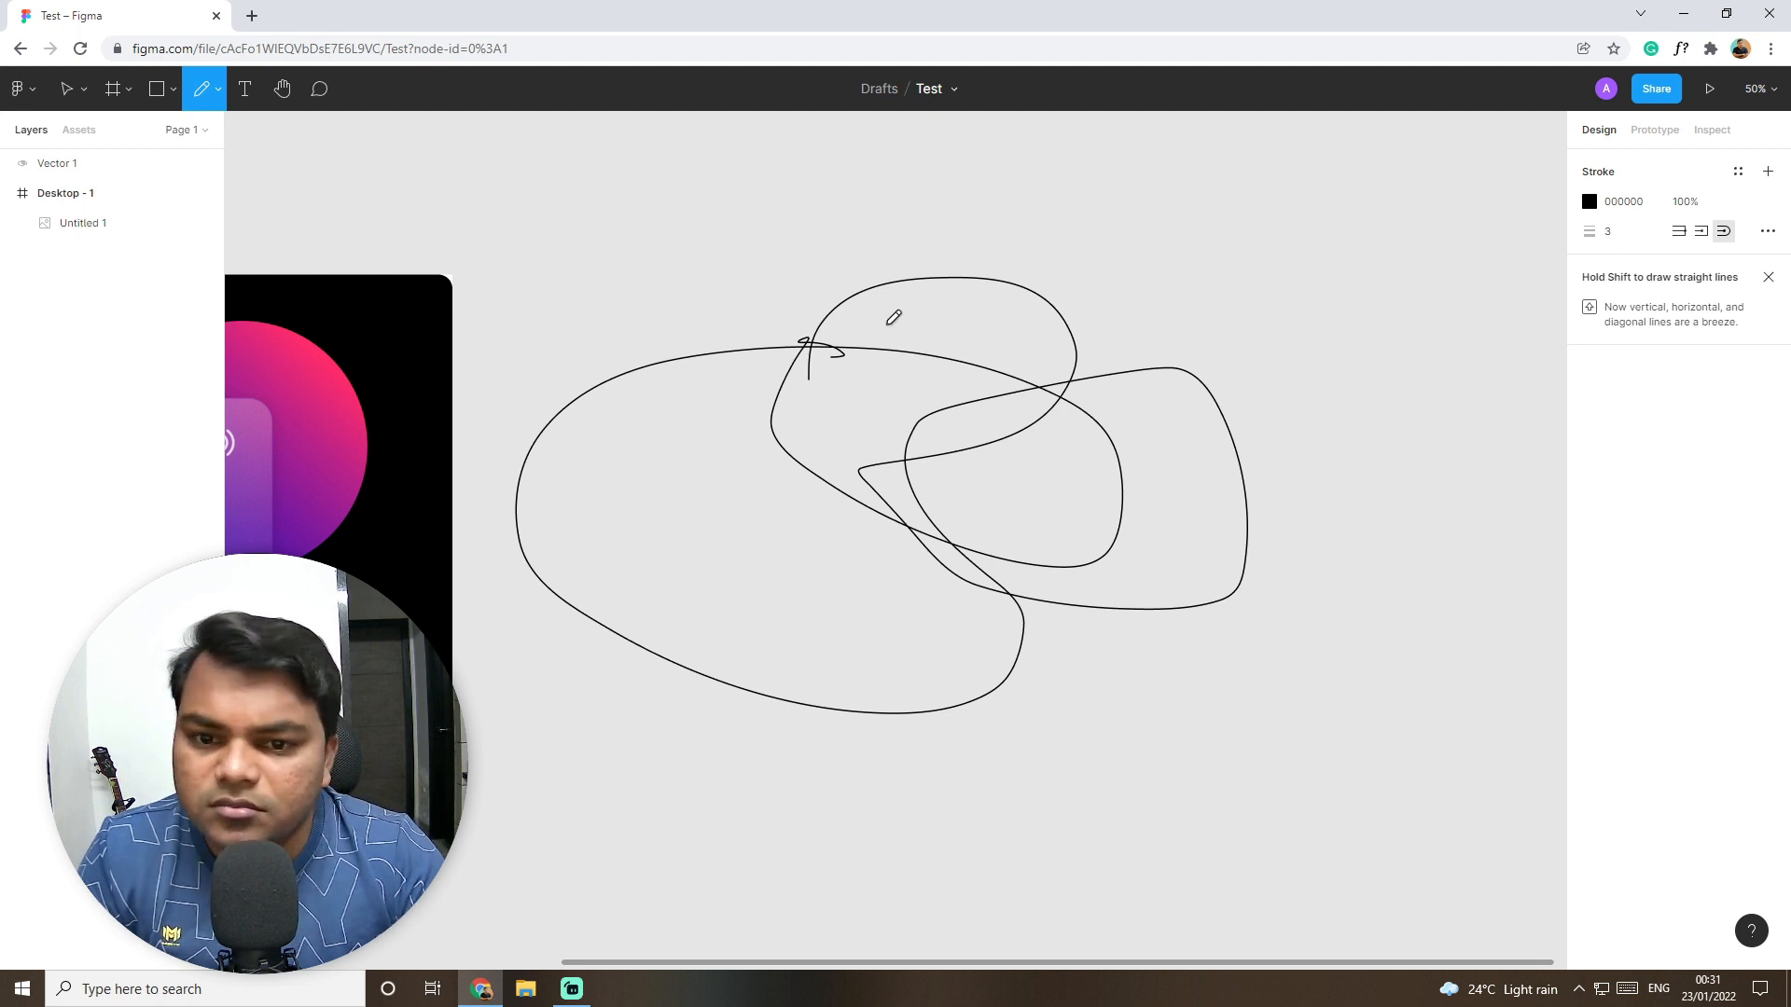
key(ctrl+z)
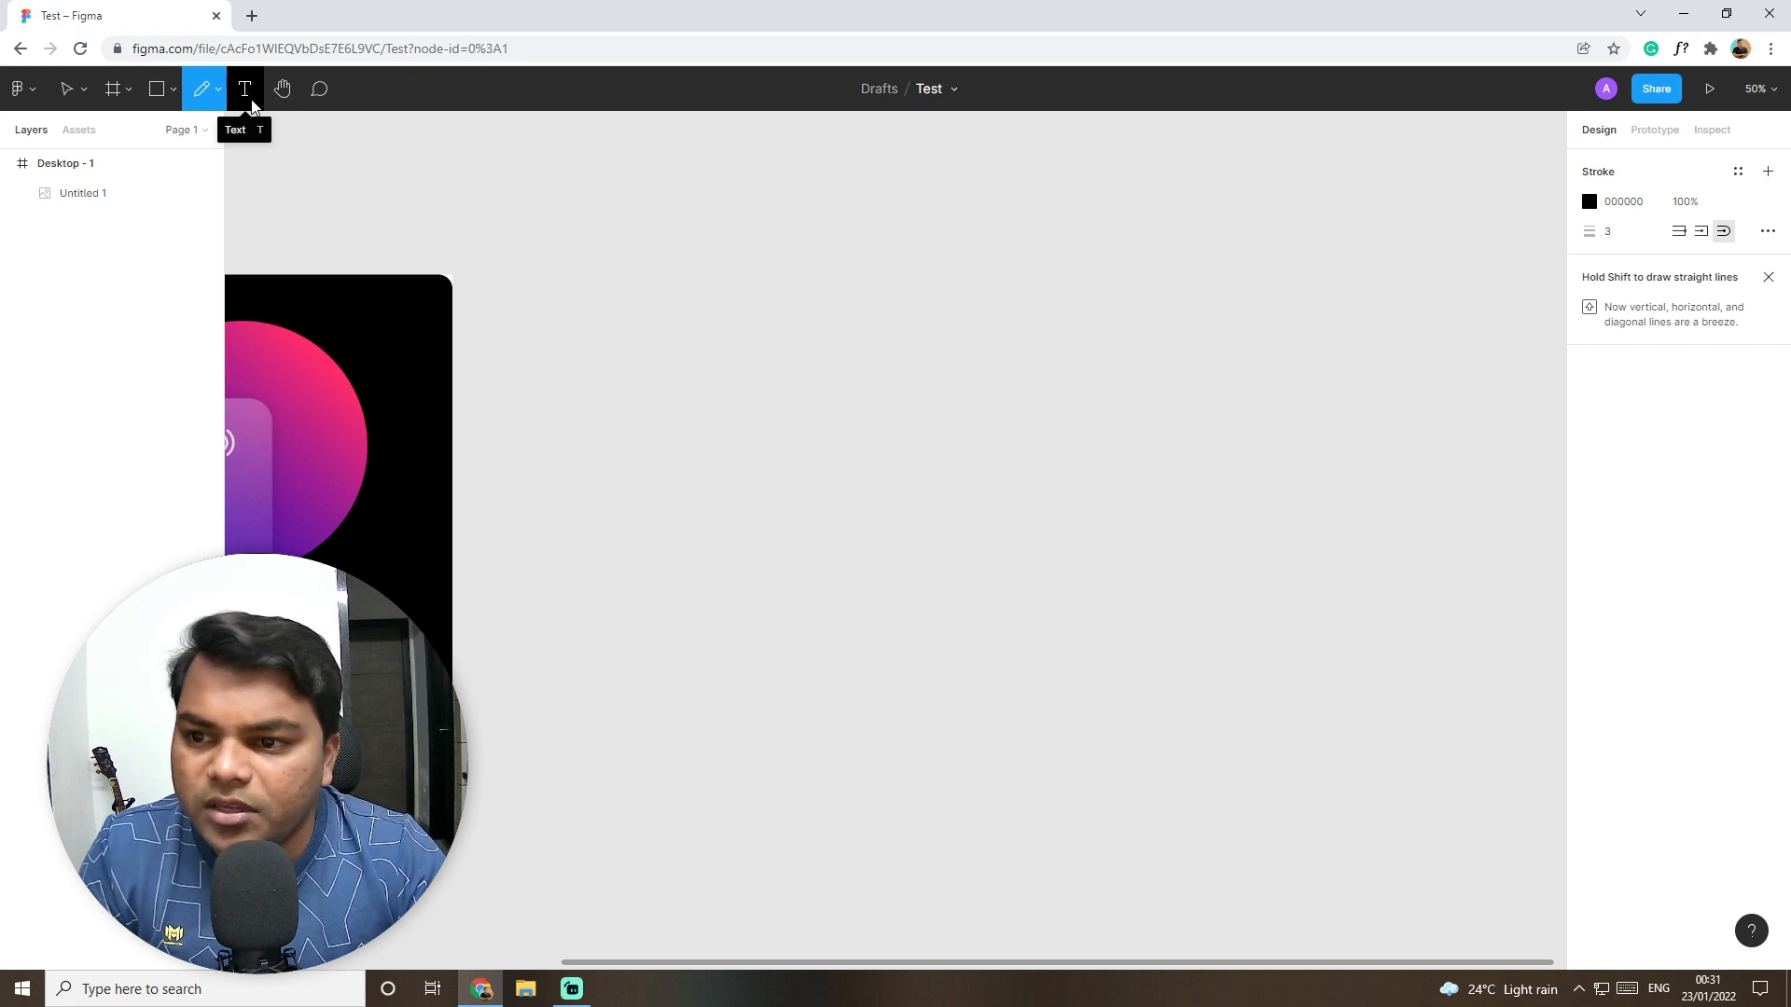
Step: Add a text layer reading "Sample Text" beside the desktop frame at about X 1718, Y -144
click(245, 90)
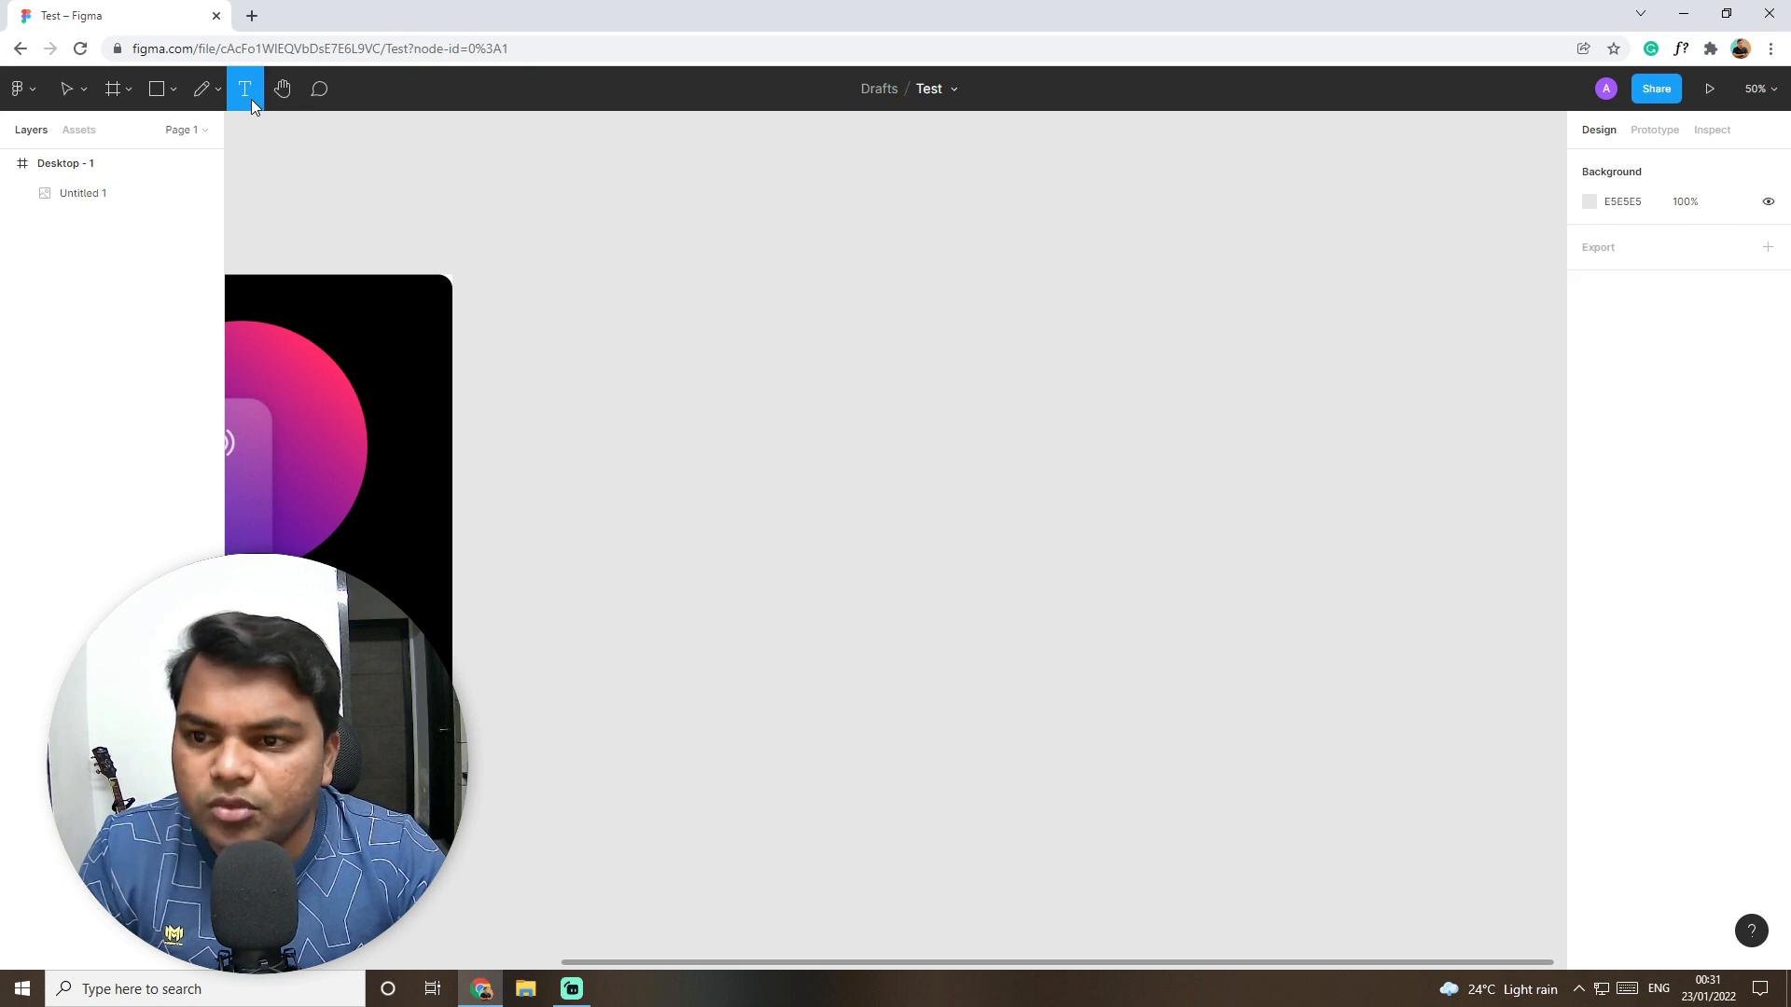
click(760, 430)
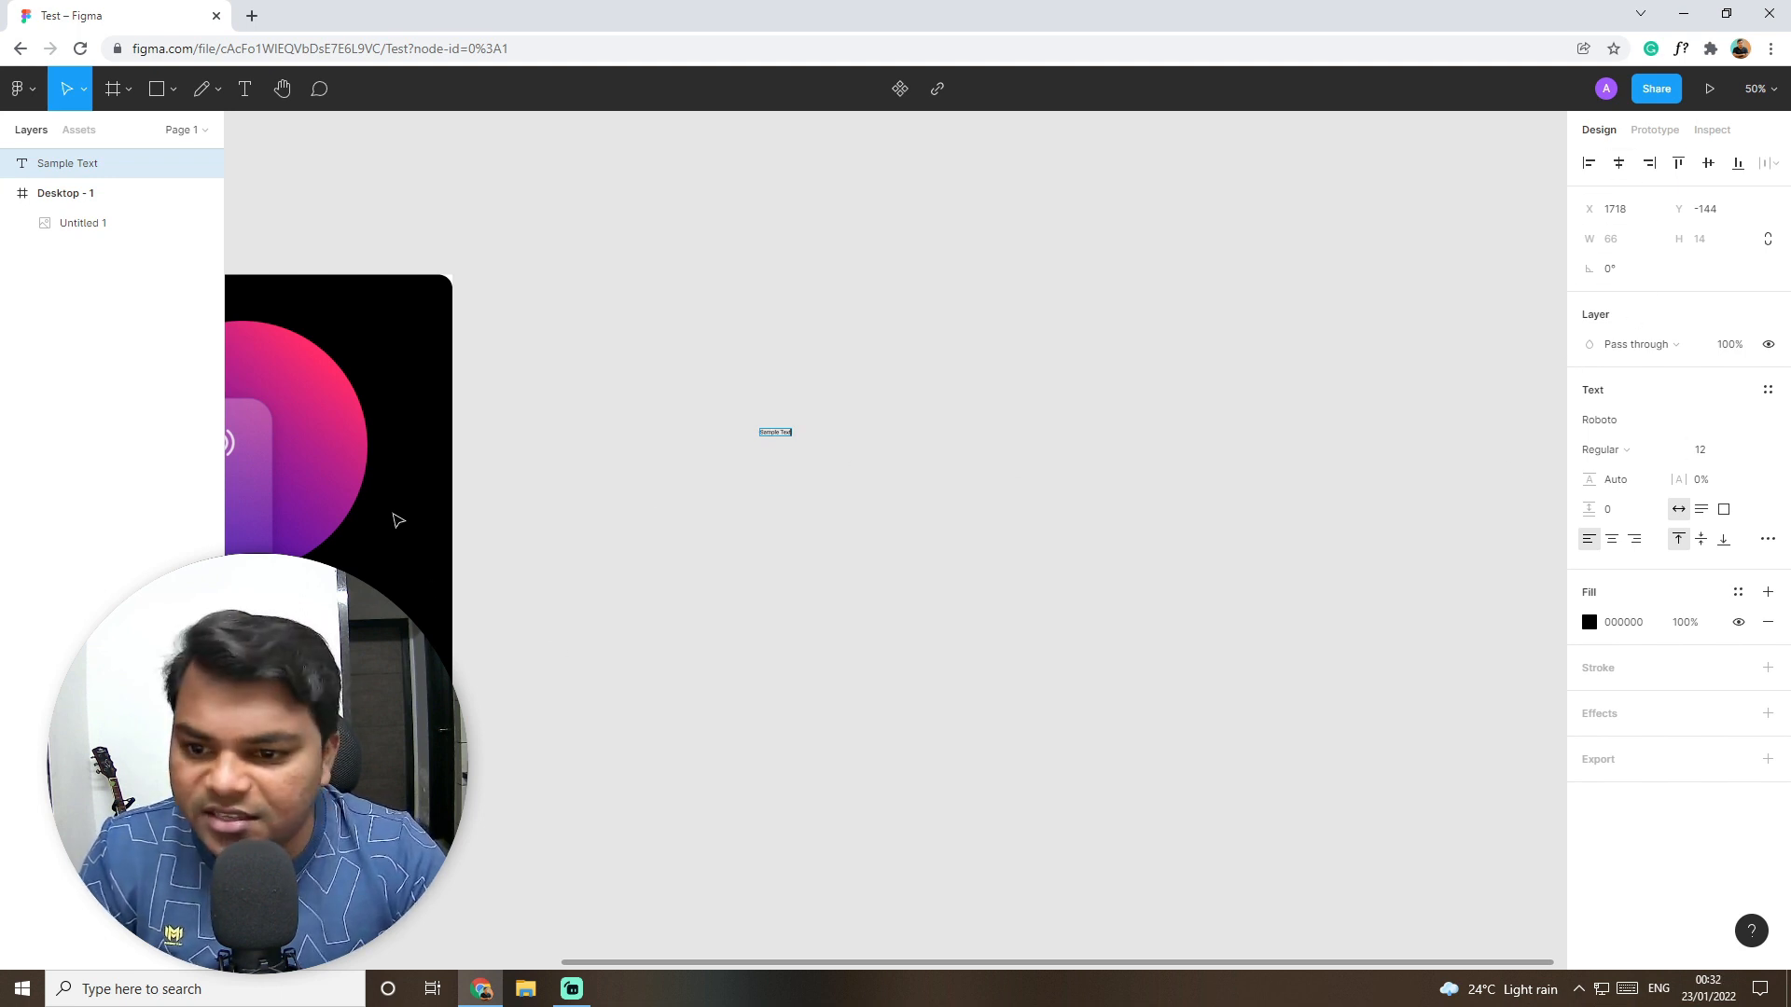
key(Escape)
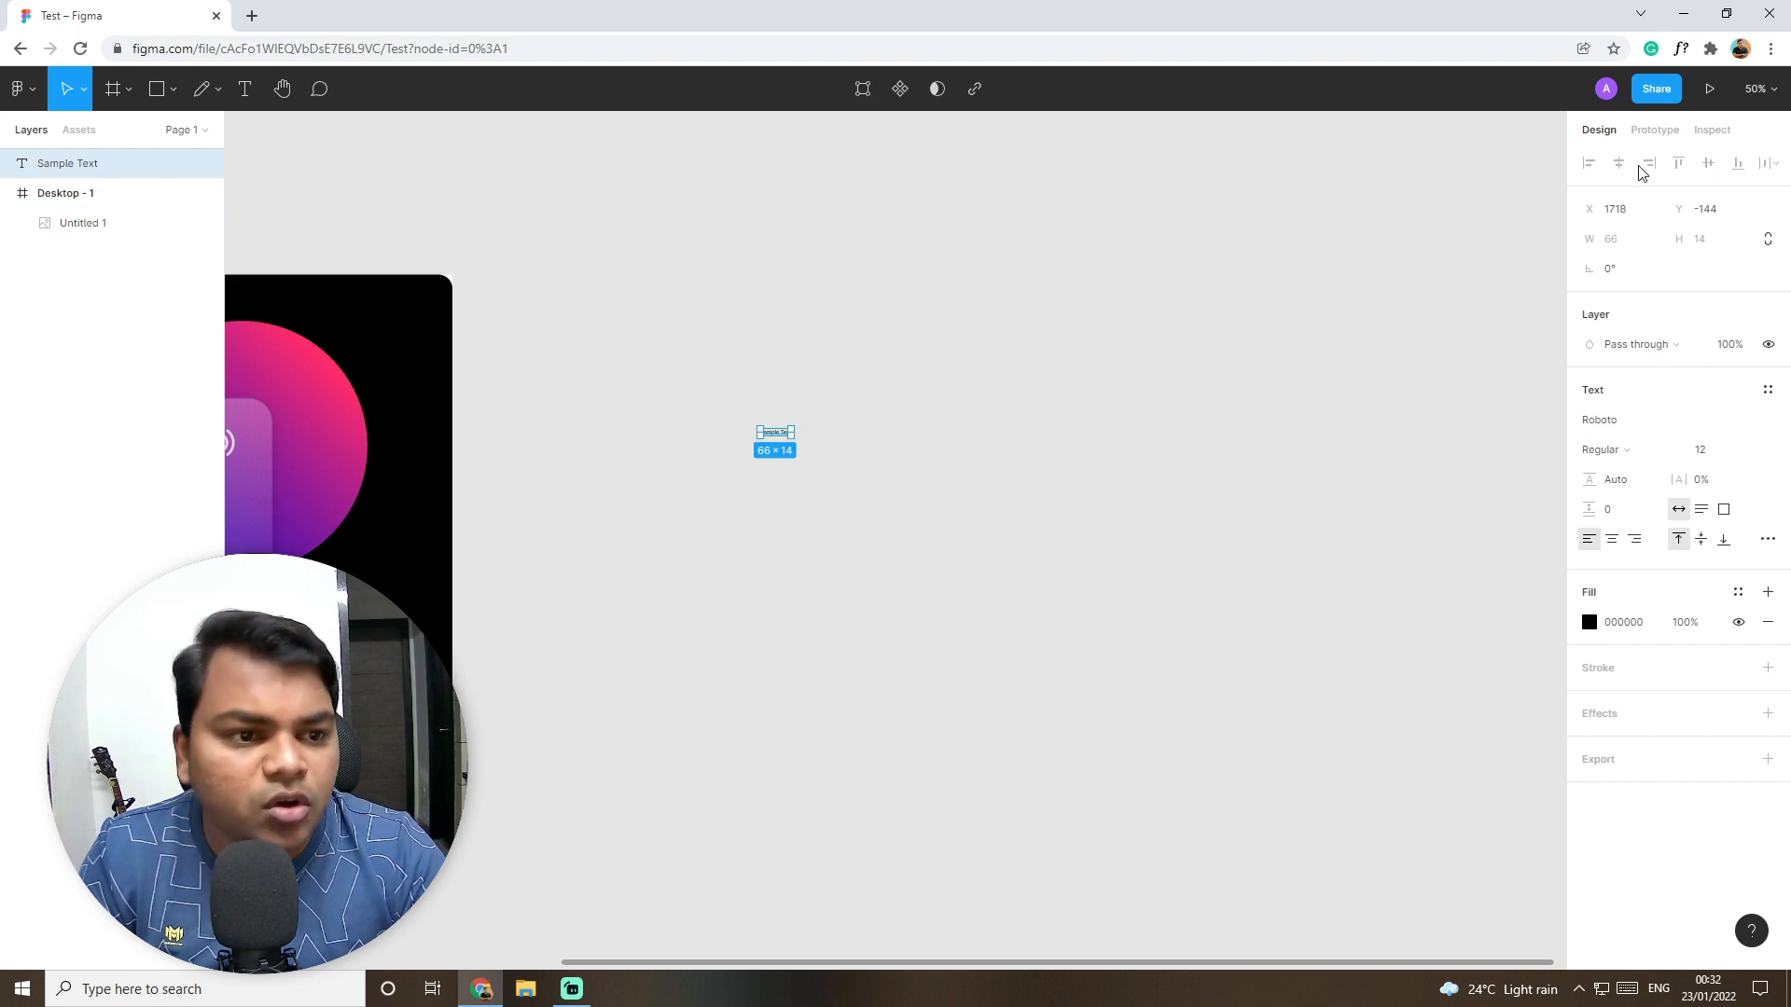
click(739, 527)
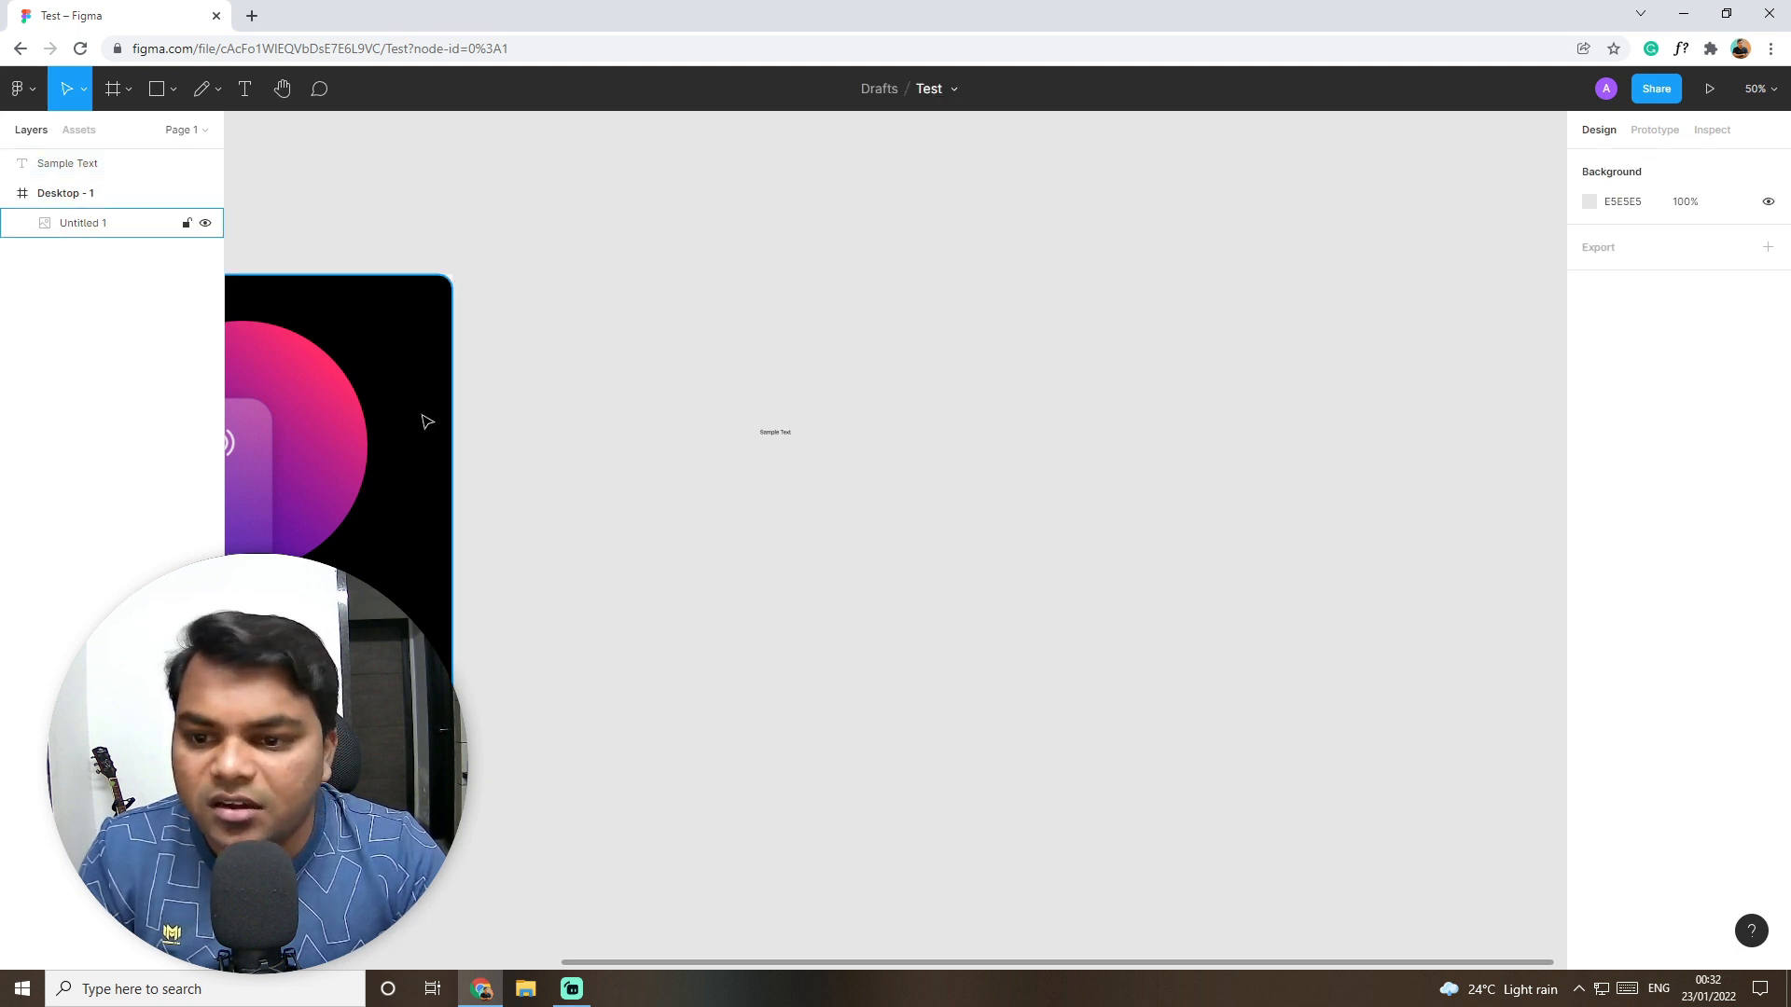
Step: Select the sample text and the image in turn to compare their design properties
drag(737, 410, 804, 468)
click(619, 440)
click(412, 439)
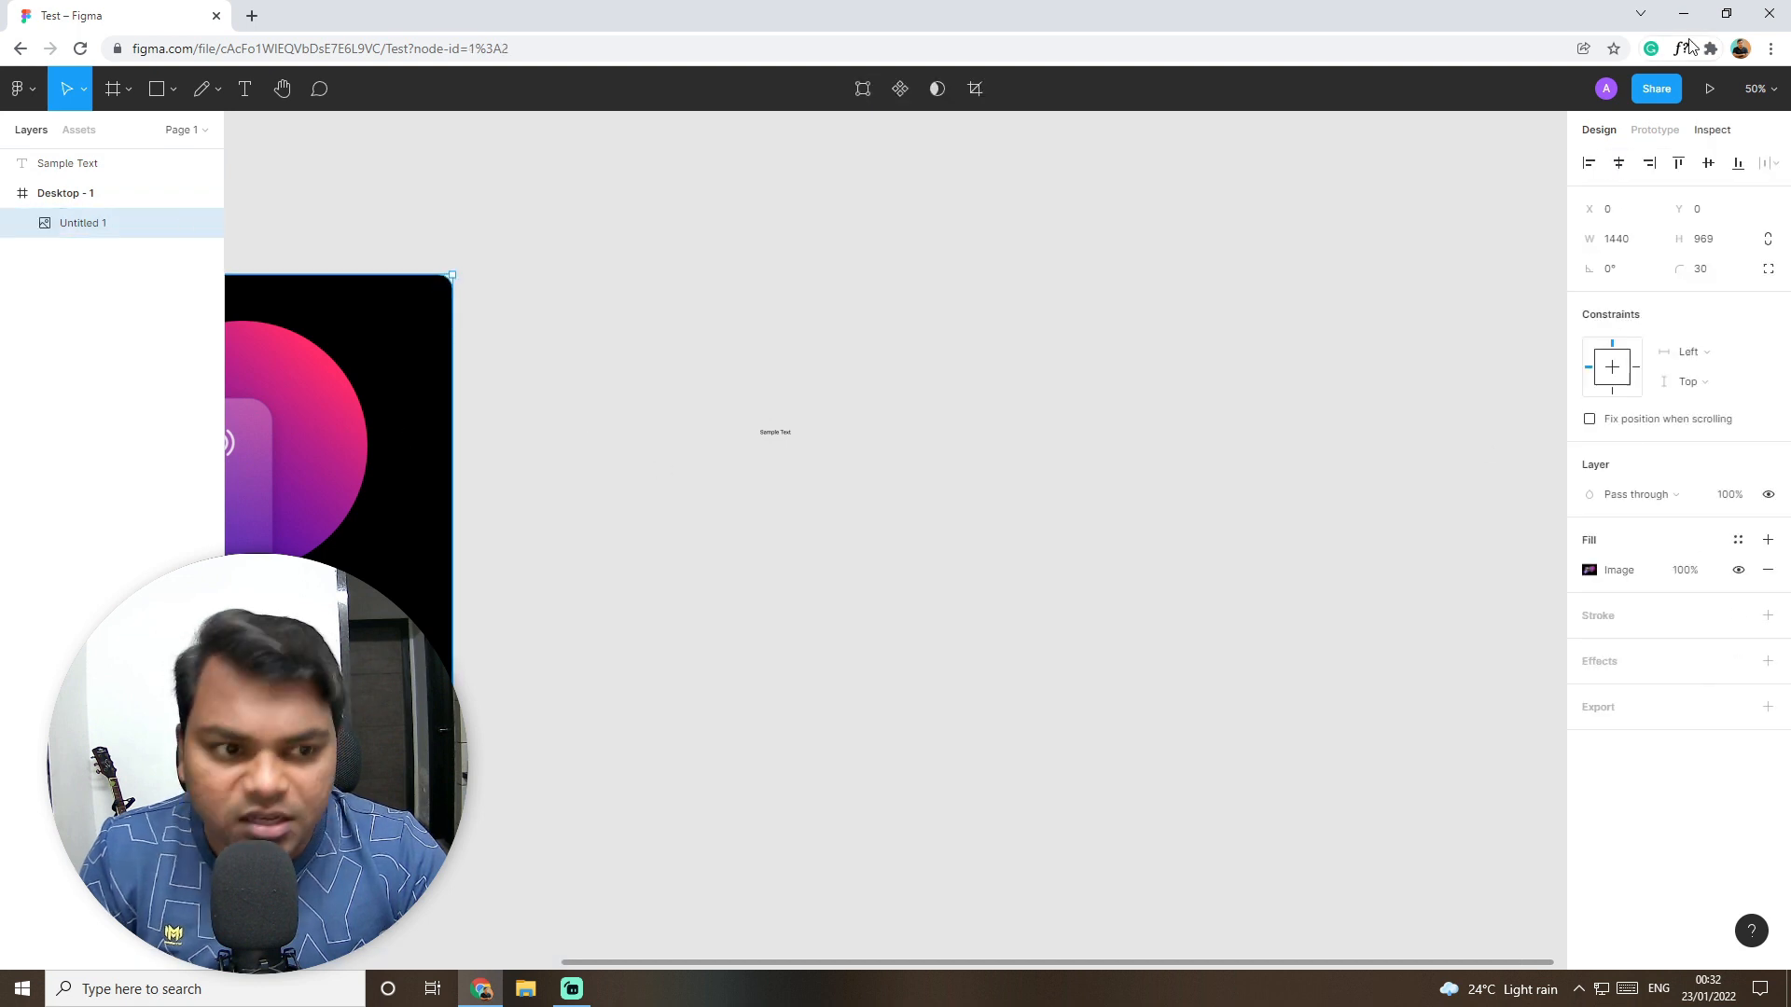
drag(691, 377, 949, 580)
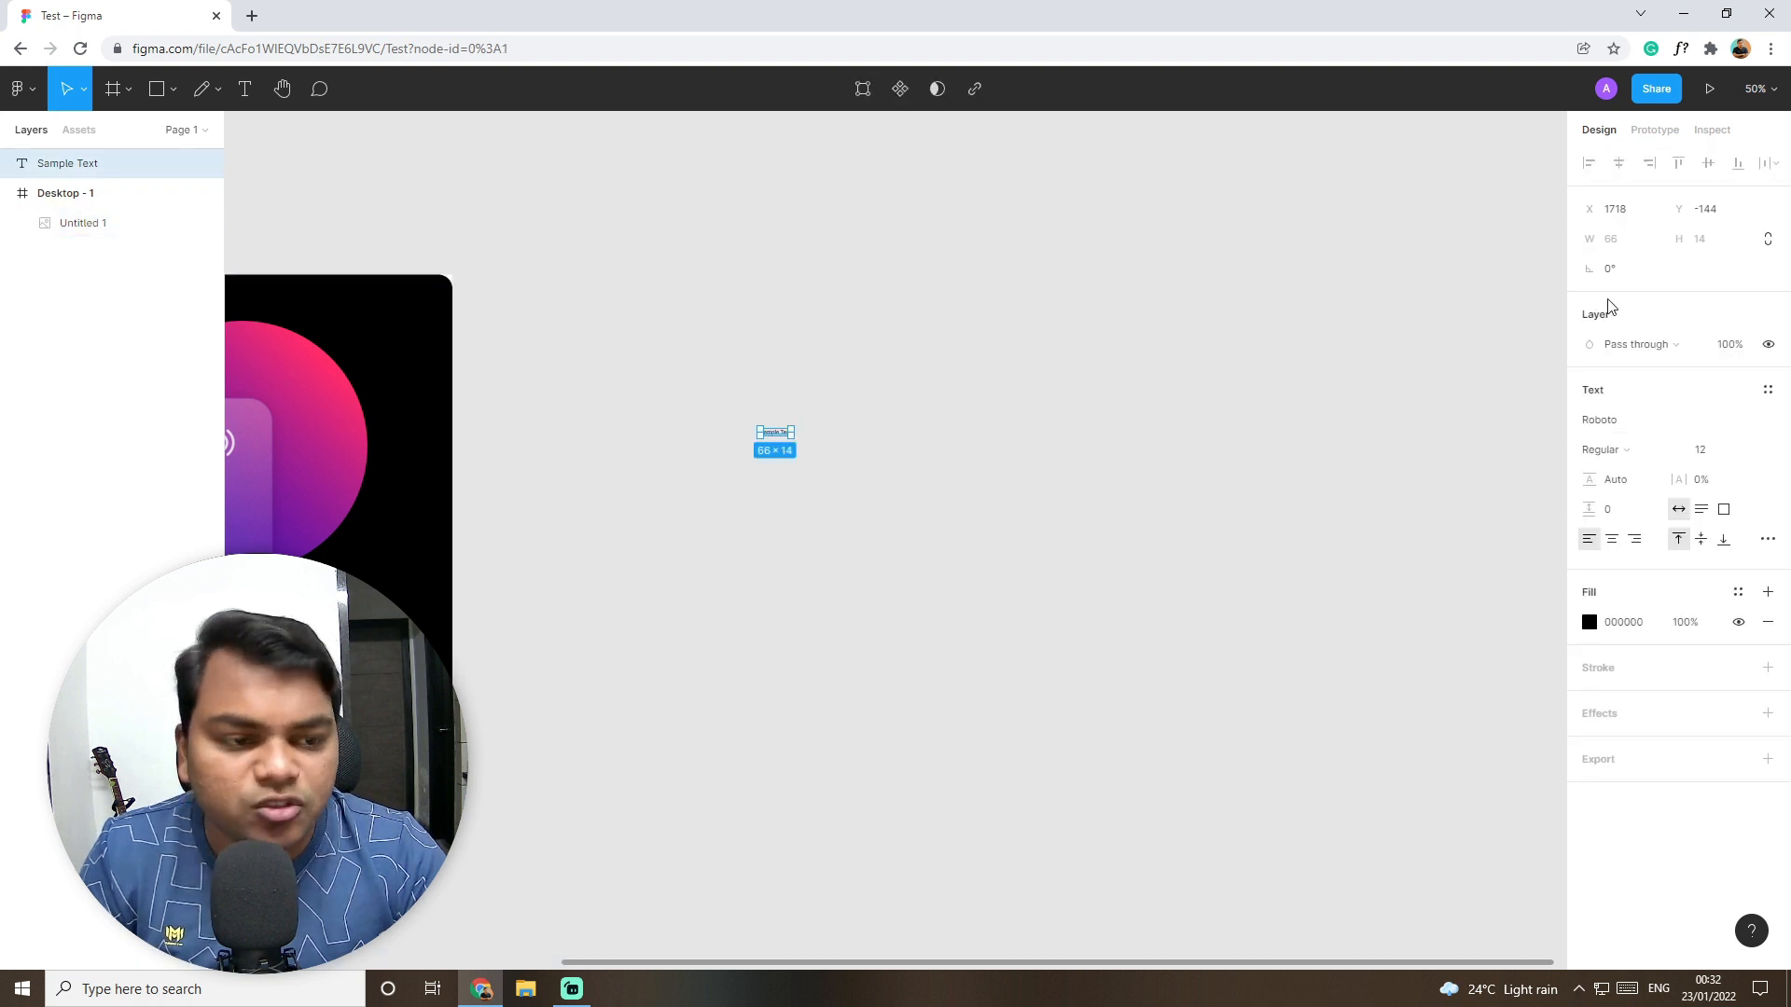
click(940, 653)
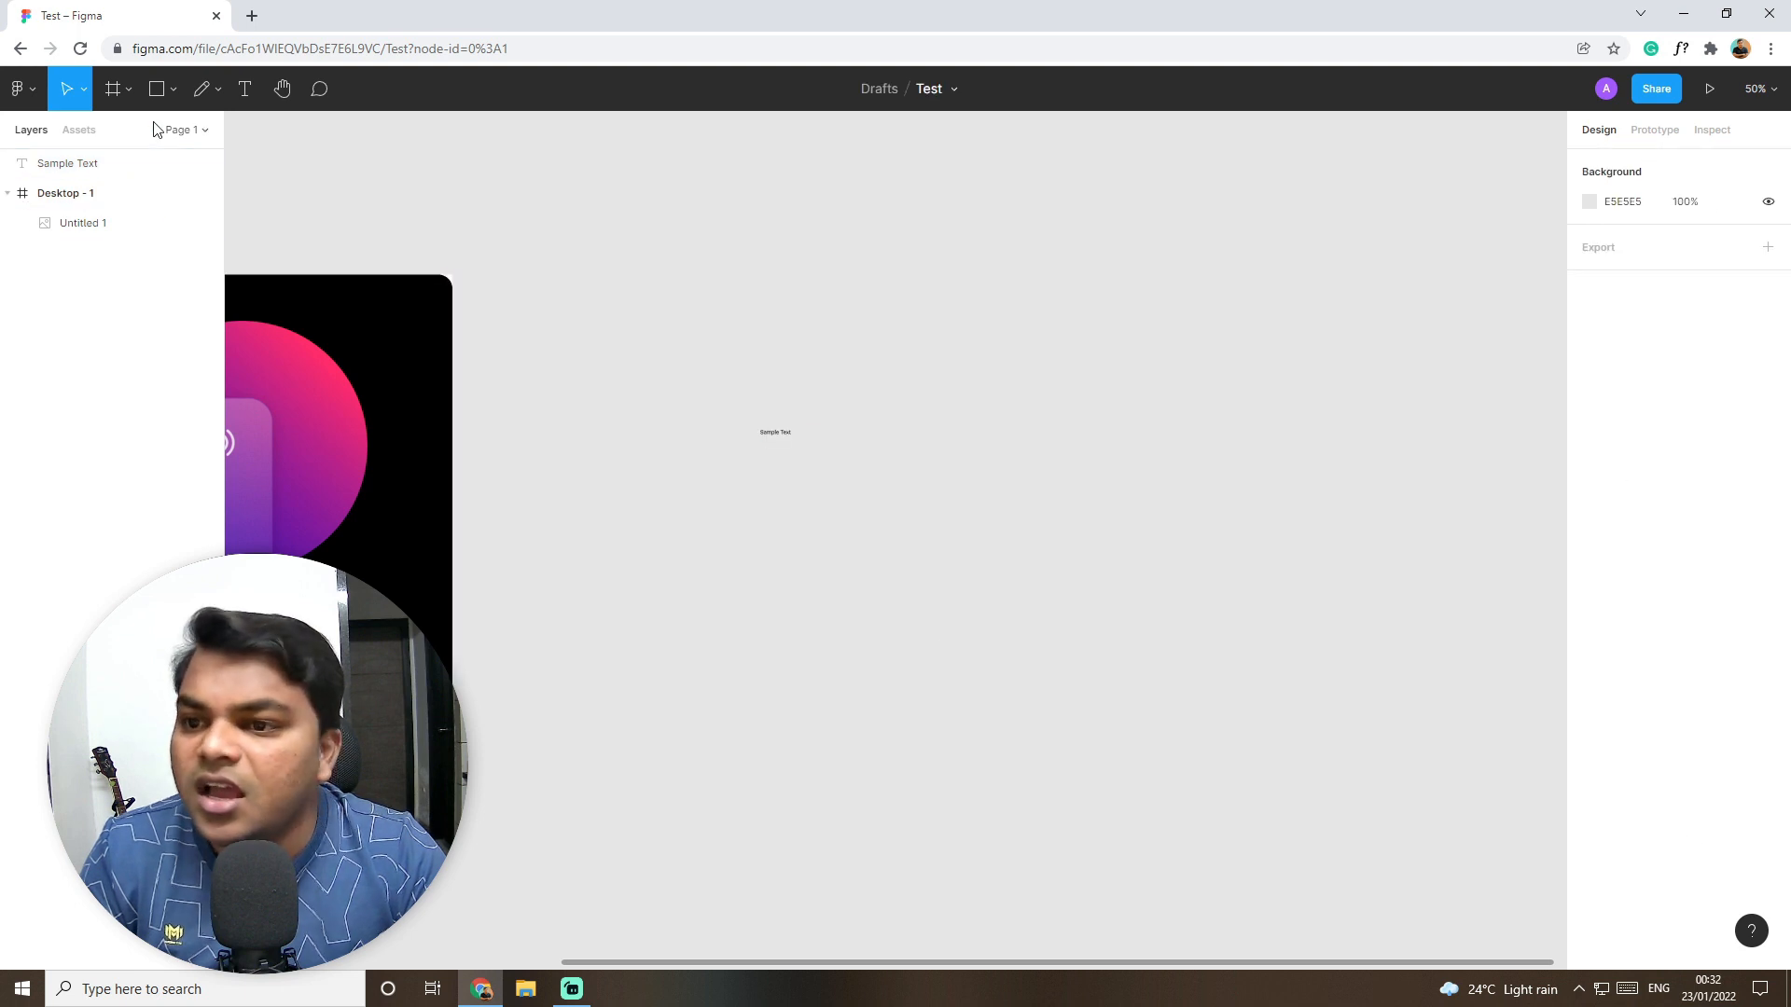
Step: Draw a circle of about 340 × 340 with the Ellipse tool beside the sample text and delete it
click(170, 89)
click(133, 199)
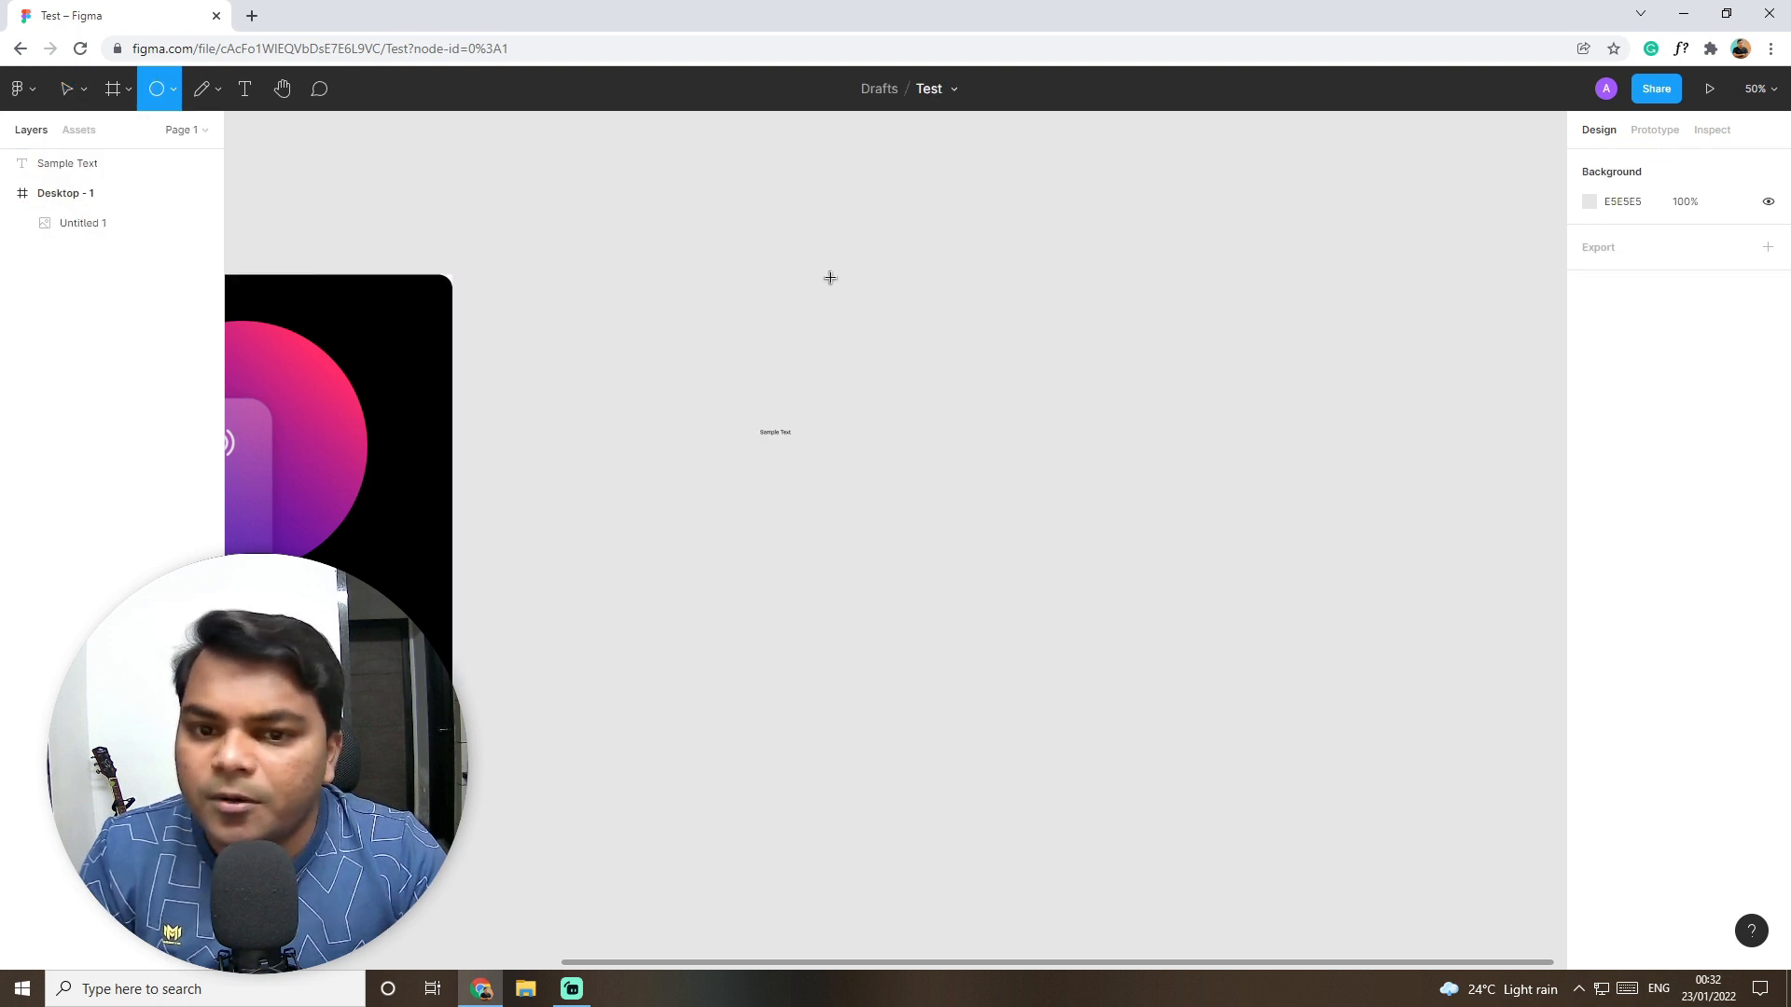
drag(970, 318, 1090, 476)
click(1072, 484)
click(1060, 416)
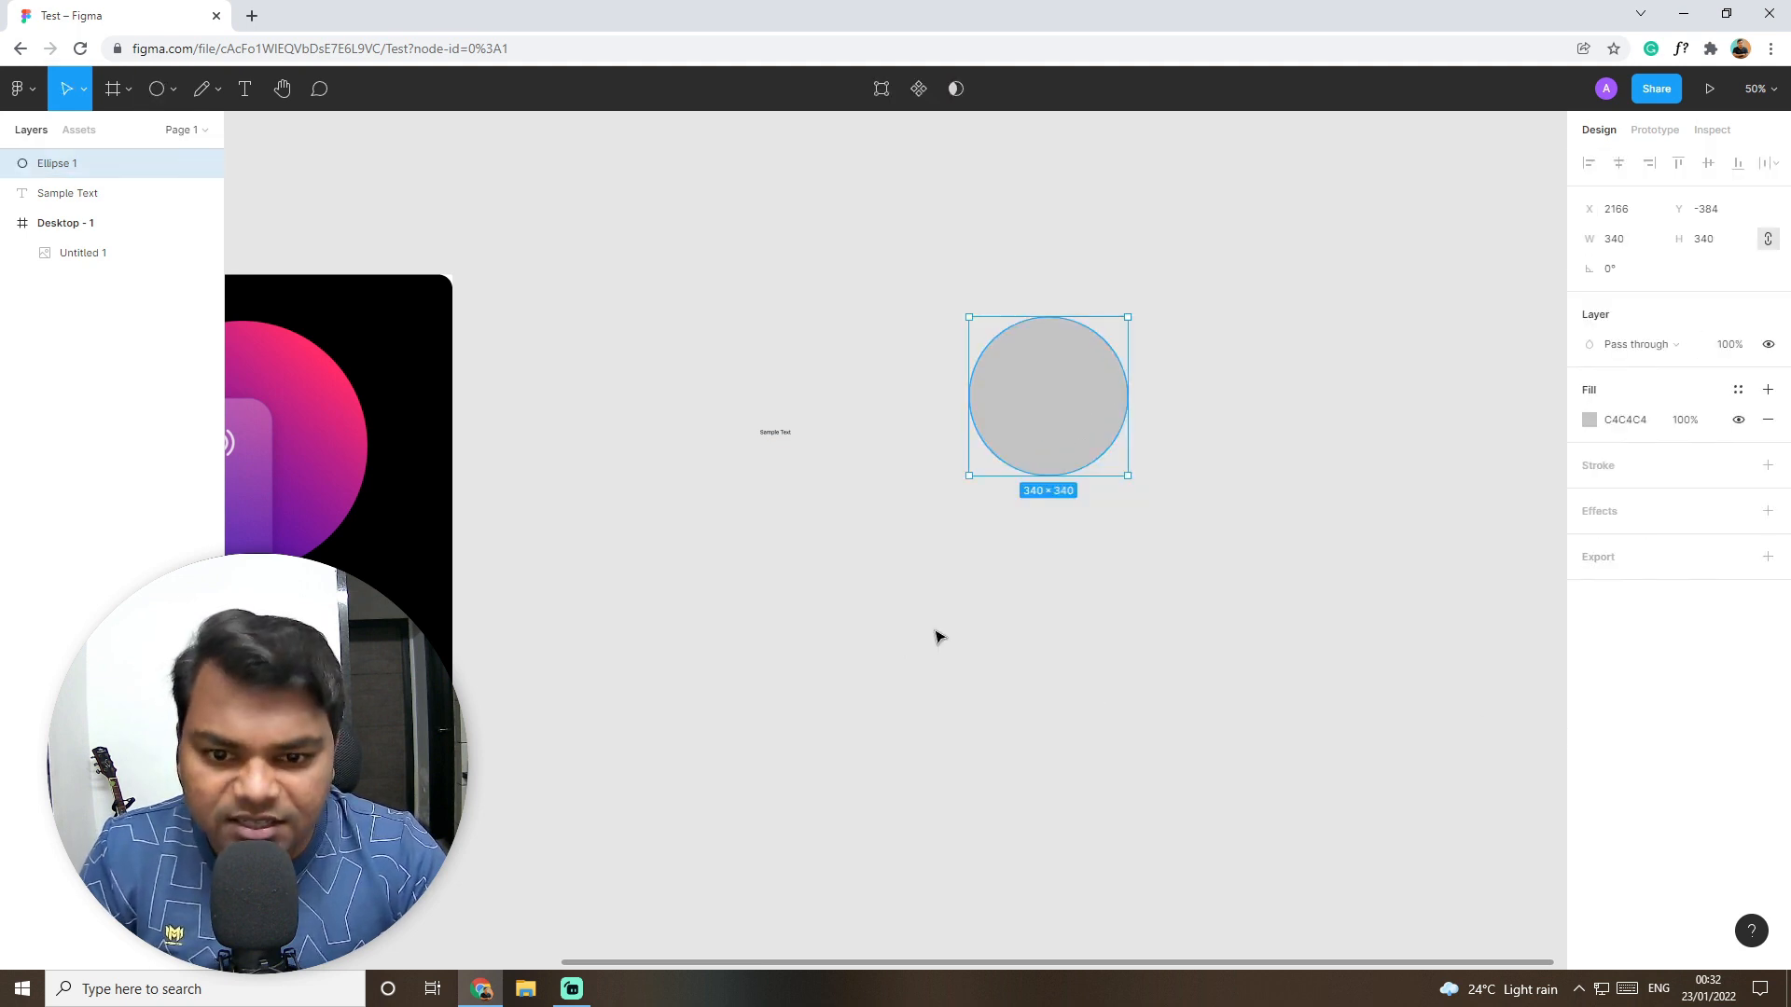
key(Delete)
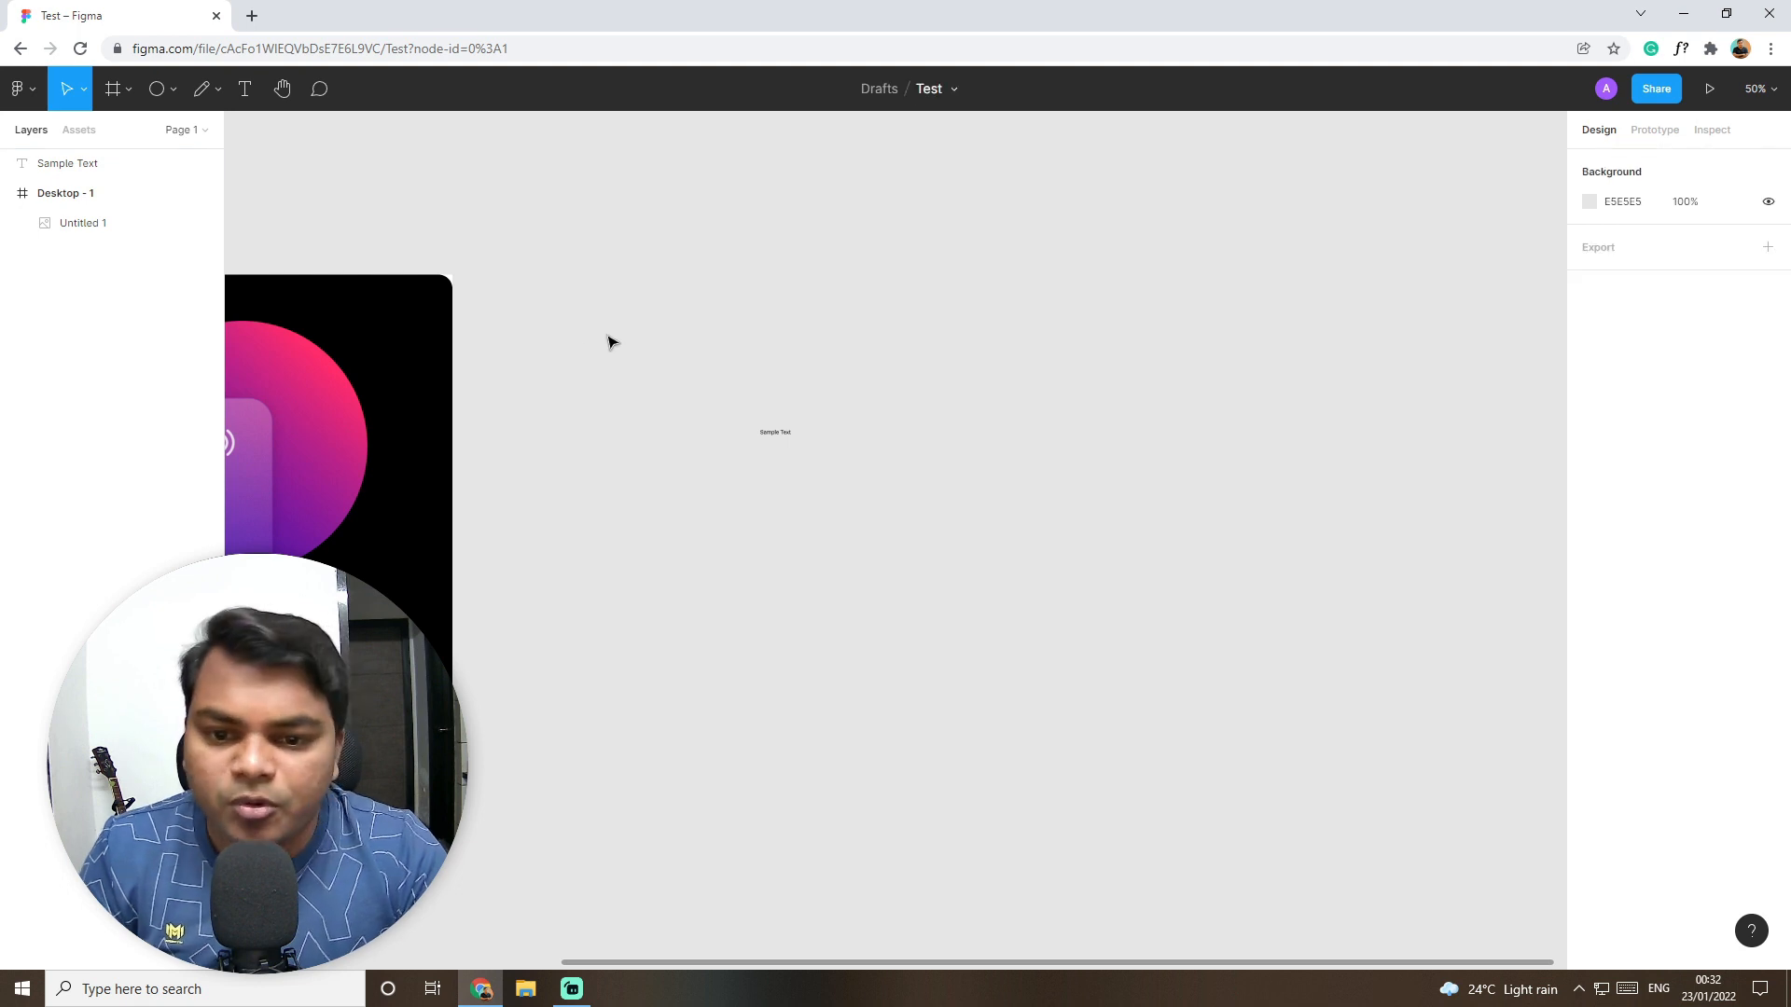
Step: Select the sample text and review the layer blend modes available for it without changing the mode
drag(611, 343, 941, 585)
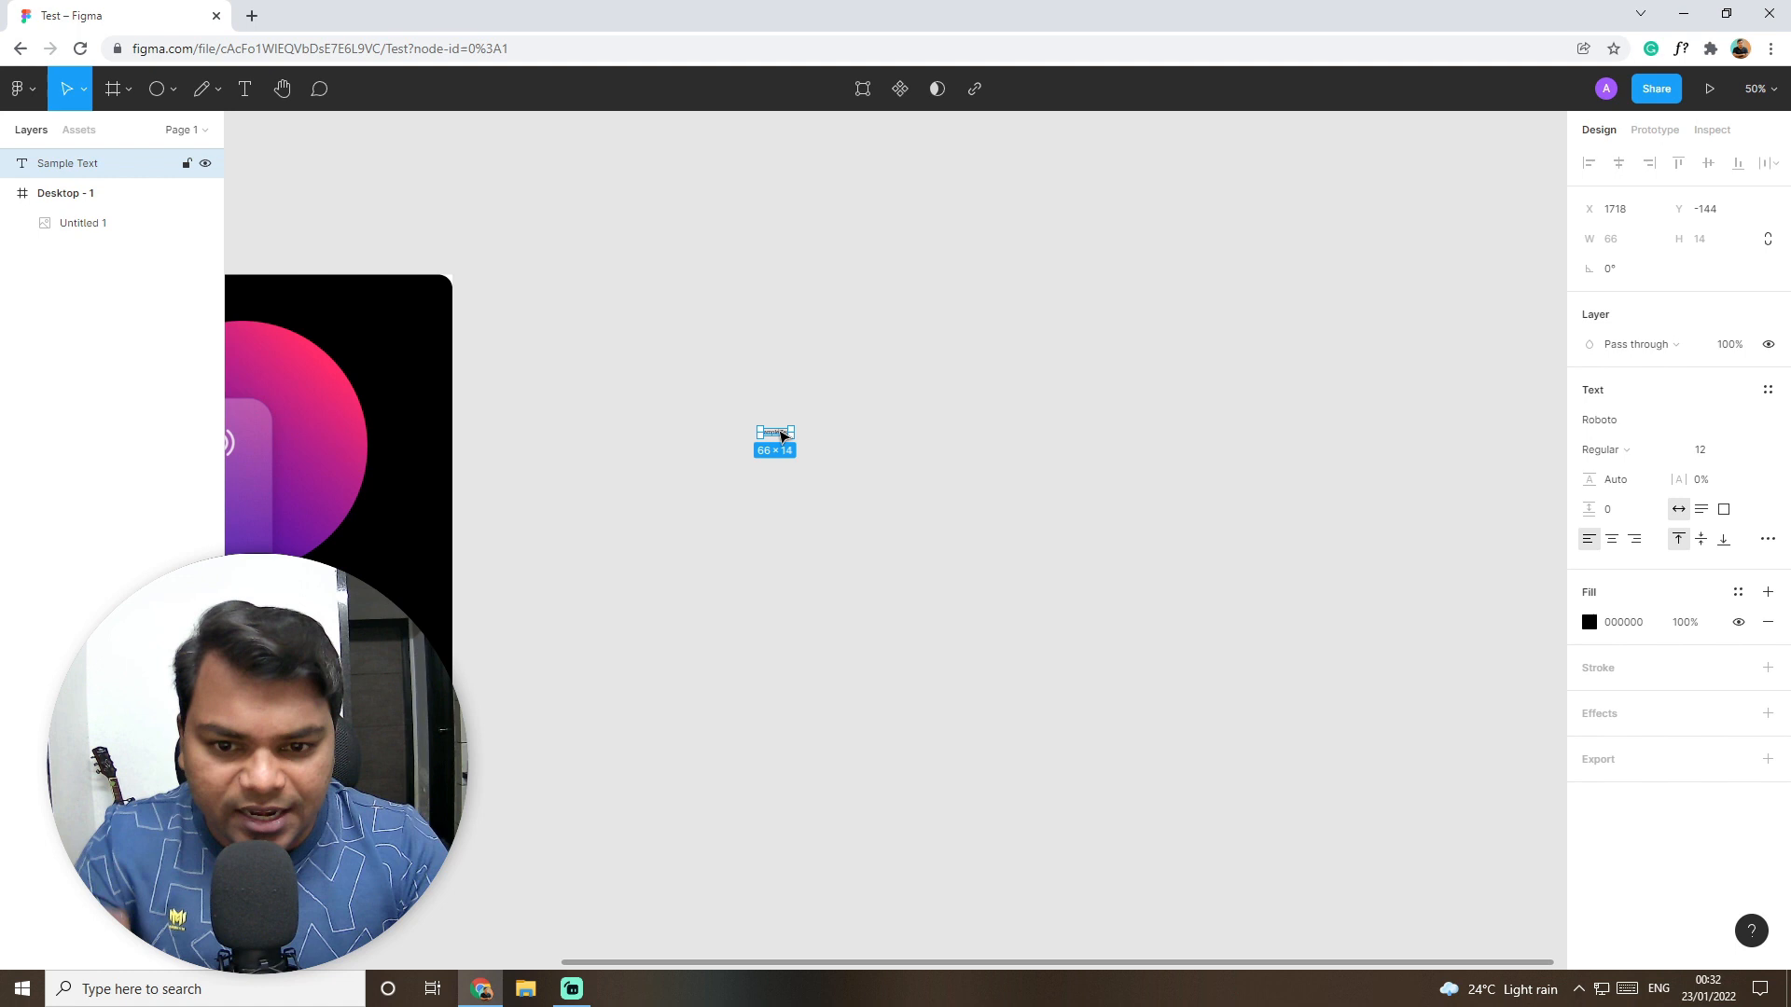
click(1646, 361)
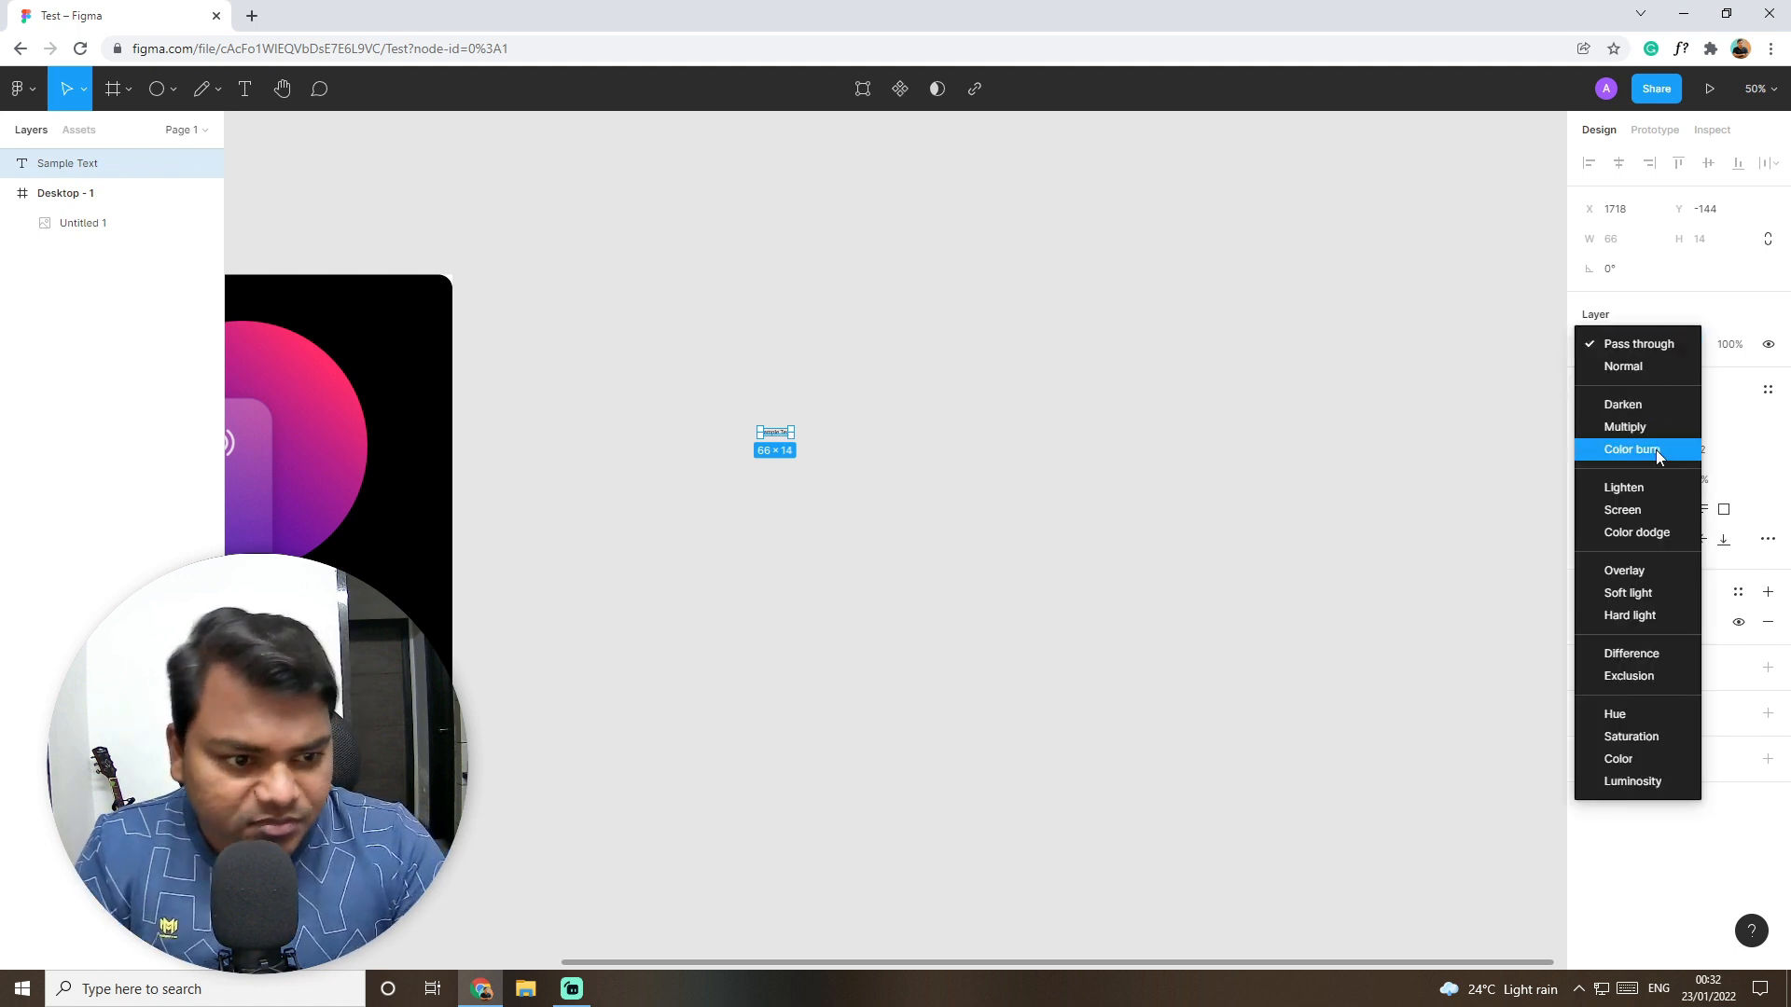
click(1719, 395)
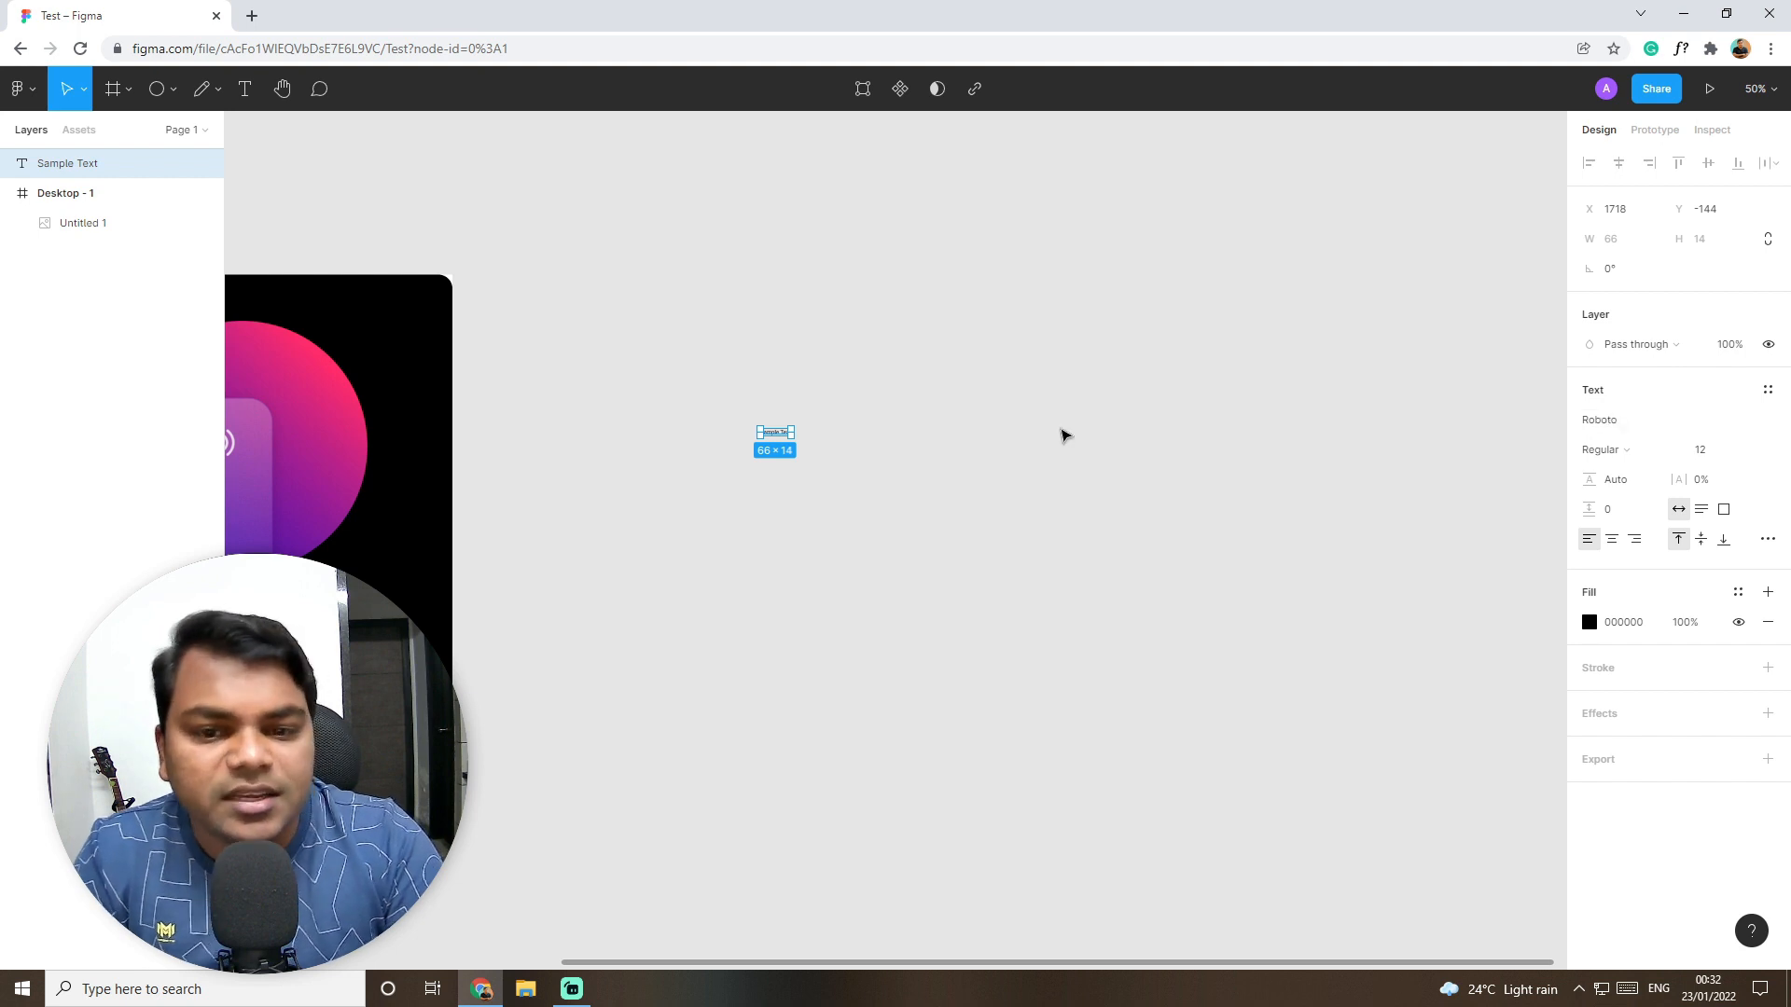
Step: Change the sample text's font family to Montserrat
click(1696, 428)
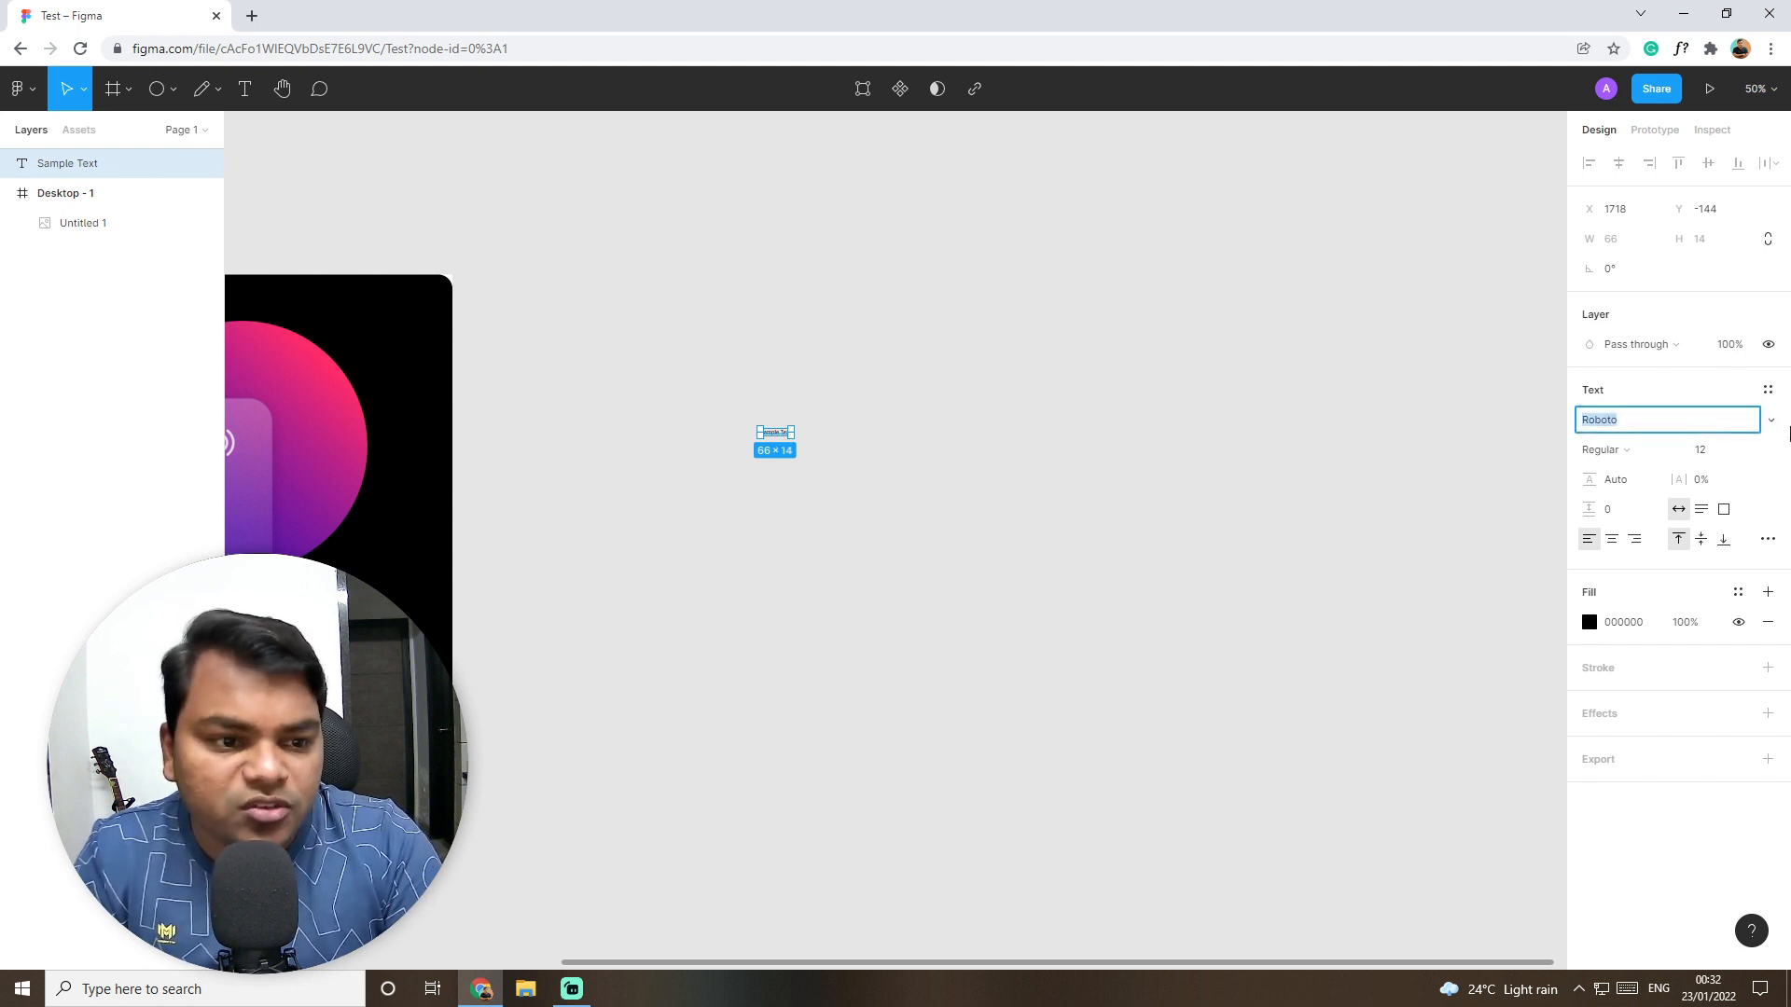
click(1771, 420)
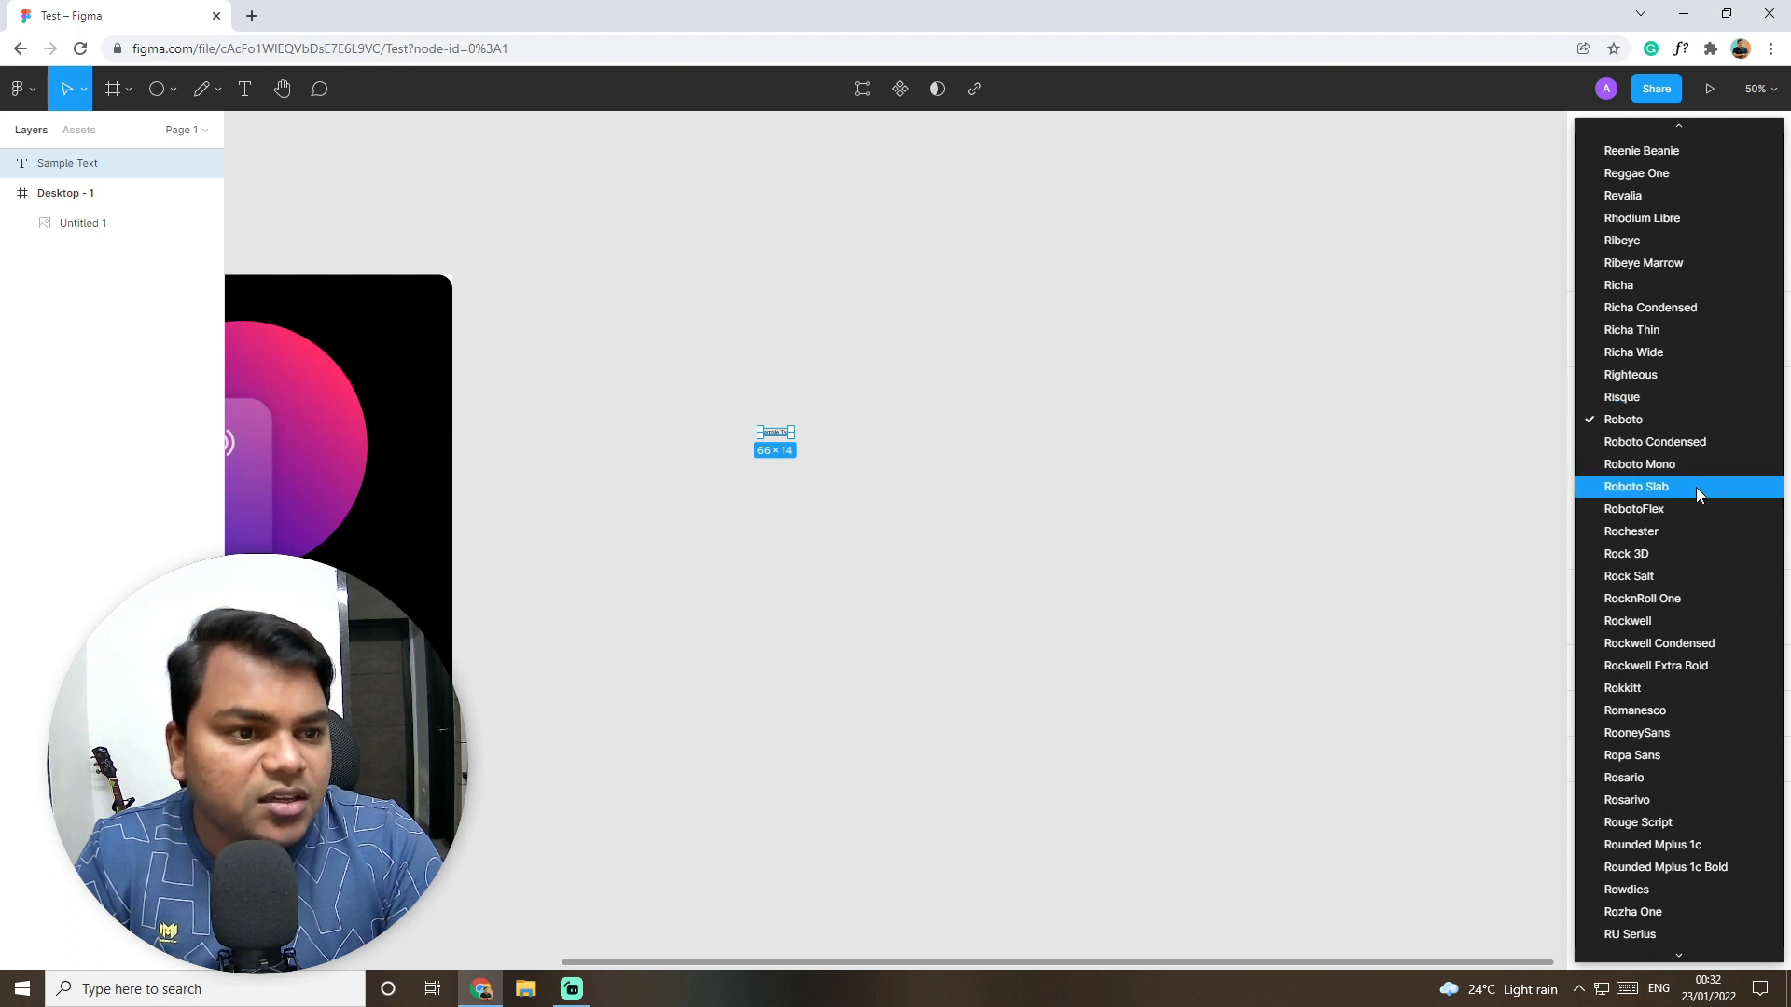
text(mon)
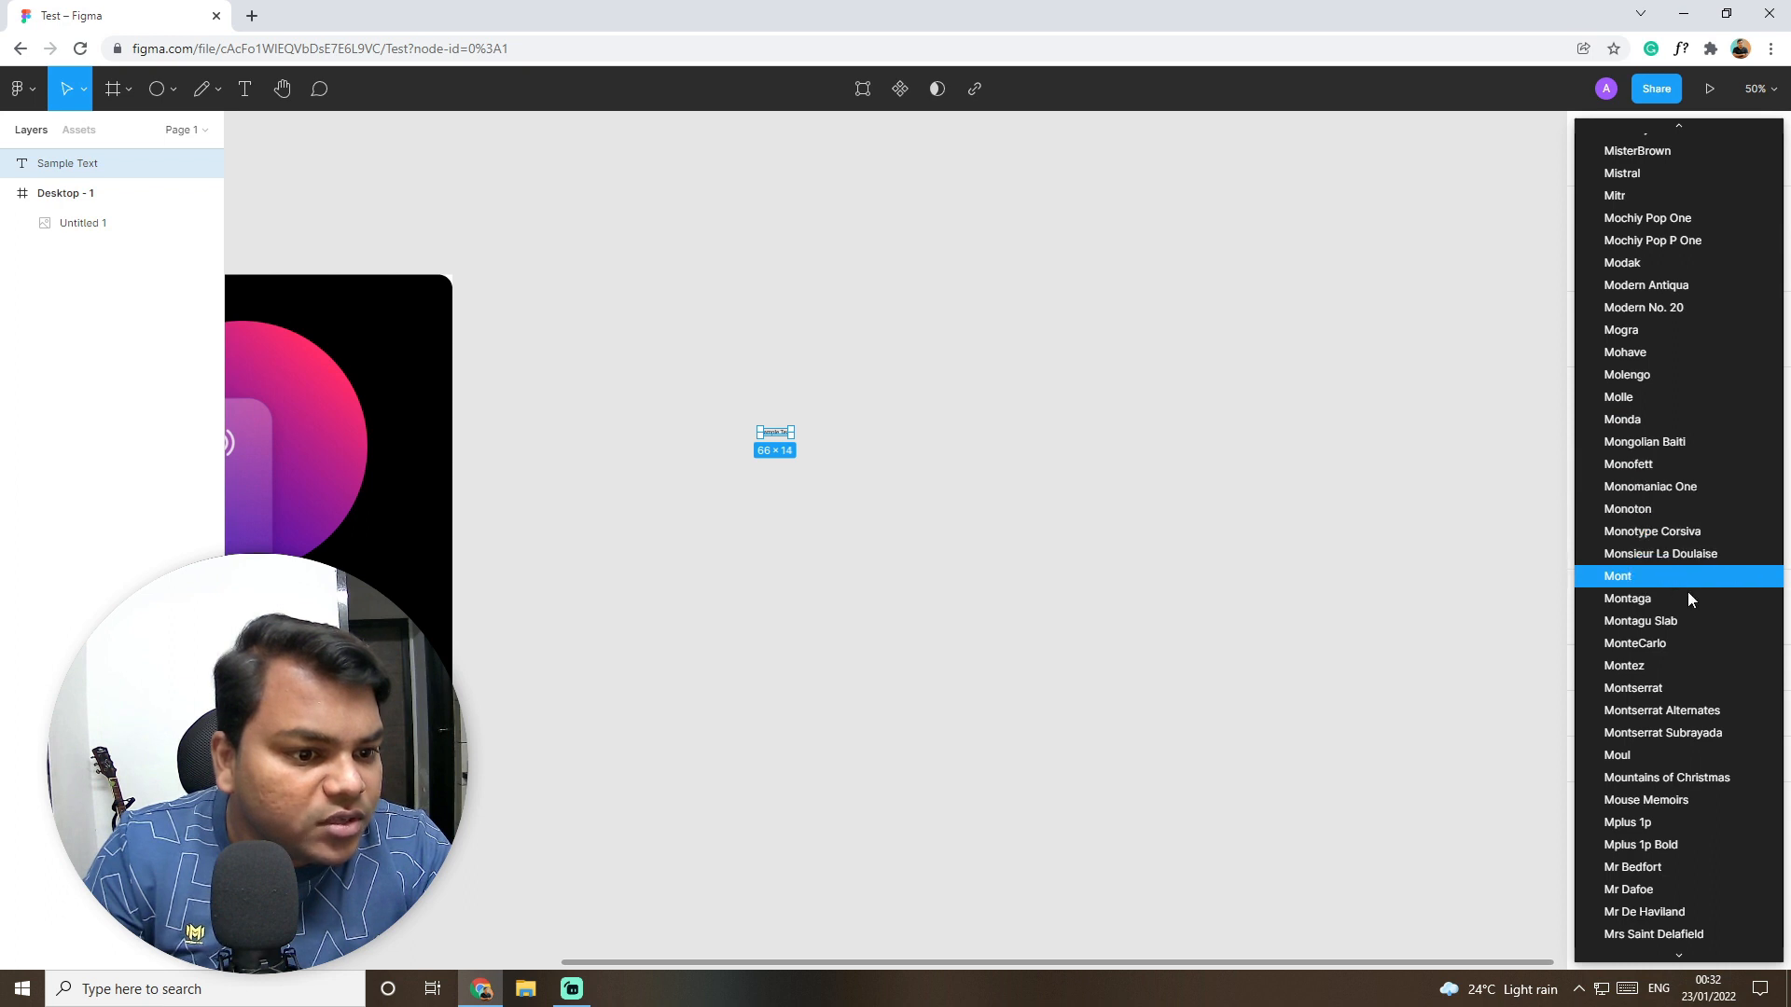
click(1701, 691)
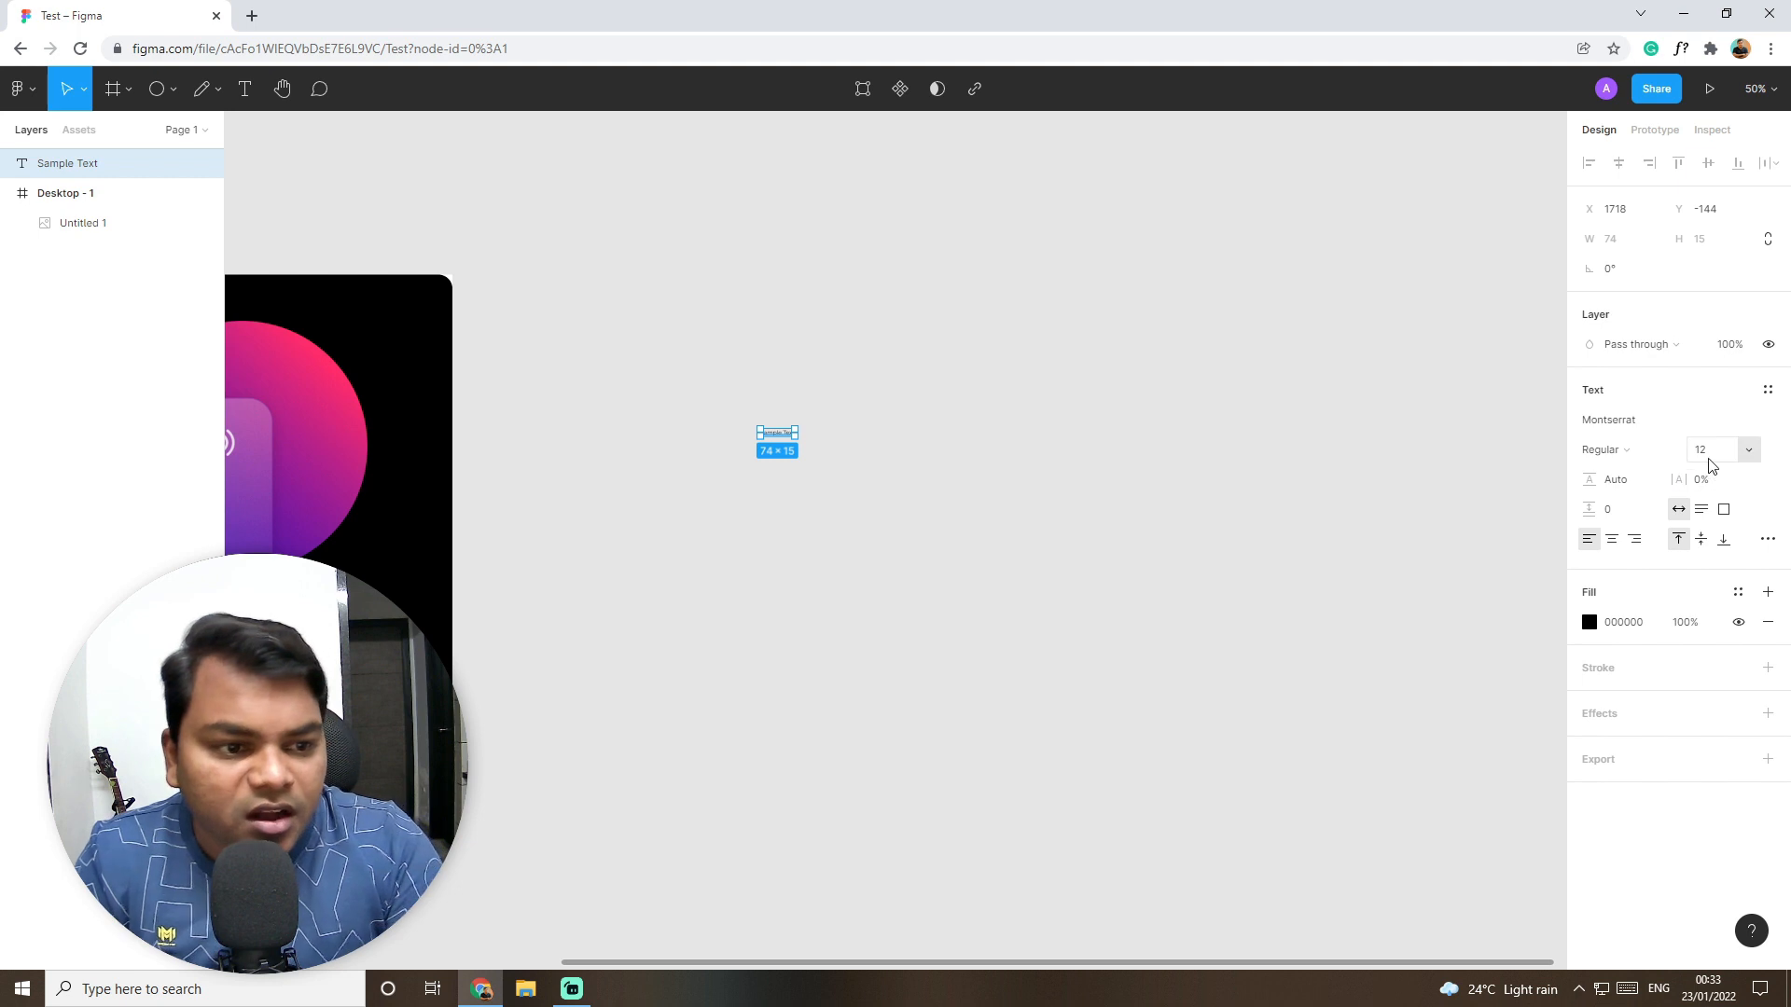
Step: Set the sample text's font weight to SemiBold and its font size to 64
click(1623, 463)
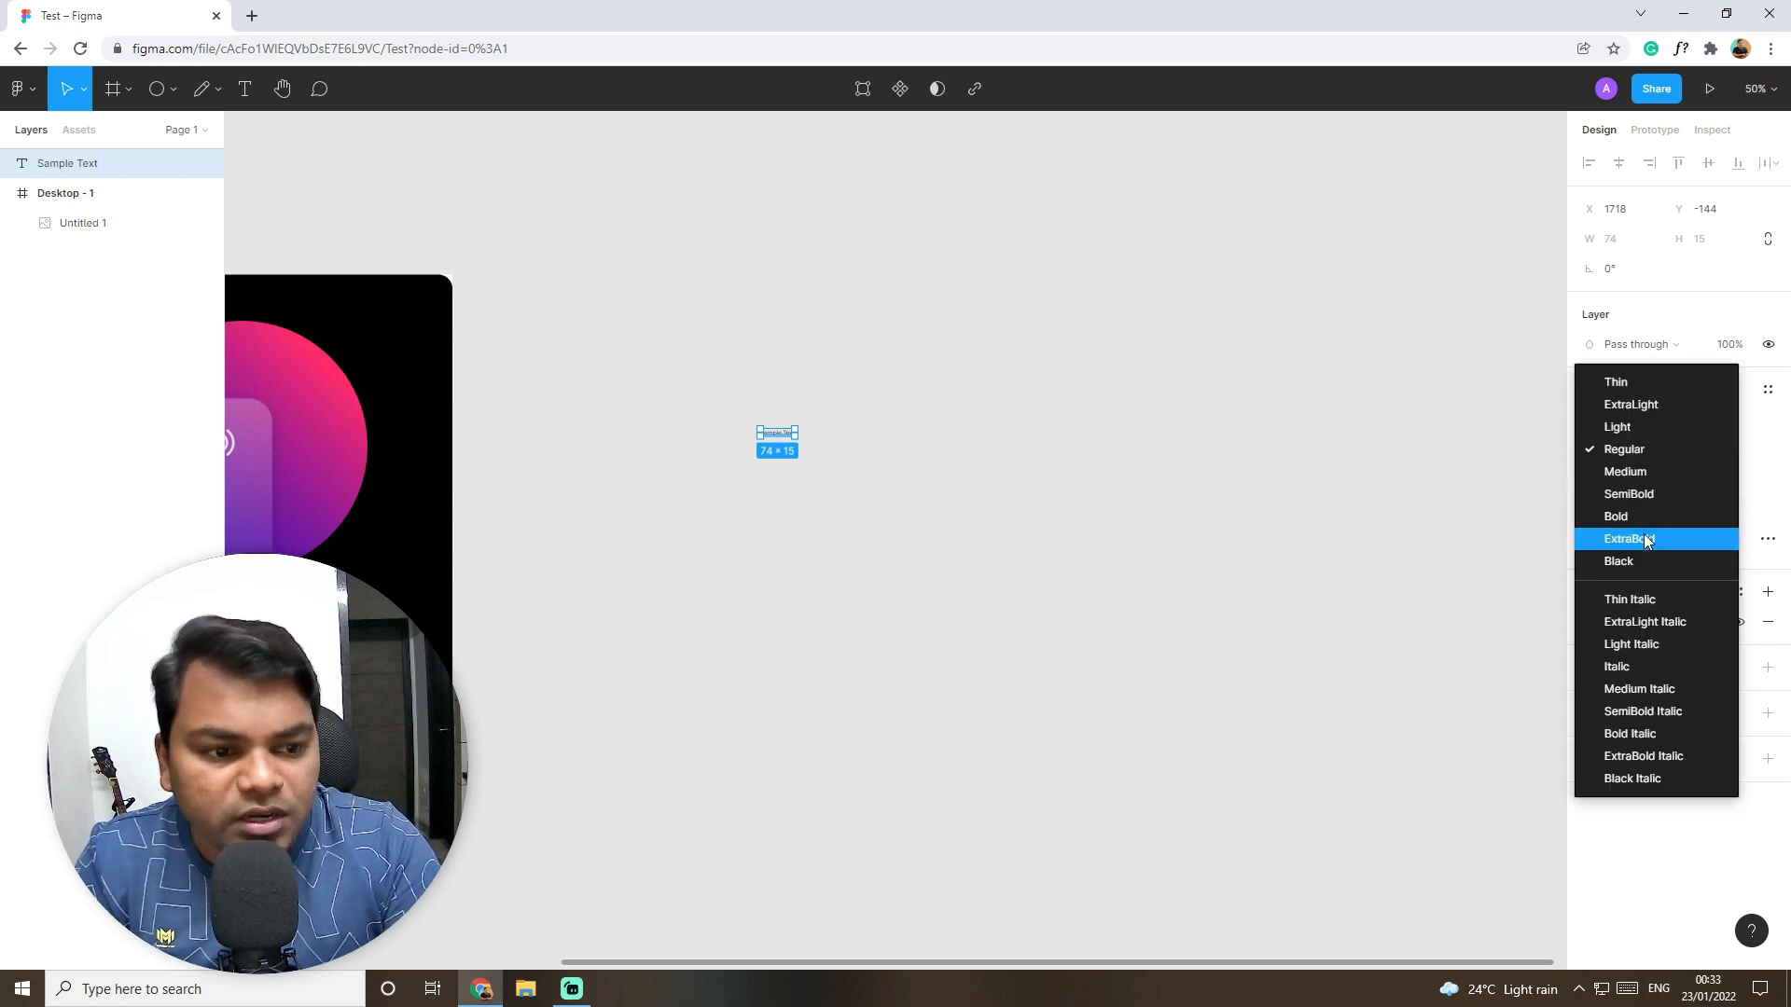
click(1652, 494)
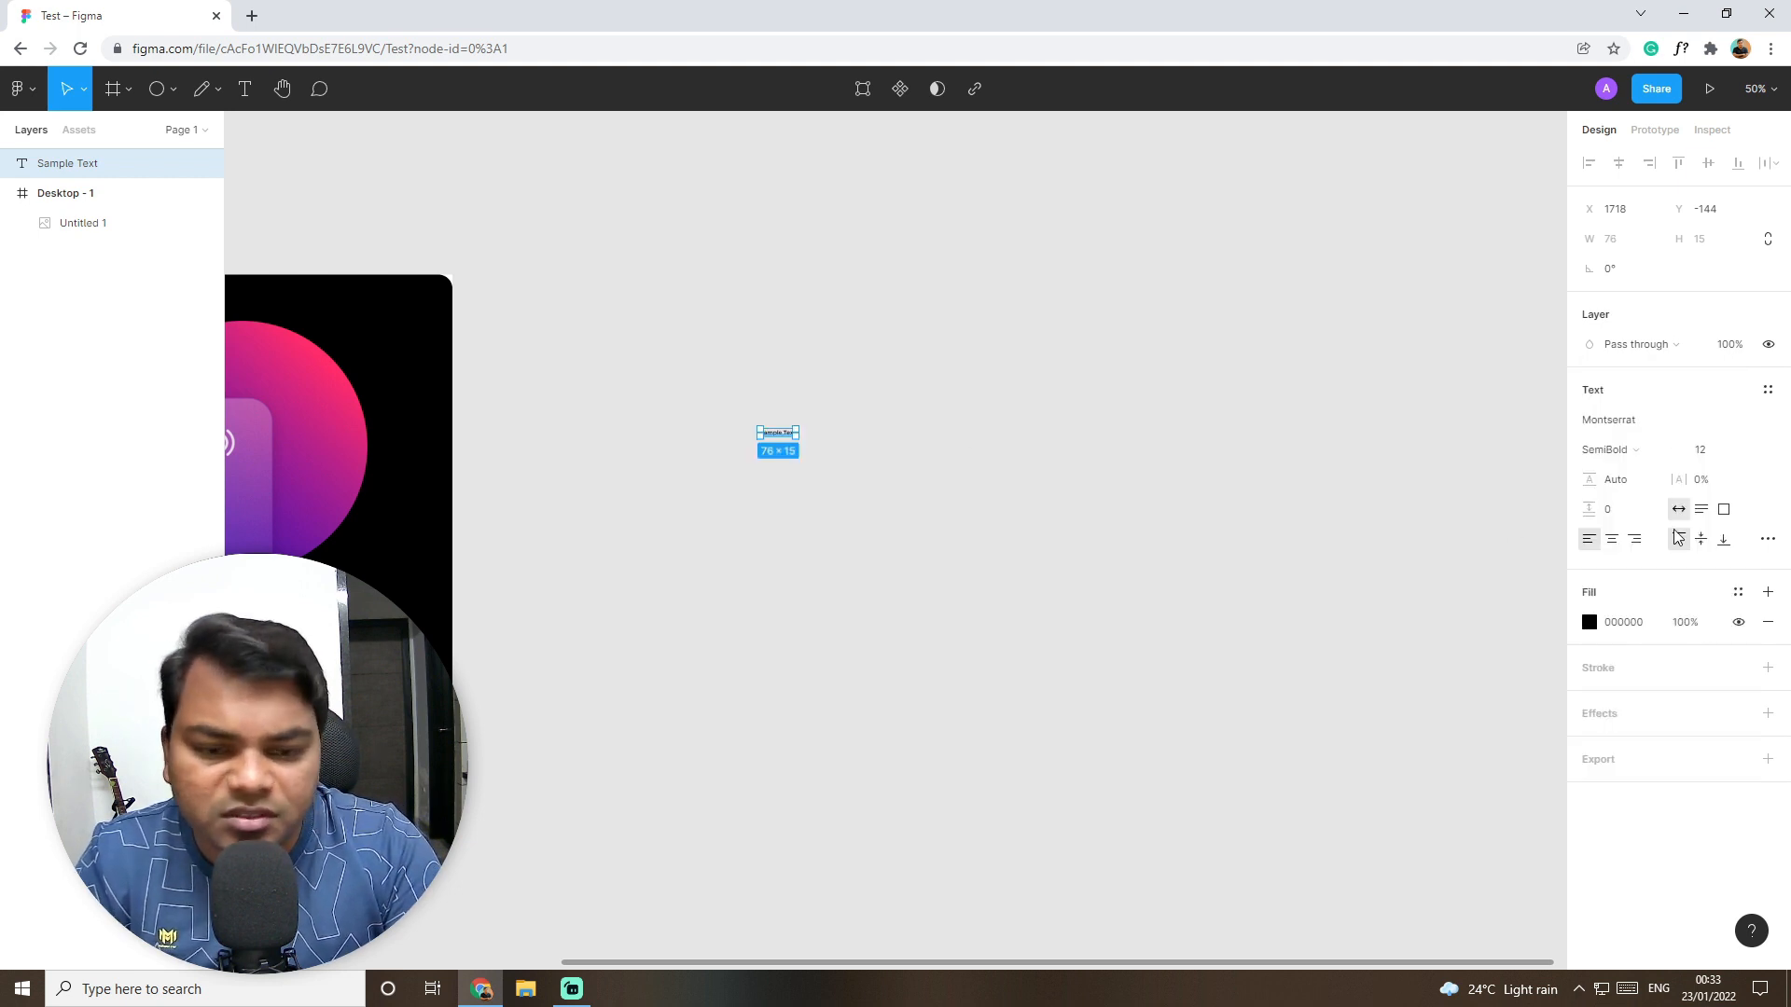
click(1749, 451)
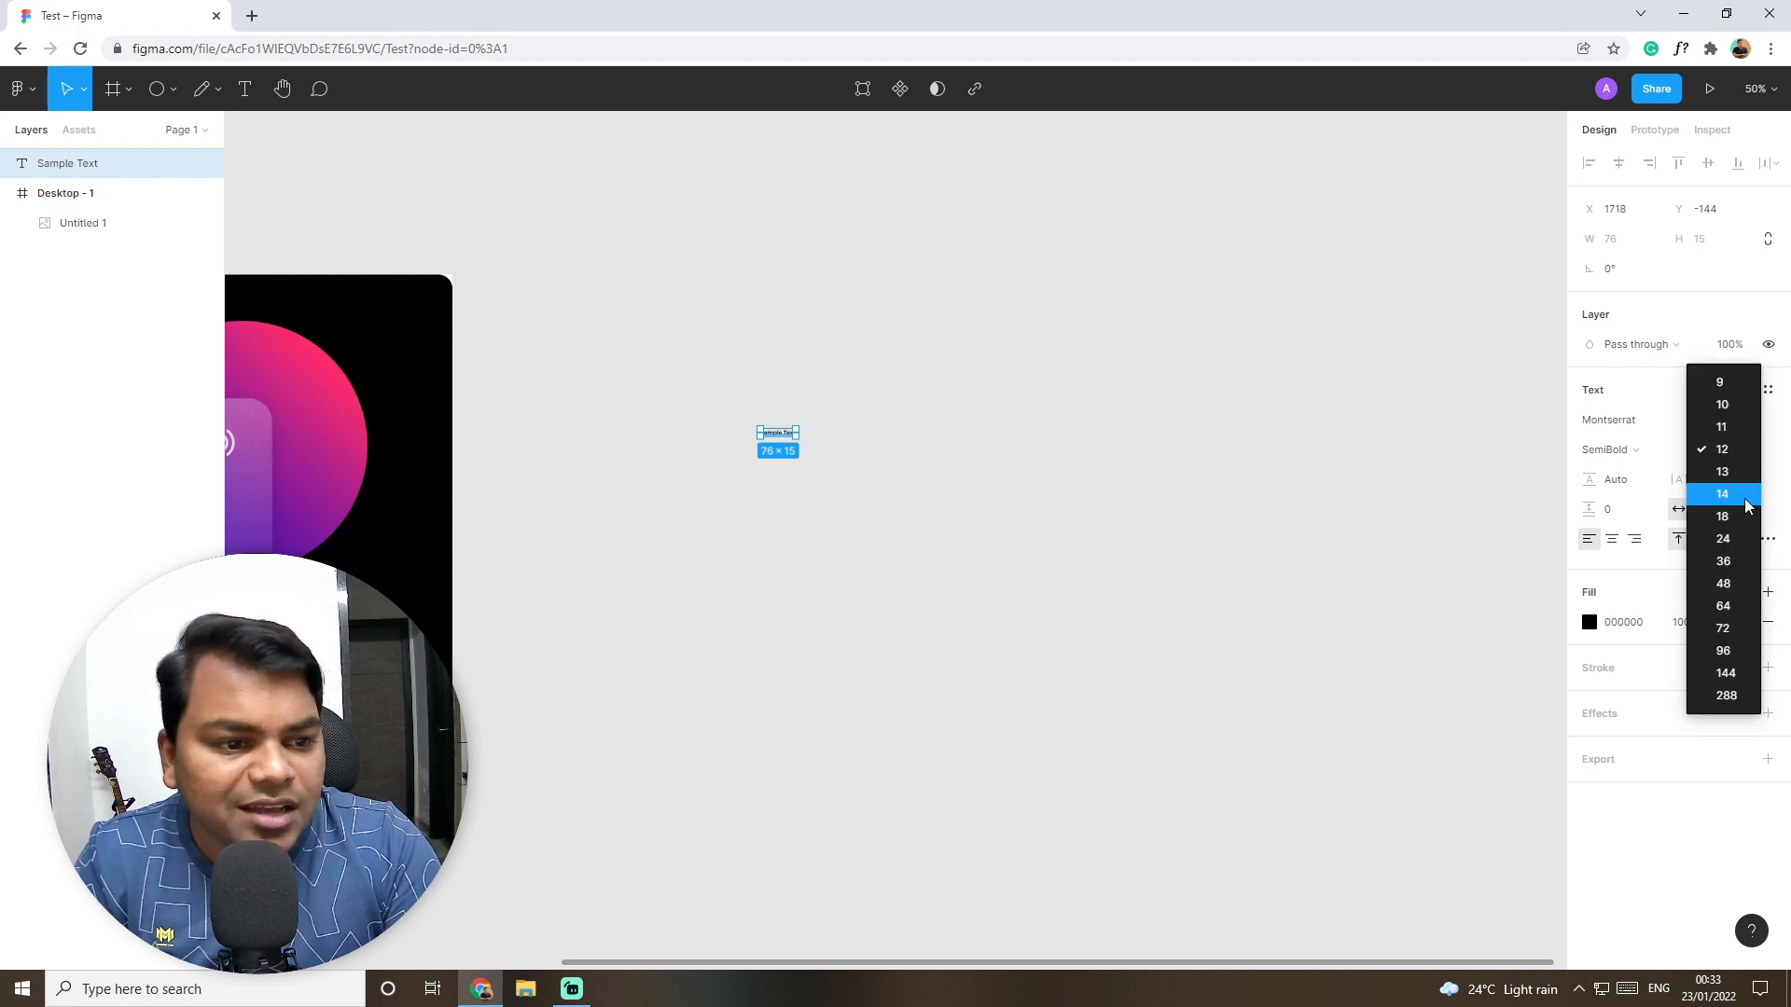
click(1737, 606)
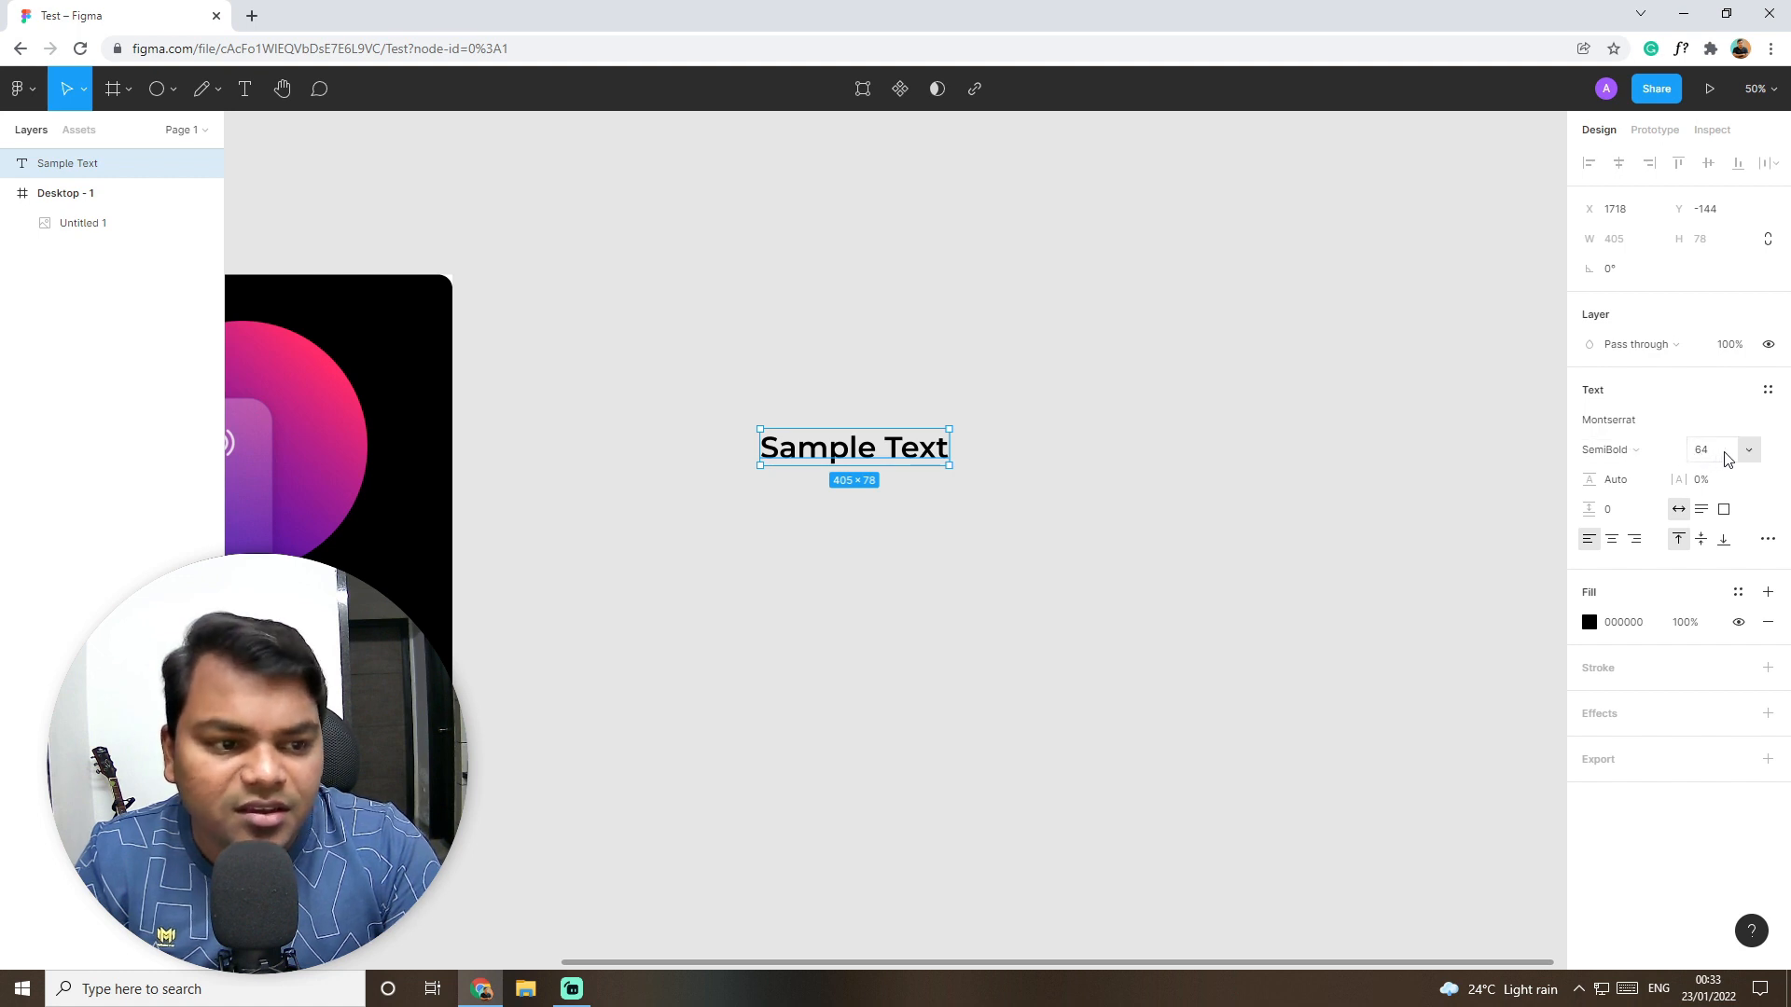
Step: Raise the sample text's font size in single increments past 100 and lower it back to 69
click(1725, 458)
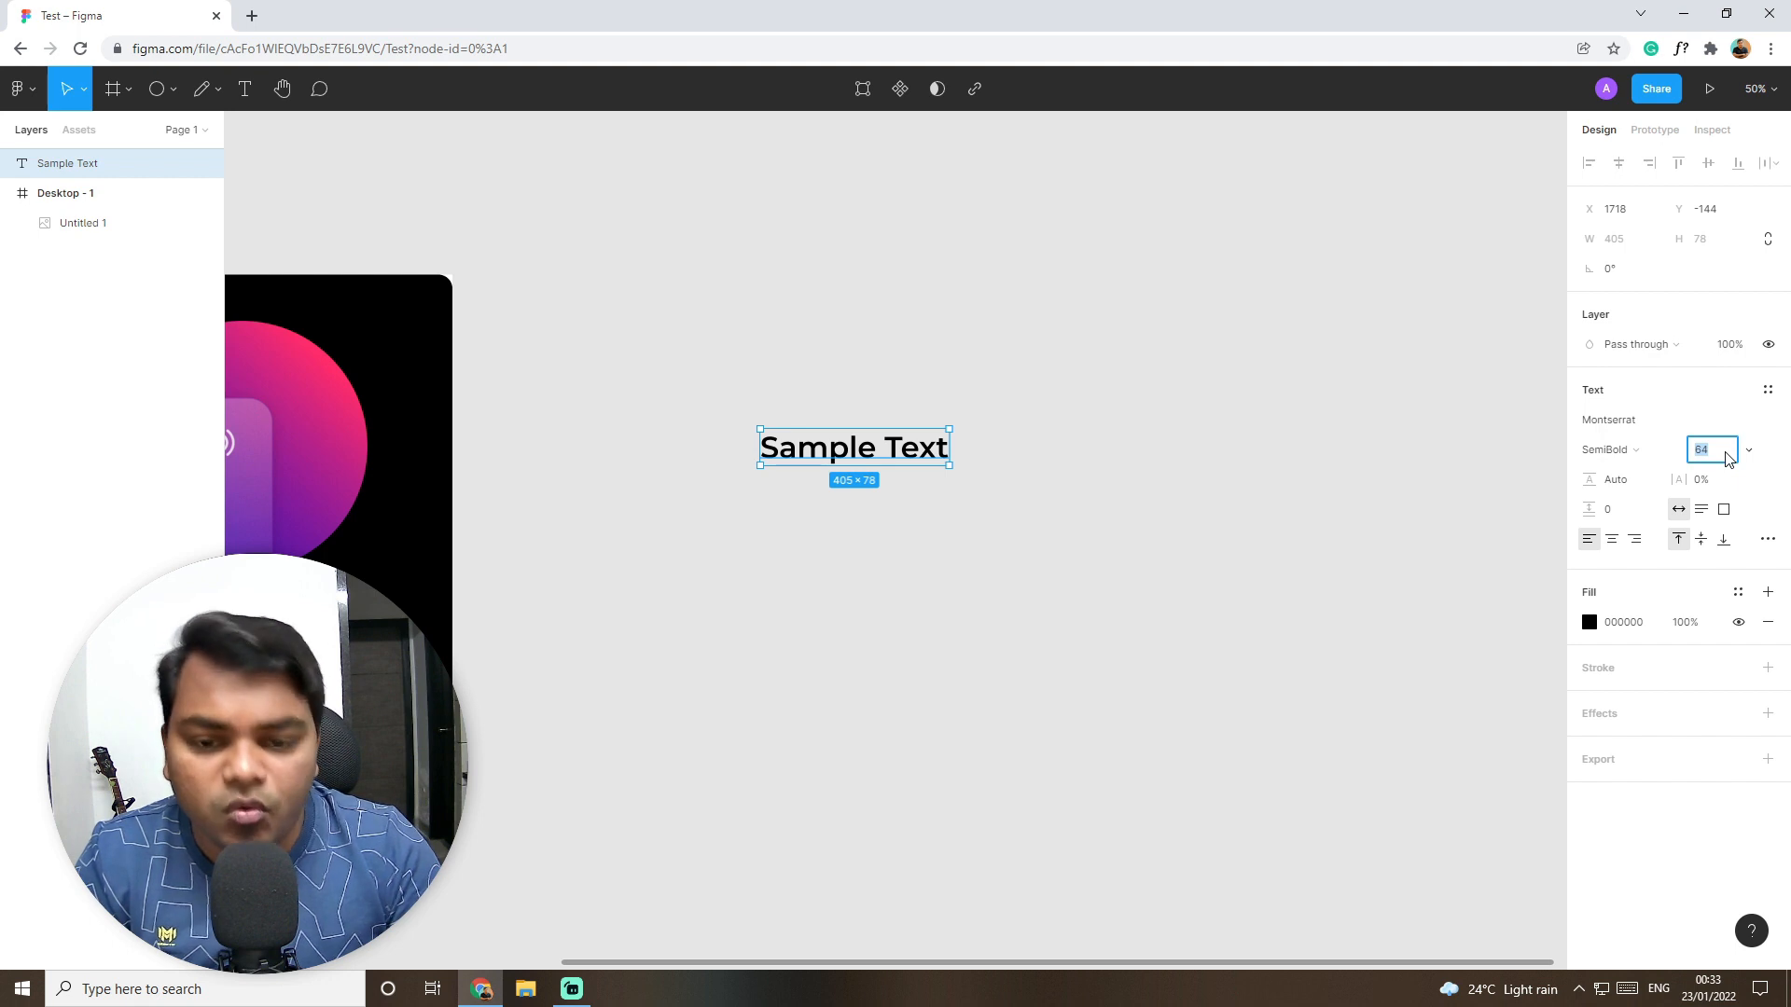
key(Up)
key(Up)
key(Up)
key(Up)
key(Up)
key(Up)
key(Up)
key(Up)
key(Up)
key(Up)
key(Up)
key(Up)
key(Up)
key(Up)
key(Up)
key(Up)
key(Up)
key(Up)
key(Up)
key(Up)
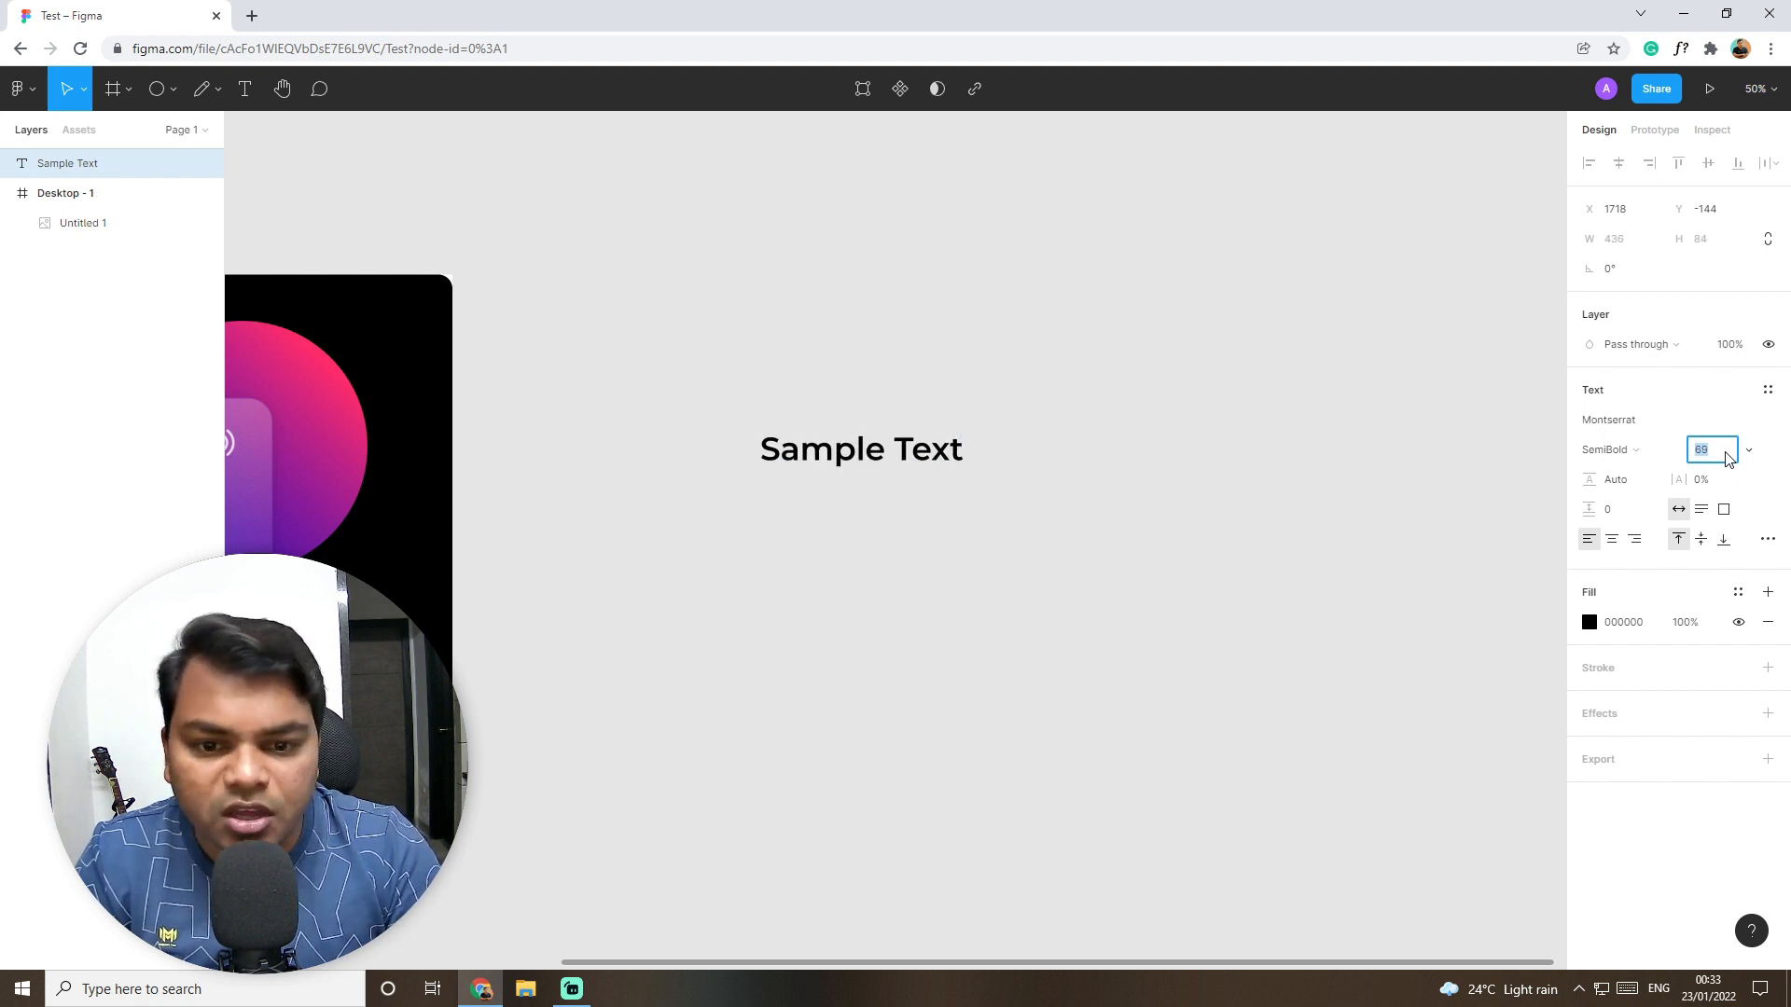
key(Down)
key(Down)
key(Down)
key(Down)
key(Down)
key(Down)
key(Down)
key(Down)
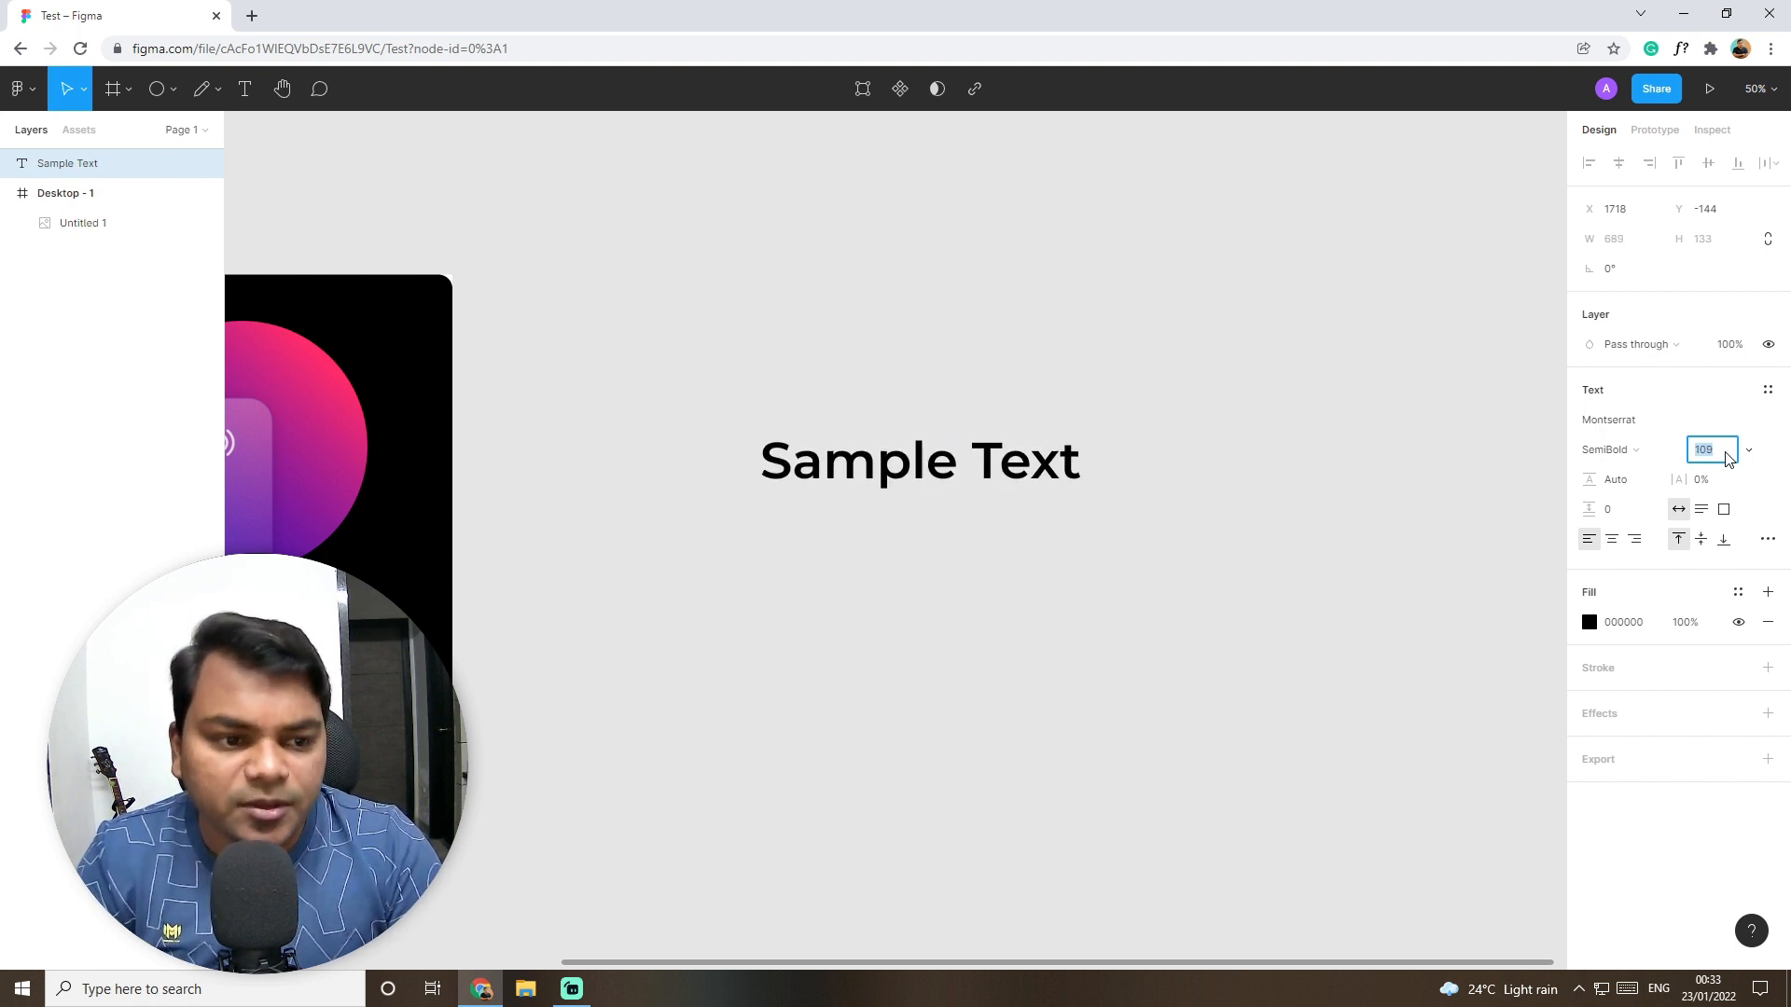
key(Down)
key(Down)
key(Down)
key(Down)
key(Down)
key(Down)
key(Down)
key(Down)
key(Down)
key(Down)
key(Down)
key(Down)
key(Down)
key(Down)
key(Down)
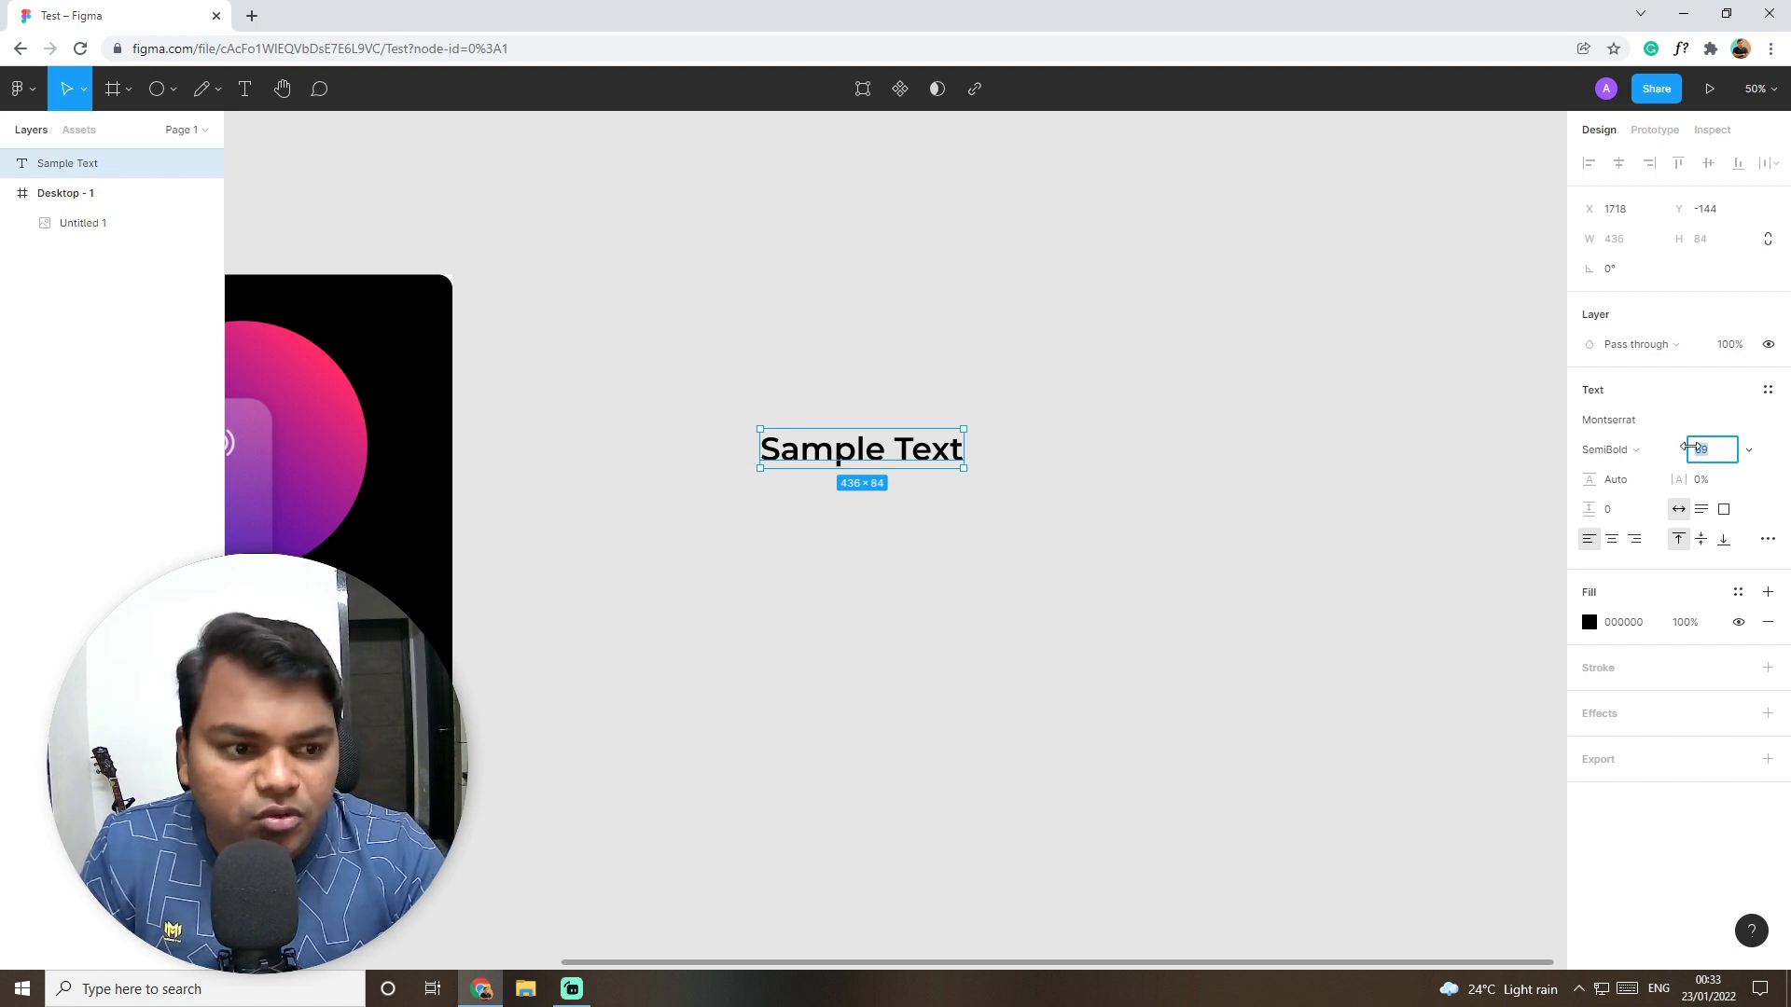
Step: Set the sample text's font size to 89
key(alt)
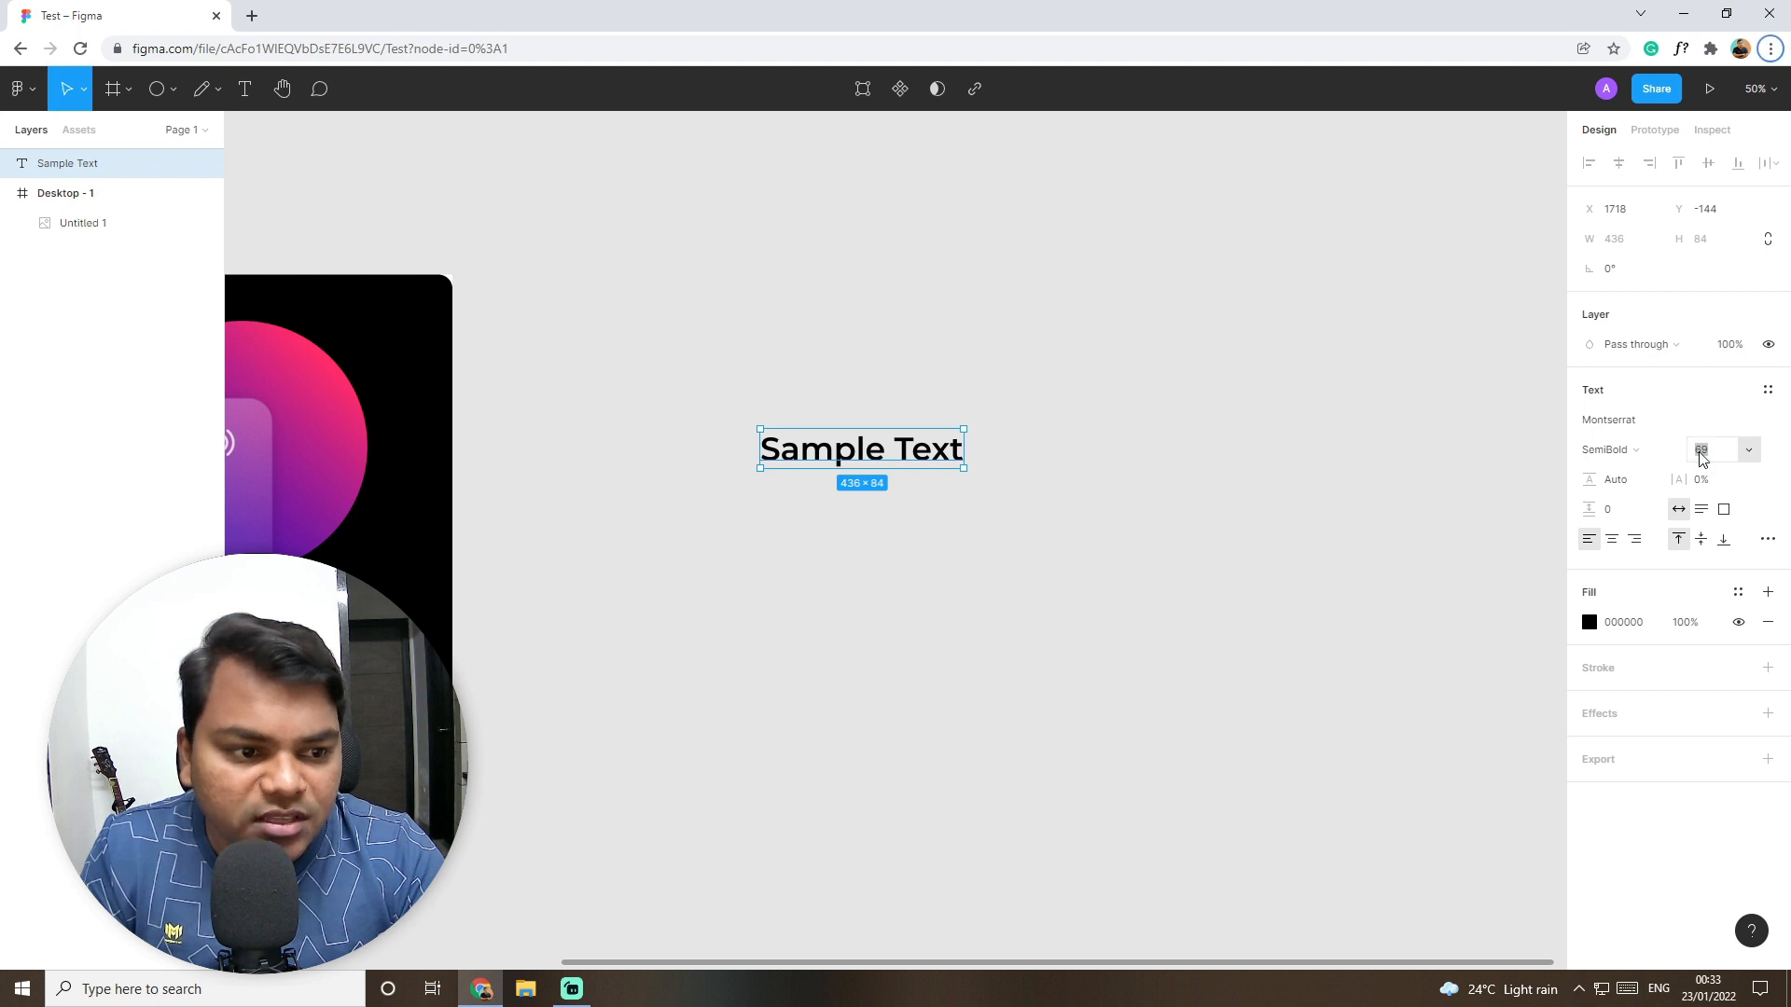
click(1704, 455)
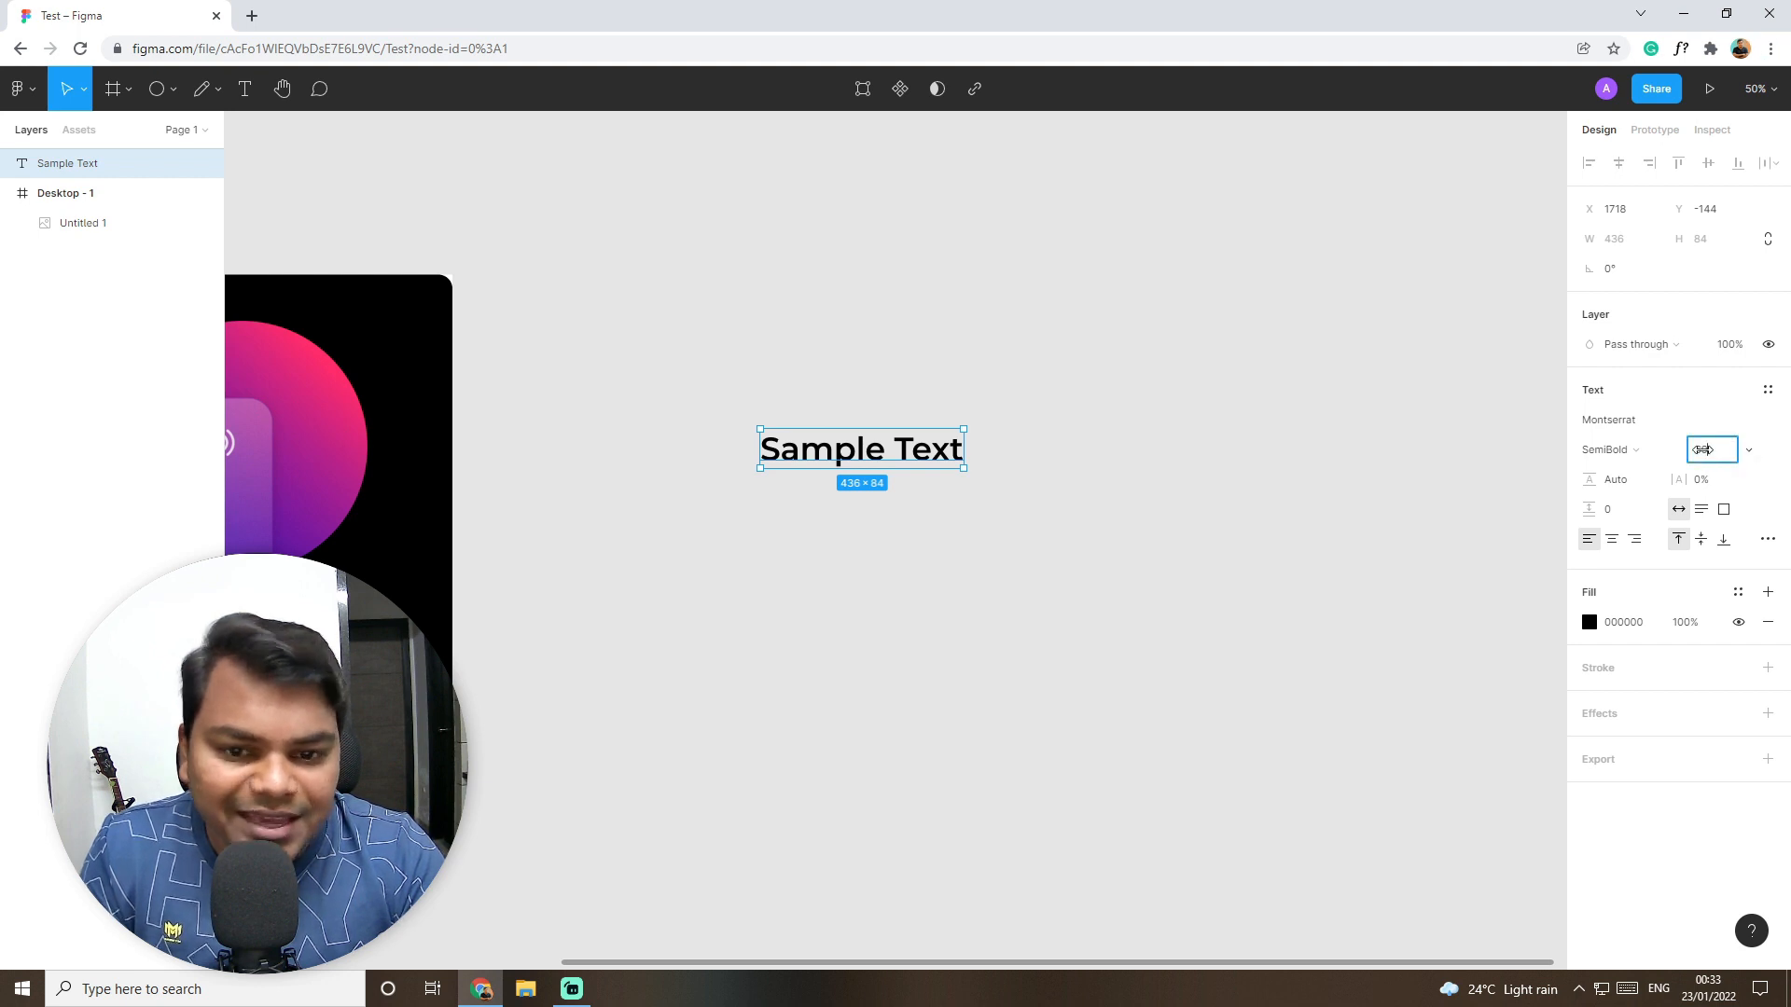
mouse_move(1704, 450)
mouse_down()
mouse_move(1595, 449)
mouse_move(1777, 452)
mouse_move(1643, 452)
mouse_move(1733, 452)
mouse_move(1703, 464)
mouse_up()
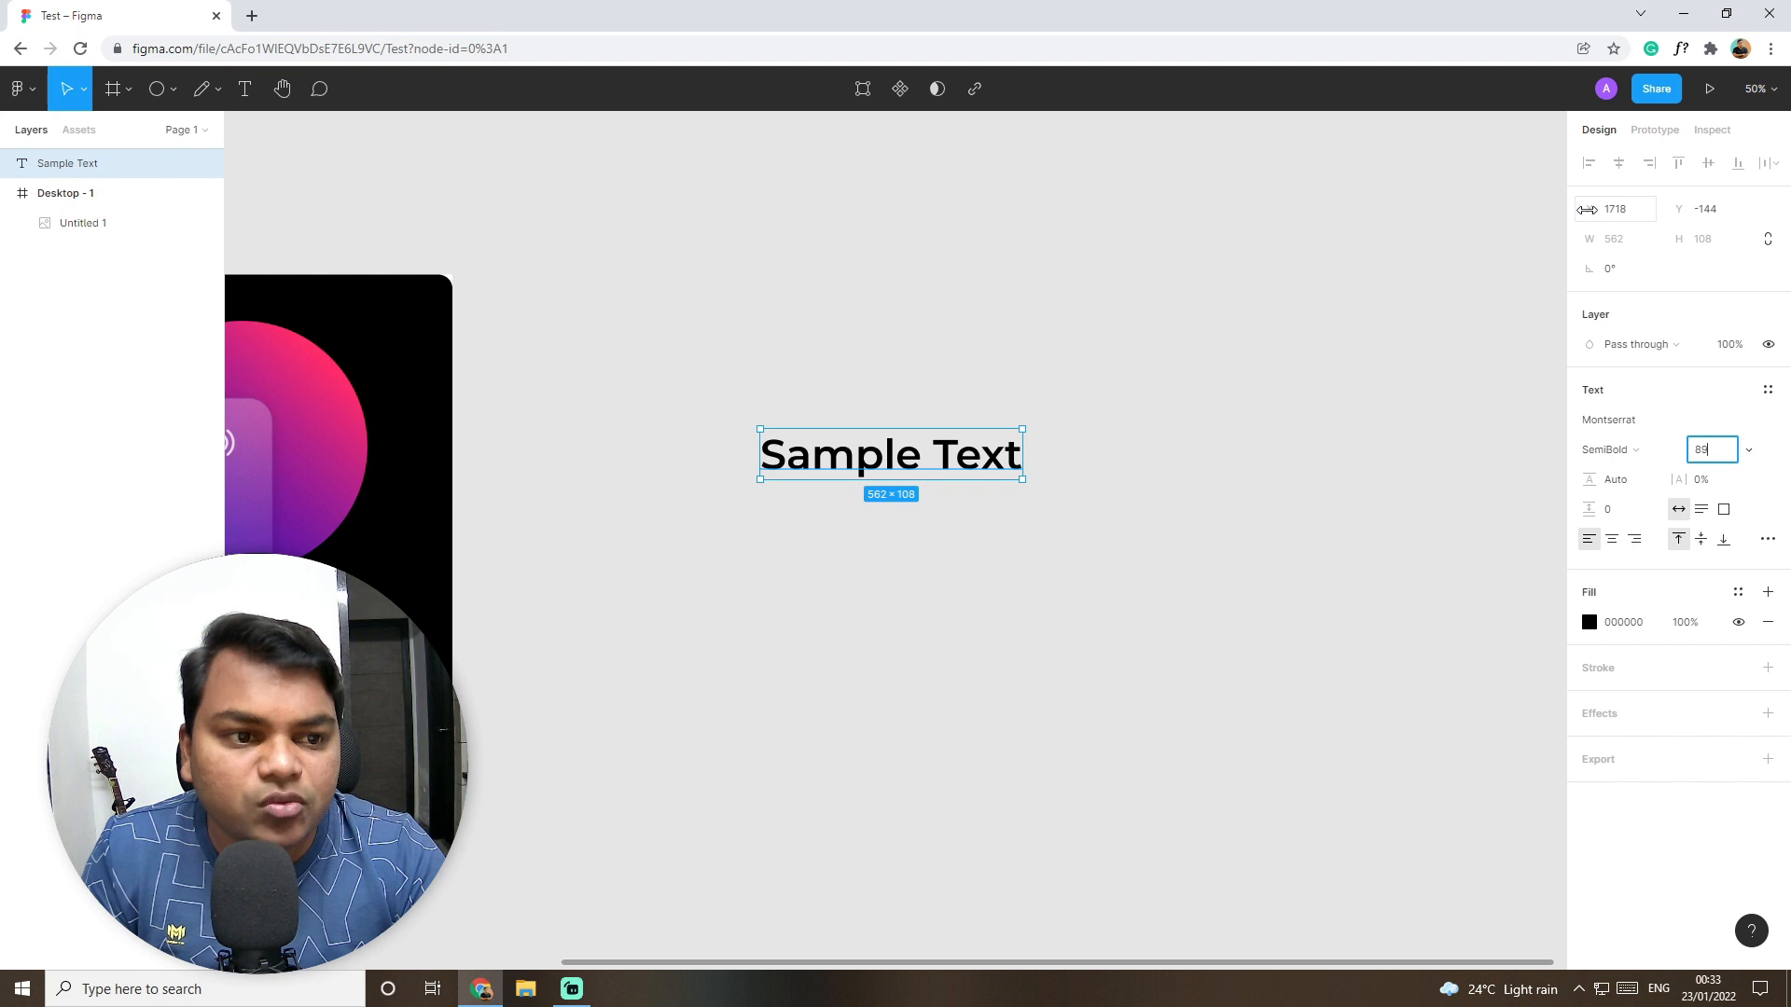
Step: Move the sample text to X 1708 and center-align it horizontally
mouse_move(1589, 209)
mouse_down()
mouse_move(1379, 212)
mouse_move(1123, 248)
mouse_move(186, 215)
mouse_move(1743, 224)
mouse_move(1571, 208)
mouse_up()
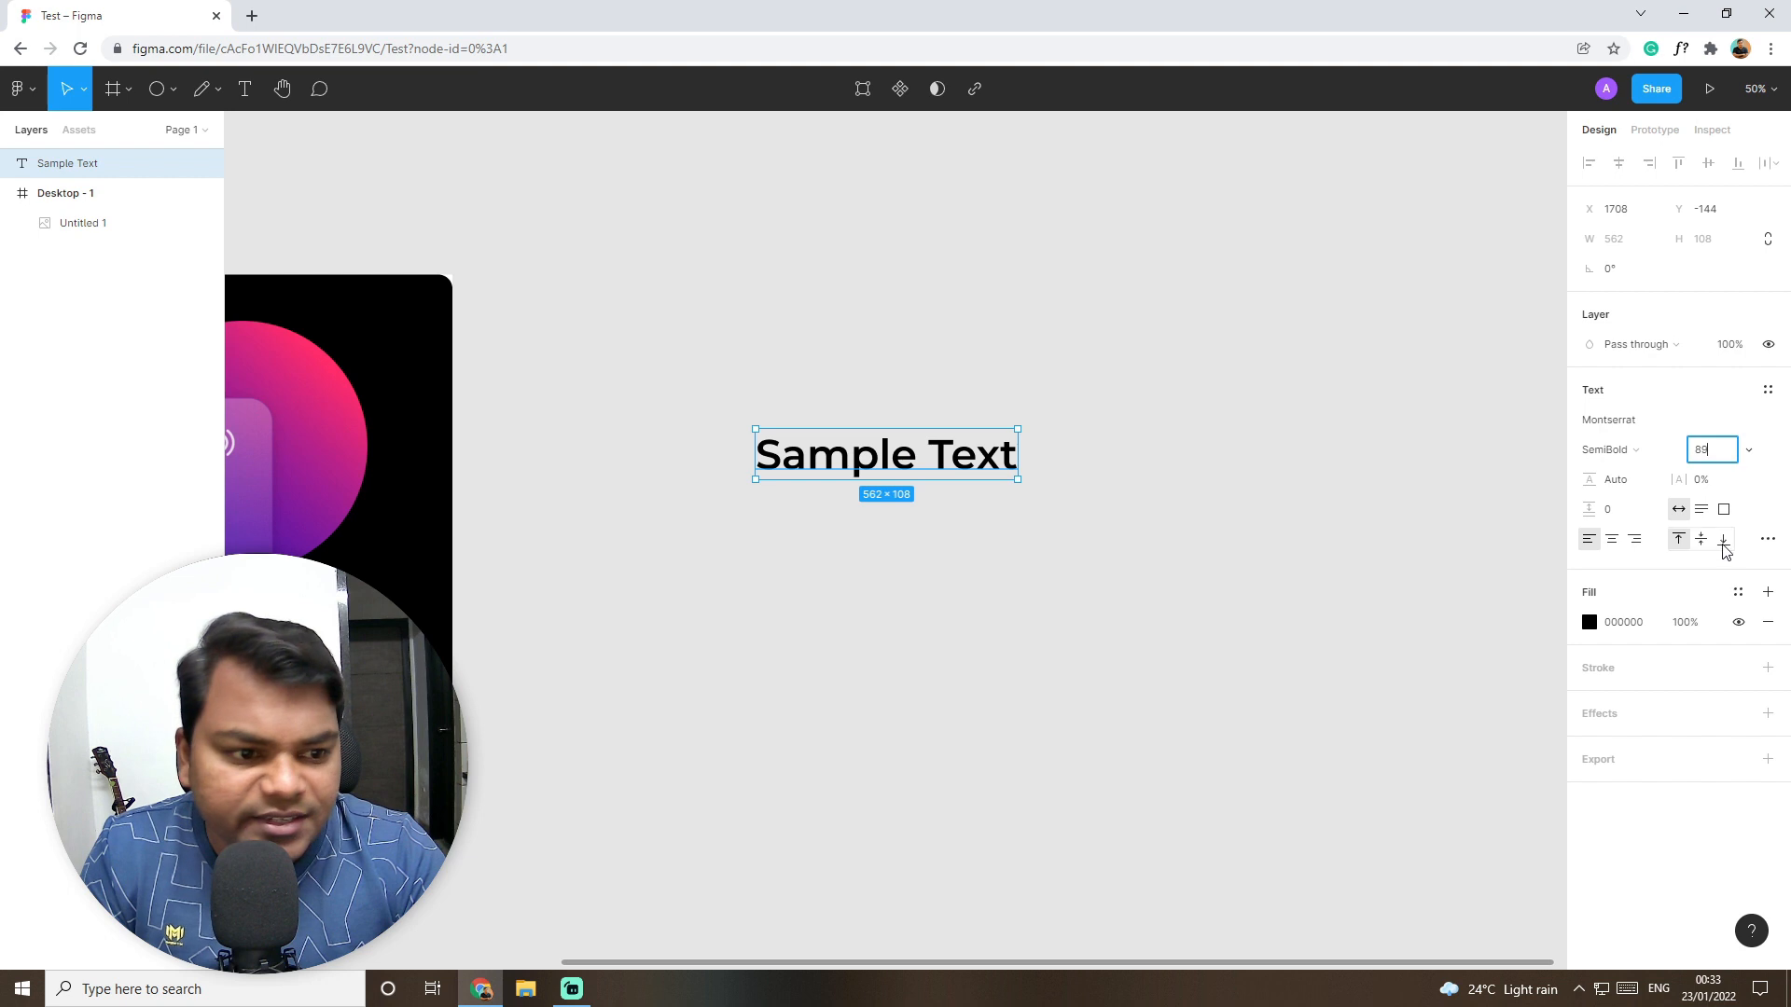
click(1611, 541)
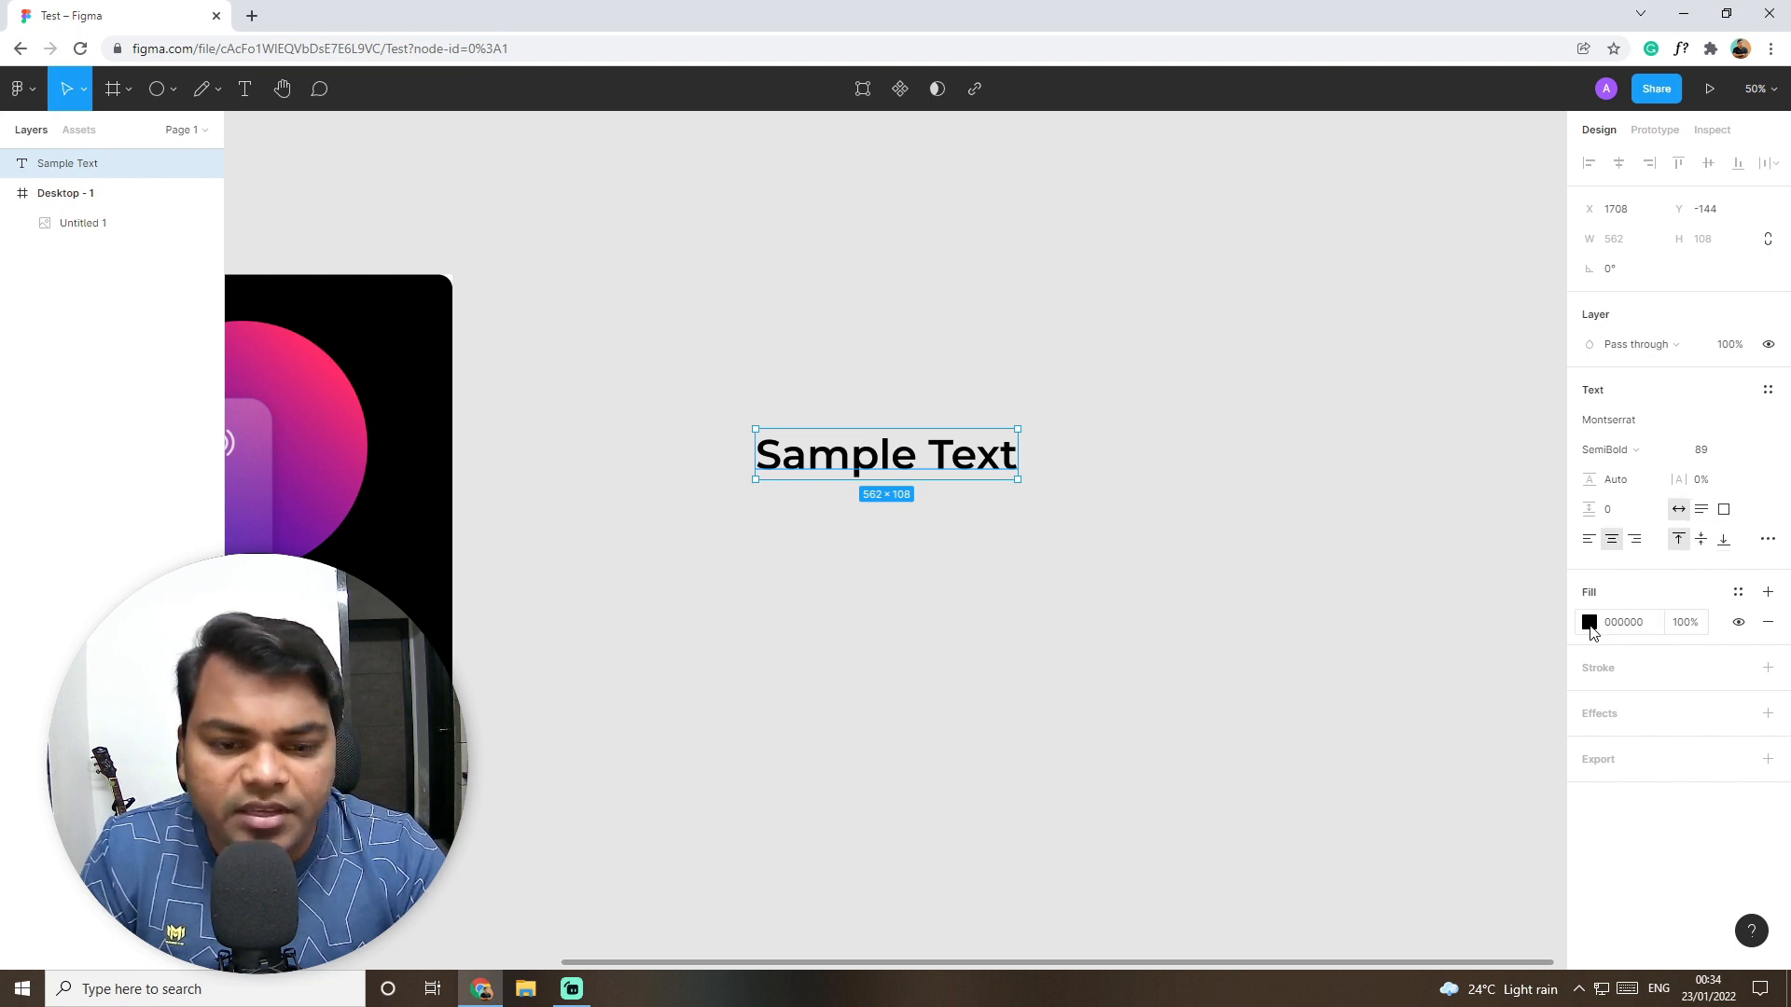
Step: Change the sample text's fill to red BB2424
click(1590, 622)
mouse_move(1543, 593)
mouse_down()
mouse_move(1576, 484)
mouse_move(1471, 518)
mouse_move(1499, 612)
mouse_move(1526, 576)
mouse_up()
click(1481, 435)
click(993, 459)
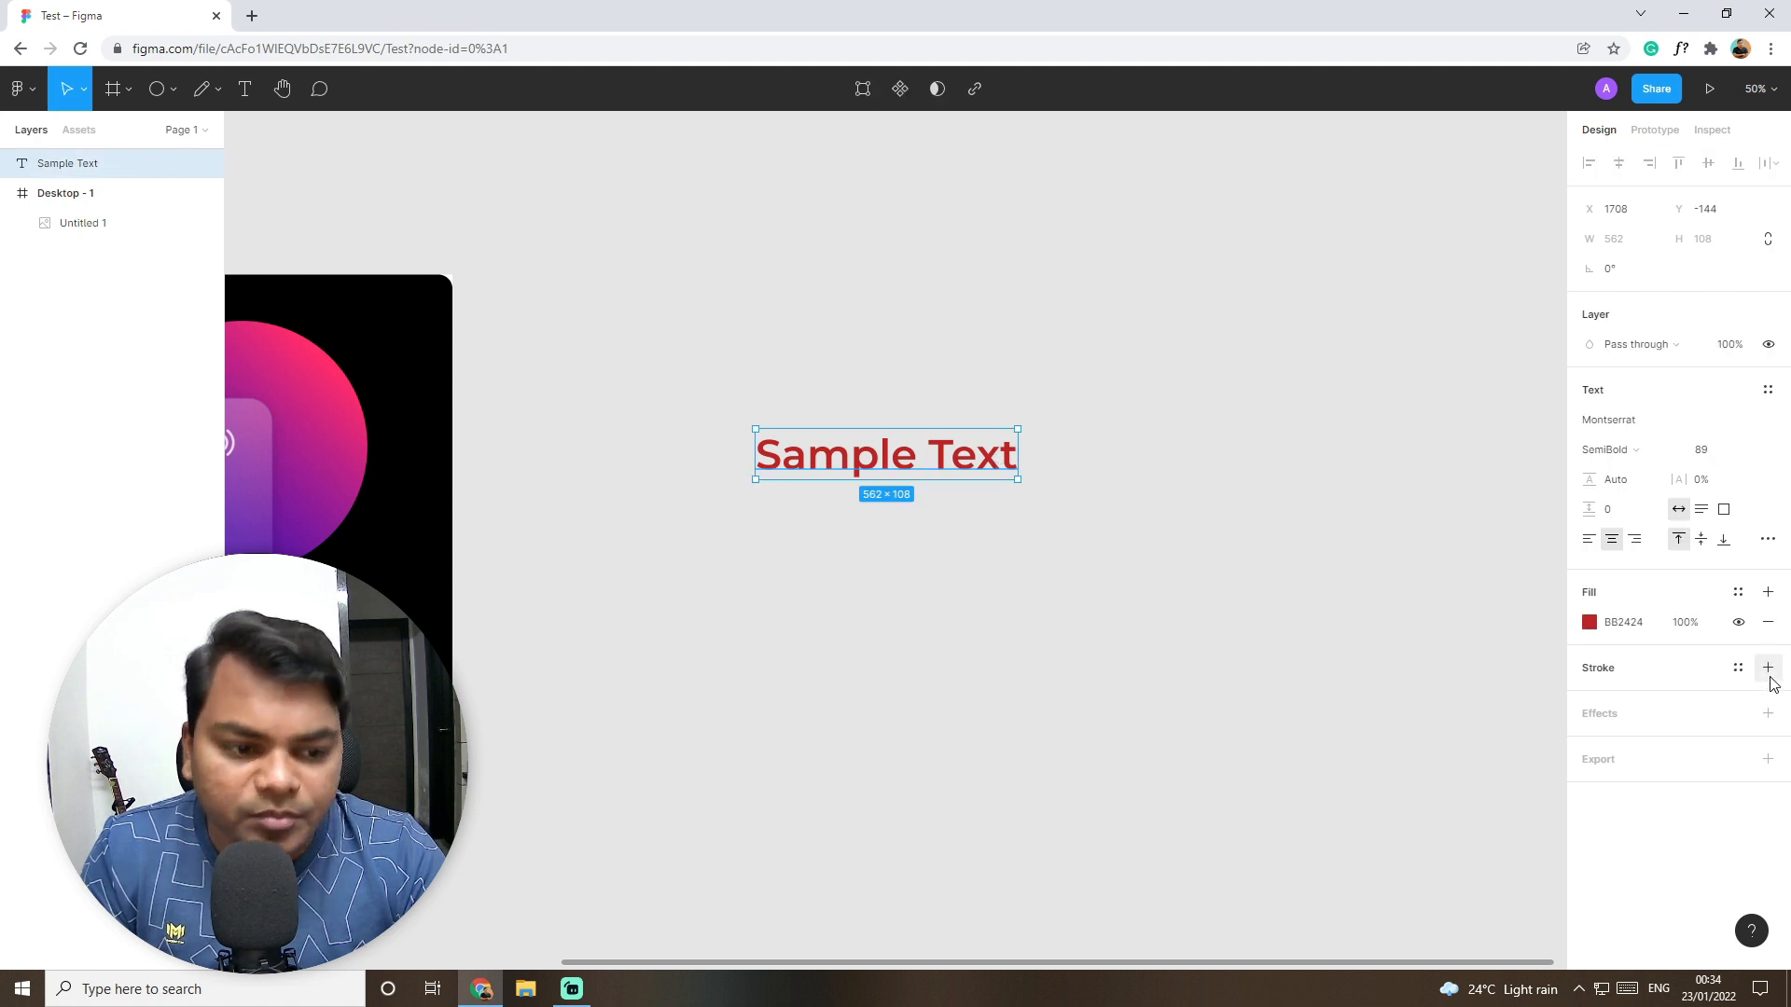
Step: Lower the sample text's fill opacity gradually and restore it to 100%, and hide and show the fill
click(1685, 625)
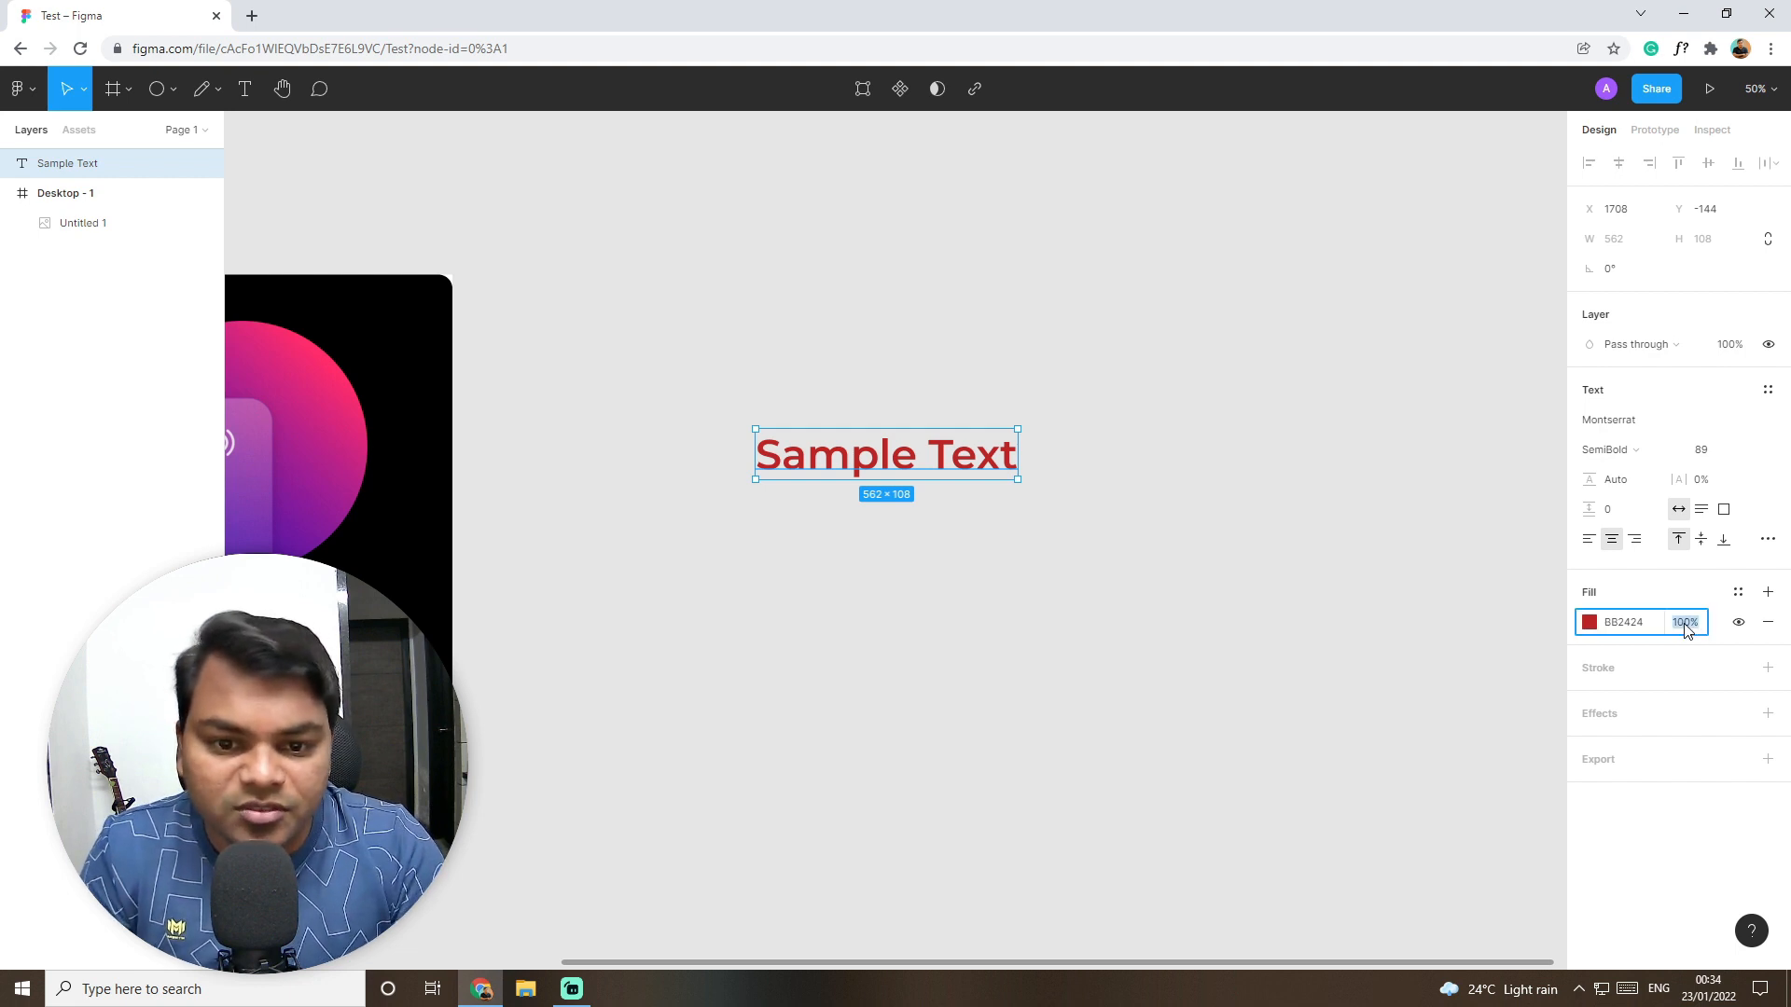
key(Down)
key(Down)
key(Down)
key(Down)
key(Down)
key(Down)
key(Down)
key(Down)
key(Down)
key(Down)
key(Down)
key(Down)
key(Down)
key(Down)
key(Down)
key(Down)
key(Down)
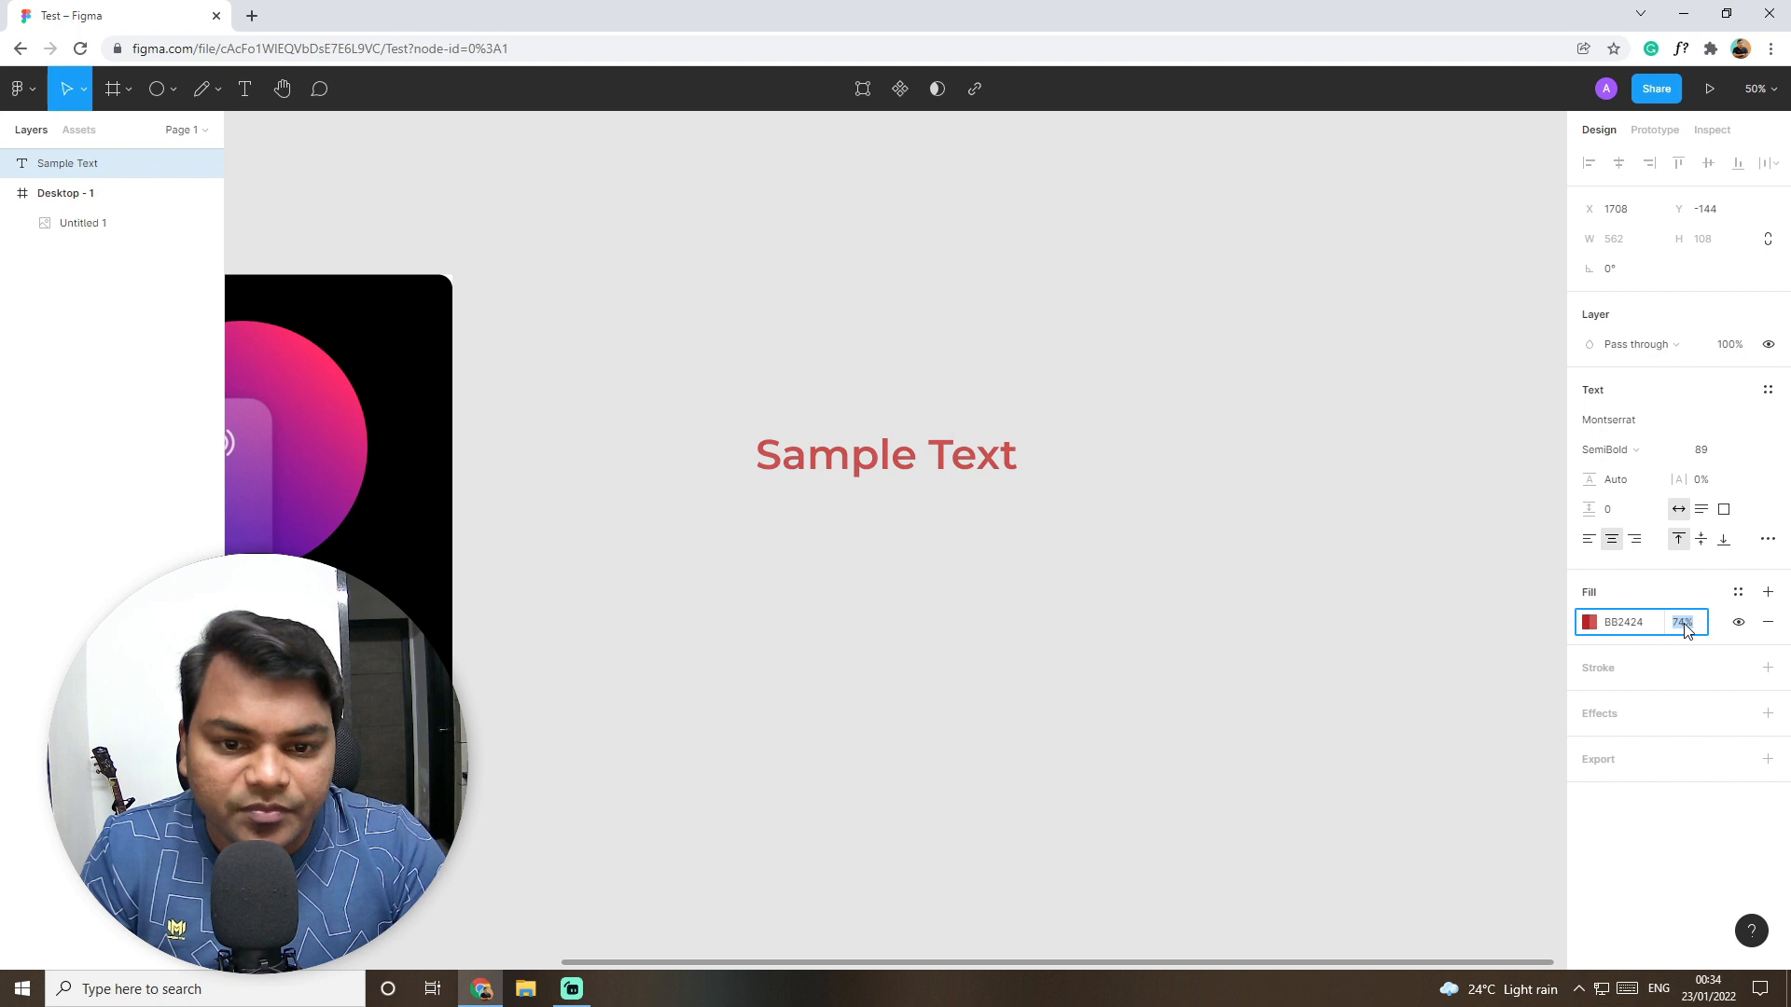
key(Down)
key(Down)
key(Down)
key(Down)
key(Down)
key(Down)
key(Down)
key(Down)
key(Down)
key(Down)
key(Down)
key(Down)
key(Down)
key(Down)
key(Down)
key(Down)
key(Down)
key(Down)
key(Down)
key(Down)
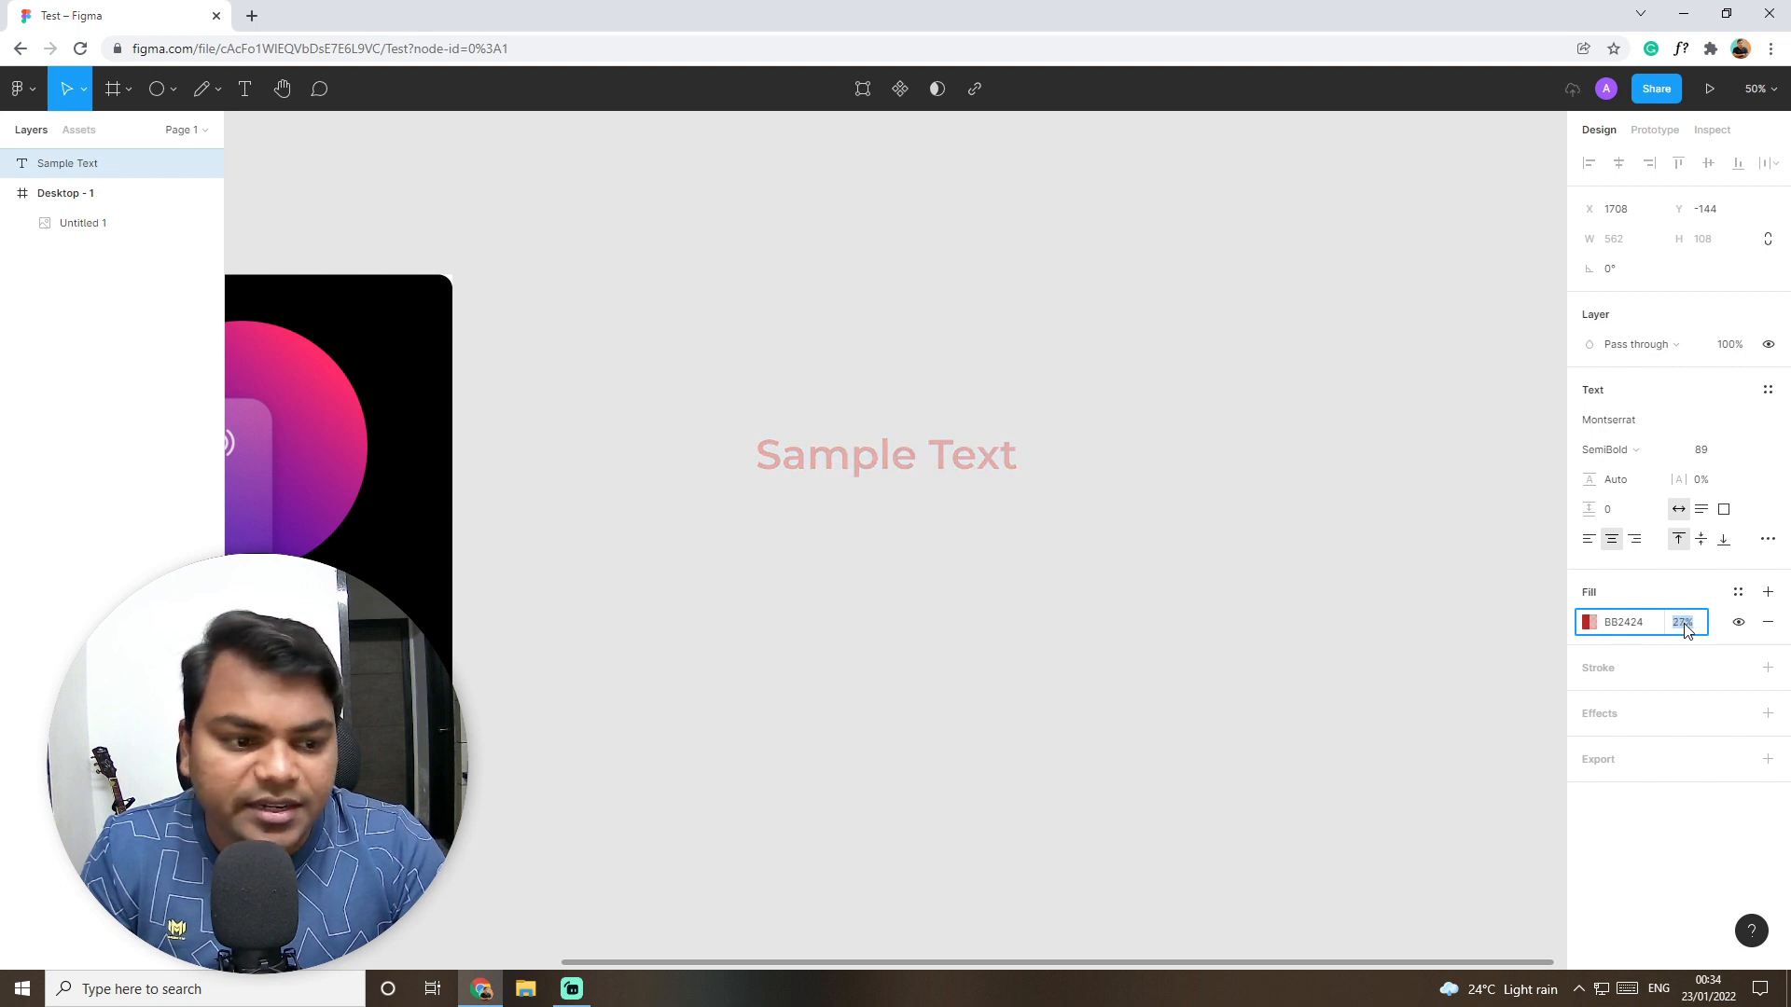
key(Up)
key(Up)
key(Up)
key(Up)
key(Up)
key(Up)
key(Up)
key(Up)
key(Up)
key(Up)
key(Up)
key(Up)
key(Up)
key(Up)
key(Up)
key(Up)
key(Up)
key(Up)
key(Up)
key(Up)
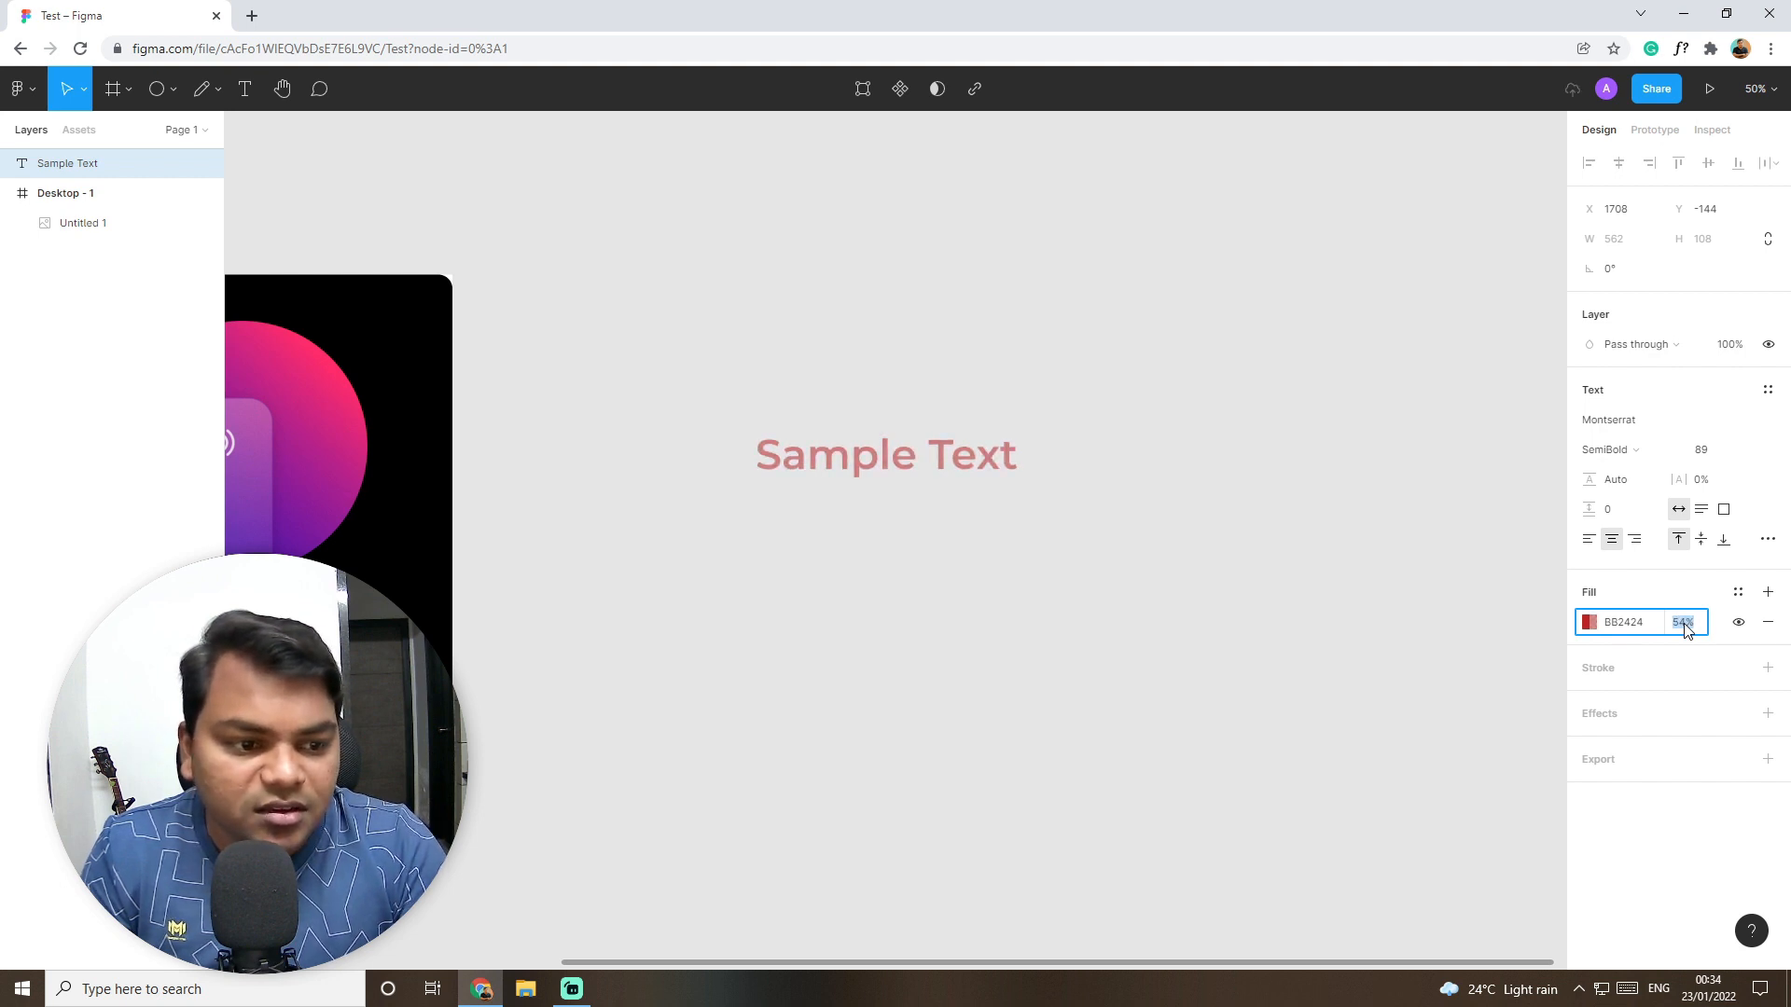
key(Up)
key(Up)
key(Up)
key(Up)
key(Up)
key(Up)
key(Up)
key(Up)
key(Up)
key(Up)
key(Up)
key(Up)
key(Up)
key(Up)
key(Up)
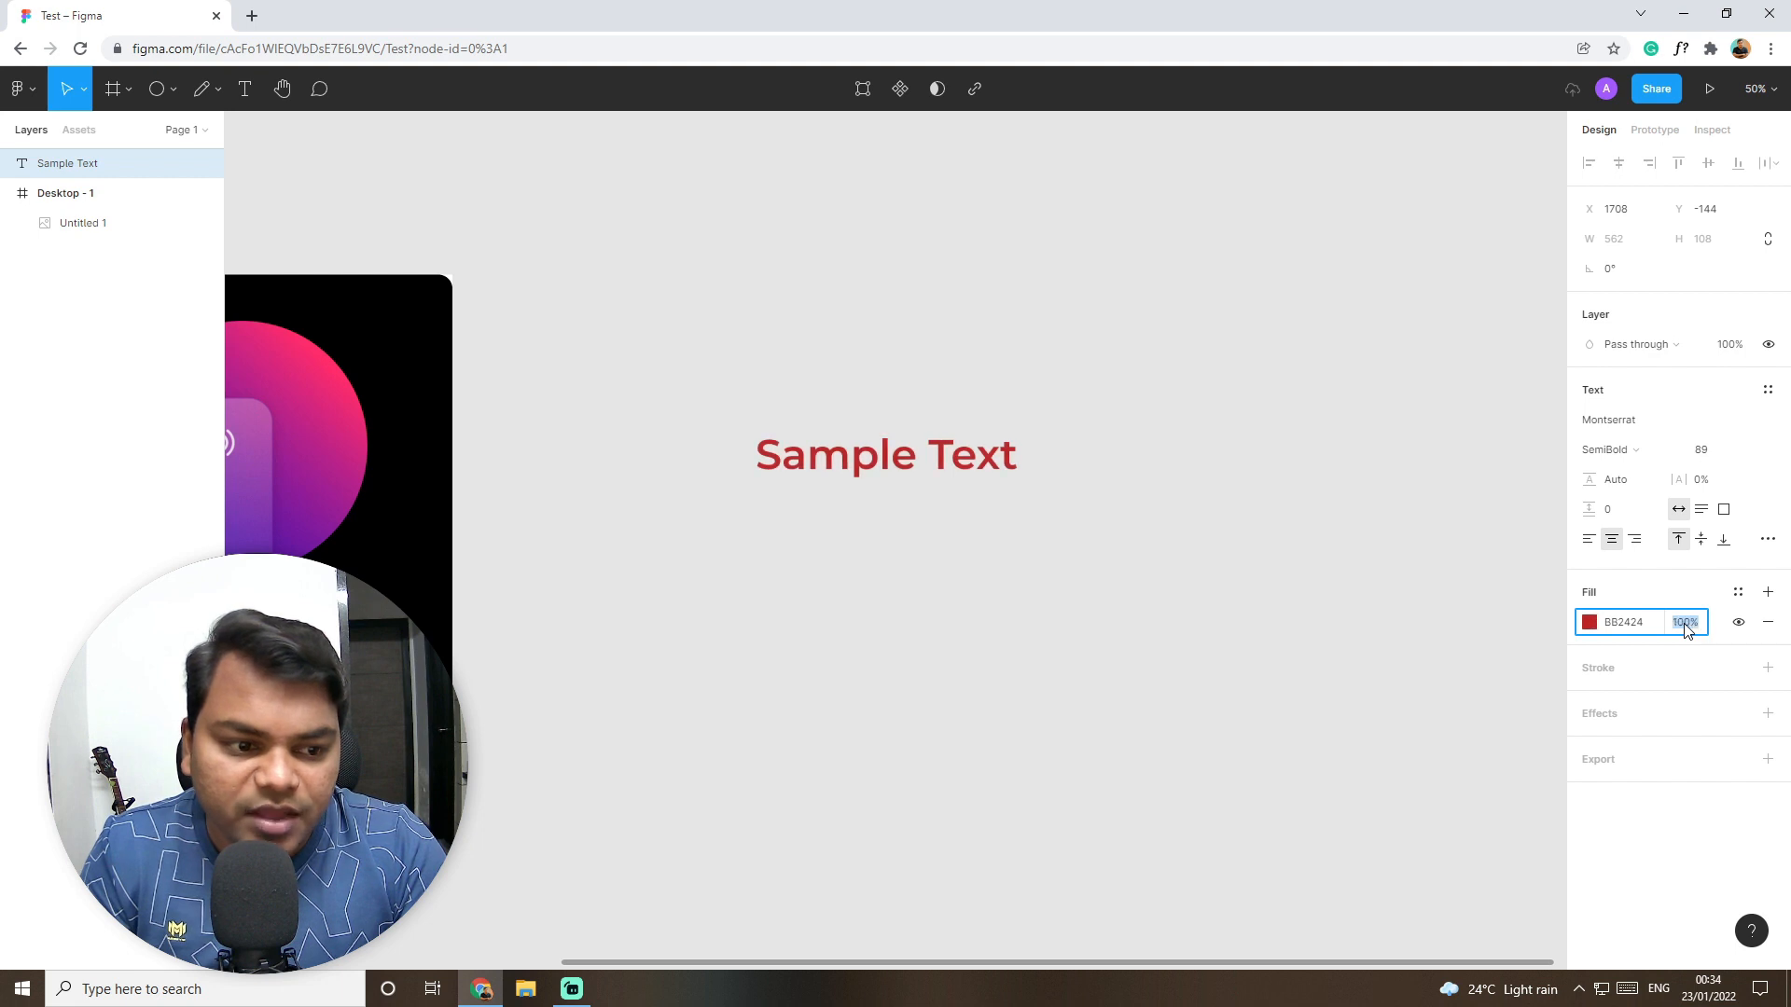
click(1740, 624)
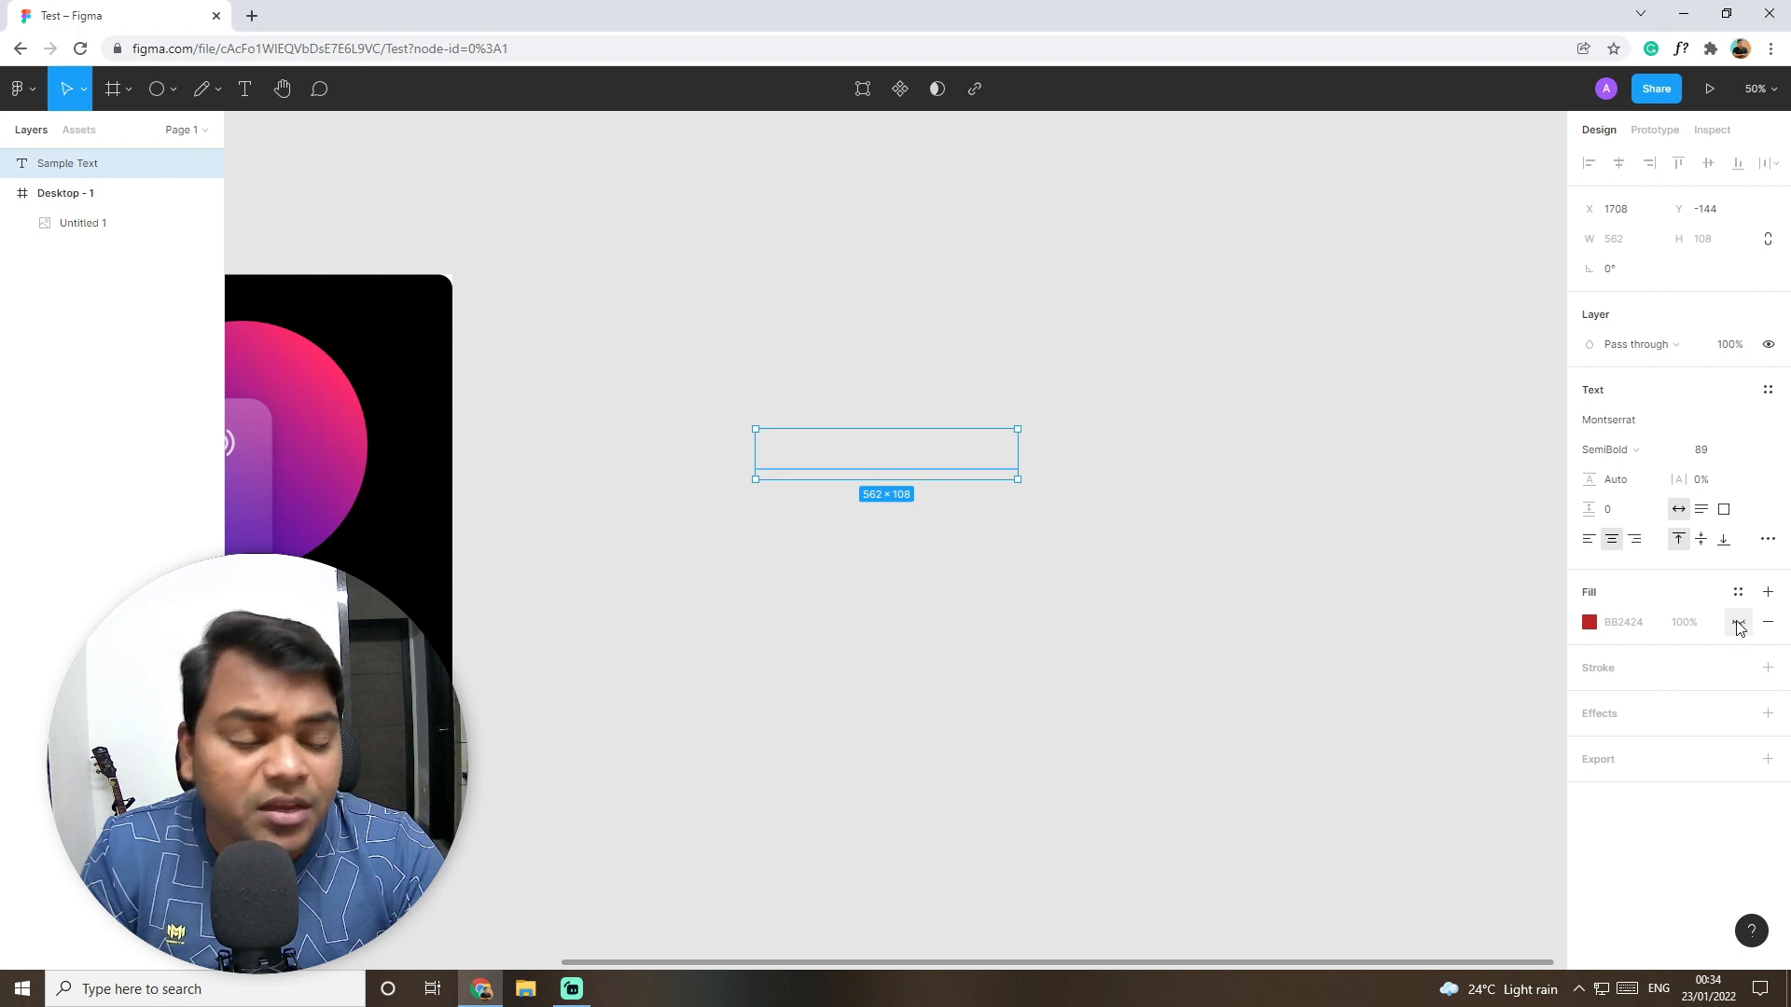
click(1740, 625)
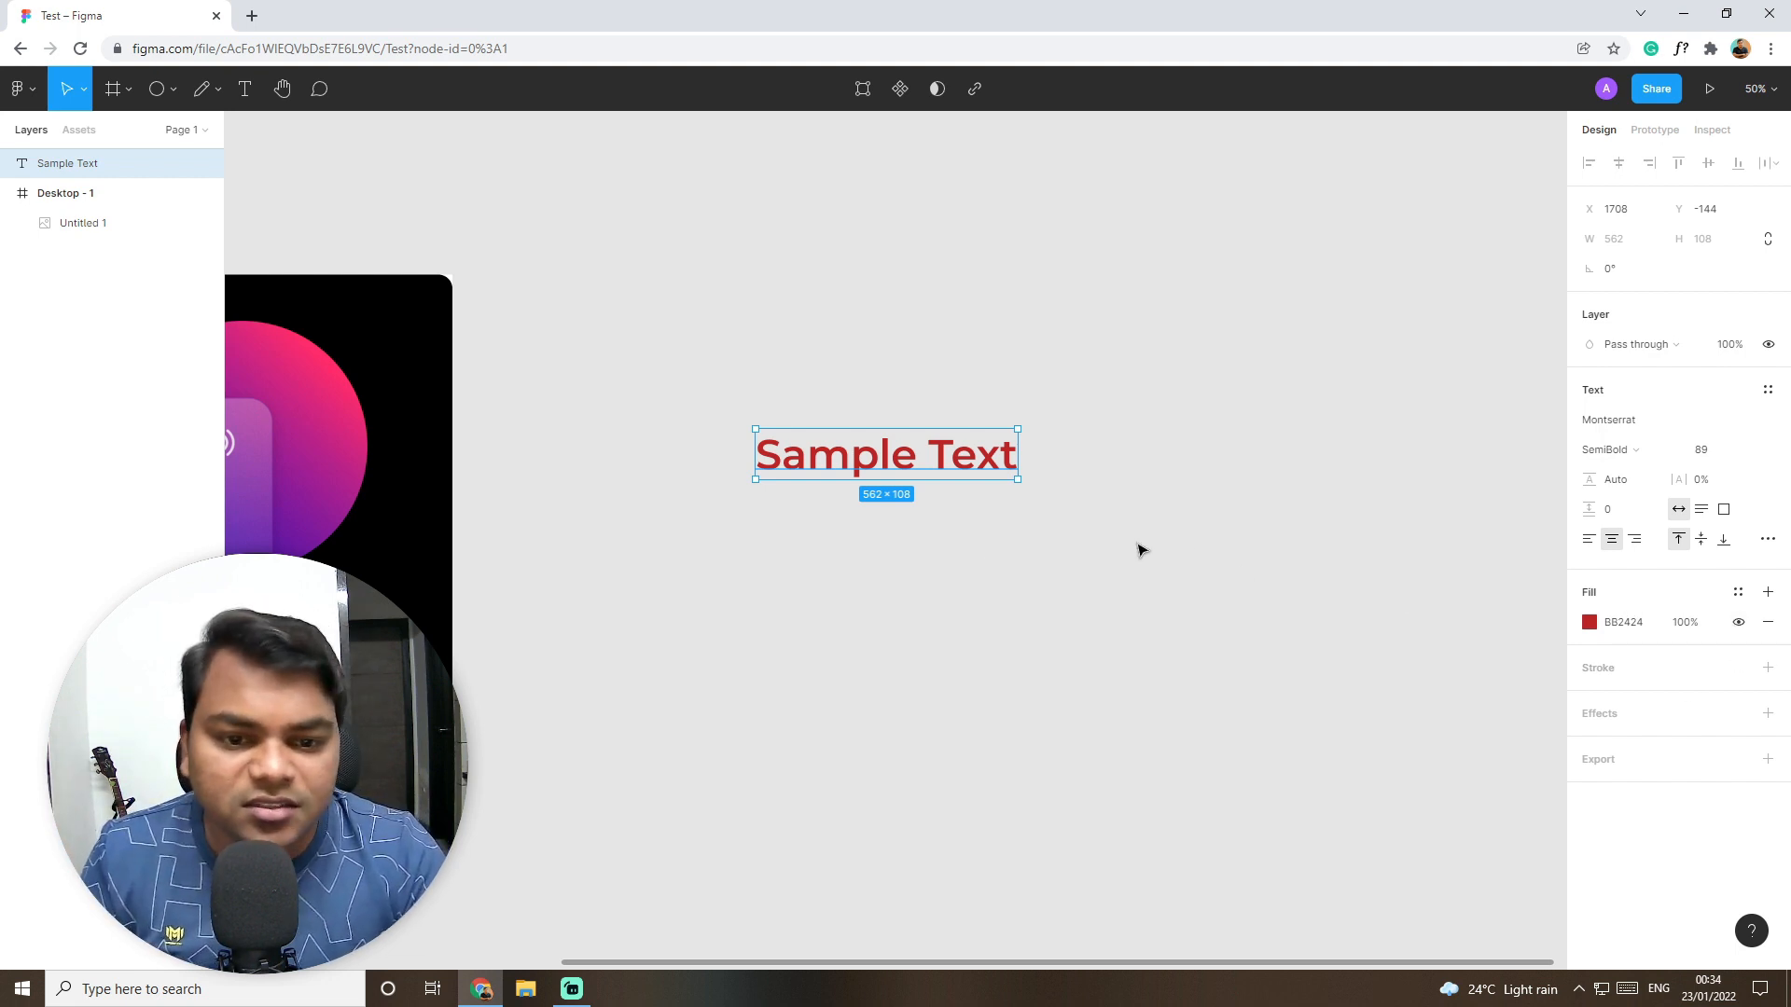
Step: Add a black 000000 stroke to the sample text and set its width to 2
click(1767, 668)
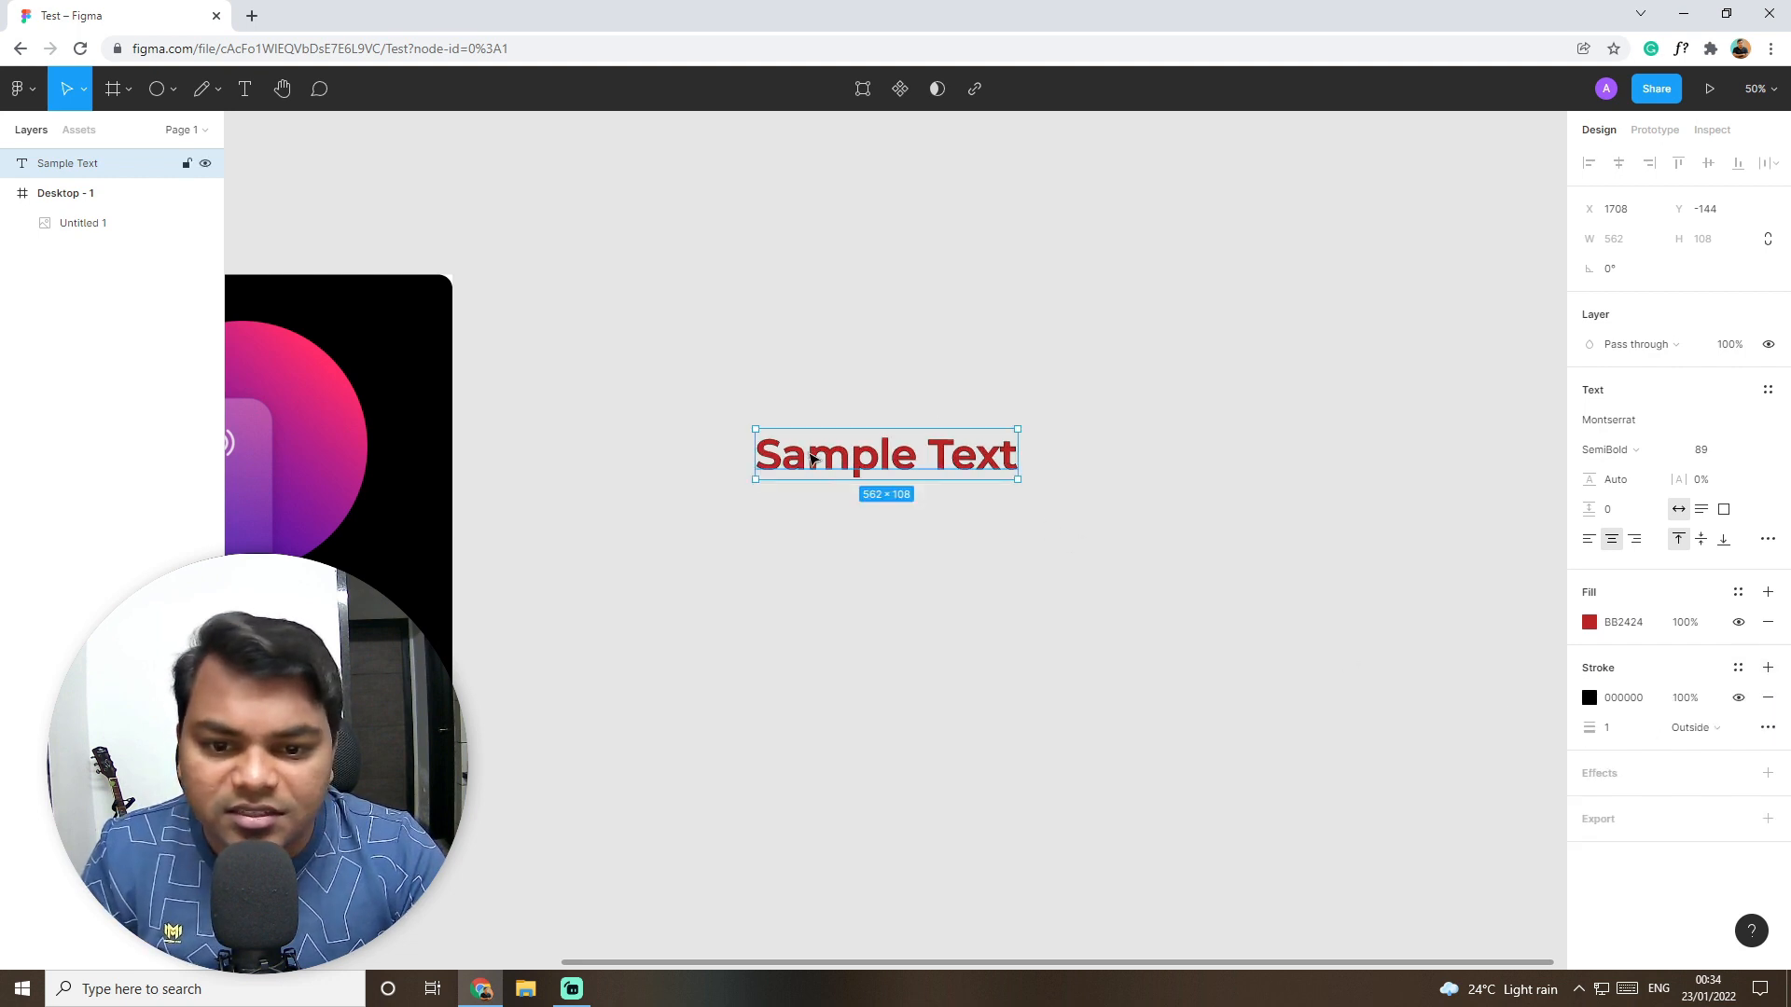
click(1621, 731)
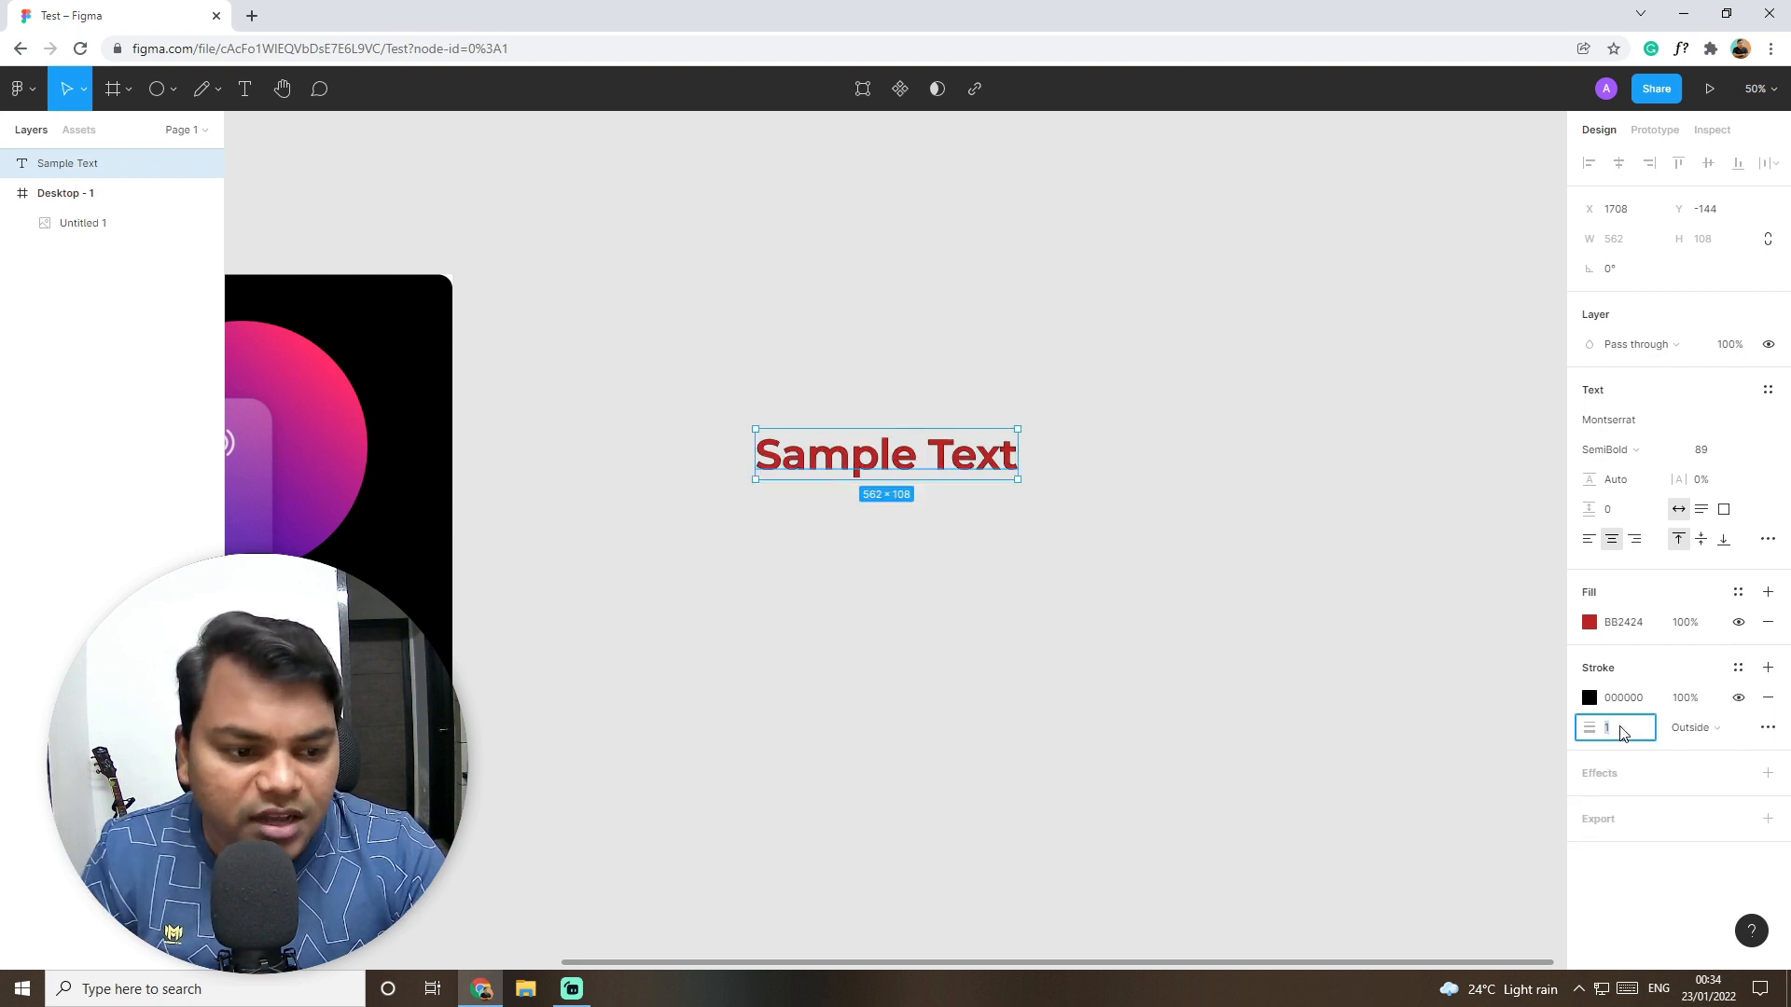
key(Up)
key(Up)
key(Up)
key(Up)
key(Up)
key(Down)
key(Down)
key(Down)
key(Down)
key(Down)
key(Up)
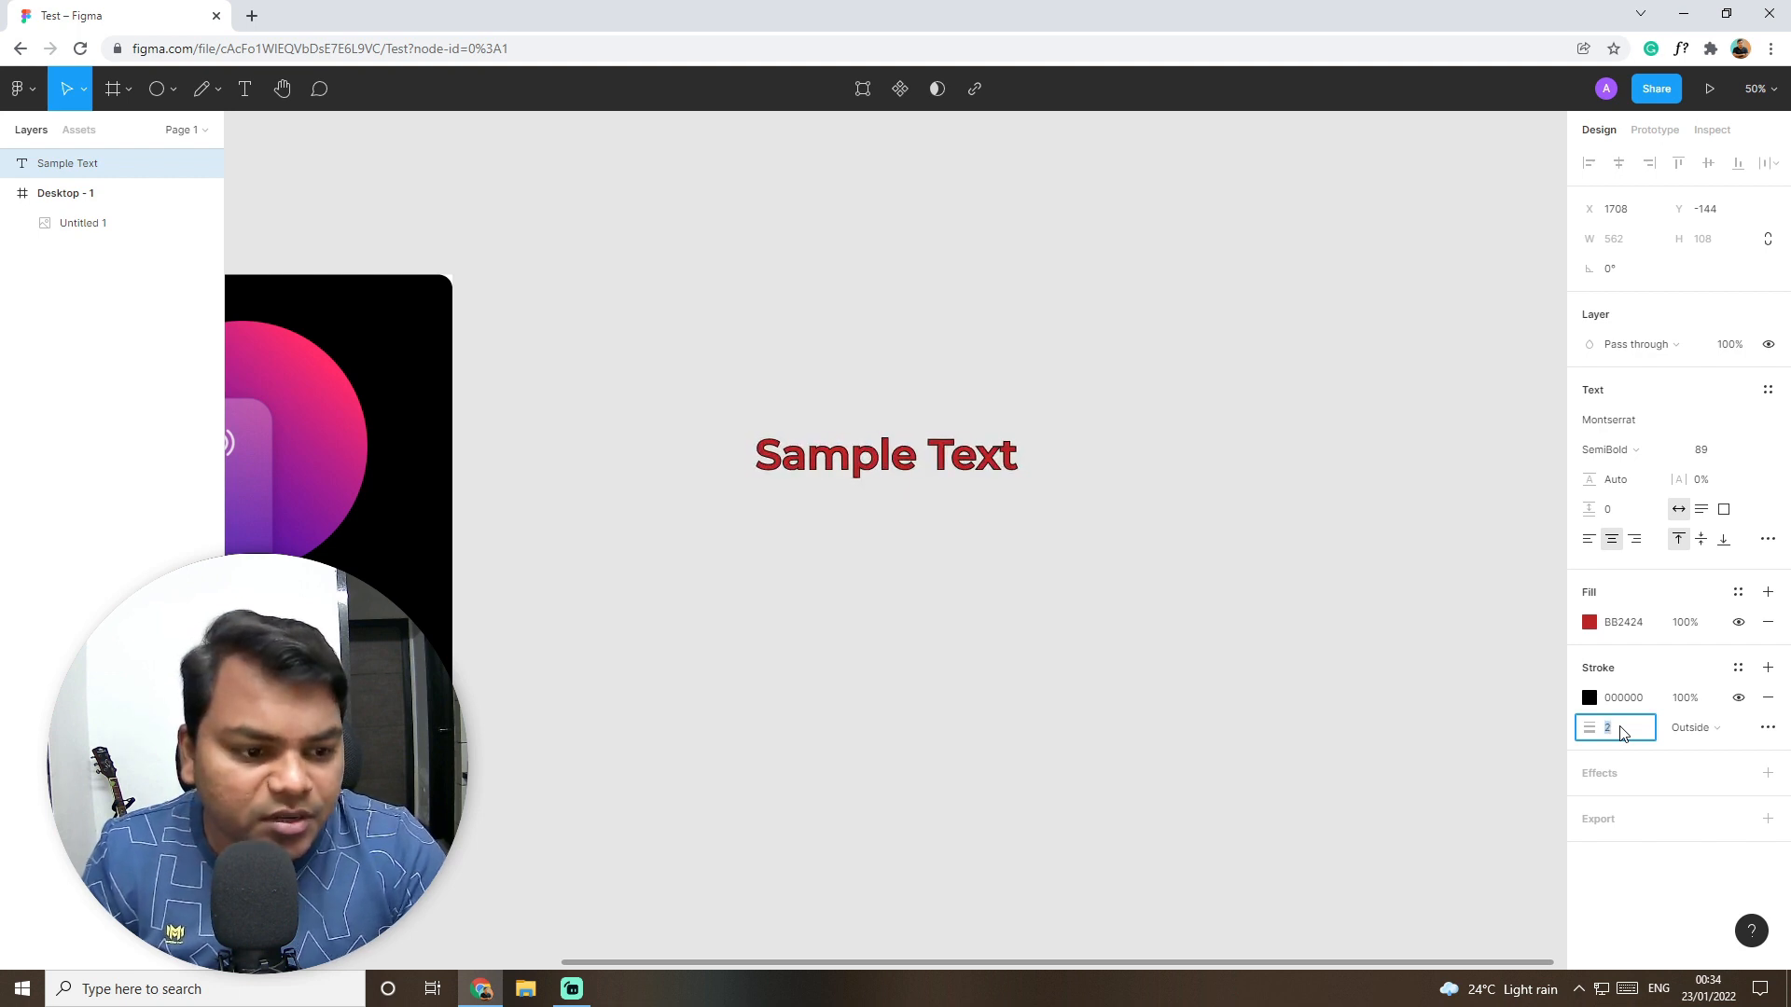
Step: Try other stroke alignments such as Center on the sample text and return the stroke to Outside
click(1719, 726)
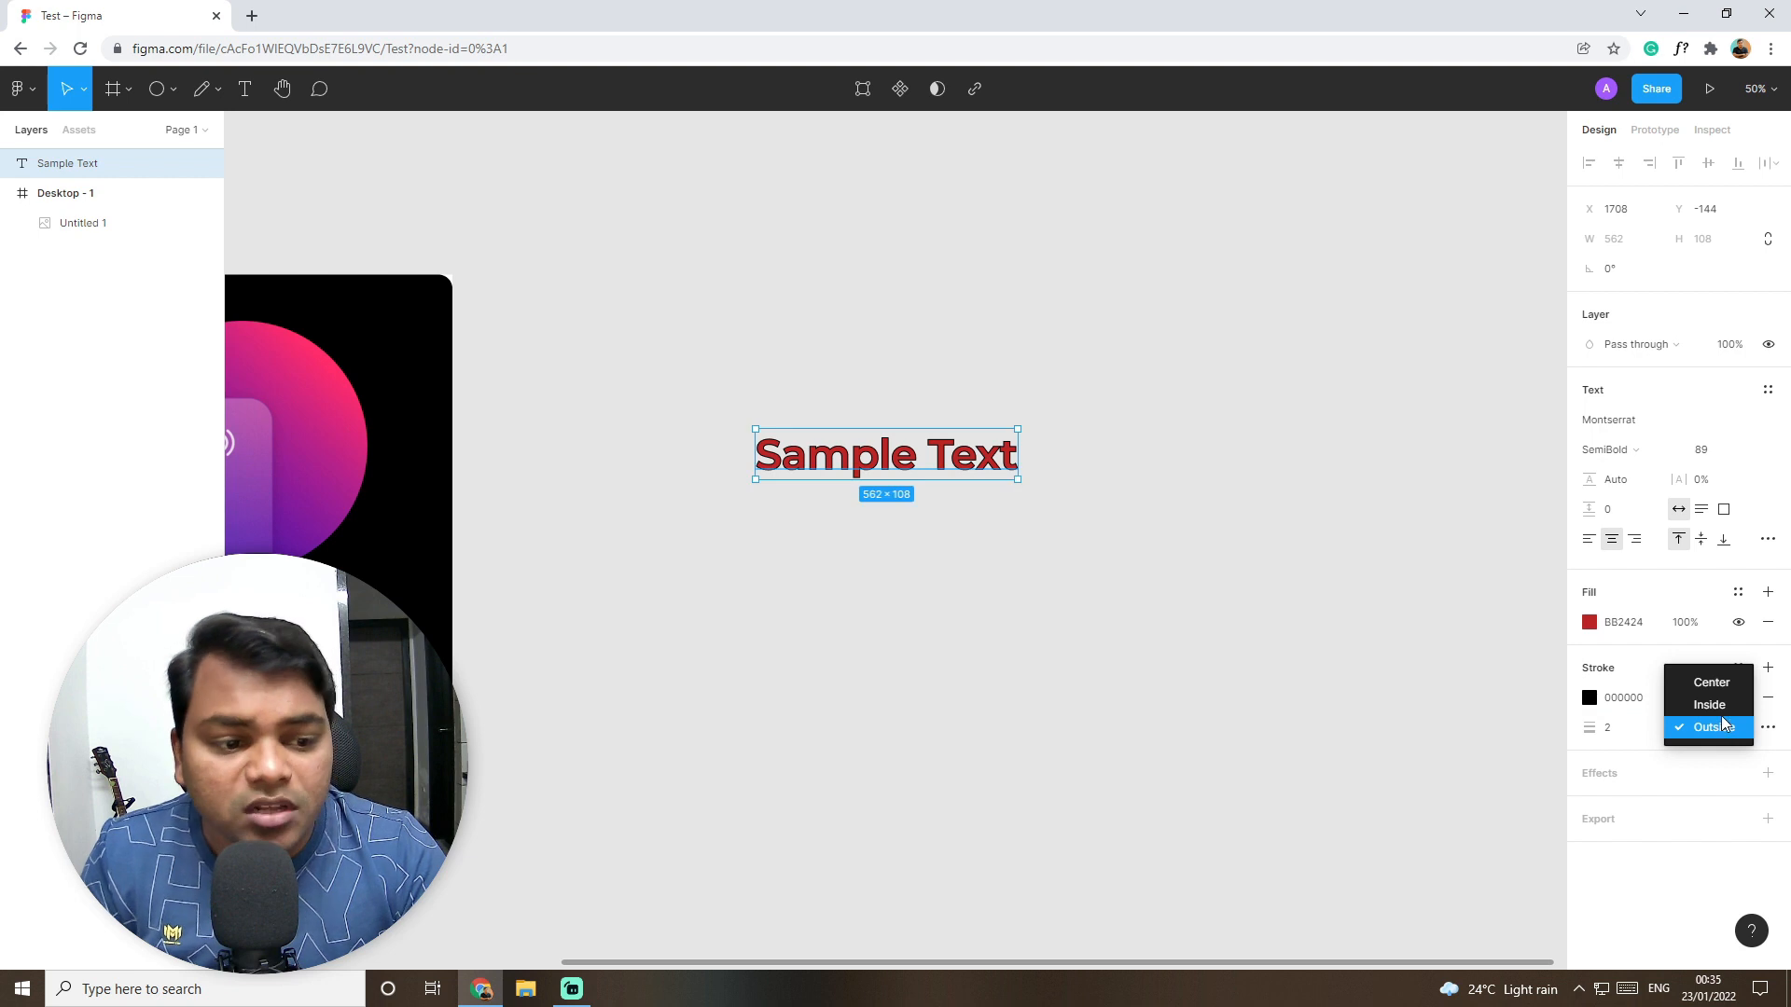
click(1721, 705)
click(1721, 728)
click(1719, 705)
click(1721, 730)
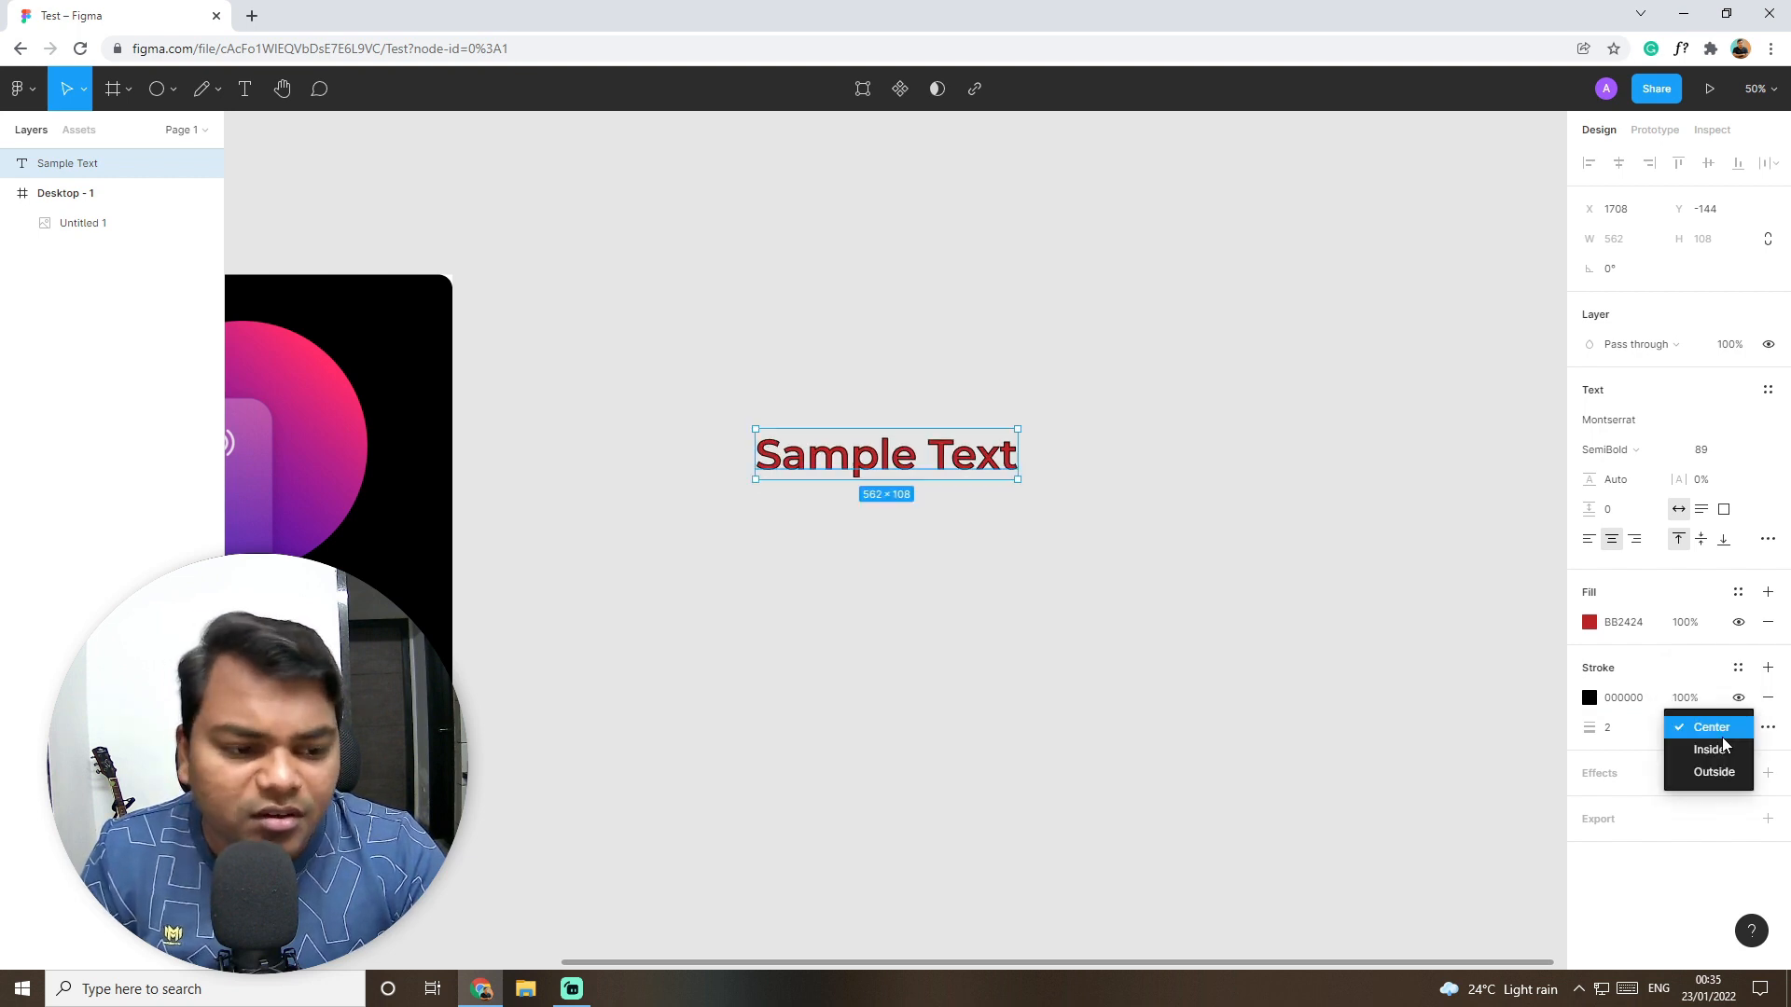
click(1726, 775)
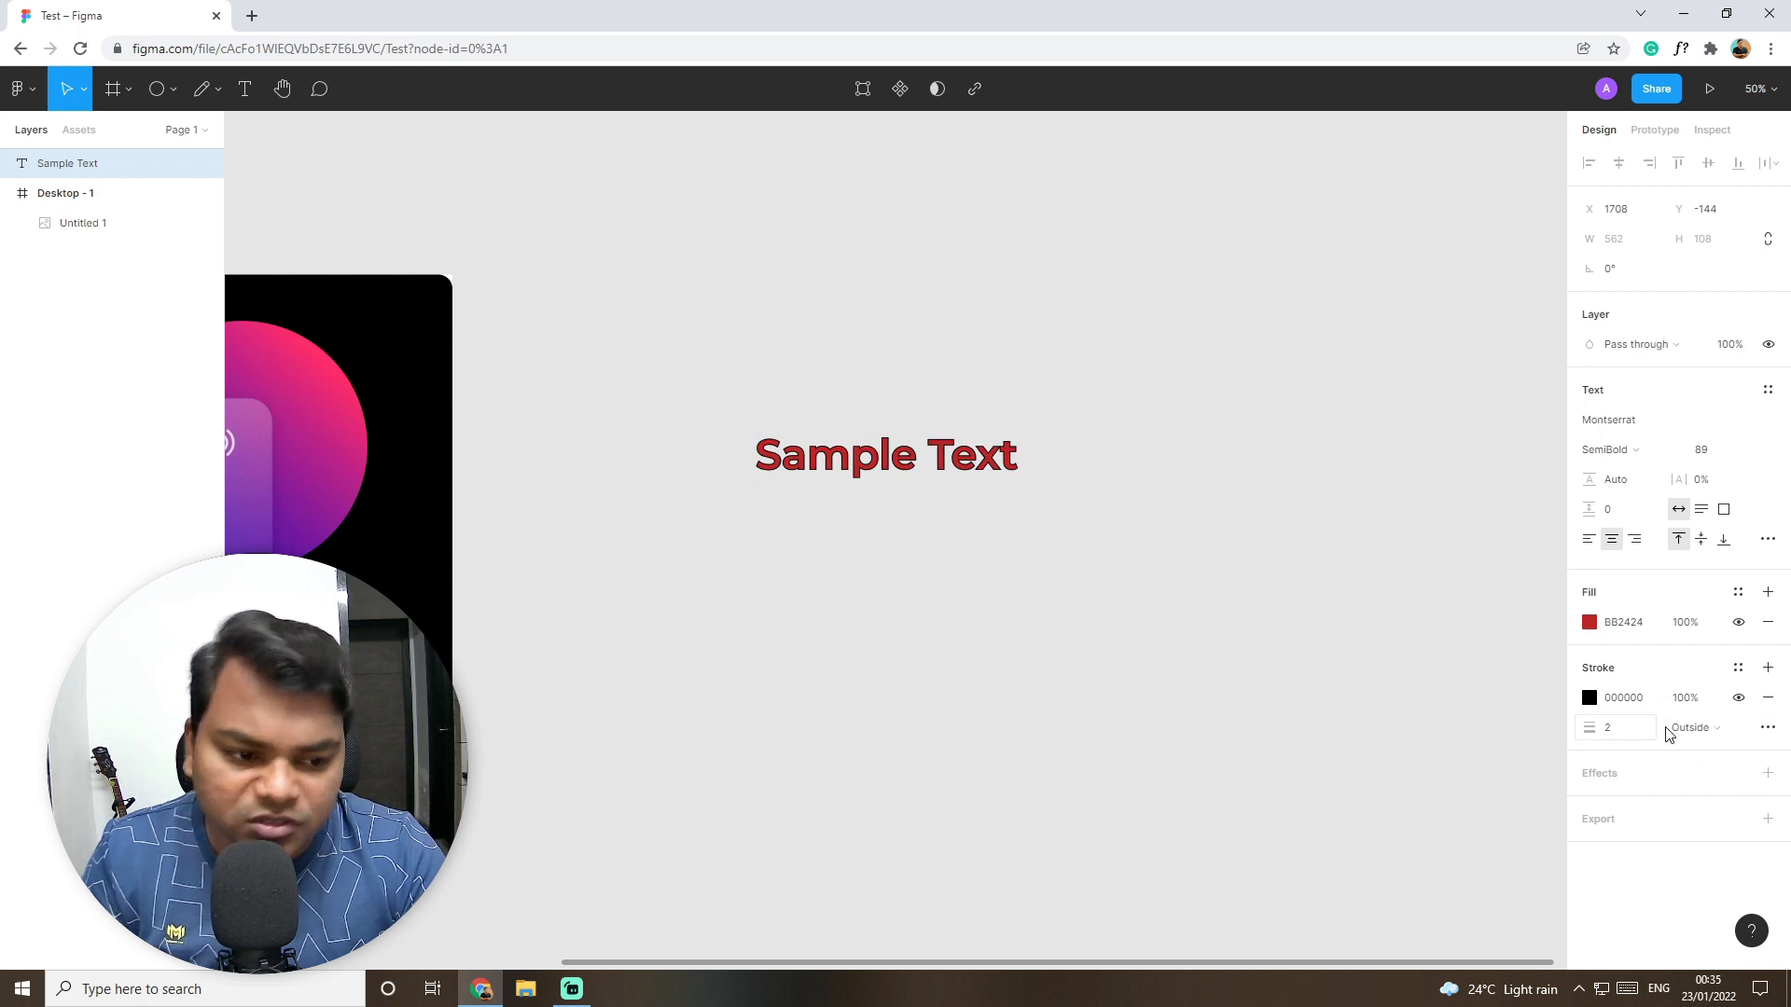
Step: View the sample text's advanced stroke settings and remove the stroke from the text
click(1766, 732)
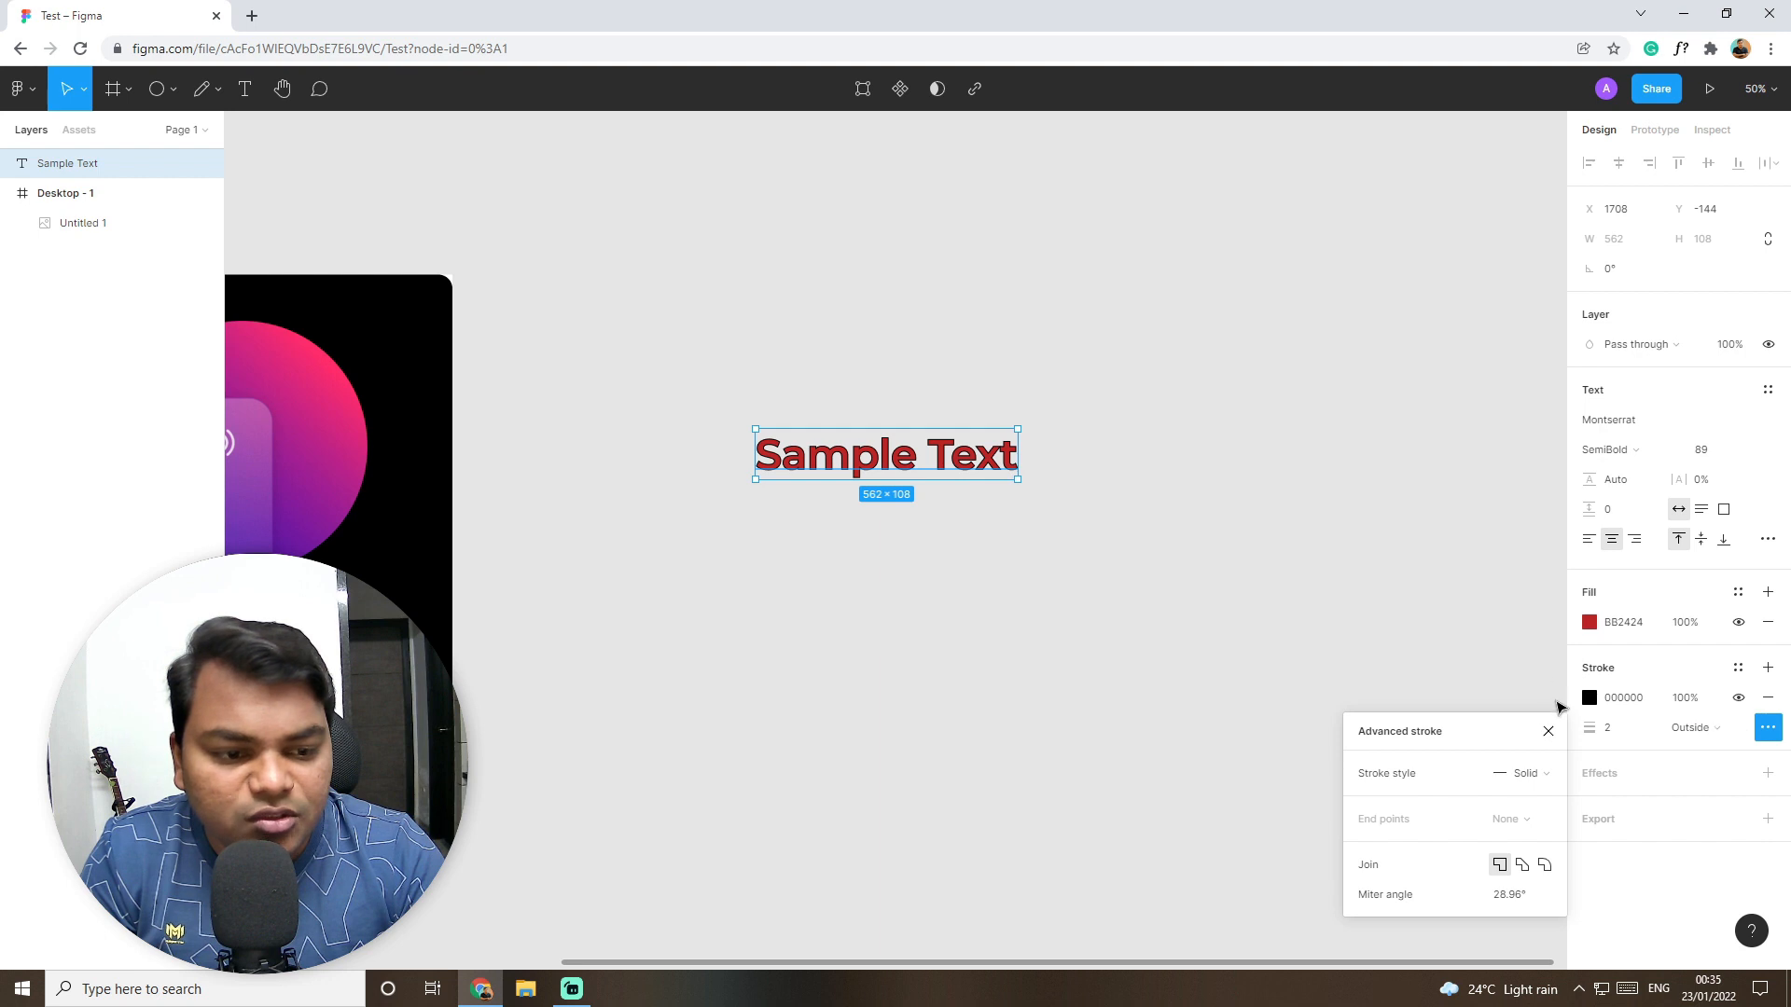
click(1548, 731)
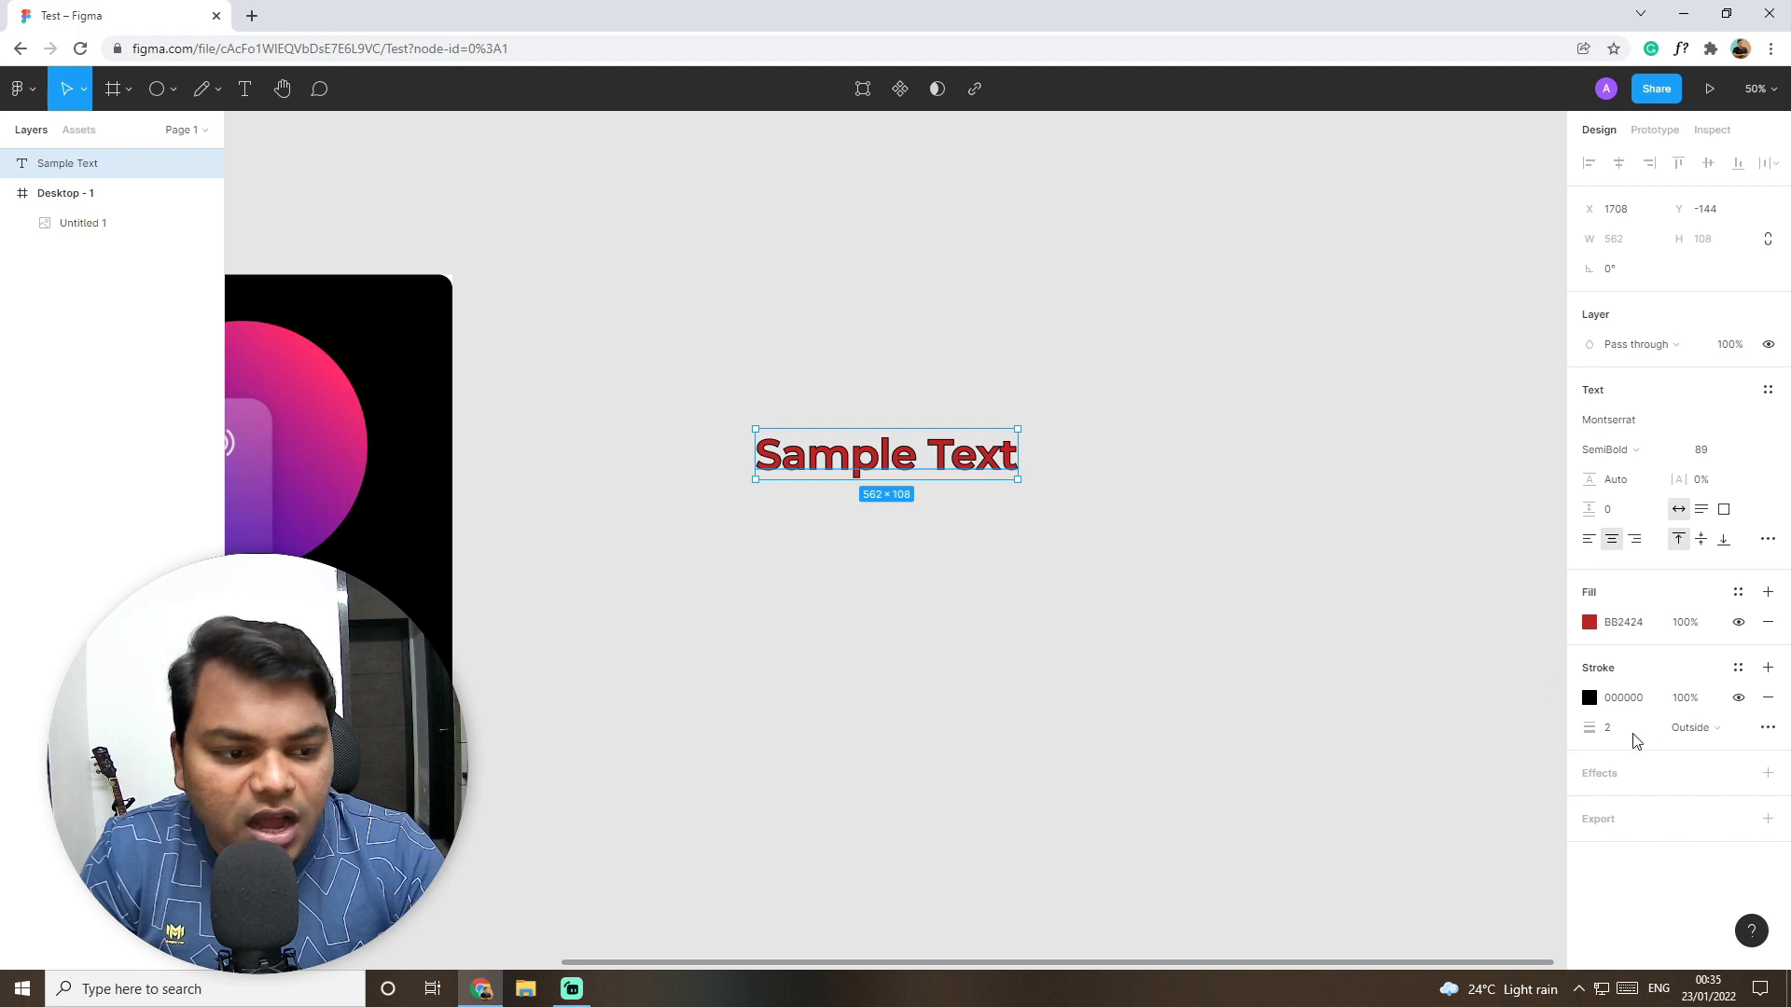
click(1768, 699)
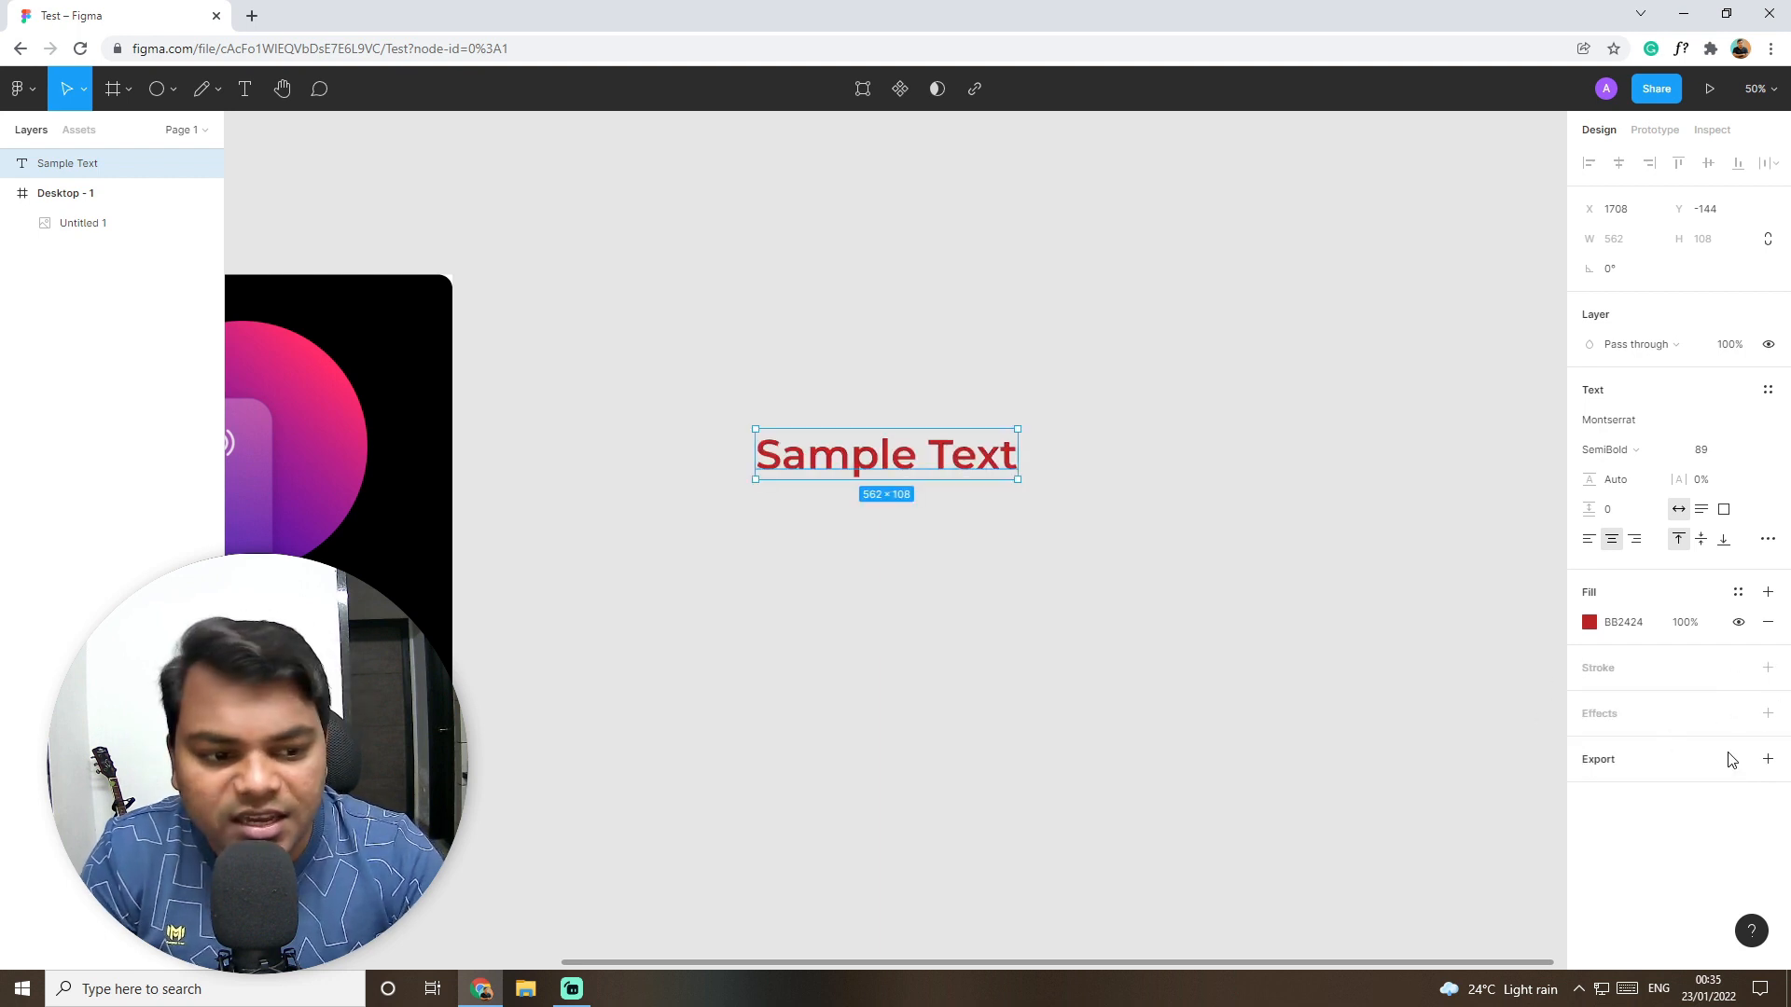
Step: Add an effect to the sample text, trying Layer blur and Background blur before settling on Drop shadow
click(1768, 714)
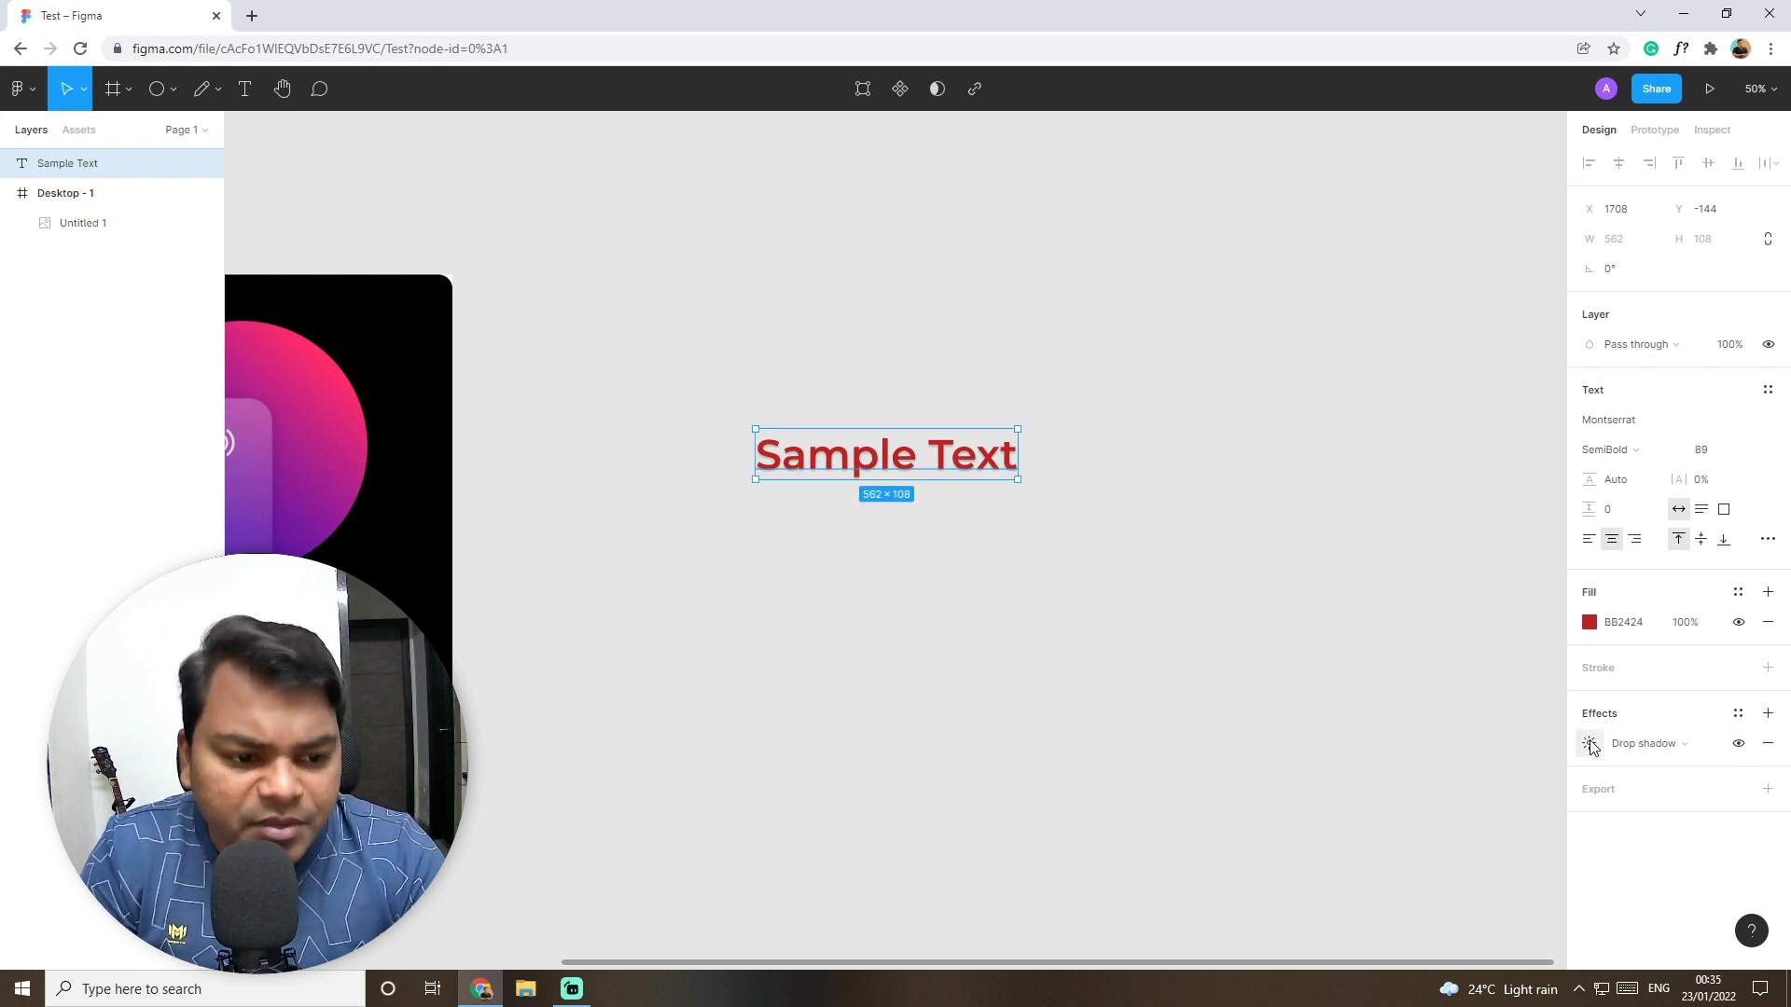
click(1676, 754)
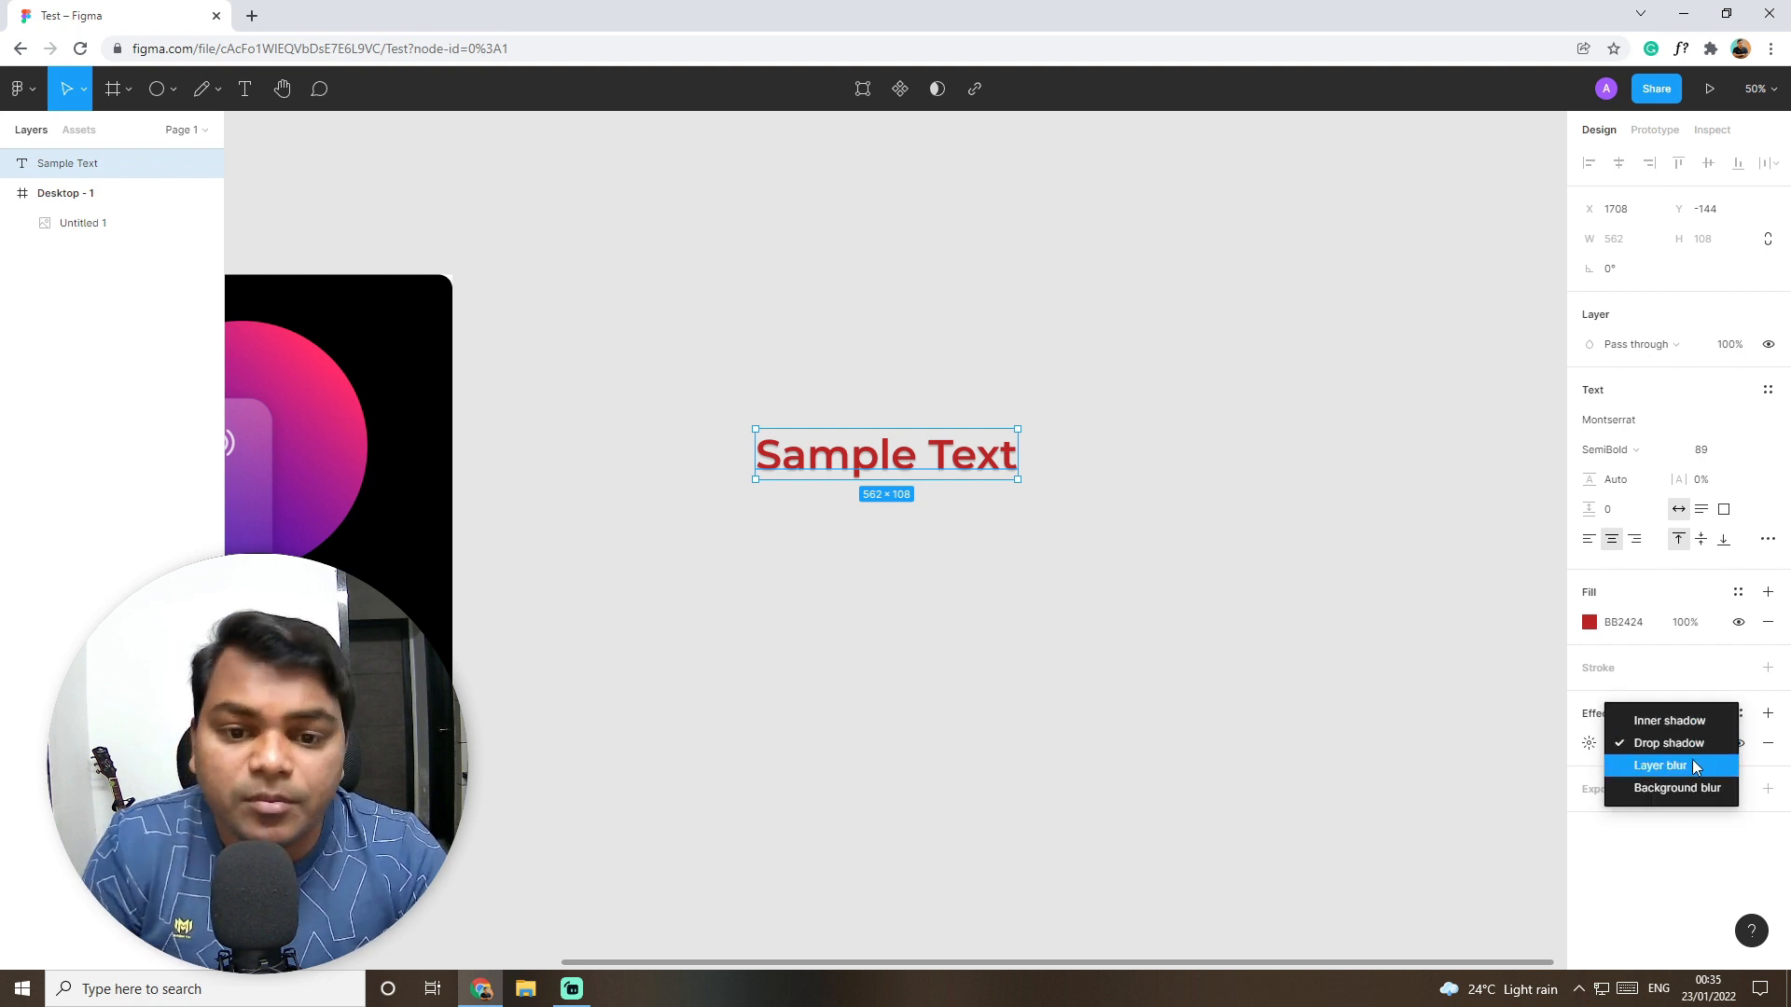
click(1692, 760)
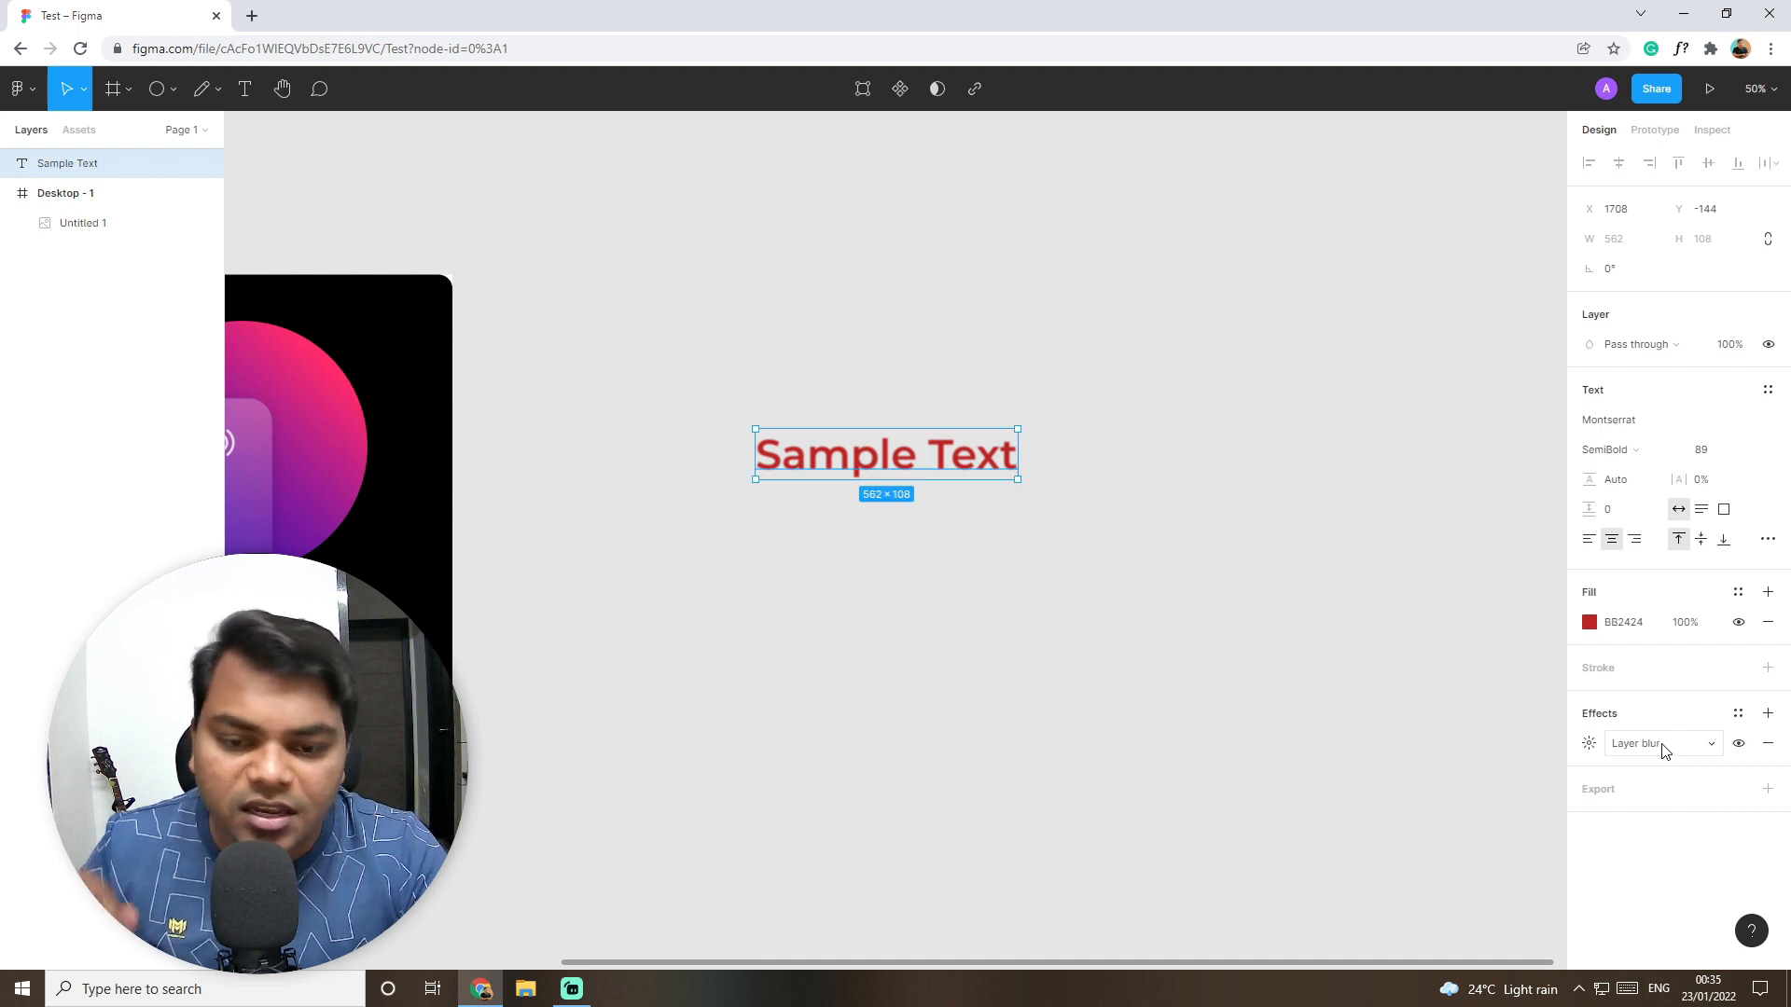
click(1692, 746)
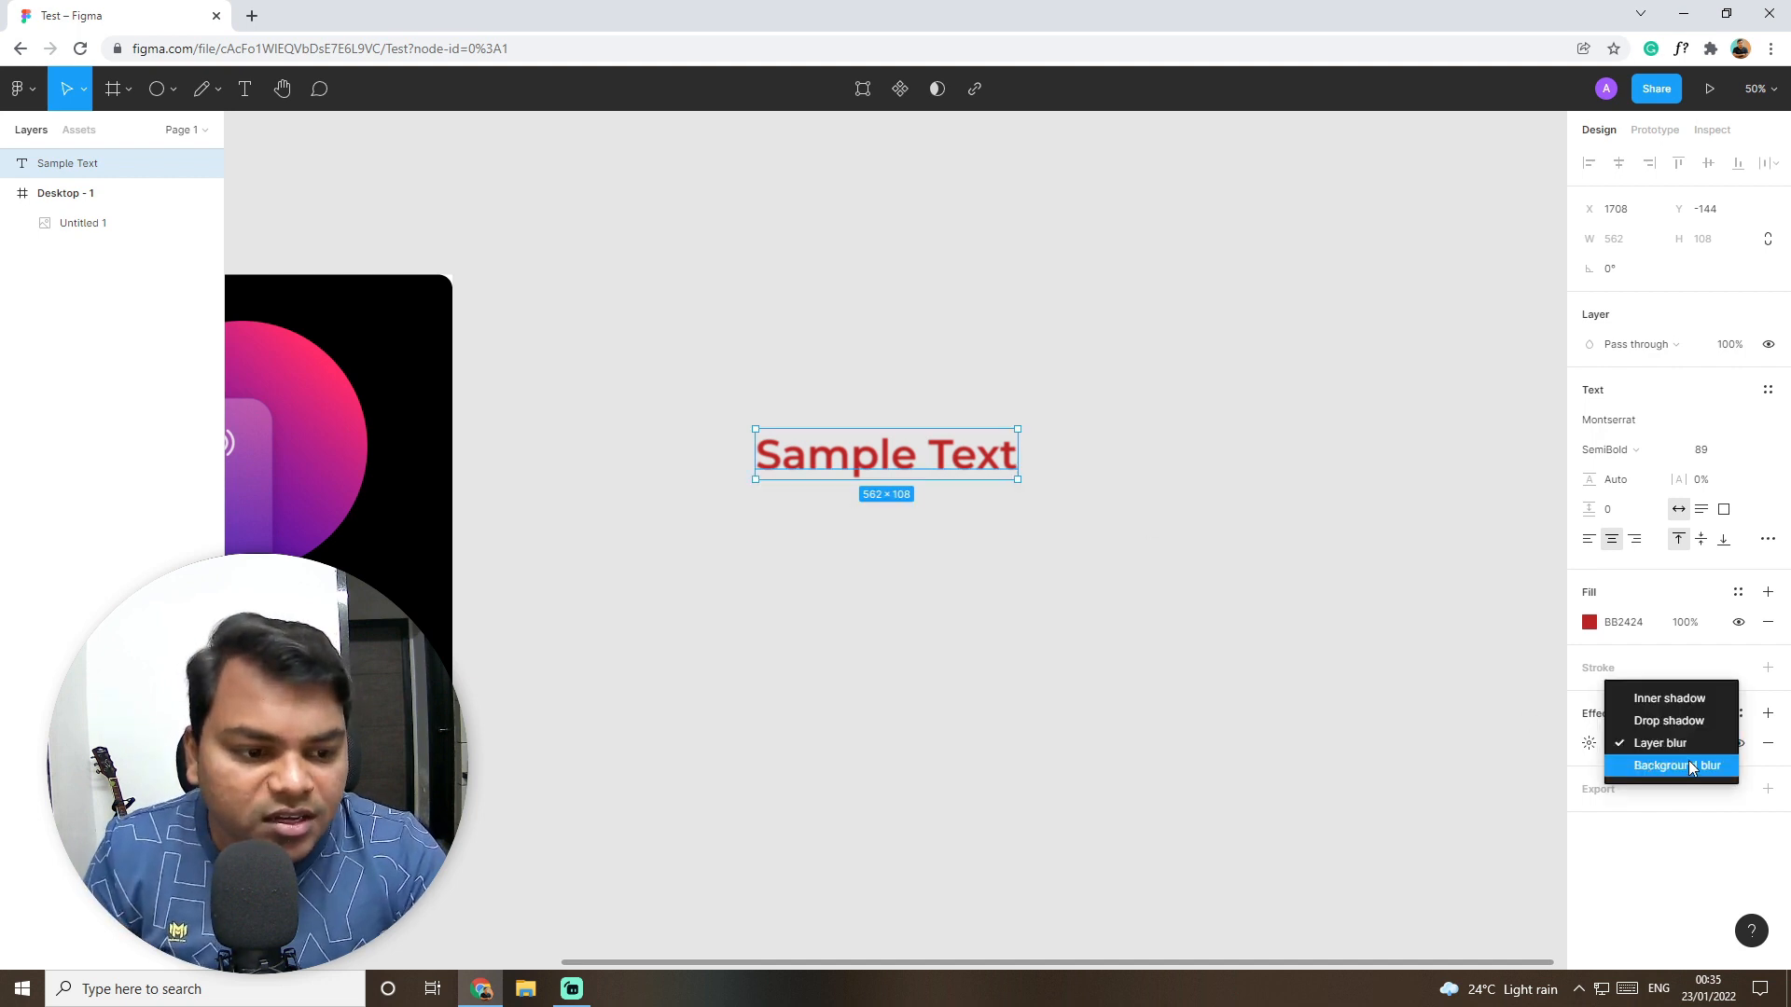
click(1692, 766)
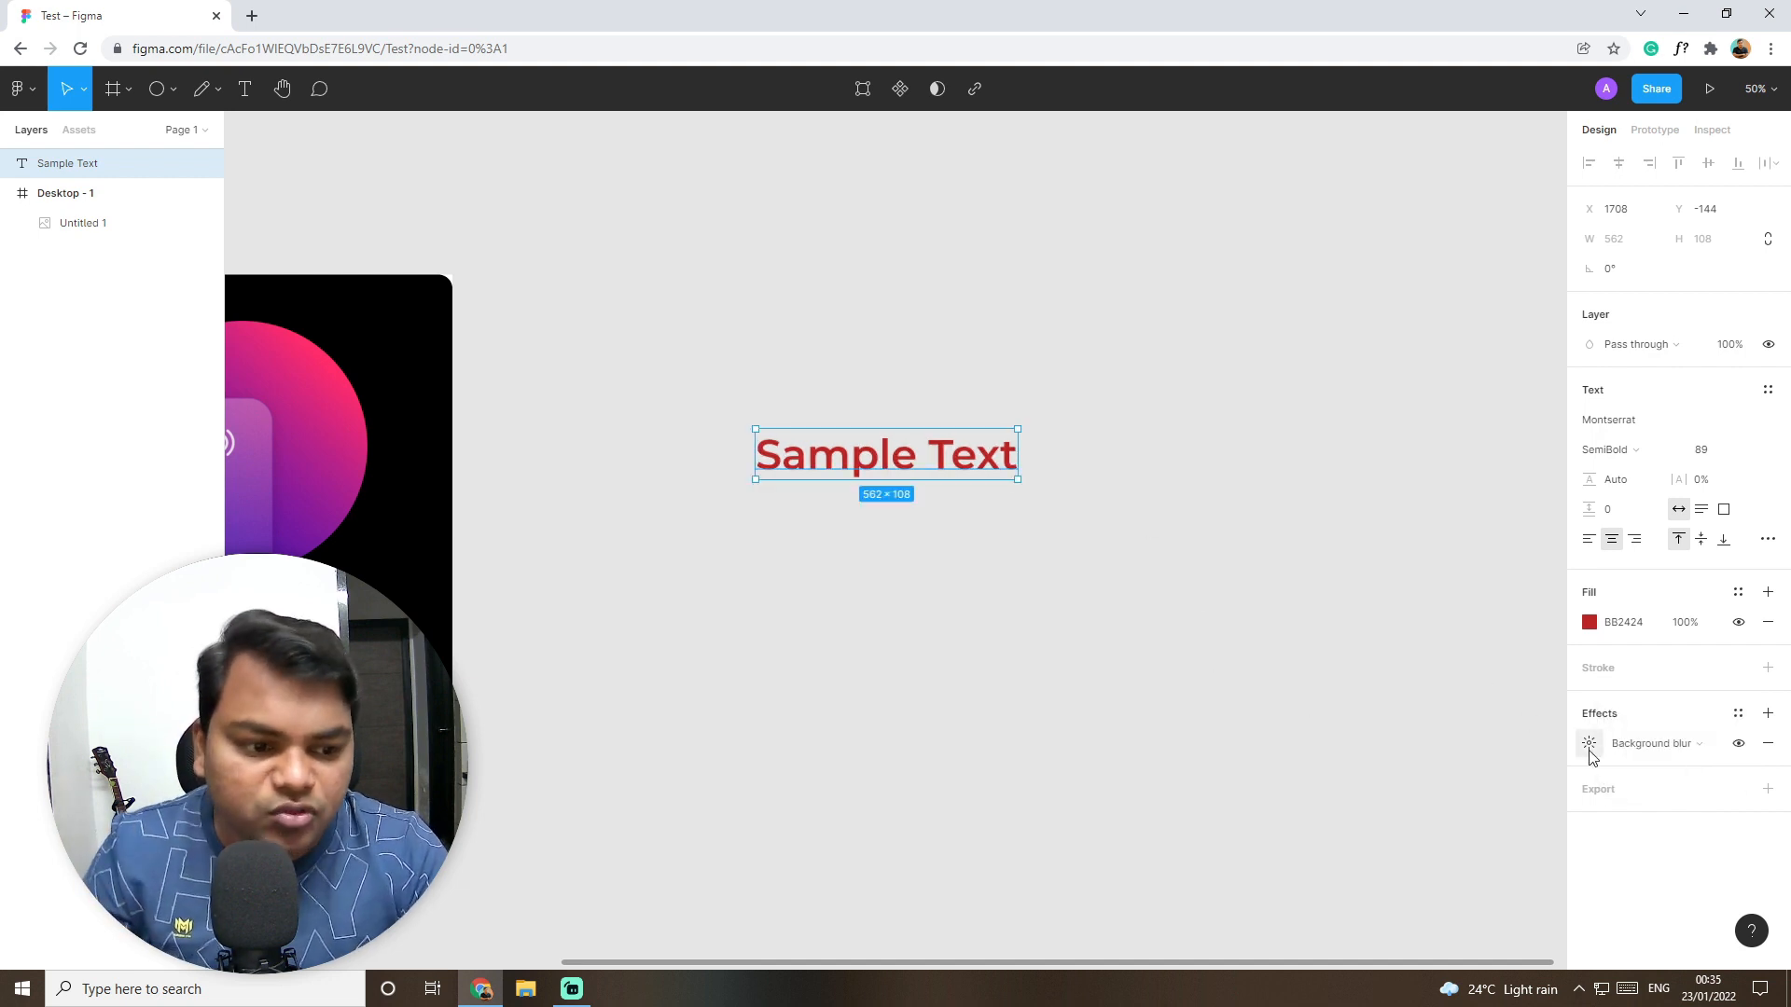
click(1634, 758)
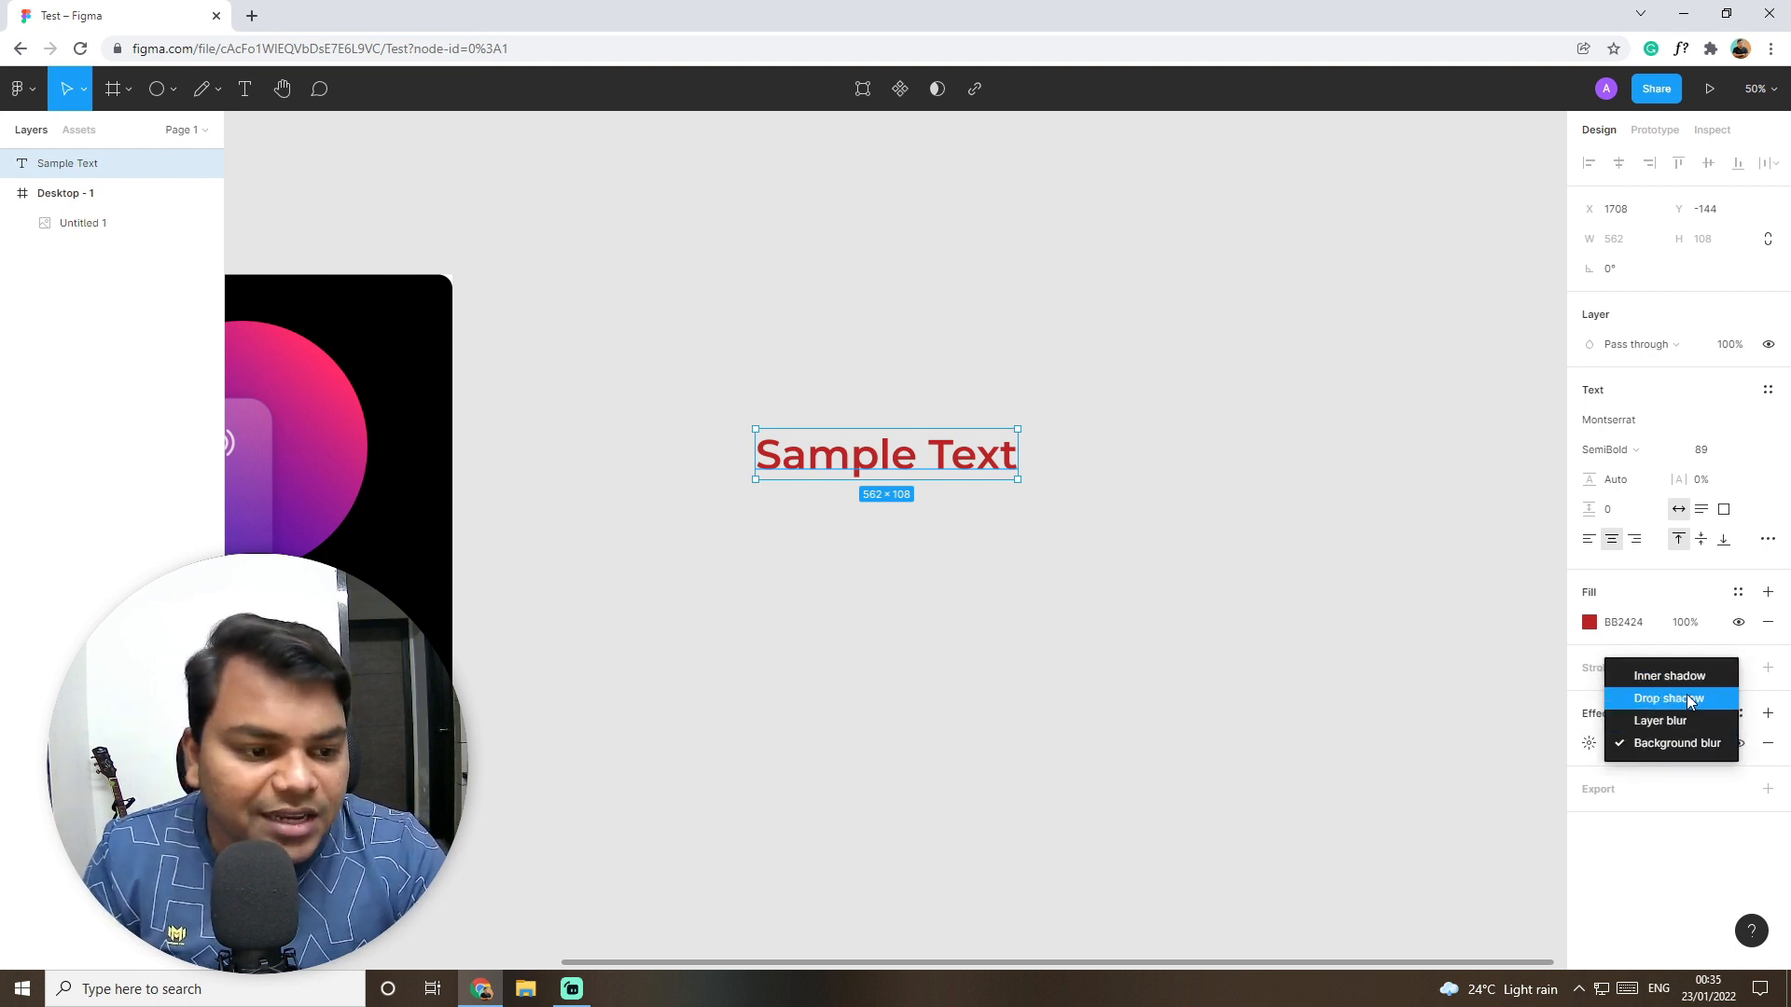
click(1687, 698)
Step: Set the blur of the sample text's drop shadow to 10 and deselect the text
click(1588, 746)
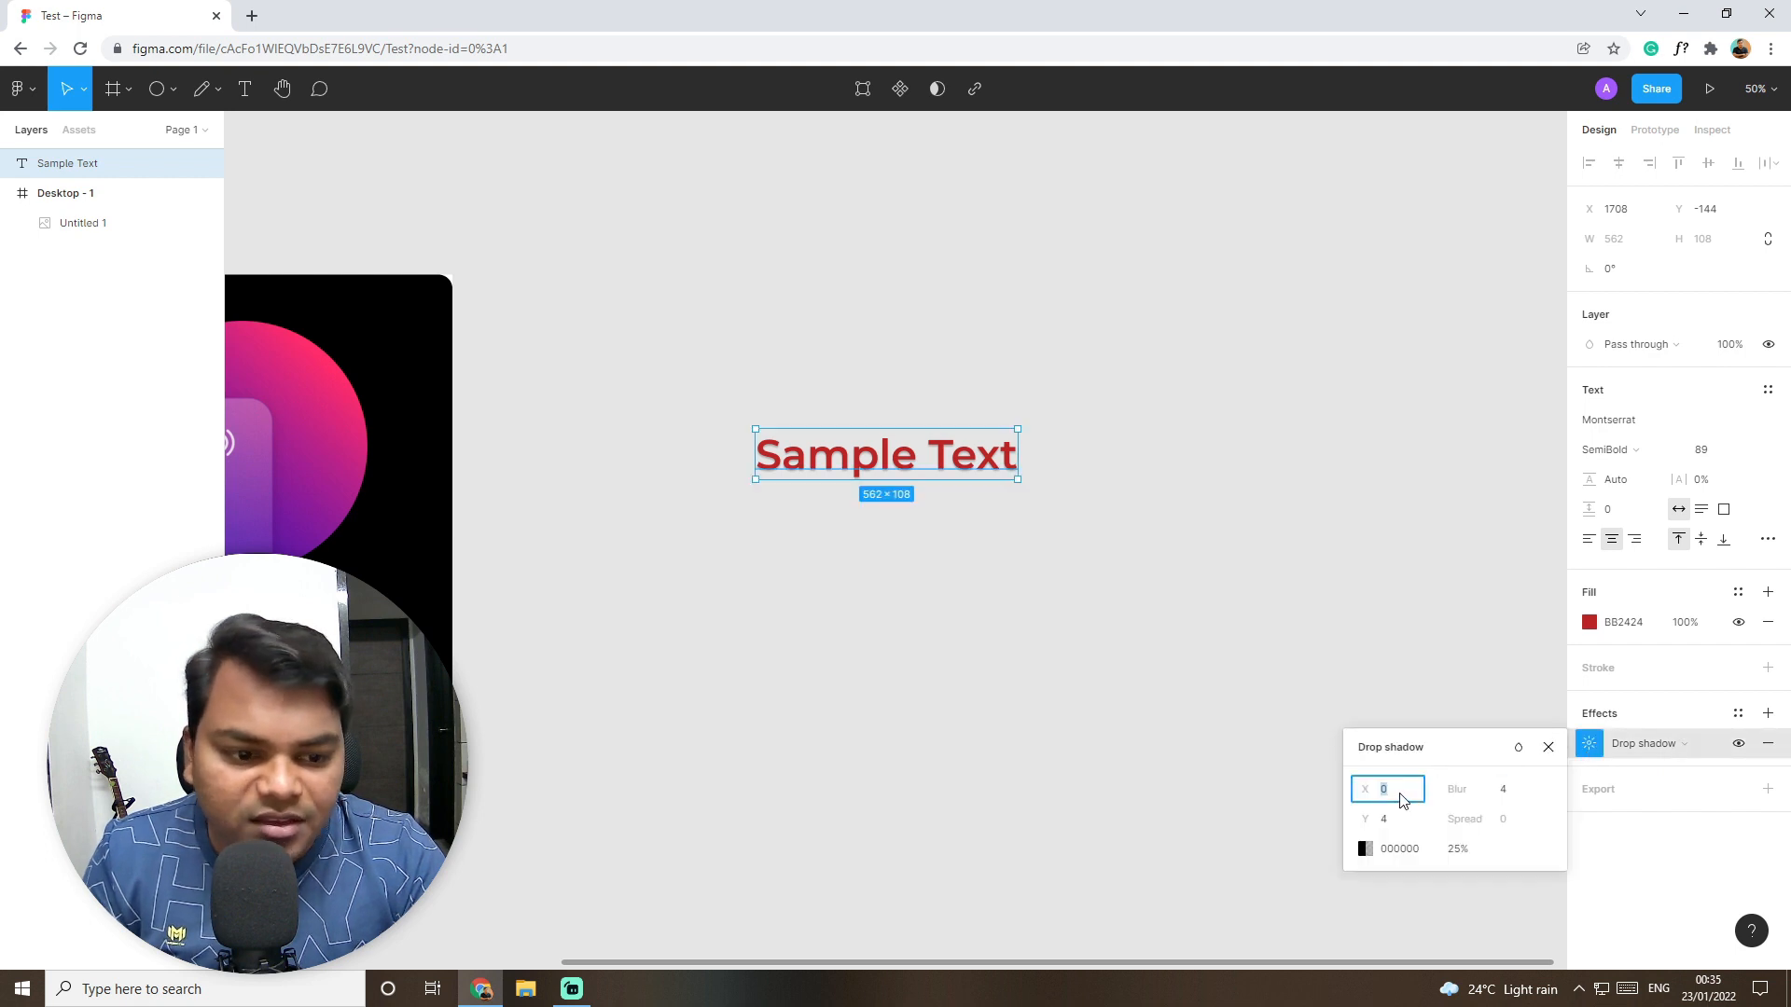
click(1507, 795)
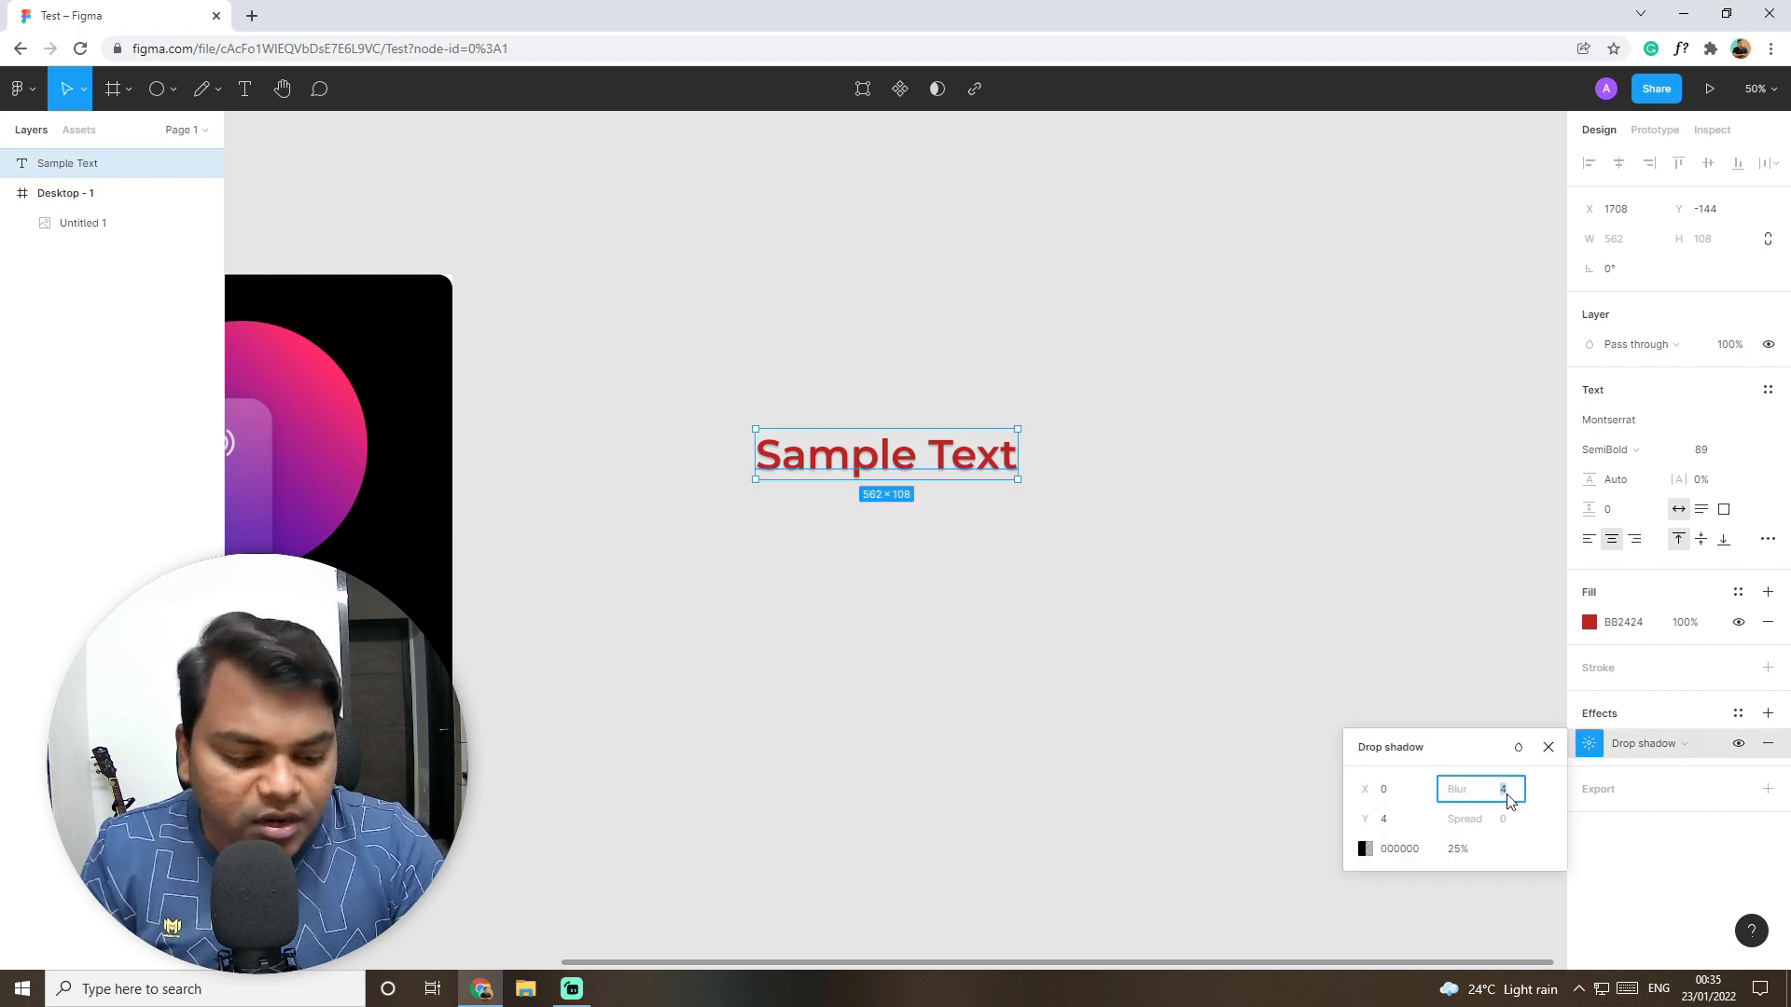
text(10)
click(1276, 658)
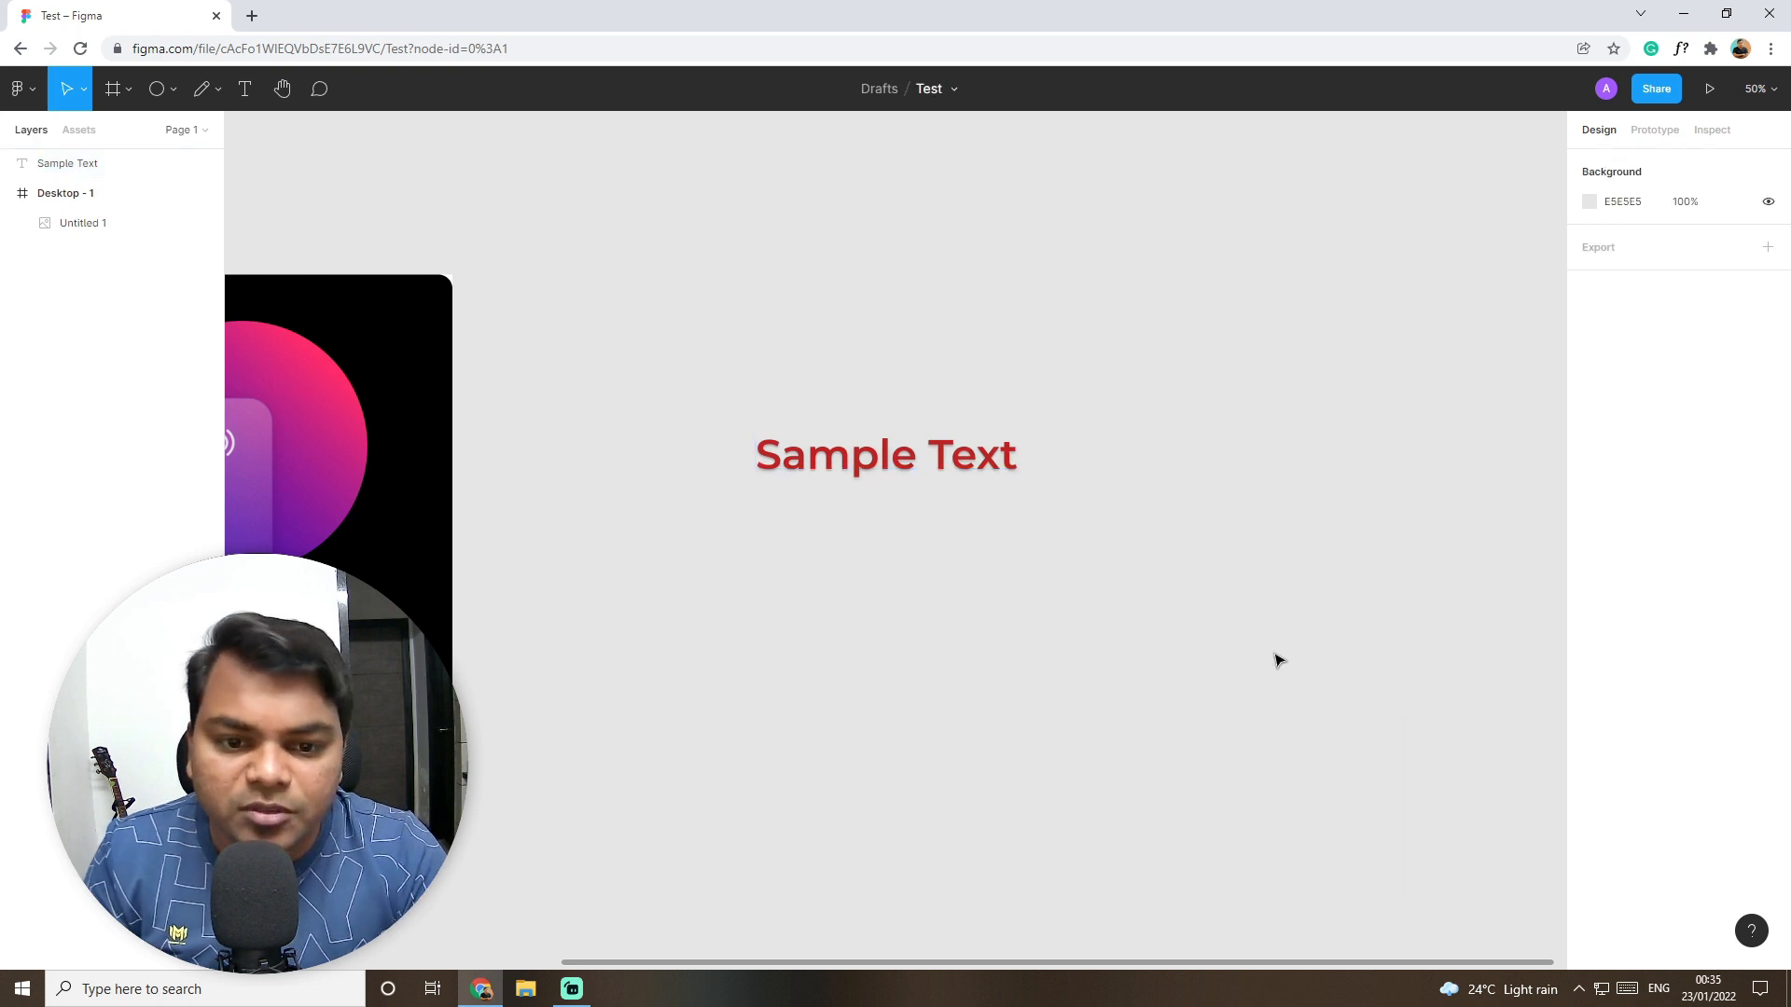
Step: Enlarge the sample text's bounding box to about 700 × 128 without scaling the letters
click(951, 450)
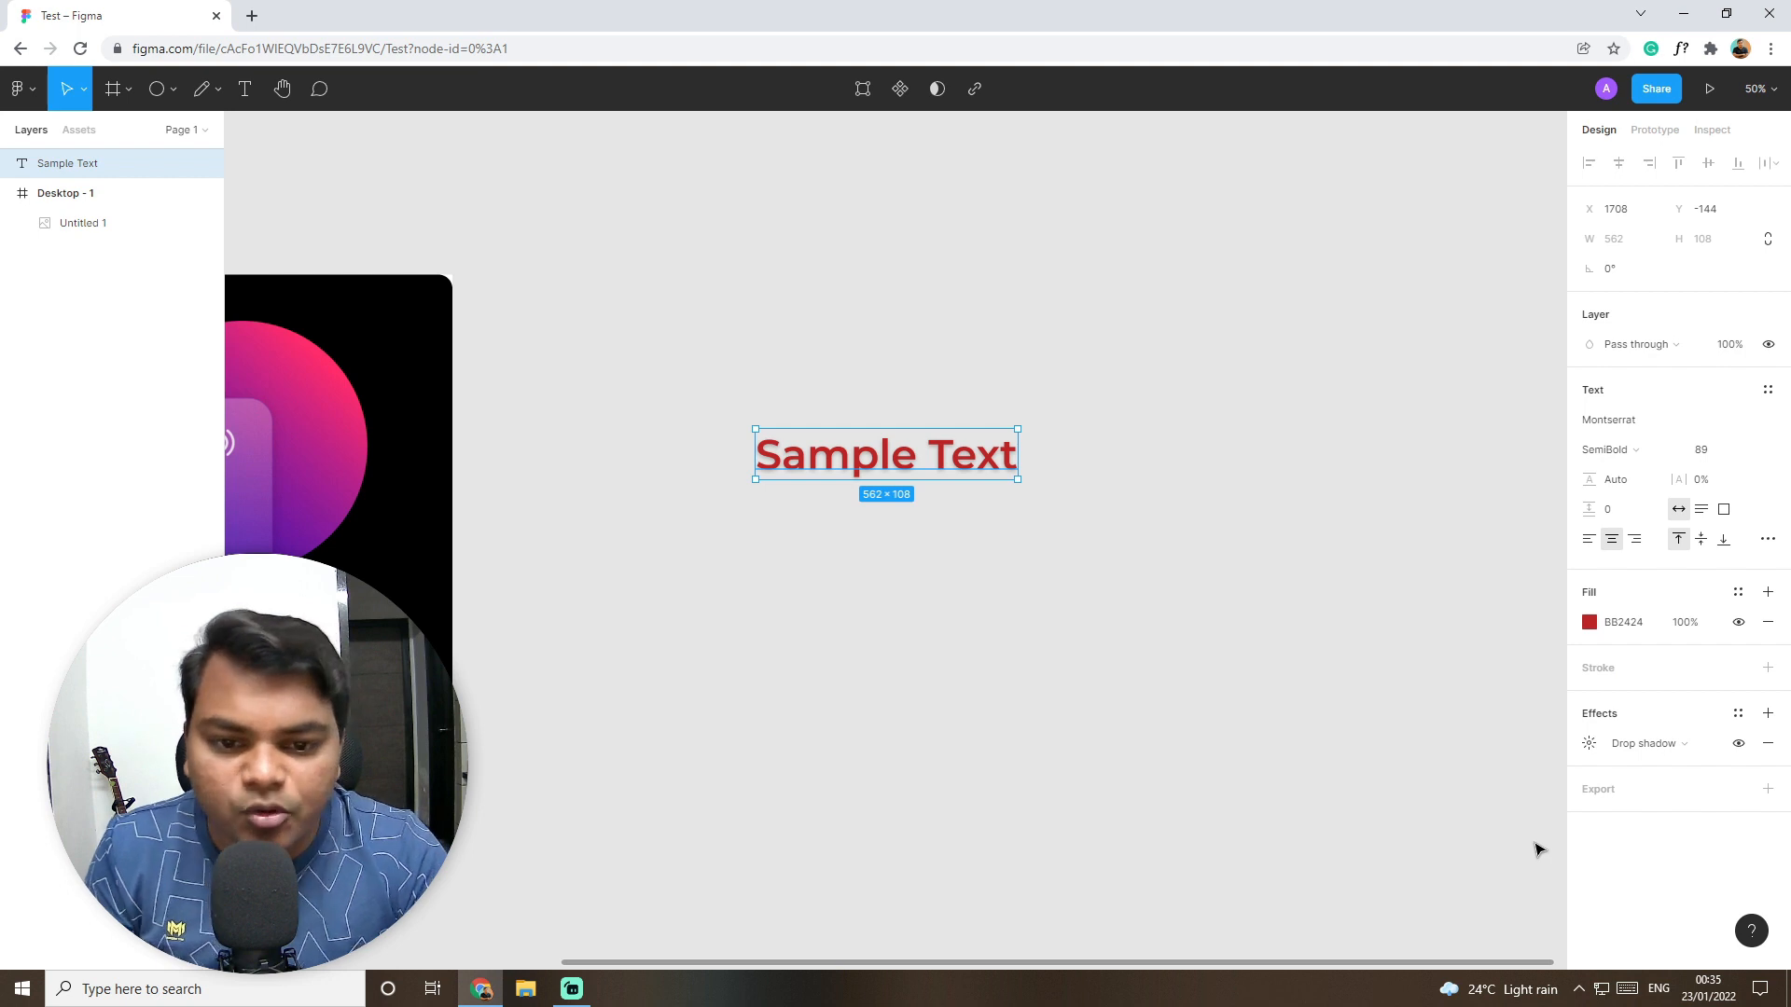
drag(1015, 478, 1082, 491)
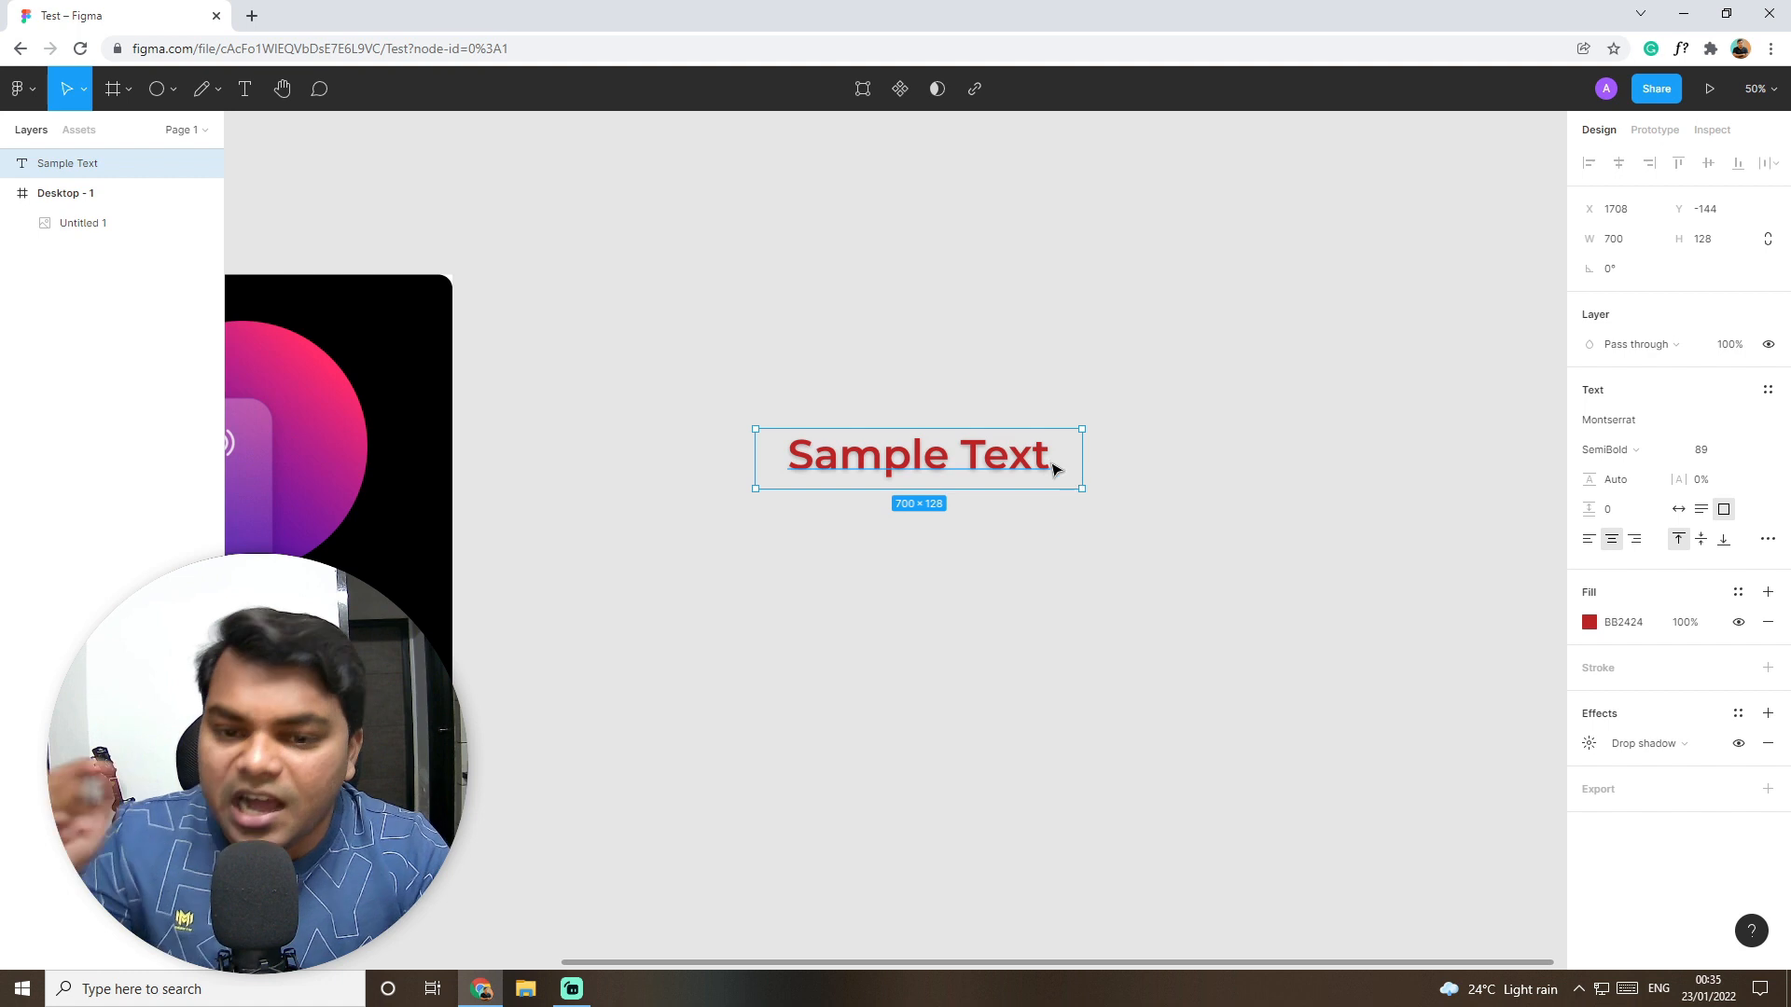
click(127, 97)
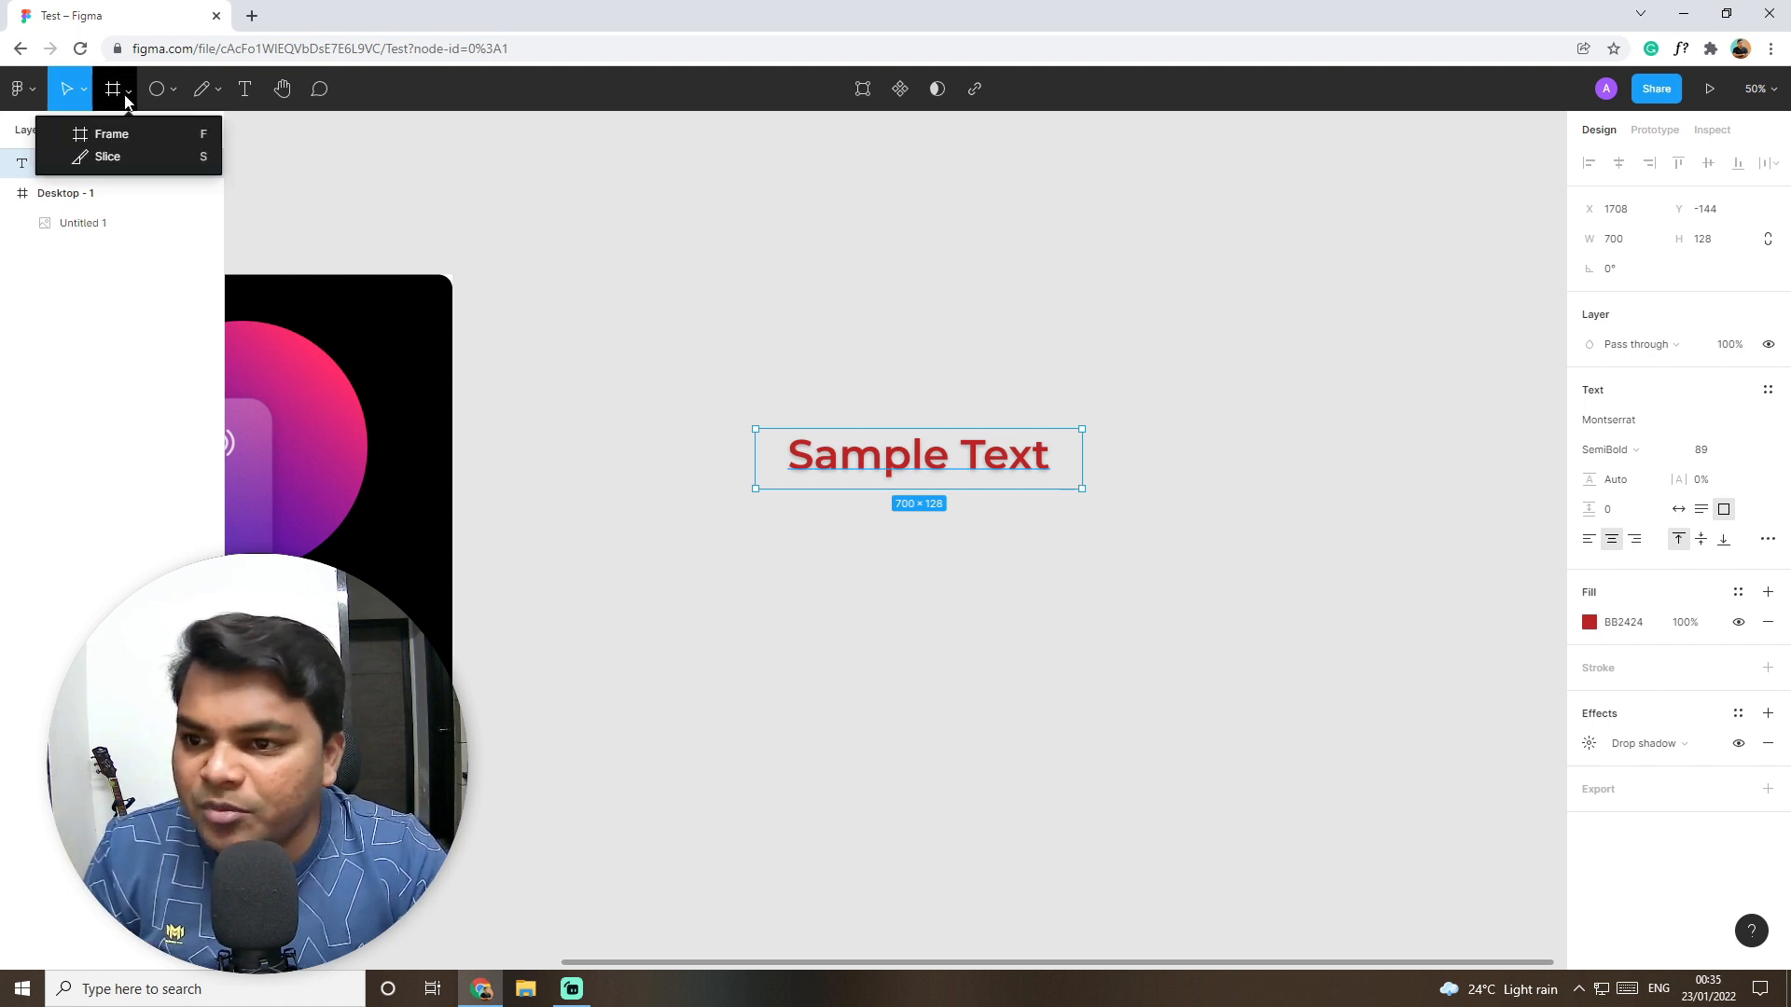
click(83, 89)
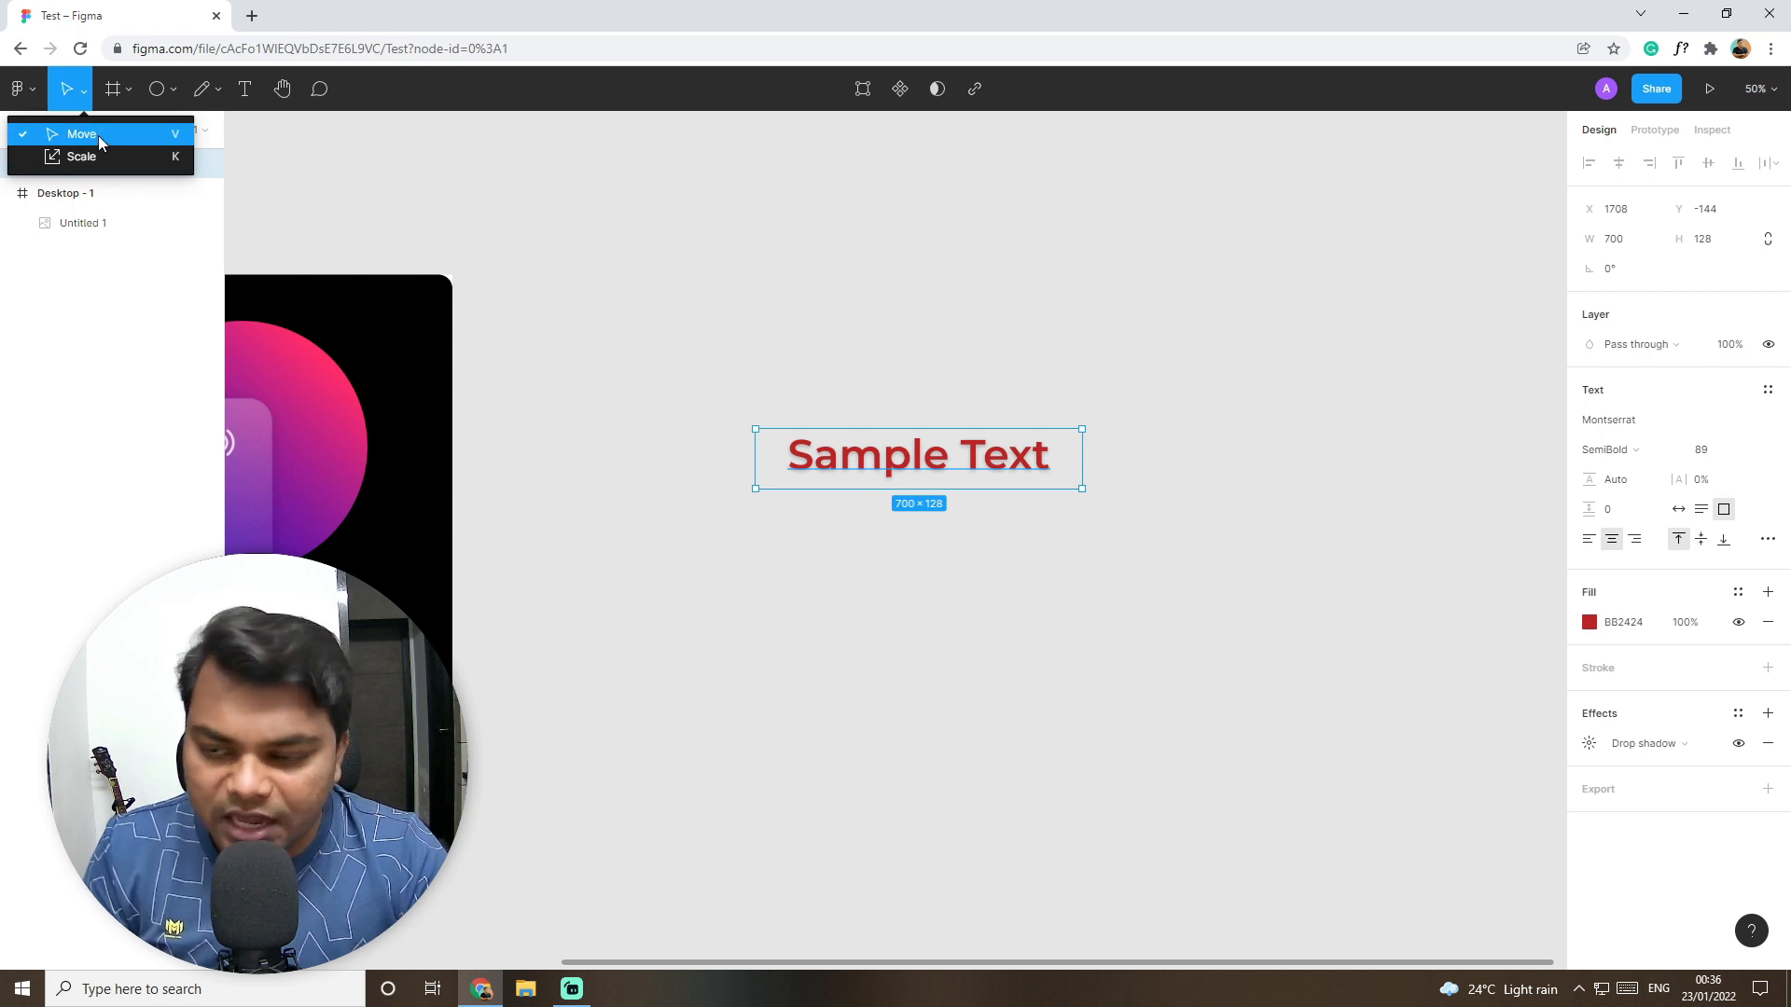
click(95, 134)
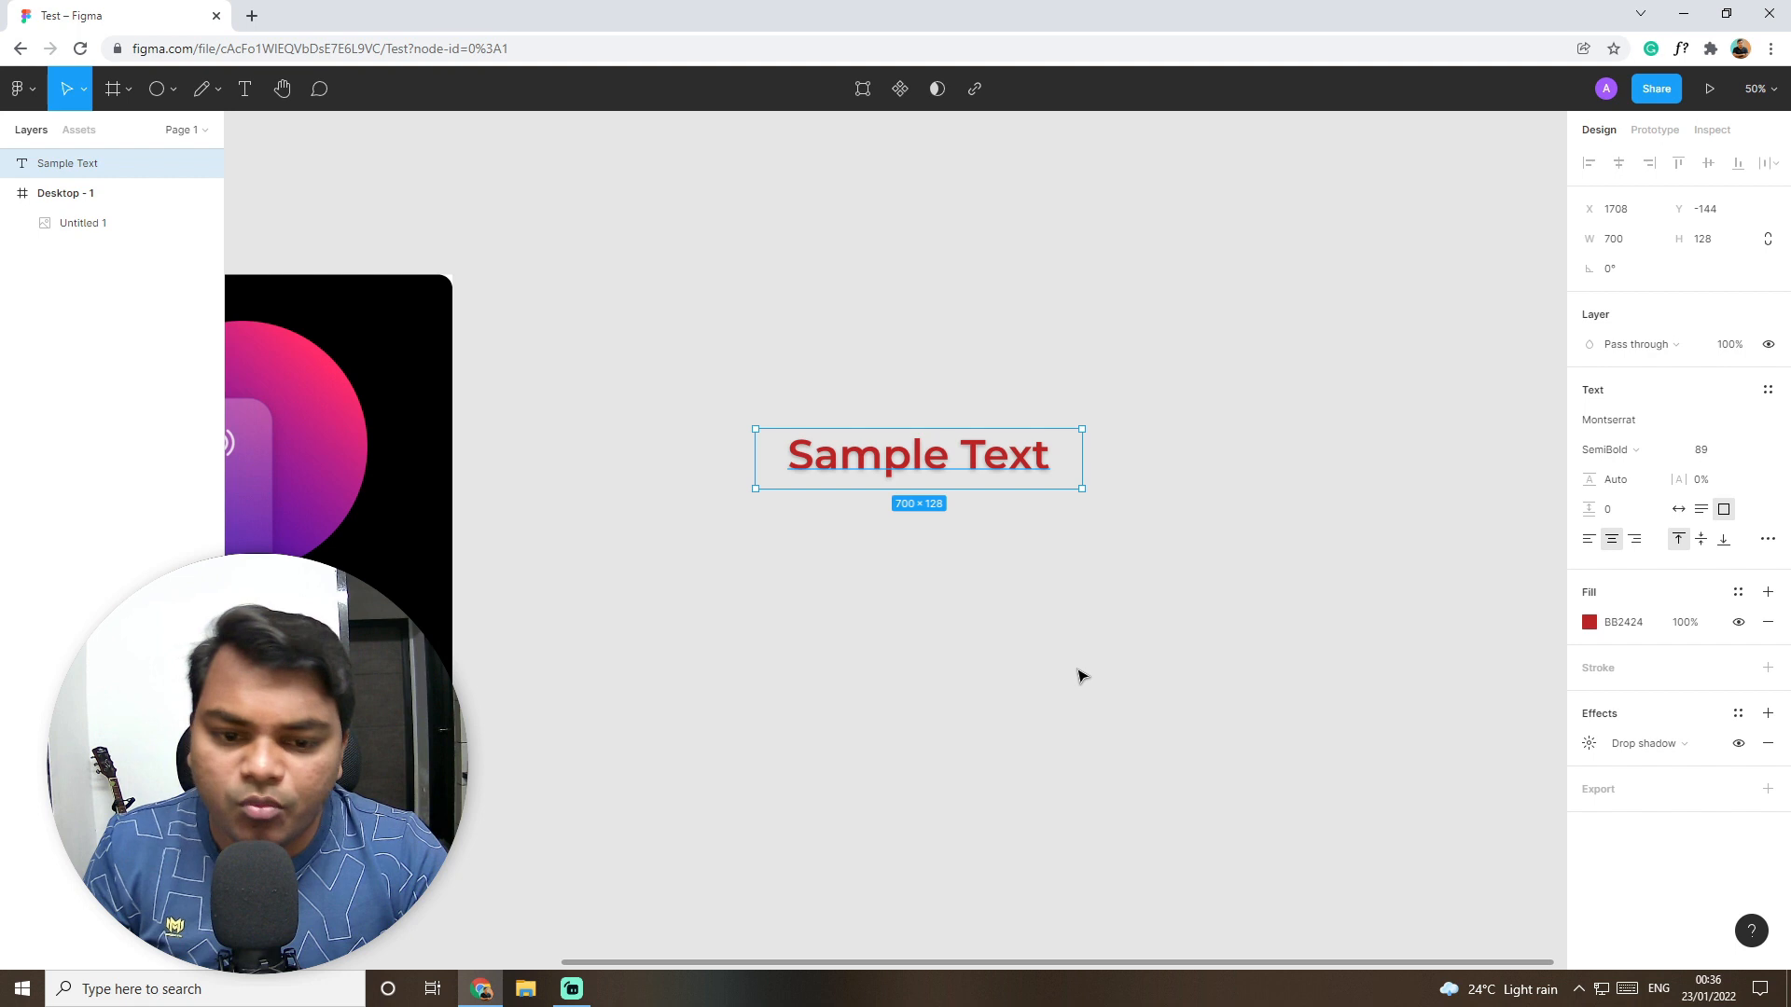
drag(1136, 680, 835, 682)
drag(1247, 681, 1023, 660)
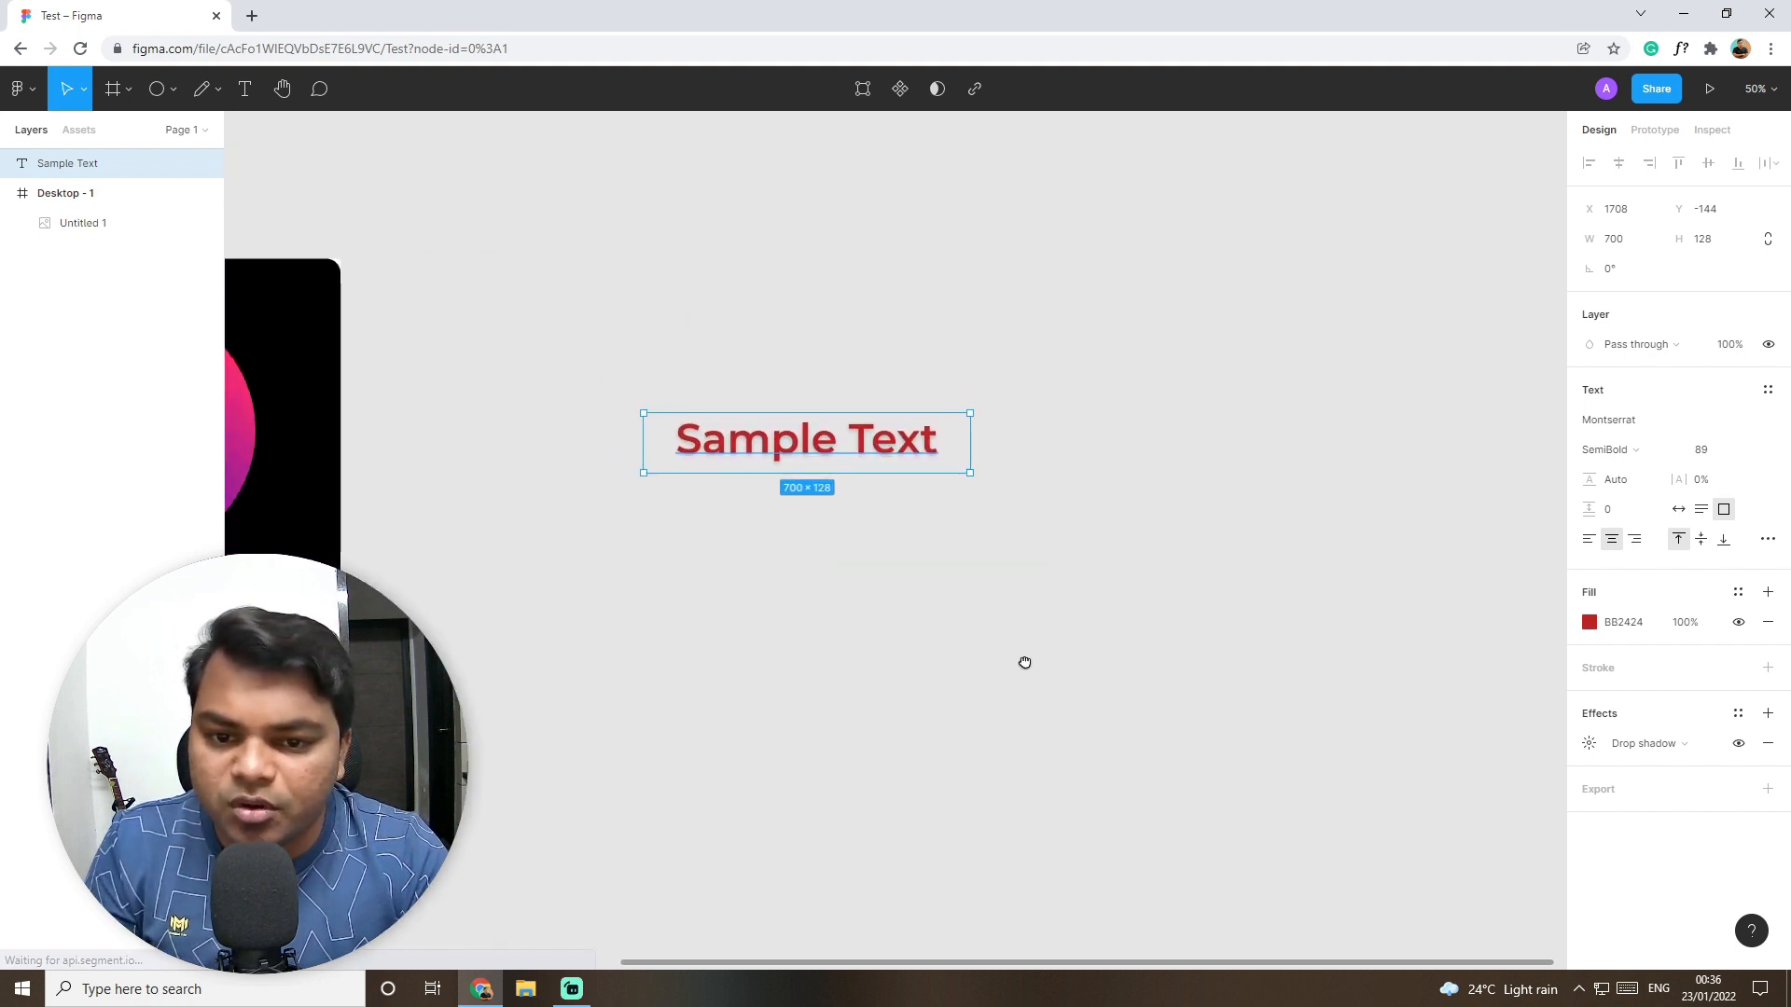
Step: Enlarge the sample text with the Scale tool to about 1816 × 332 so the letters grow with the box
click(83, 88)
click(93, 153)
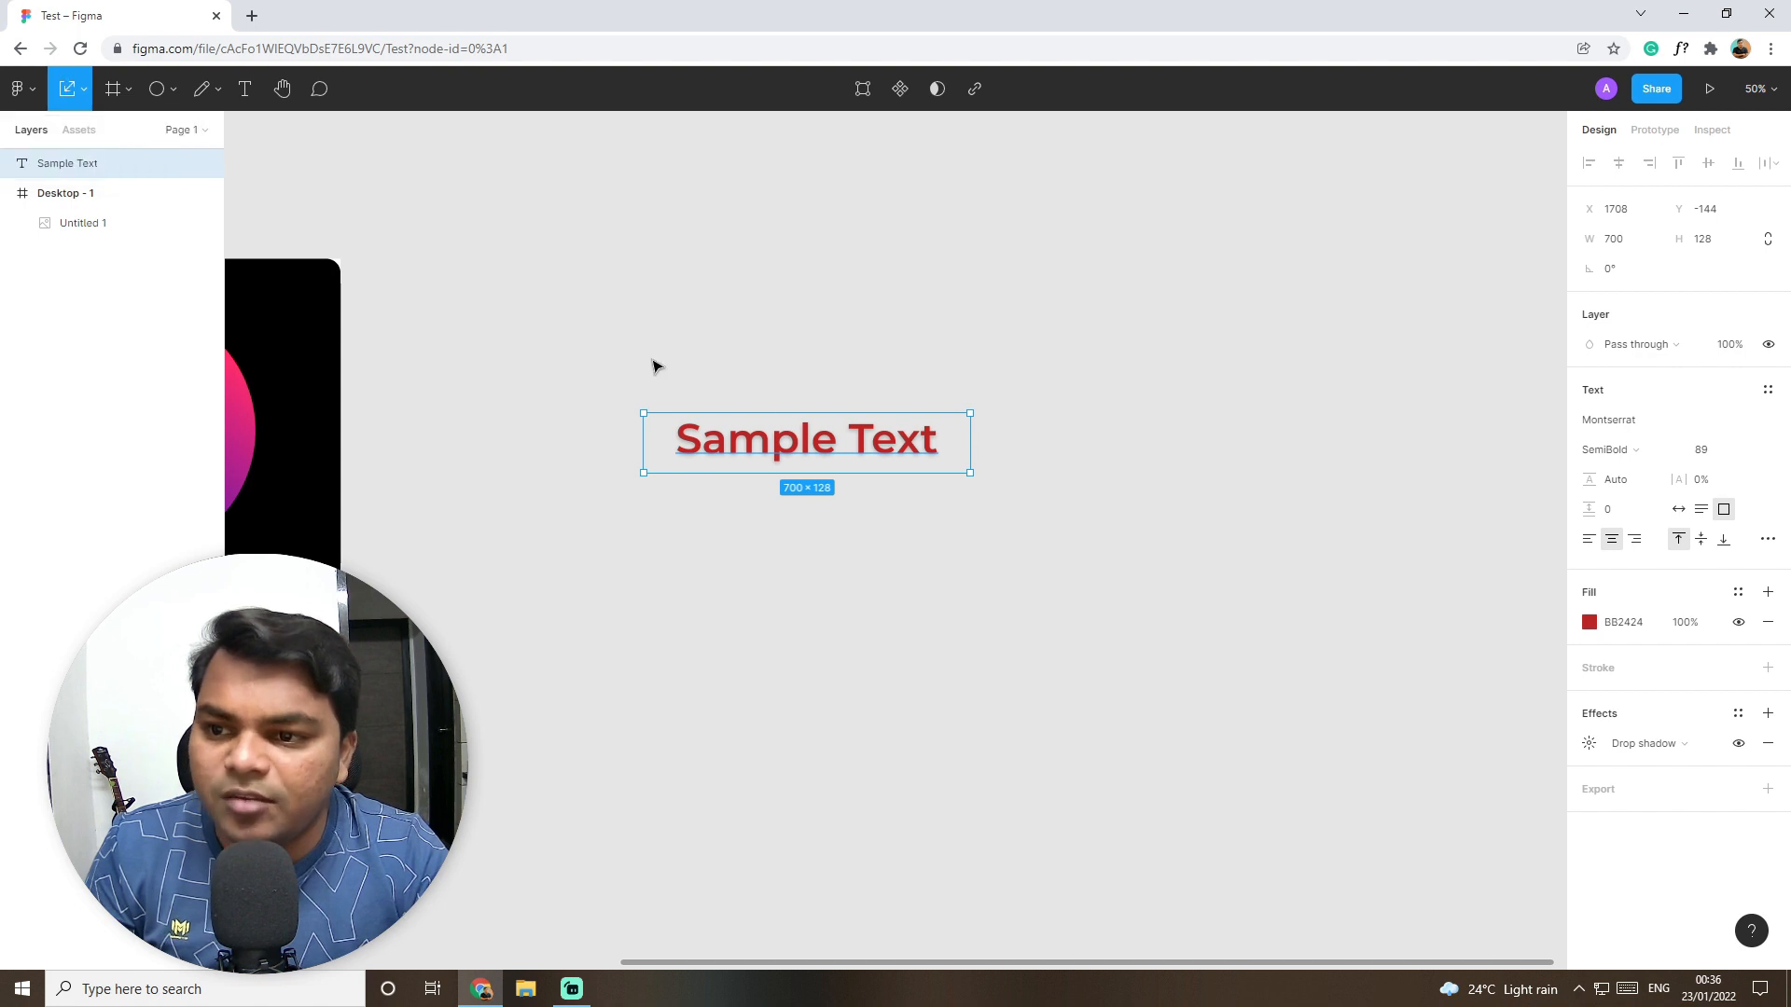
click(84, 91)
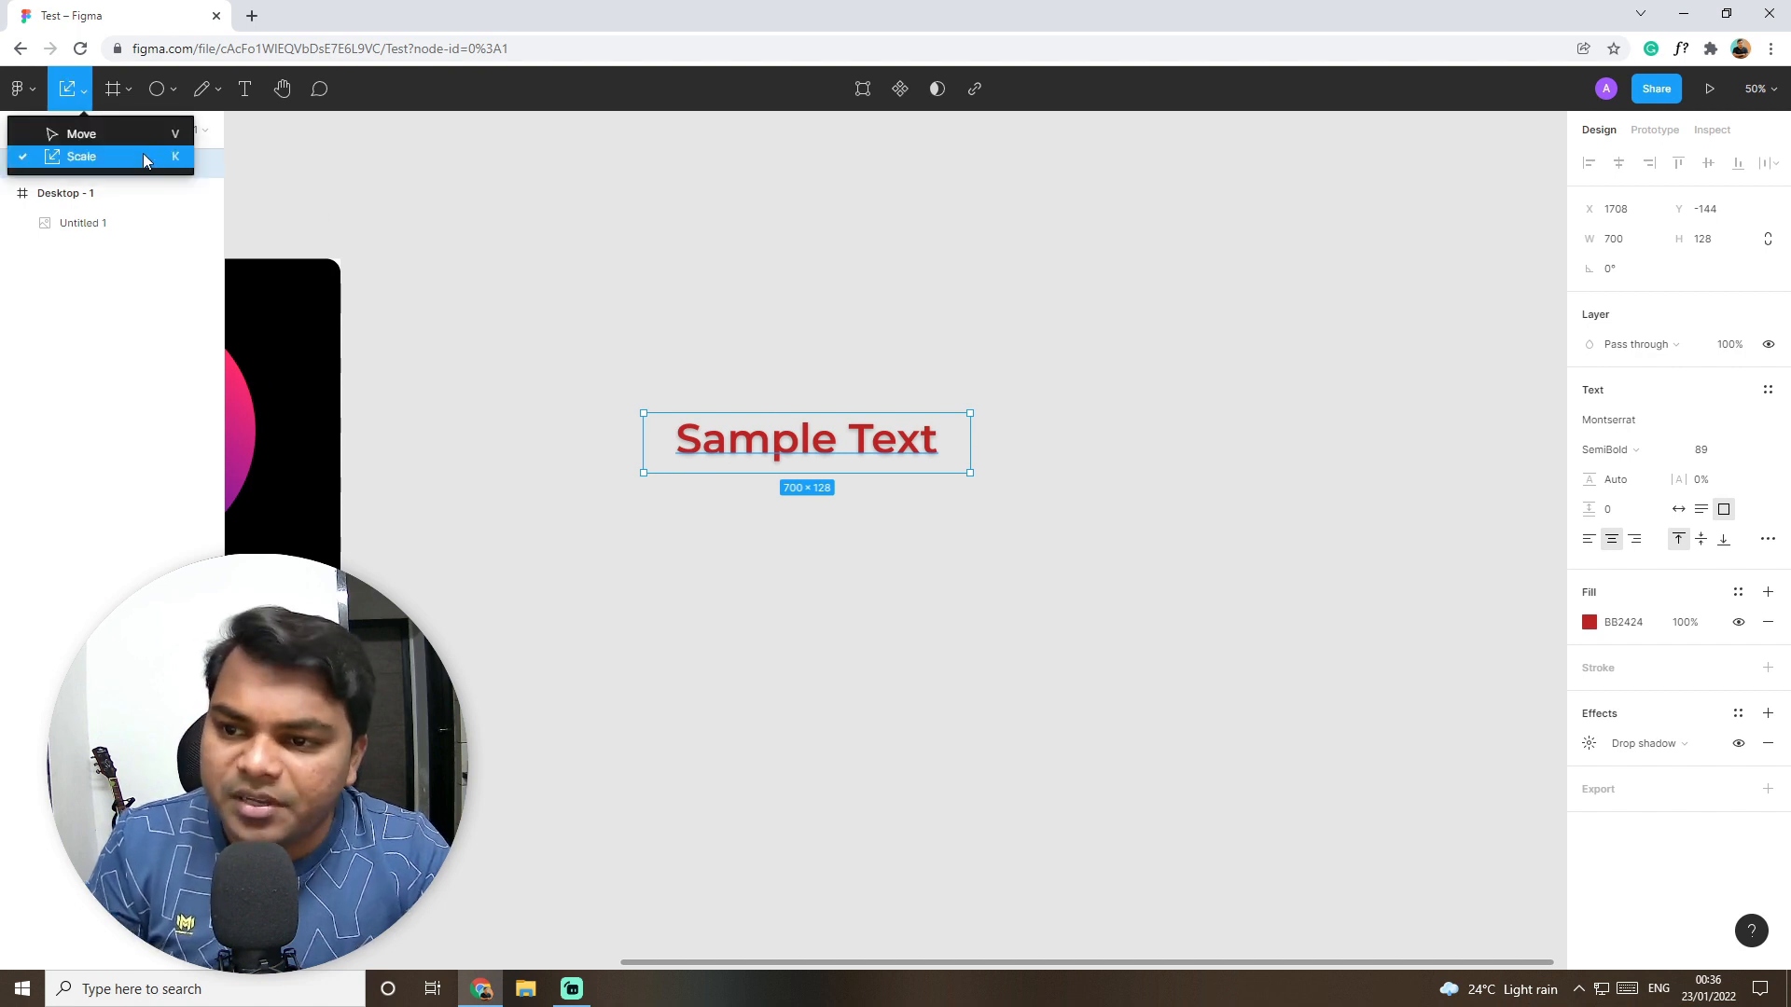
click(114, 159)
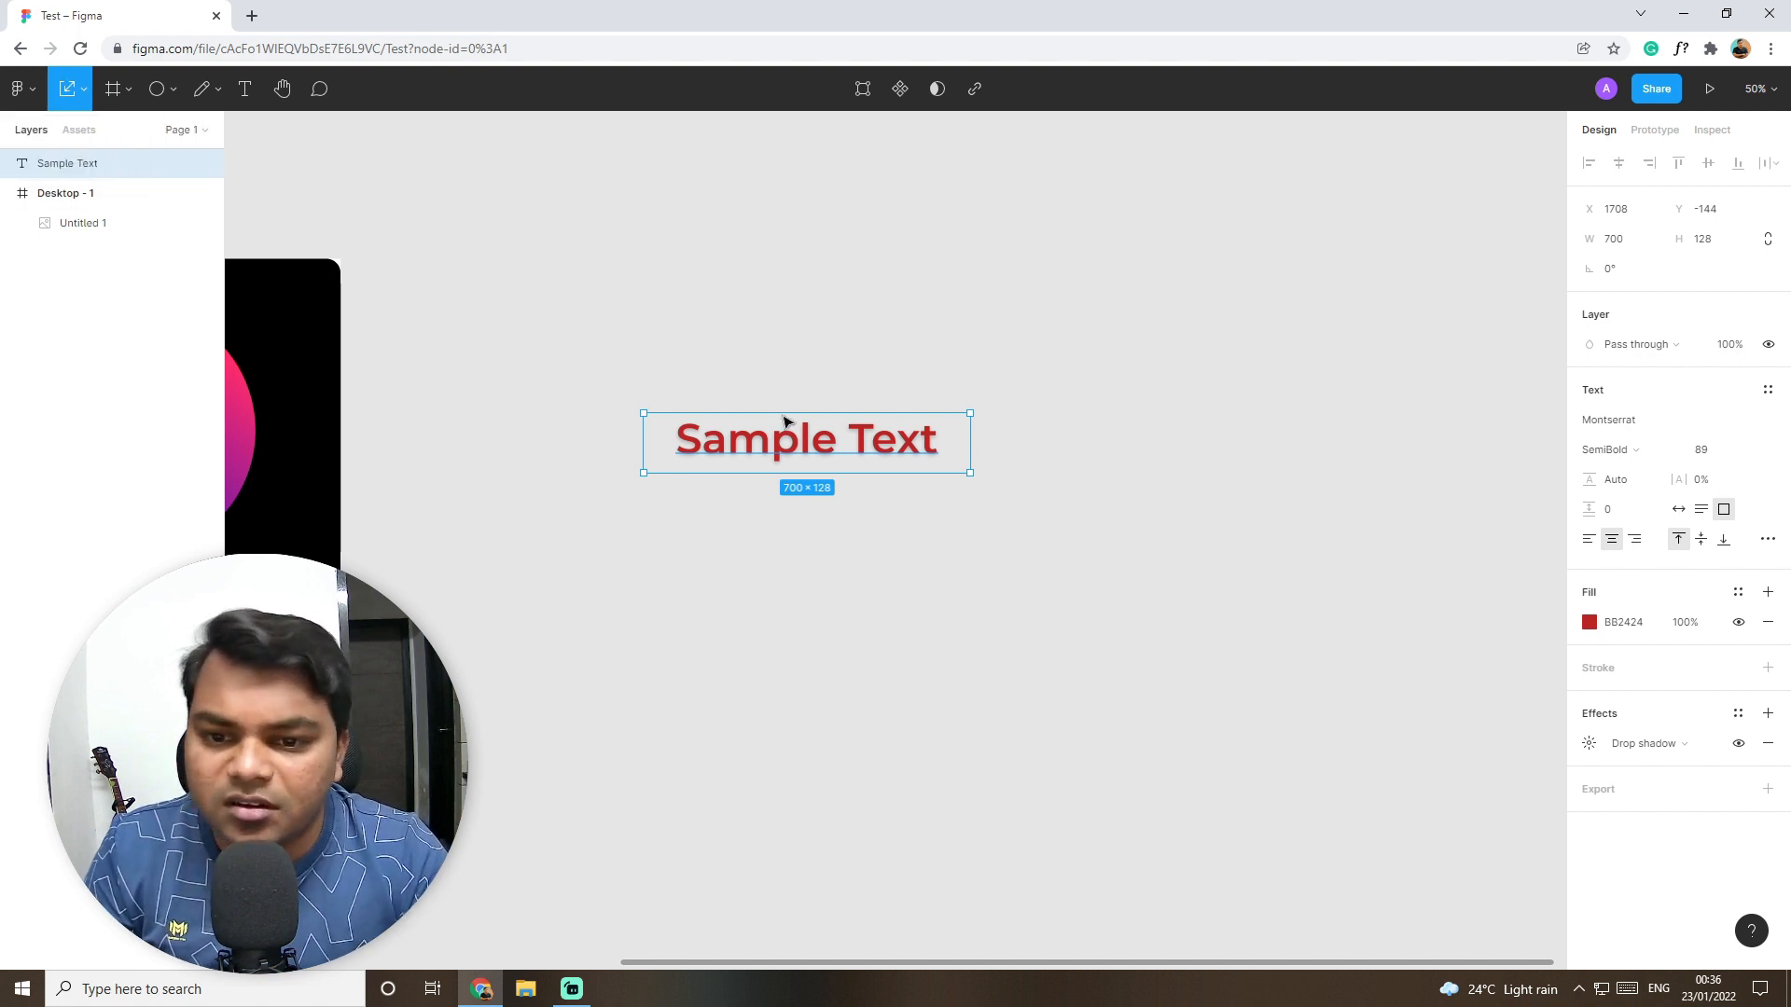
drag(967, 472, 1231, 568)
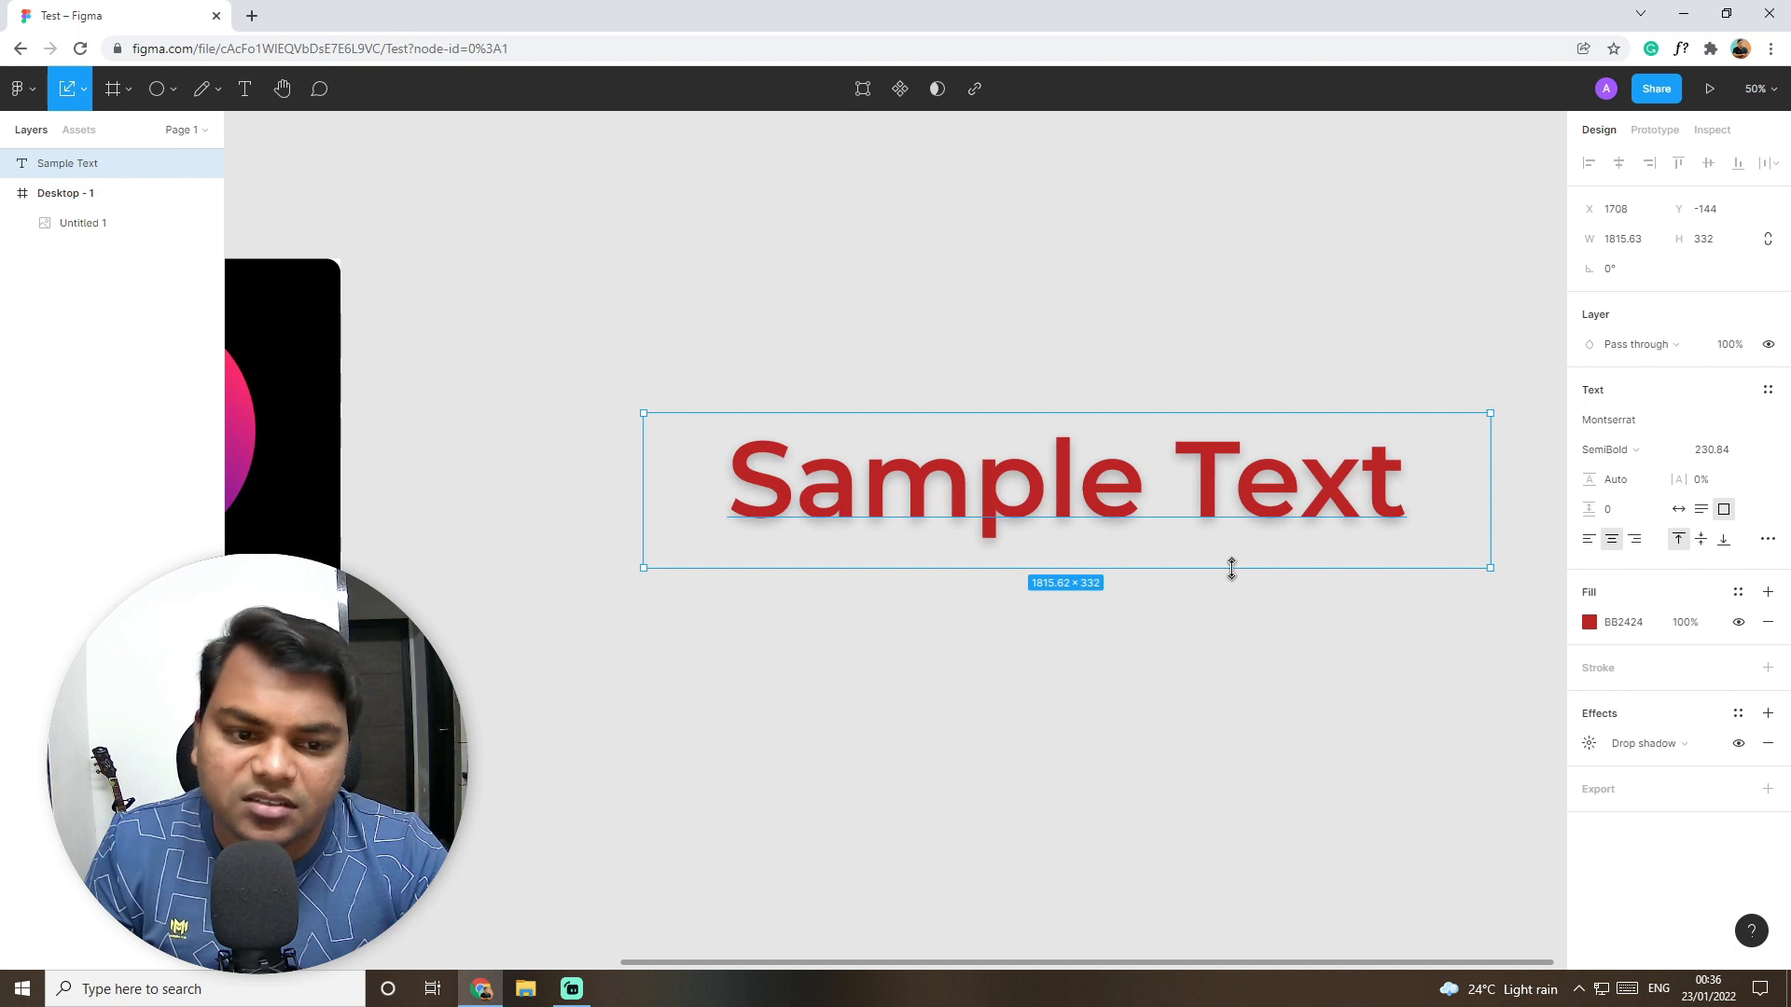
Step: Switch back to the Move tool and resize only the sample text's box to about 1952 × 376
click(90, 90)
click(82, 133)
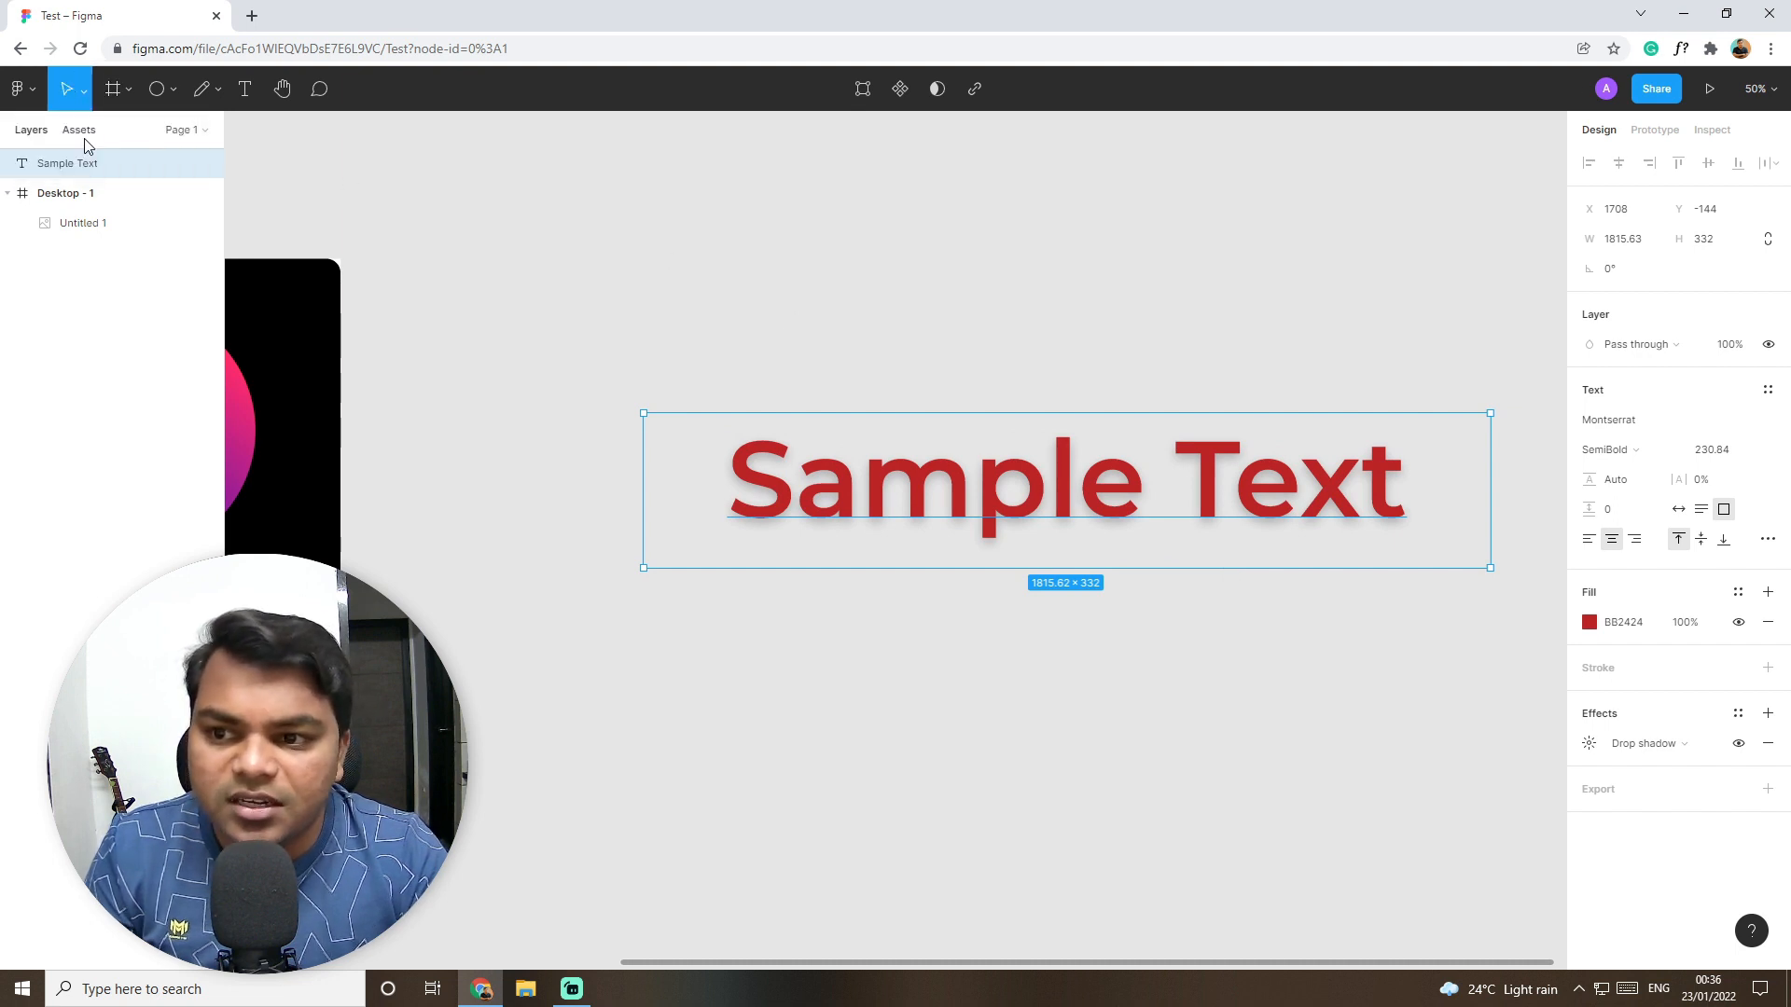
drag(1488, 562, 1319, 589)
Step: Move the sample text closer to the Desktop - 1 frame, to about X 1084, Y -222
scroll(882, 642, left, 5)
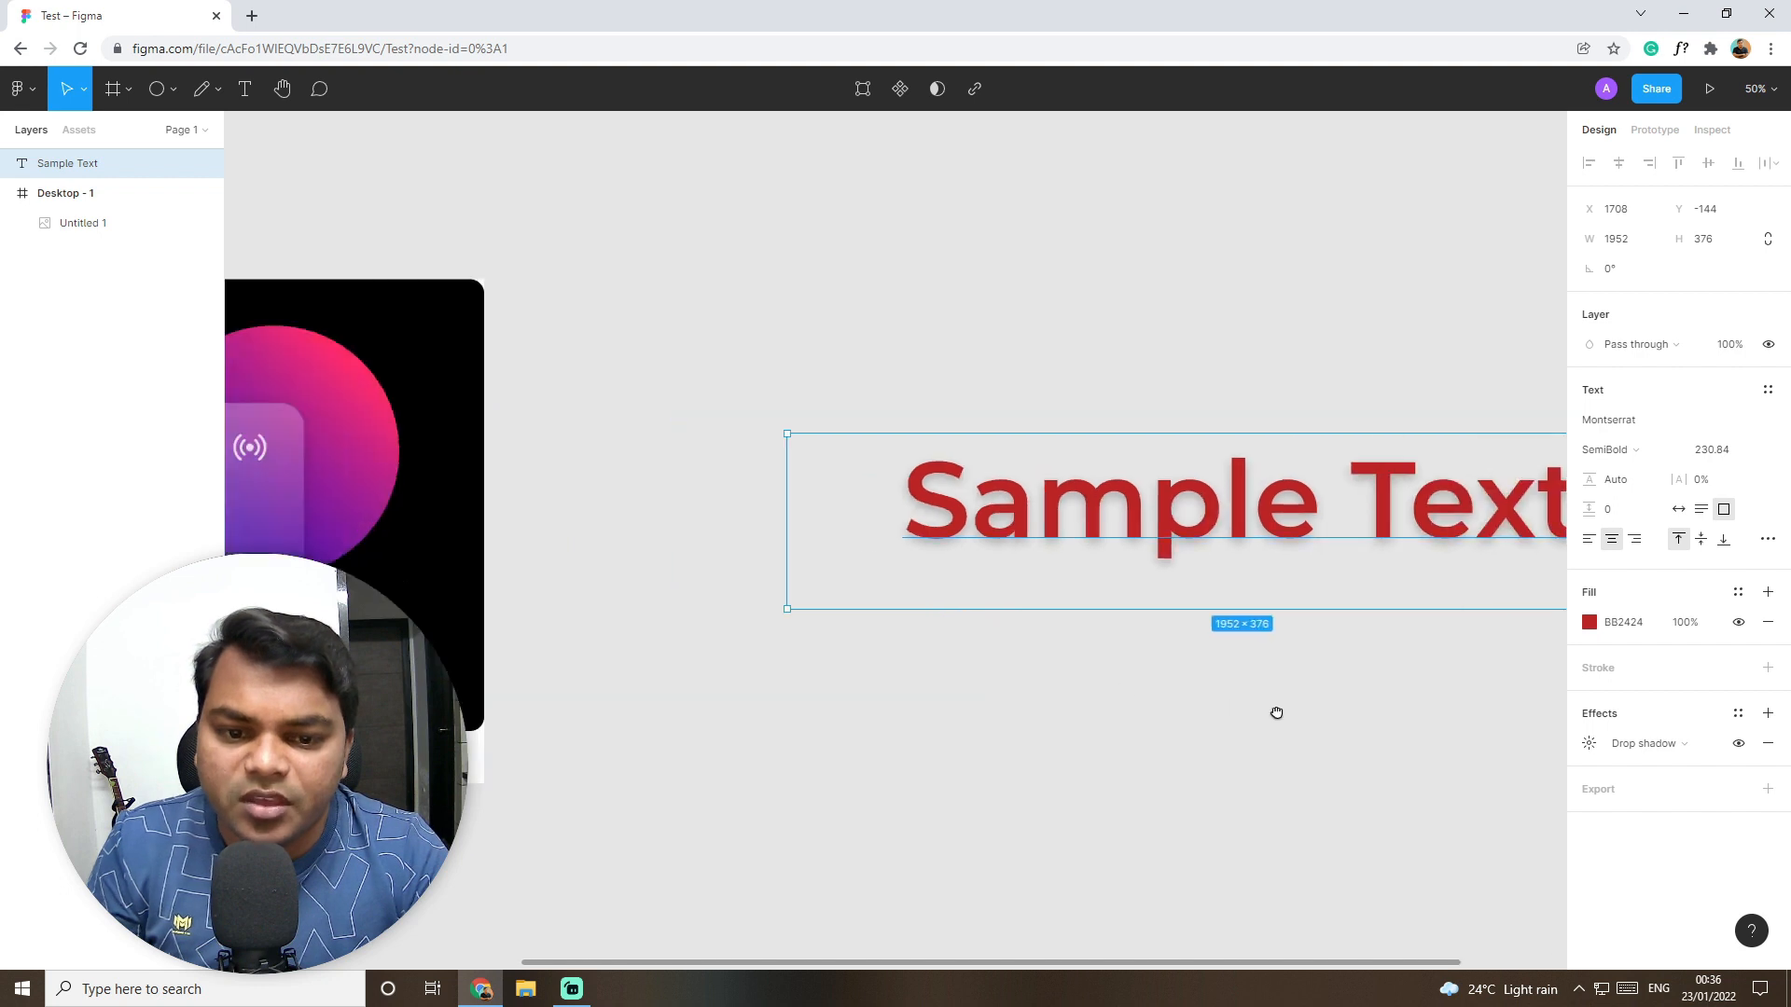
scroll(852, 423, right, 4)
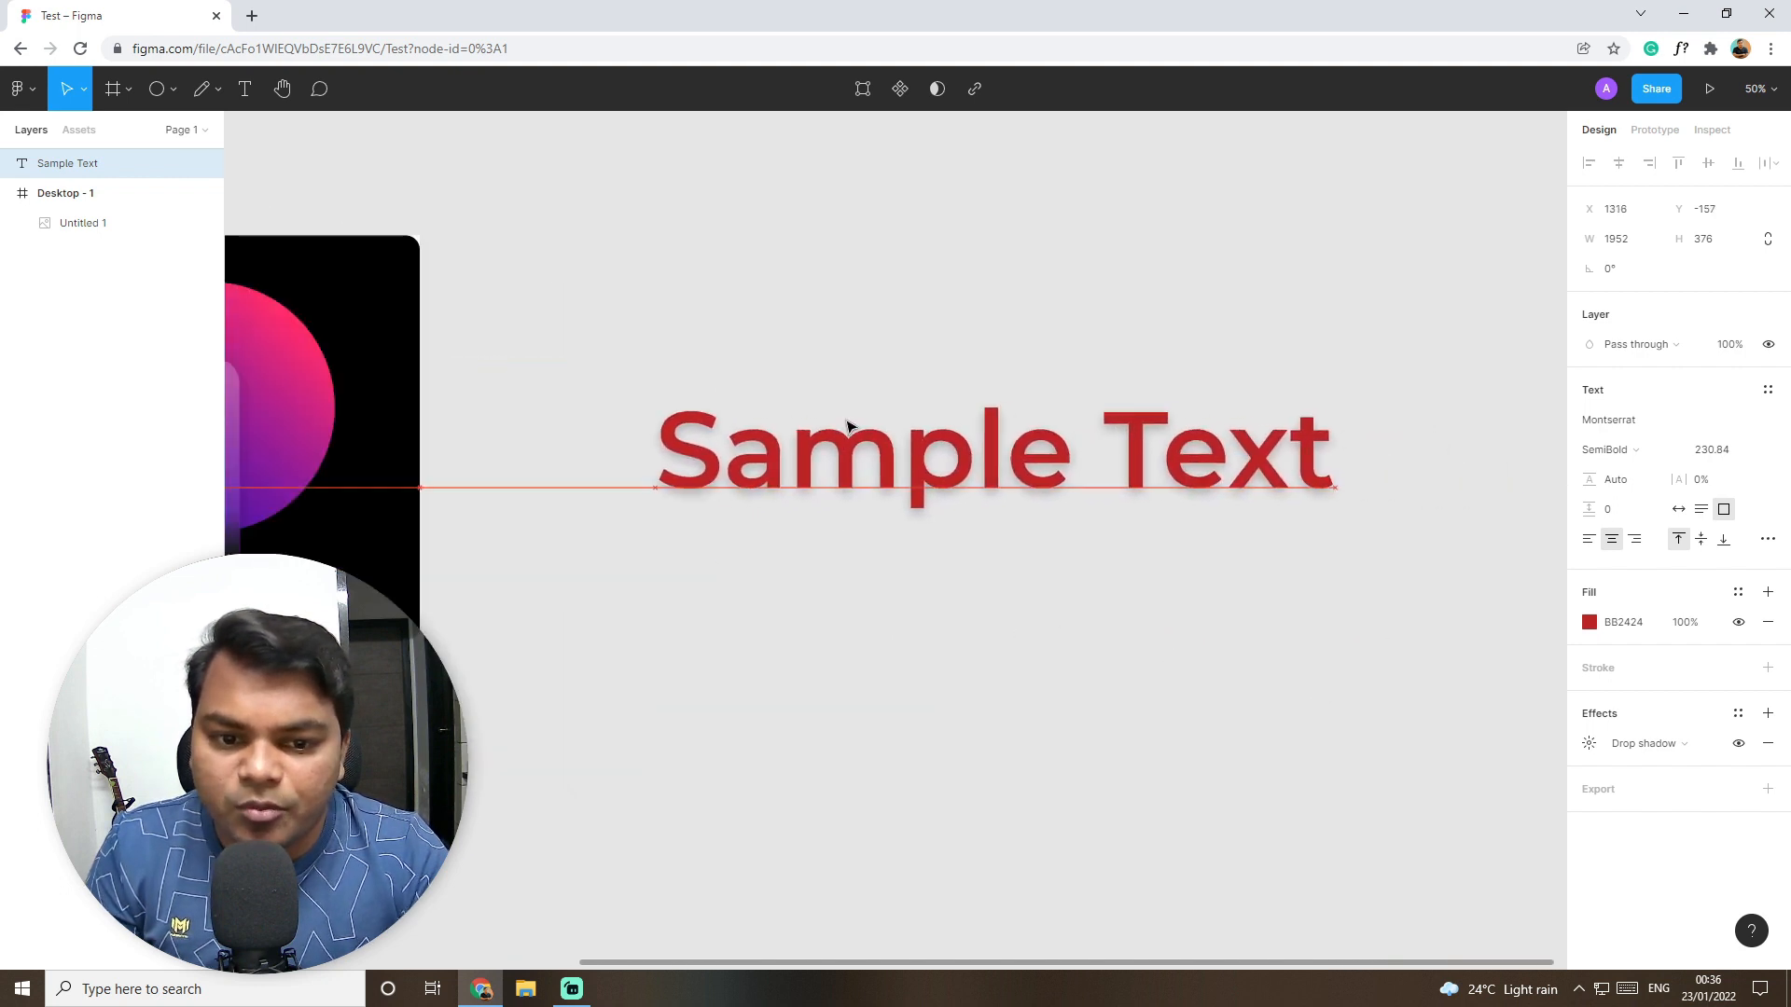
click(1031, 641)
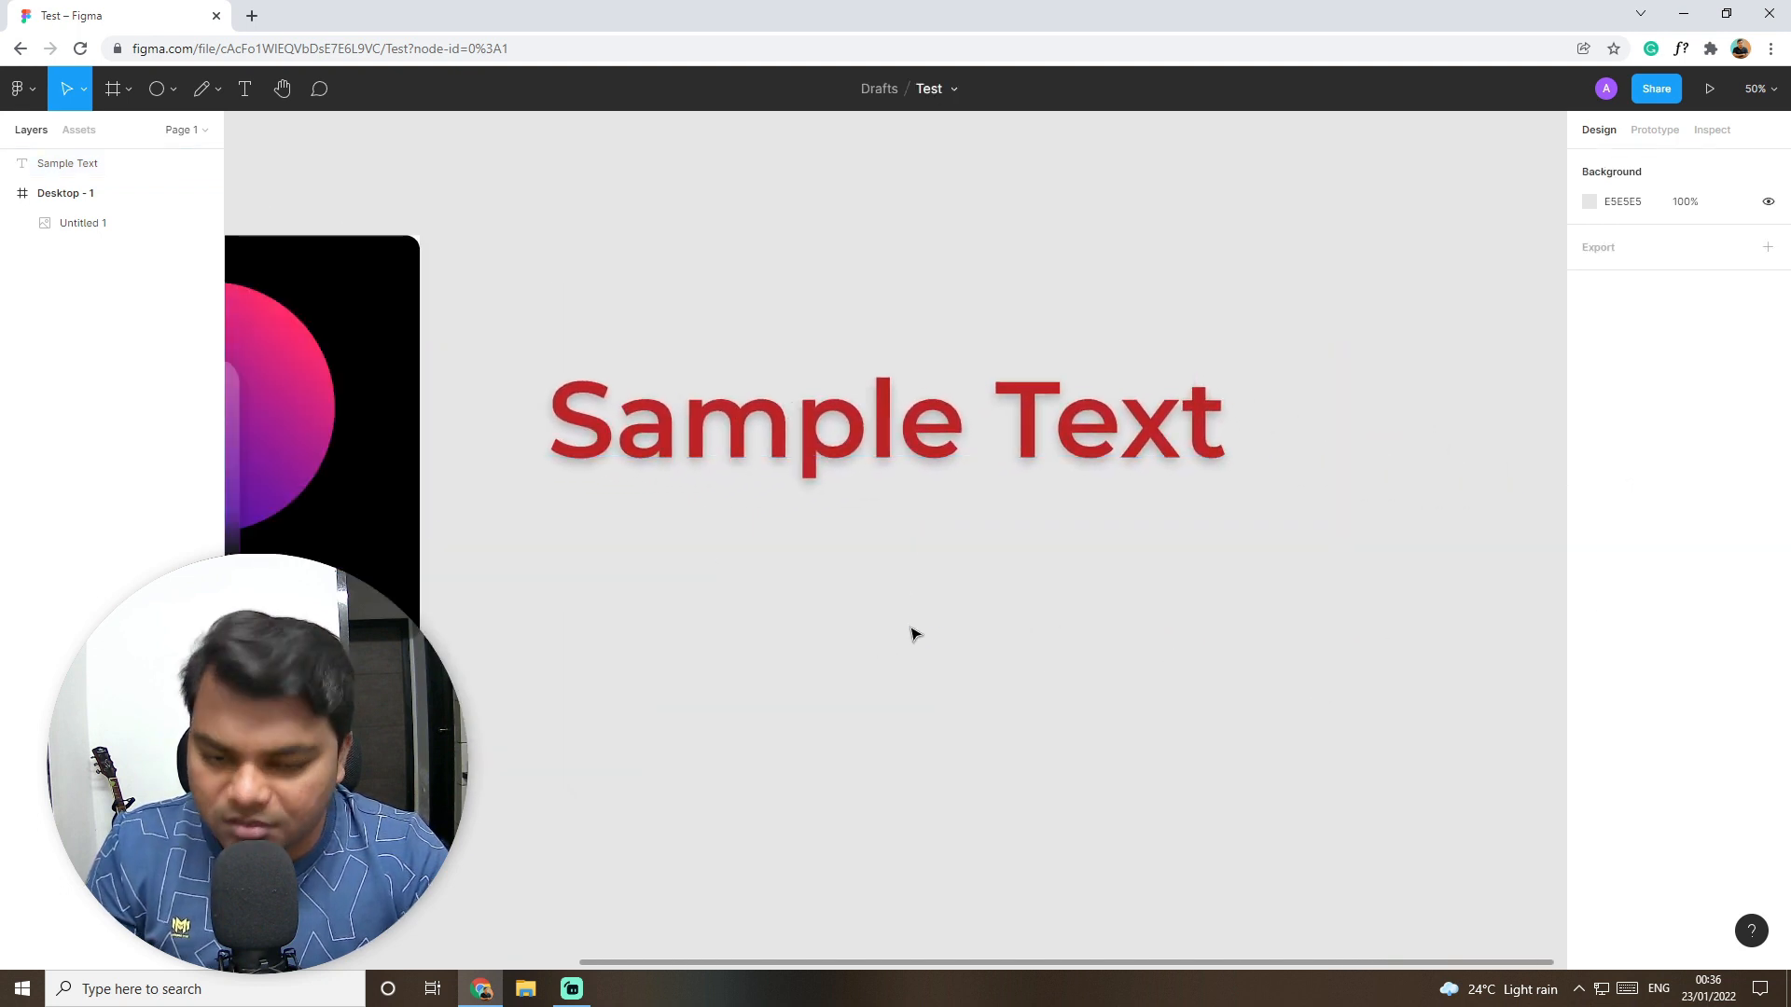
scroll(933, 657, right, 3)
scroll(941, 632, left, 1)
Step: Open the enlarged sample text's drop shadow settings and set the blur to 10
click(913, 483)
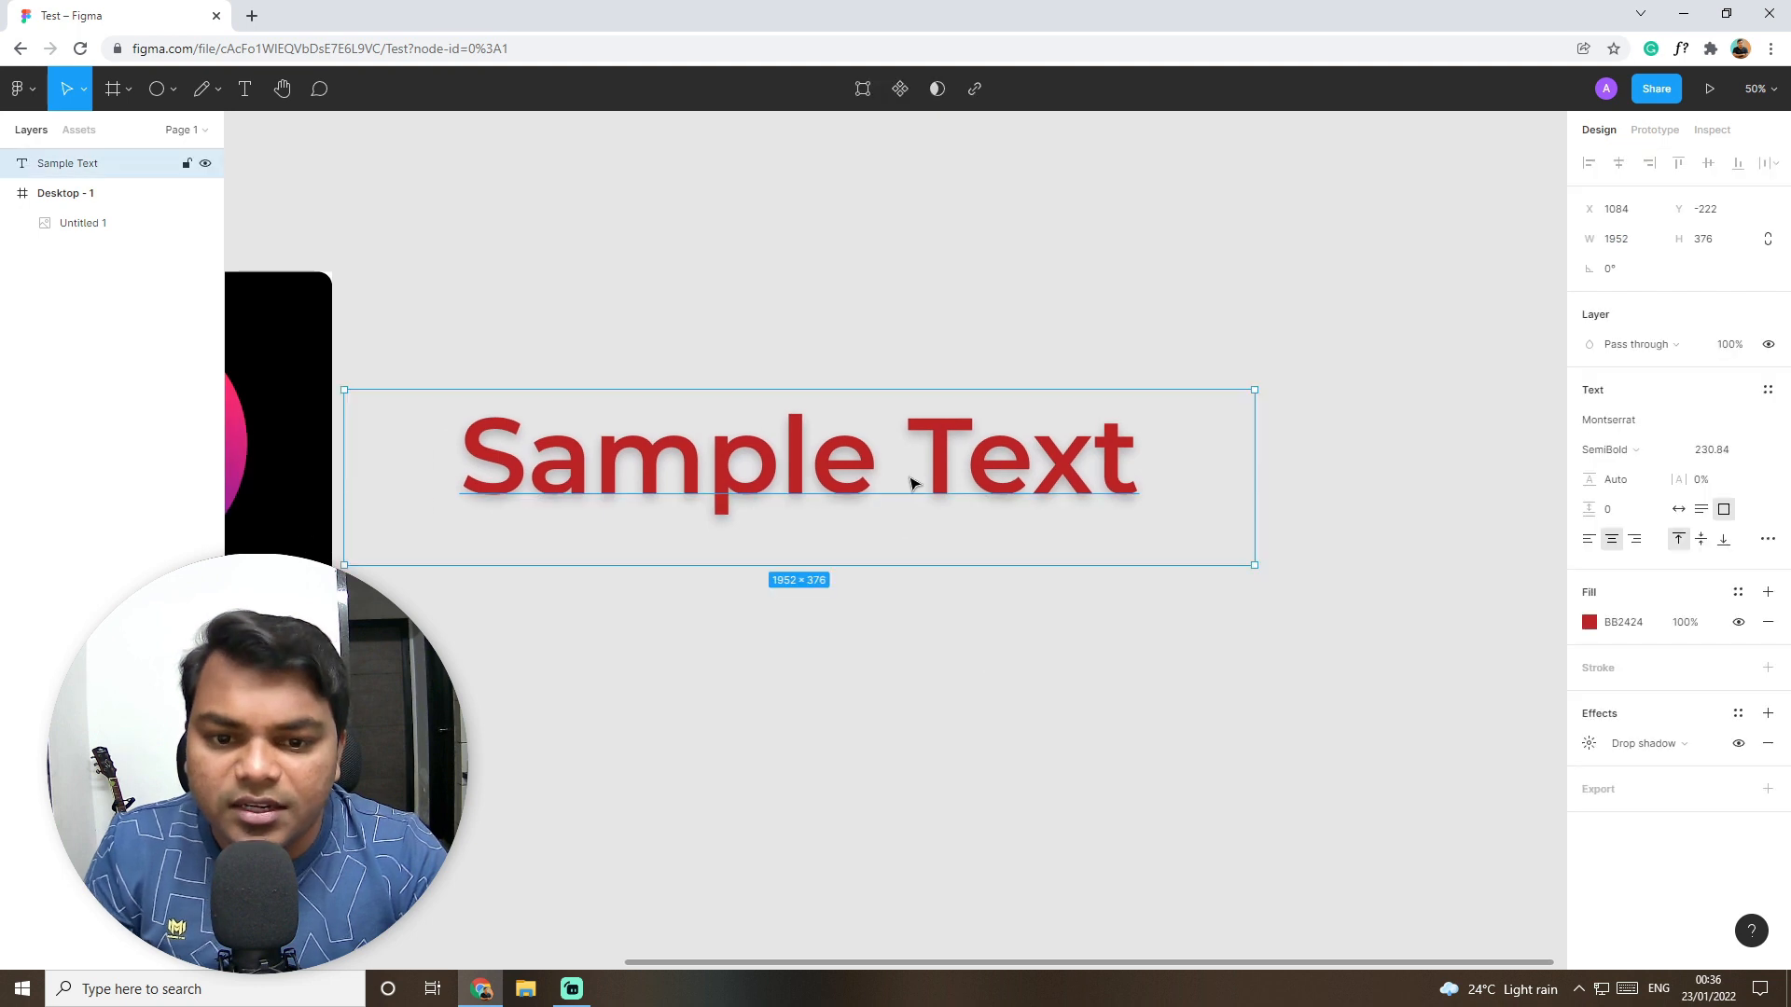
click(1588, 744)
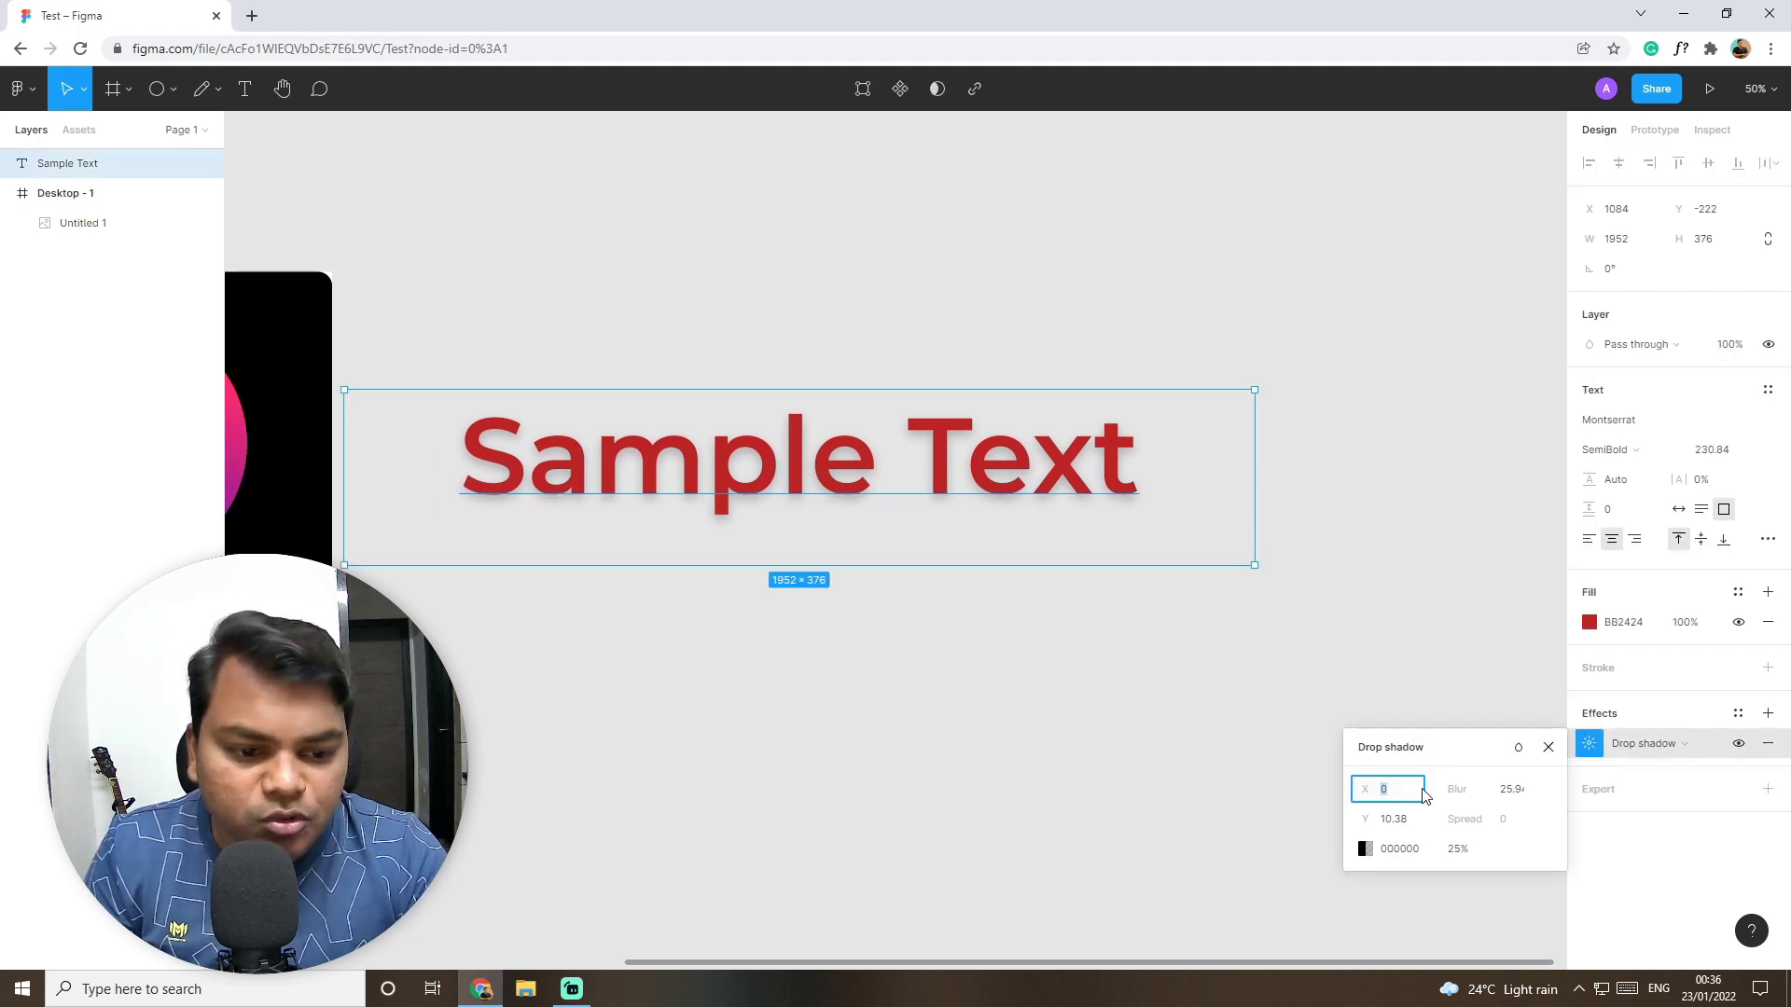
click(1512, 792)
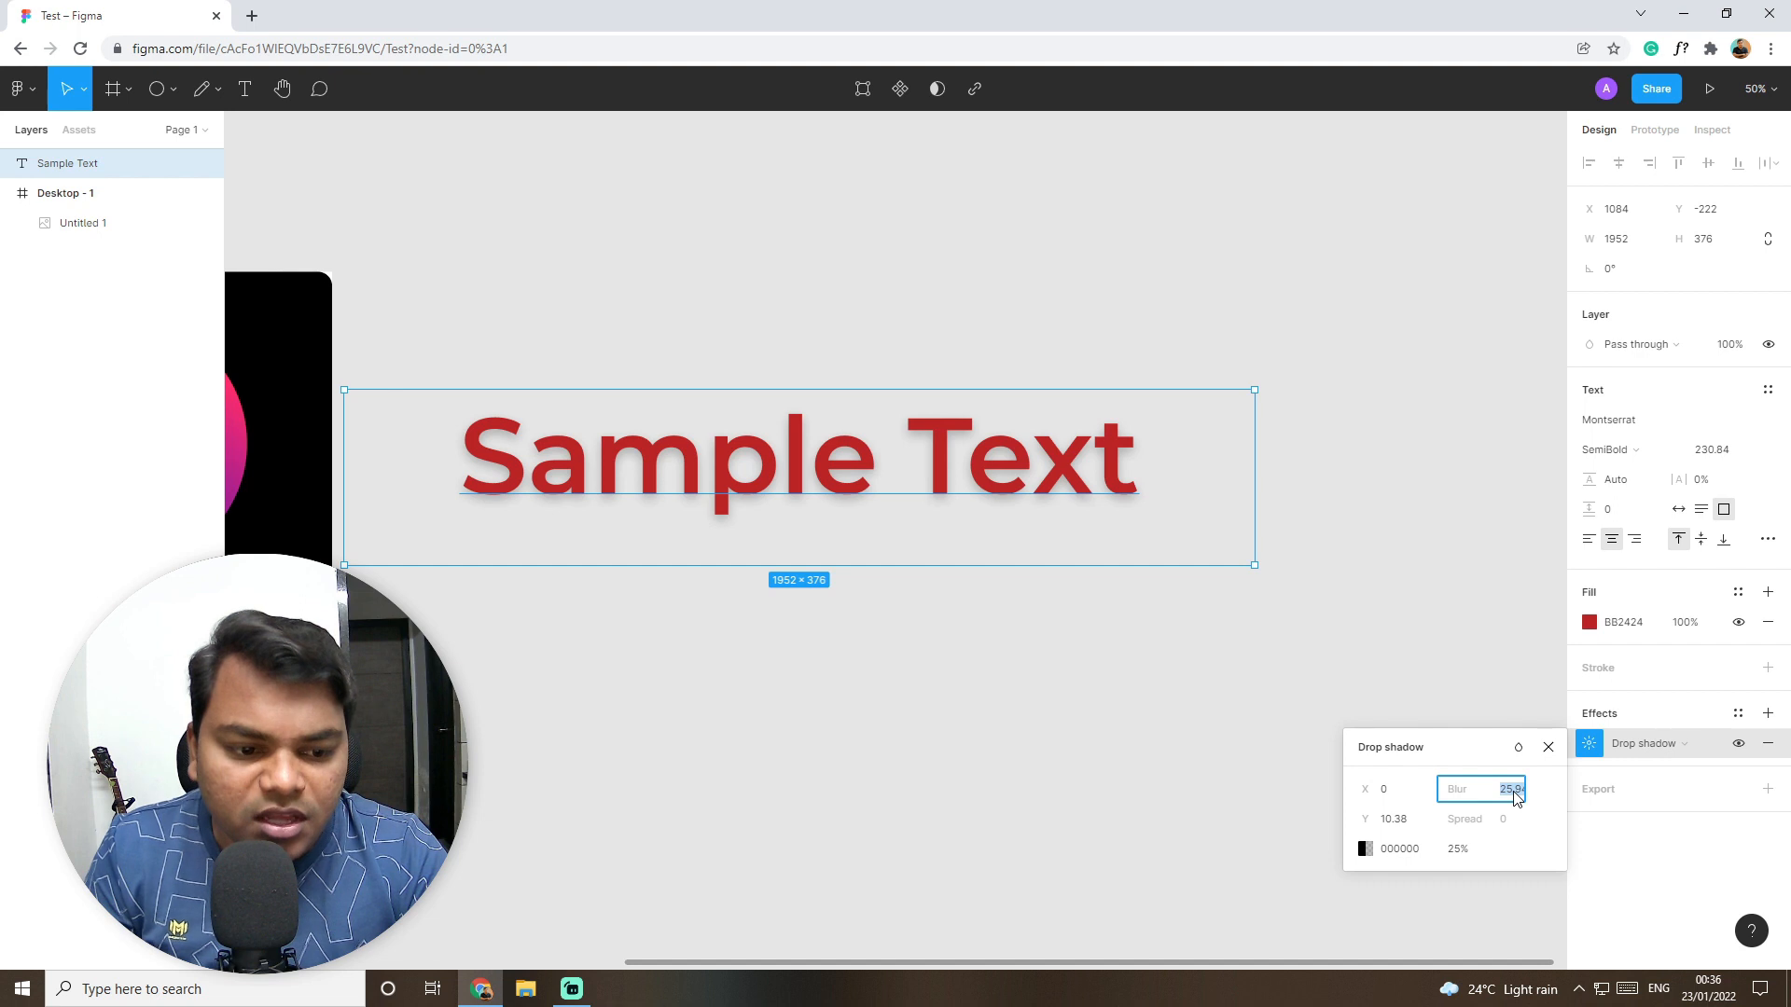
text(10)
key(Return)
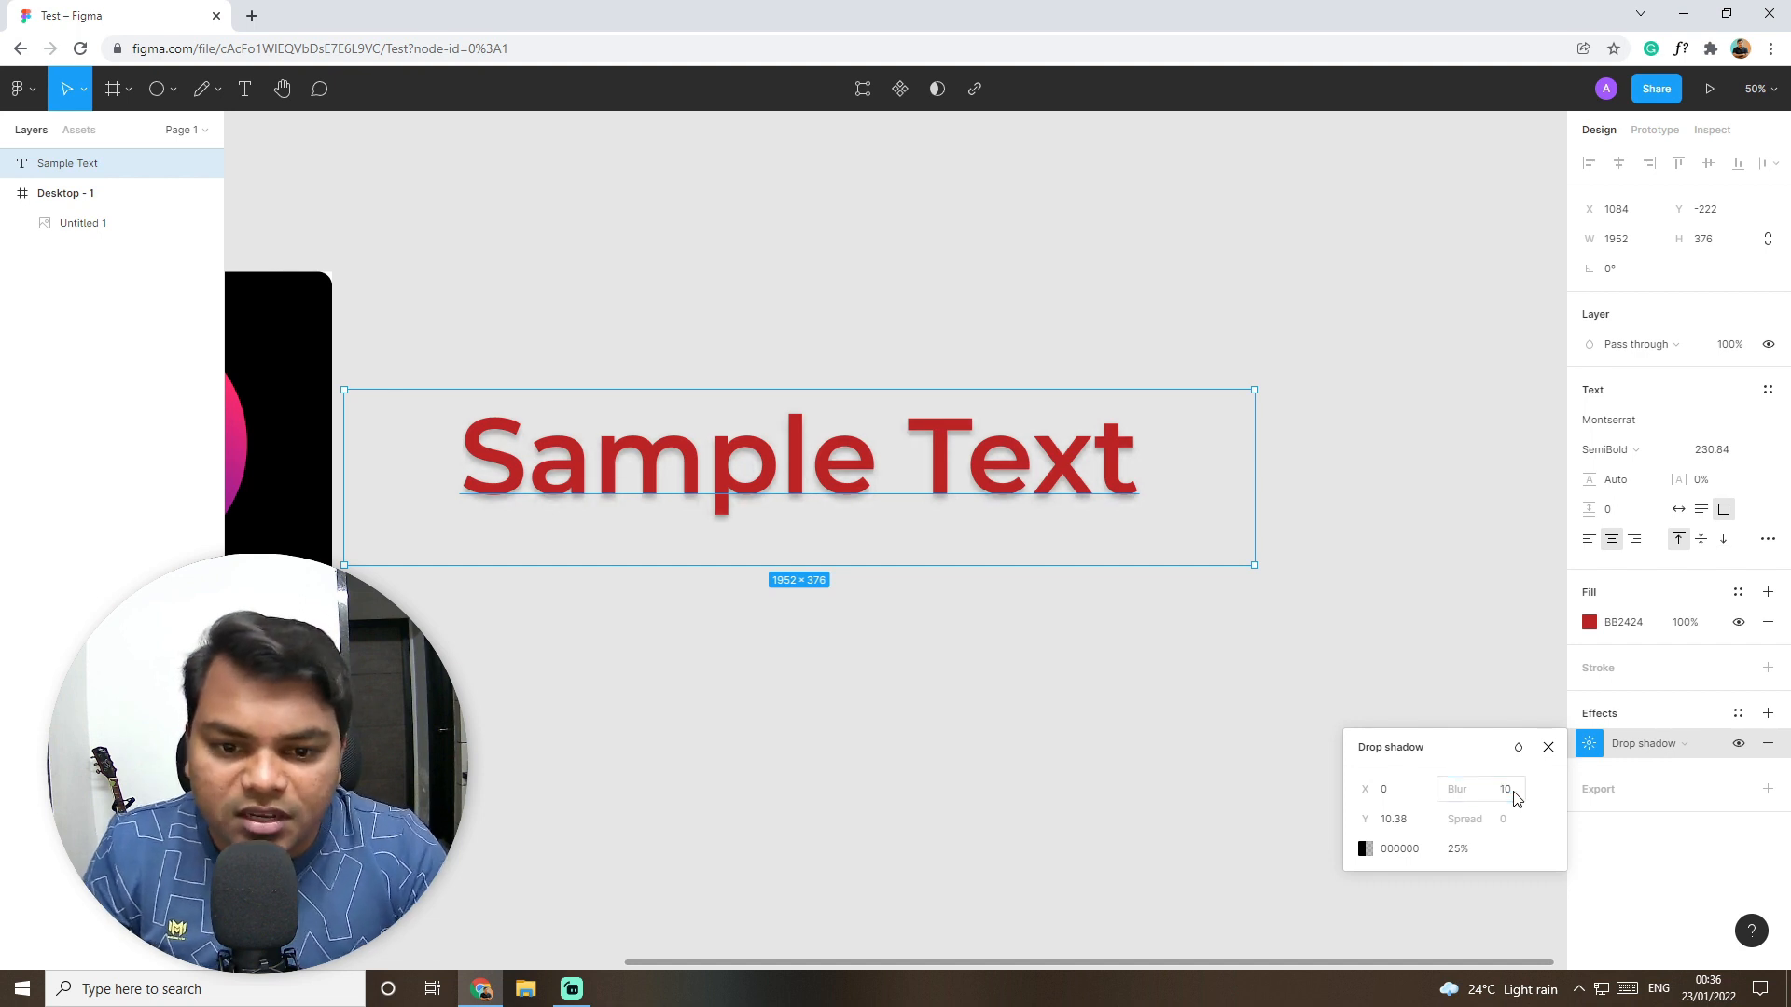
Step: Lower the drop shadow's blur to 0 and raise it to 25 to compare hard and soft shadows
click(1508, 793)
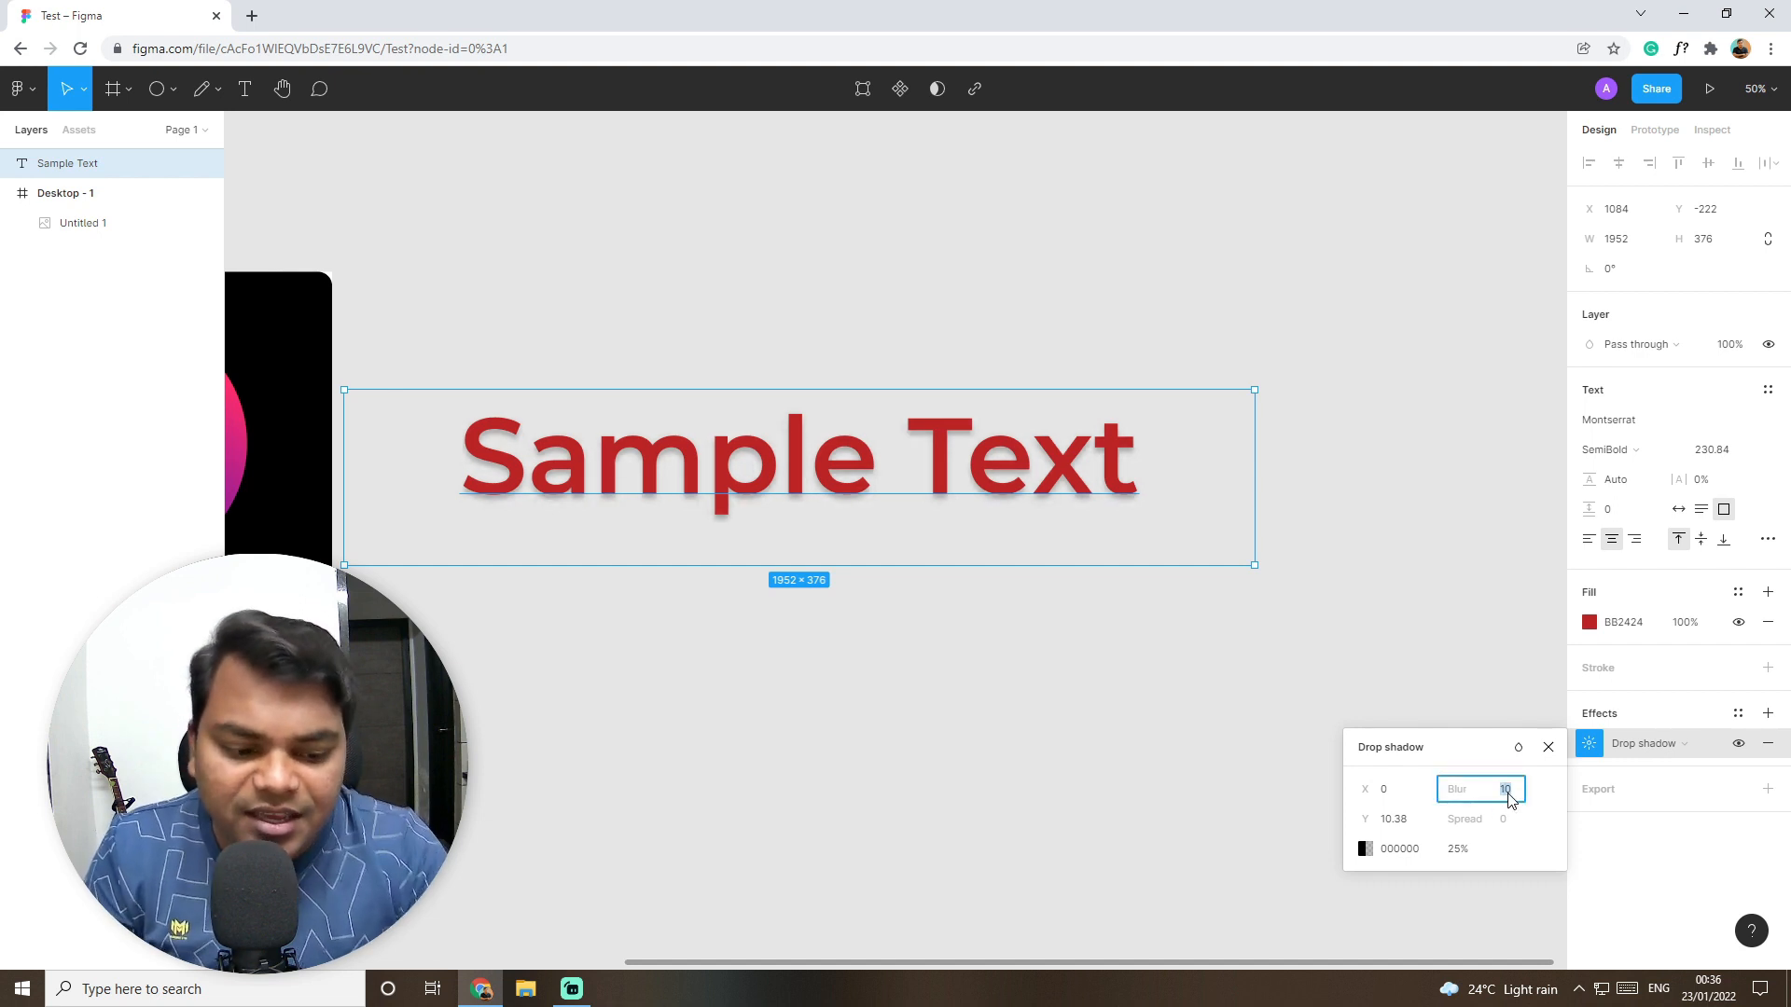
key(Down)
key(shift+Down)
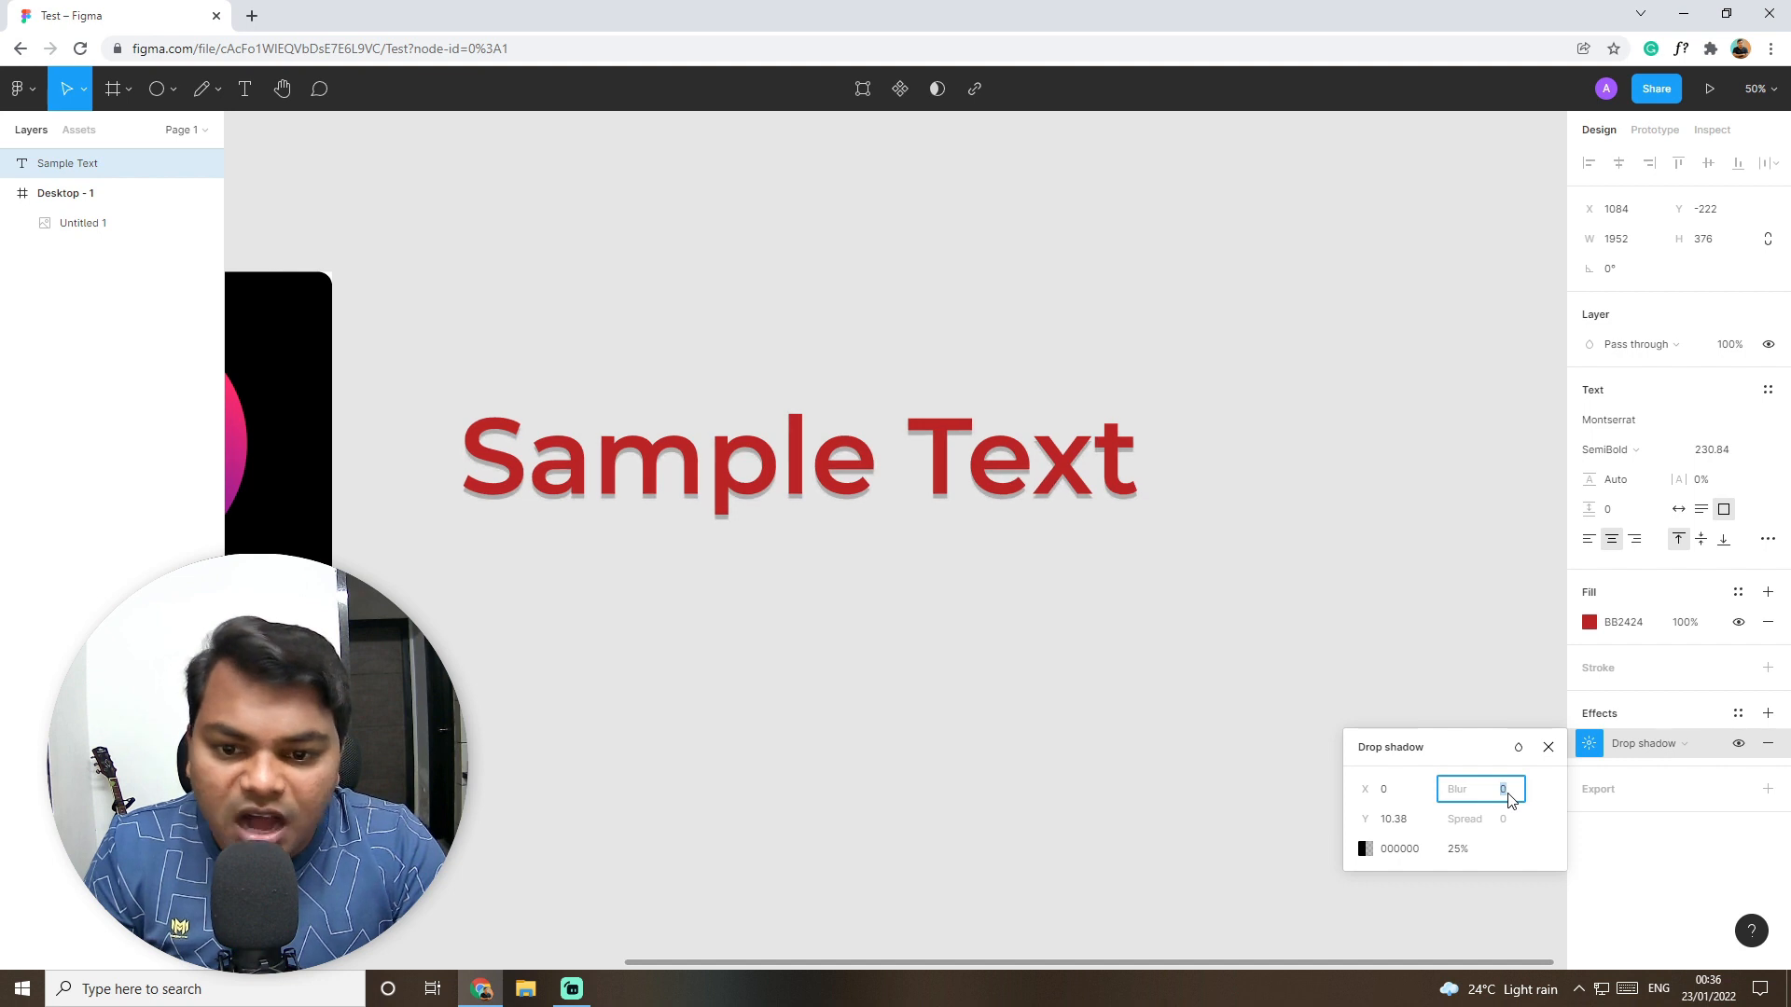
key(shift+Up)
key(shift+Up)
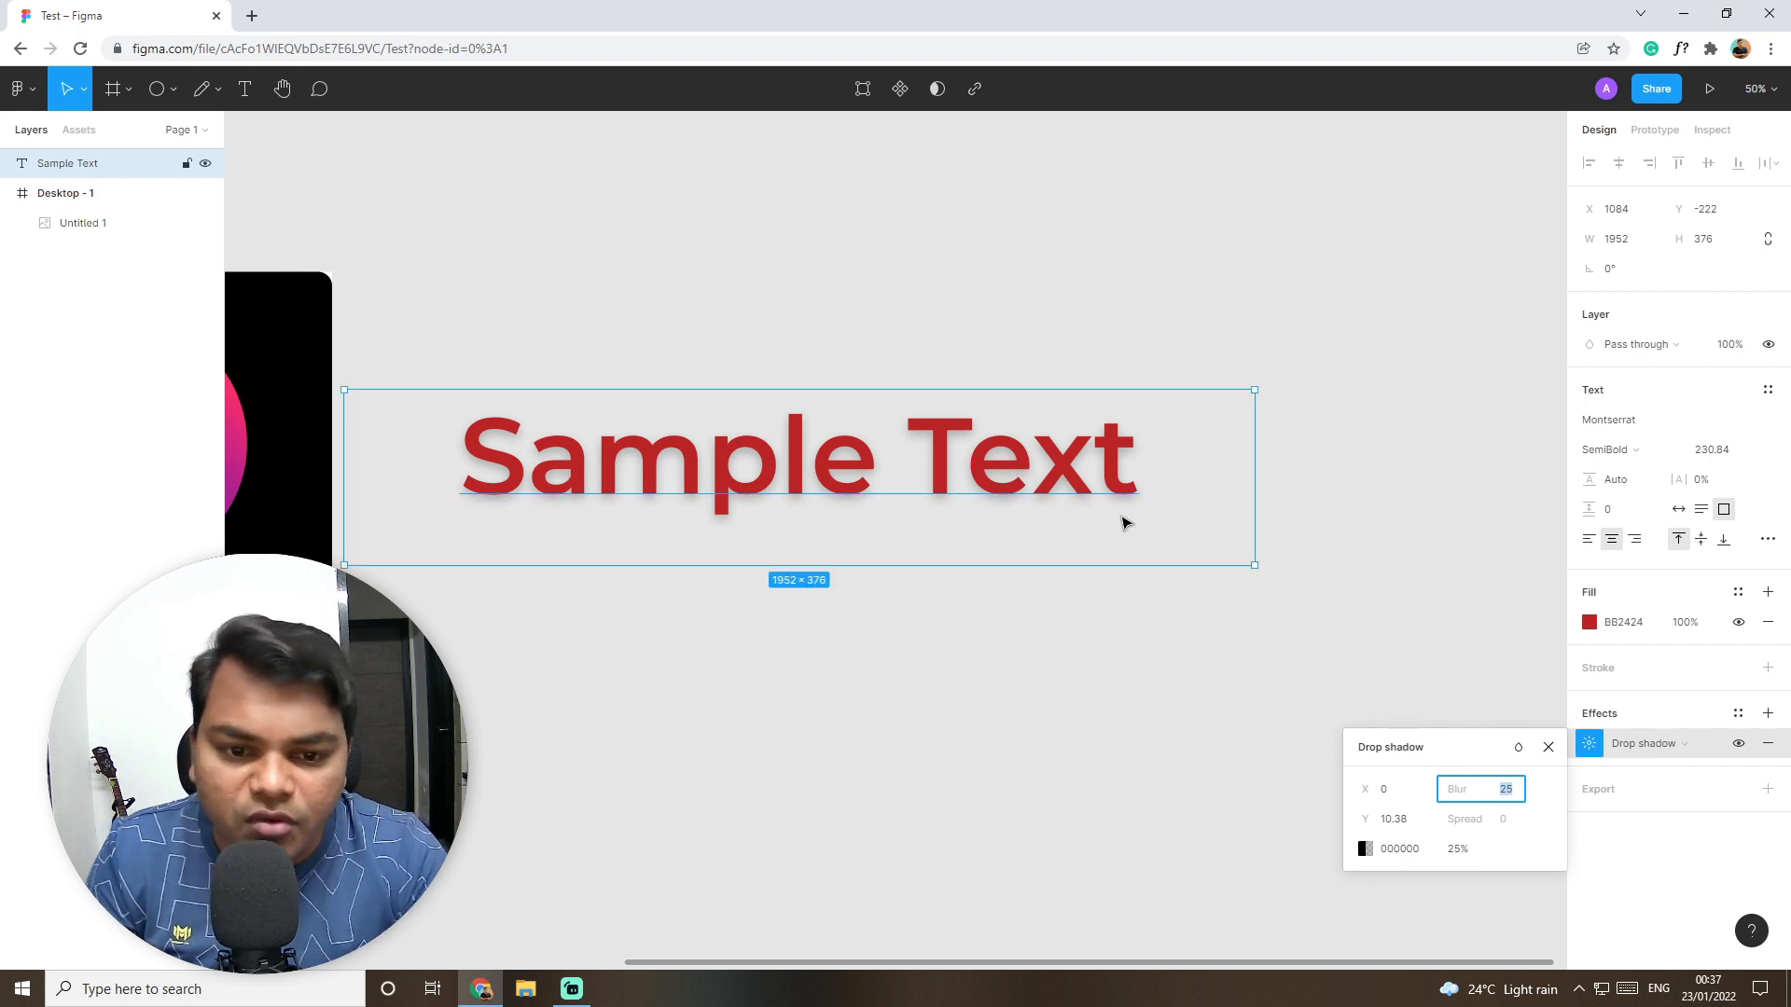
Step: Set the X offset of the sample text's drop shadow to 34
click(1396, 797)
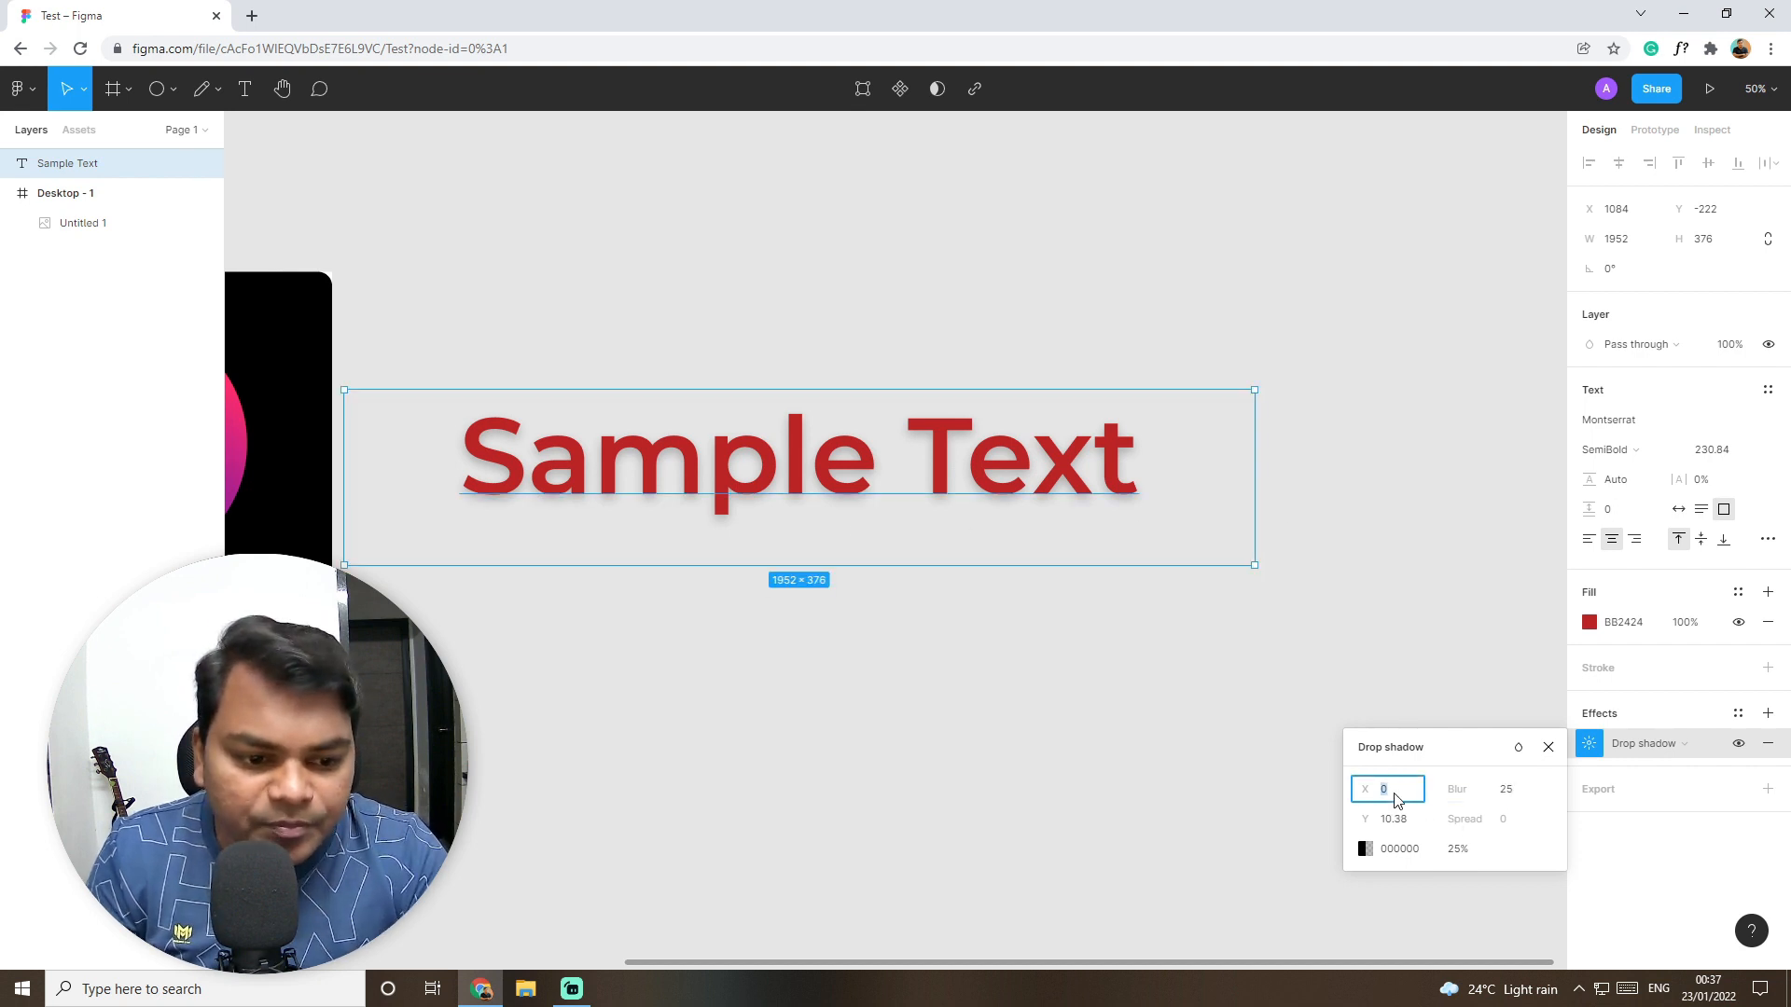
key(Up)
key(Up)
key(Up)
key(Up)
key(Up)
key(Up)
key(Up)
key(Up)
key(Up)
key(Up)
key(Up)
key(Up)
key(Up)
key(Up)
key(Up)
key(Up)
key(Up)
key(Up)
key(Up)
key(Up)
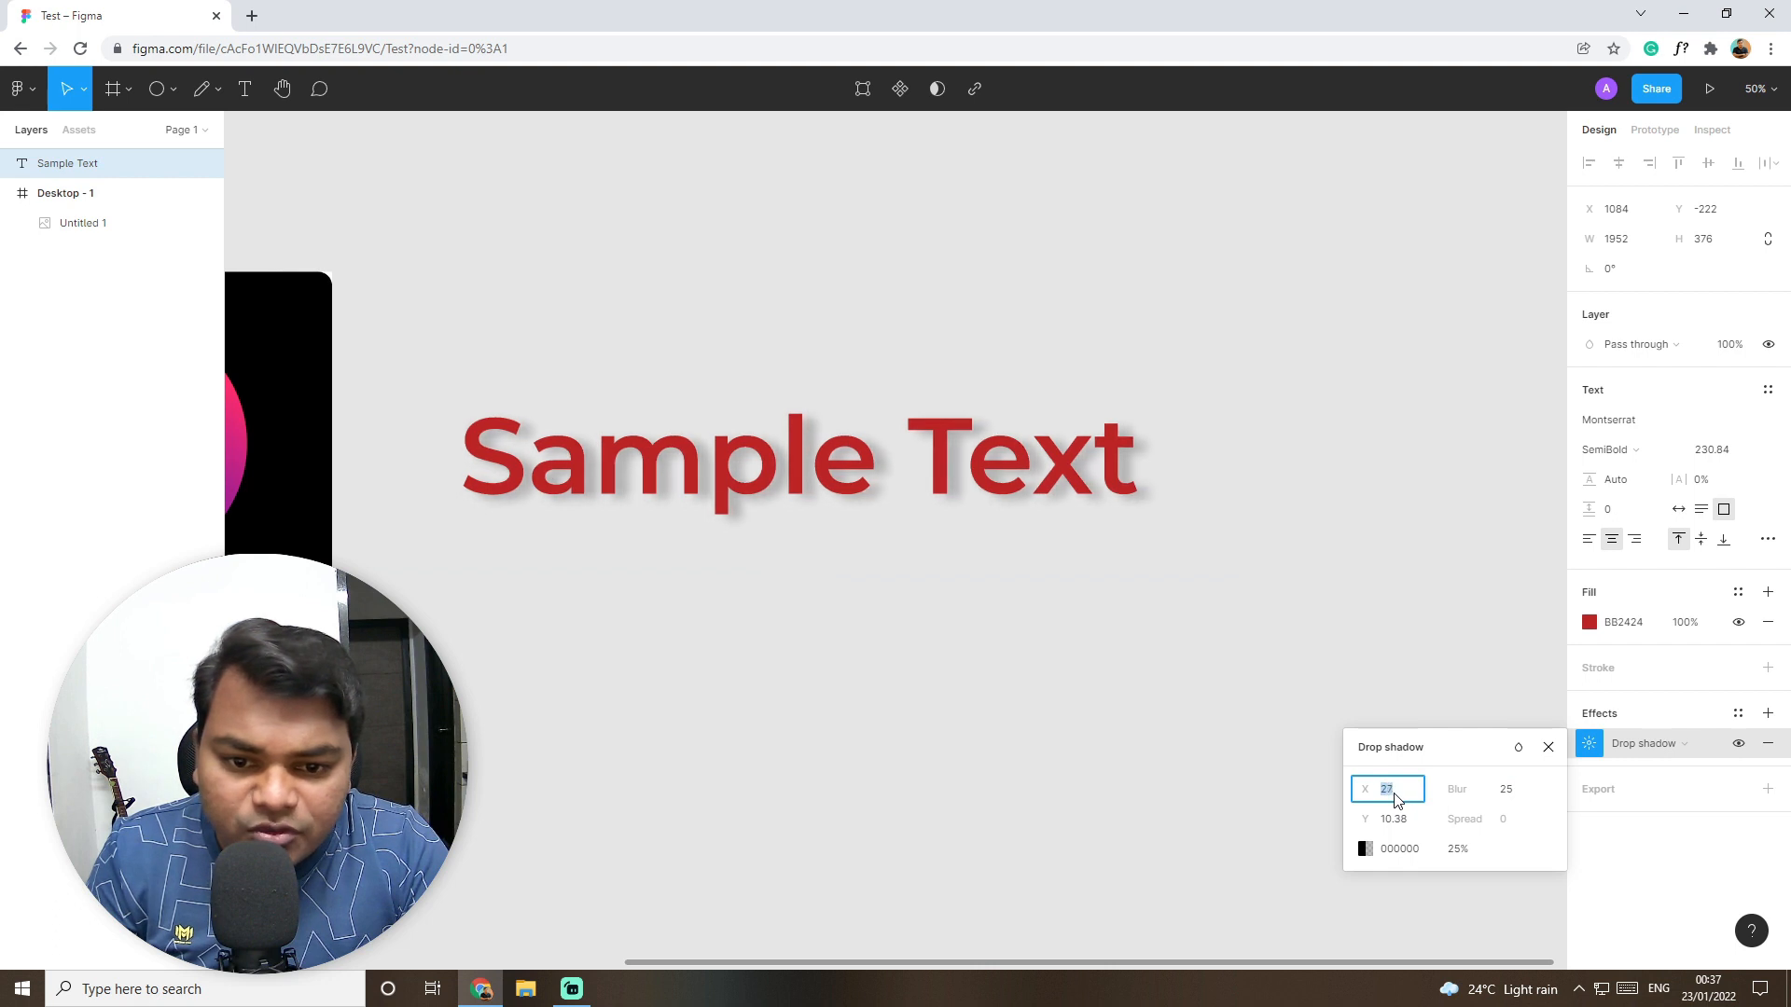
key(Down)
key(Down)
key(Down)
key(Down)
key(Down)
key(Down)
key(Down)
key(Down)
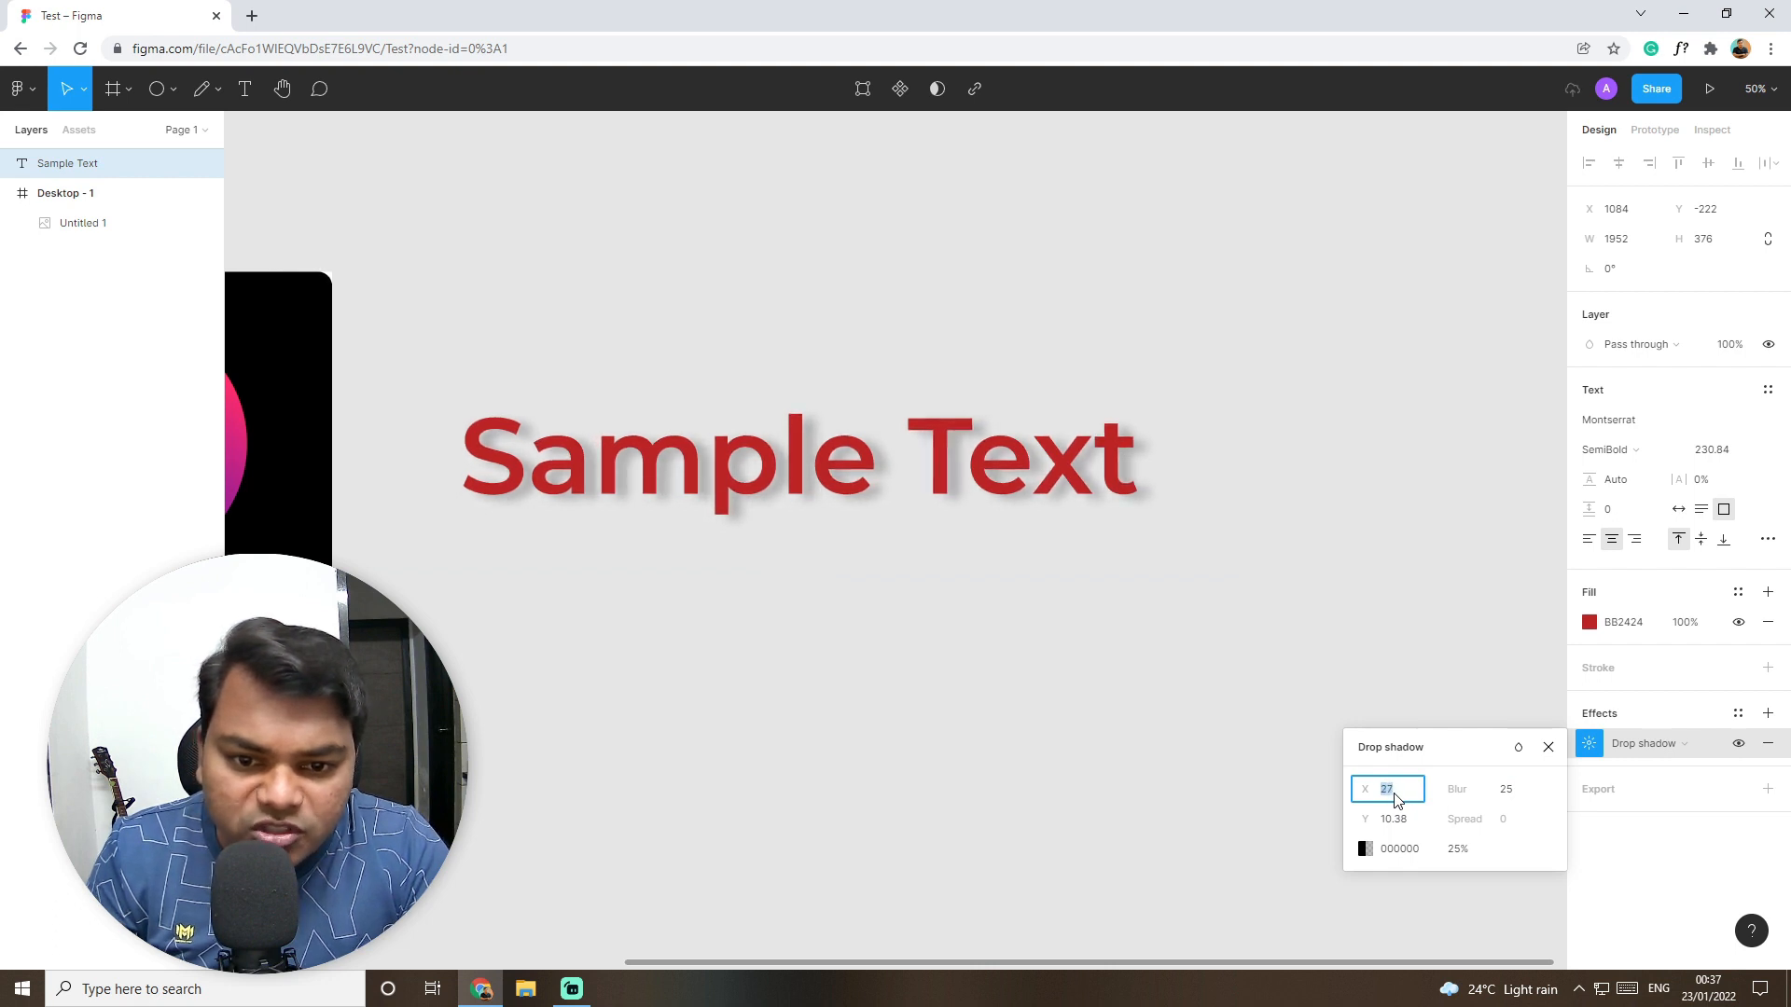
Step: Set the drop shadow's Y offset to 32.38 and close the shadow settings
click(1409, 820)
key(Up)
key(Up)
key(Up)
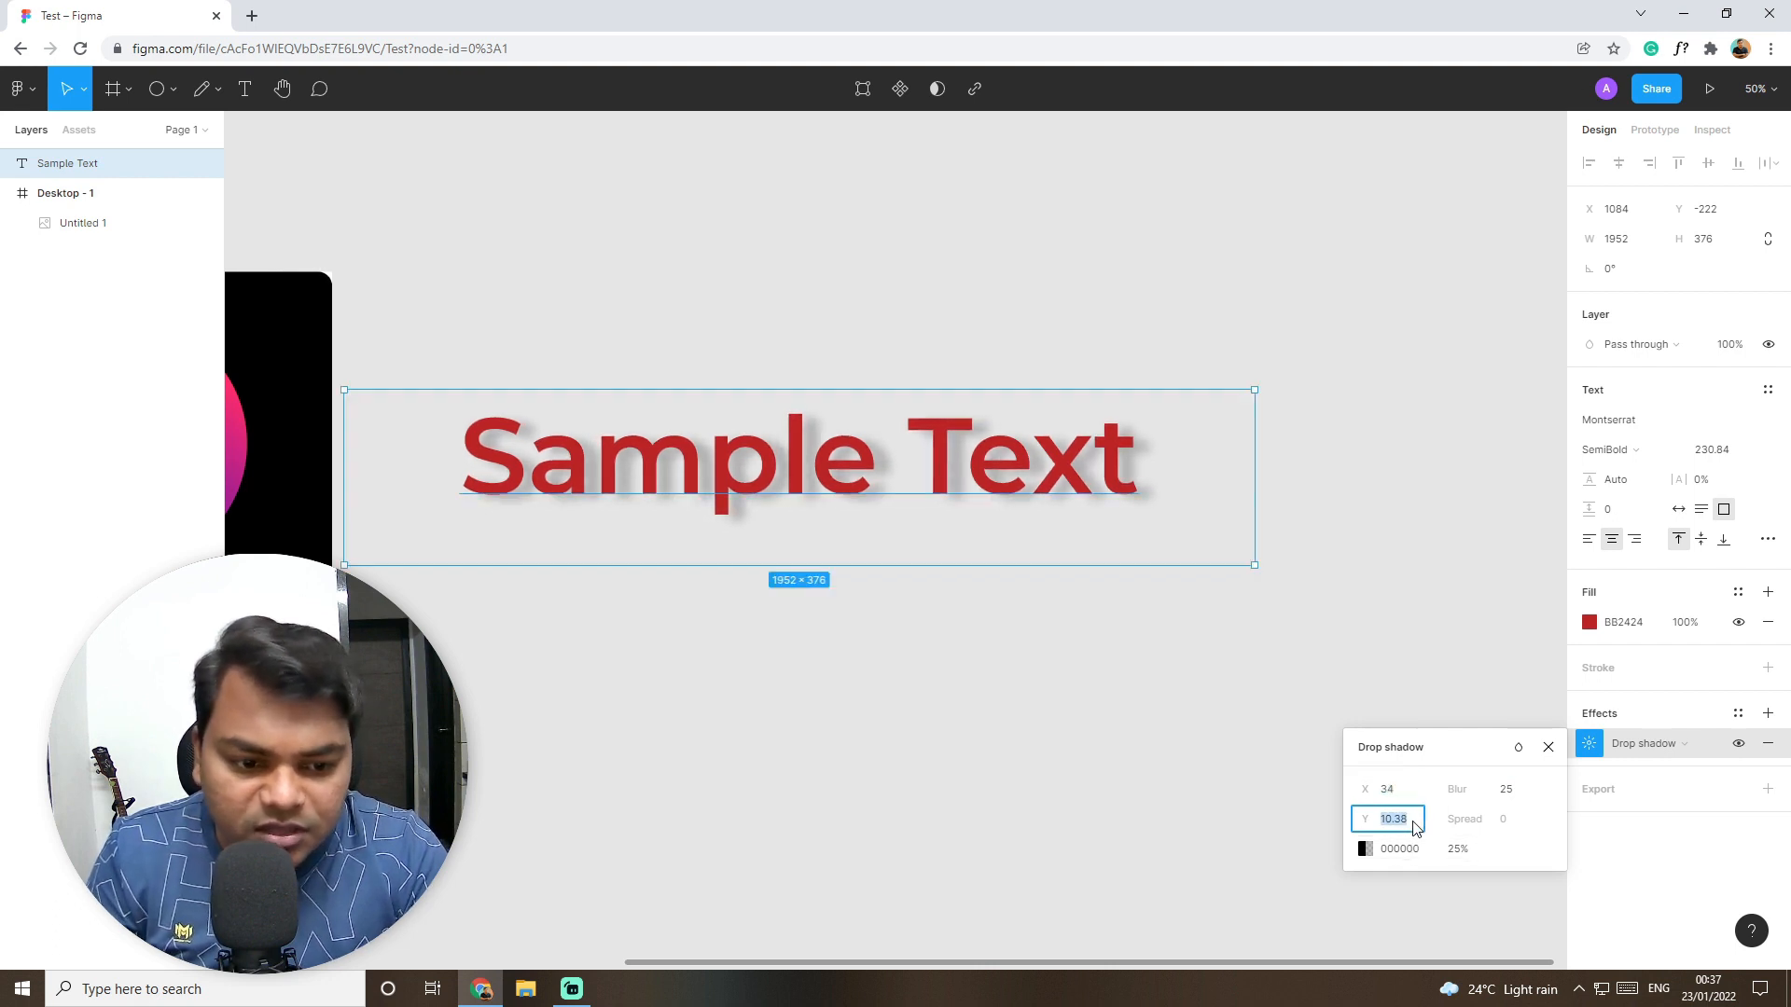
key(Up)
key(Up)
key(Up)
key(Up)
key(Up)
key(Up)
key(Up)
key(Up)
key(Up)
key(Up)
key(Up)
key(Up)
key(Up)
key(Up)
key(Up)
key(Up)
key(Up)
key(Up)
key(Up)
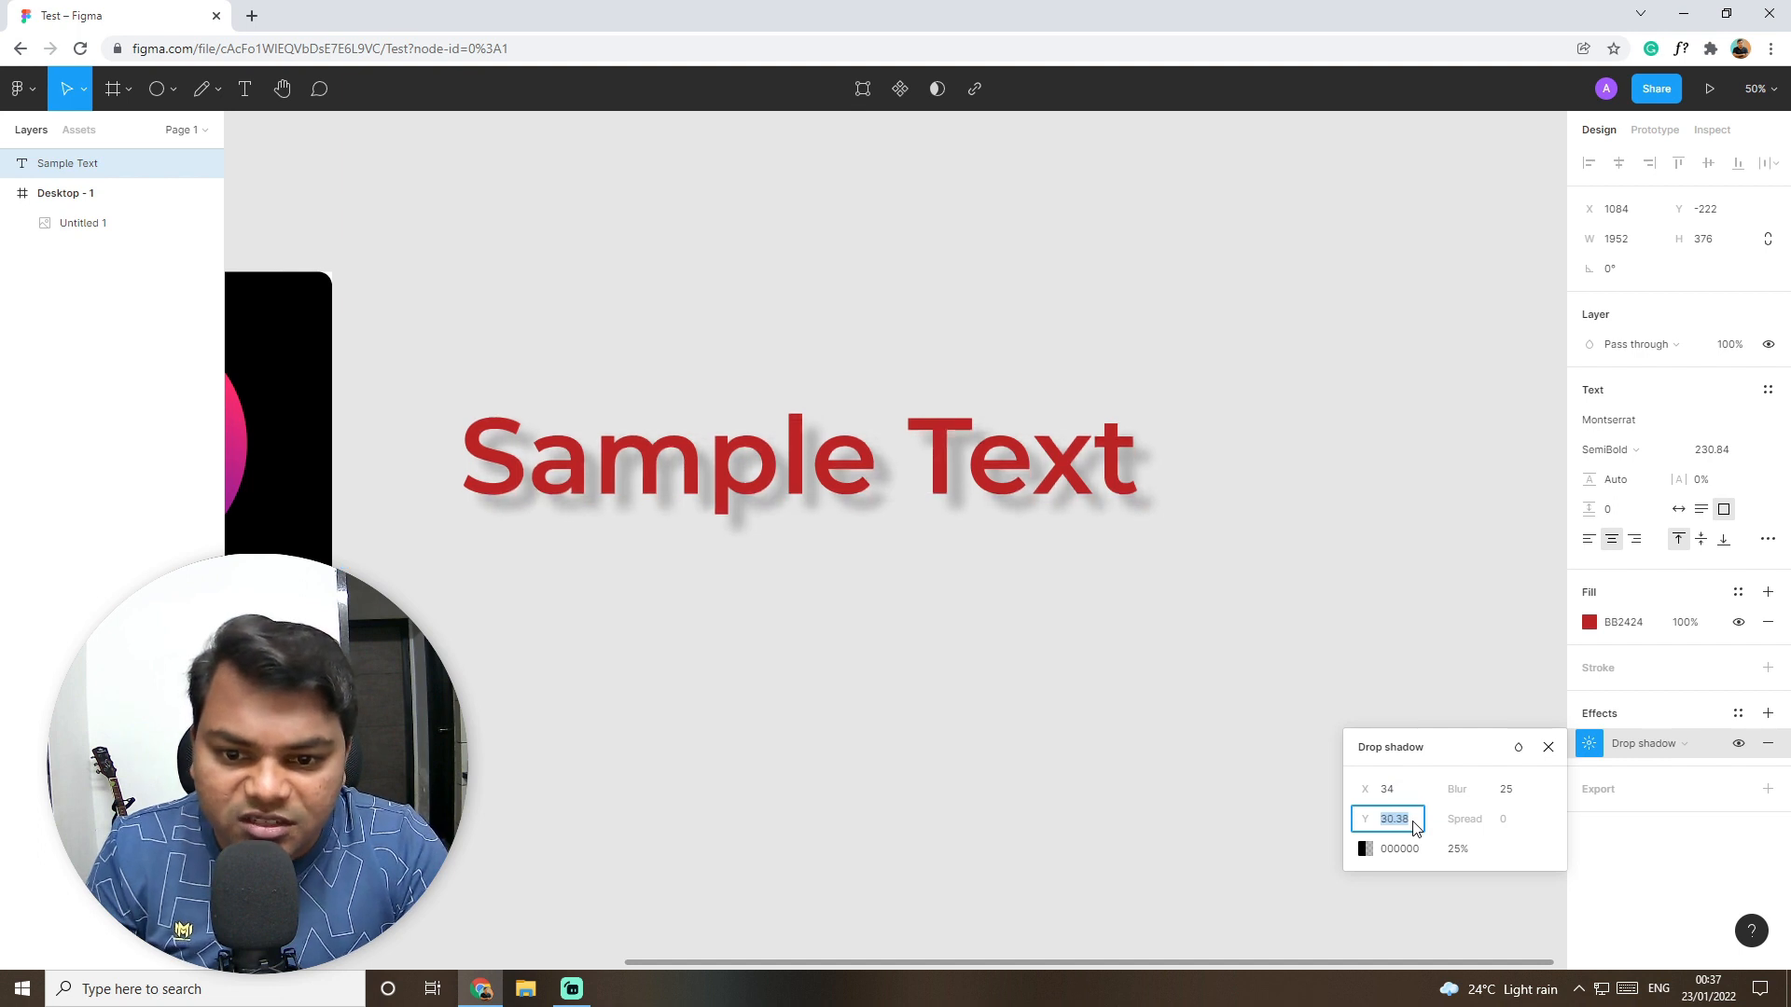
key(Down)
key(Down)
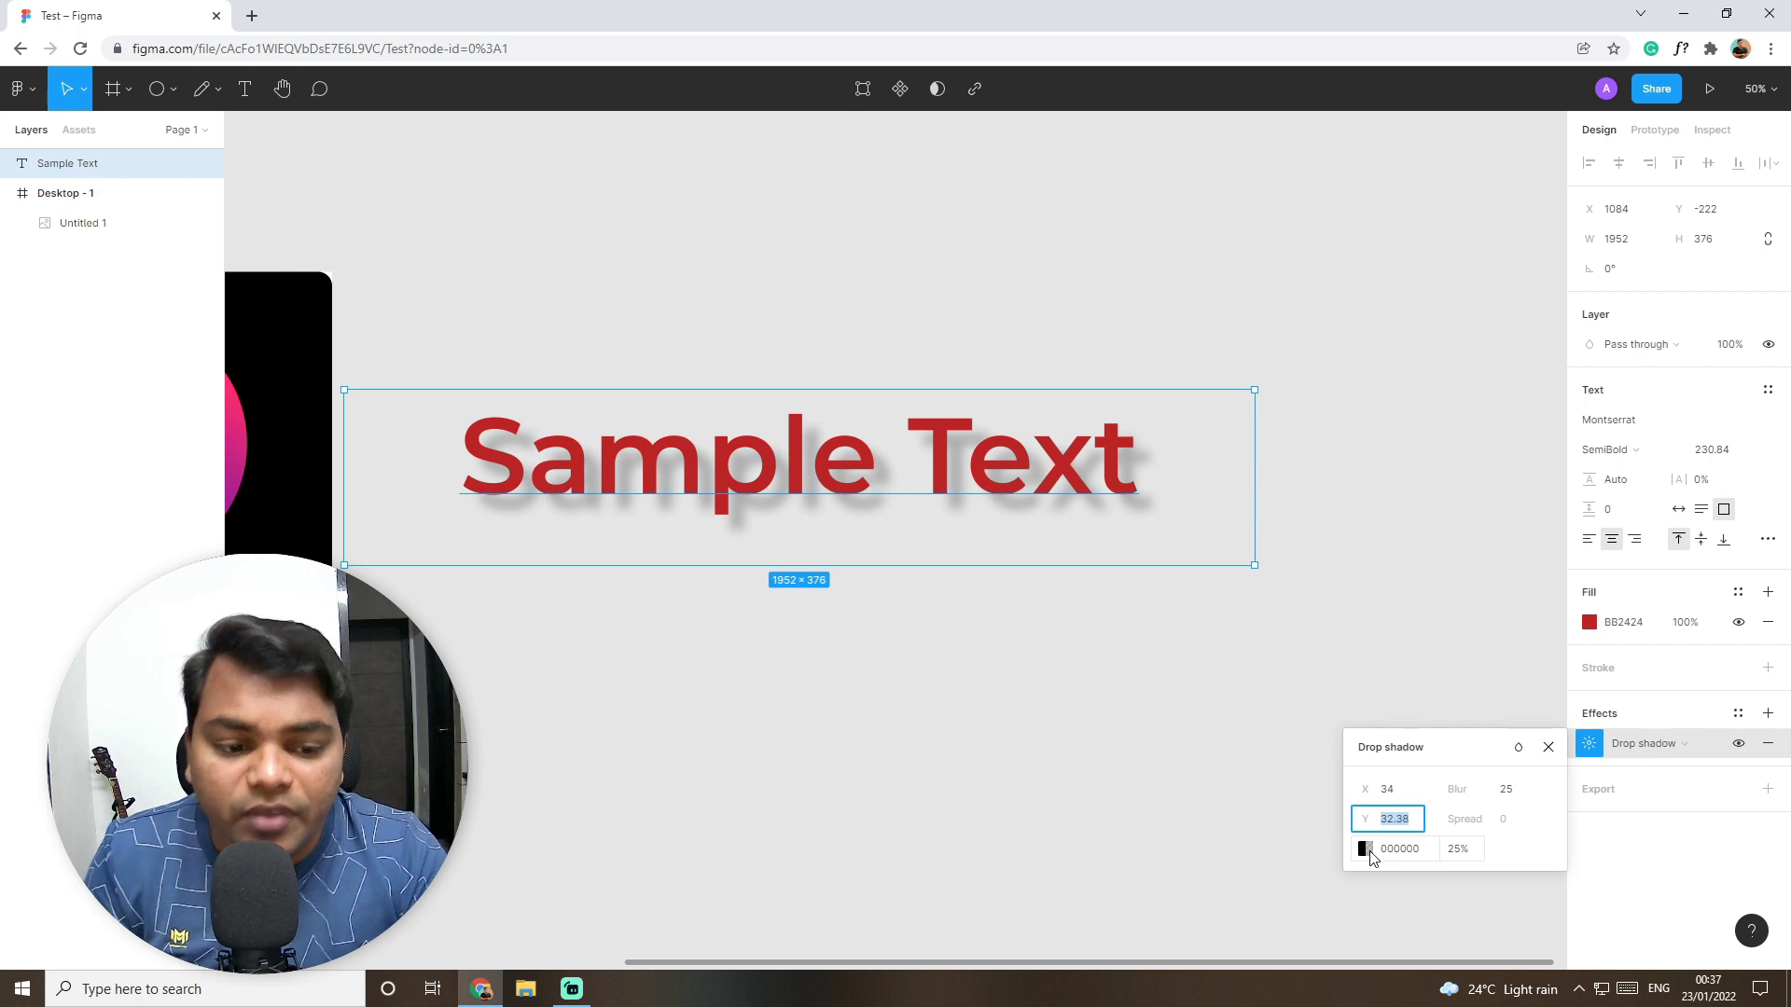
click(1467, 856)
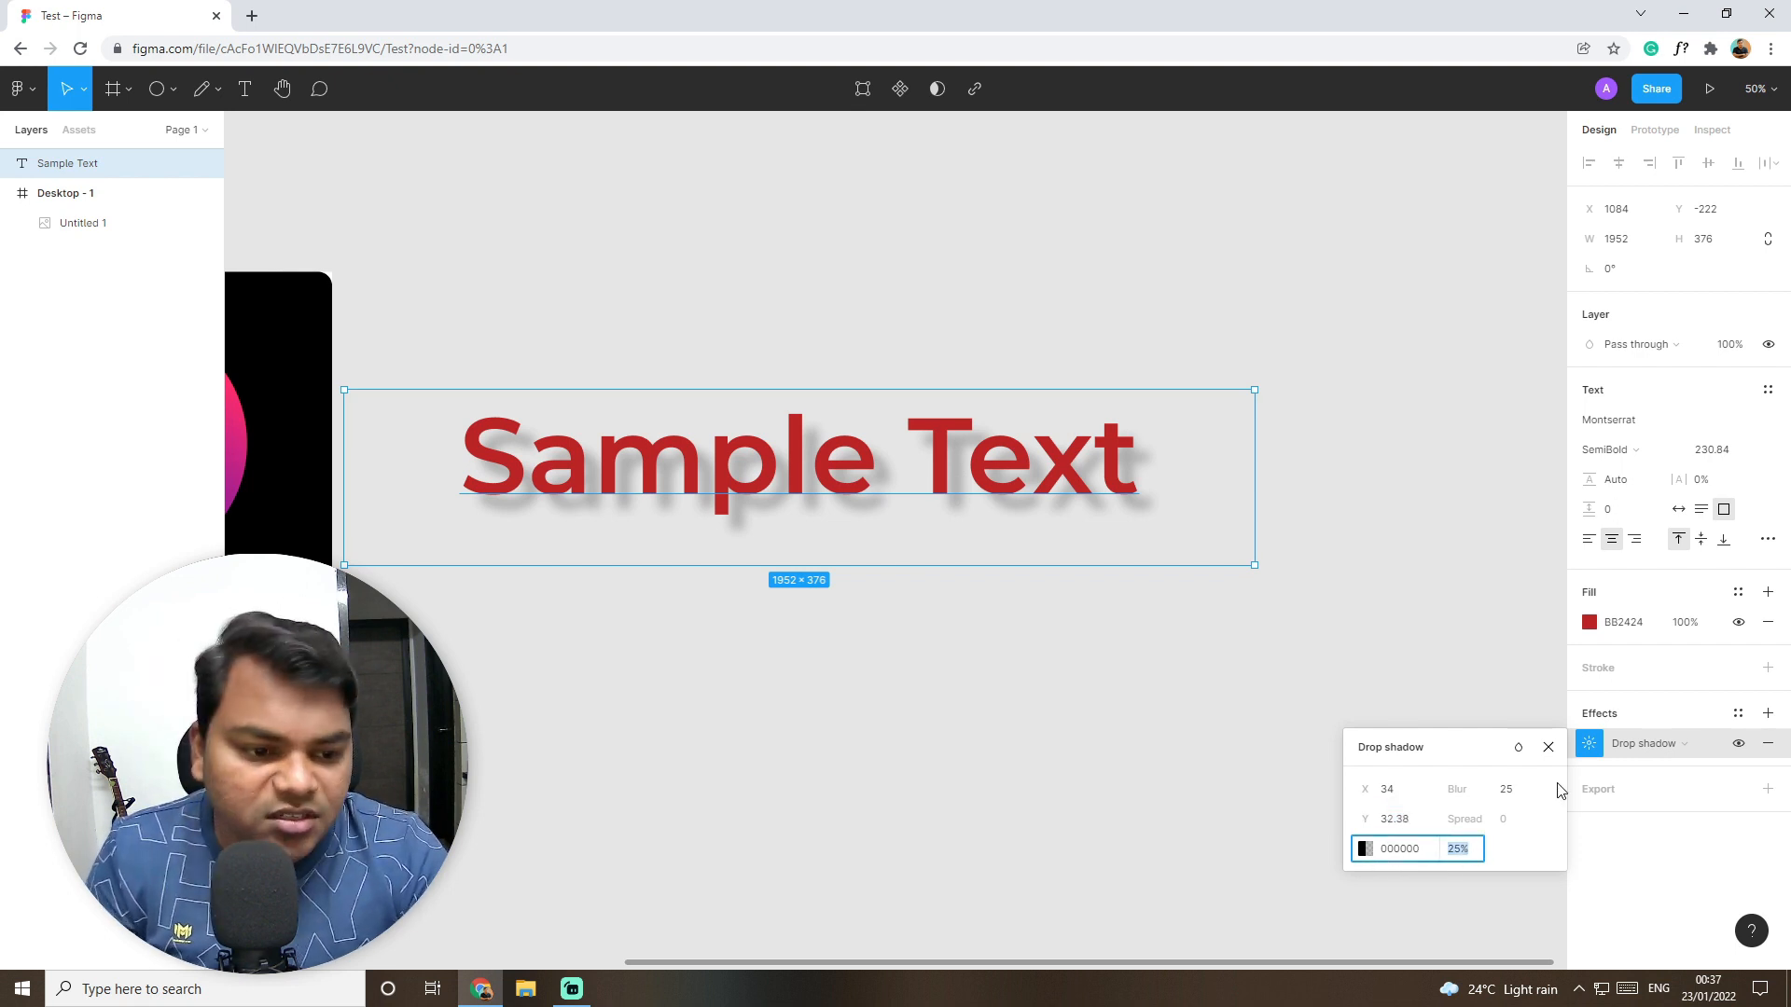
click(1548, 748)
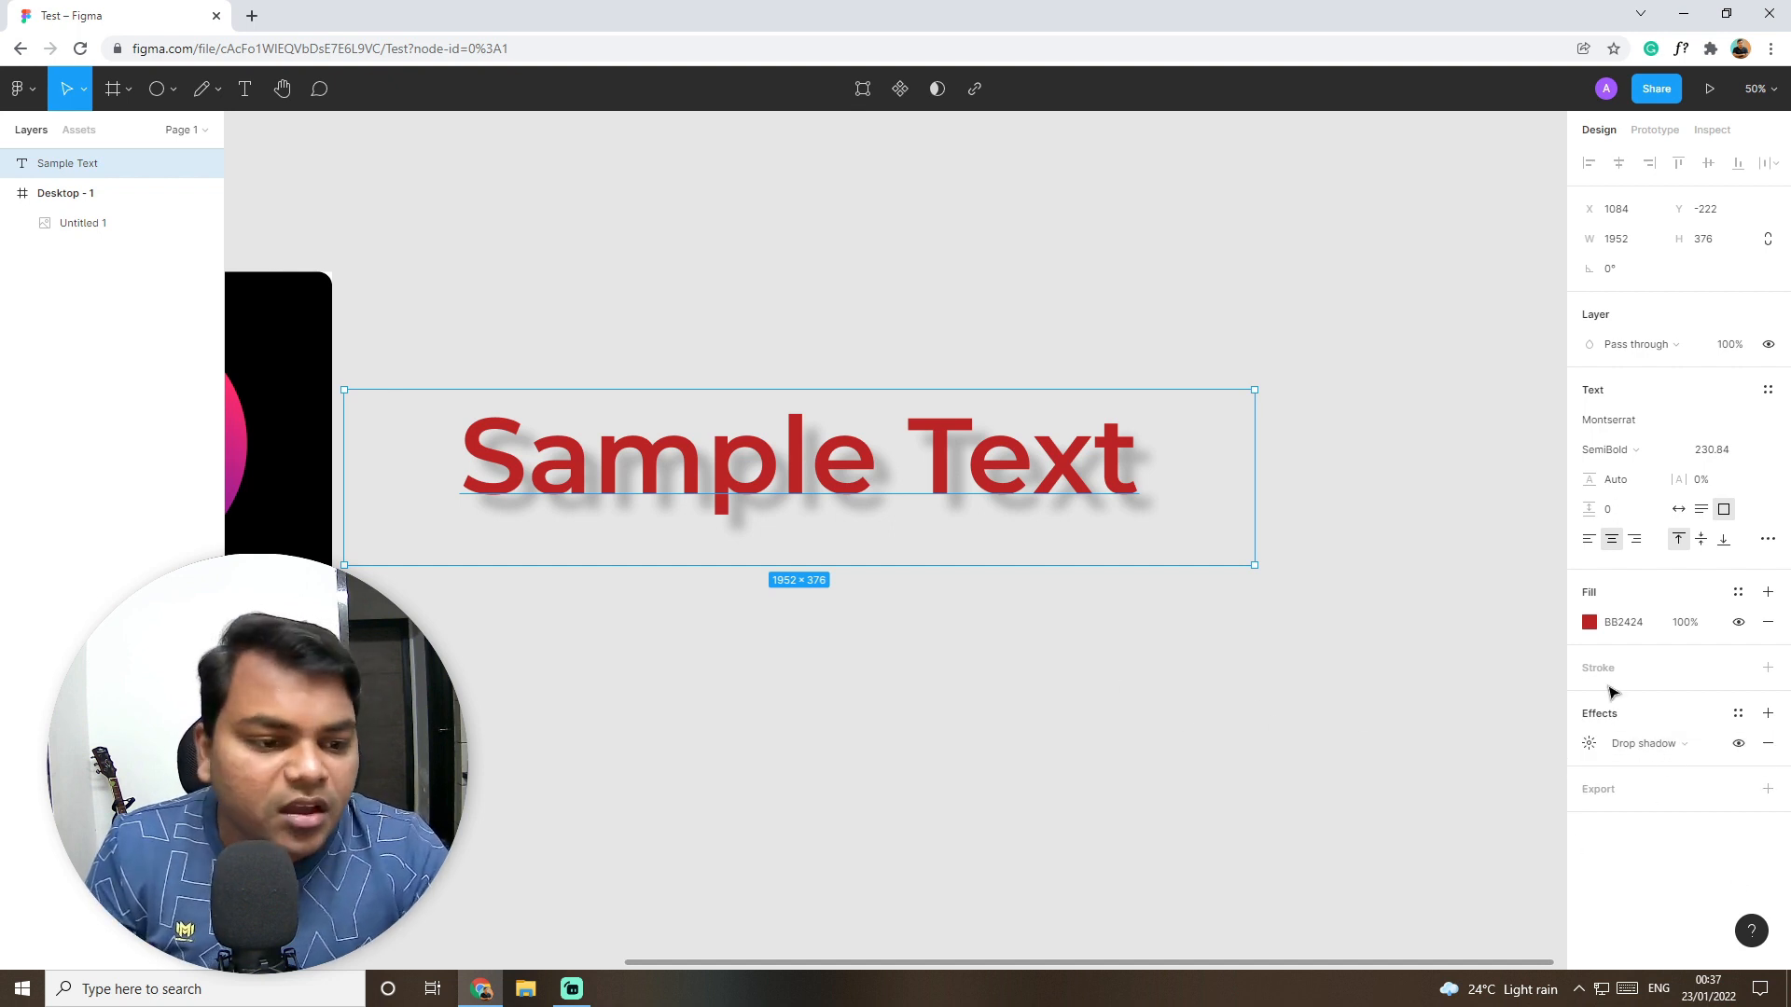
Step: Delete the sample text and draw a 970 × 970 frame beside the Desktop - 1 frame
mouse_move(868, 686)
mouse_down()
mouse_move(1223, 759)
mouse_move(1028, 688)
mouse_move(892, 708)
mouse_up()
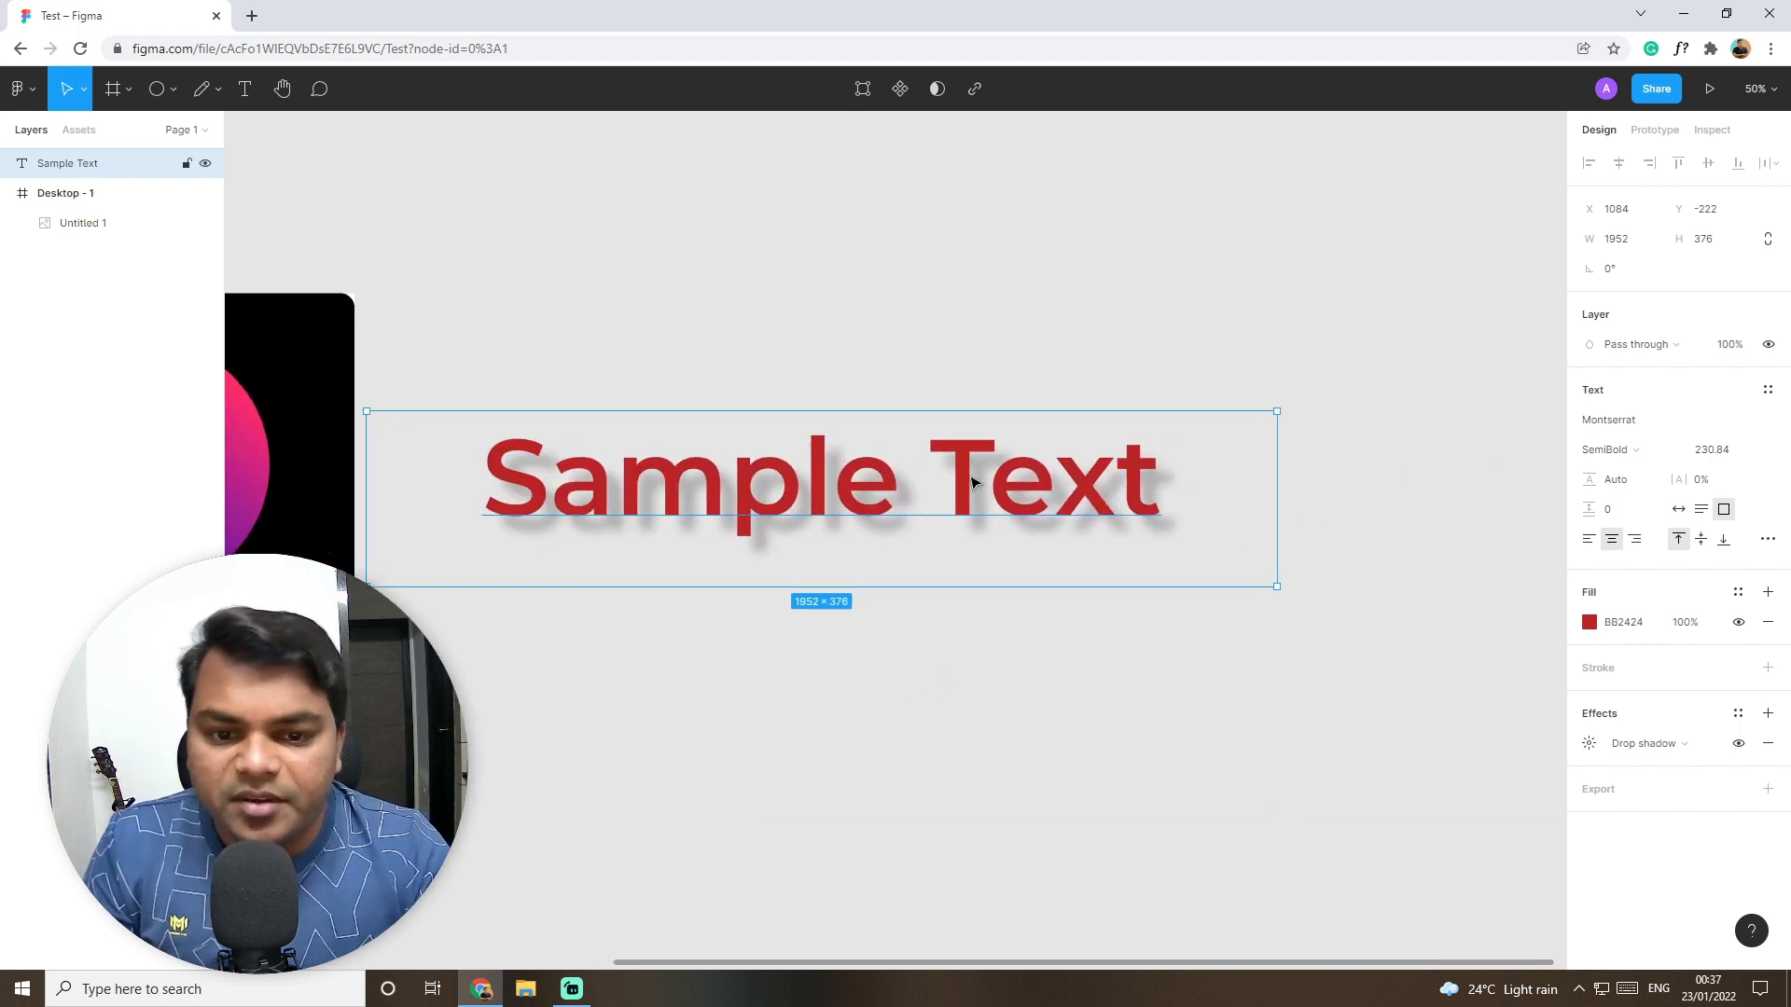
key(Delete)
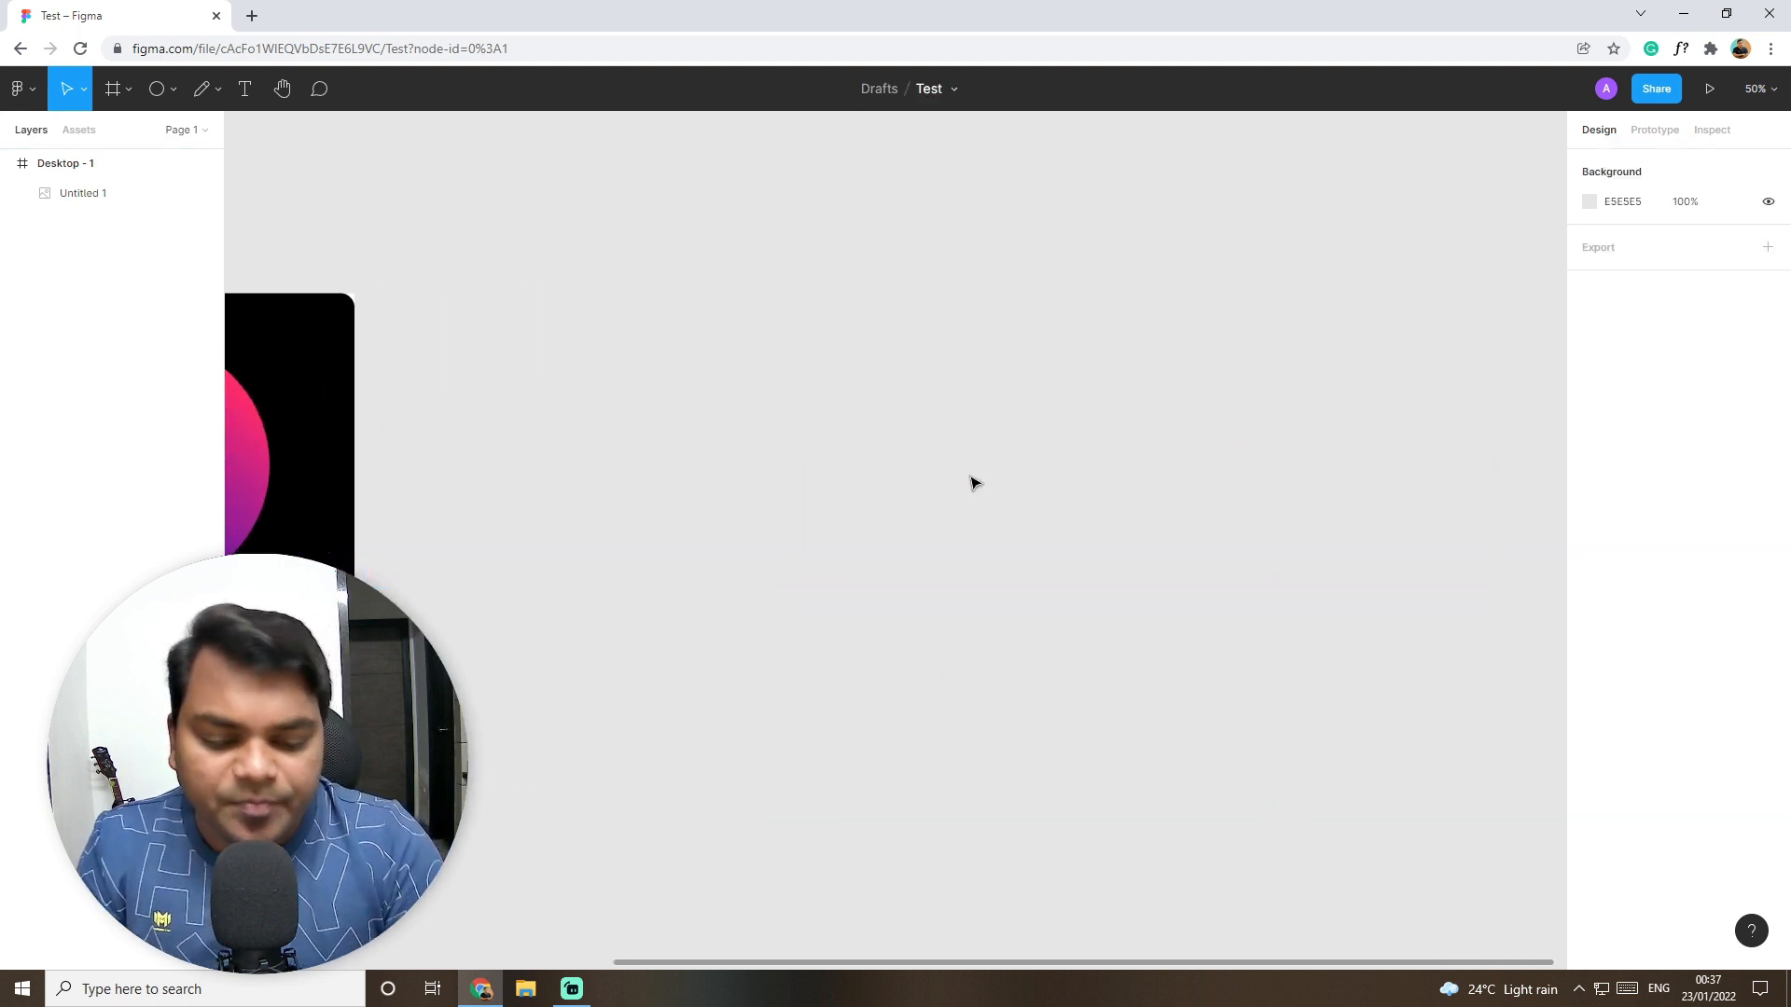
click(175, 90)
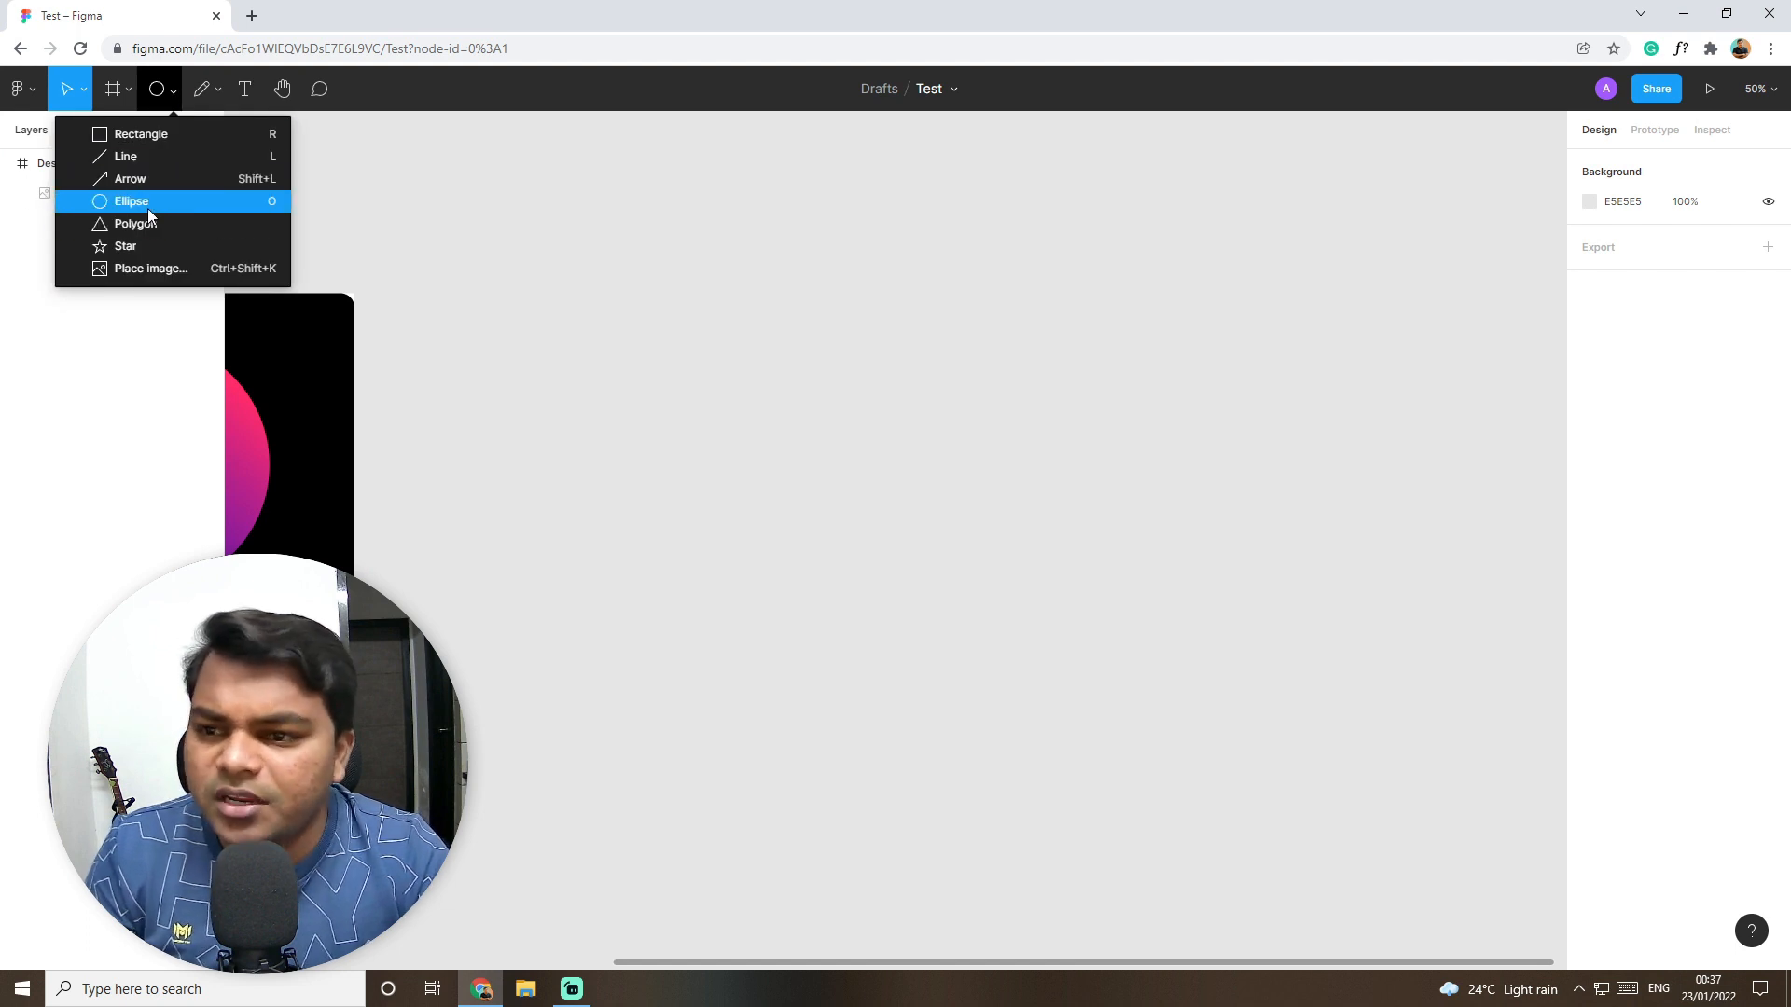
click(741, 467)
drag(864, 487, 820, 491)
click(125, 93)
click(125, 131)
mouse_move(649, 345)
mouse_down()
mouse_move(875, 541)
mouse_move(1185, 726)
mouse_move(1104, 634)
mouse_up()
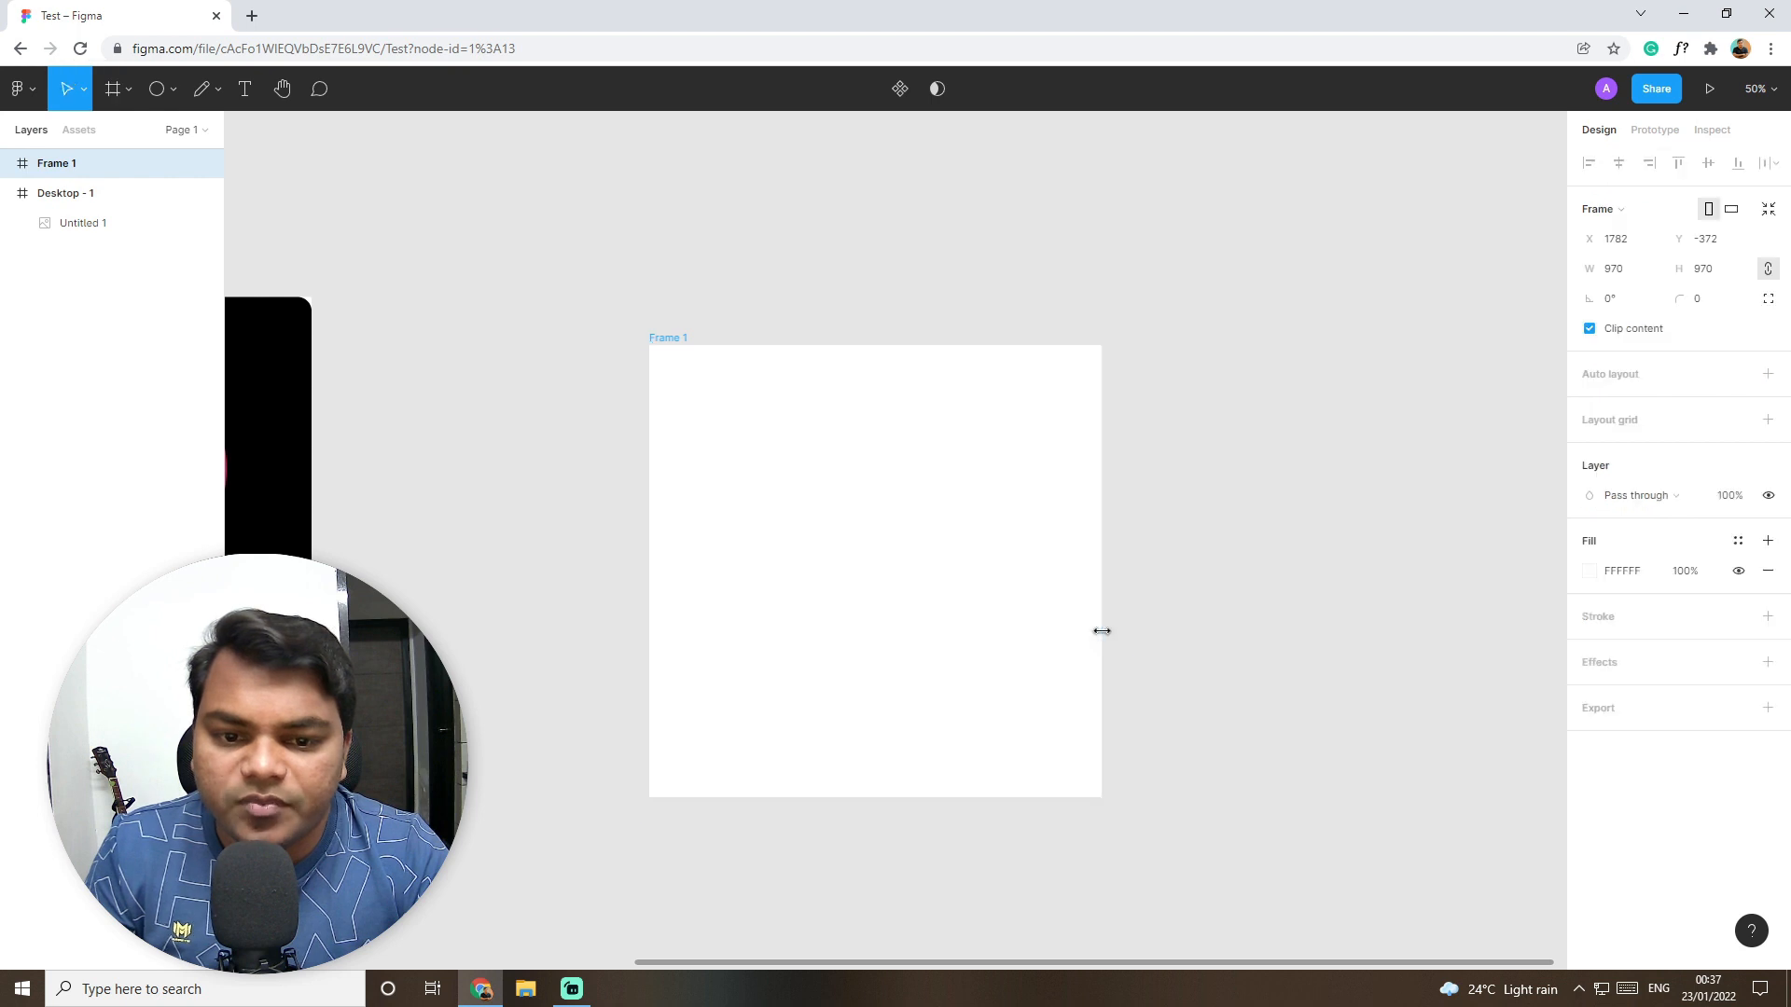
Step: Draw a circle of about 380 × 380 inside Frame 1 and centre it in the frame
click(173, 91)
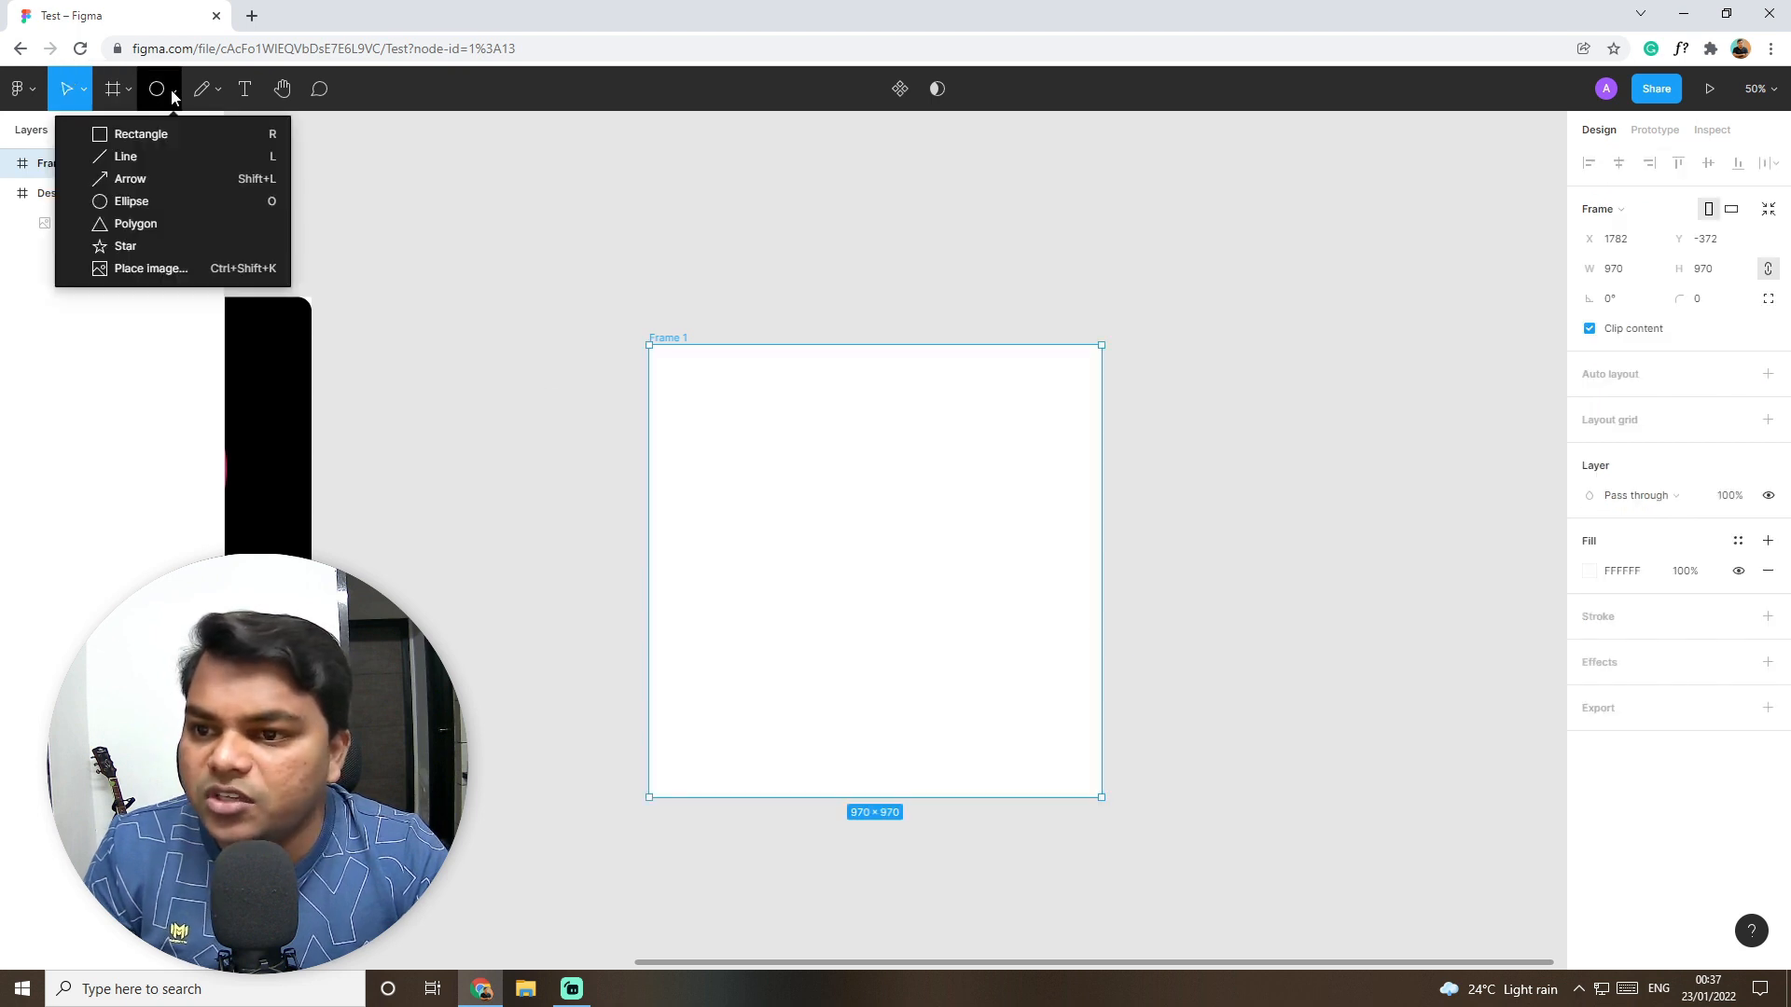
click(182, 201)
drag(874, 541, 1052, 719)
drag(976, 614, 876, 548)
drag(1225, 735, 1094, 652)
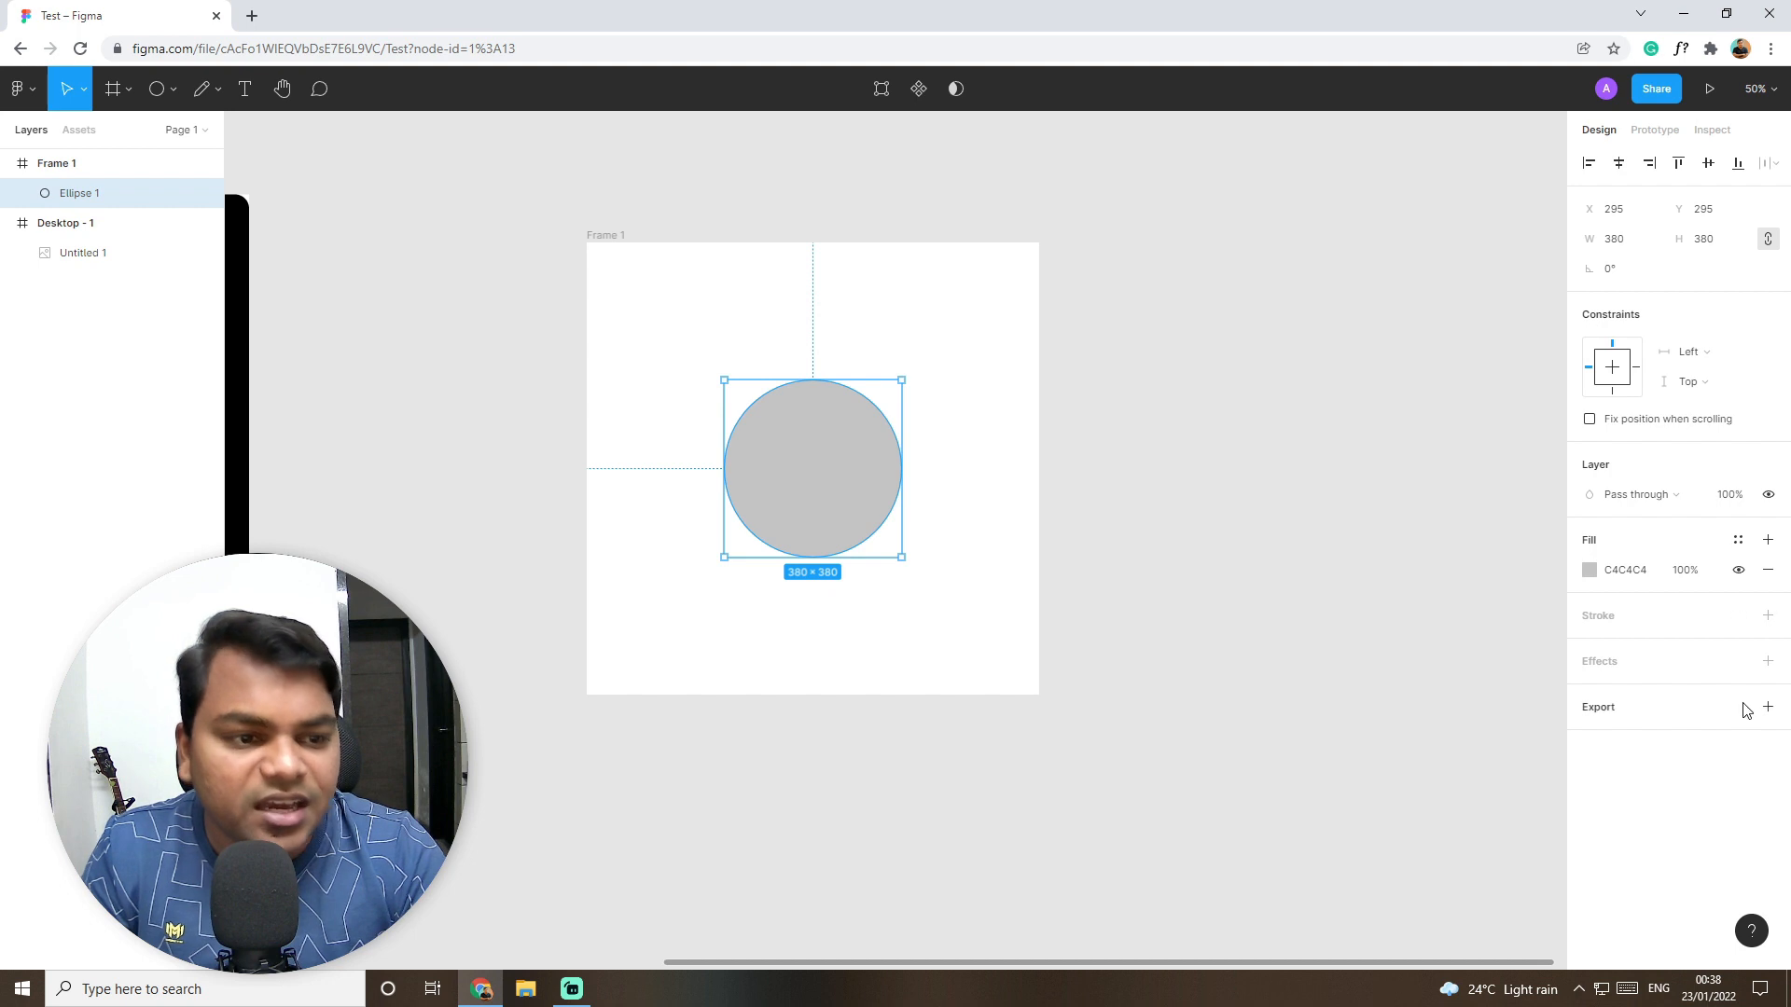
Step: Try the horizontal and vertical alignment options on the circle and return it to the frame's centre
click(1591, 165)
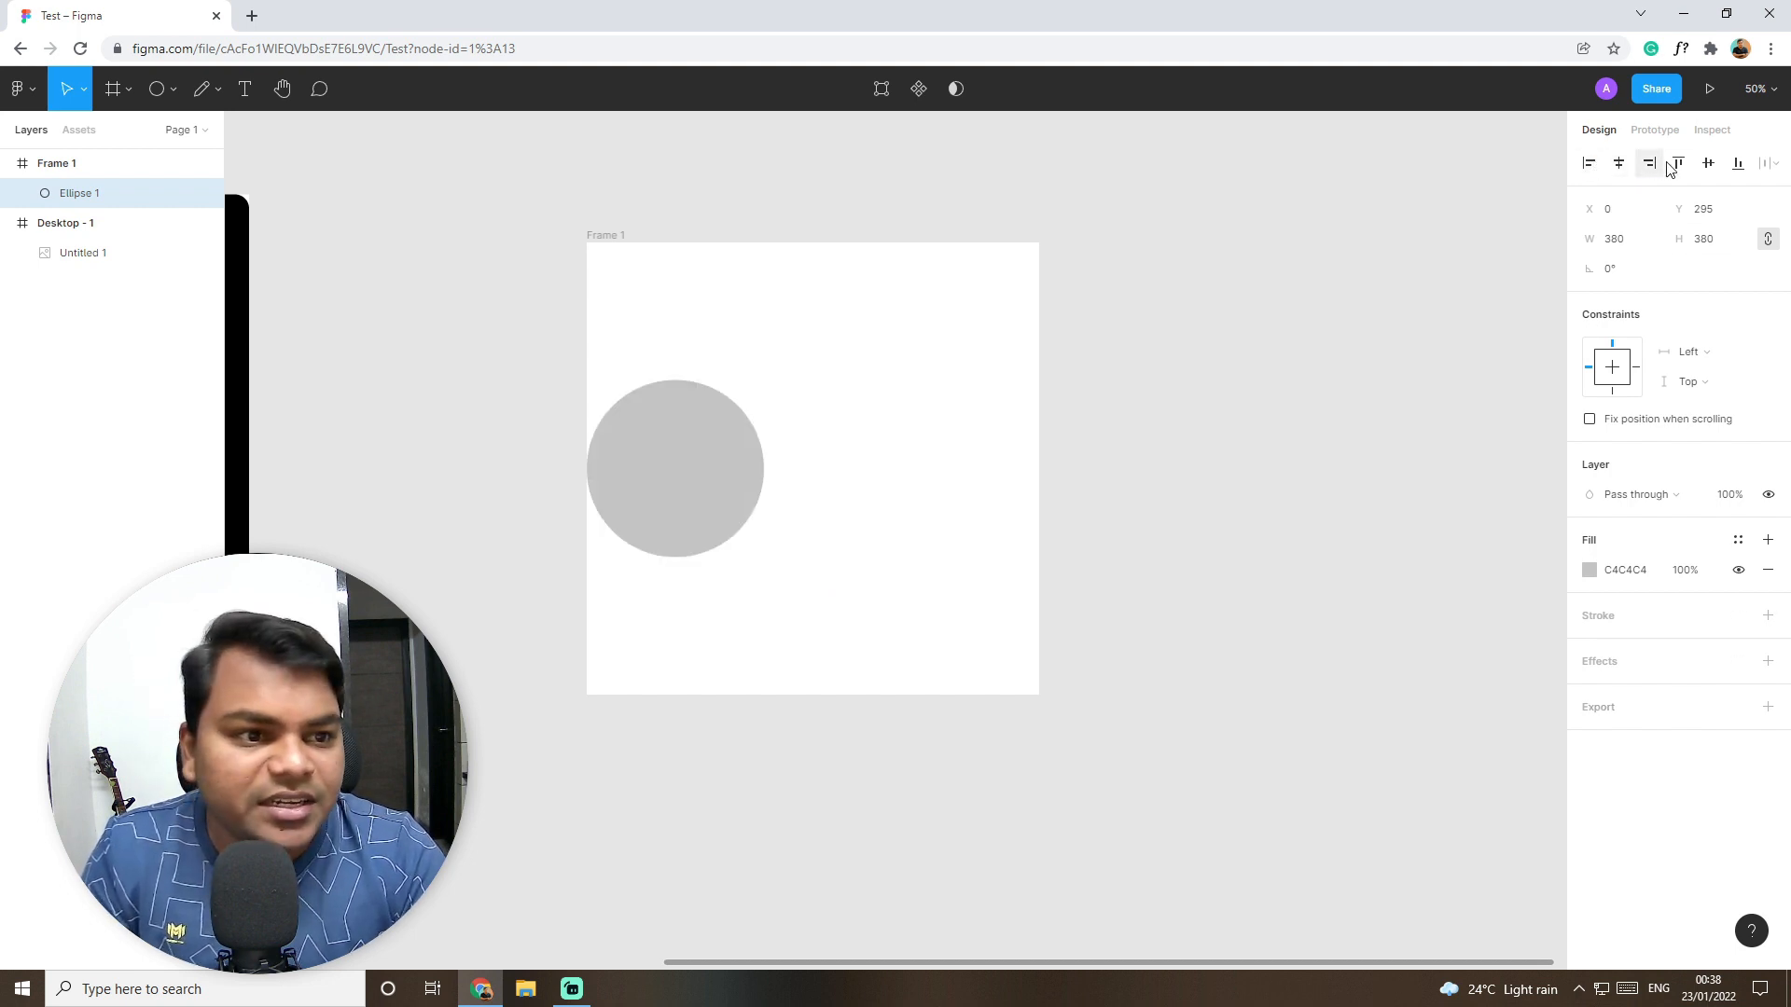
click(1649, 164)
click(1622, 167)
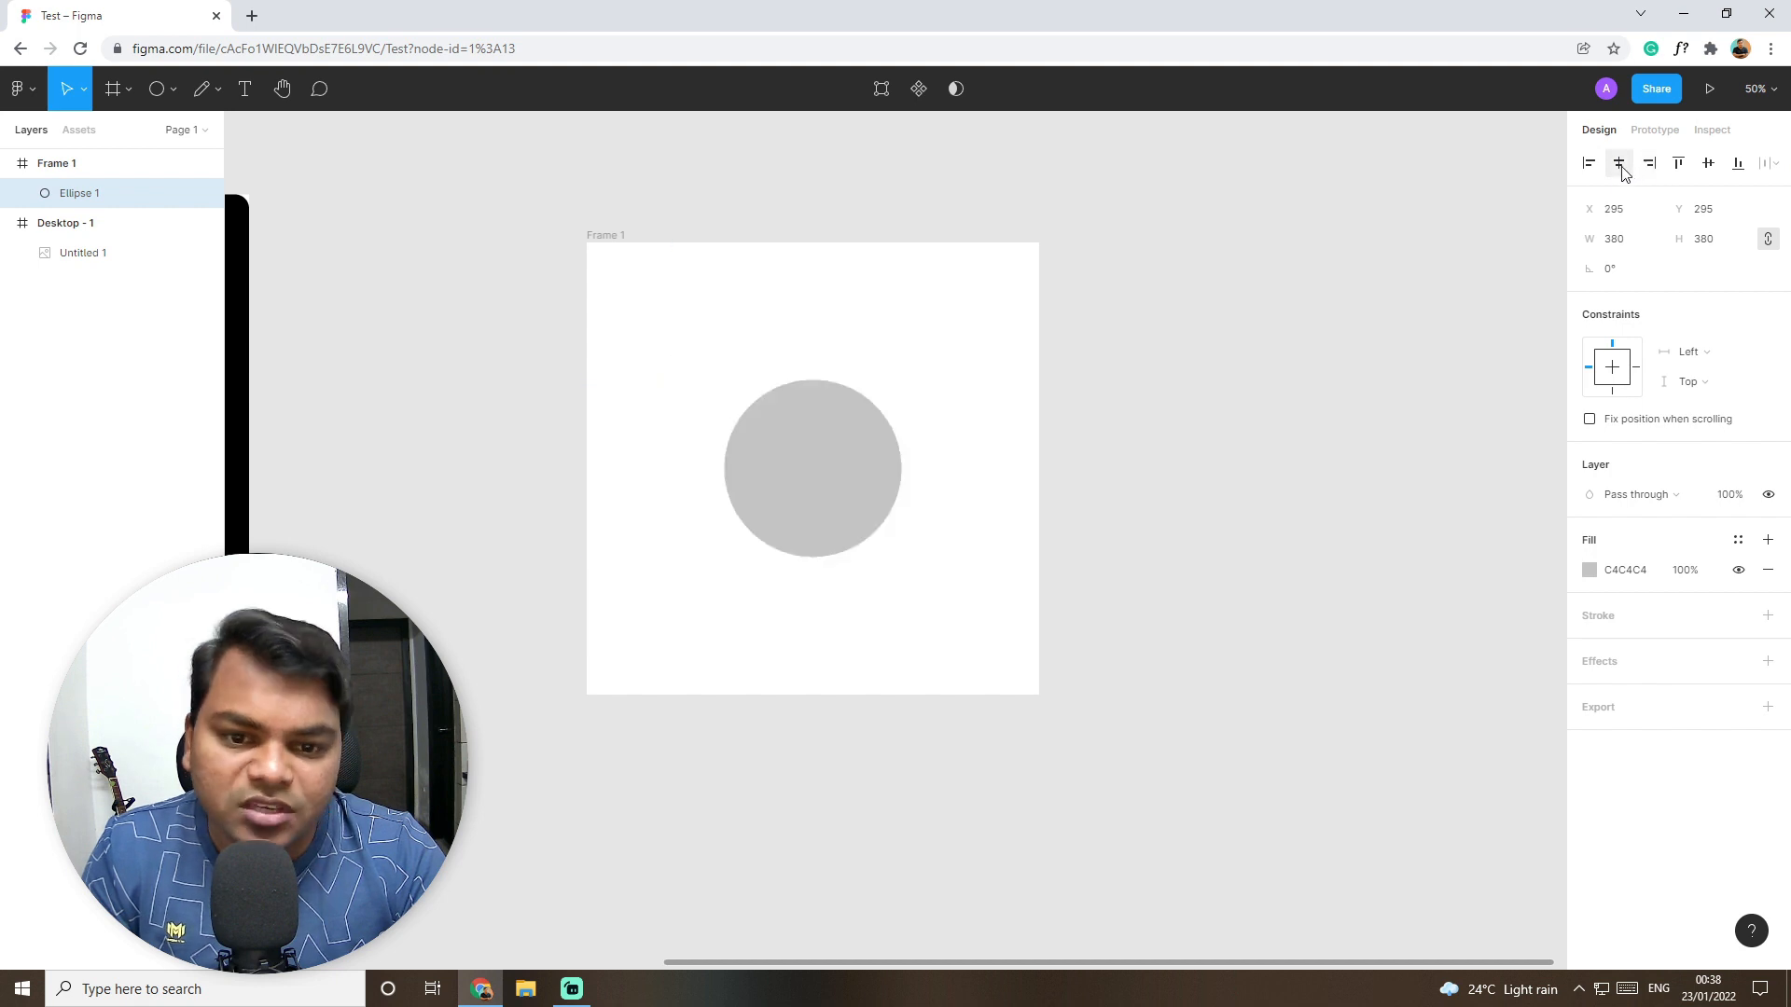
click(1682, 170)
click(1706, 166)
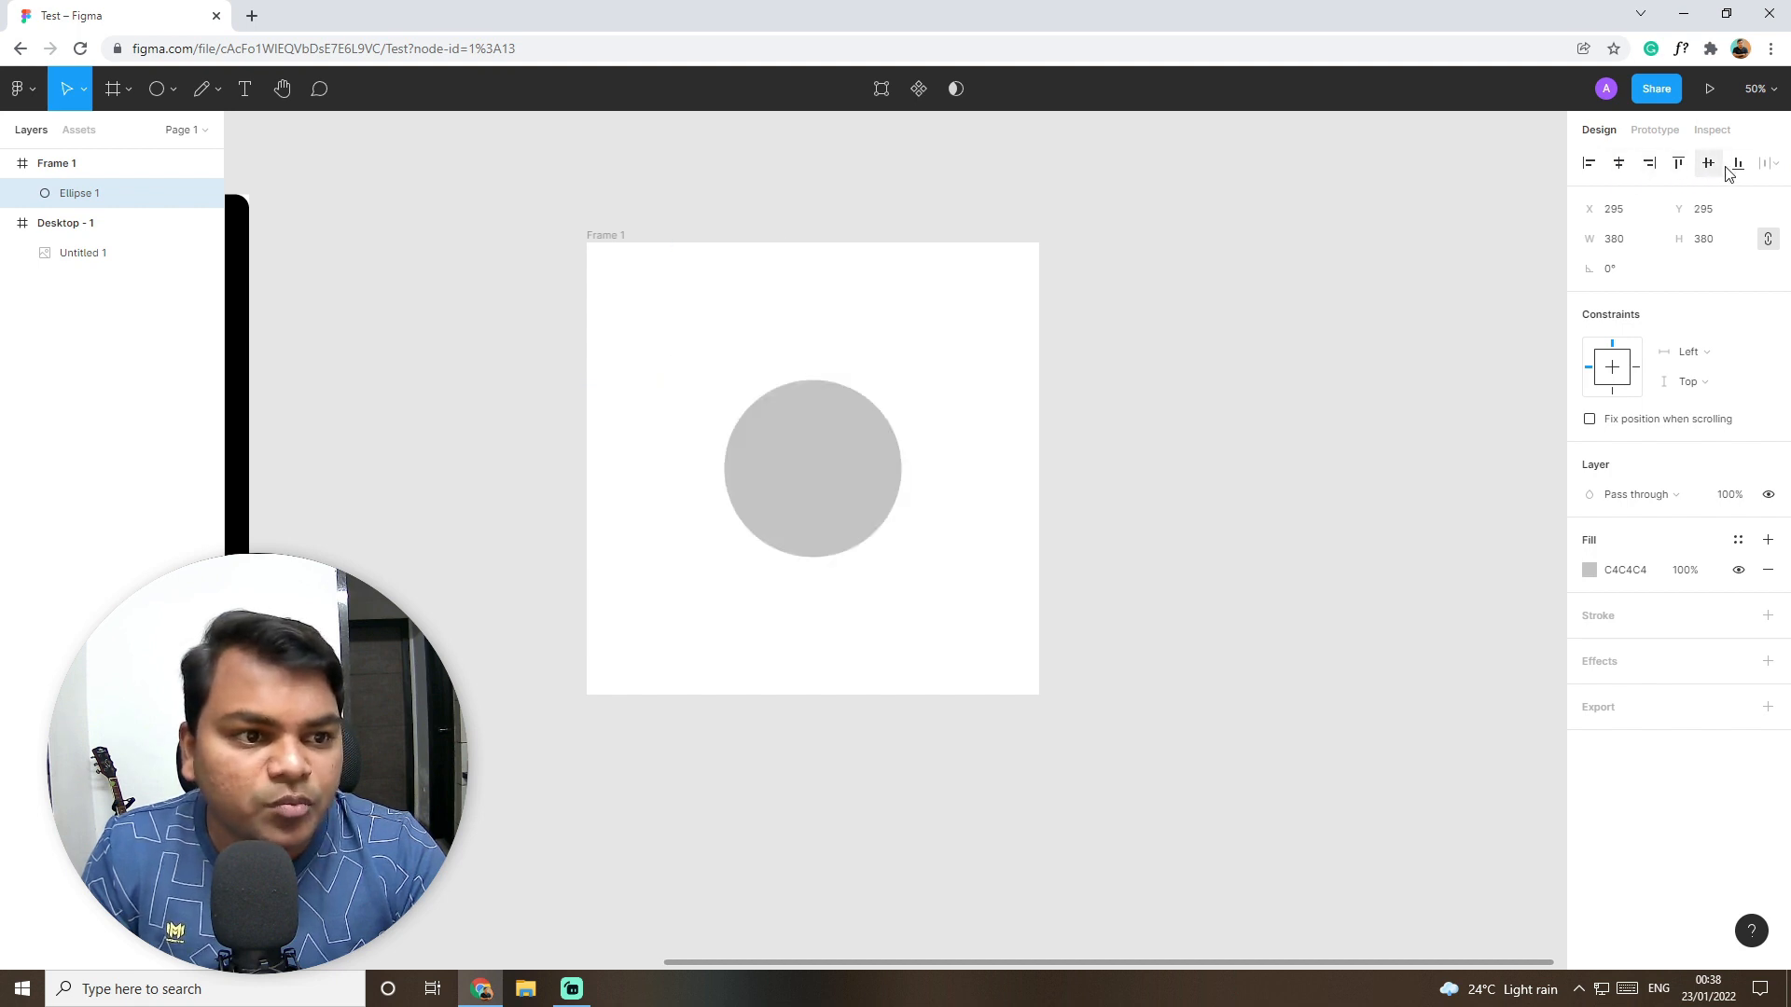
click(1737, 165)
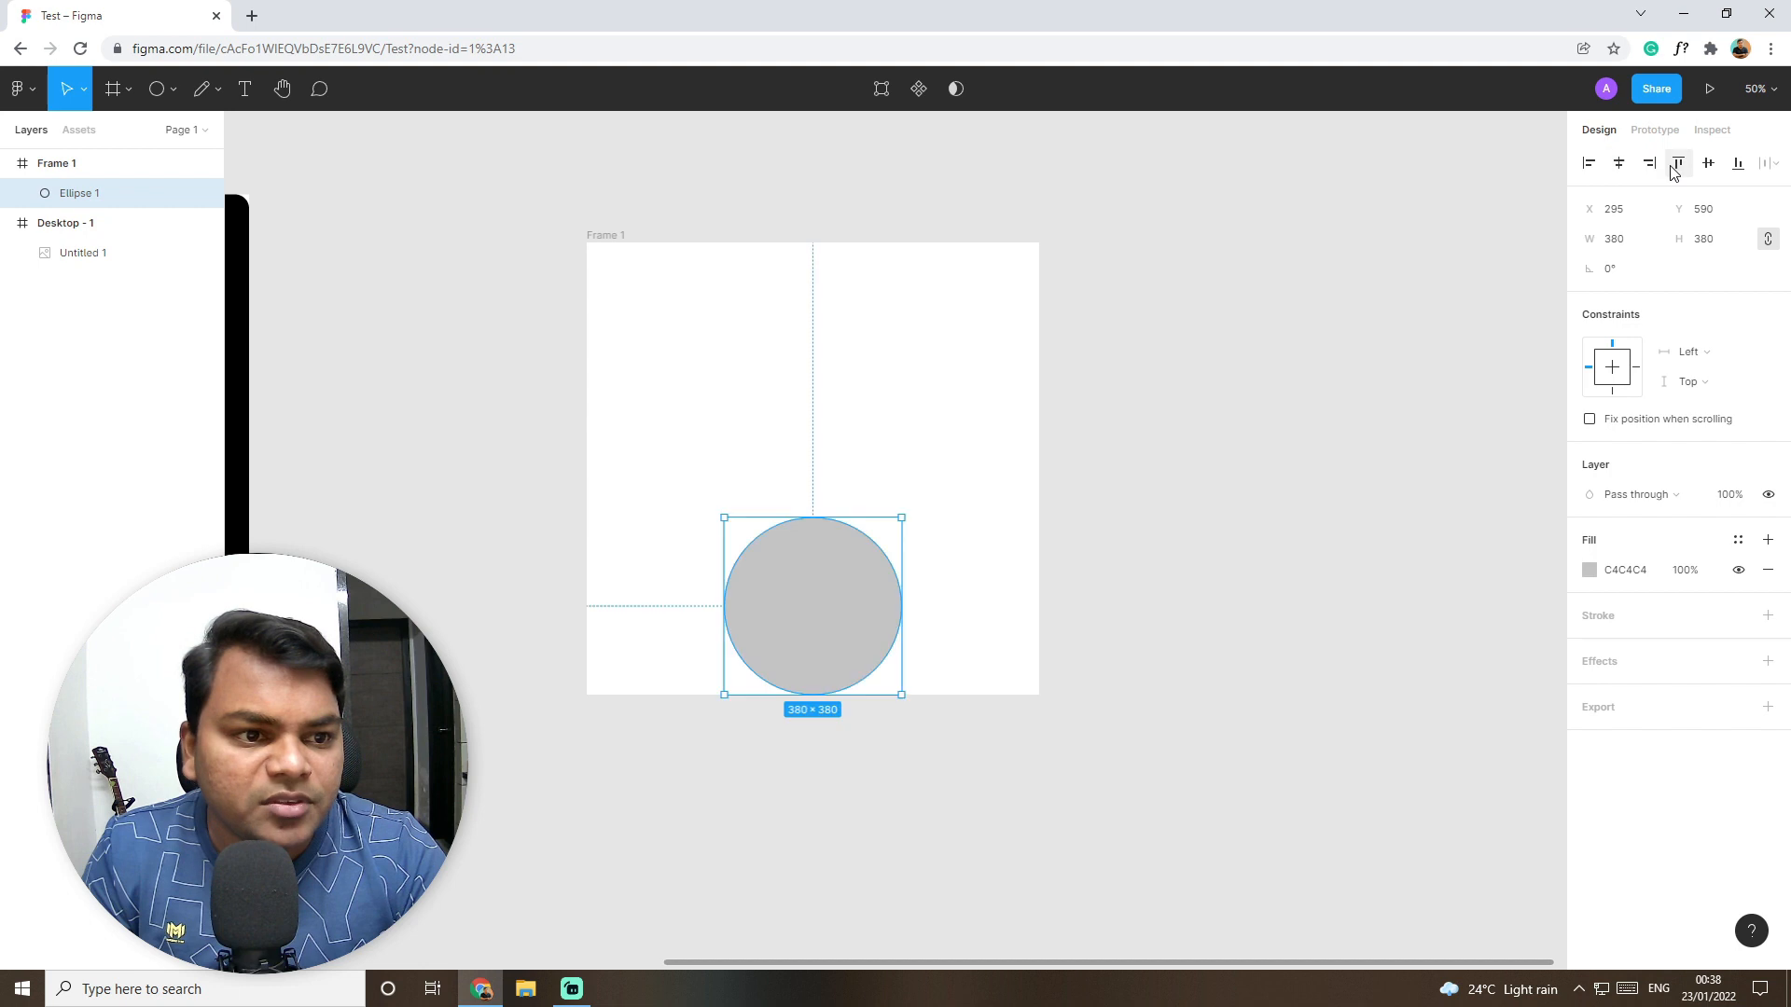
click(1708, 164)
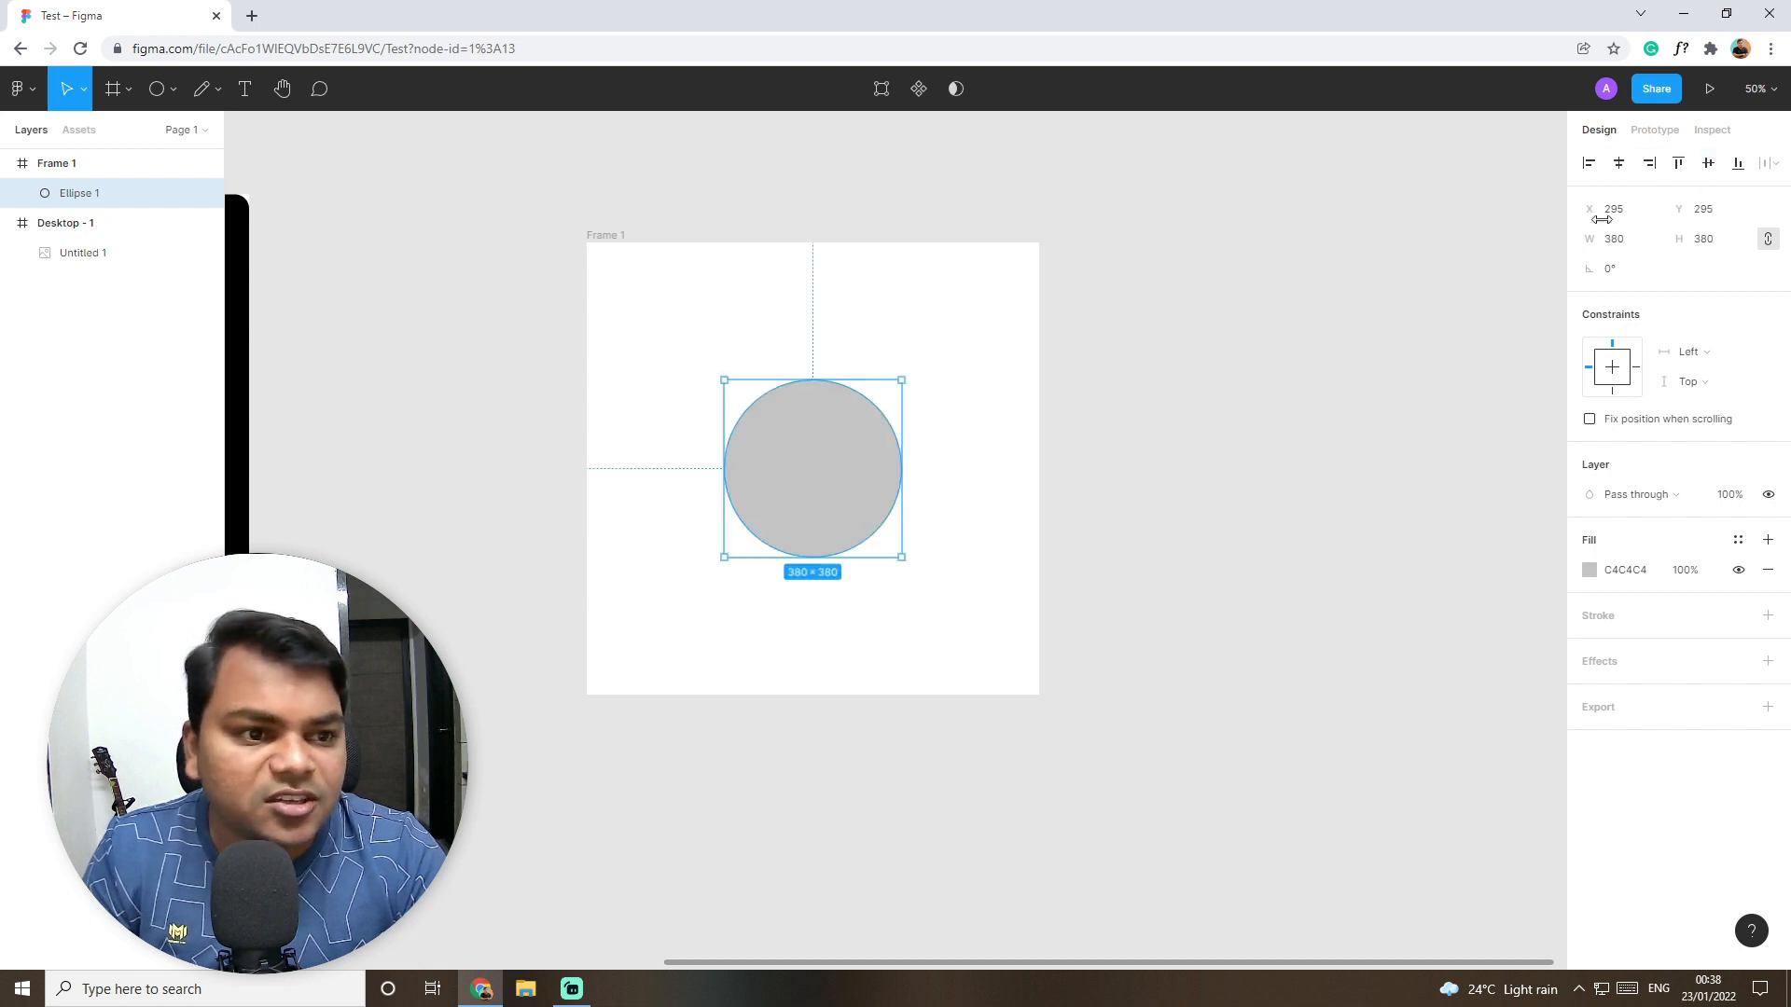
Step: Move the circle to about X 306, Y 290, resize it to about 344 × 313, and lock its proportions
drag(1588, 212, 1715, 217)
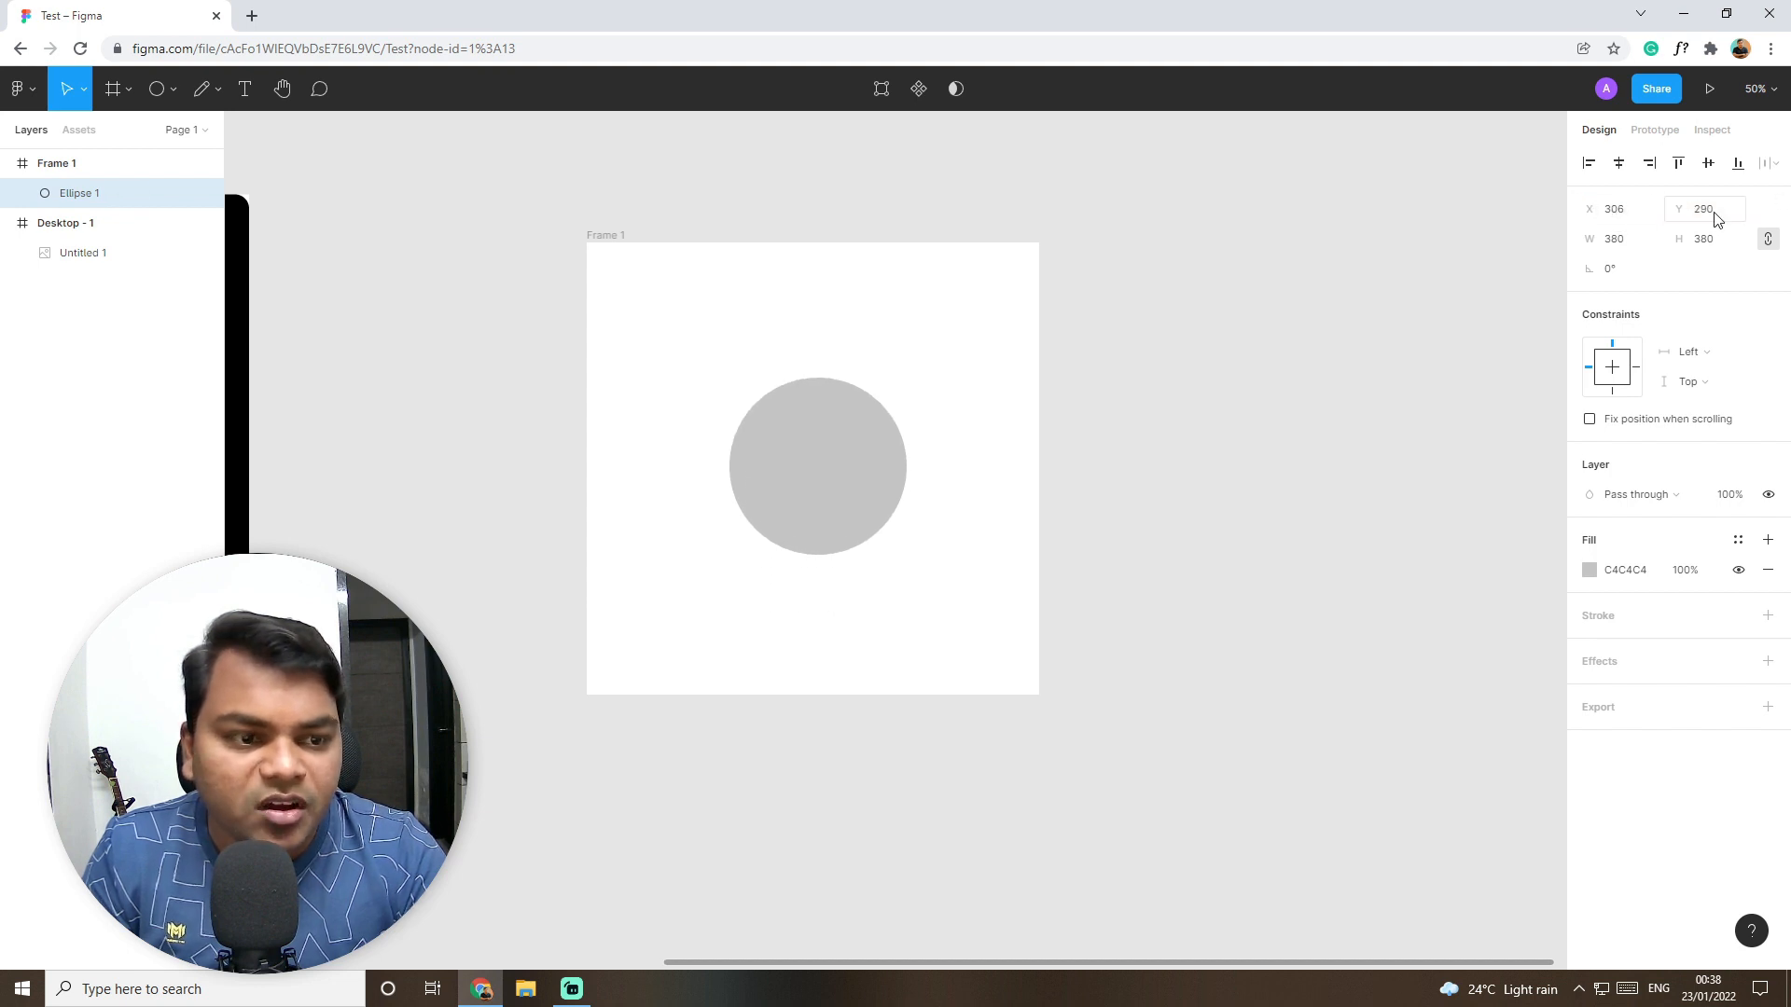
drag(1589, 239, 1758, 242)
click(1769, 244)
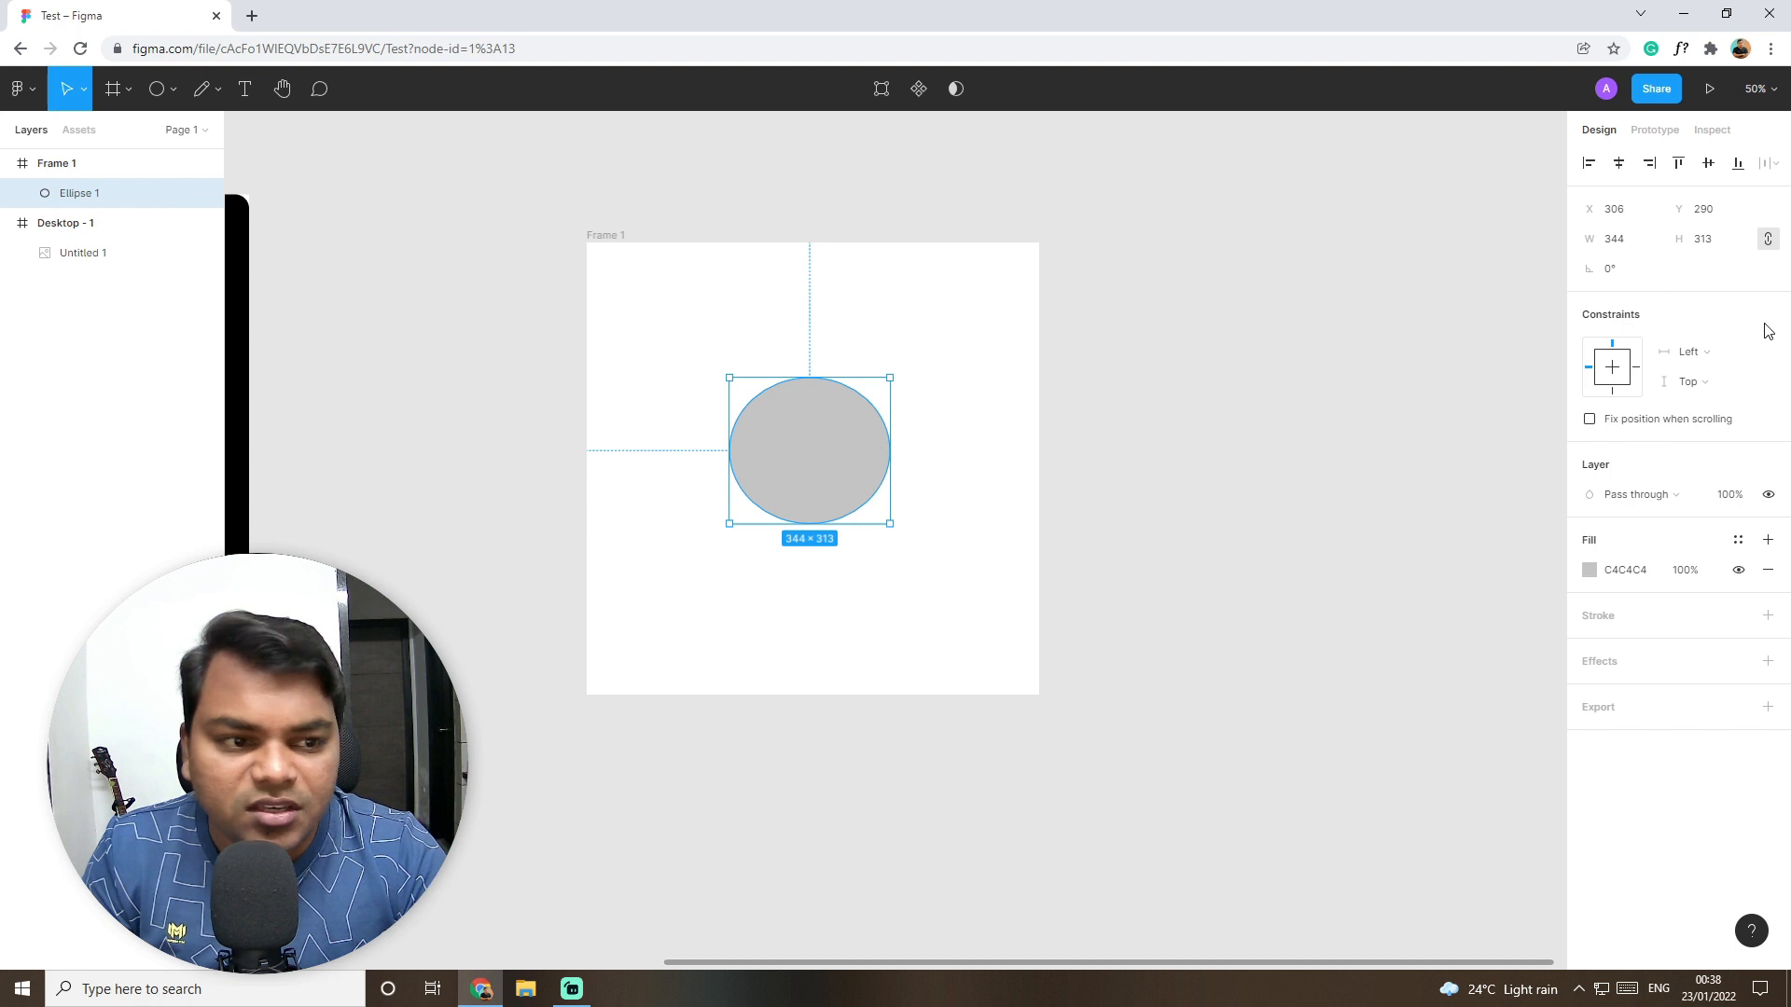
Step: Undo the last proportion lock and non-proportional size changes on the circle
key(ctrl+z)
key(ctrl+z)
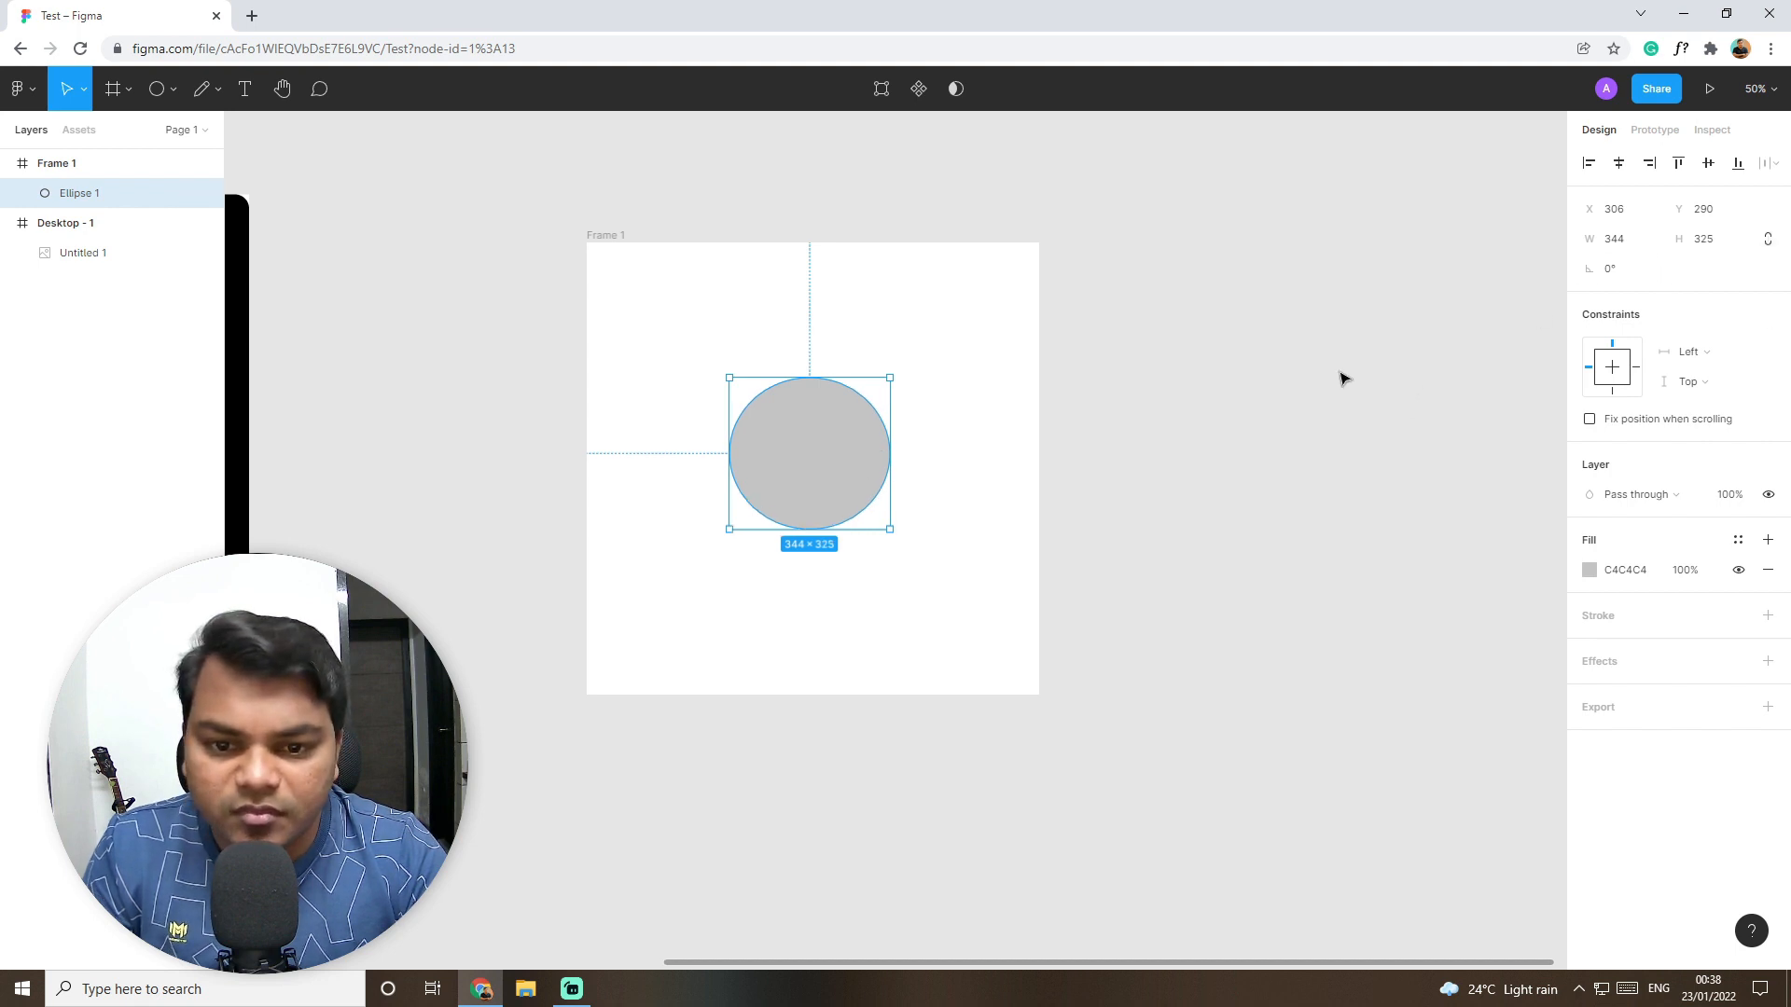
key(ctrl+z)
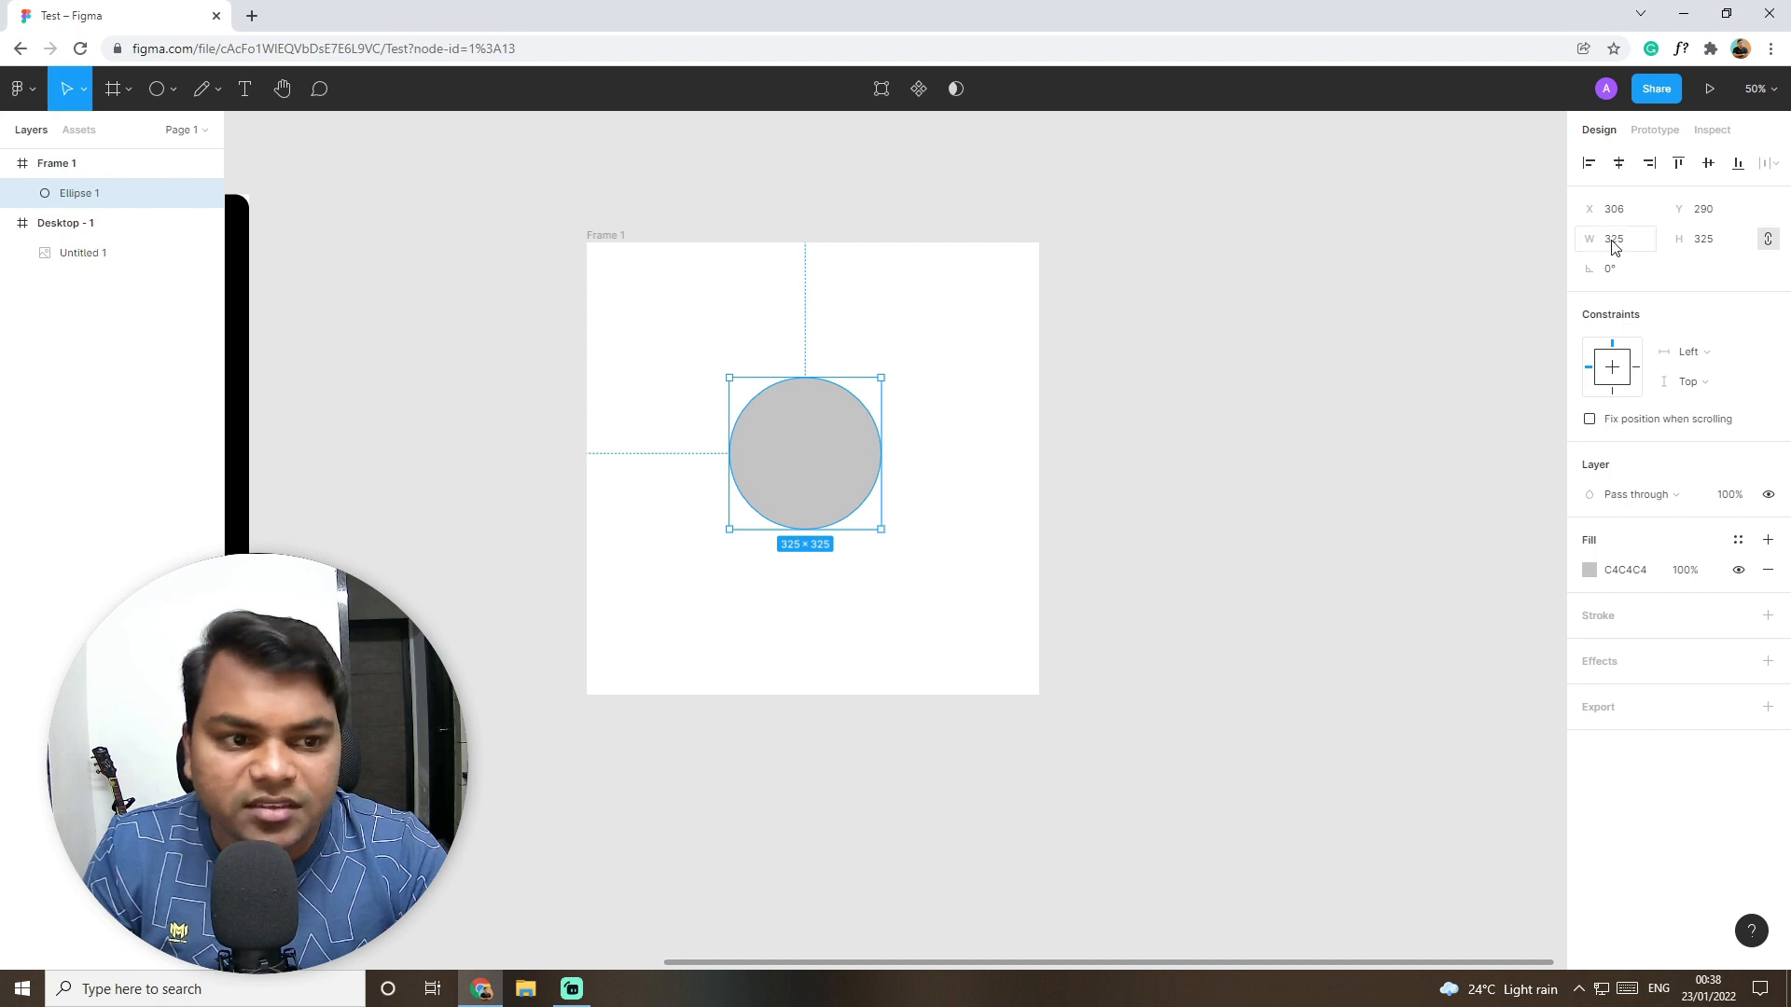
Step: Resize the circle proportionally to about 322 × 322 and centre it in Frame 1
drag(1587, 239, 1628, 252)
drag(813, 488, 826, 508)
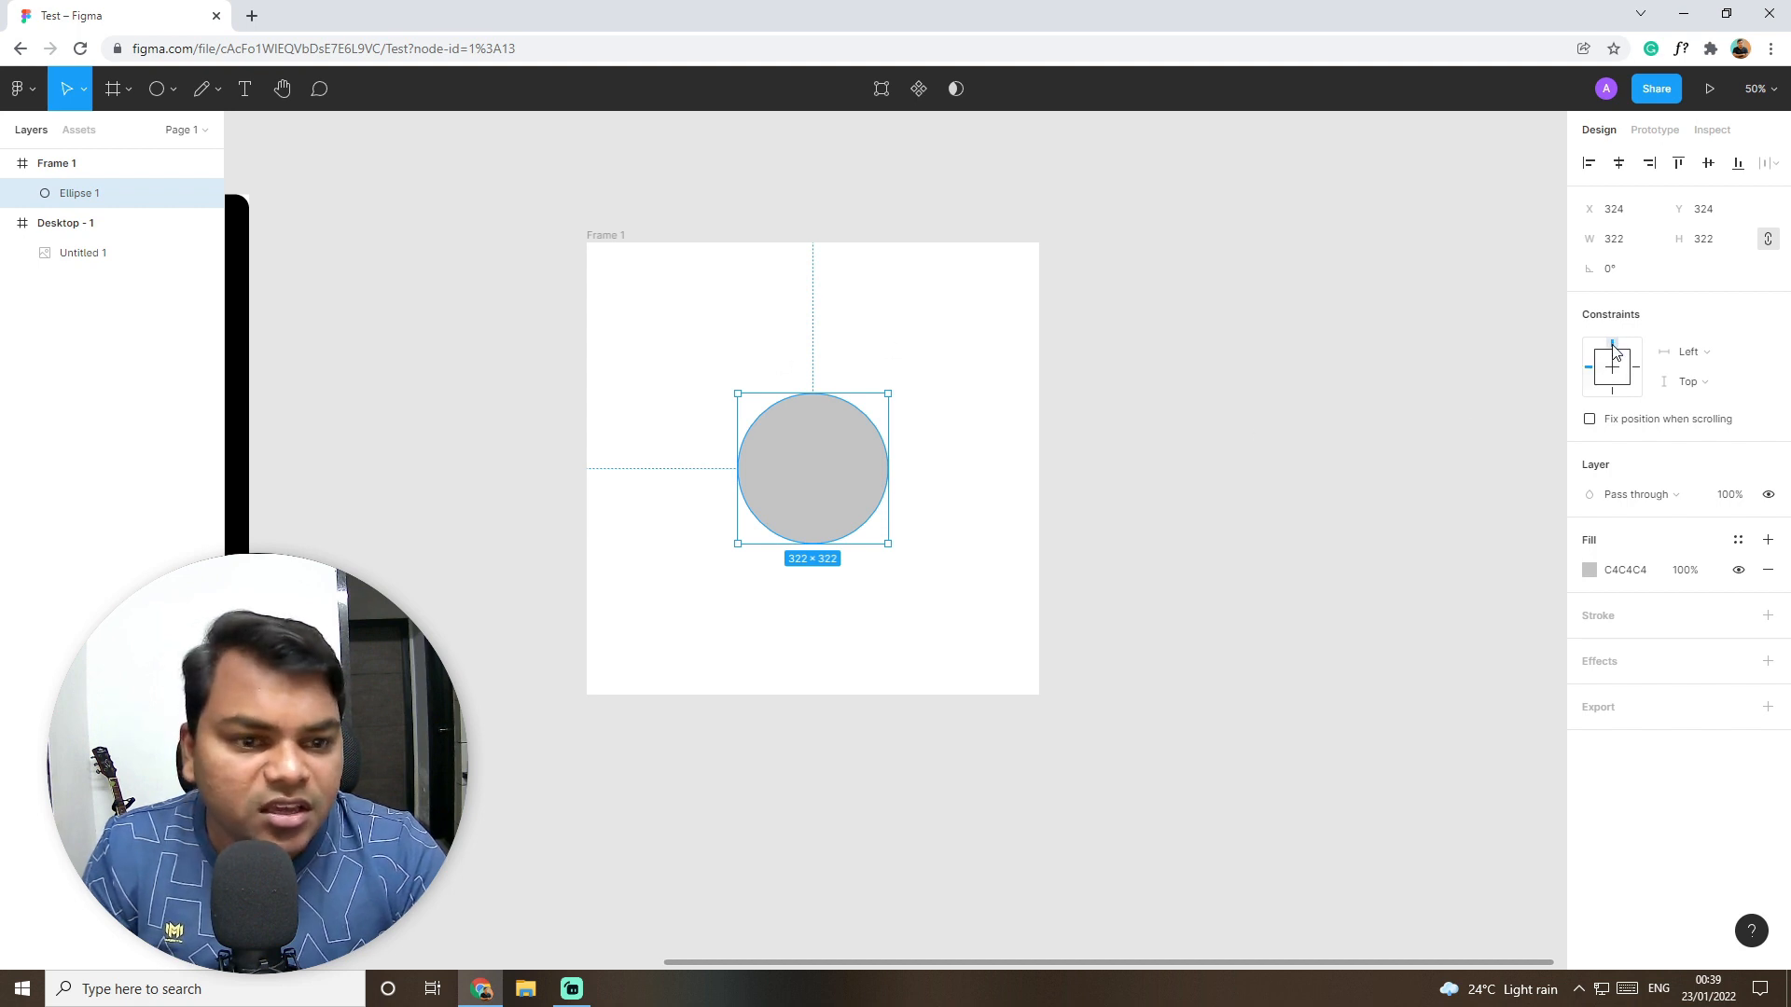
Step: Set the circle's constraints to Center in both directions, and switch them back to Left and Top
click(1612, 372)
click(1606, 373)
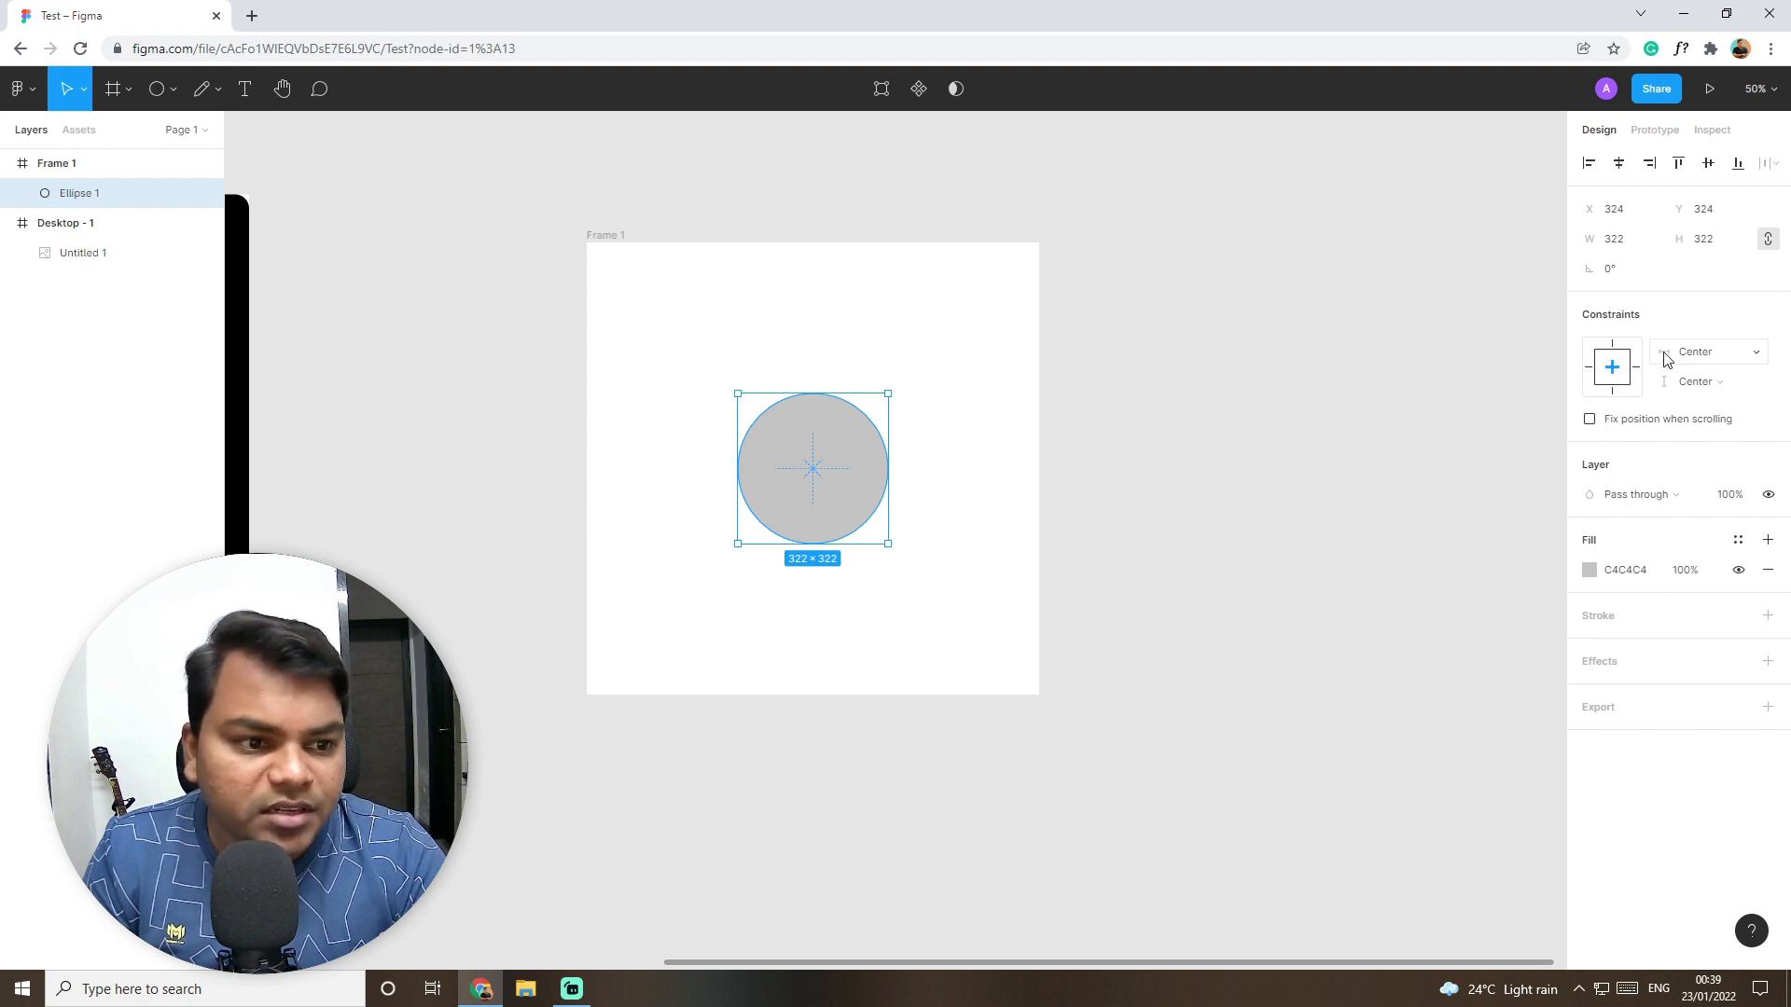
click(1589, 367)
click(1611, 342)
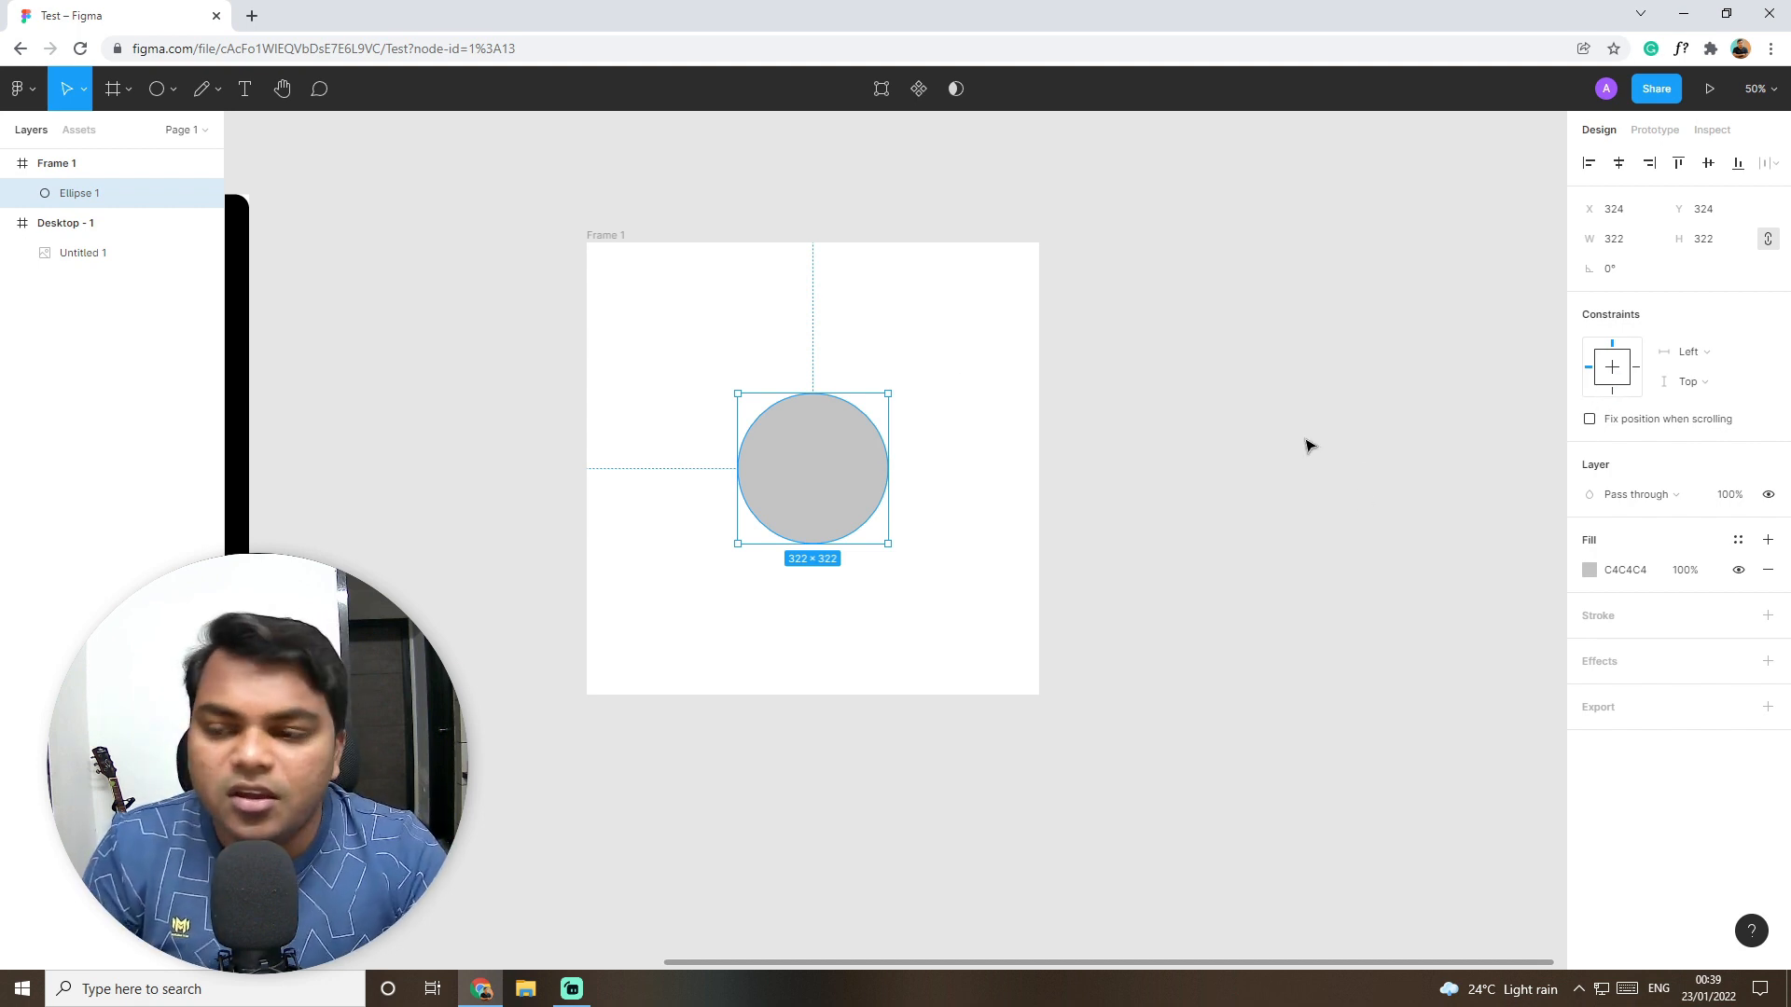
Step: Enlarge Frame 1 to about 1250 × 1072 and move it to about X 1590, Y -362
click(977, 568)
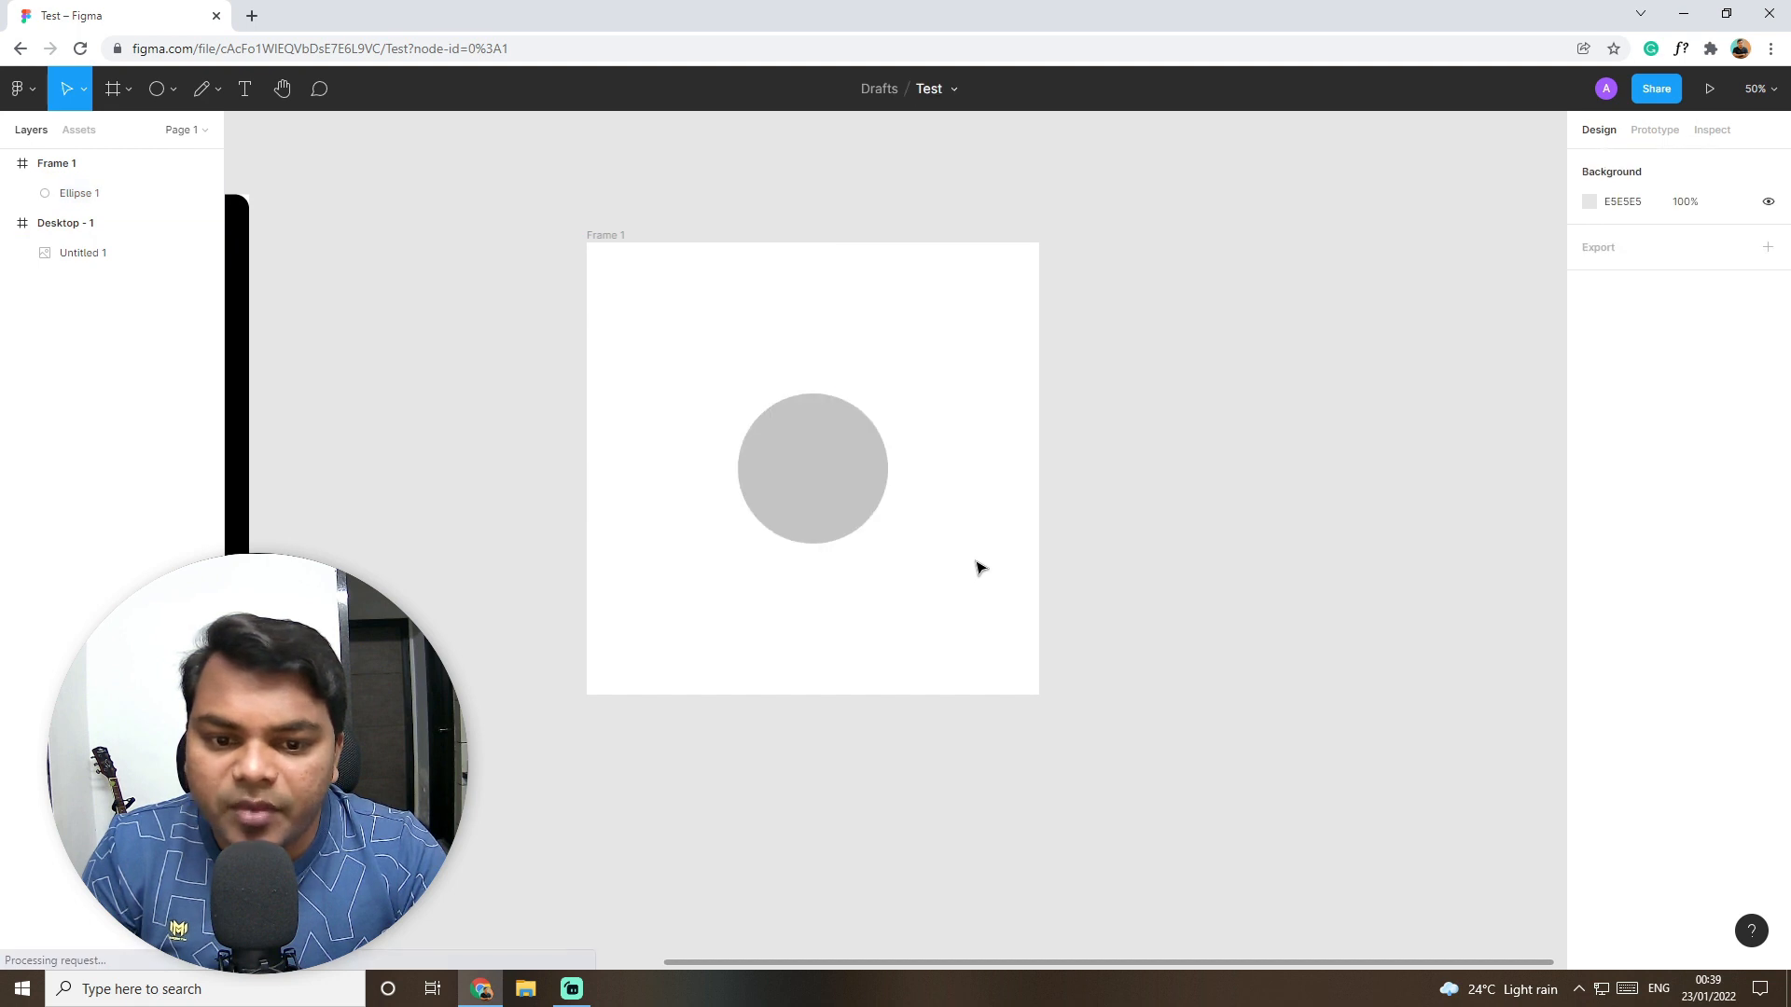
click(607, 237)
drag(1037, 696, 1171, 744)
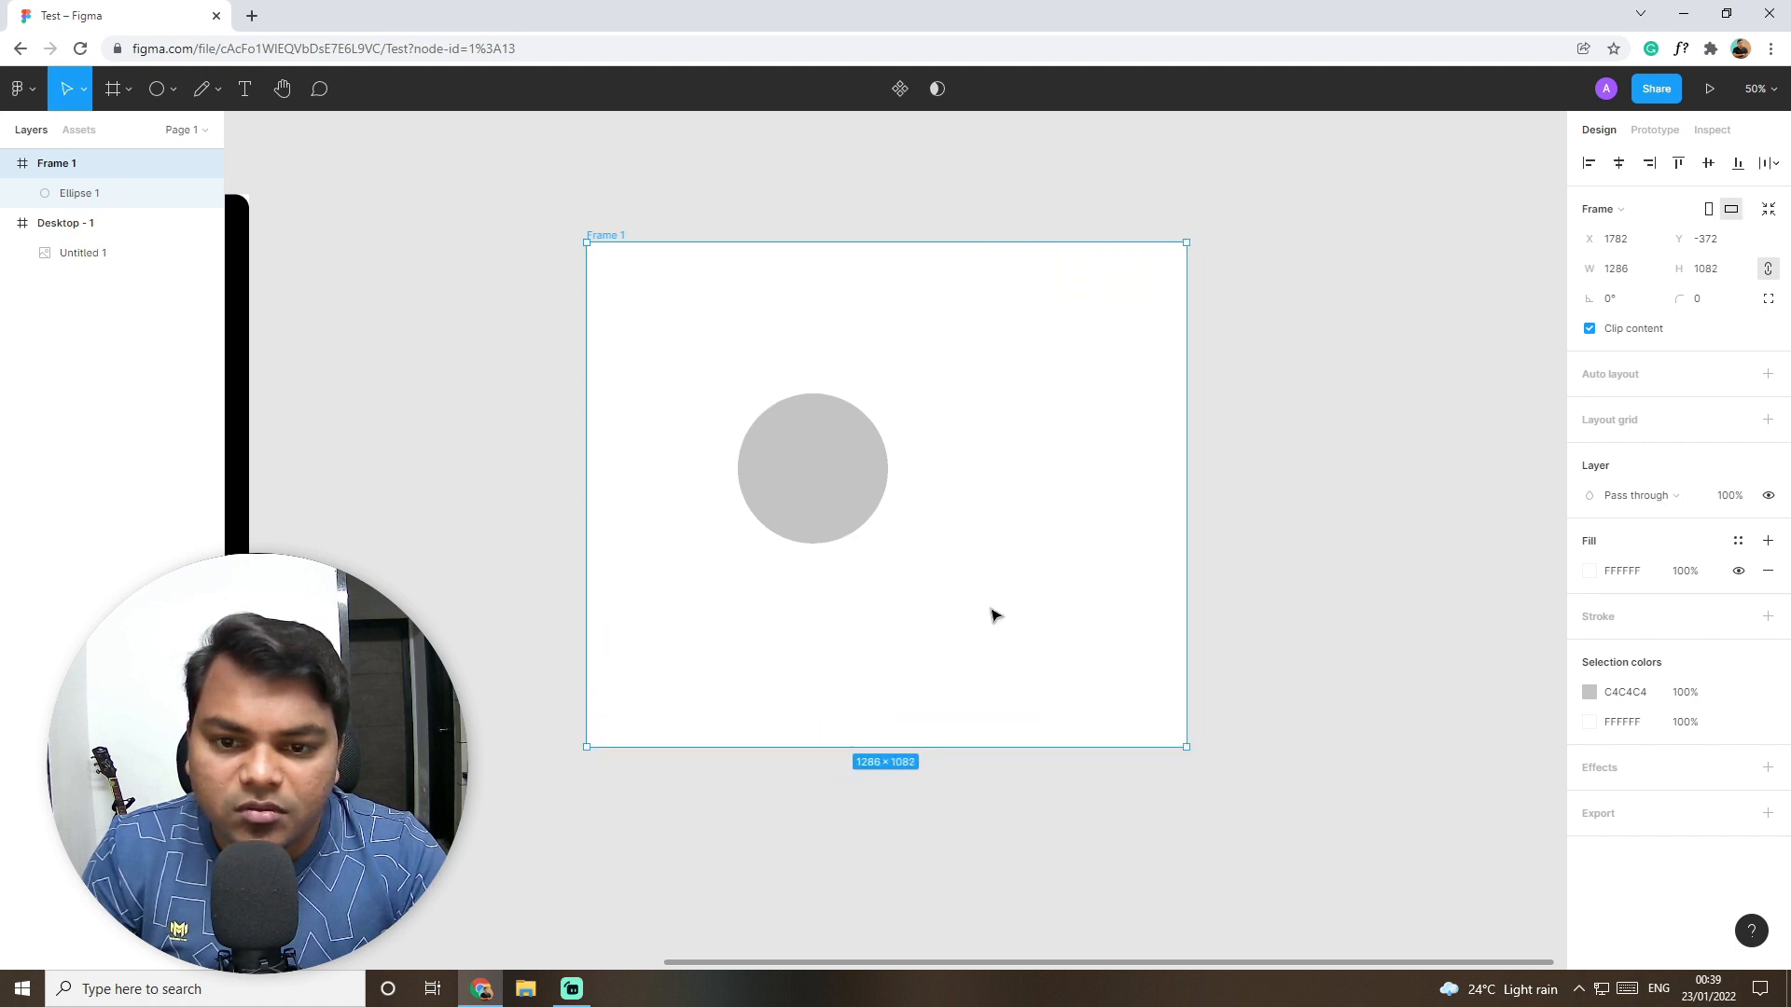
drag(995, 615, 929, 610)
drag(513, 238, 278, 322)
drag(676, 377, 497, 247)
drag(1118, 739, 1079, 747)
click(780, 507)
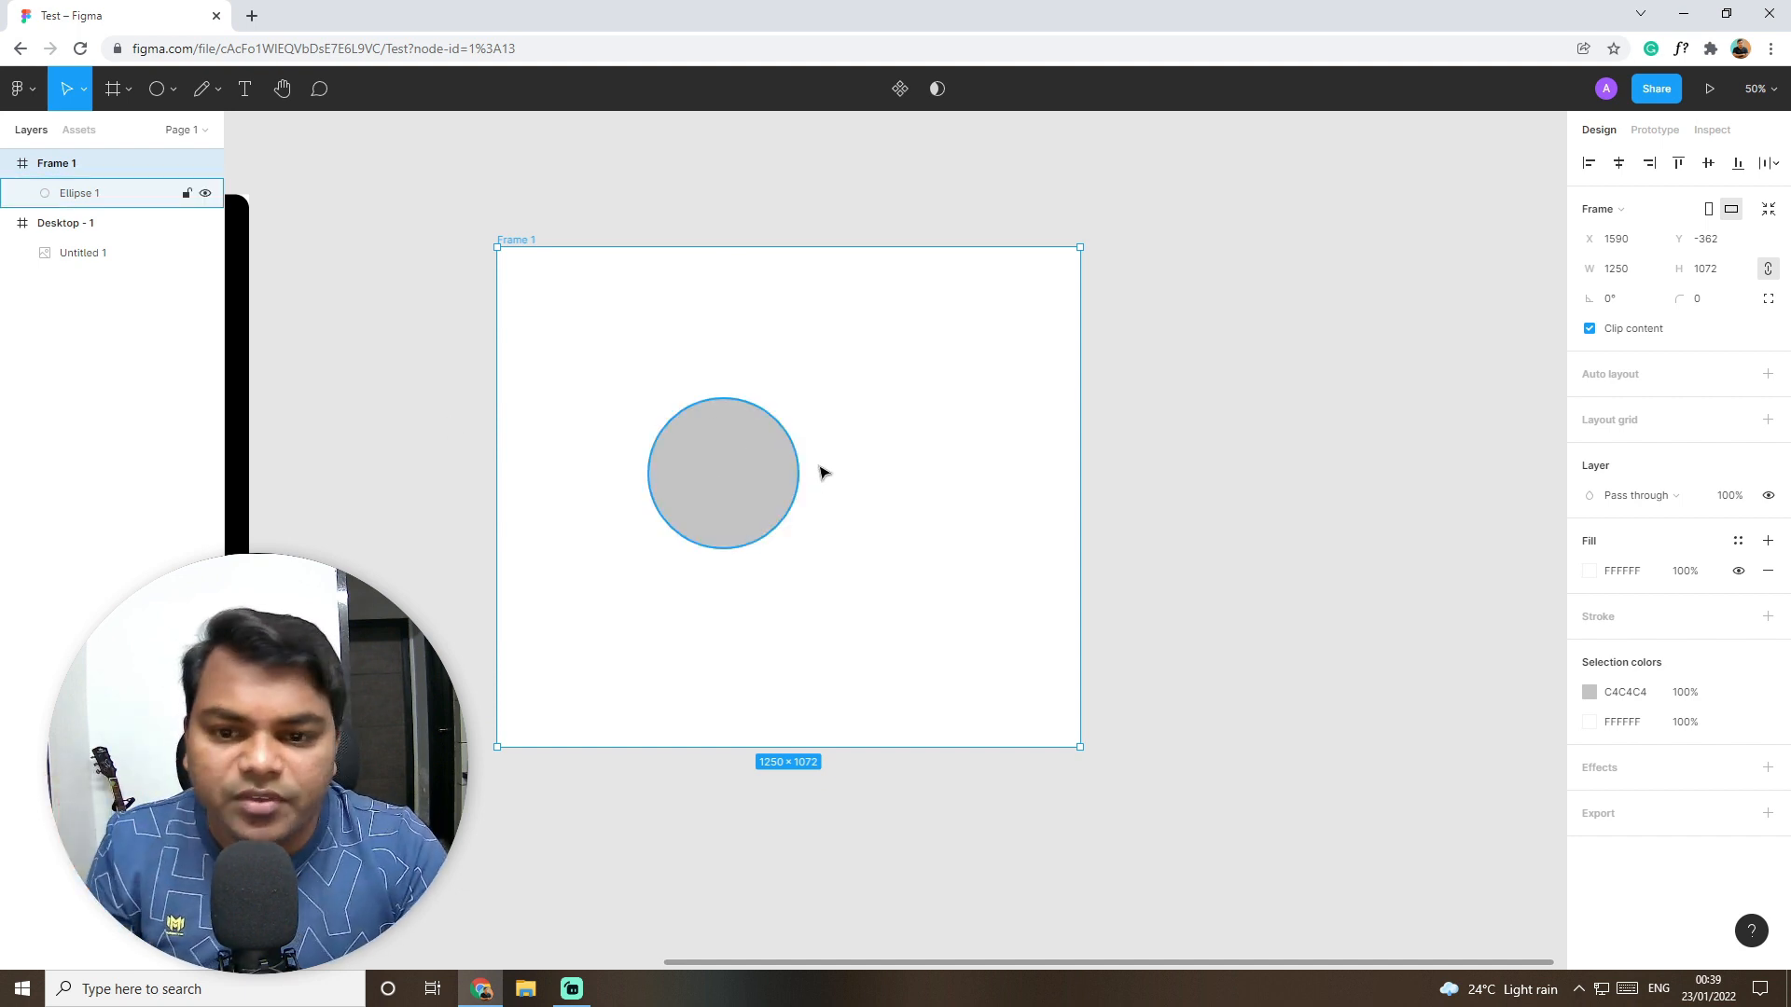
Step: Centre the circle in the enlarged frame and scale it proportionally from its centre to about 498 × 498
click(1511, 464)
click(719, 476)
drag(719, 475, 795, 506)
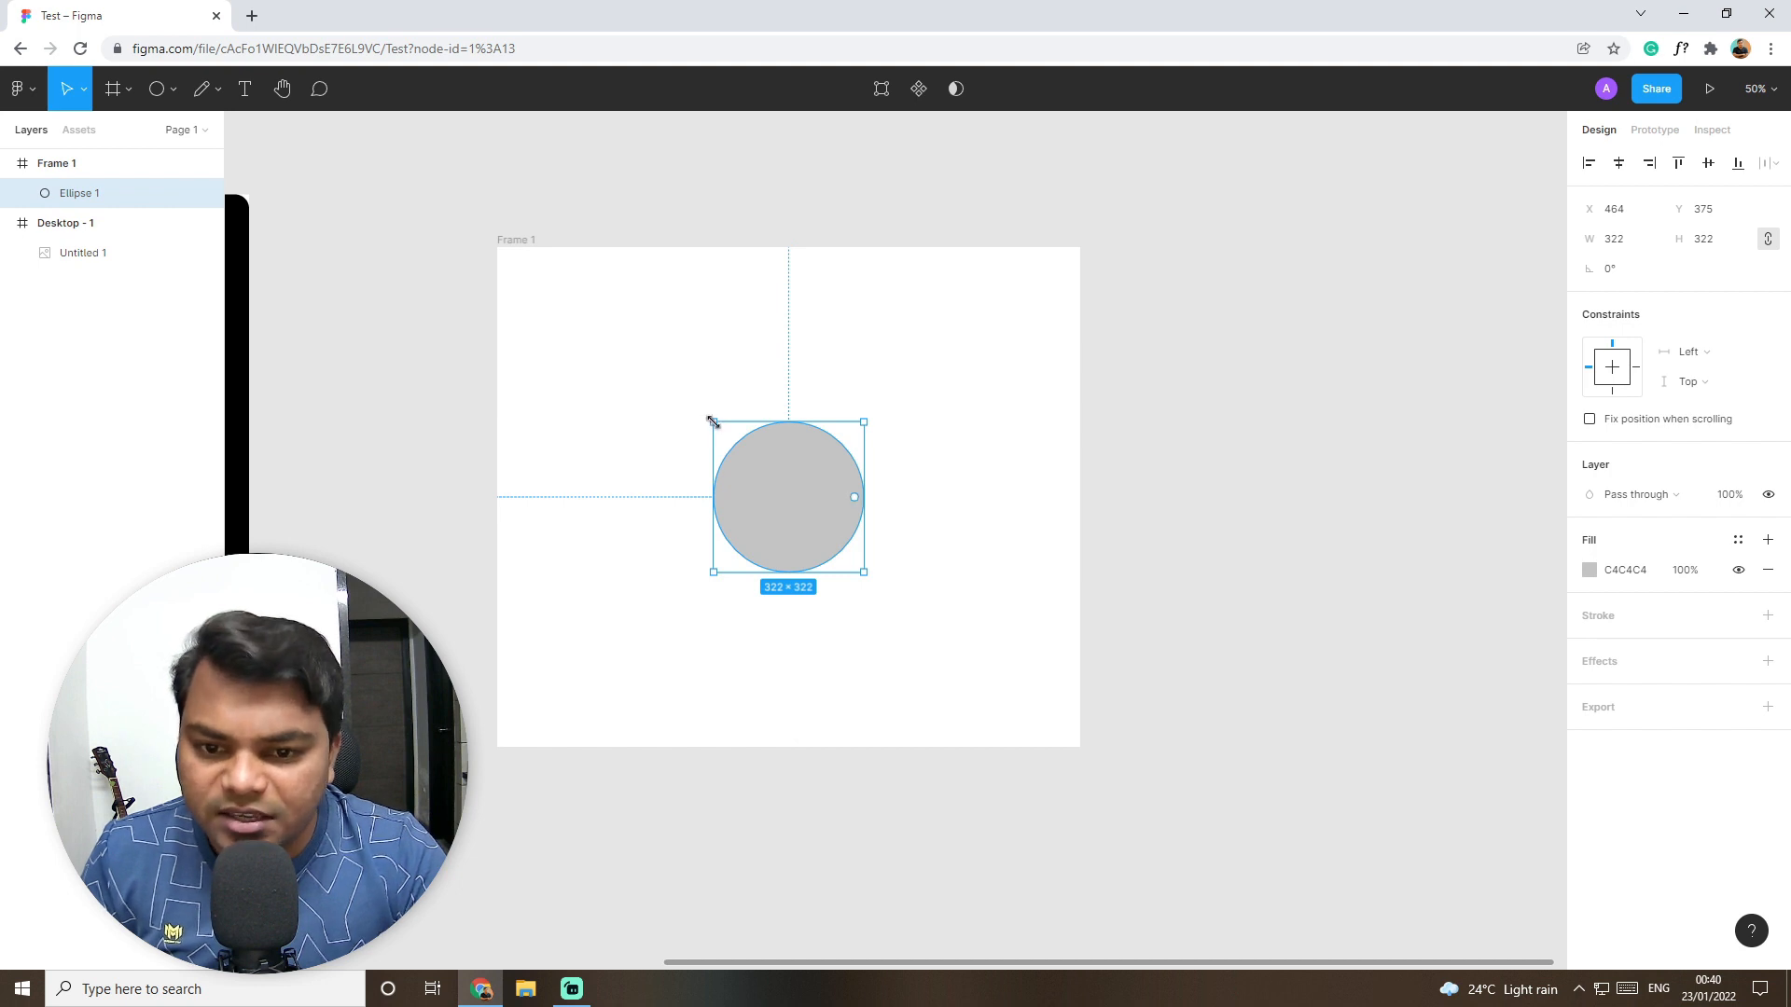
drag(864, 572, 905, 602)
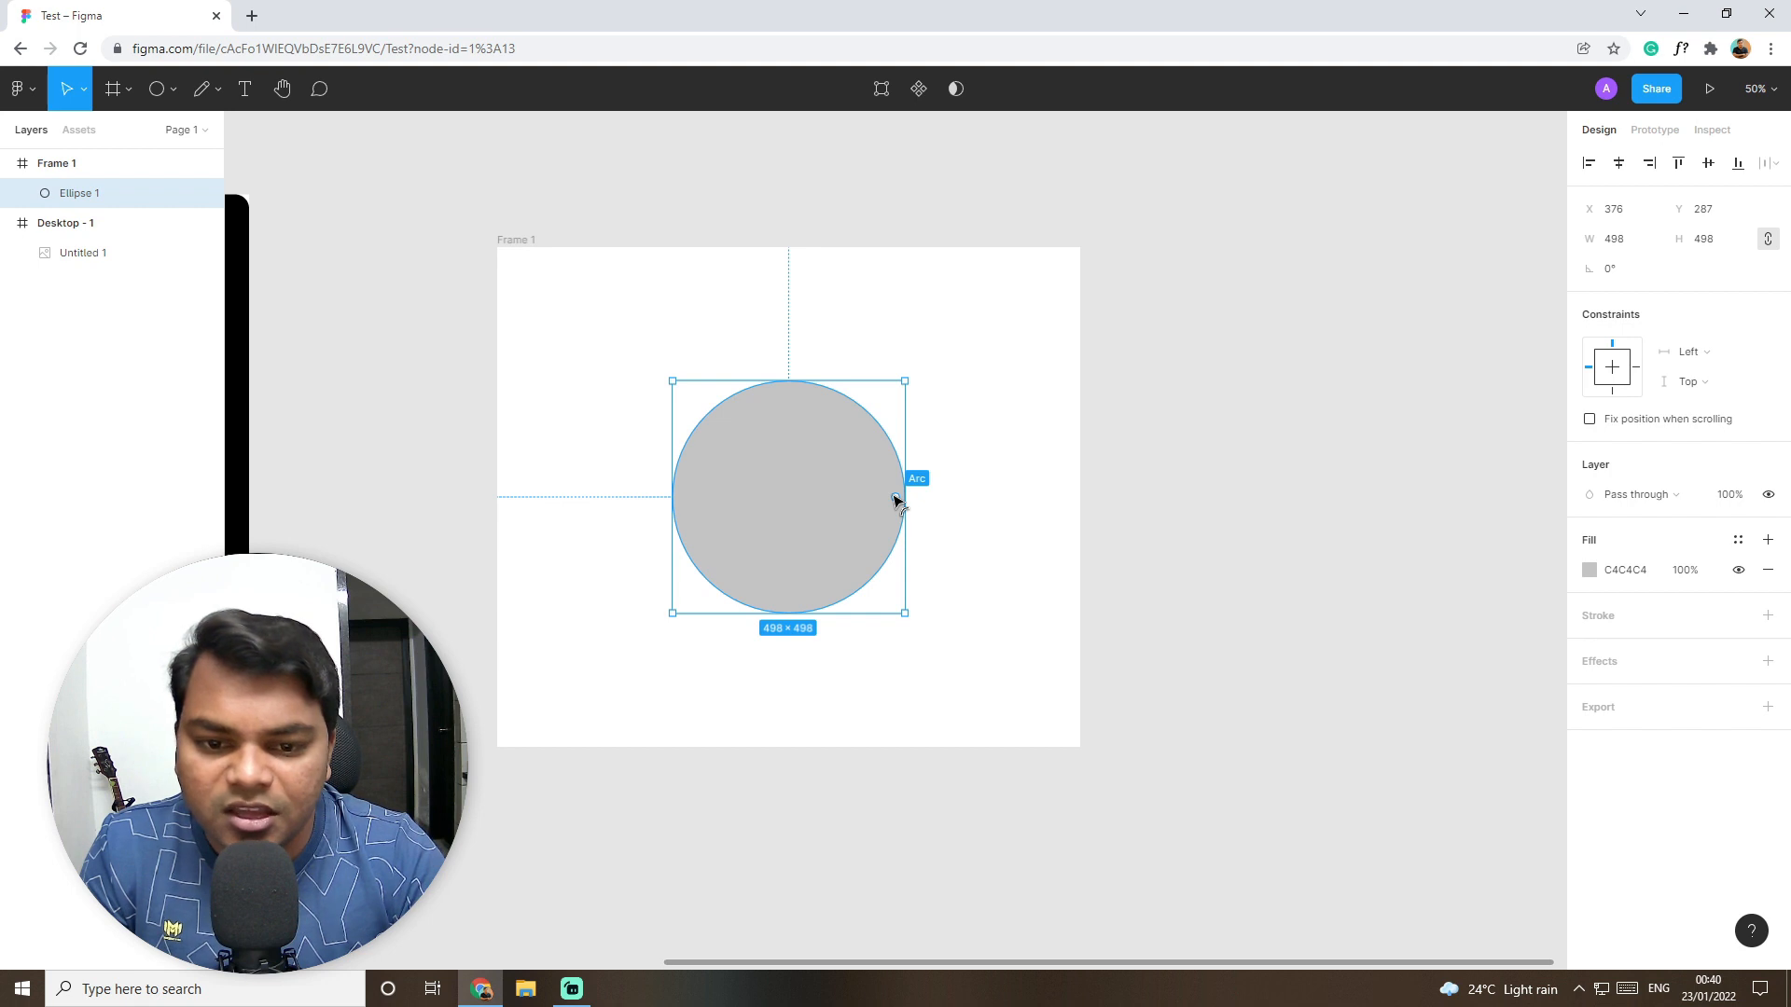
Step: Cut the circle into an arc with a sweep of about -69.17% and fill it with red C93232
drag(893, 502, 770, 550)
click(1589, 599)
mouse_move(1449, 567)
mouse_down()
mouse_move(1490, 543)
mouse_move(1521, 618)
mouse_move(1512, 556)
mouse_up()
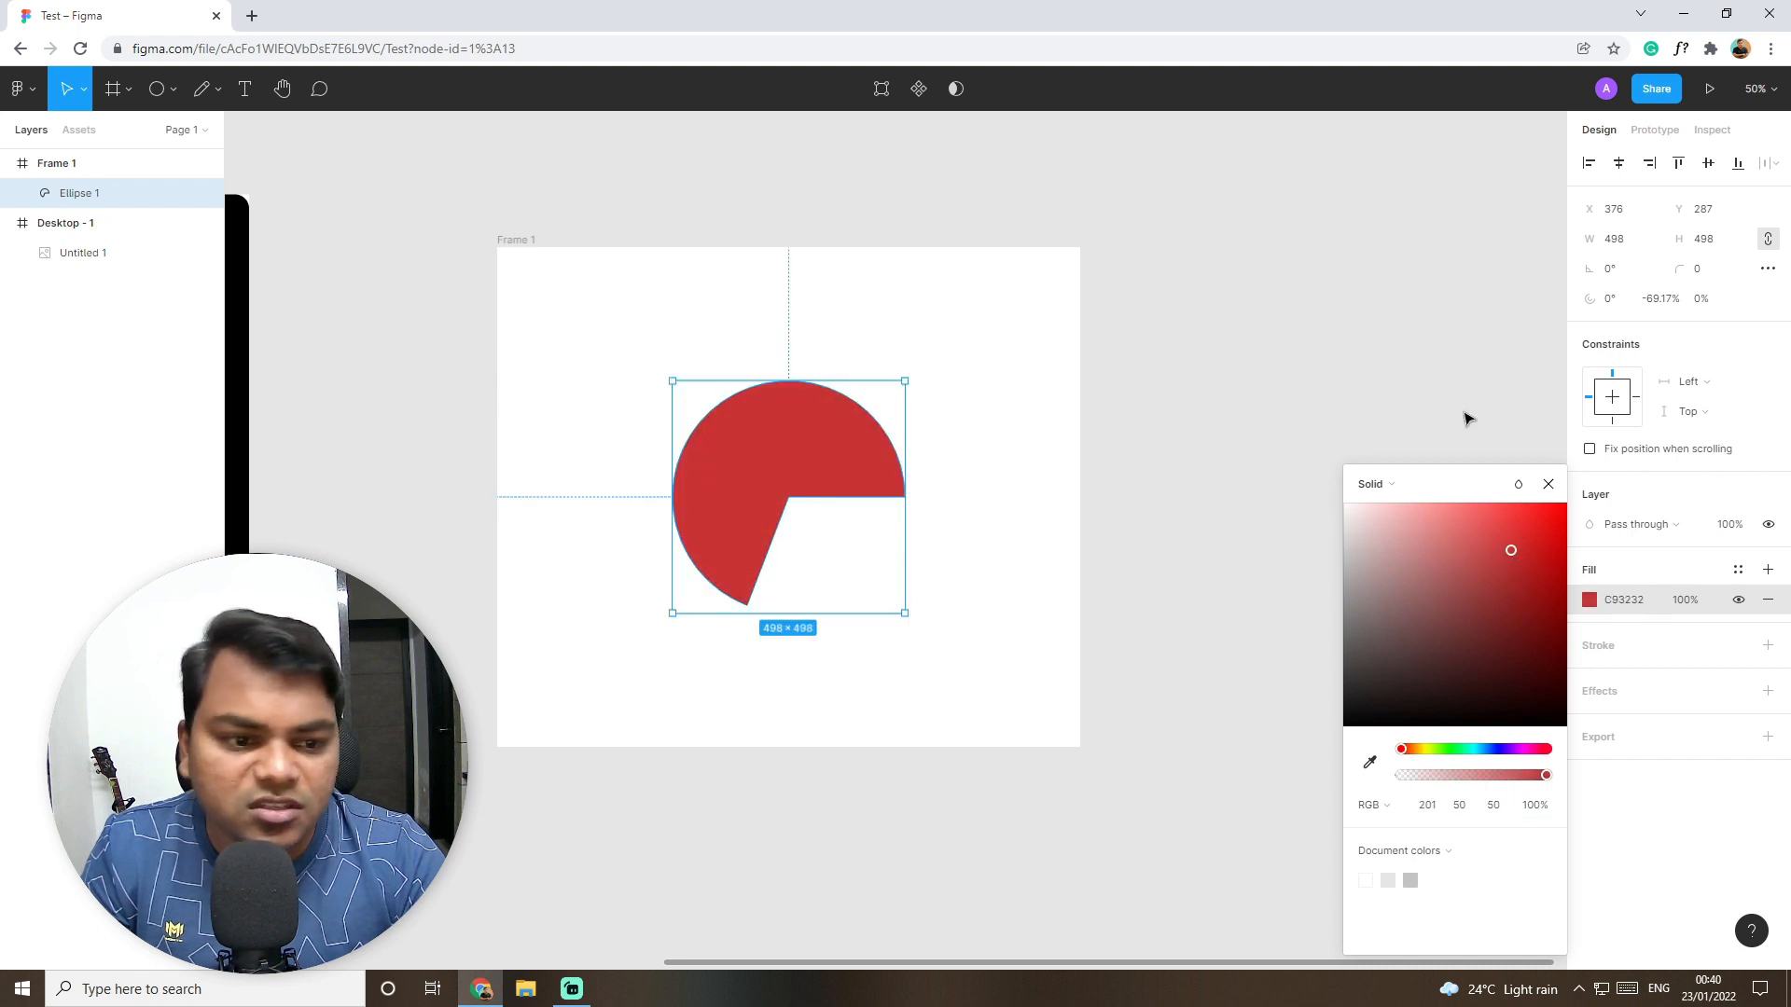
click(1464, 416)
click(891, 478)
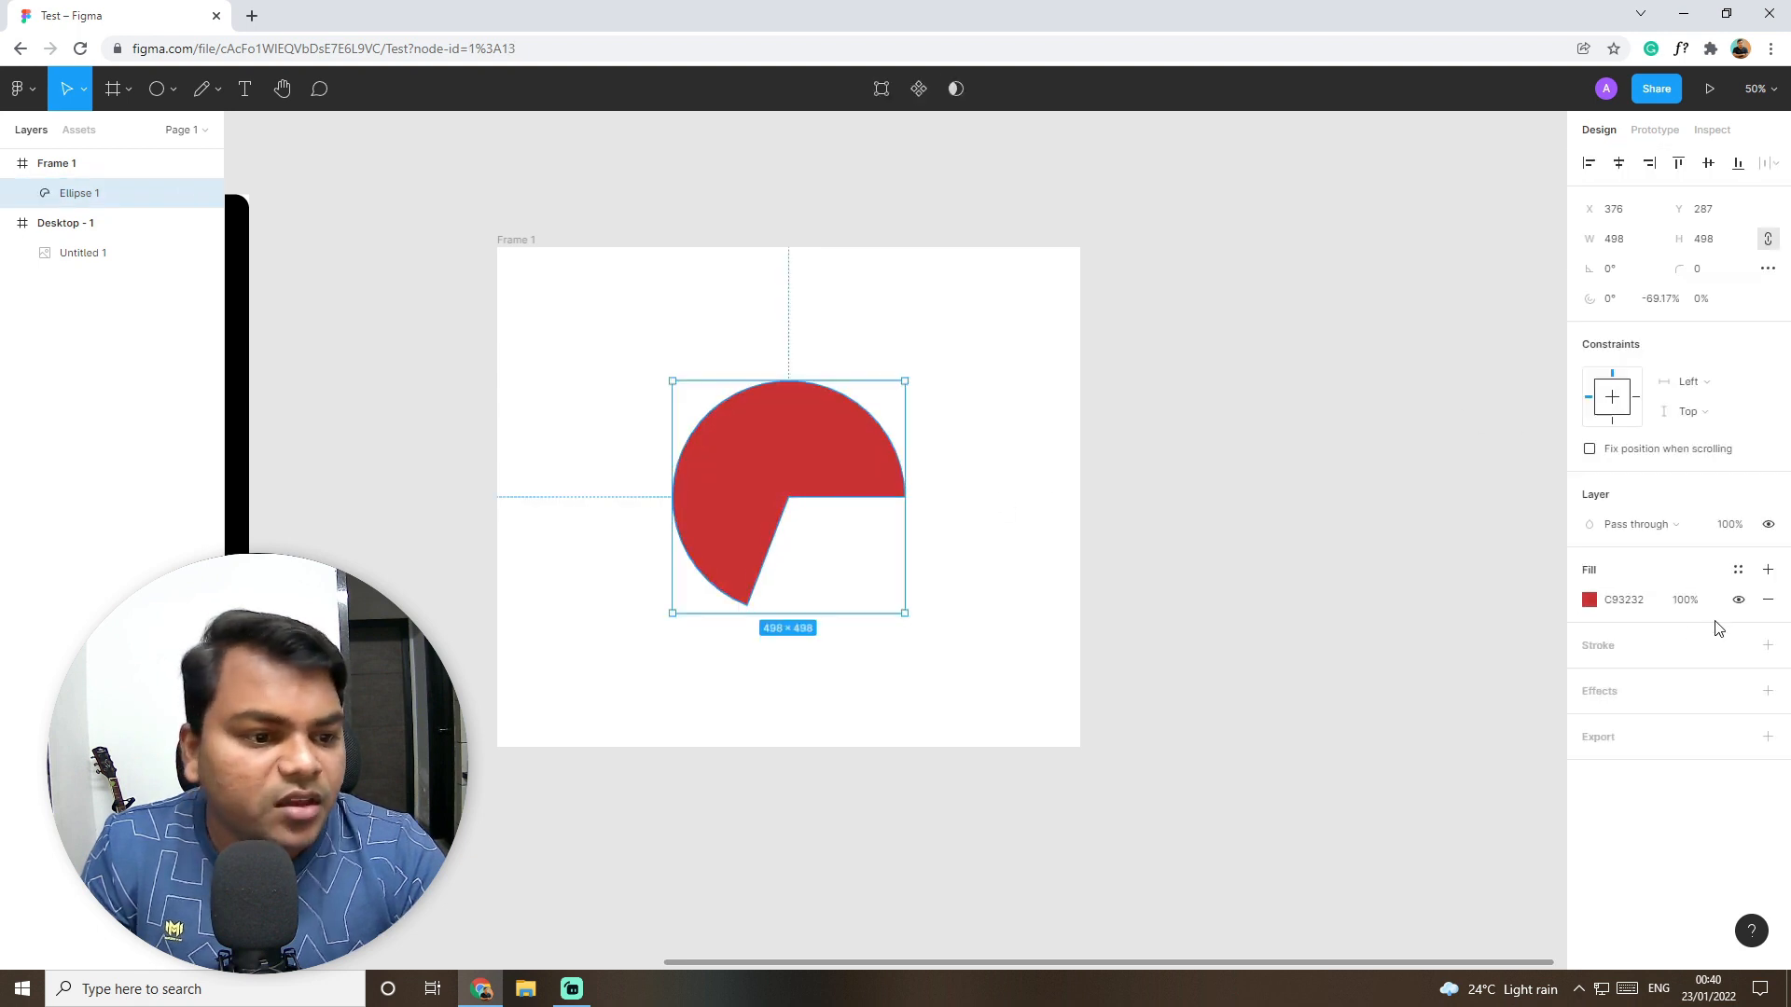
Step: Add a black 000000 stroke to the red arc shape
click(1690, 605)
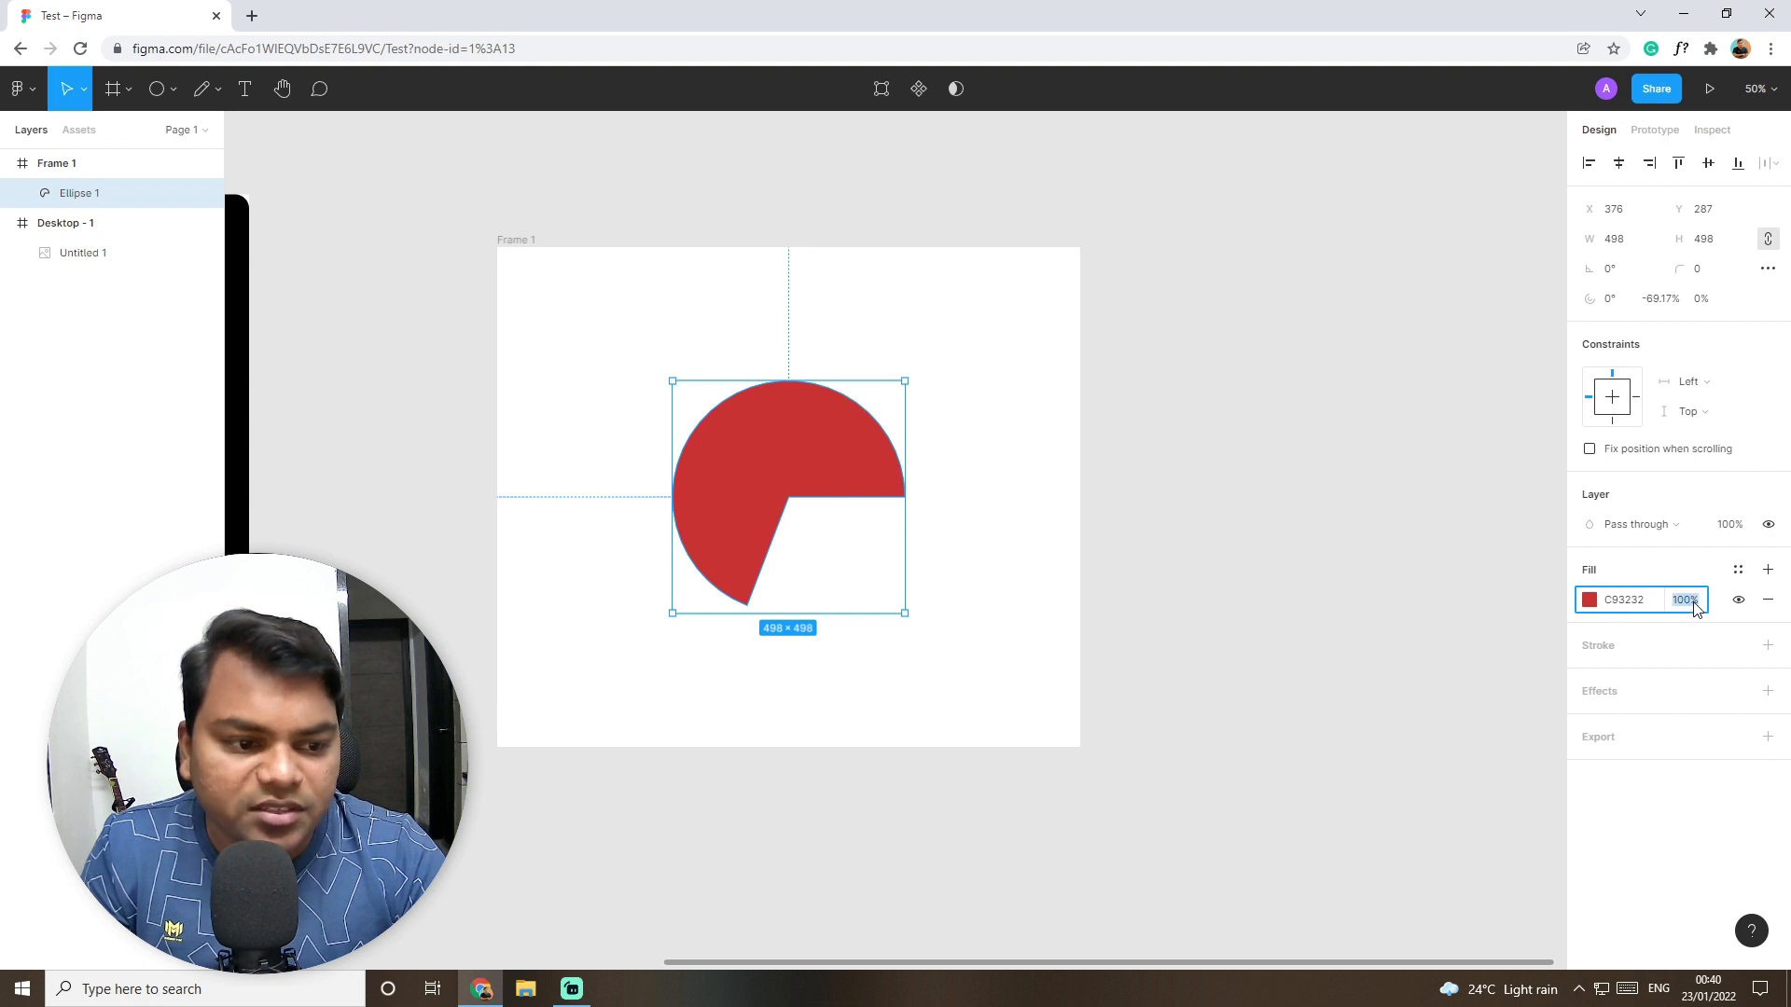
click(1768, 645)
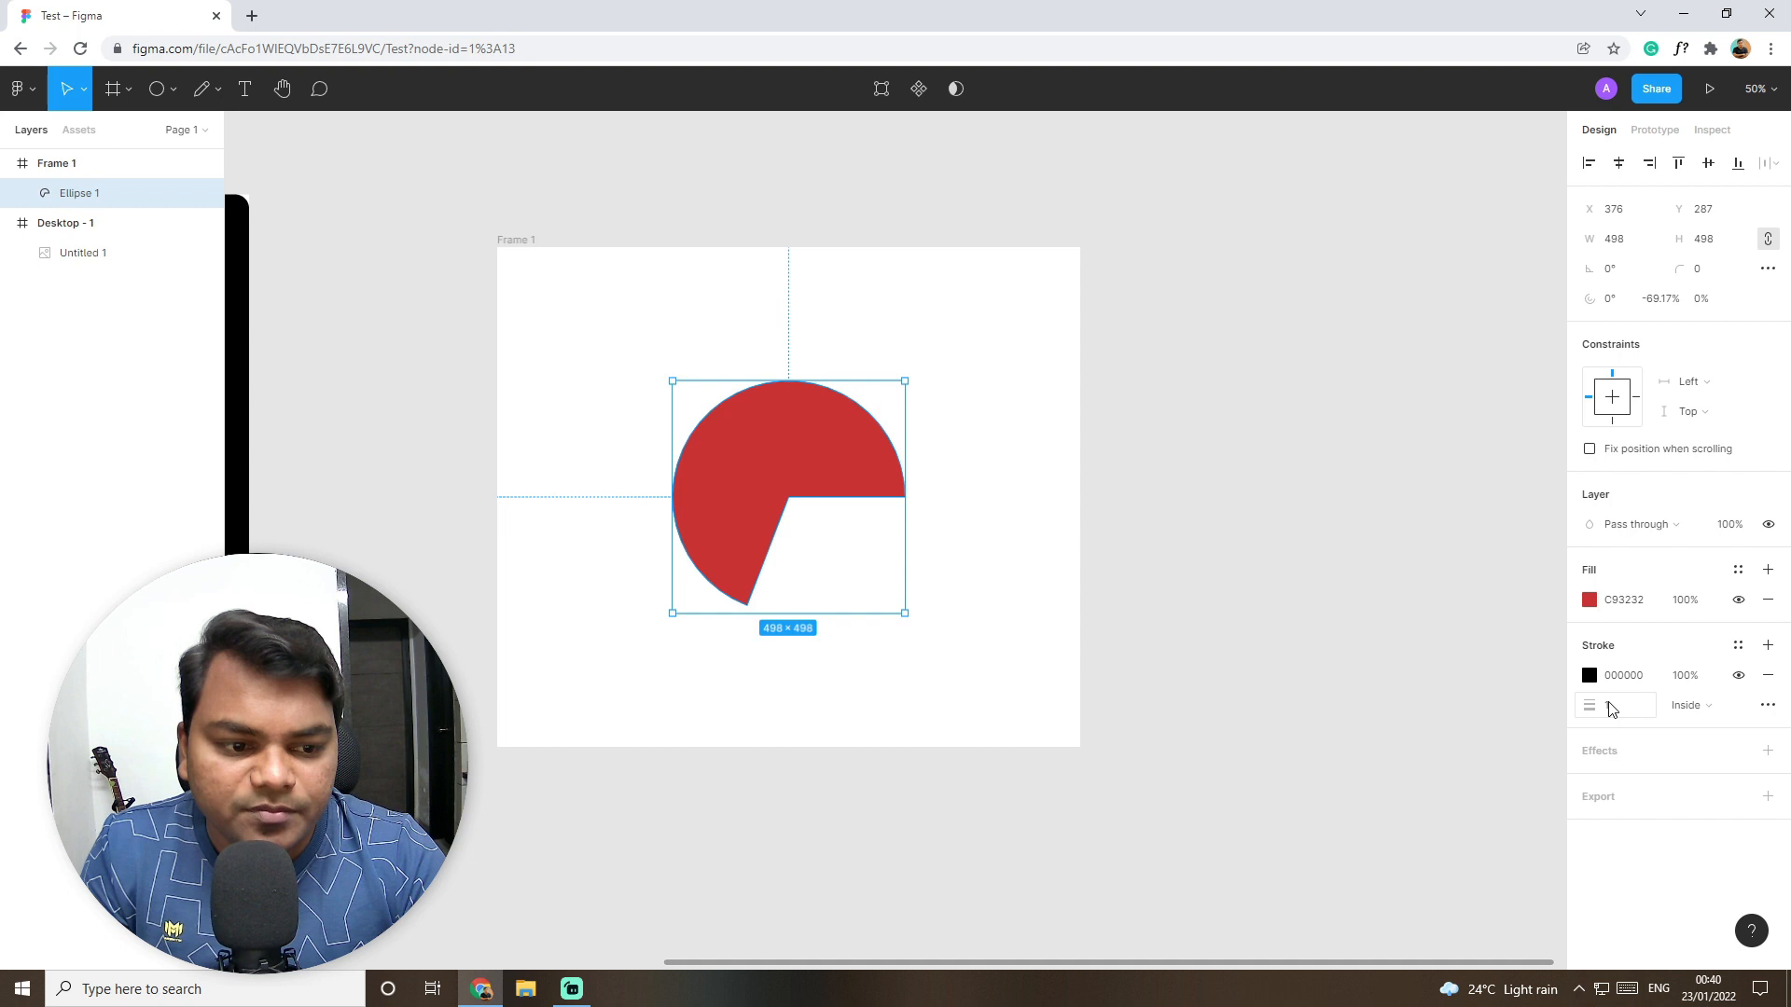
Step: Set the red arc's stroke width to 0 and add a drop shadow effect to it
mouse_move(1595, 704)
mouse_down()
mouse_move(1449, 714)
mouse_move(1659, 713)
mouse_move(1463, 705)
mouse_up()
click(1768, 751)
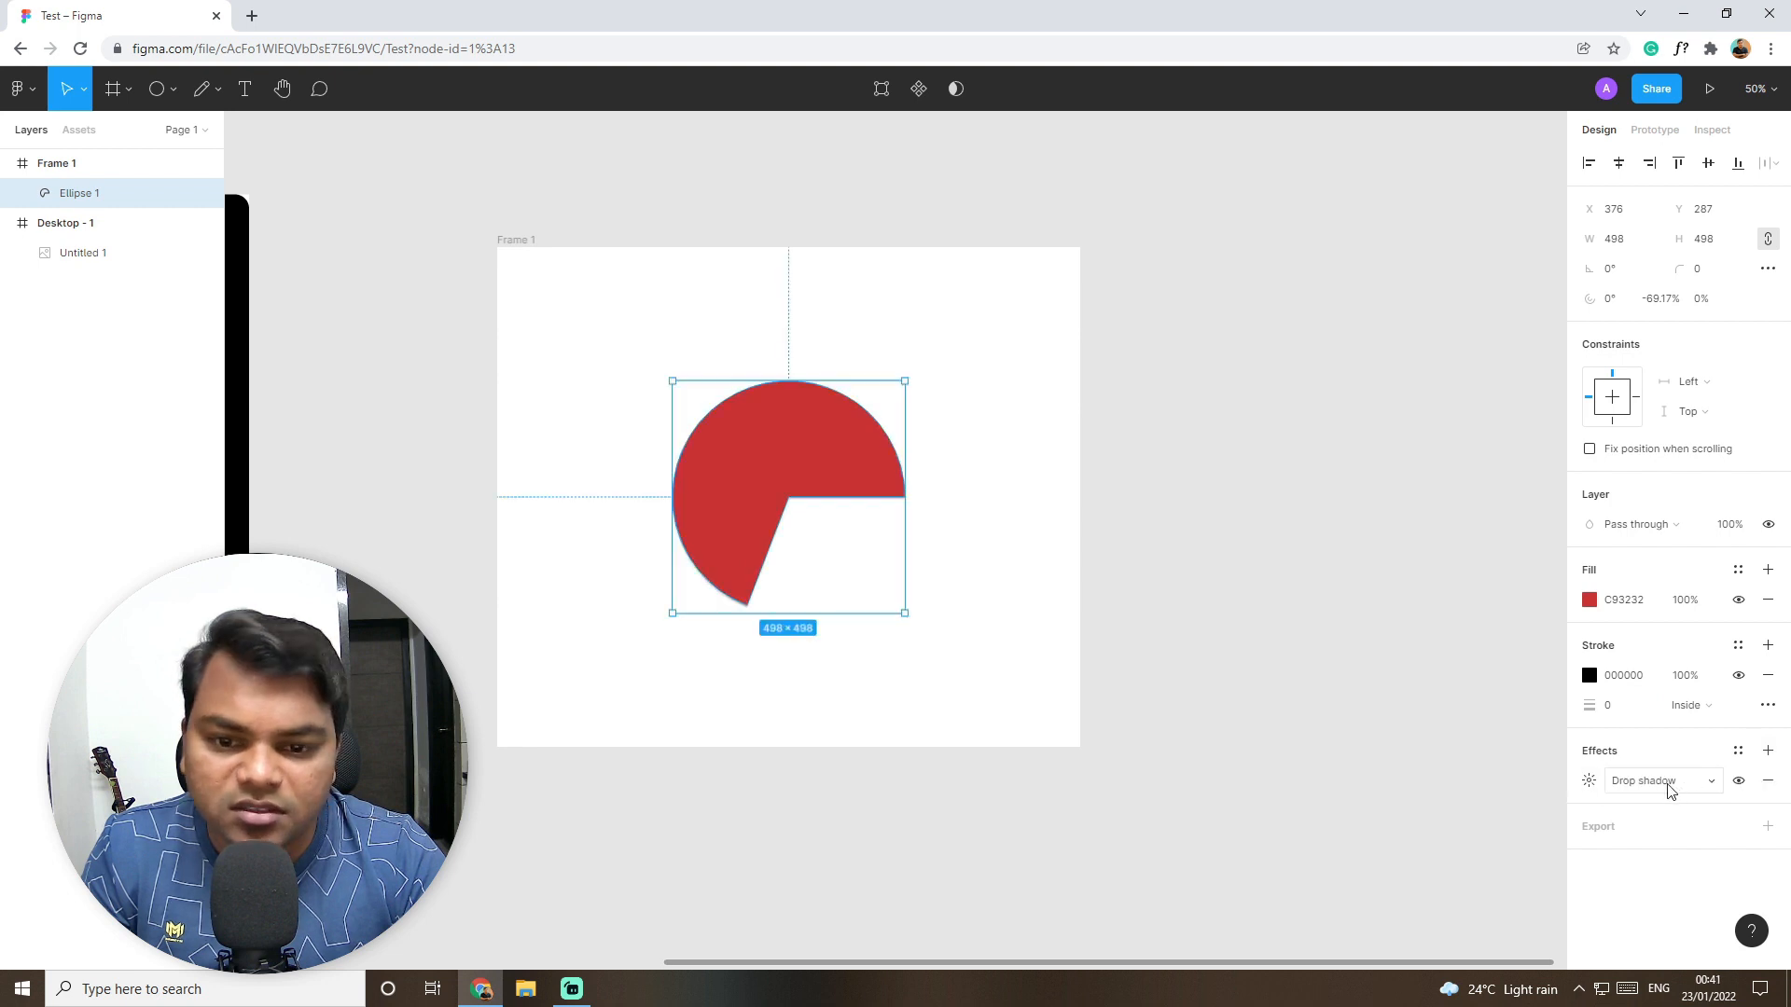
click(1589, 780)
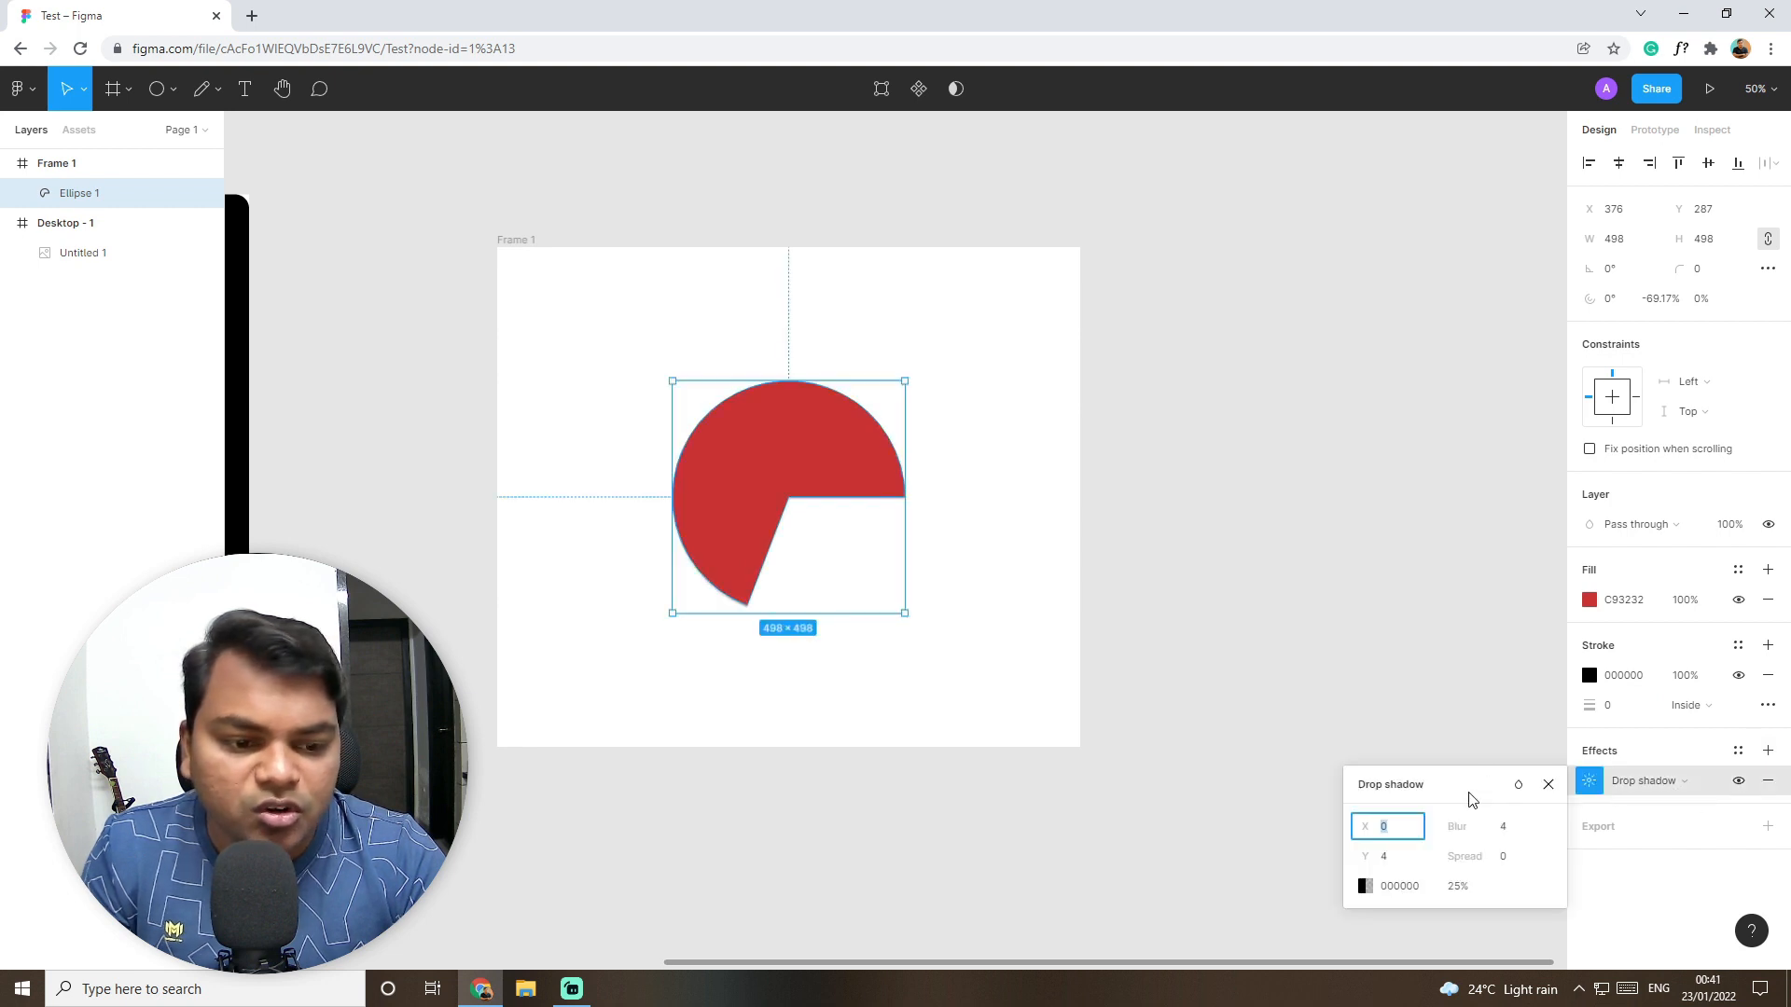
Step: Set the arc's drop shadow to X 18, Y 24, blur 30 and spread 20
click(1506, 857)
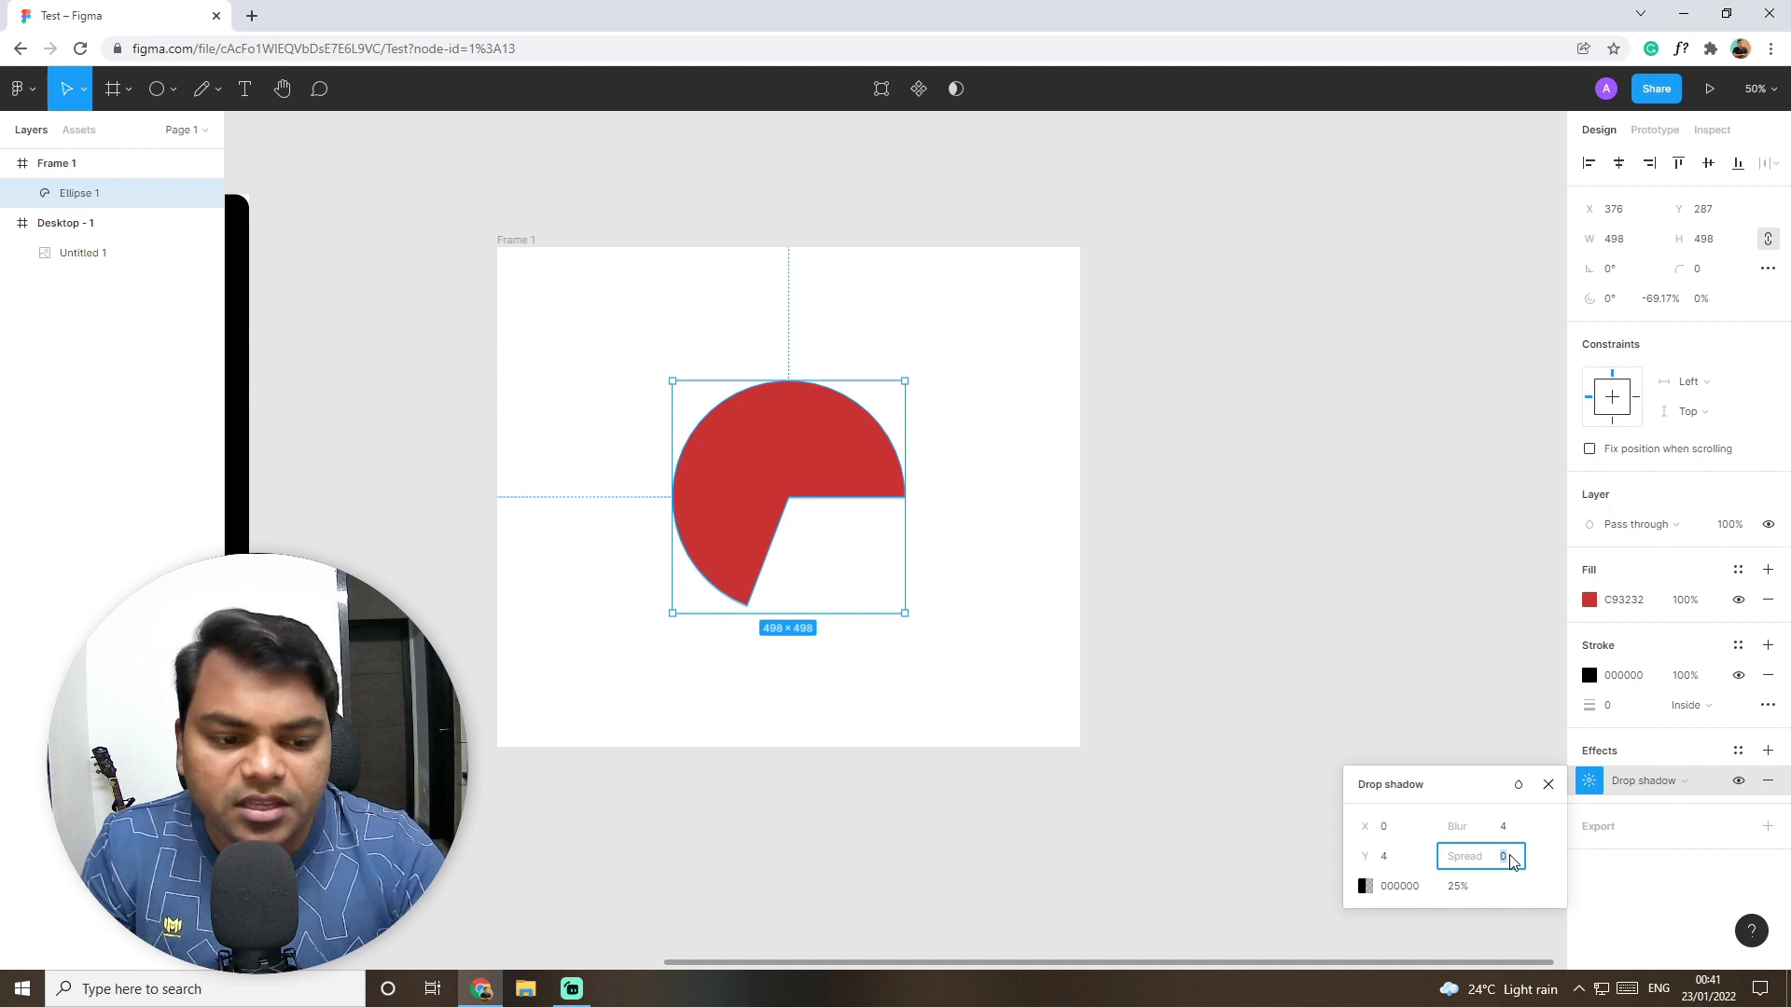
text(8)
key(Return)
text(24)
key(Return)
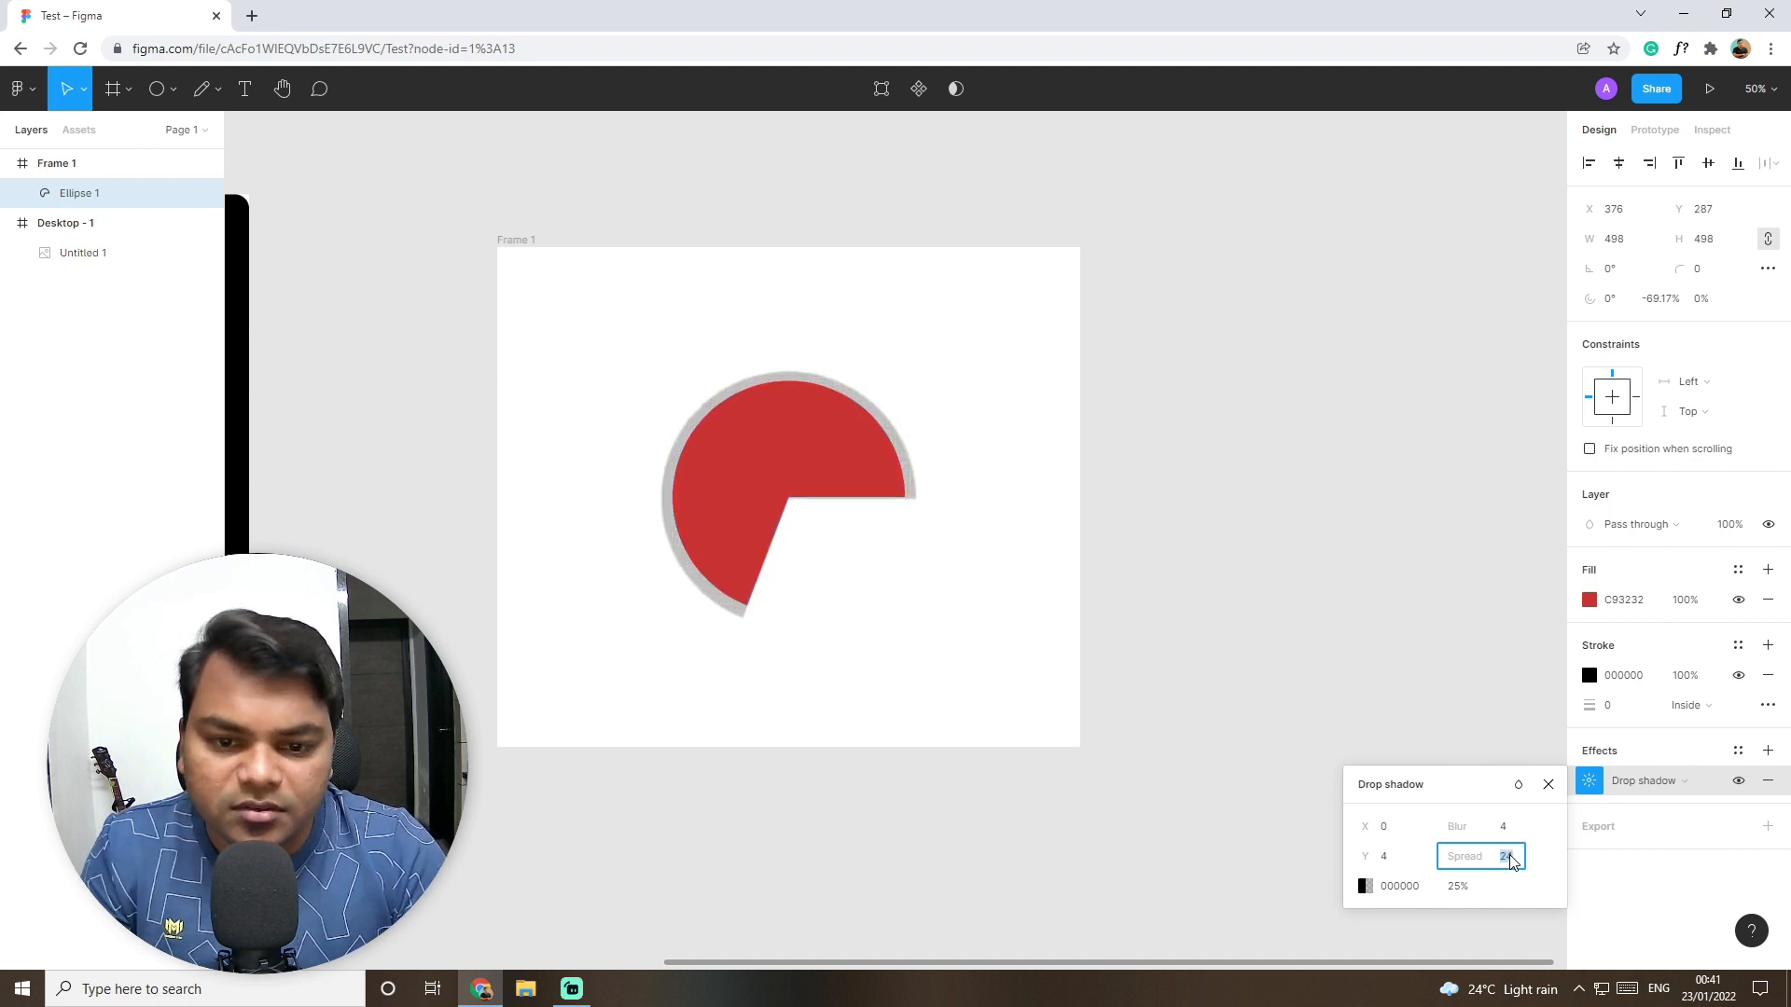
click(1513, 837)
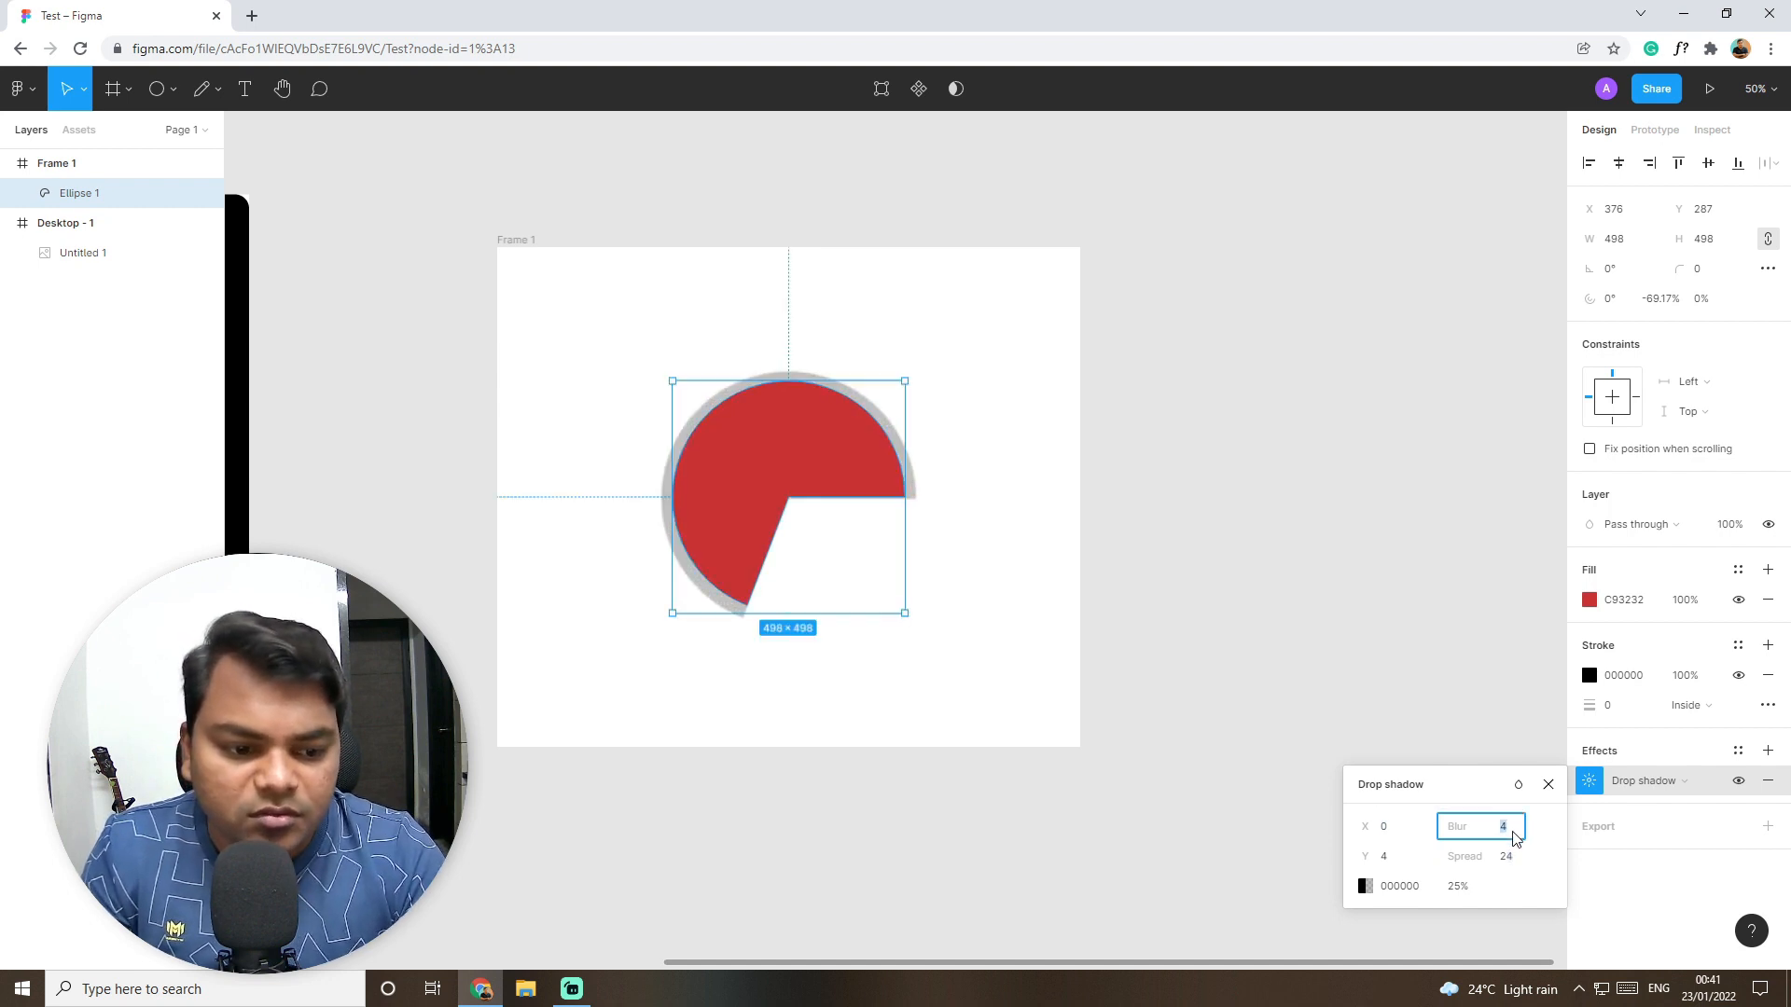
text(9)
key(Return)
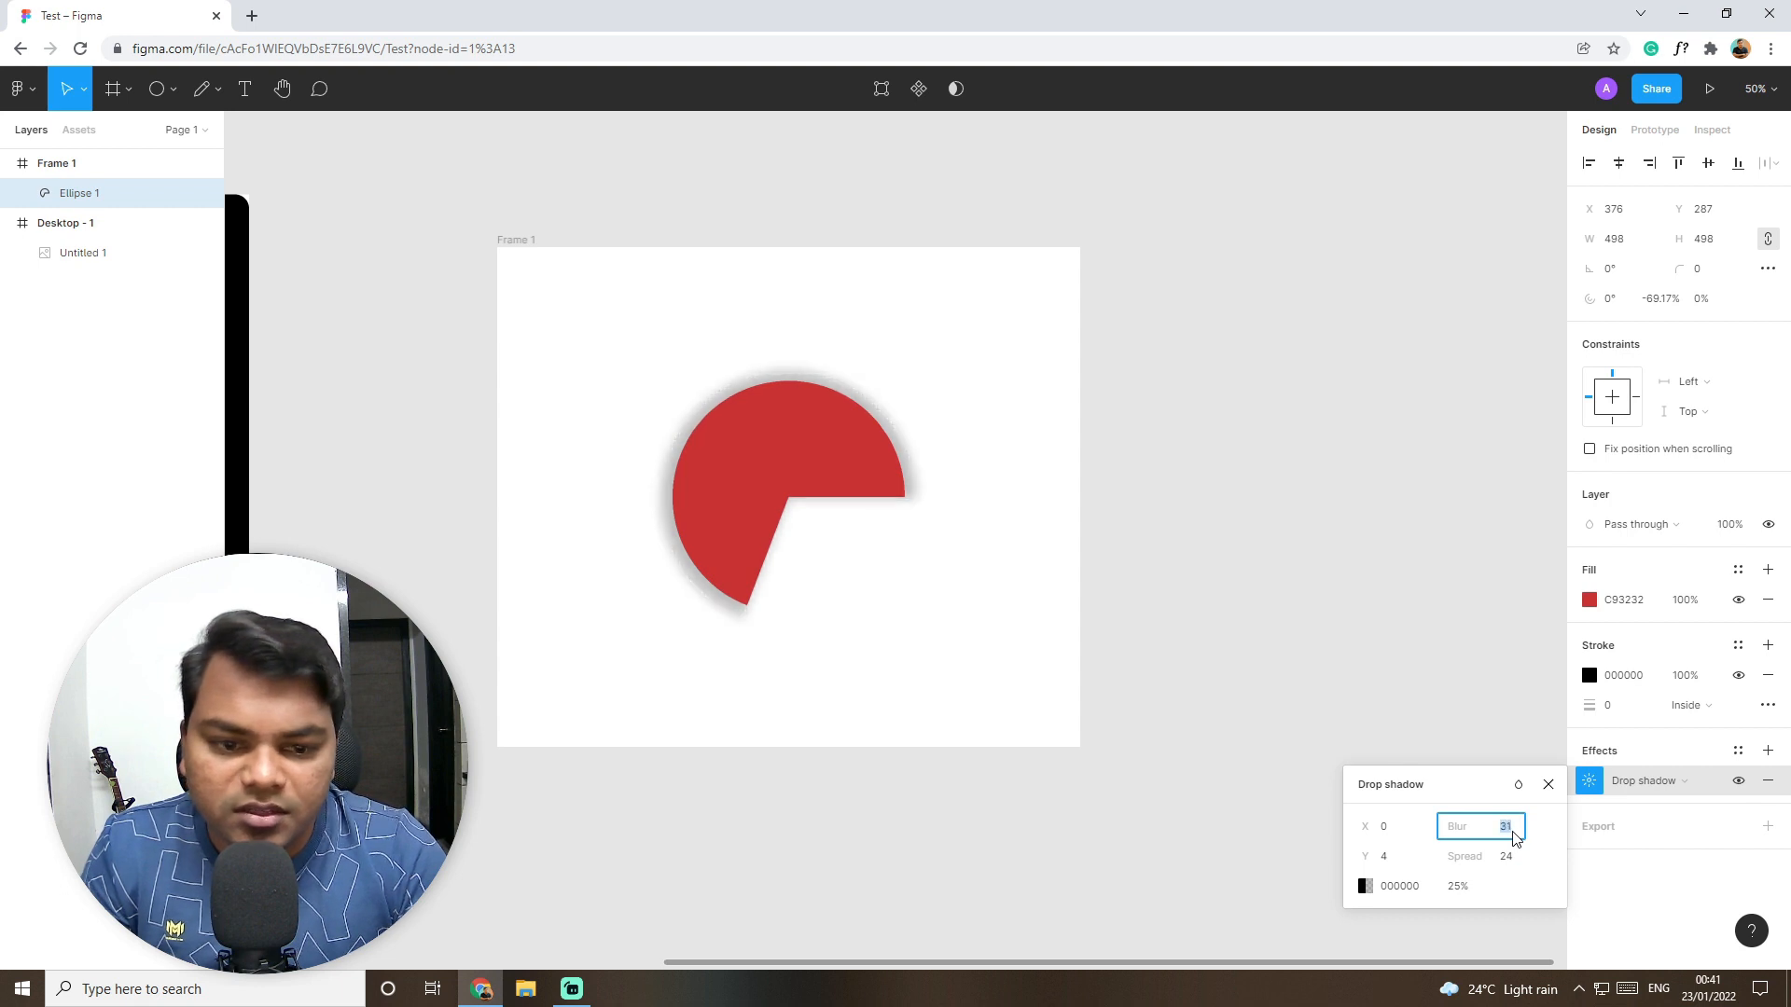
drag(1362, 827, 1393, 881)
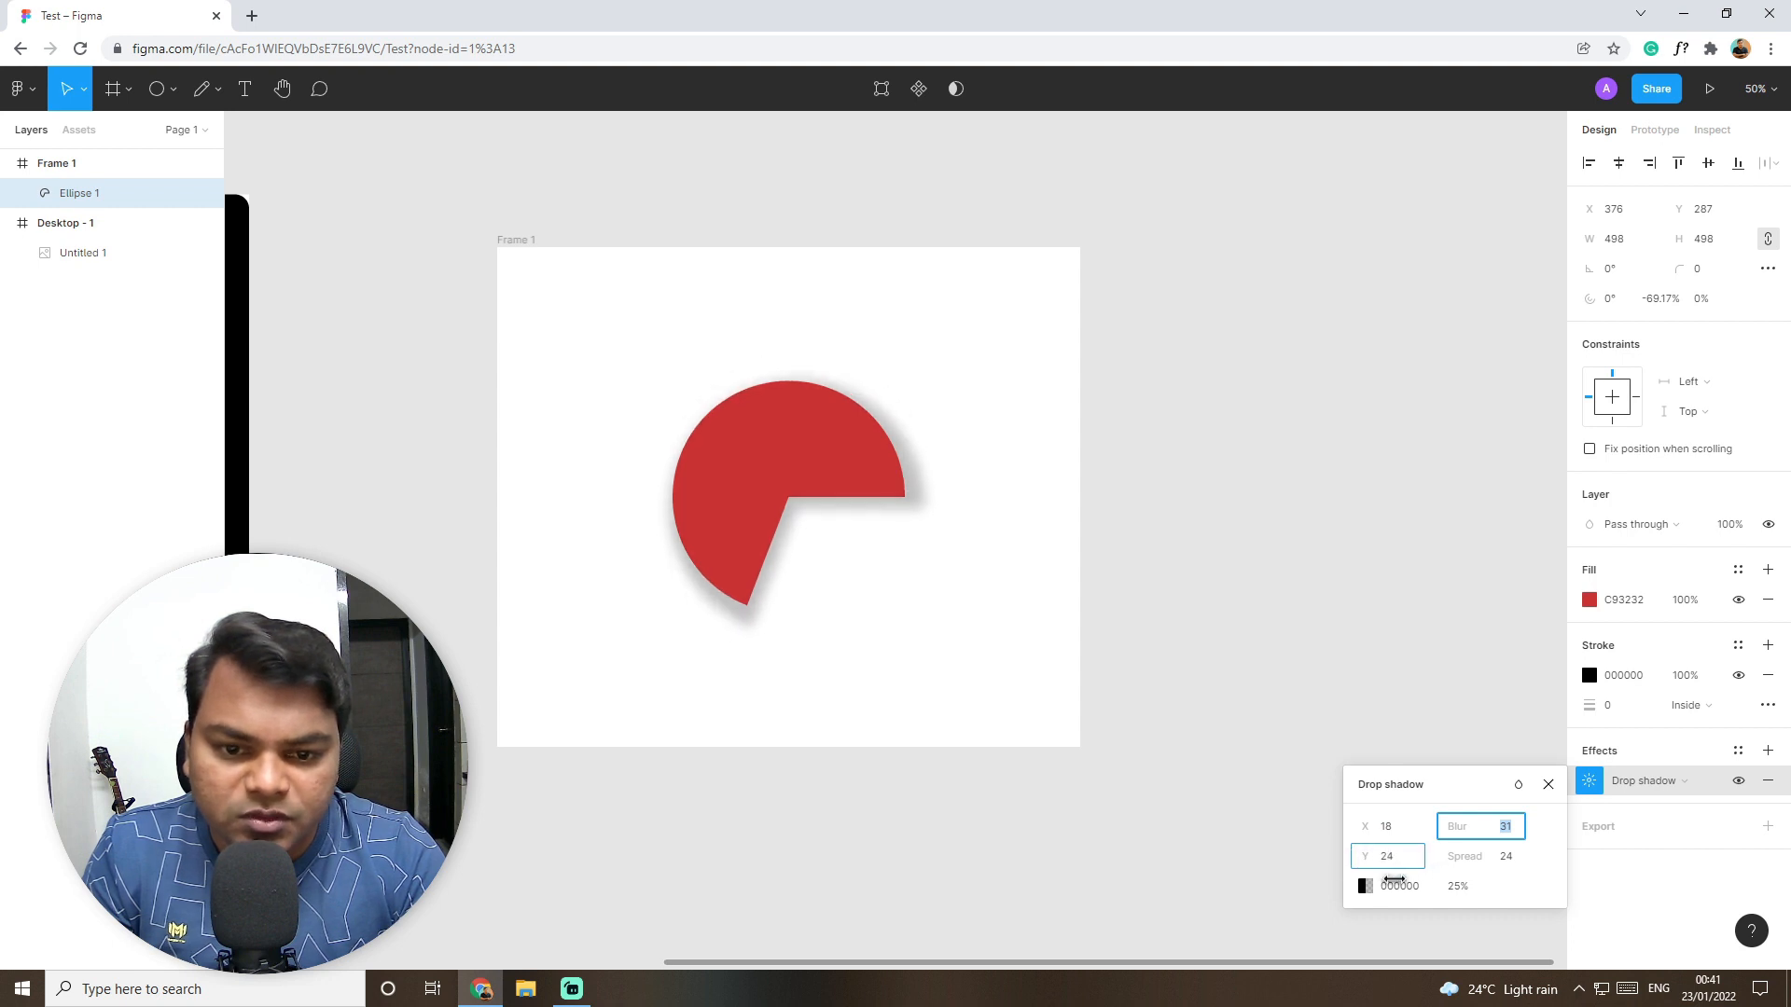
drag(1472, 827, 1462, 863)
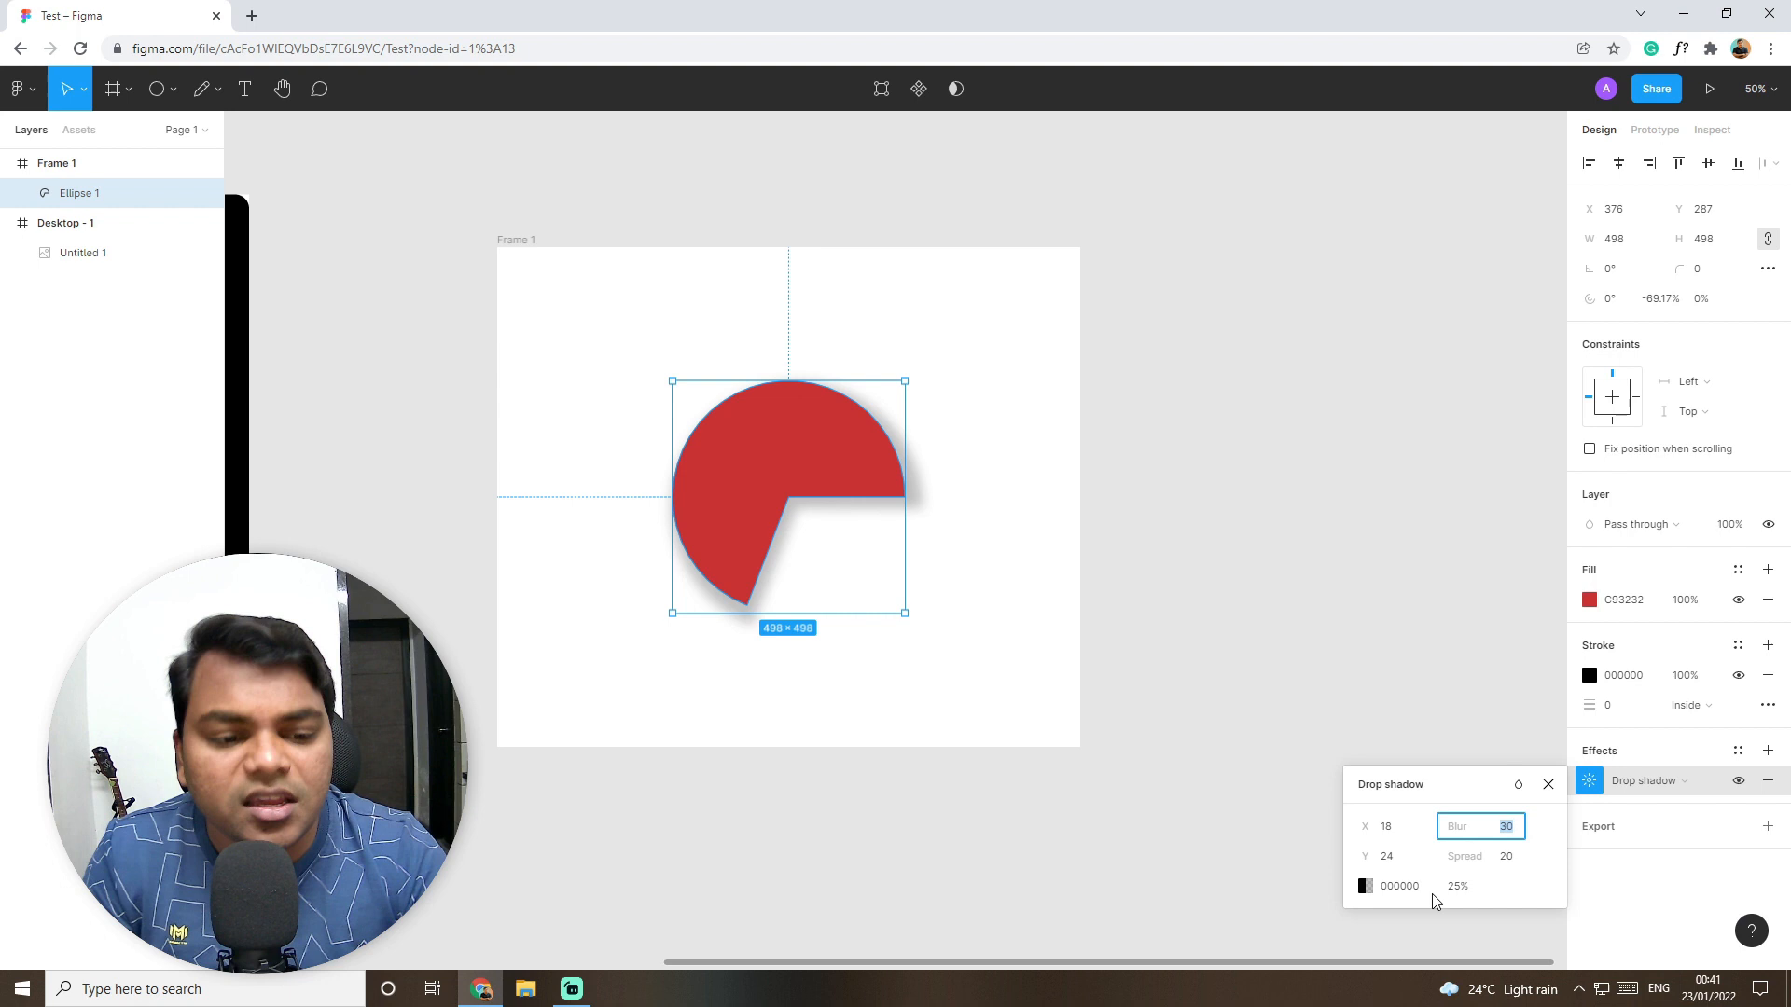
click(1448, 734)
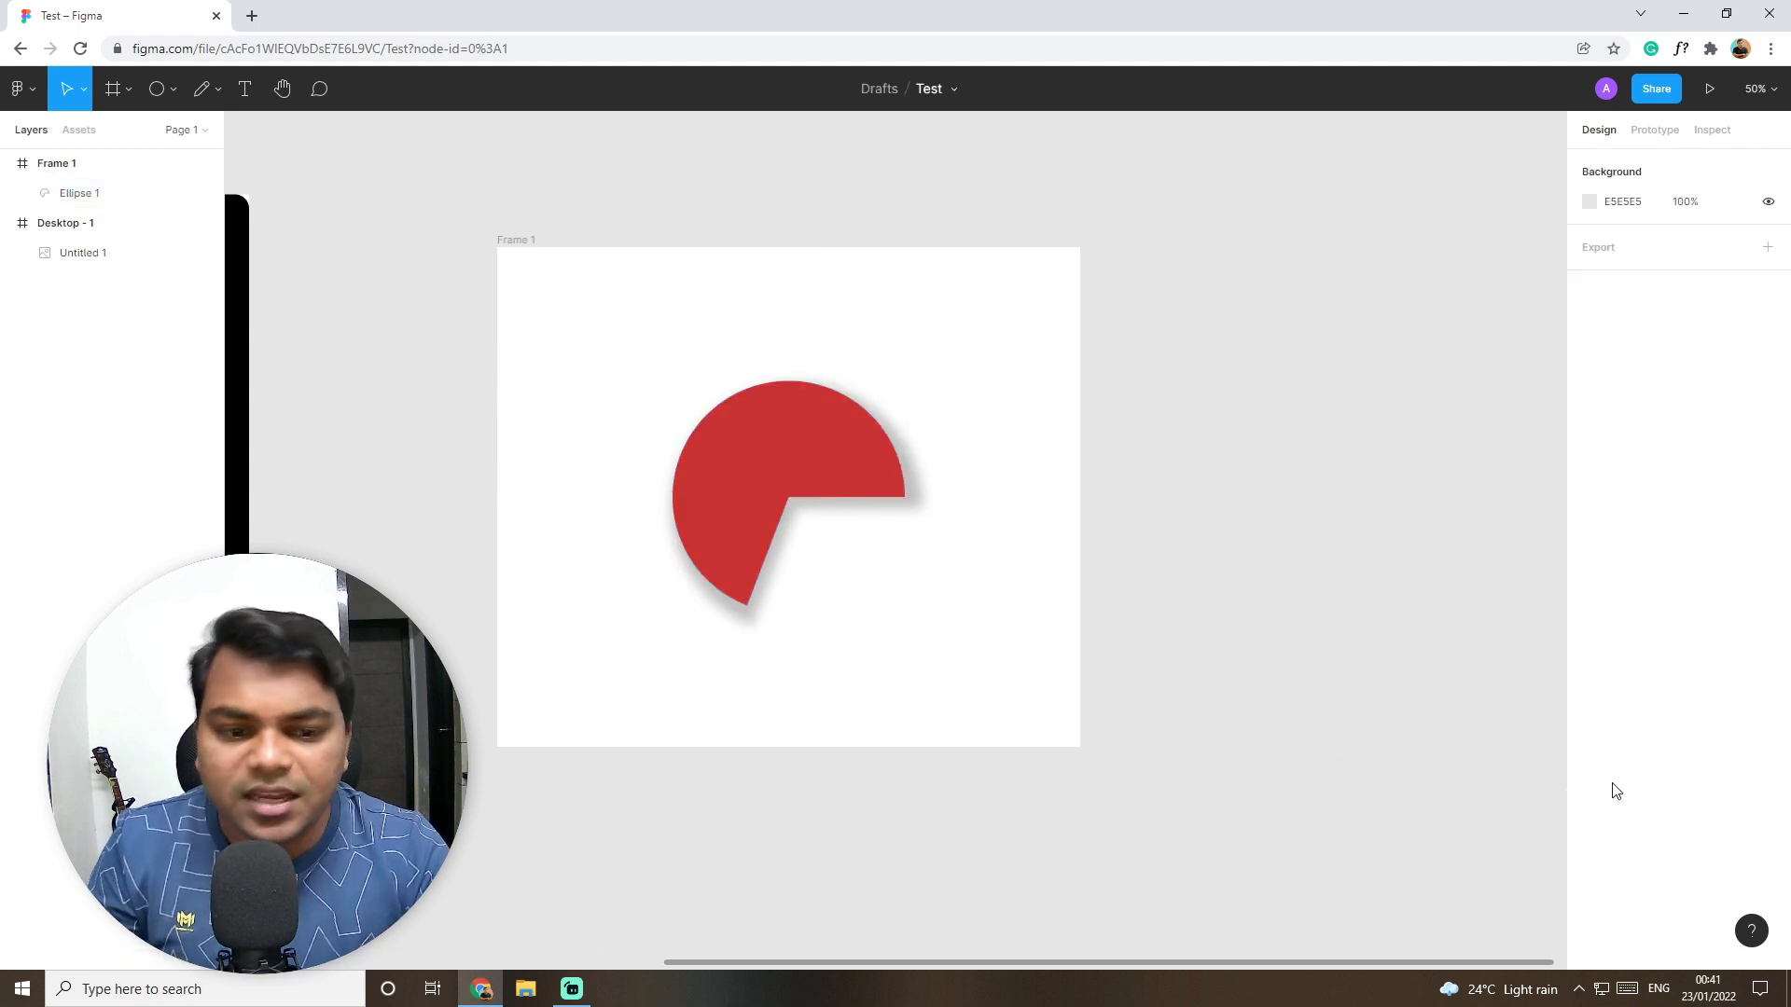
click(853, 513)
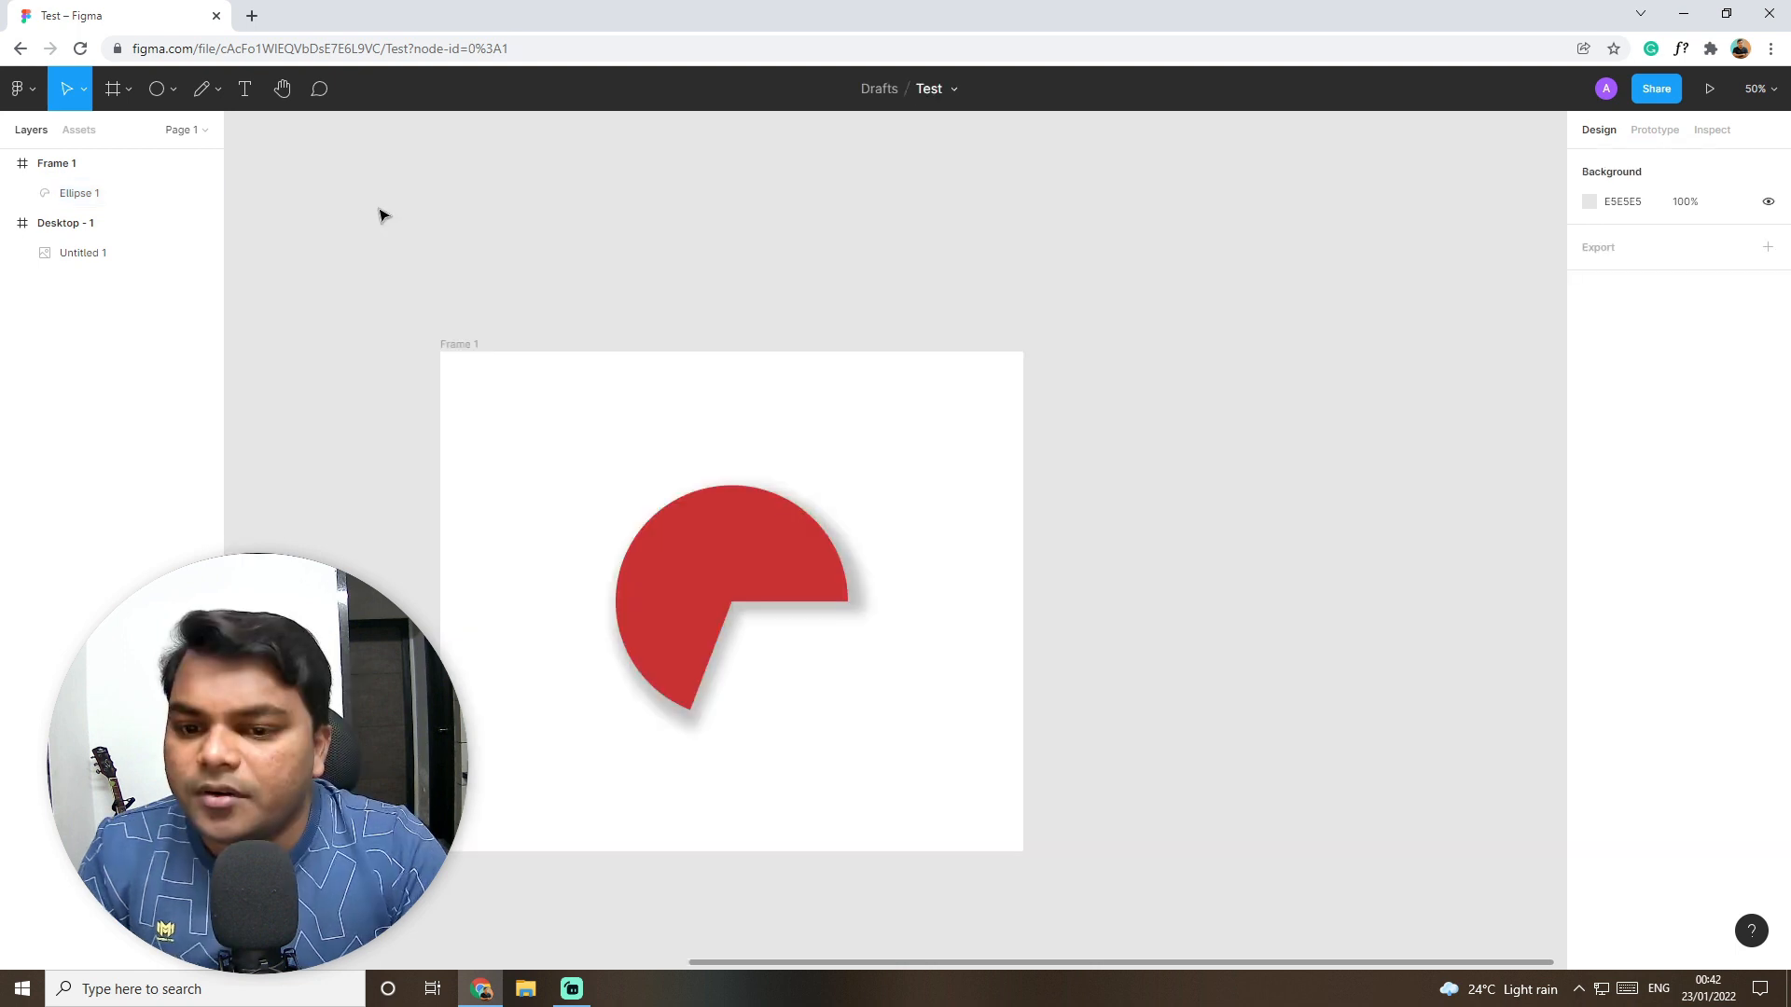
drag(347, 214, 635, 316)
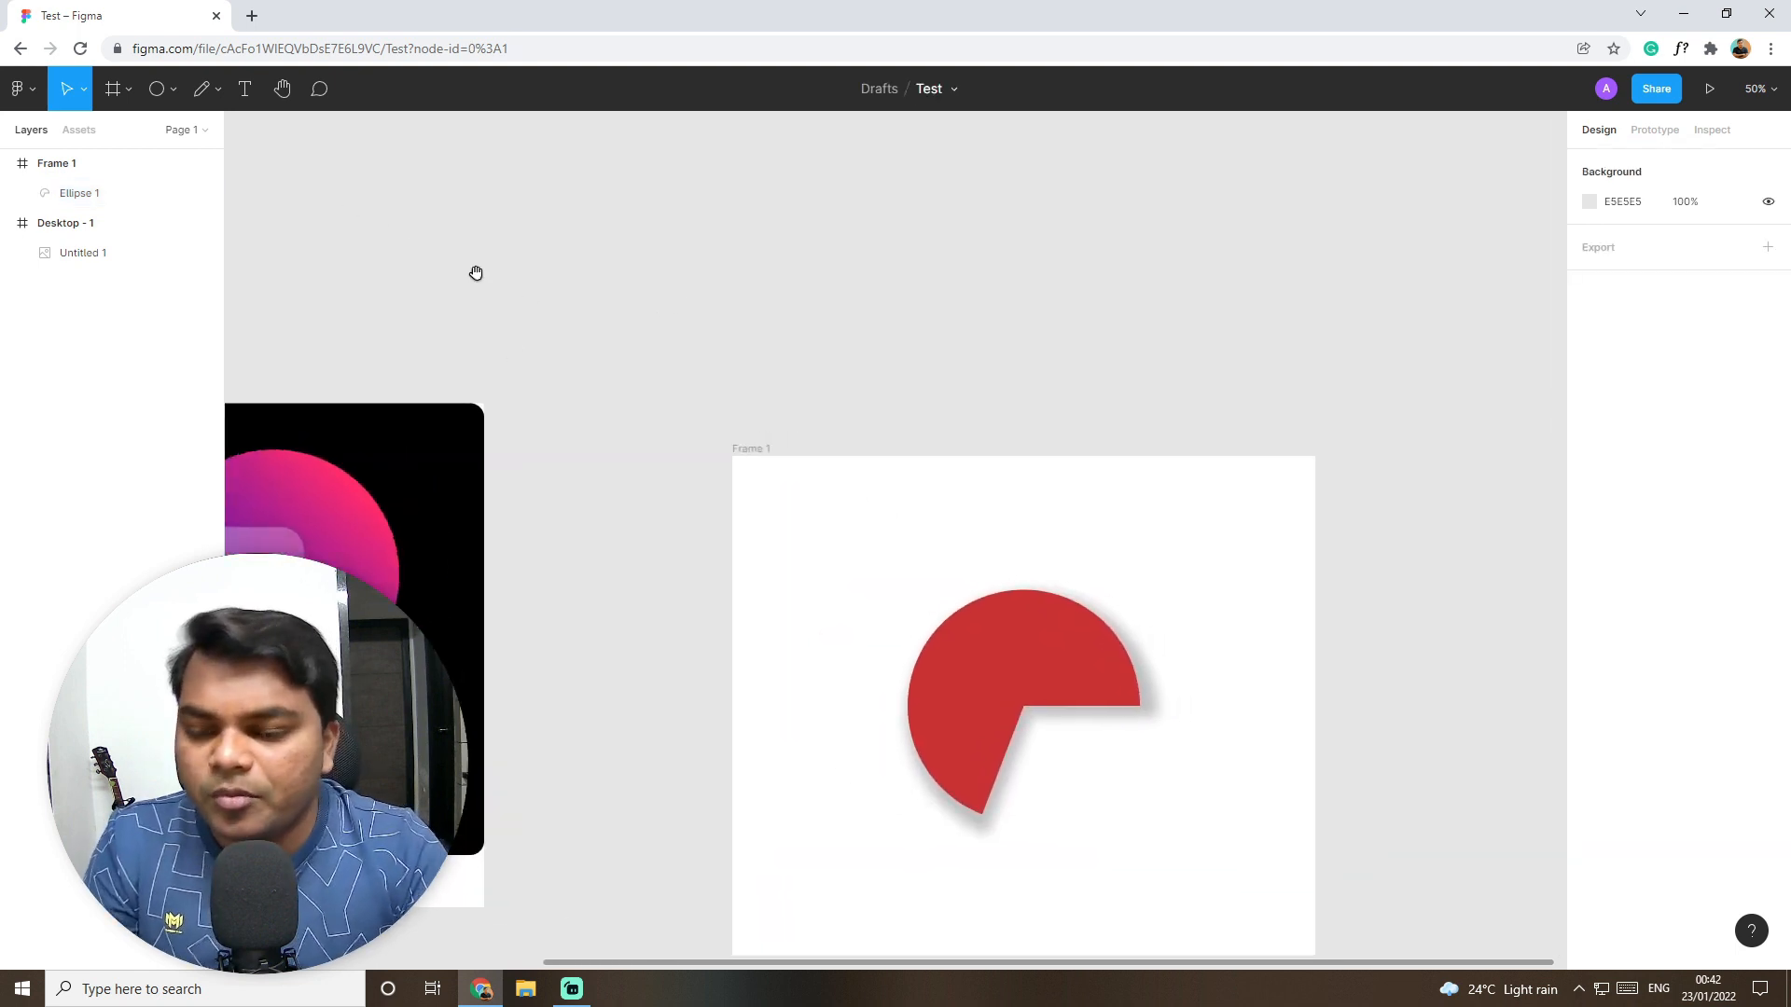
drag(476, 272, 932, 240)
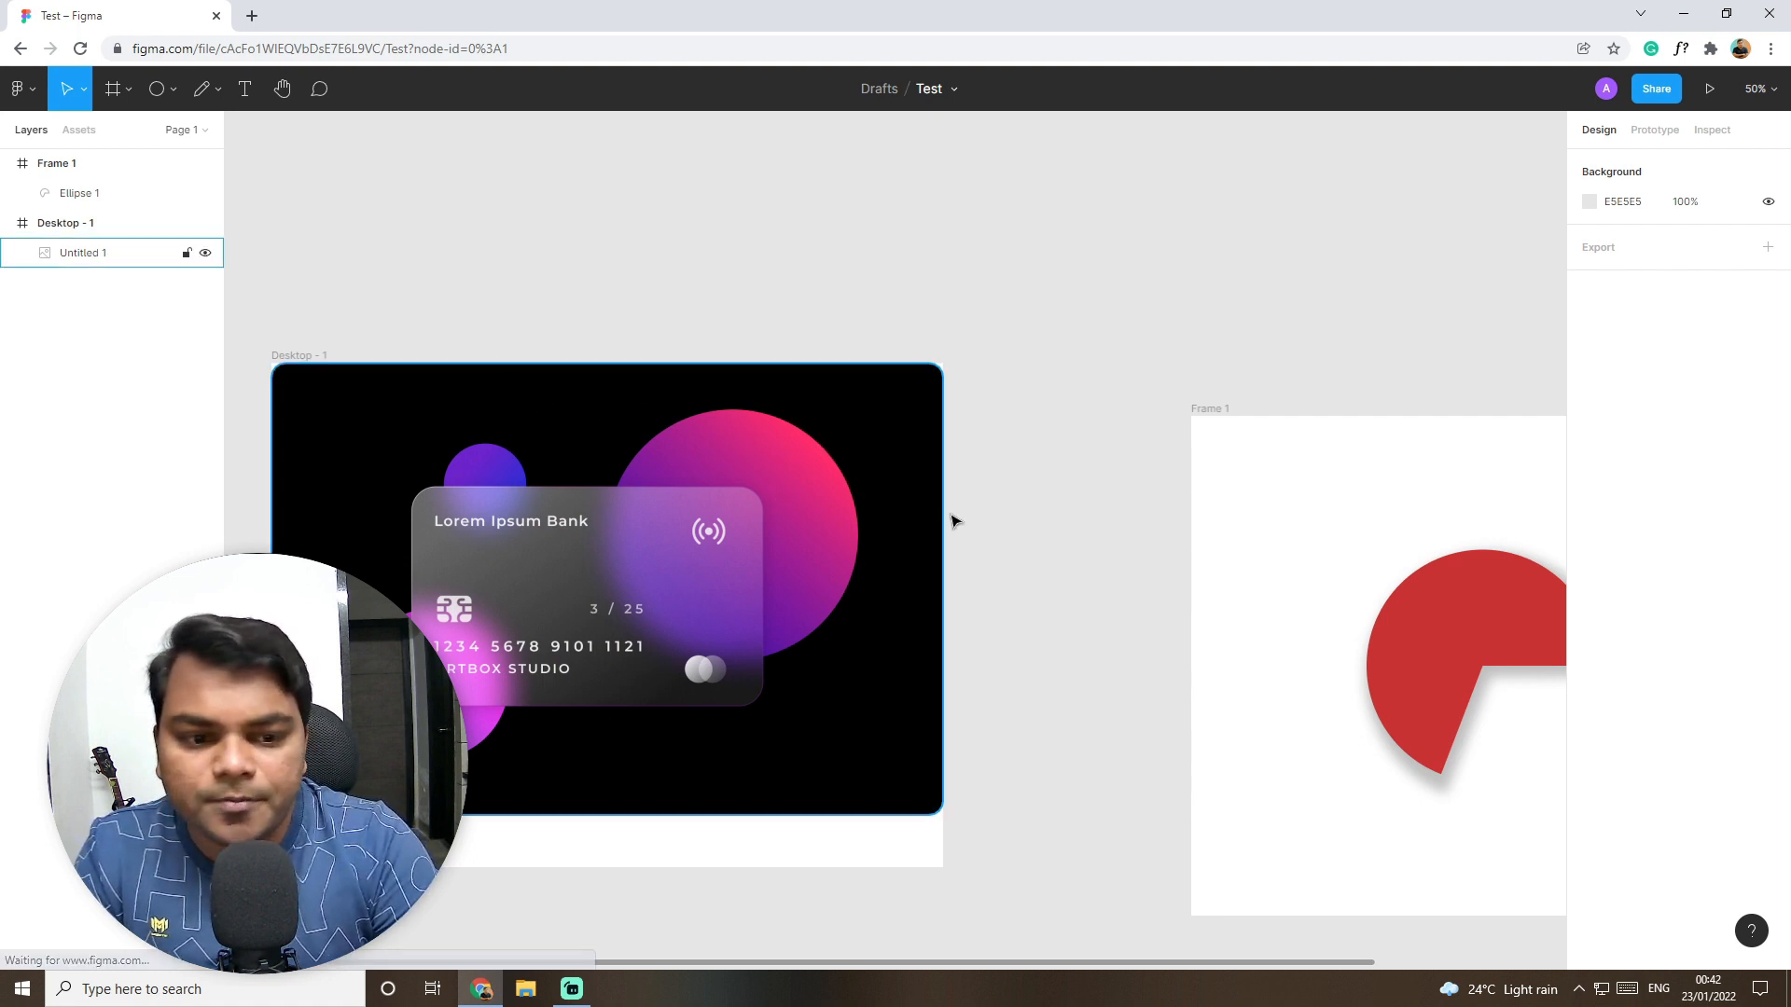
scroll(951, 516, right, 6)
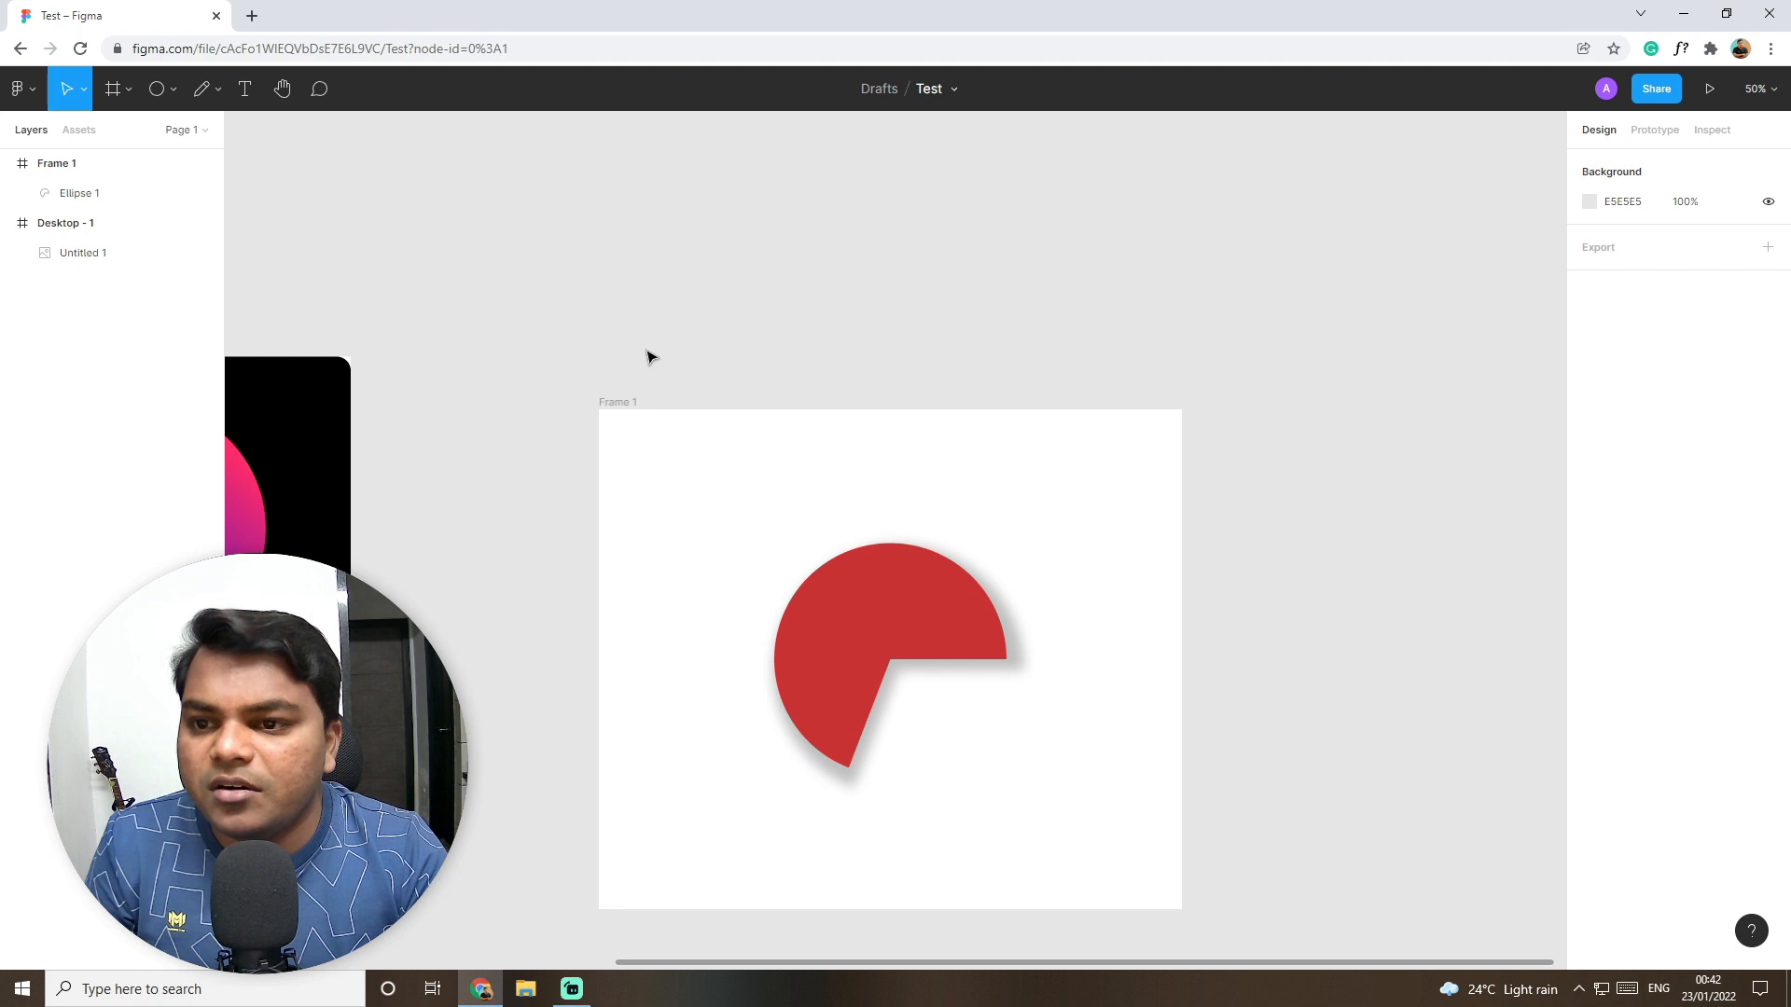
Step: Post a comment on the upper part of the red arc reading "Please make this circle yellow." and dismiss the comments notices
click(317, 90)
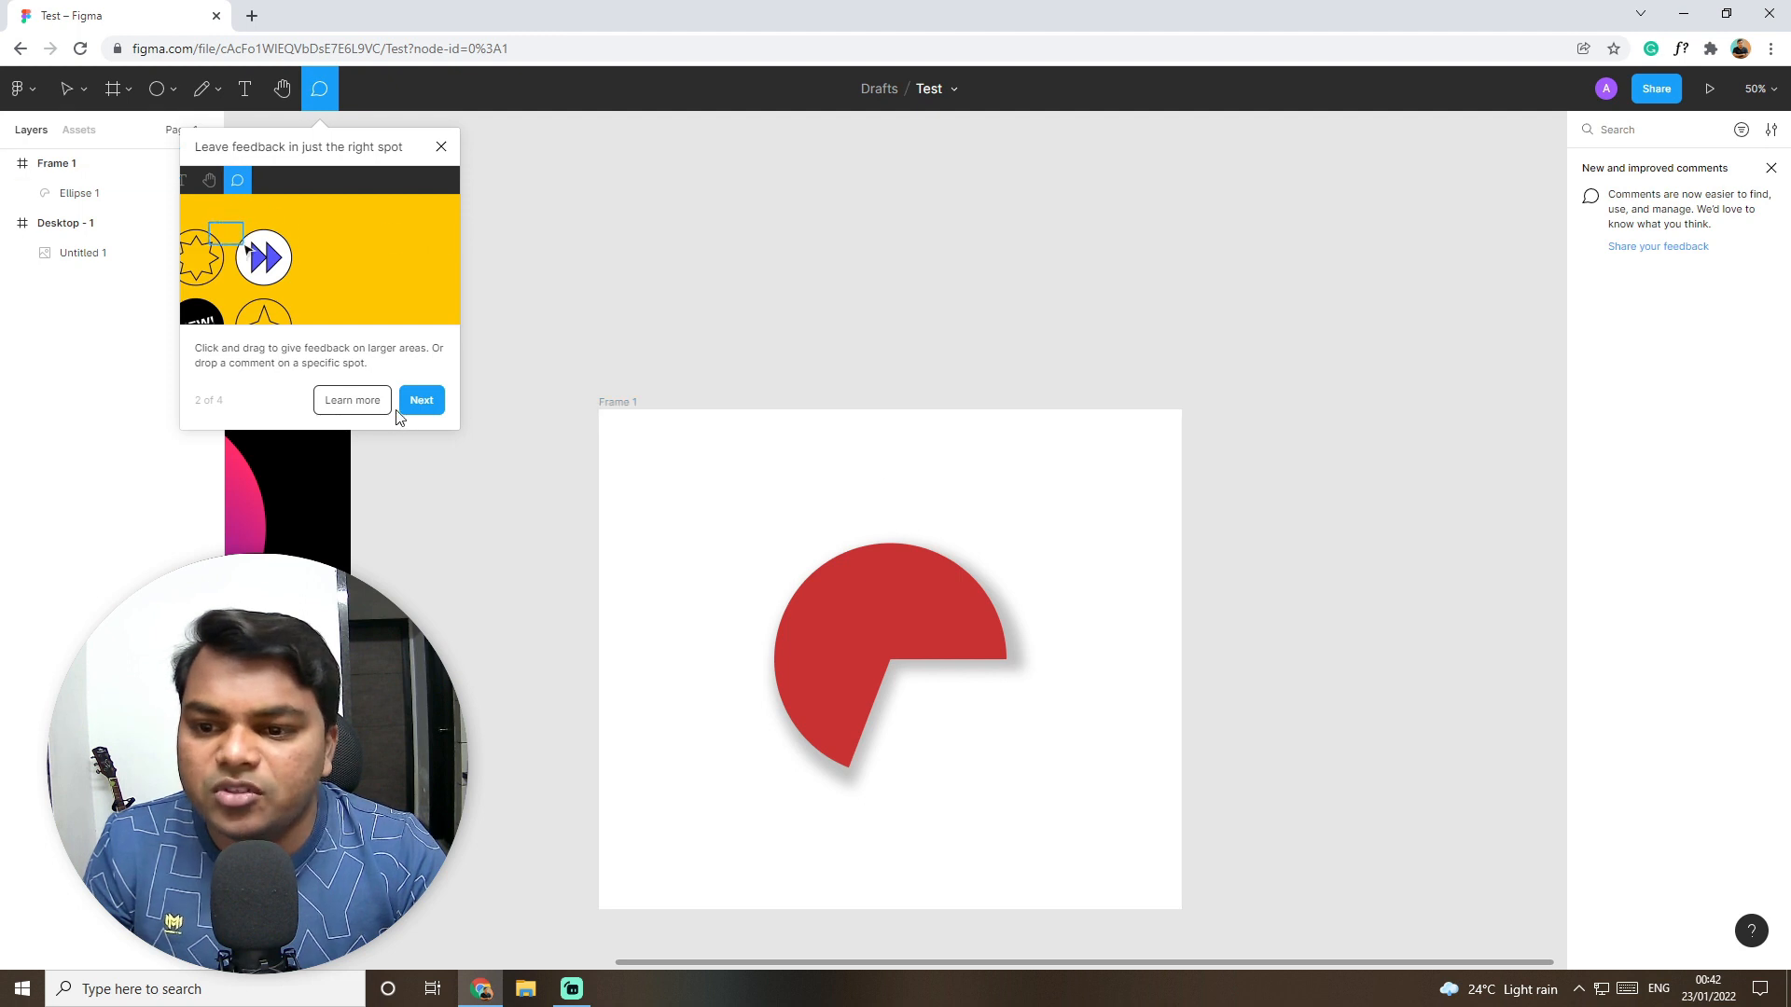
click(441, 147)
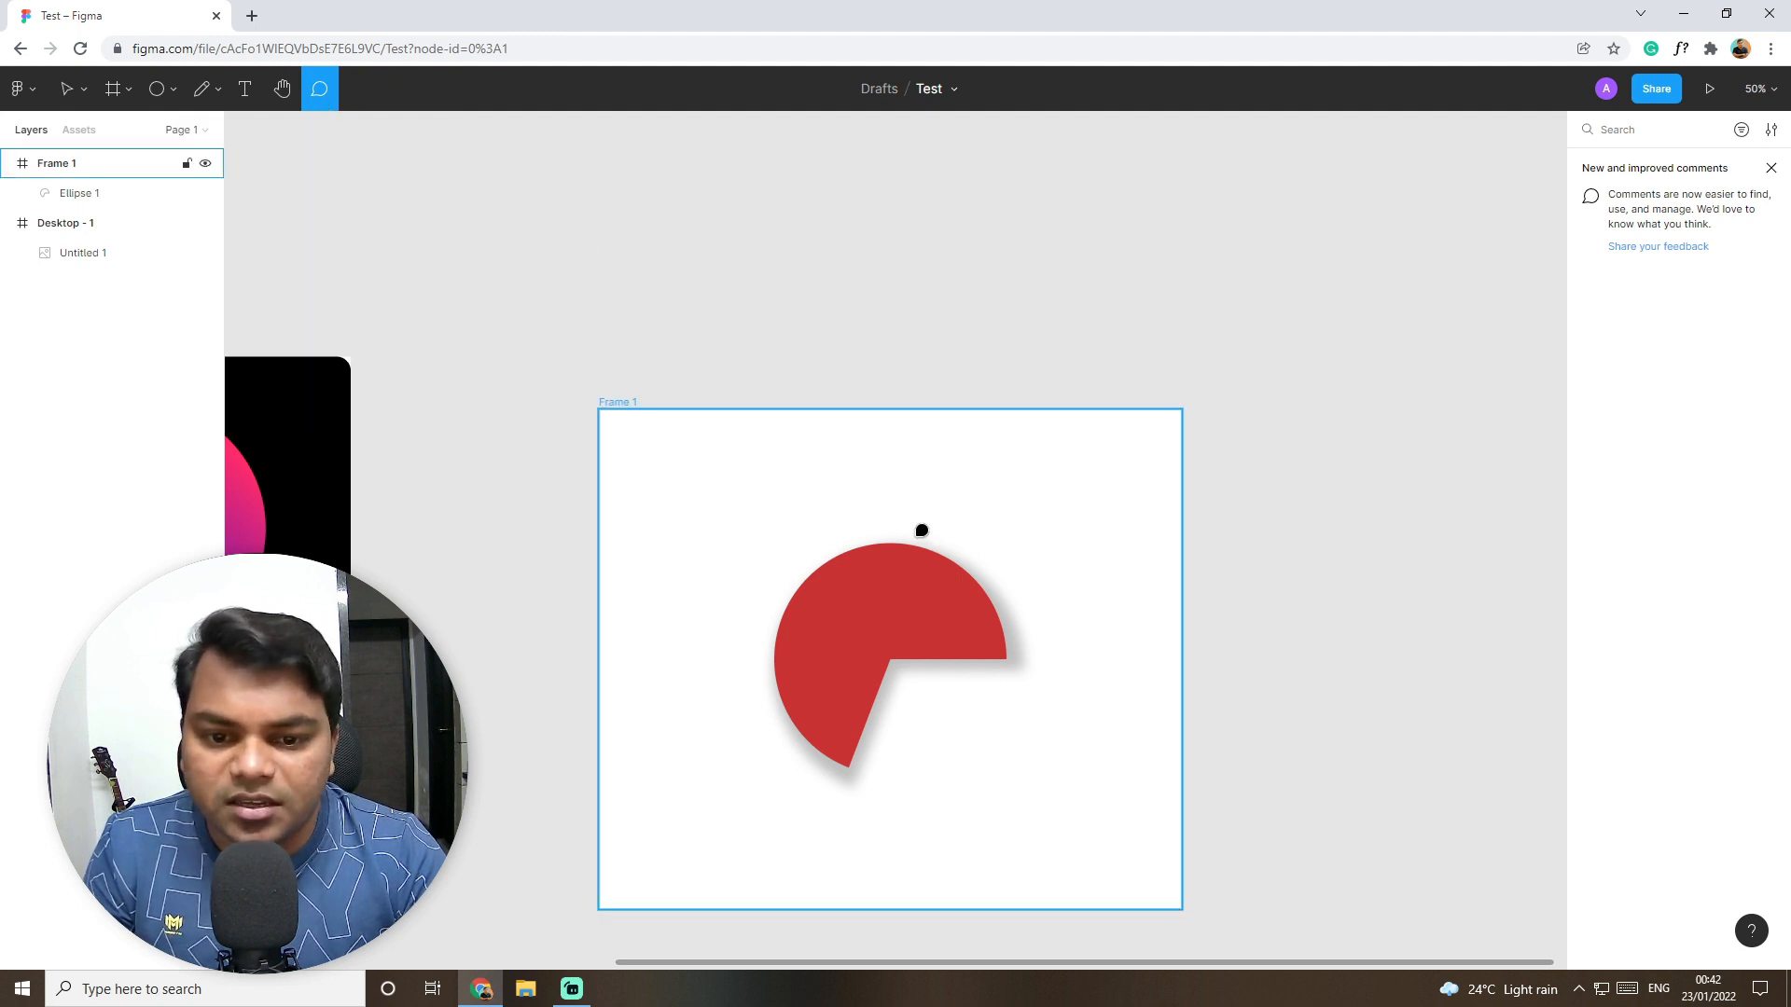
click(900, 575)
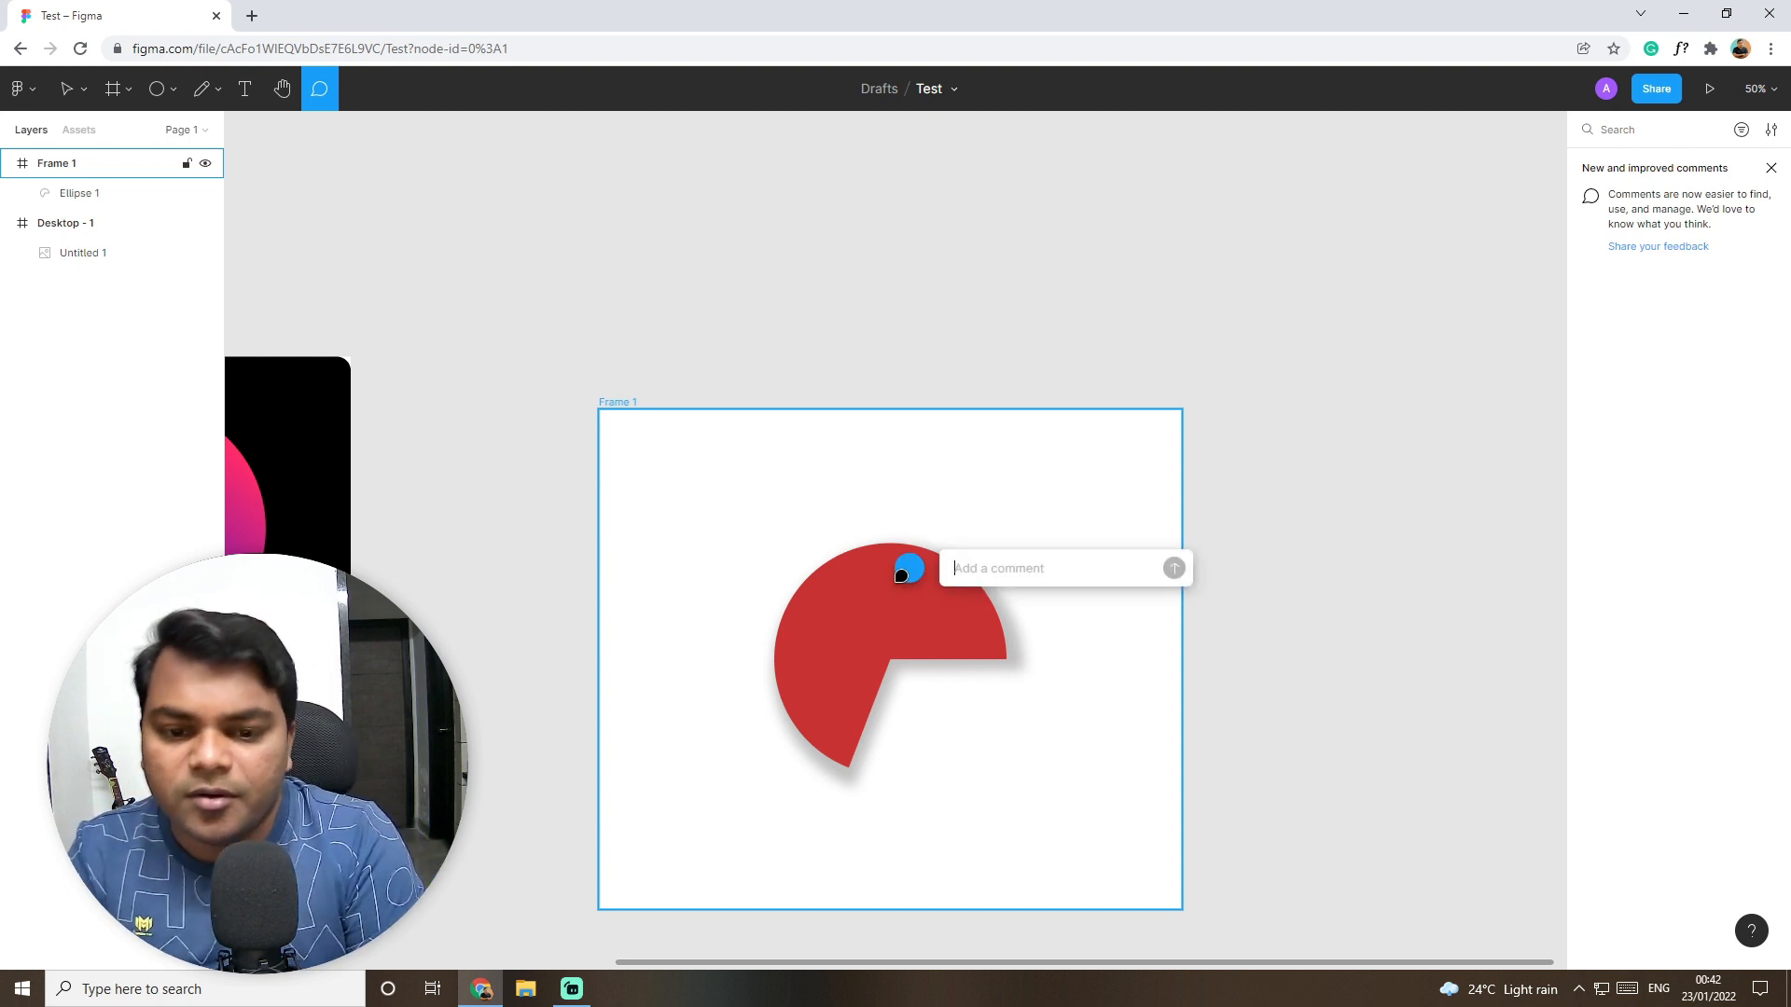
text(Please make this circle yellow.)
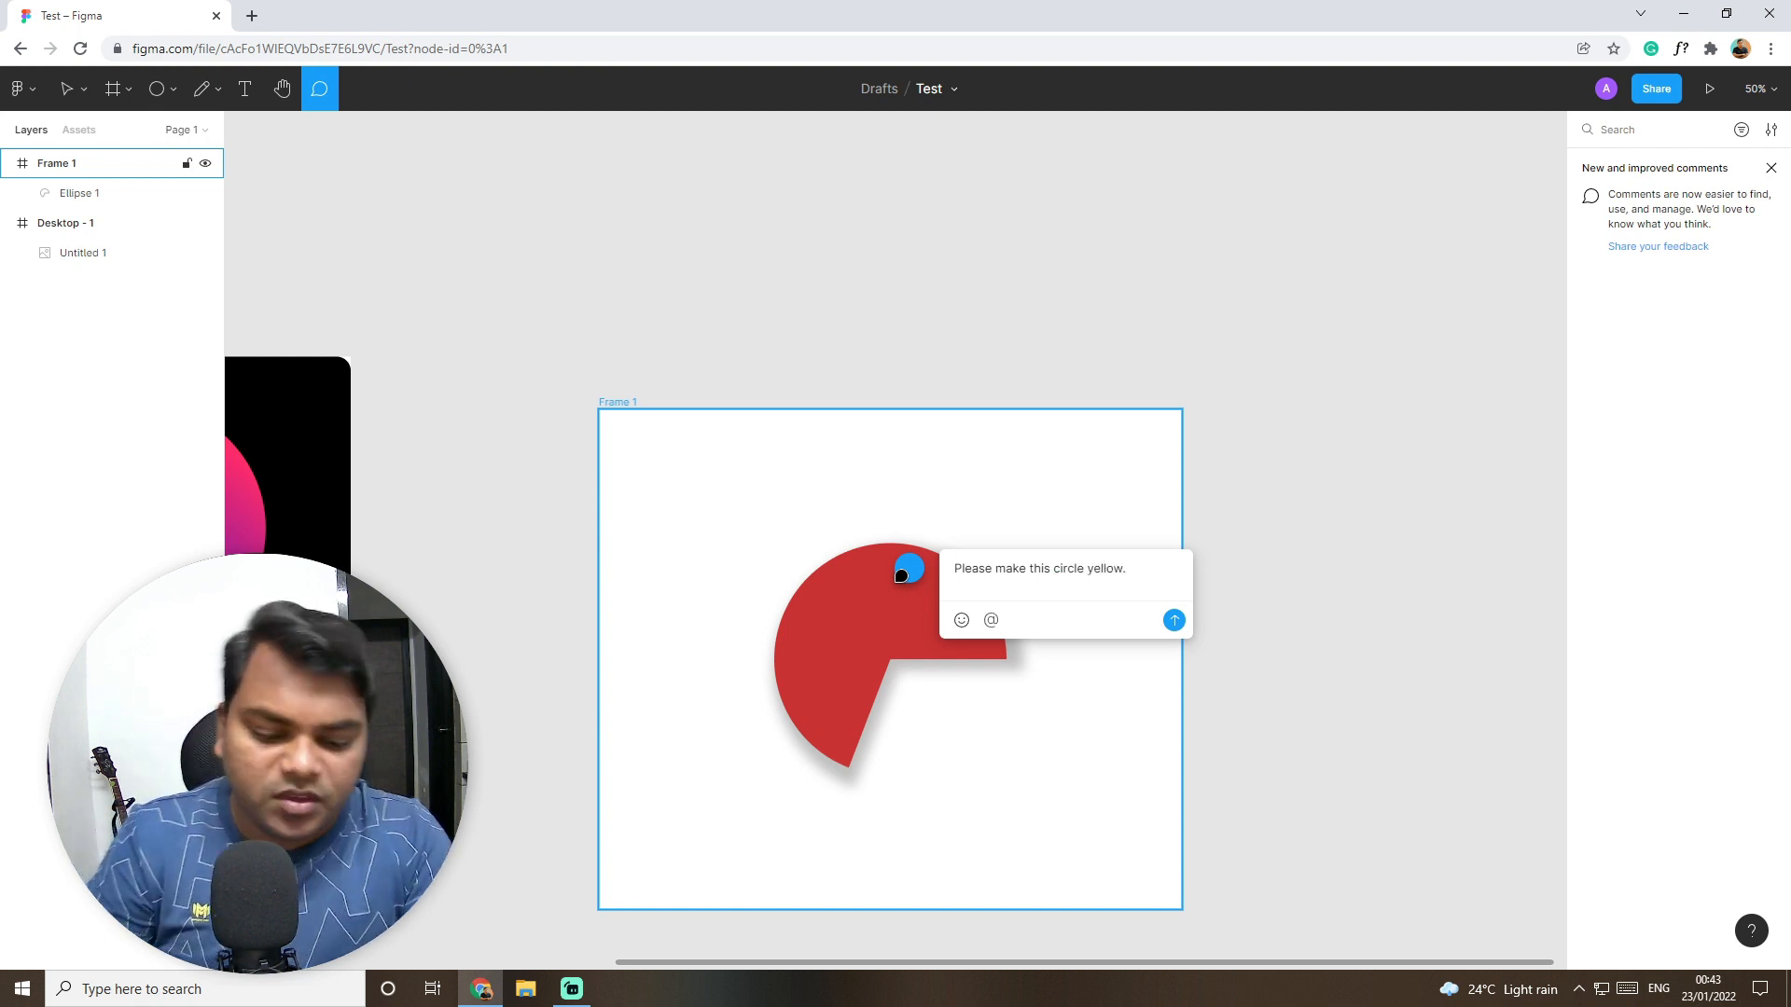
key(Return)
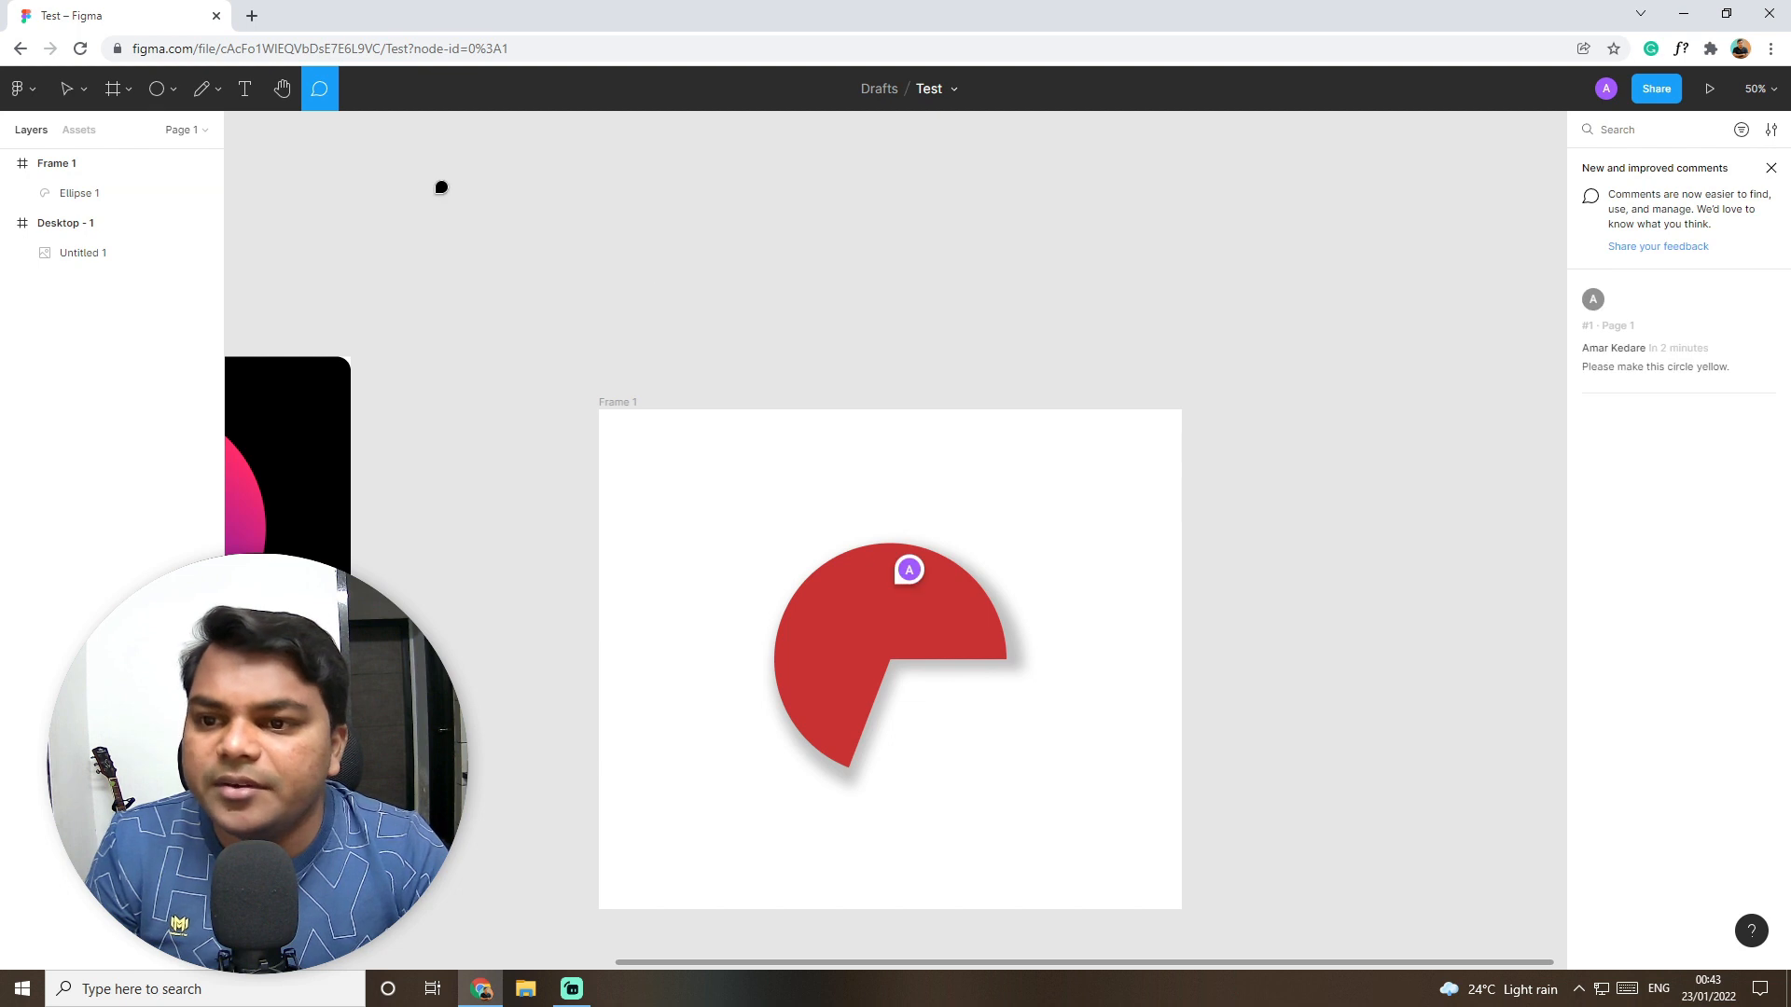
click(1776, 169)
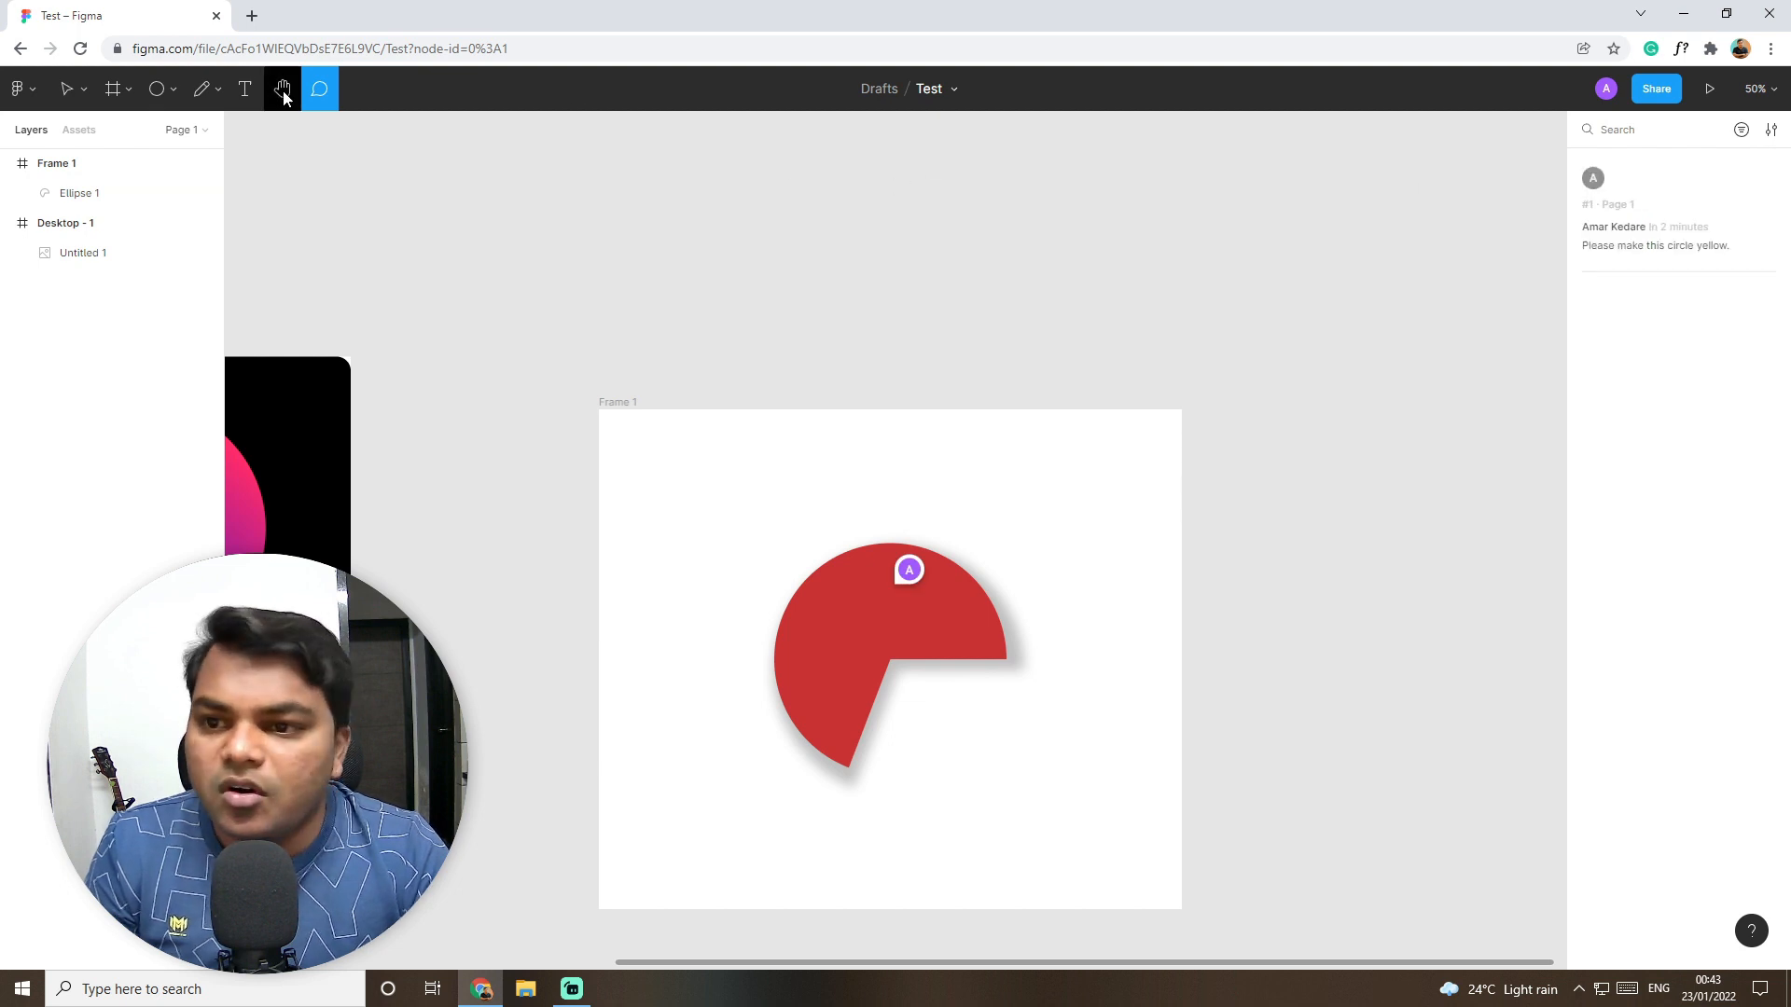
Step: Open the comment pinned on the red arc and delete its thread
key(t)
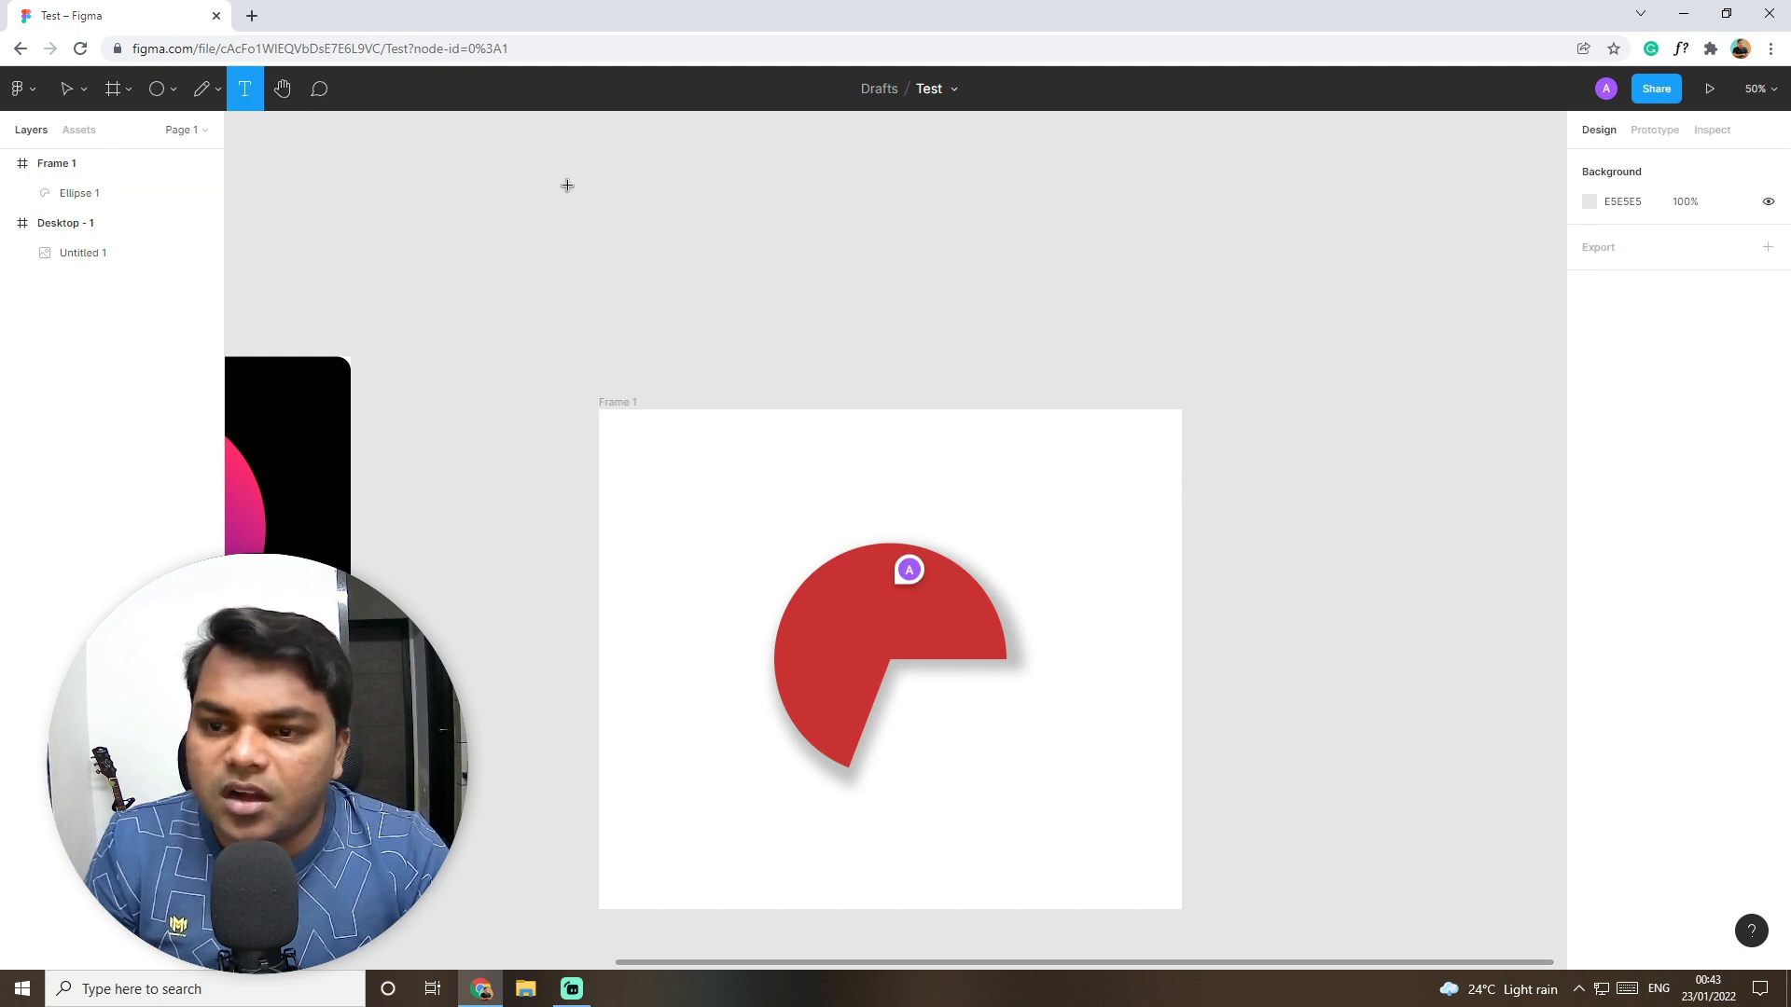
mouse_move(907, 577)
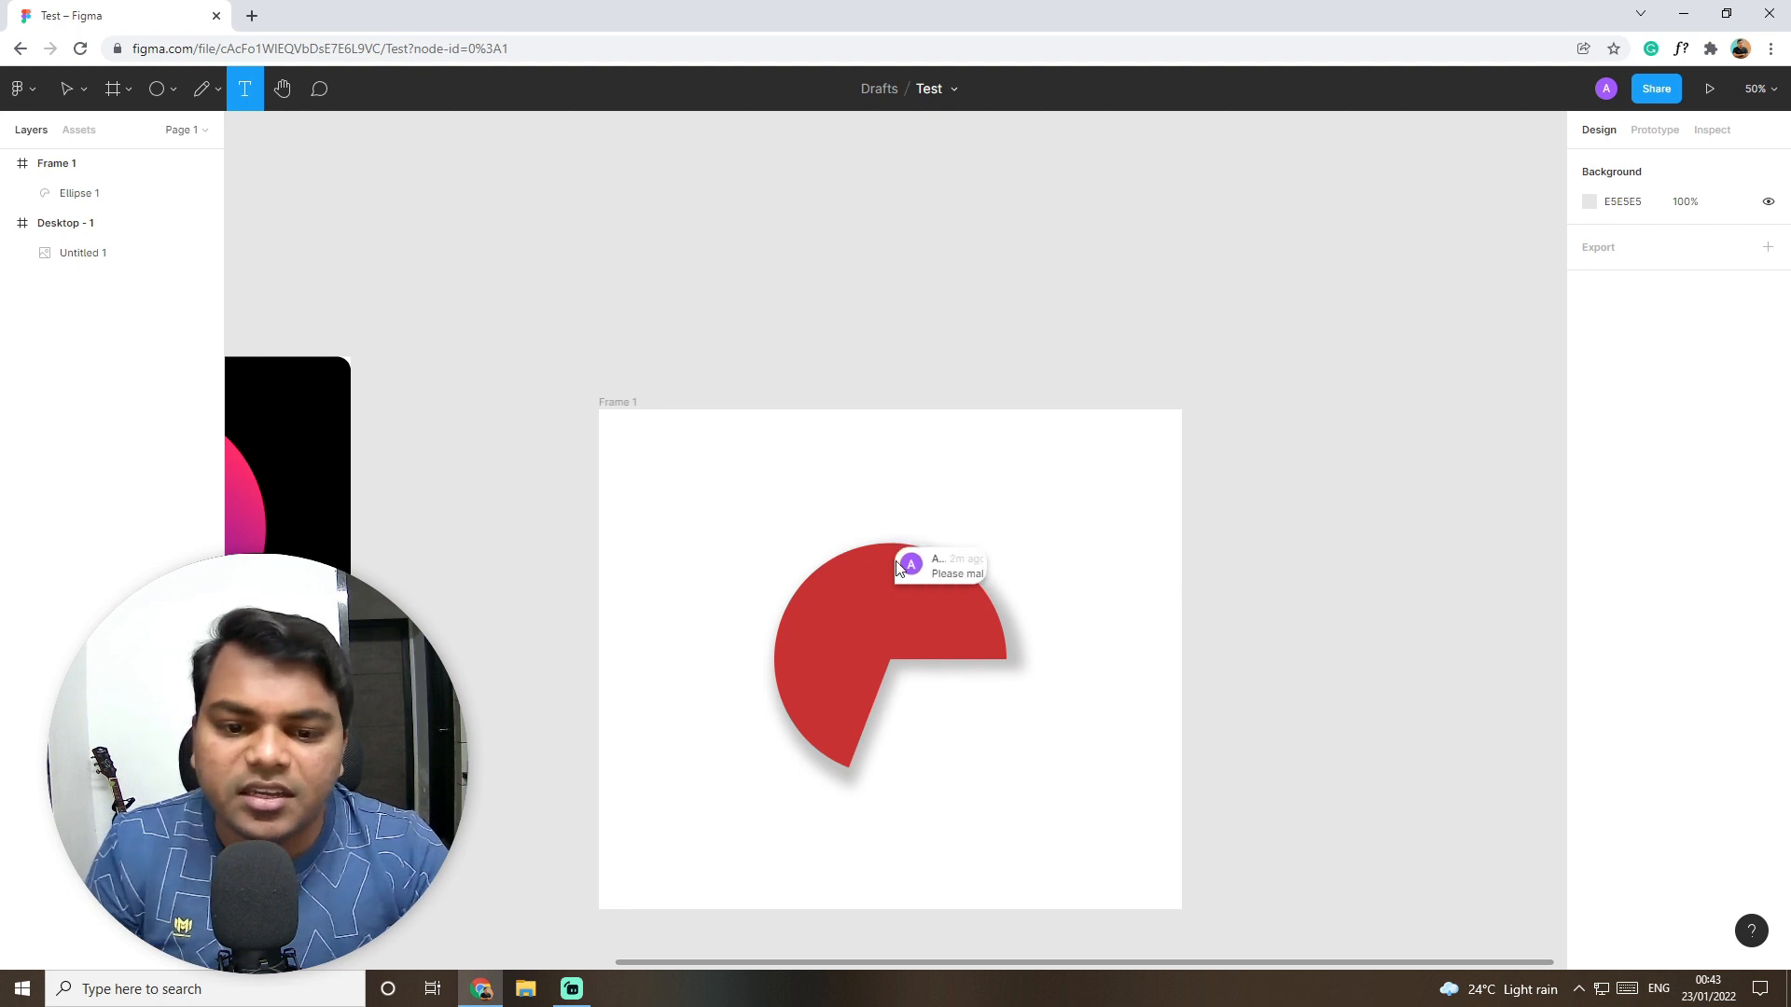
click(923, 566)
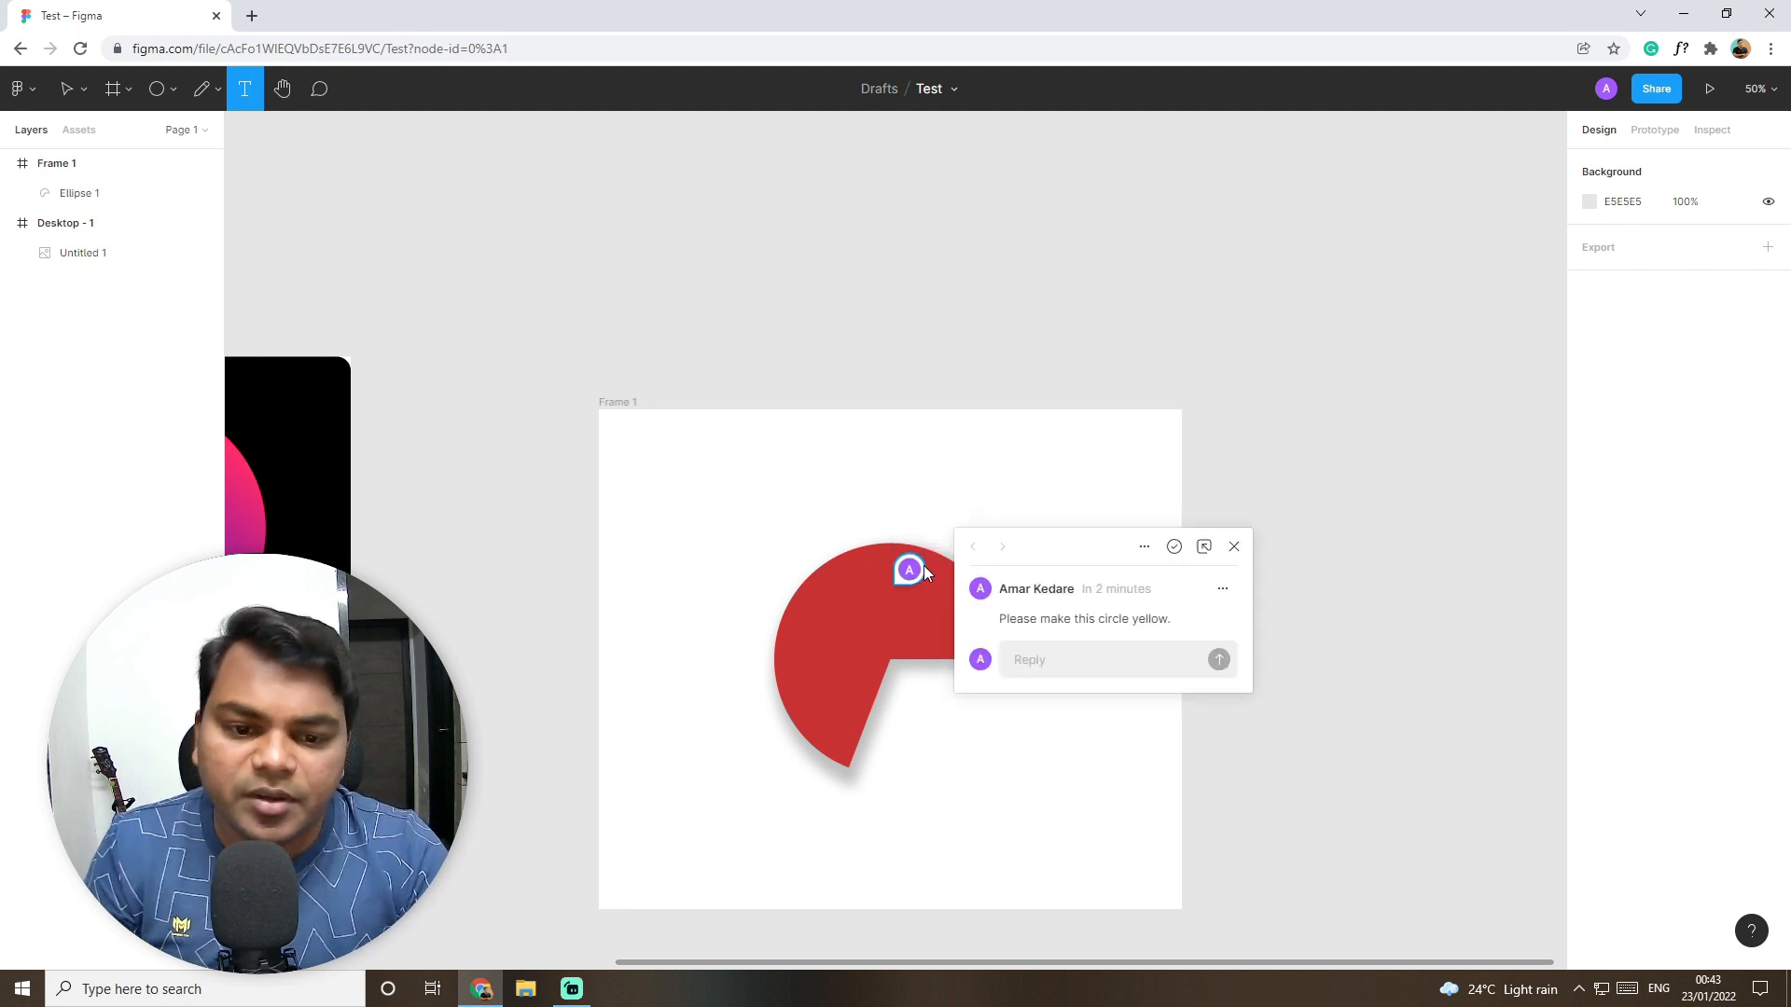
click(1731, 178)
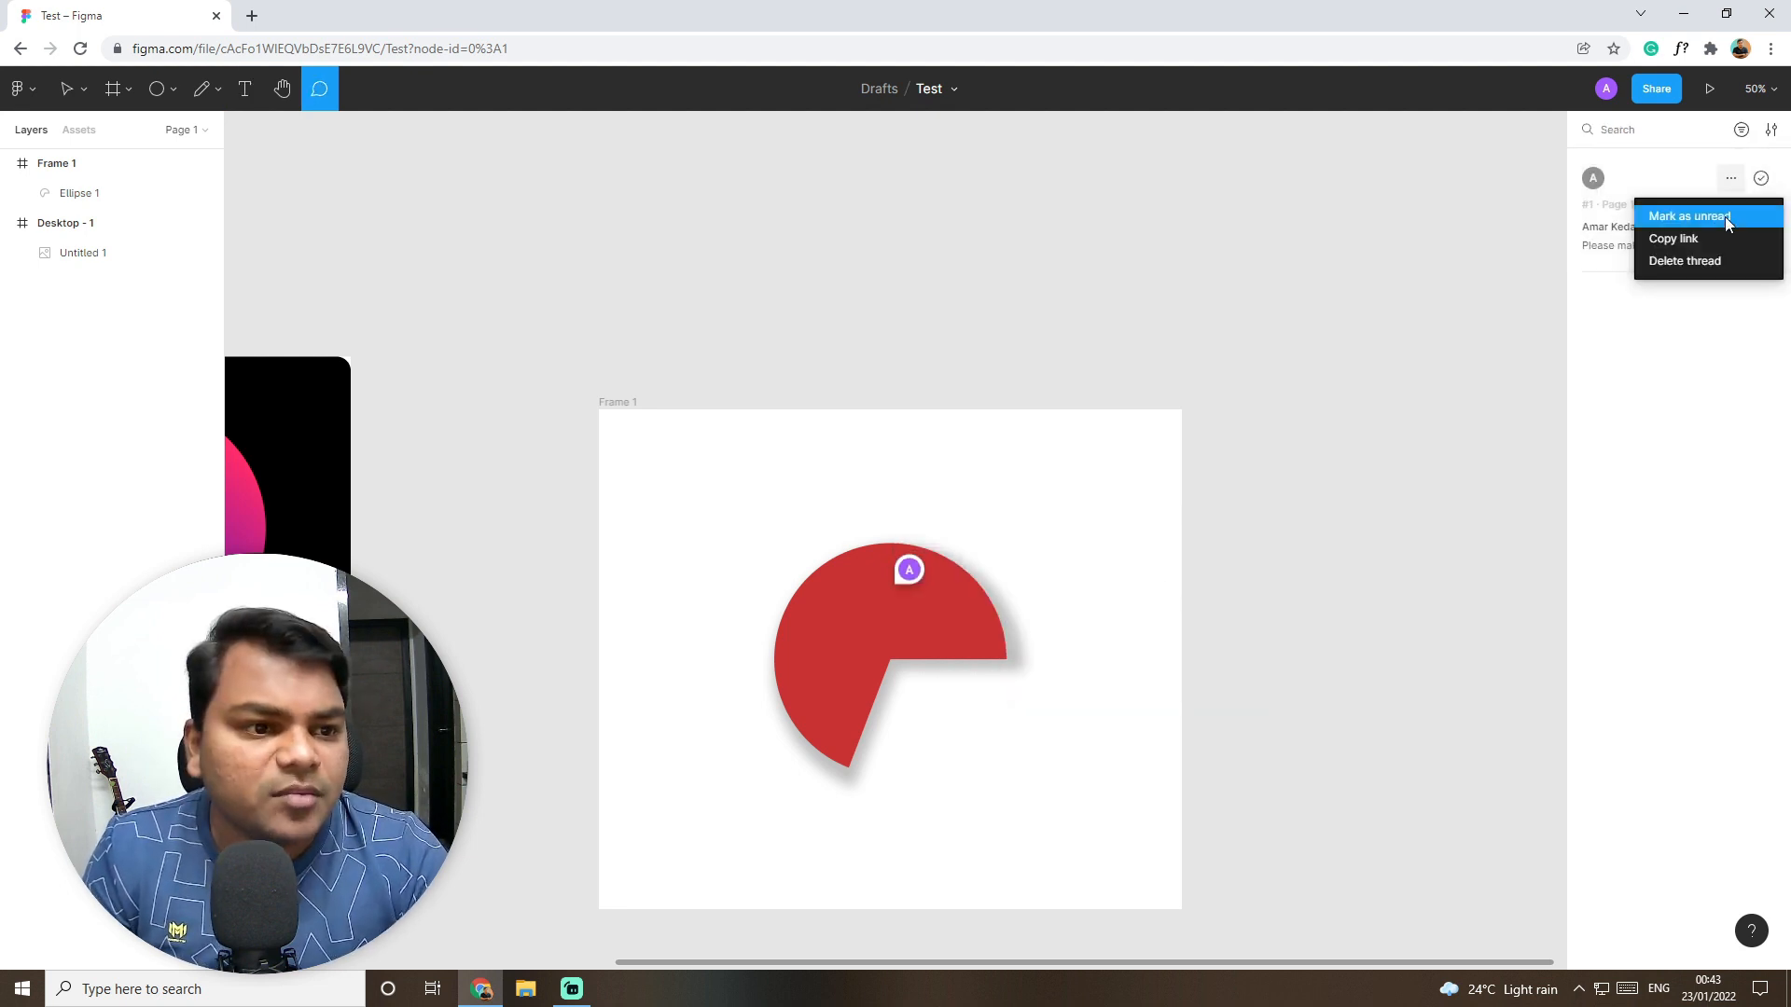
click(1716, 257)
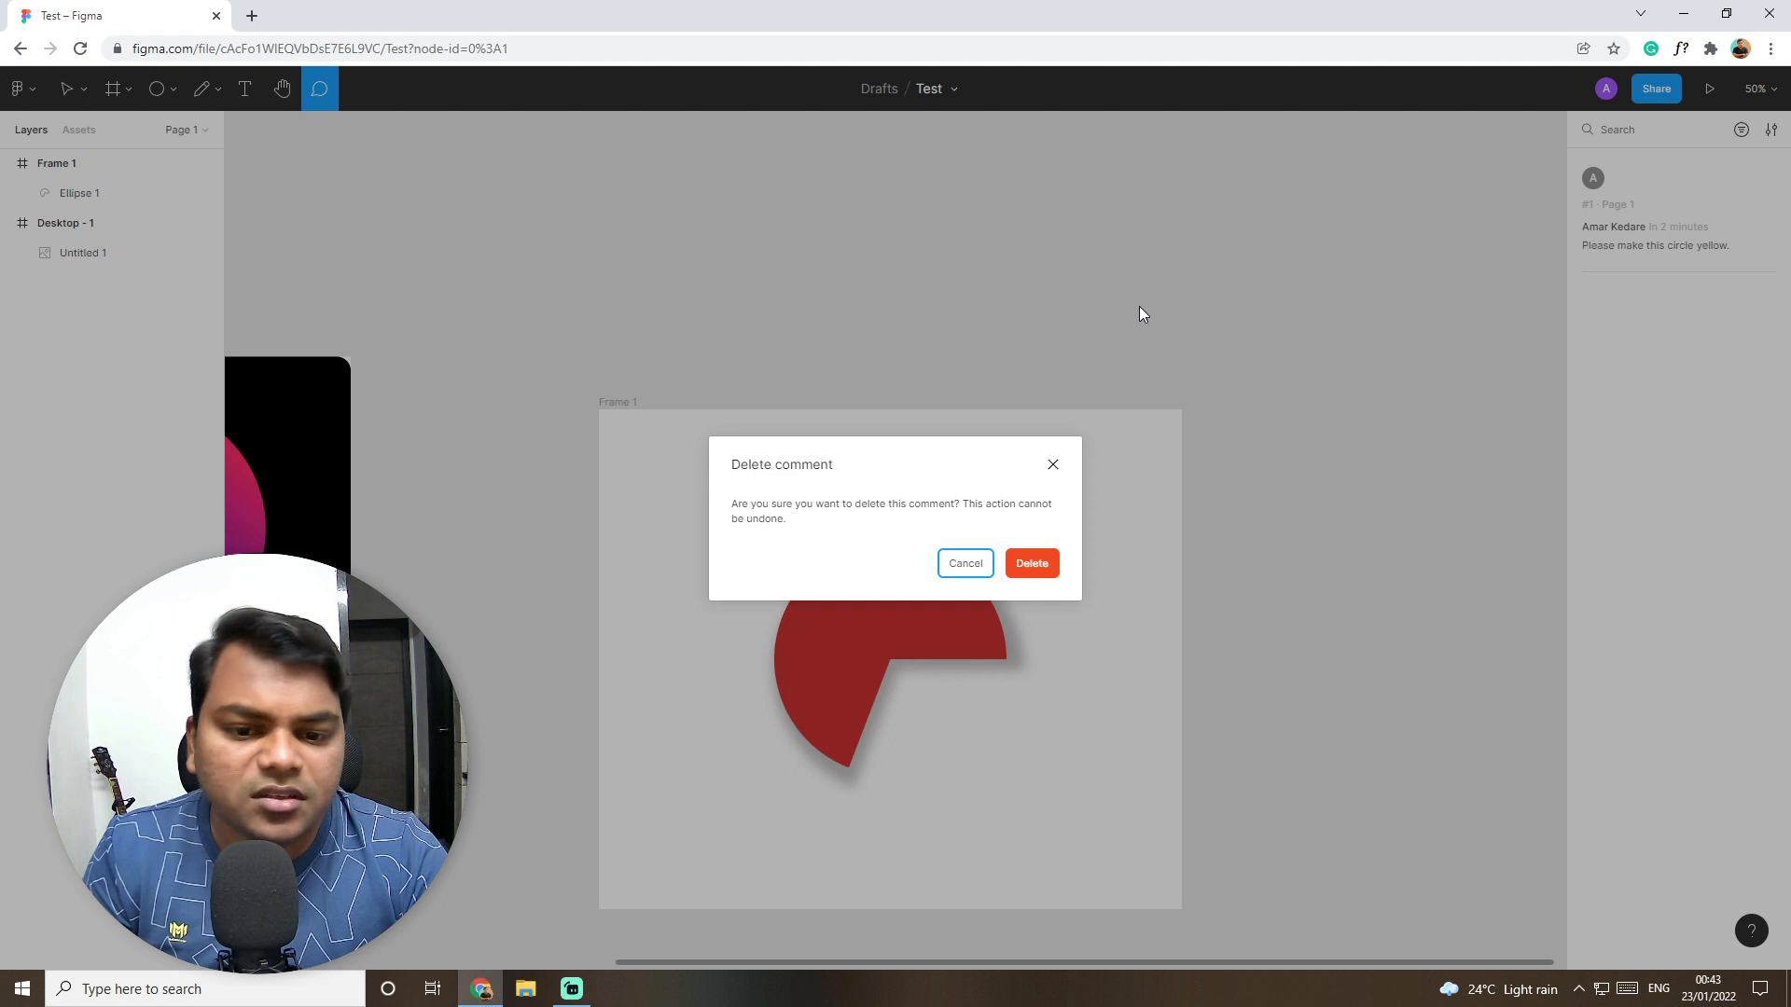
click(1032, 564)
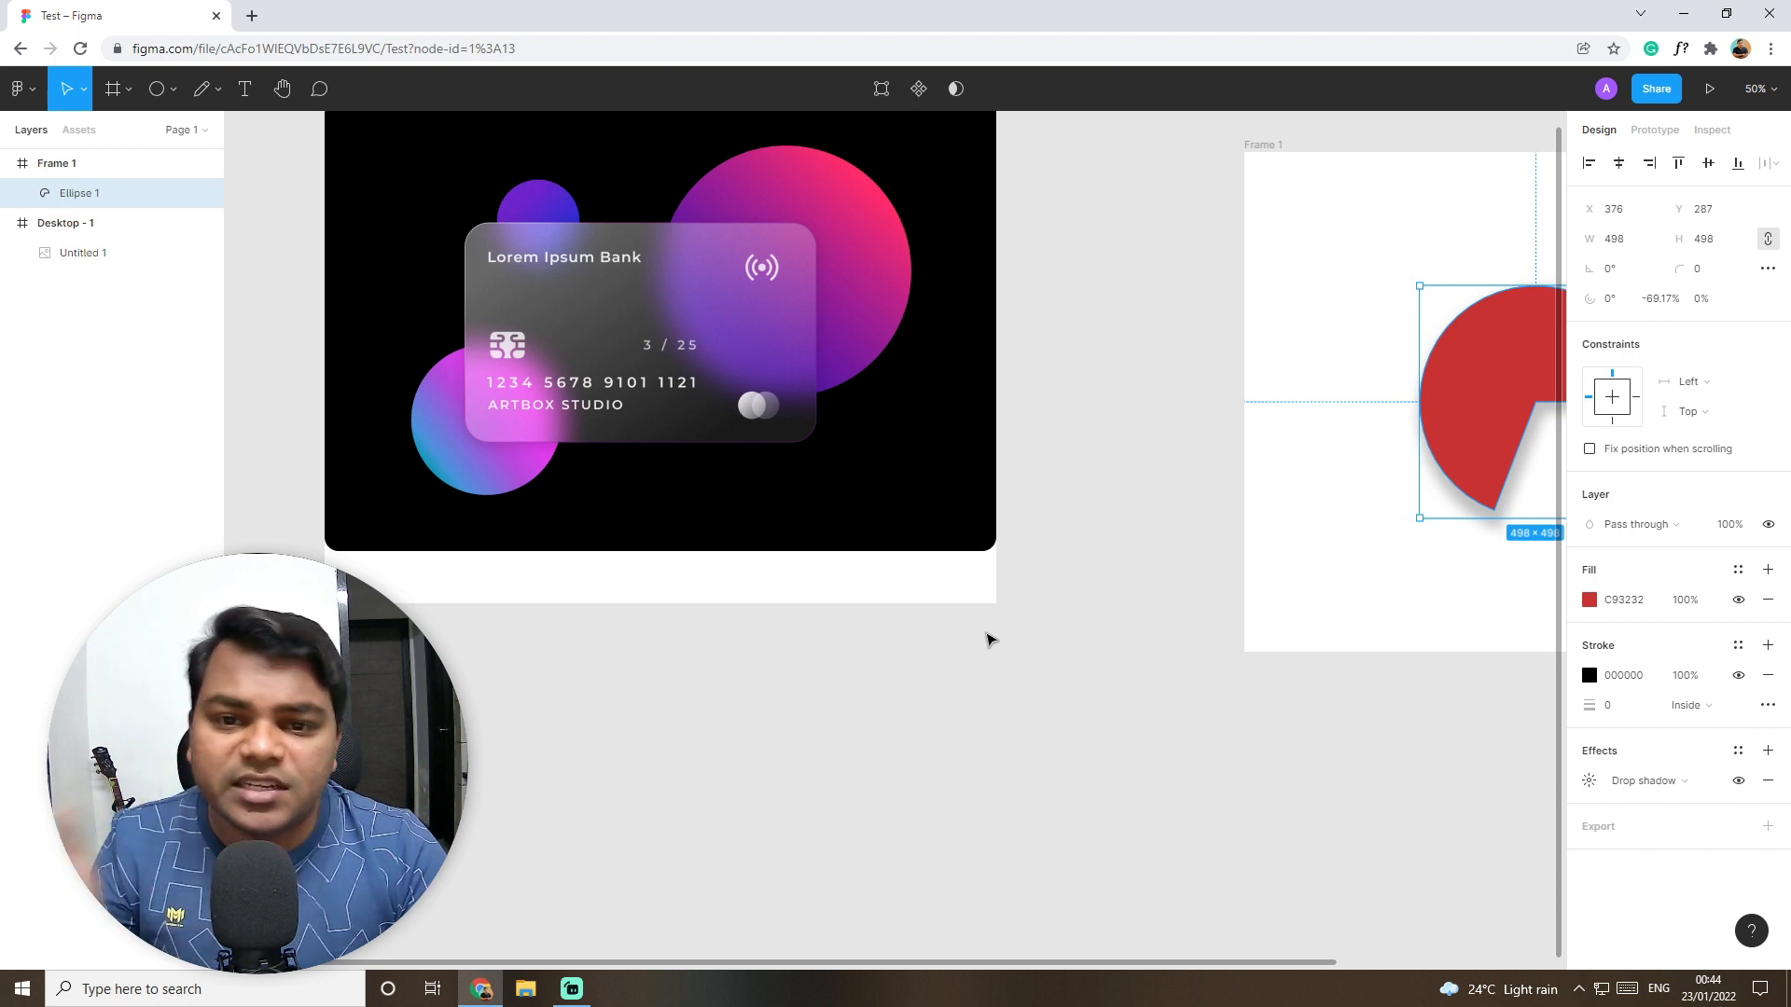
drag(1064, 707, 1024, 727)
drag(824, 688, 901, 918)
mouse_move(763, 564)
mouse_down()
mouse_move(900, 554)
mouse_move(763, 566)
mouse_up()
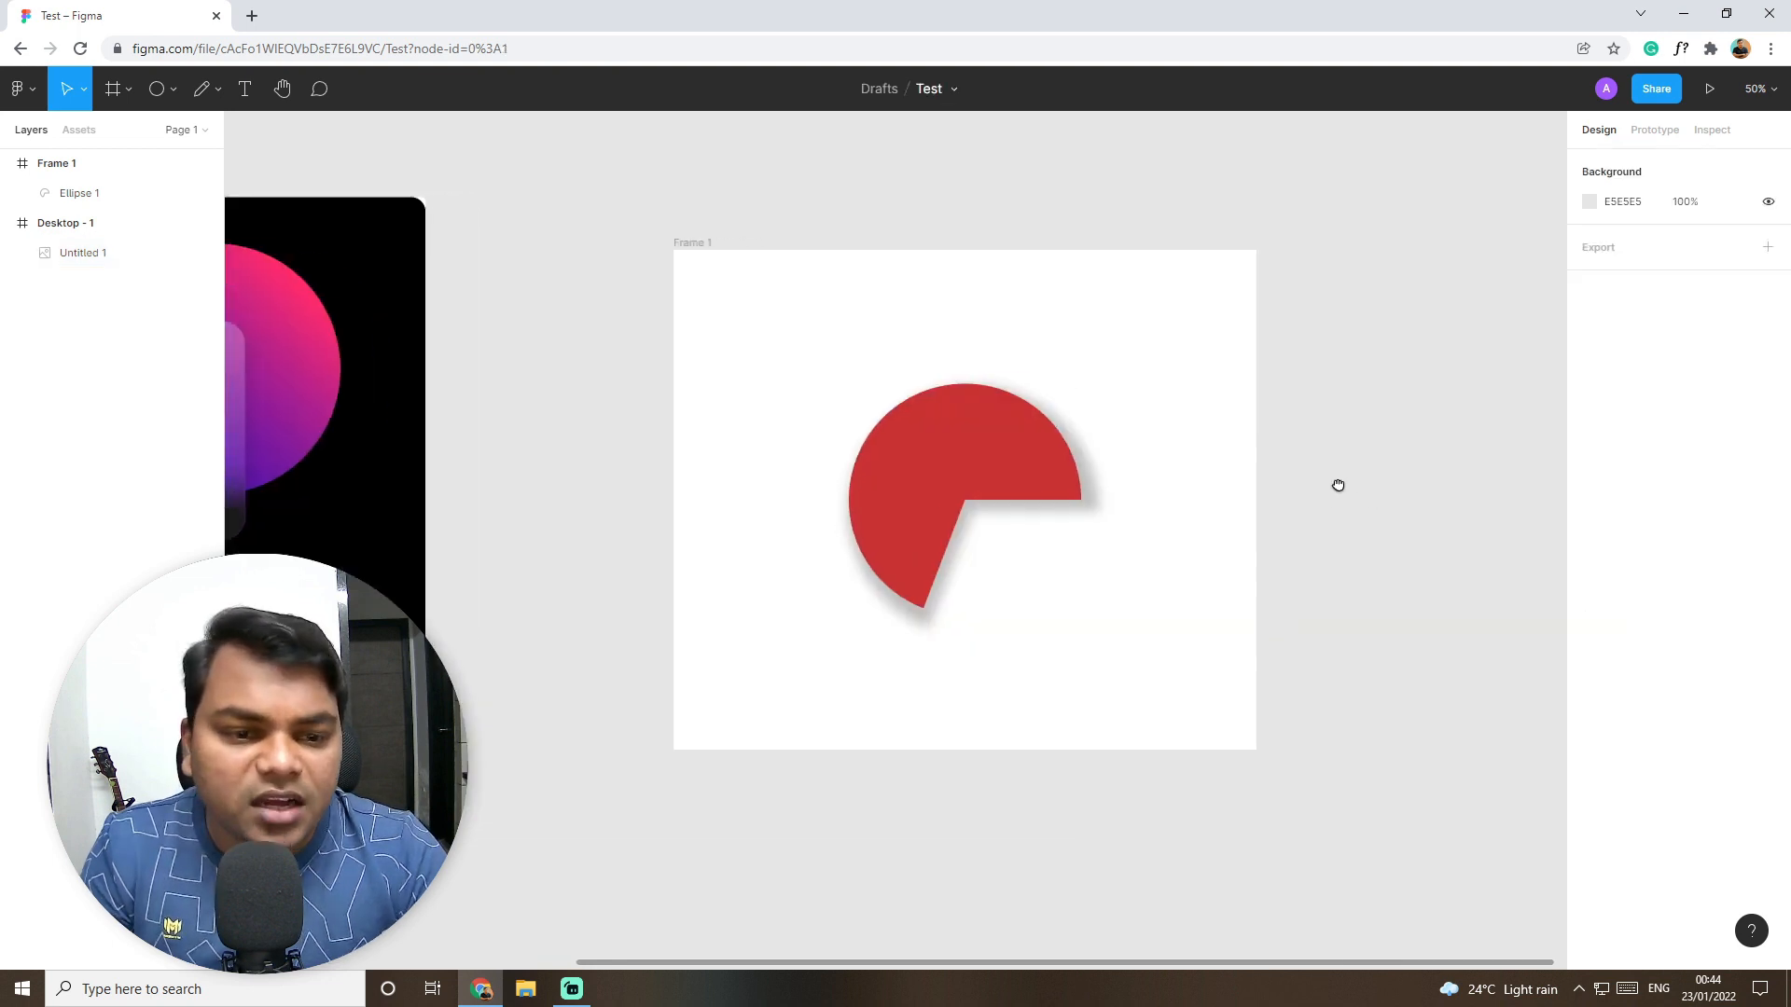
click(1002, 426)
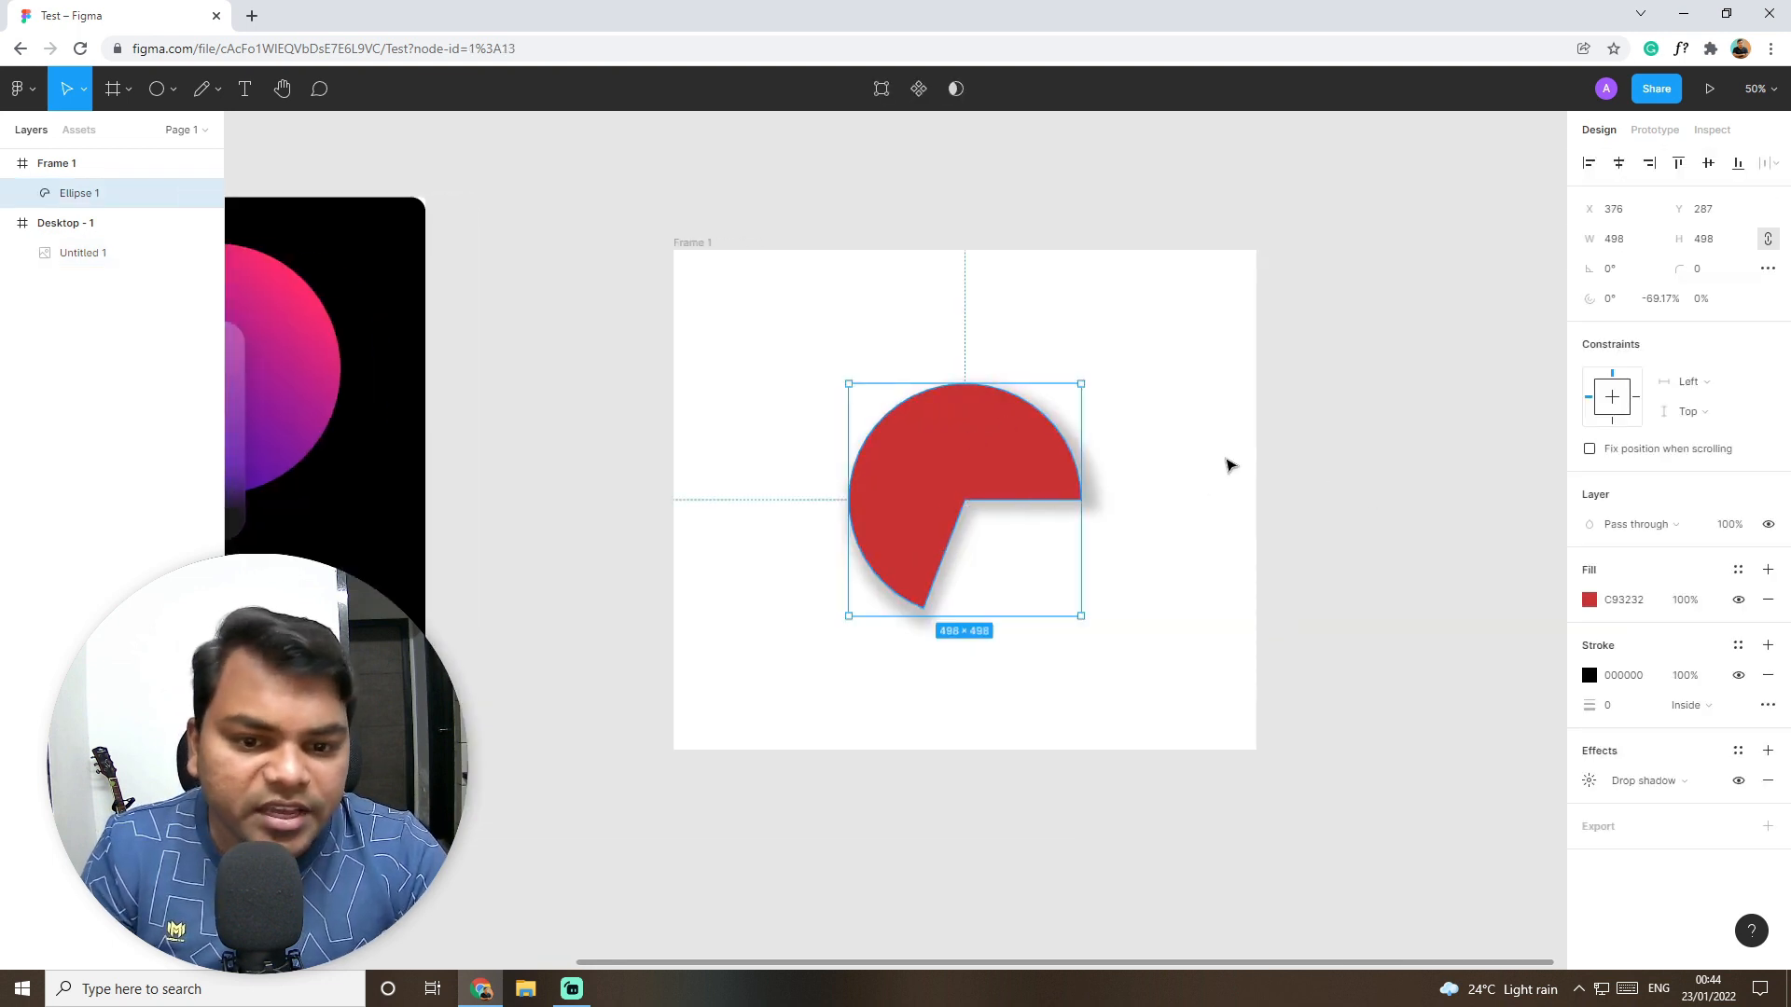
click(1228, 459)
Step: Give the red arc a linear gradient fill running diagonally from its upper right to beyond its lower left, with the solid red stop about a third along
click(1006, 448)
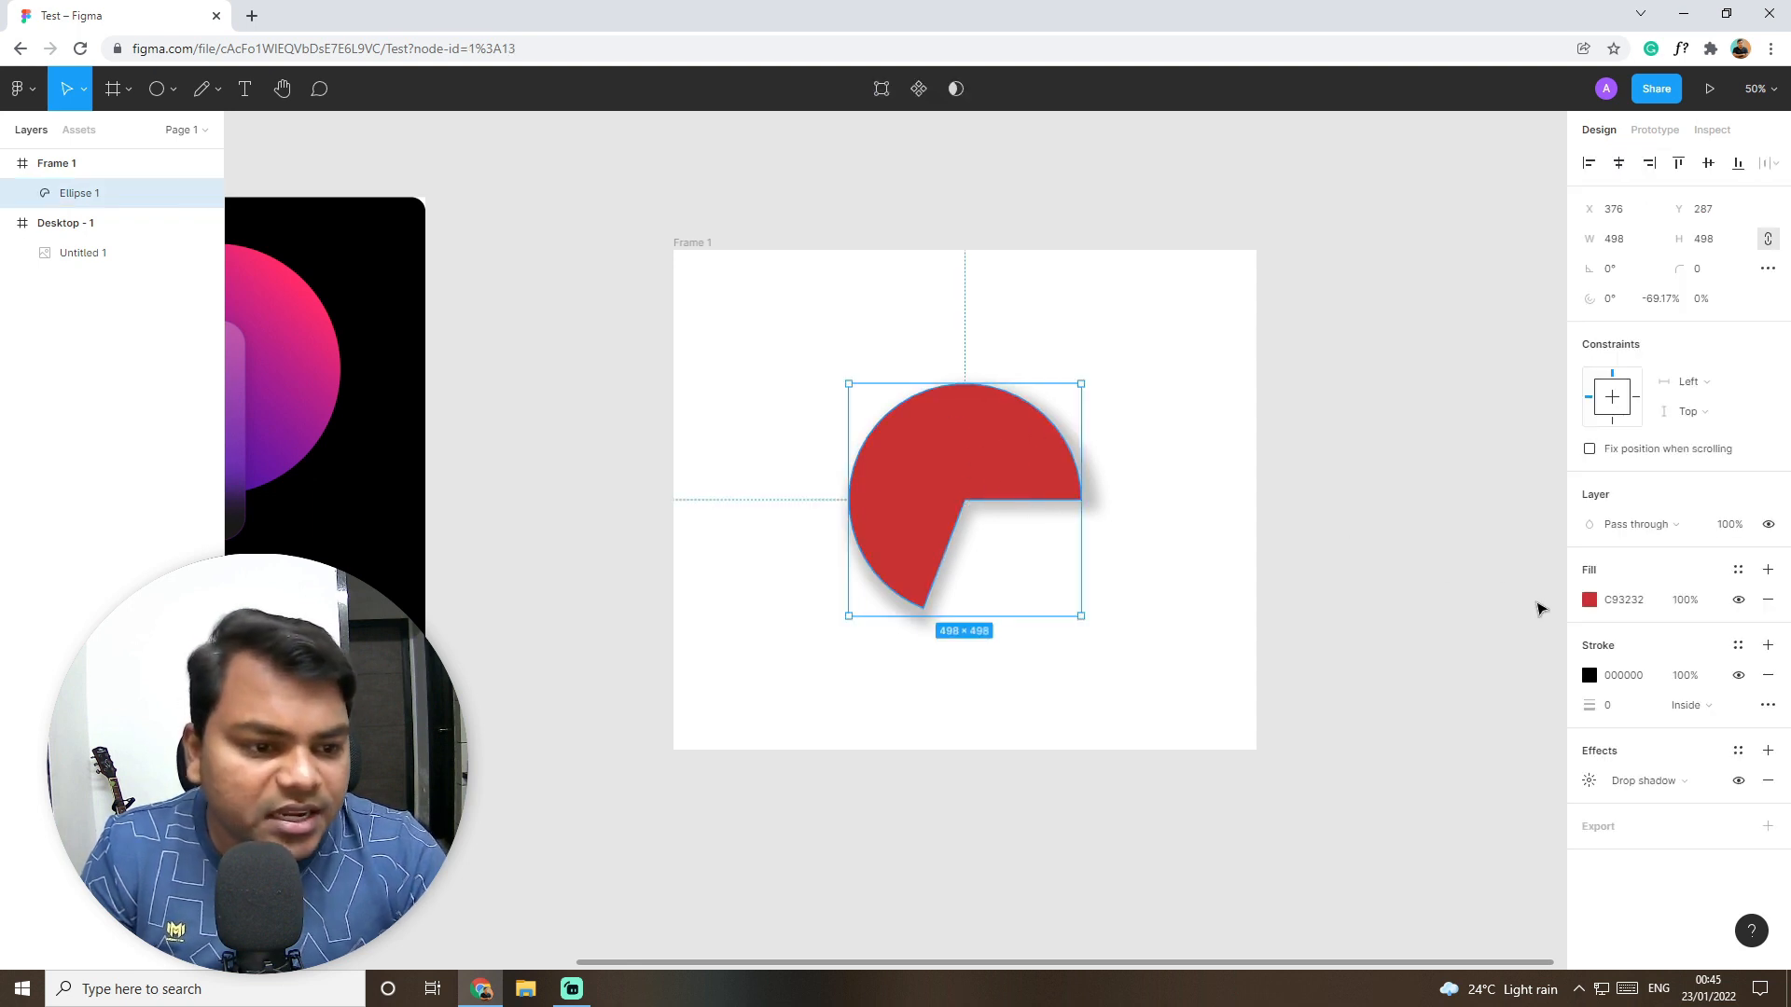
click(1590, 599)
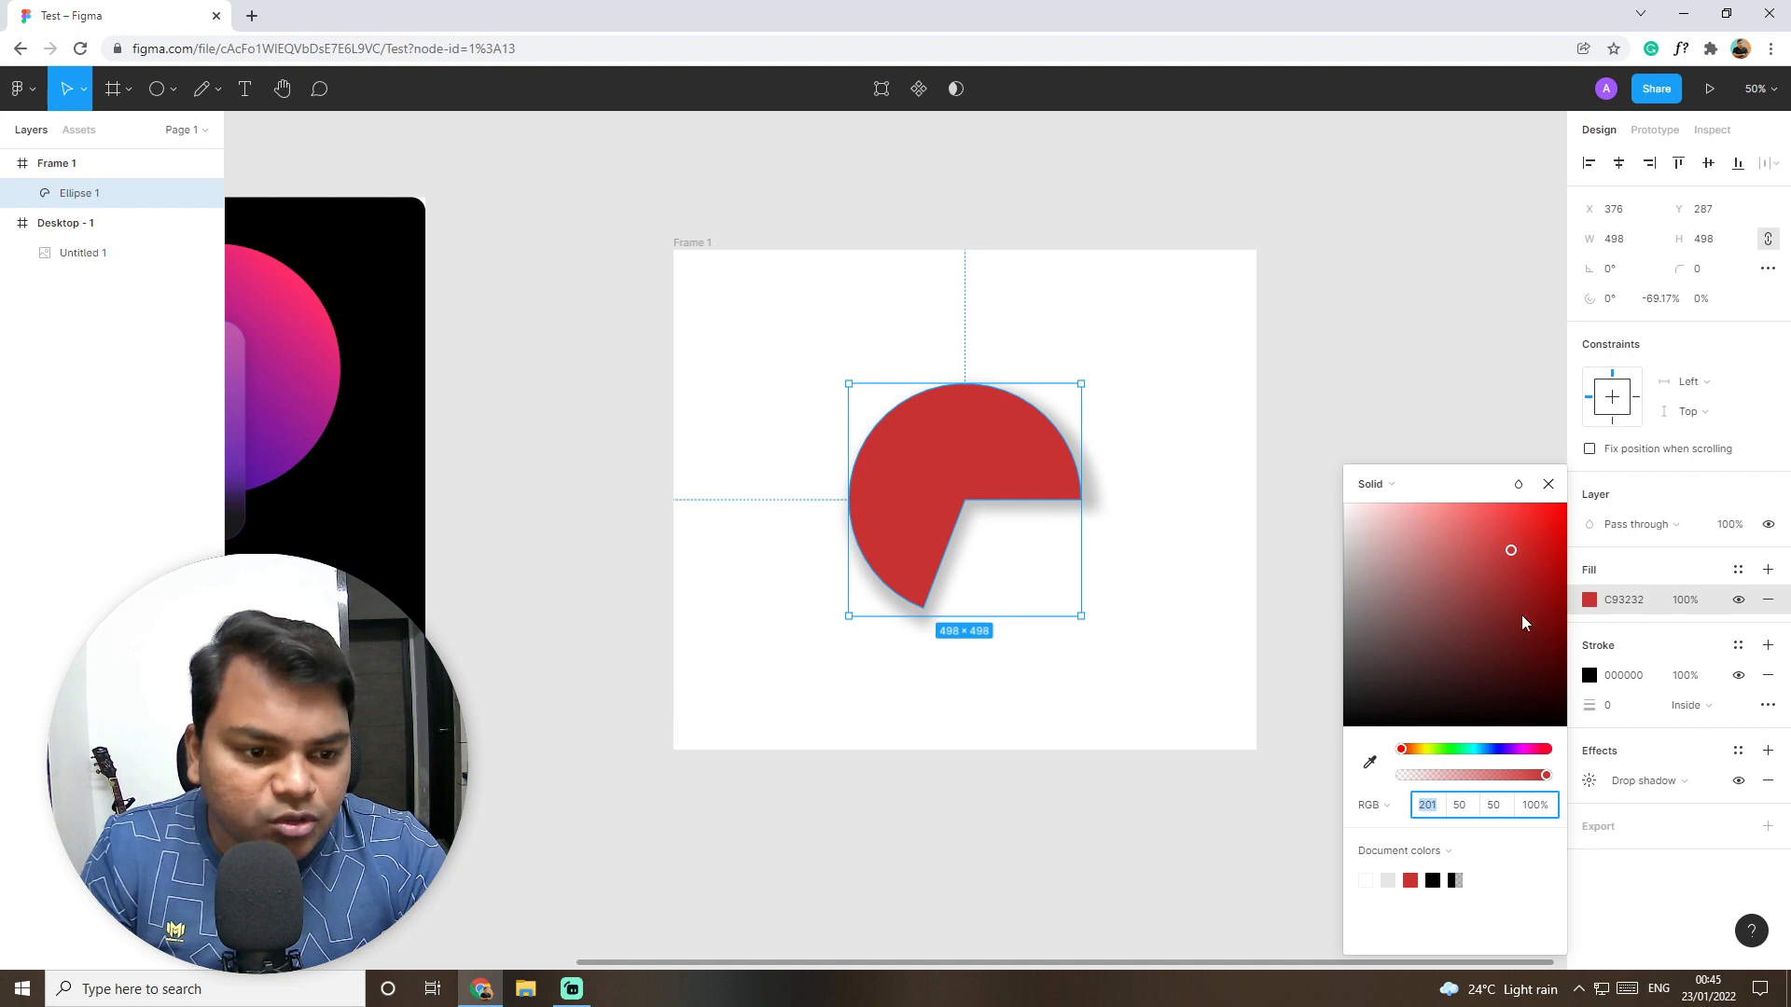
click(1404, 497)
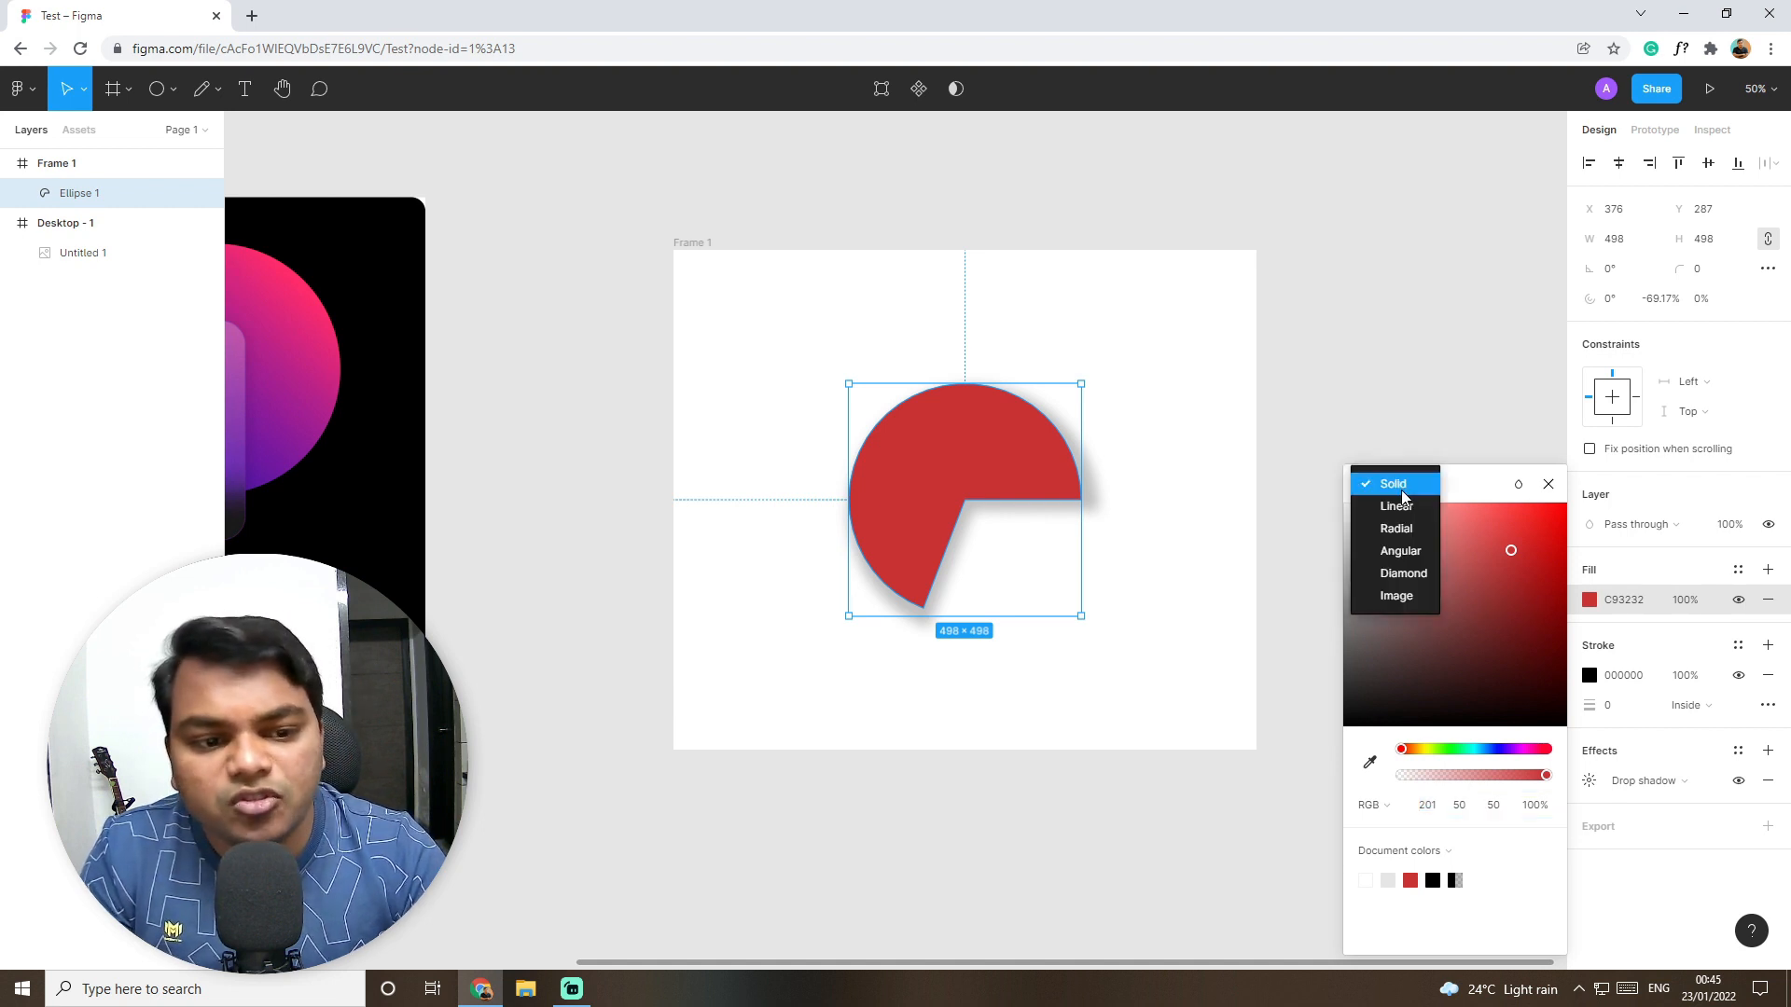
click(1405, 507)
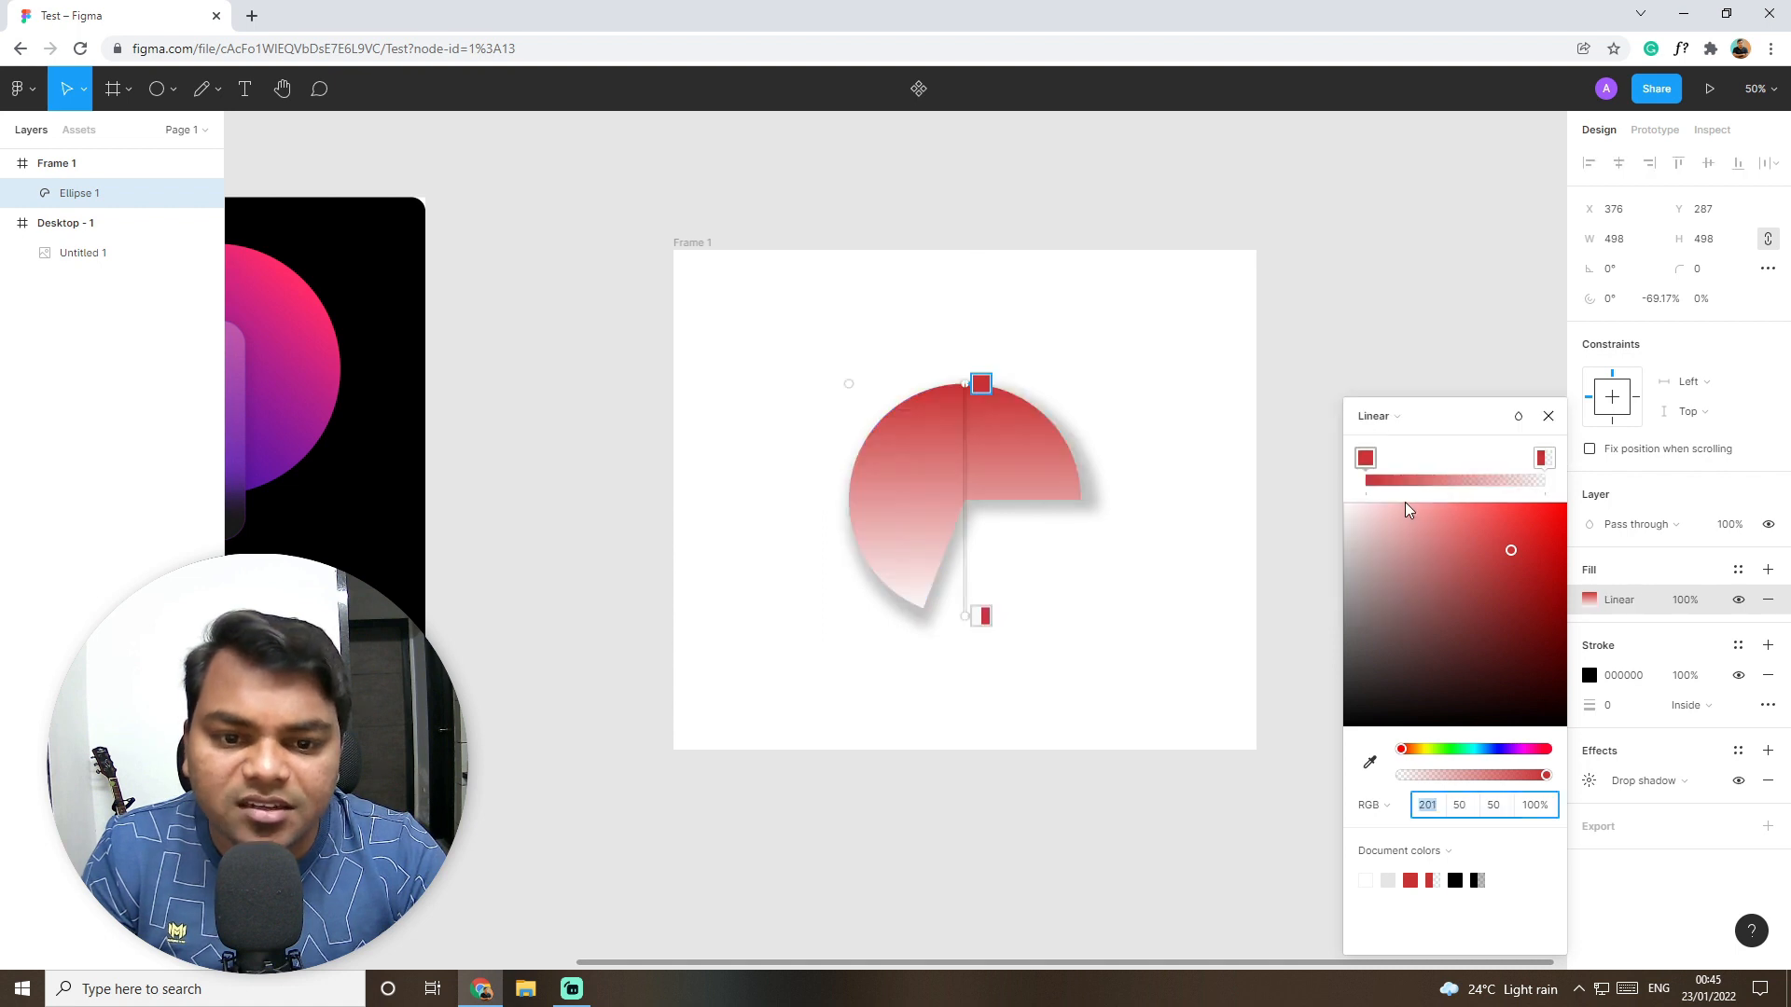
drag(962, 383, 999, 402)
drag(965, 621, 788, 701)
drag(1011, 410, 938, 504)
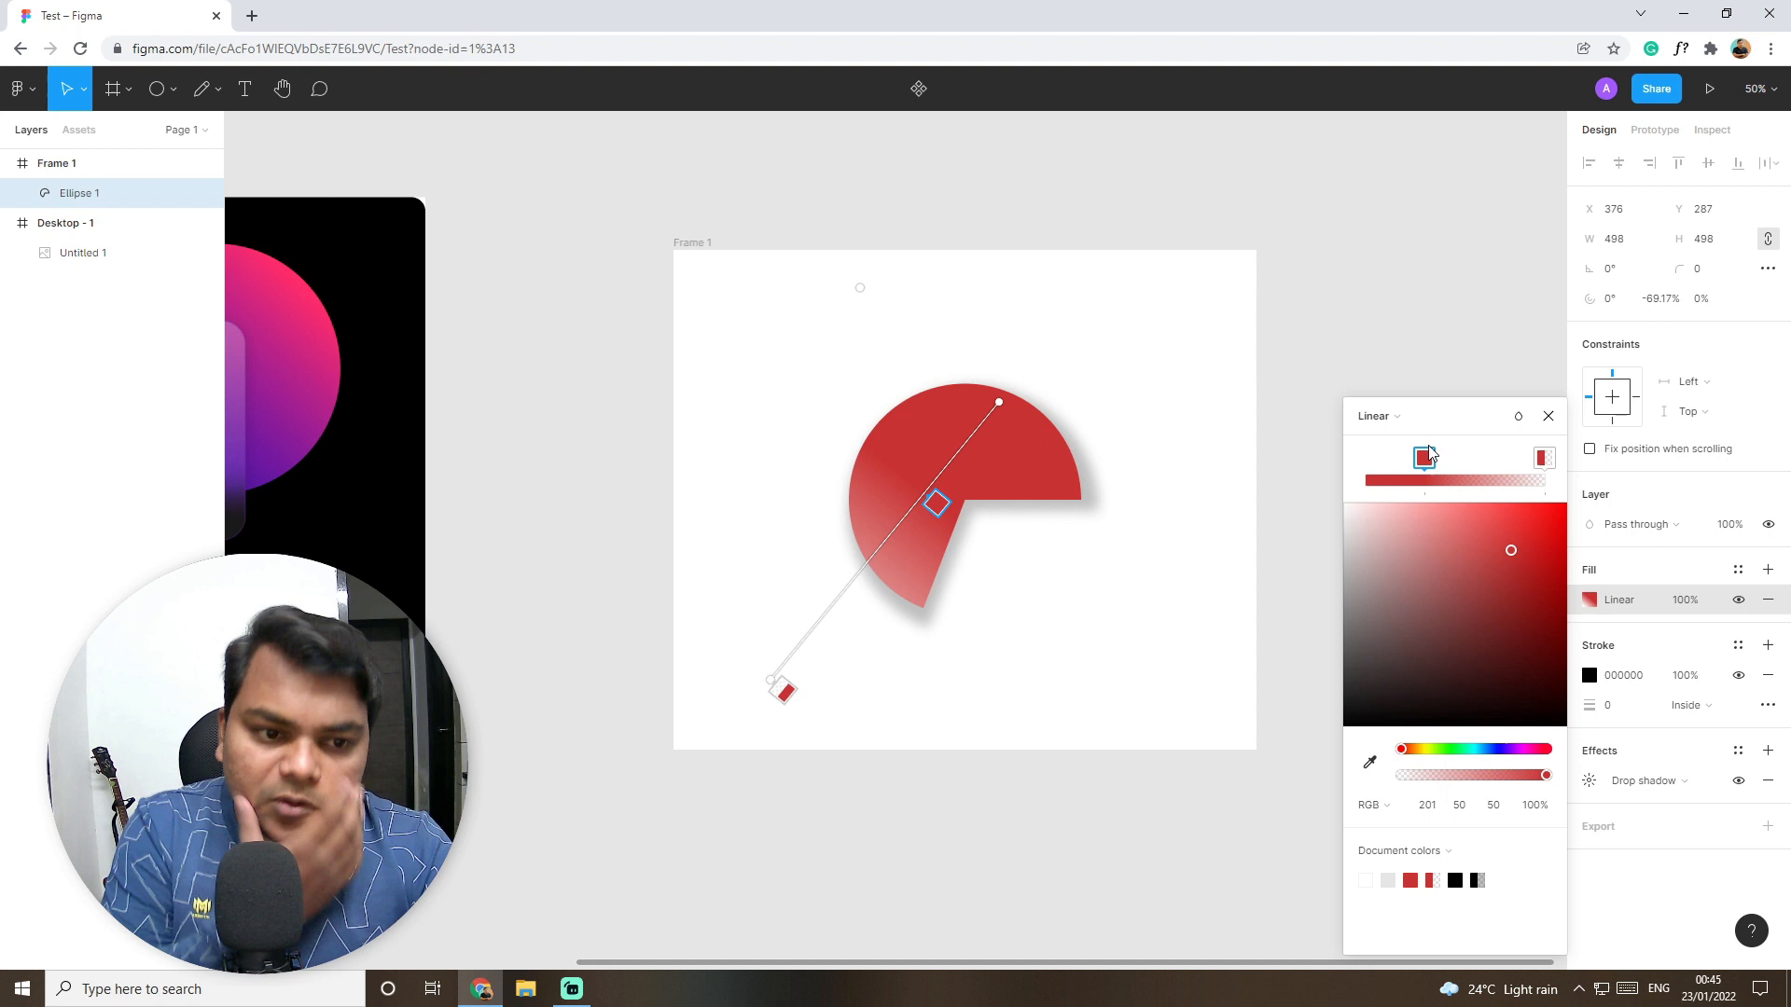
Step: Try radial, angular, diamond and image fill types in turn on the arc in Frame 1
click(1375, 416)
click(1409, 437)
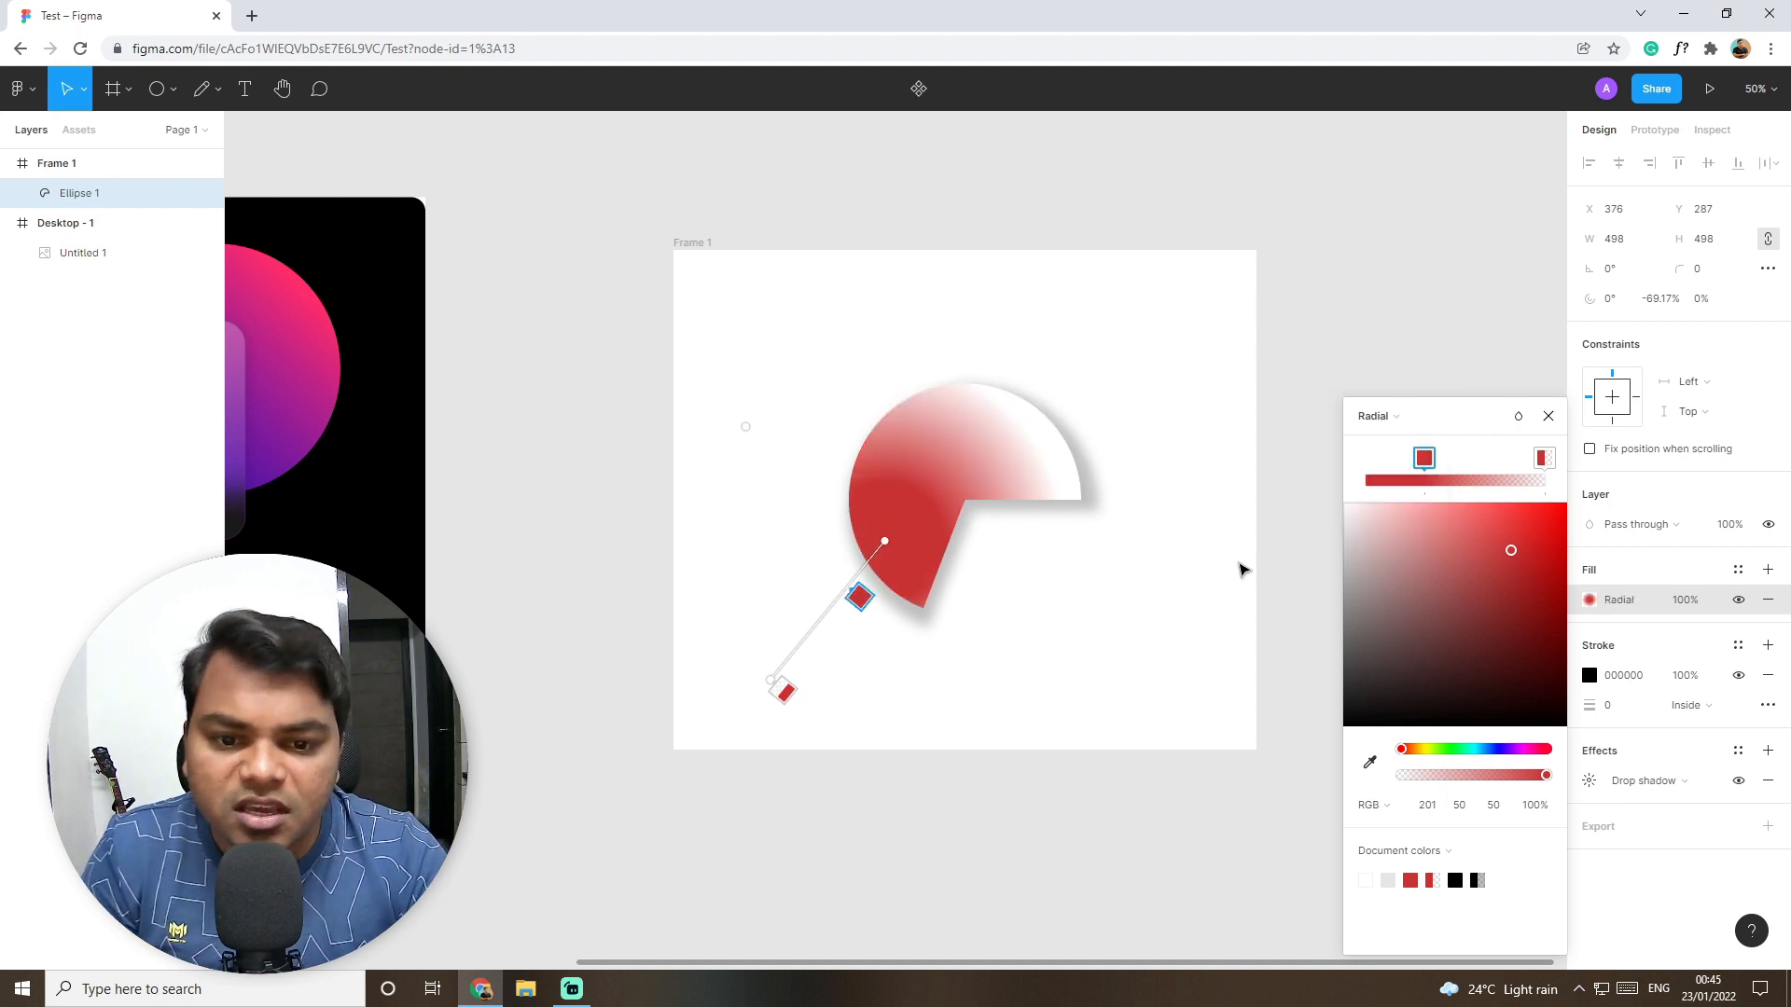
click(1399, 431)
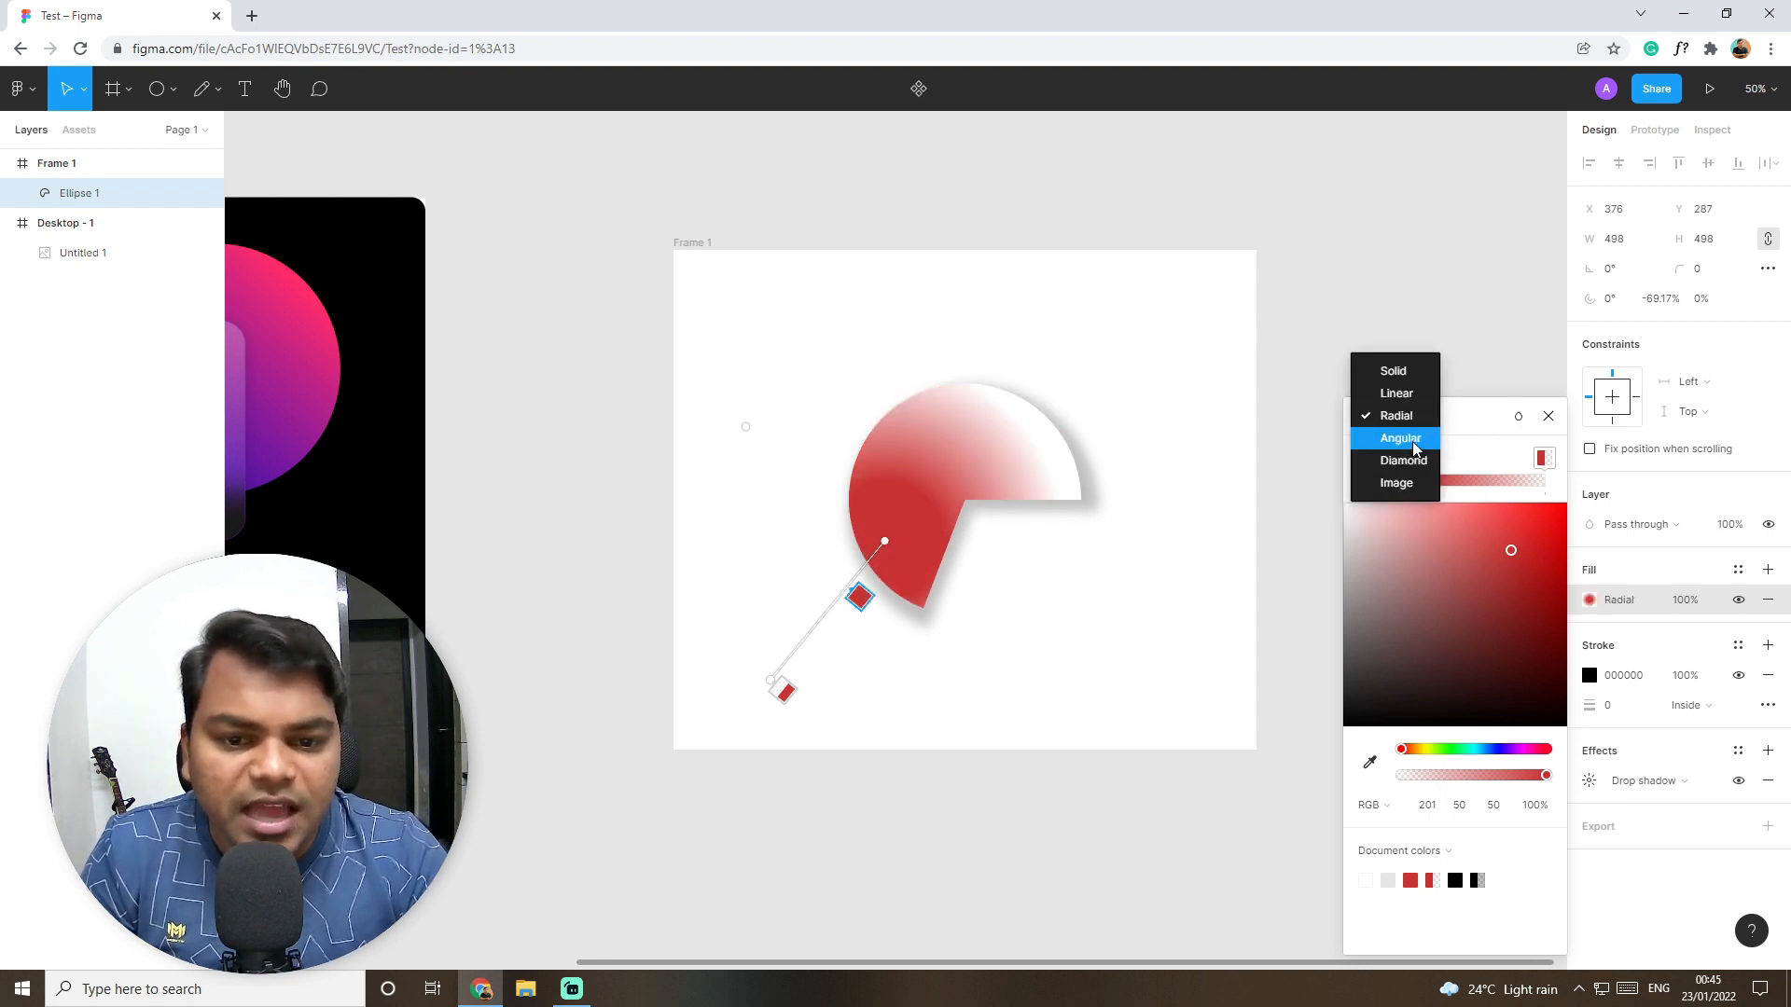
click(1413, 442)
click(1407, 419)
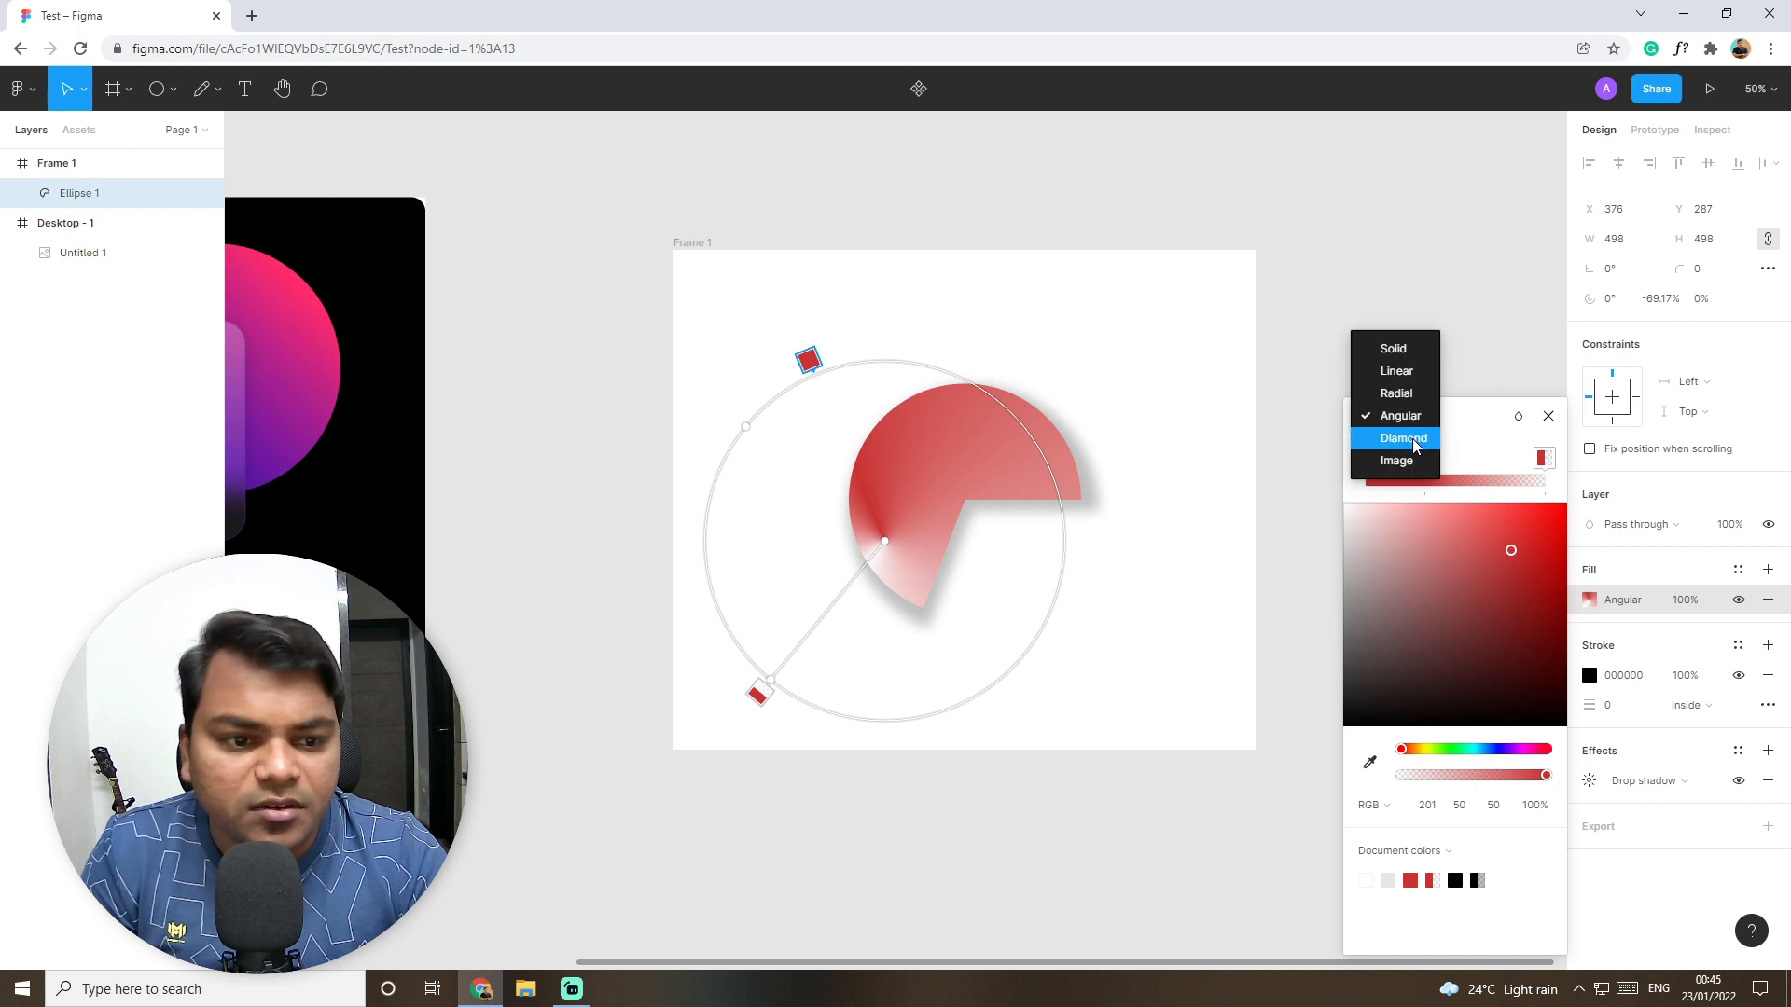
click(1413, 441)
click(1411, 420)
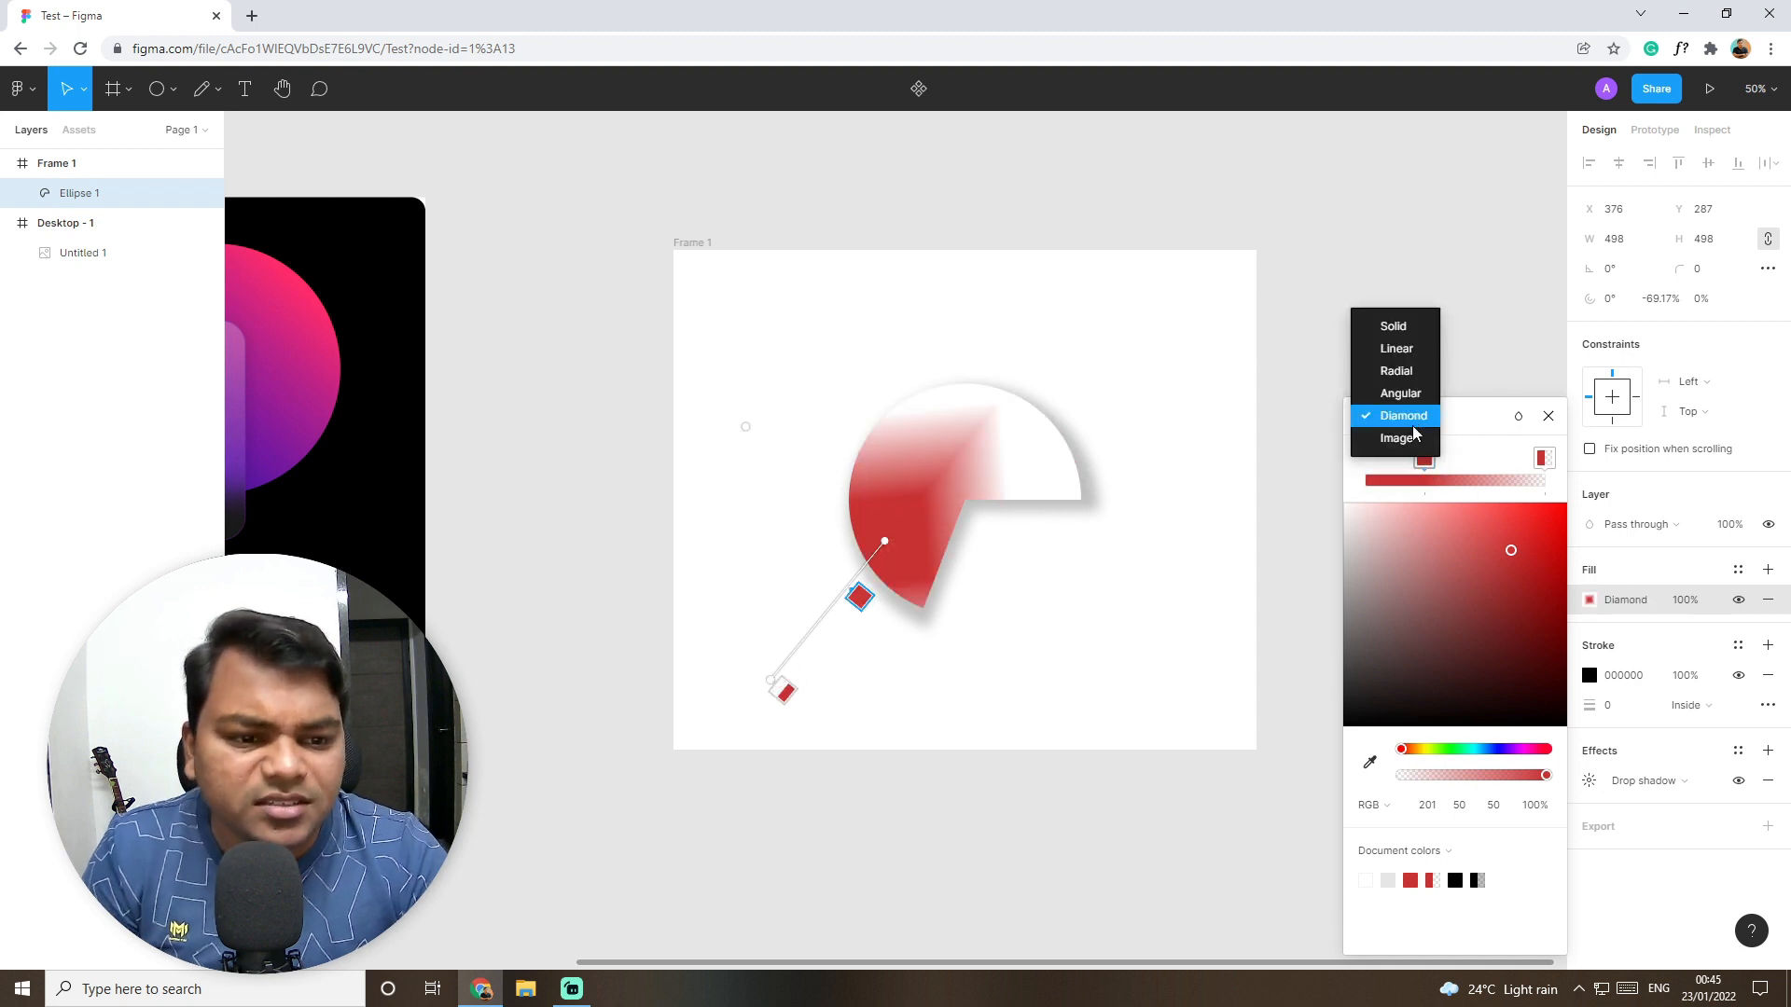
click(1408, 440)
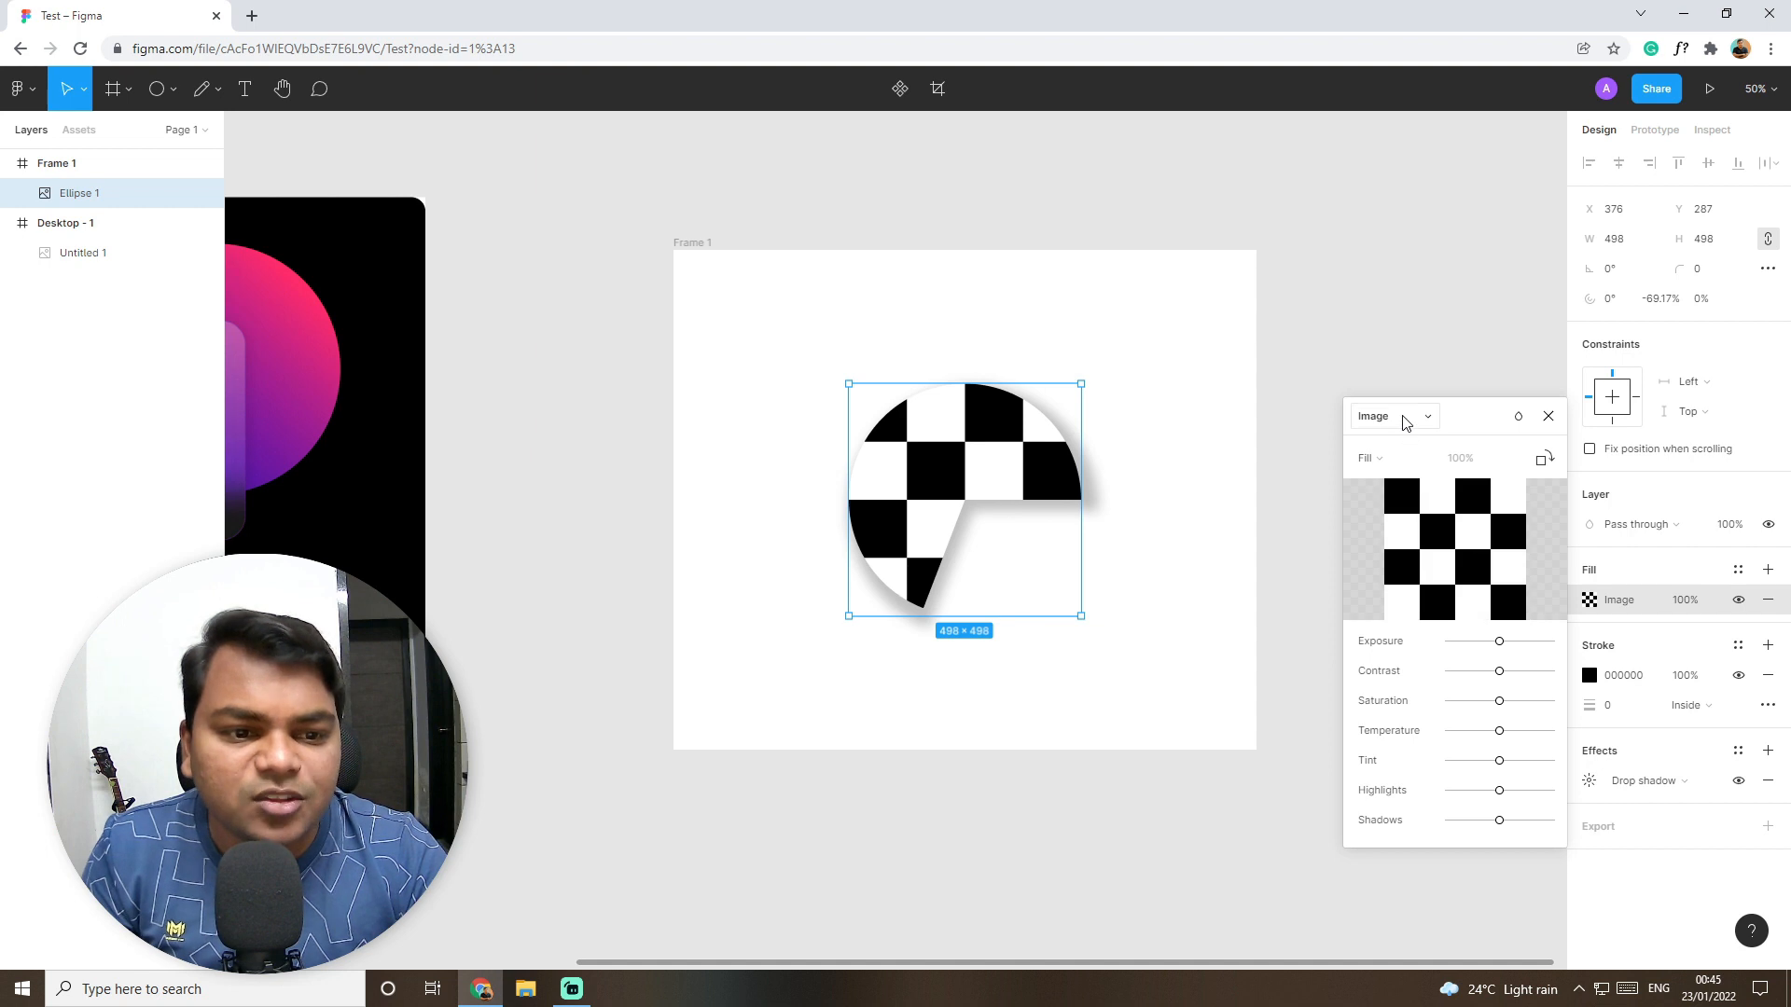
Step: Change the arc's fill back to solid red C93232 and close the fill settings
click(1378, 416)
click(1396, 304)
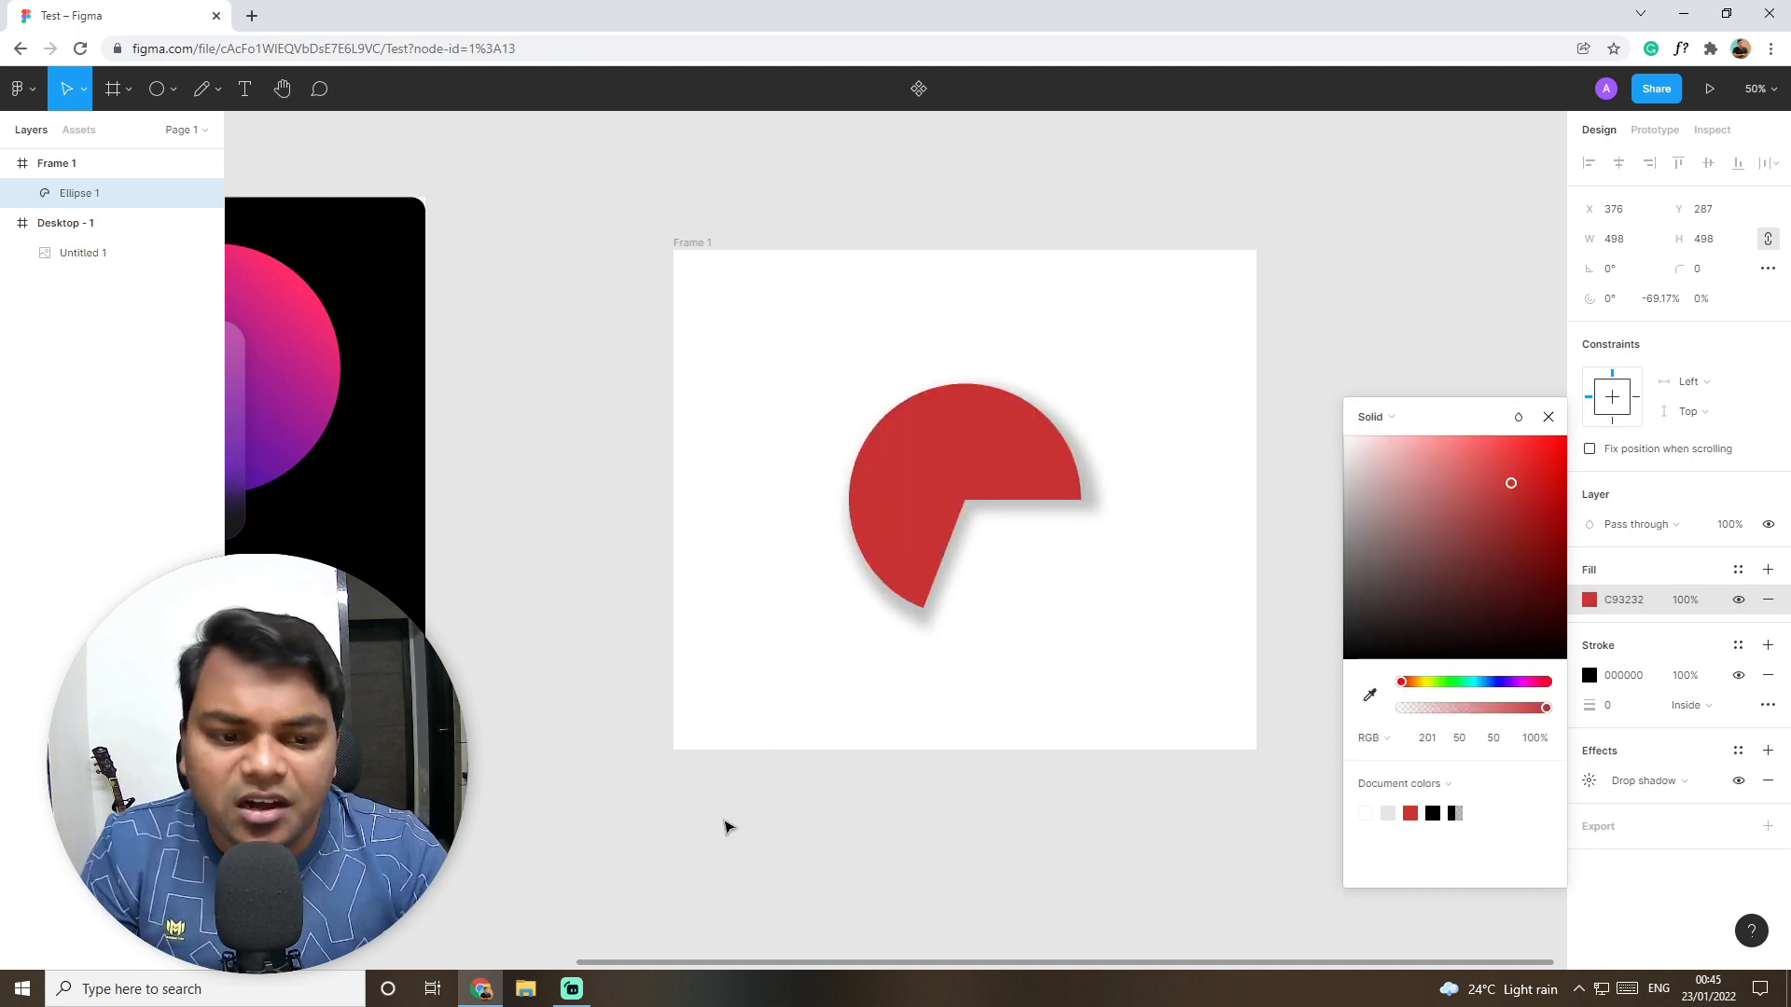
drag(724, 684, 1271, 724)
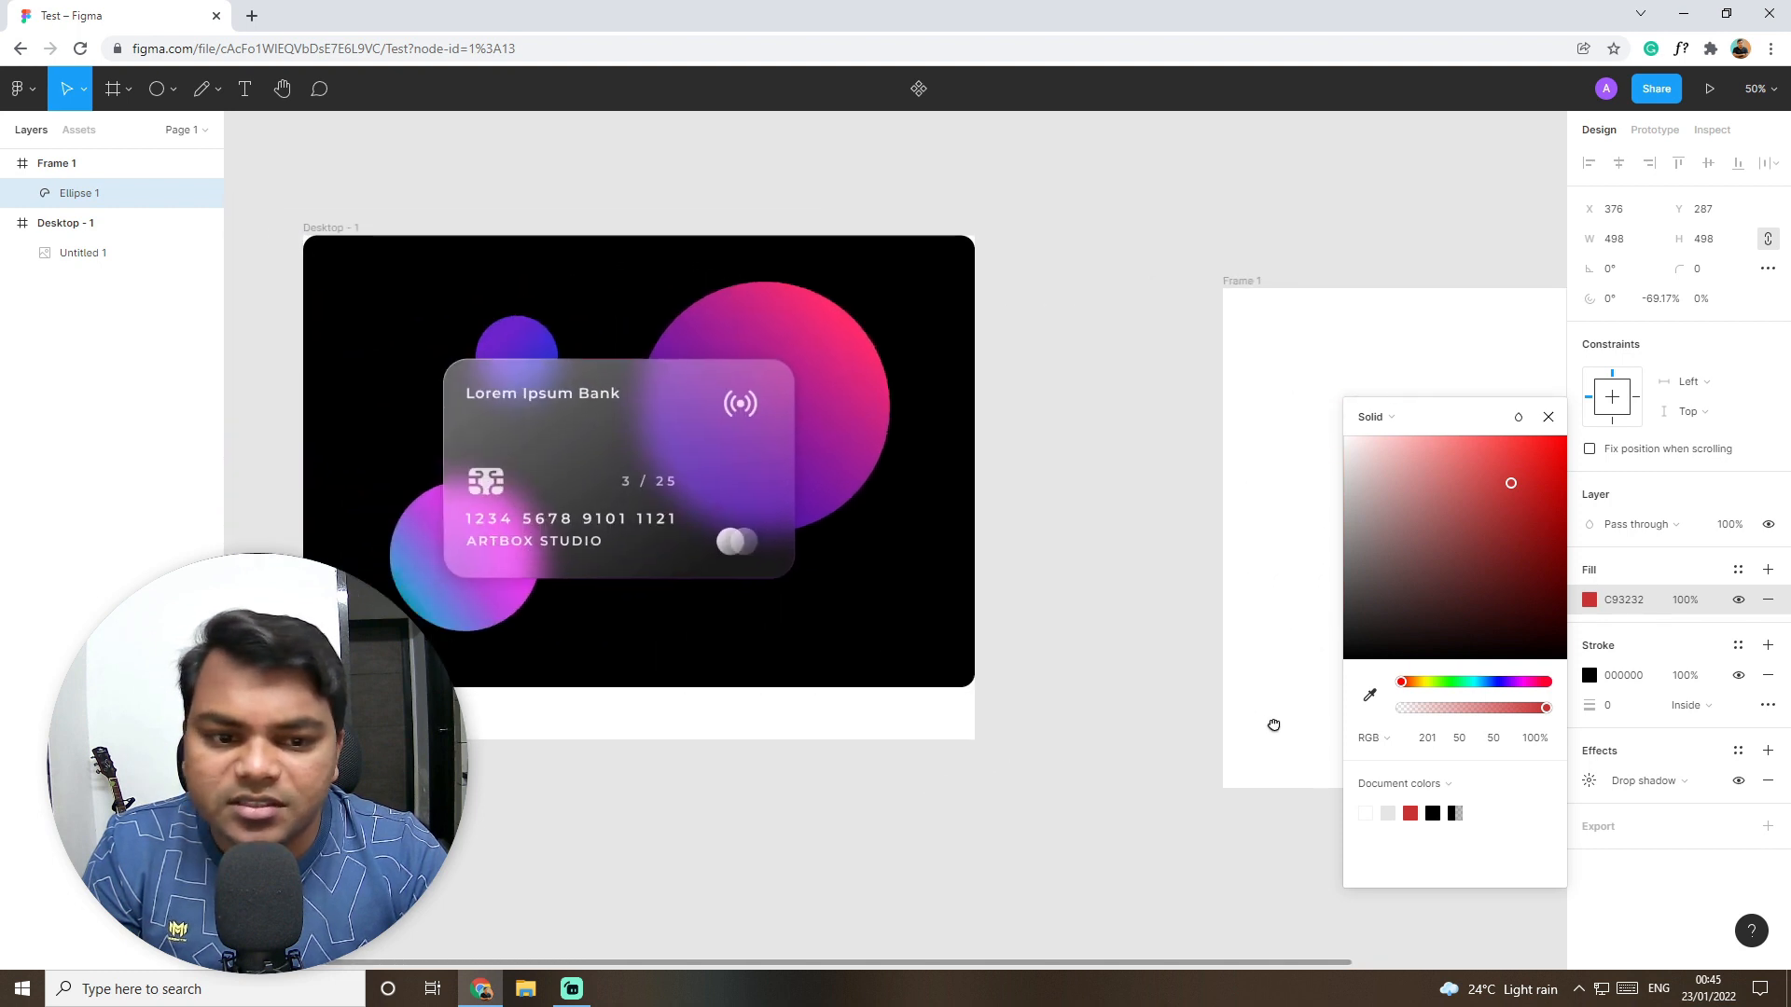
click(1548, 417)
Step: Replace the image fill of the picture in the Desktop - 1 frame with the "Business Card Free Mockup" file
click(1140, 460)
click(600, 344)
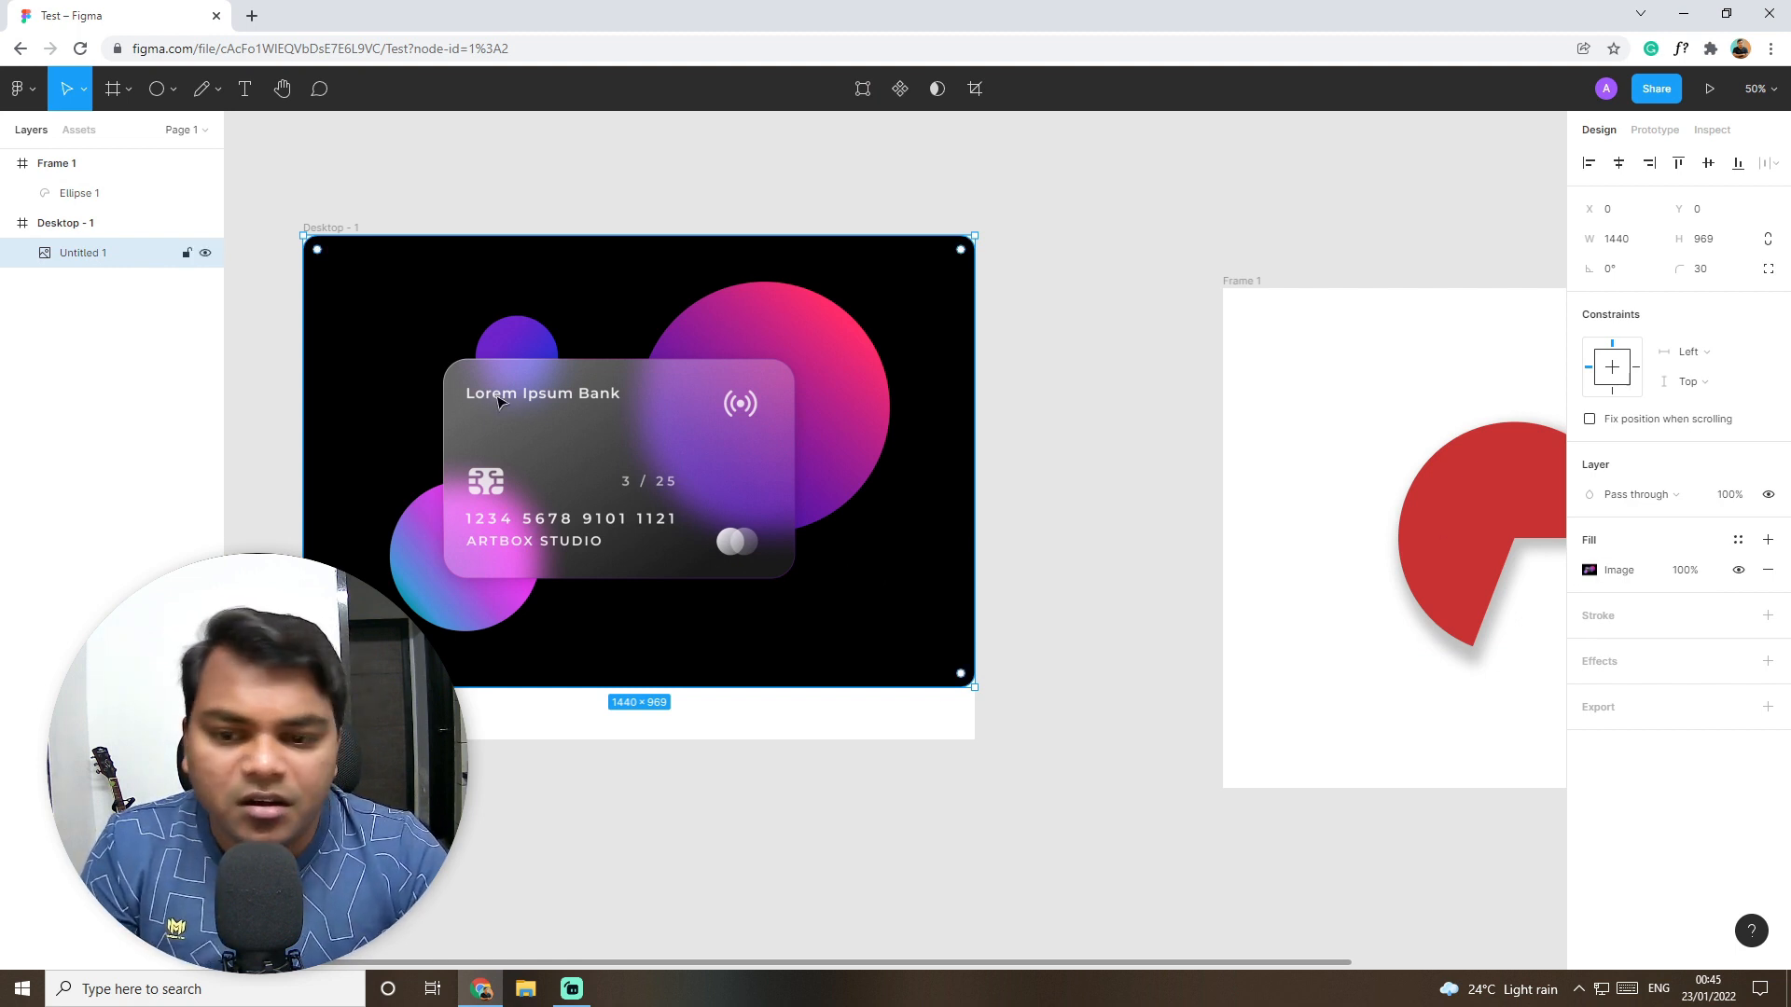
click(1589, 570)
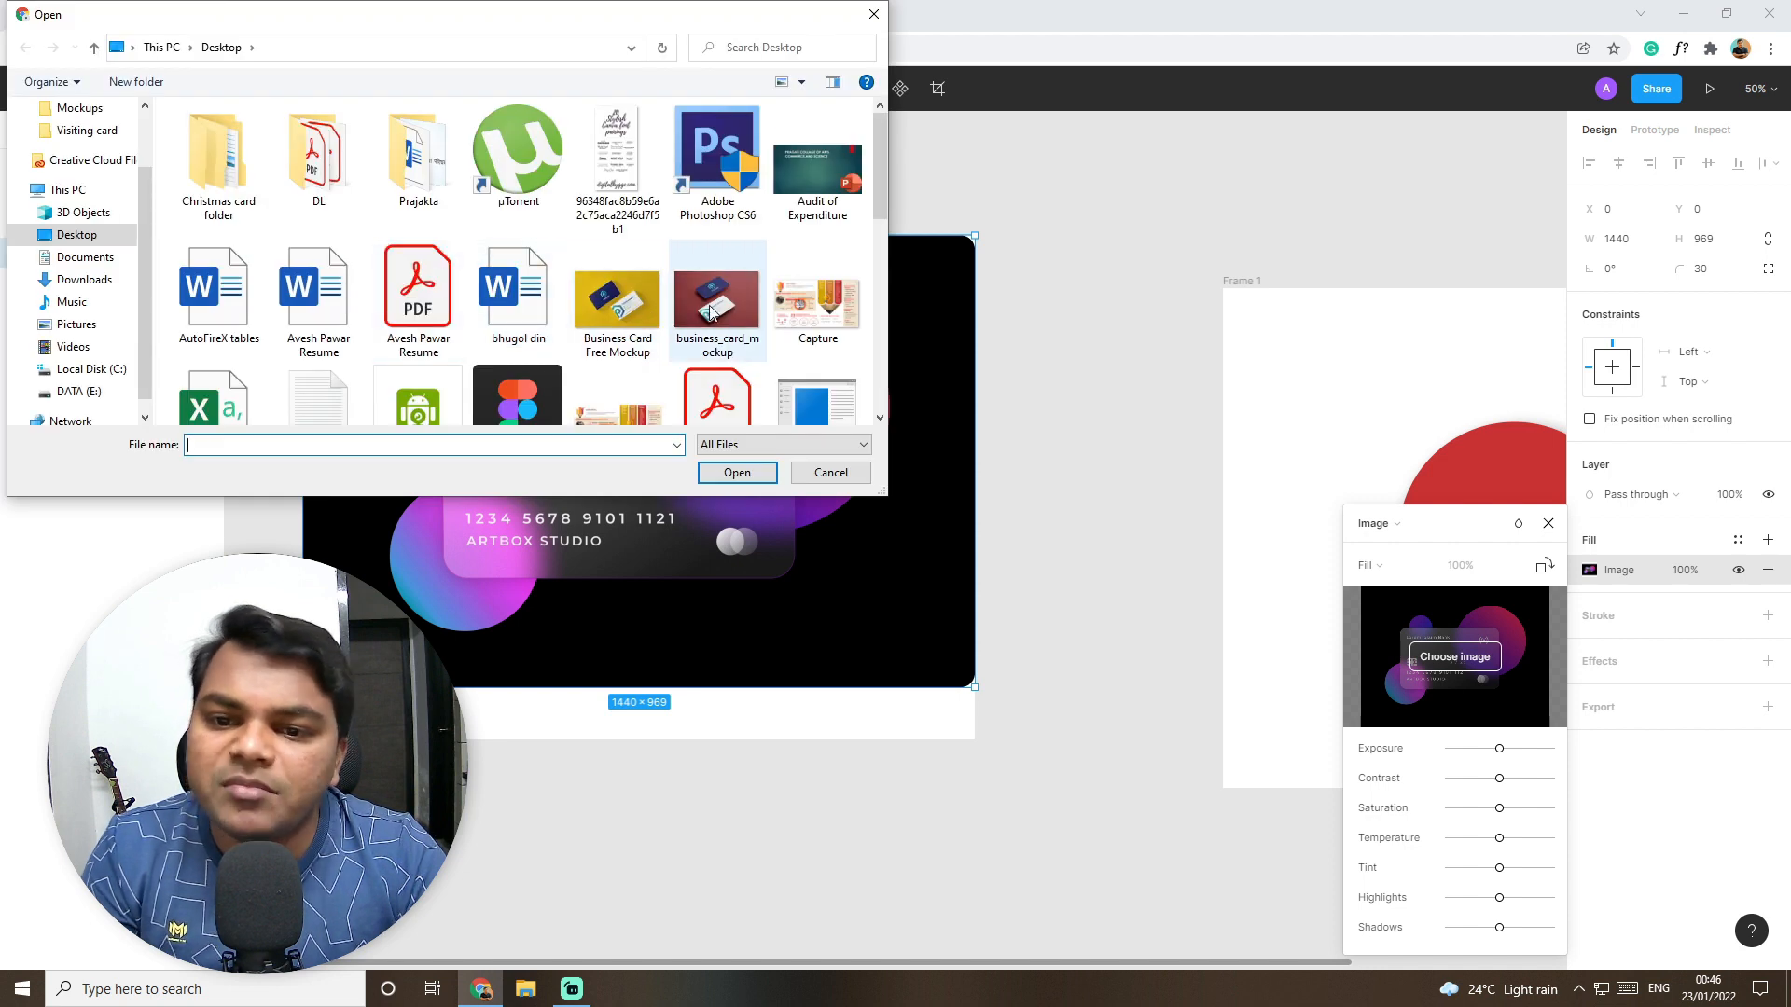
double_click(653, 315)
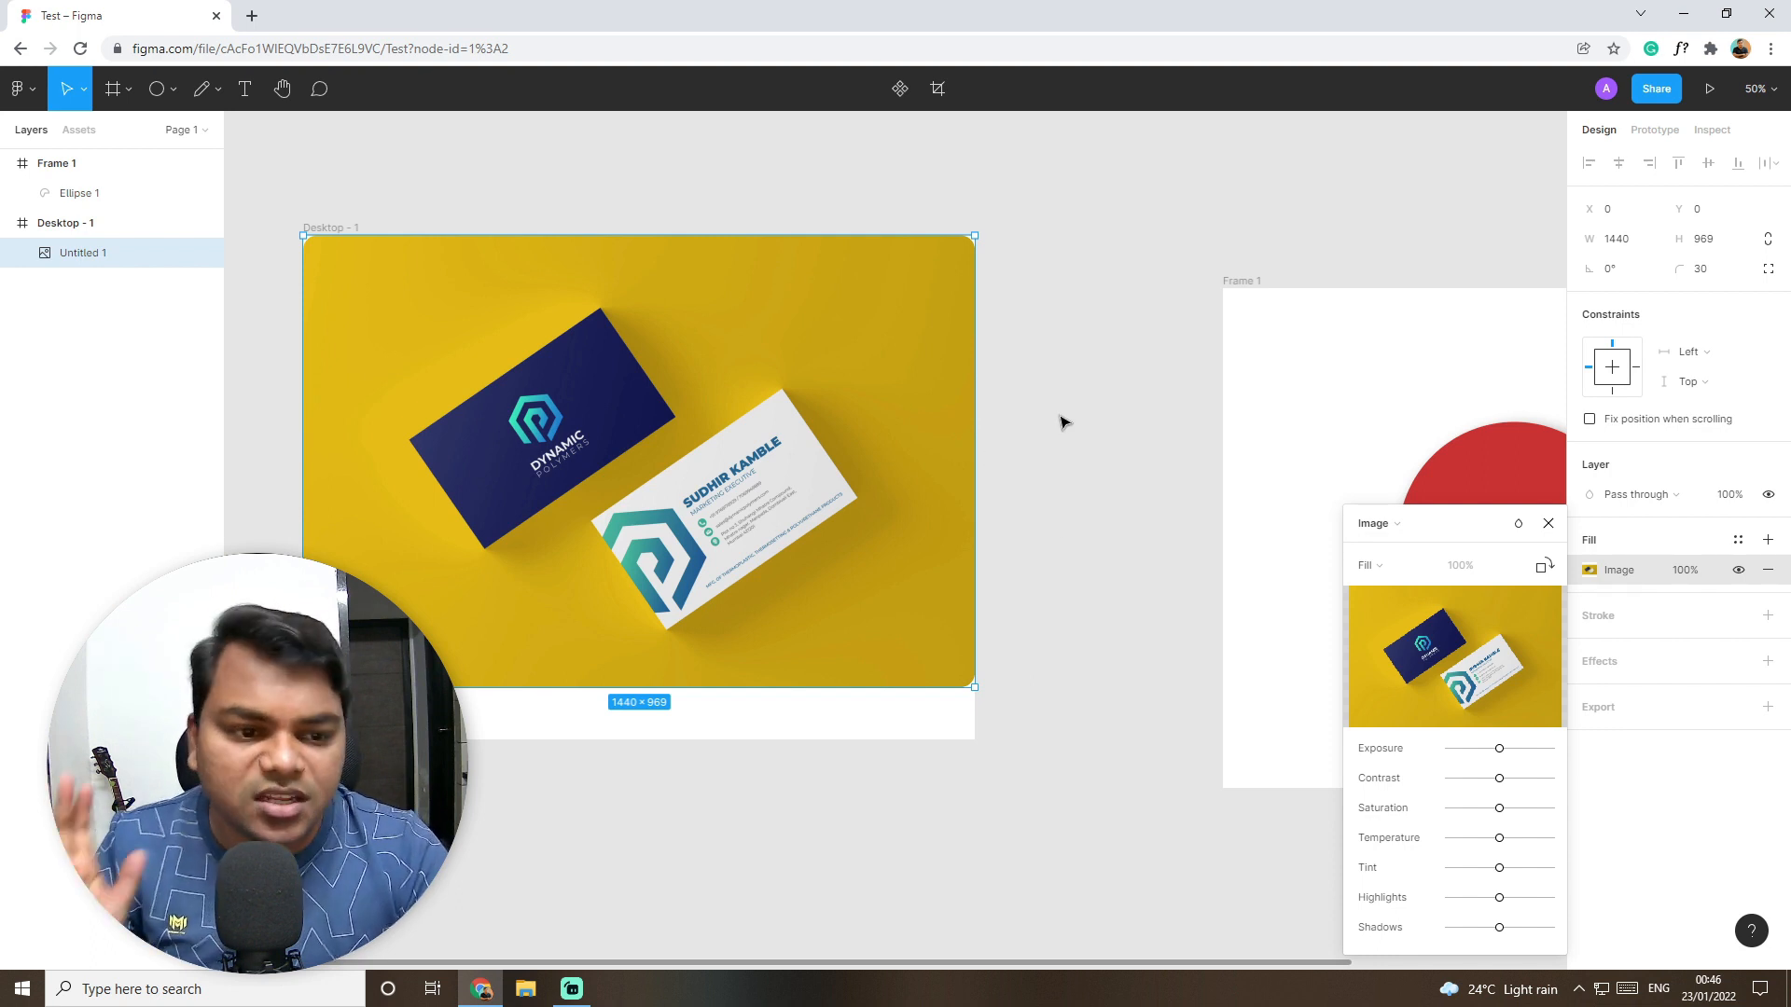
Step: Slightly raise the contrast and saturation of the business card image and close its fill settings
mouse_move(1500, 670)
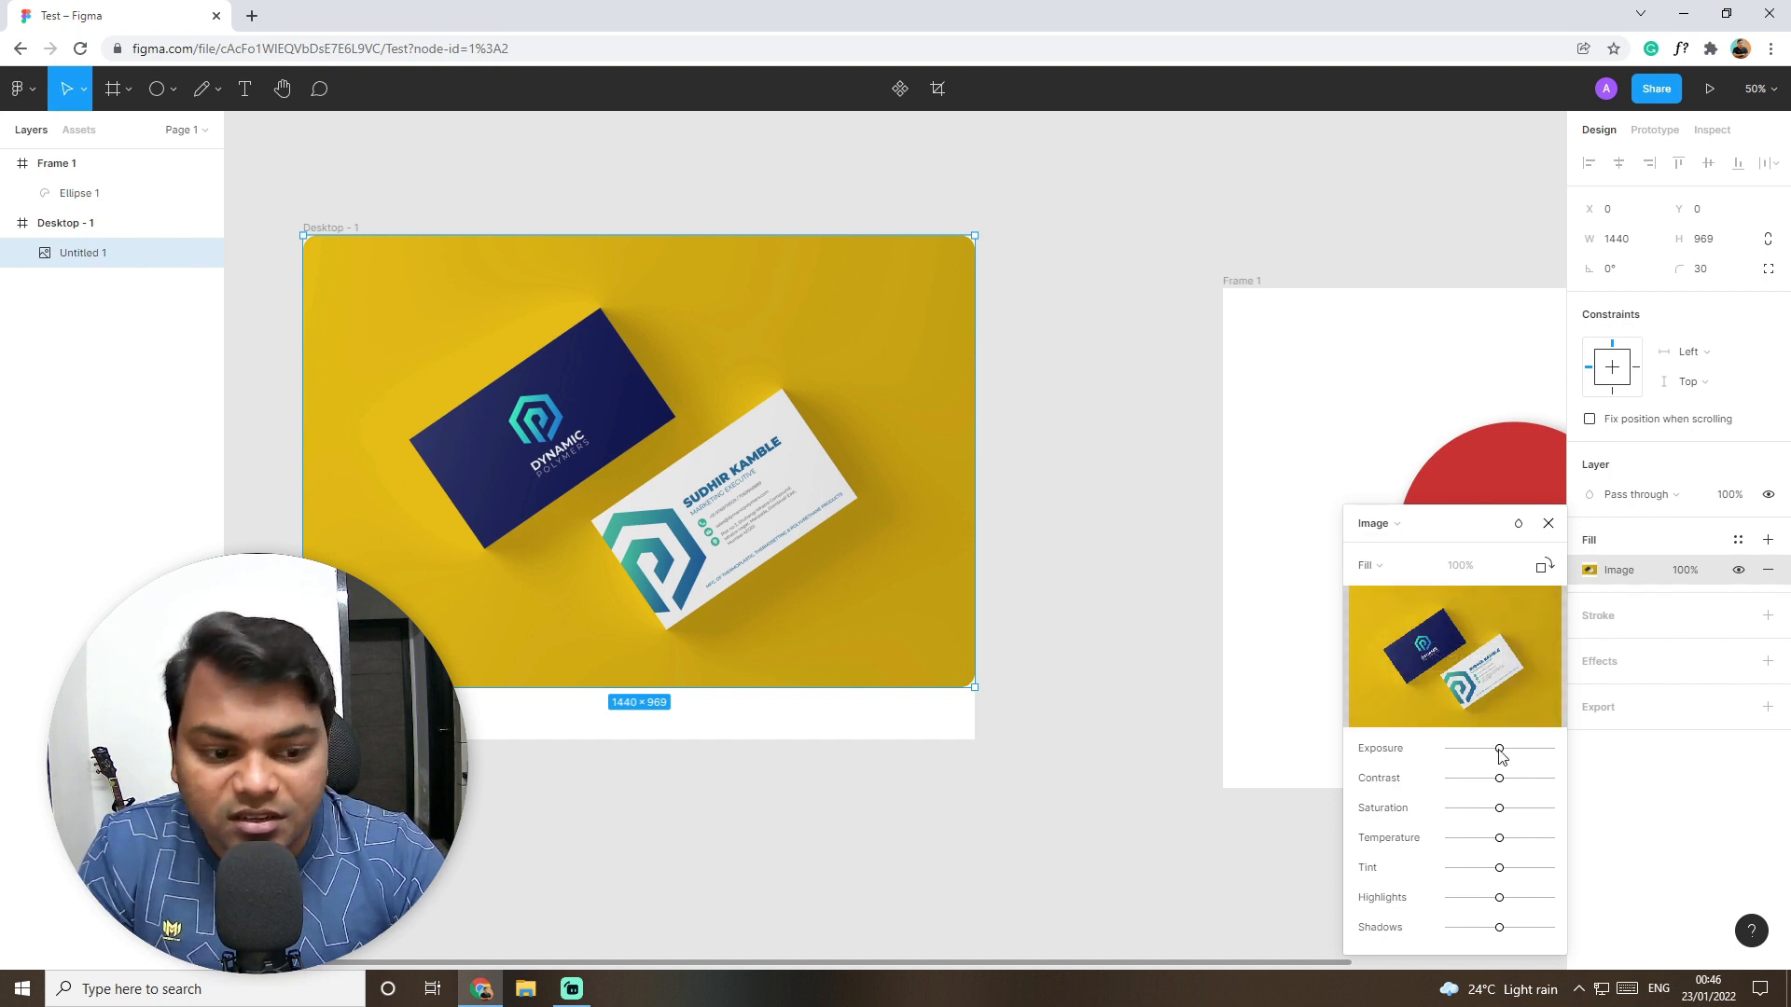
drag(1485, 752, 1500, 841)
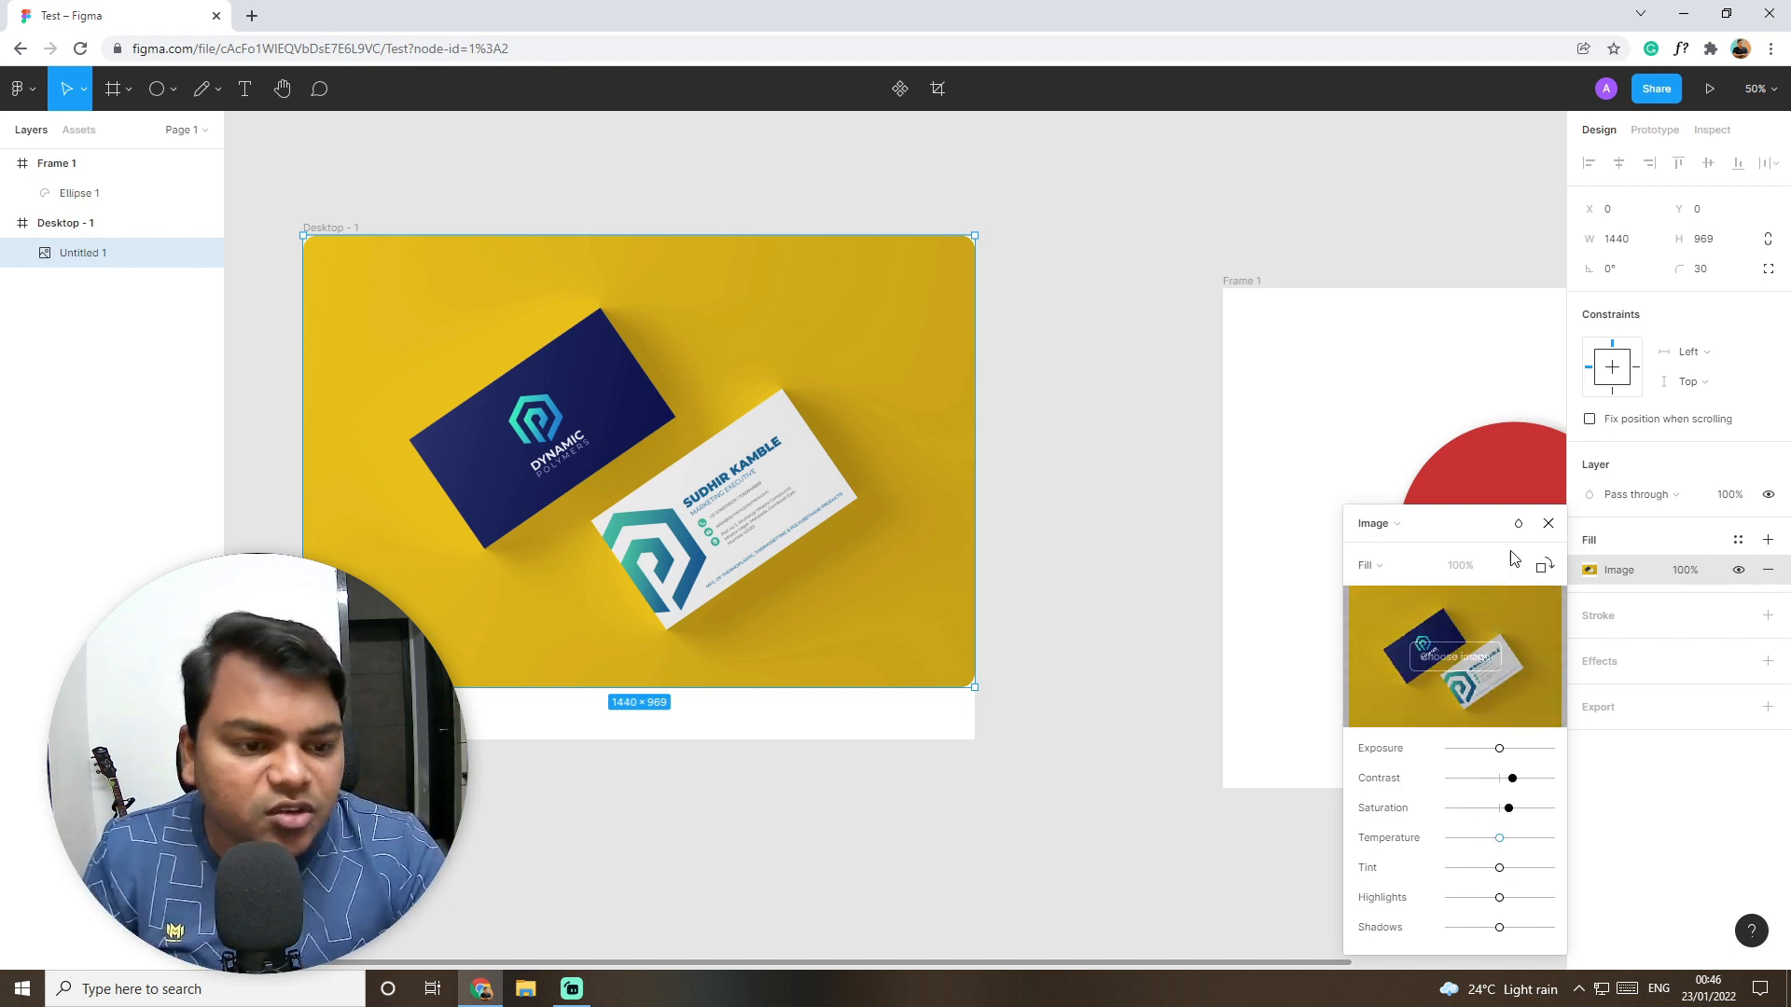
click(1549, 528)
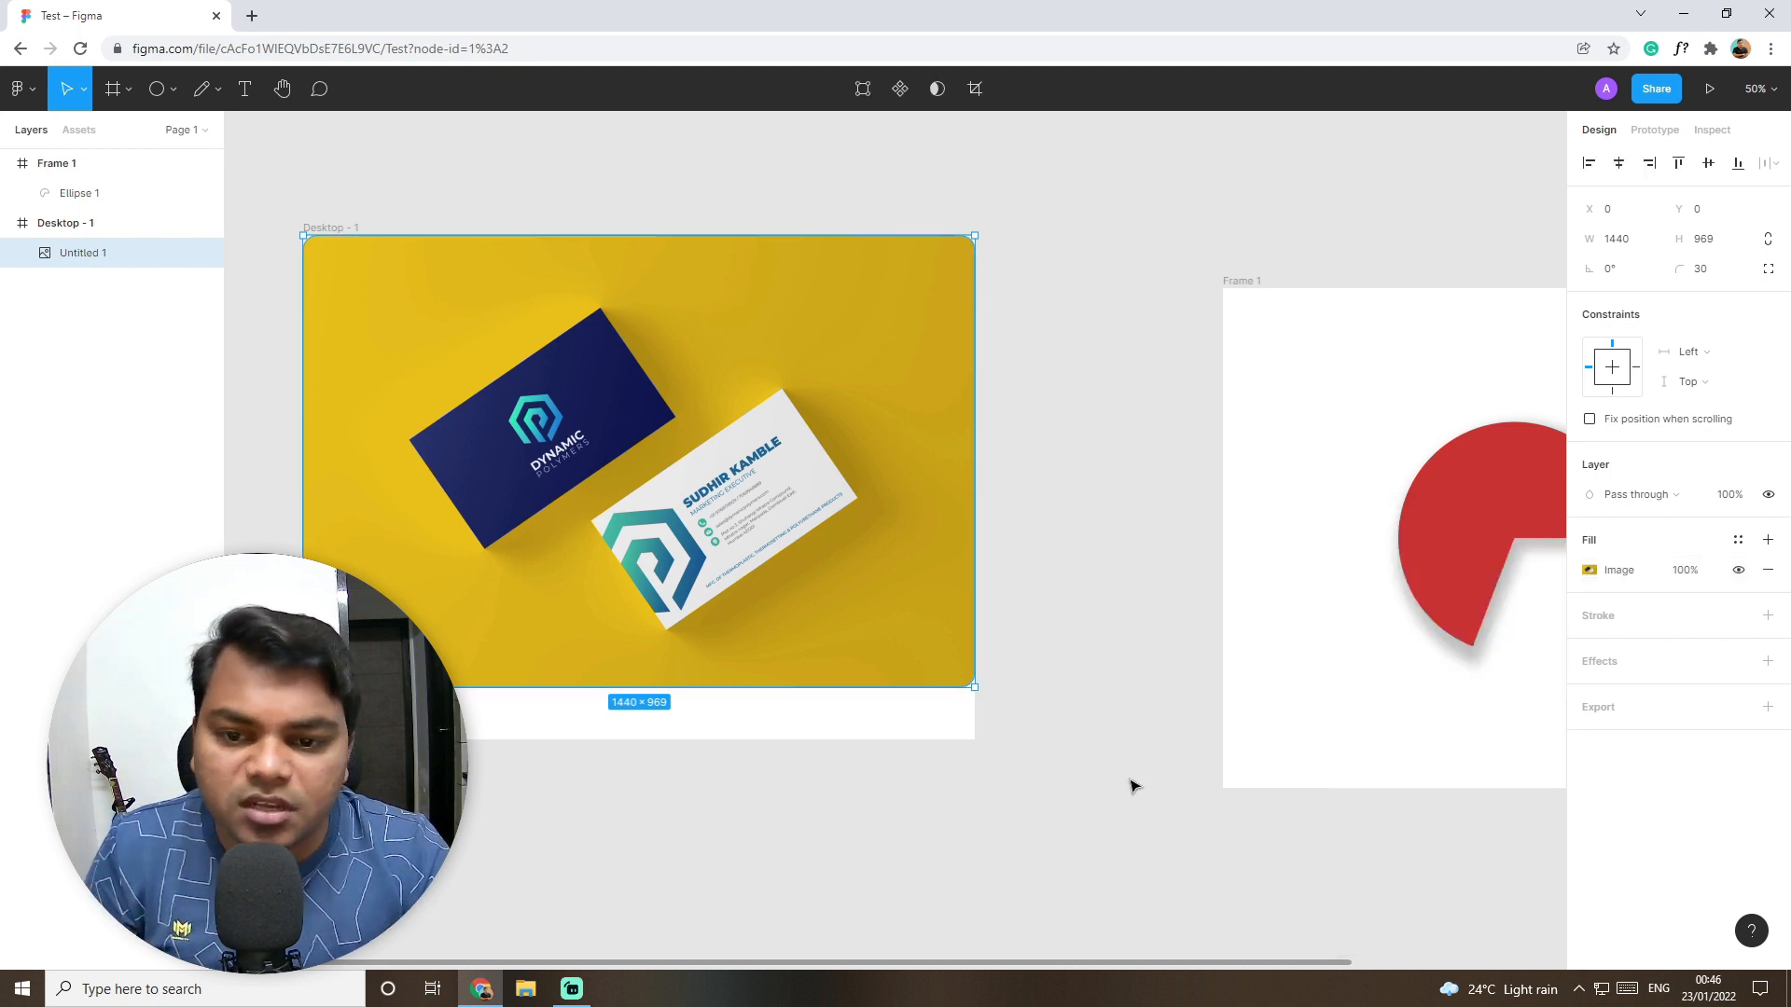
mouse_move(1279, 871)
mouse_down()
mouse_move(1154, 852)
mouse_move(1124, 812)
mouse_move(1297, 889)
mouse_up()
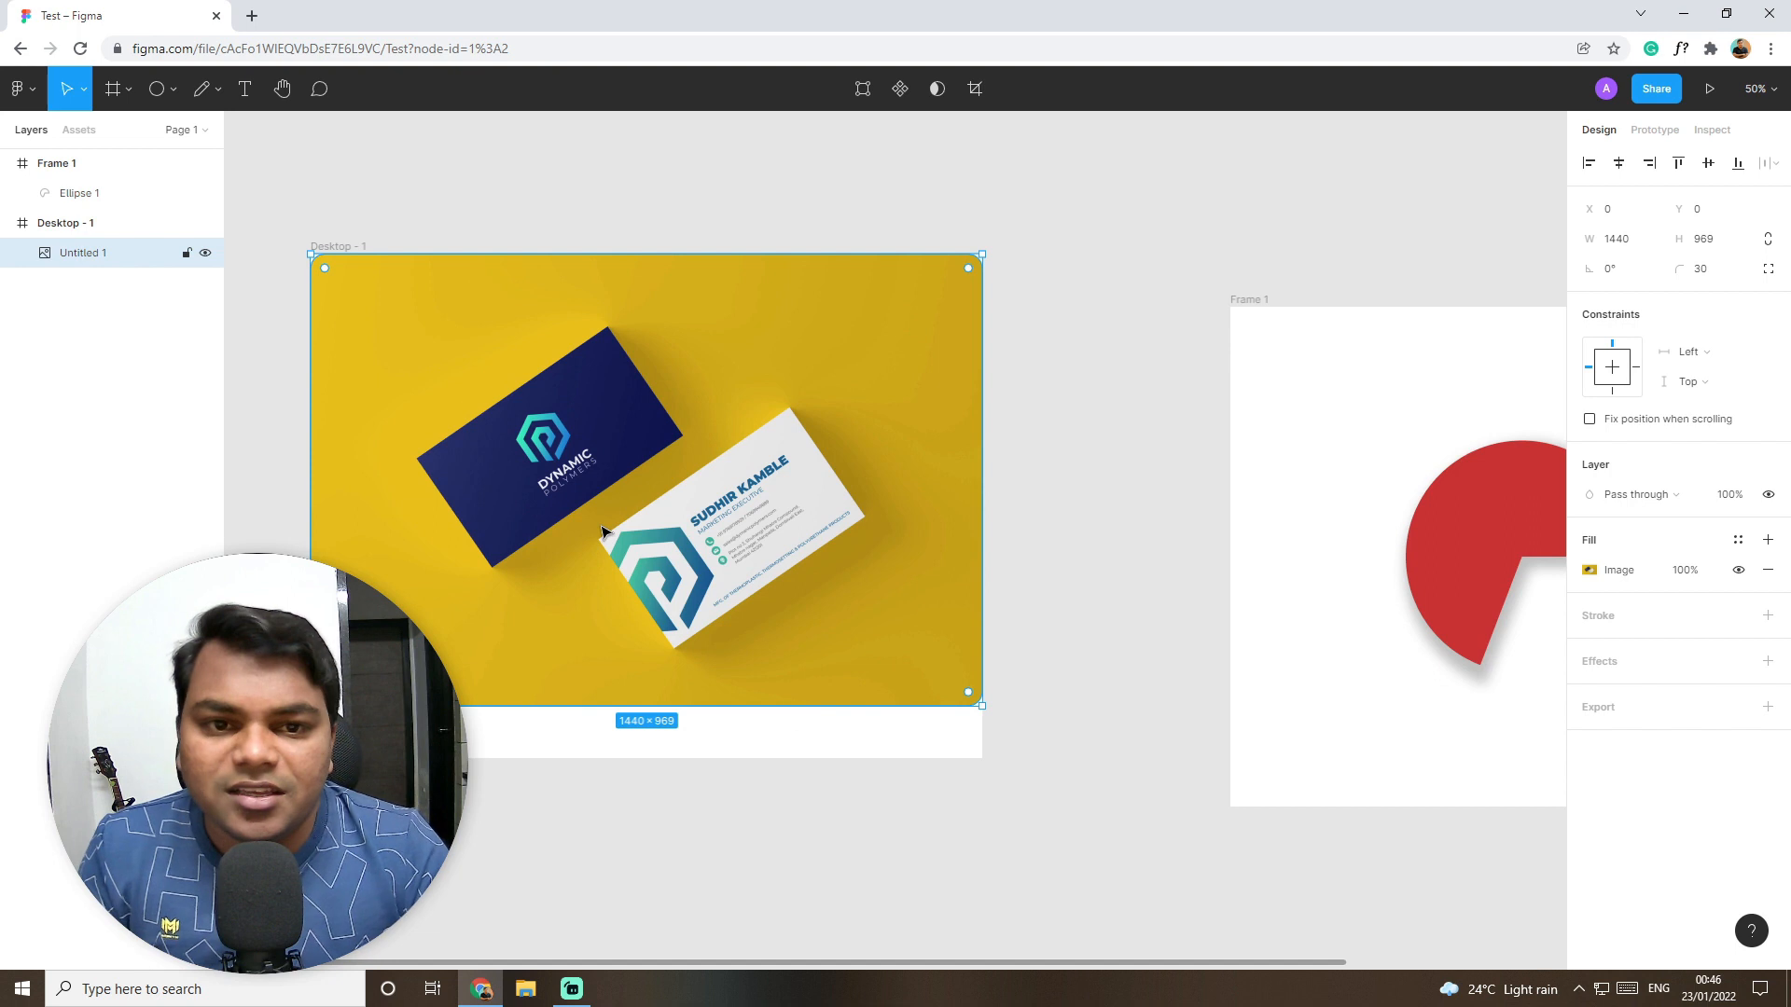
Step: Leave the Test file for the file browser and open the AutoFireX draft
click(34, 101)
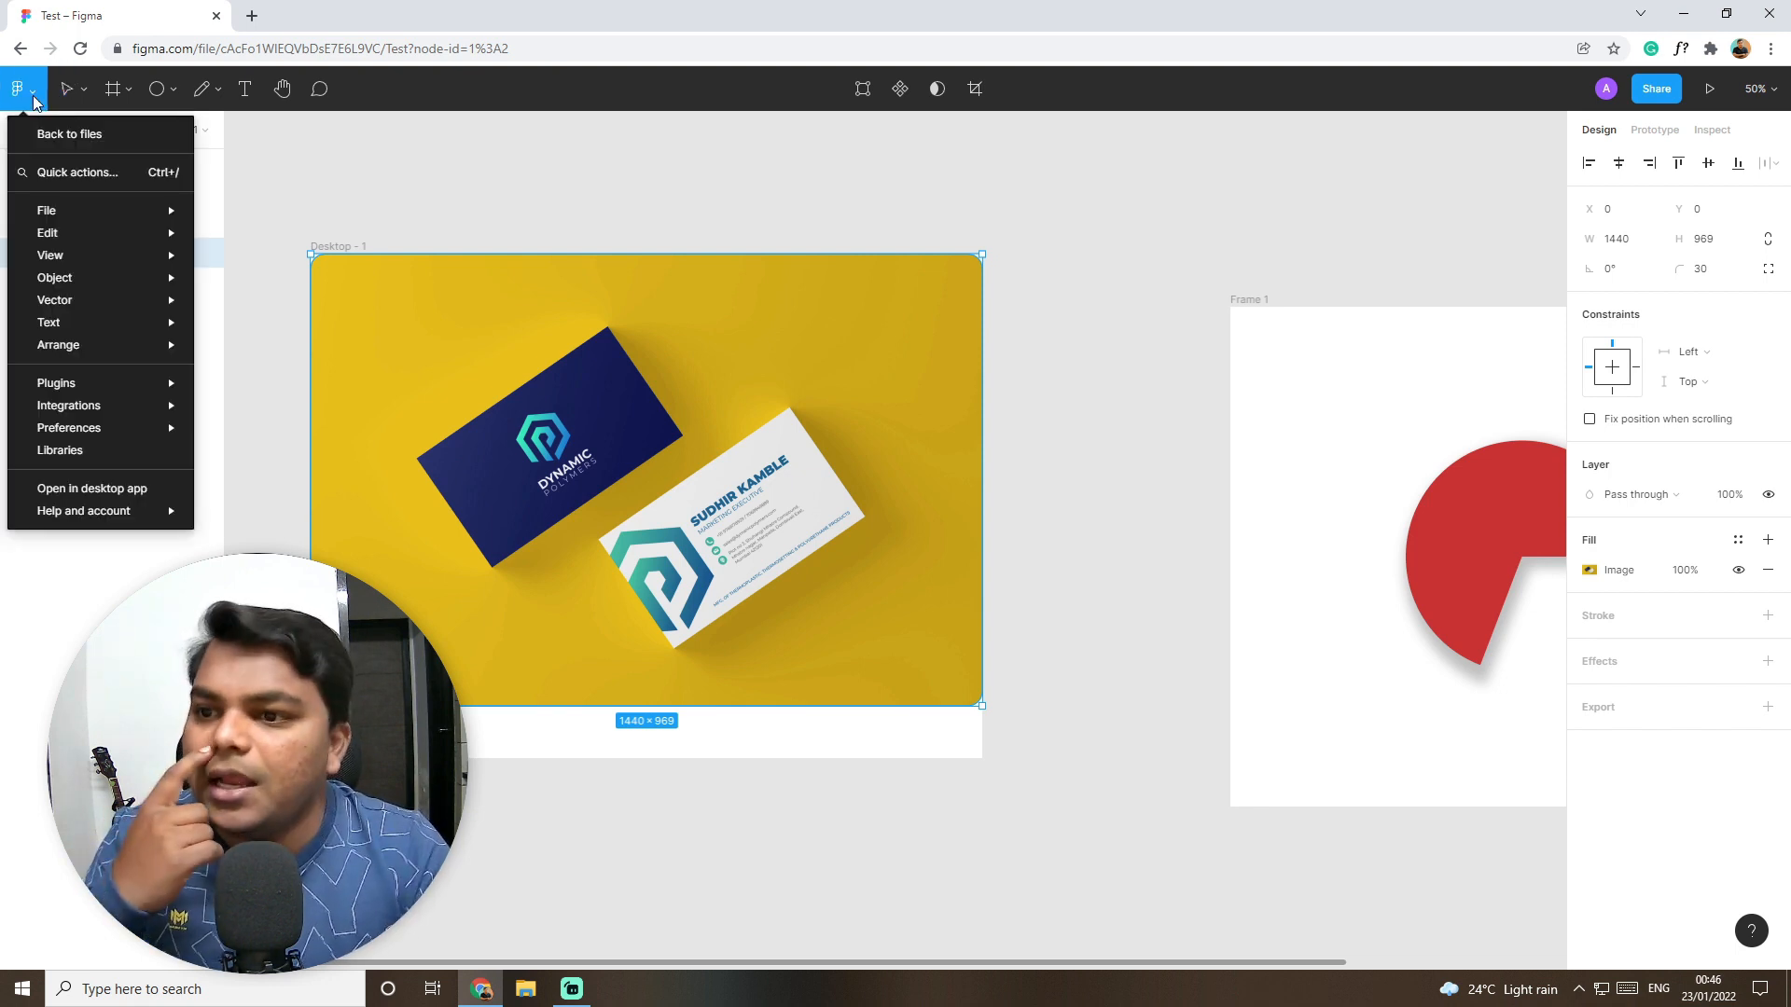
click(42, 143)
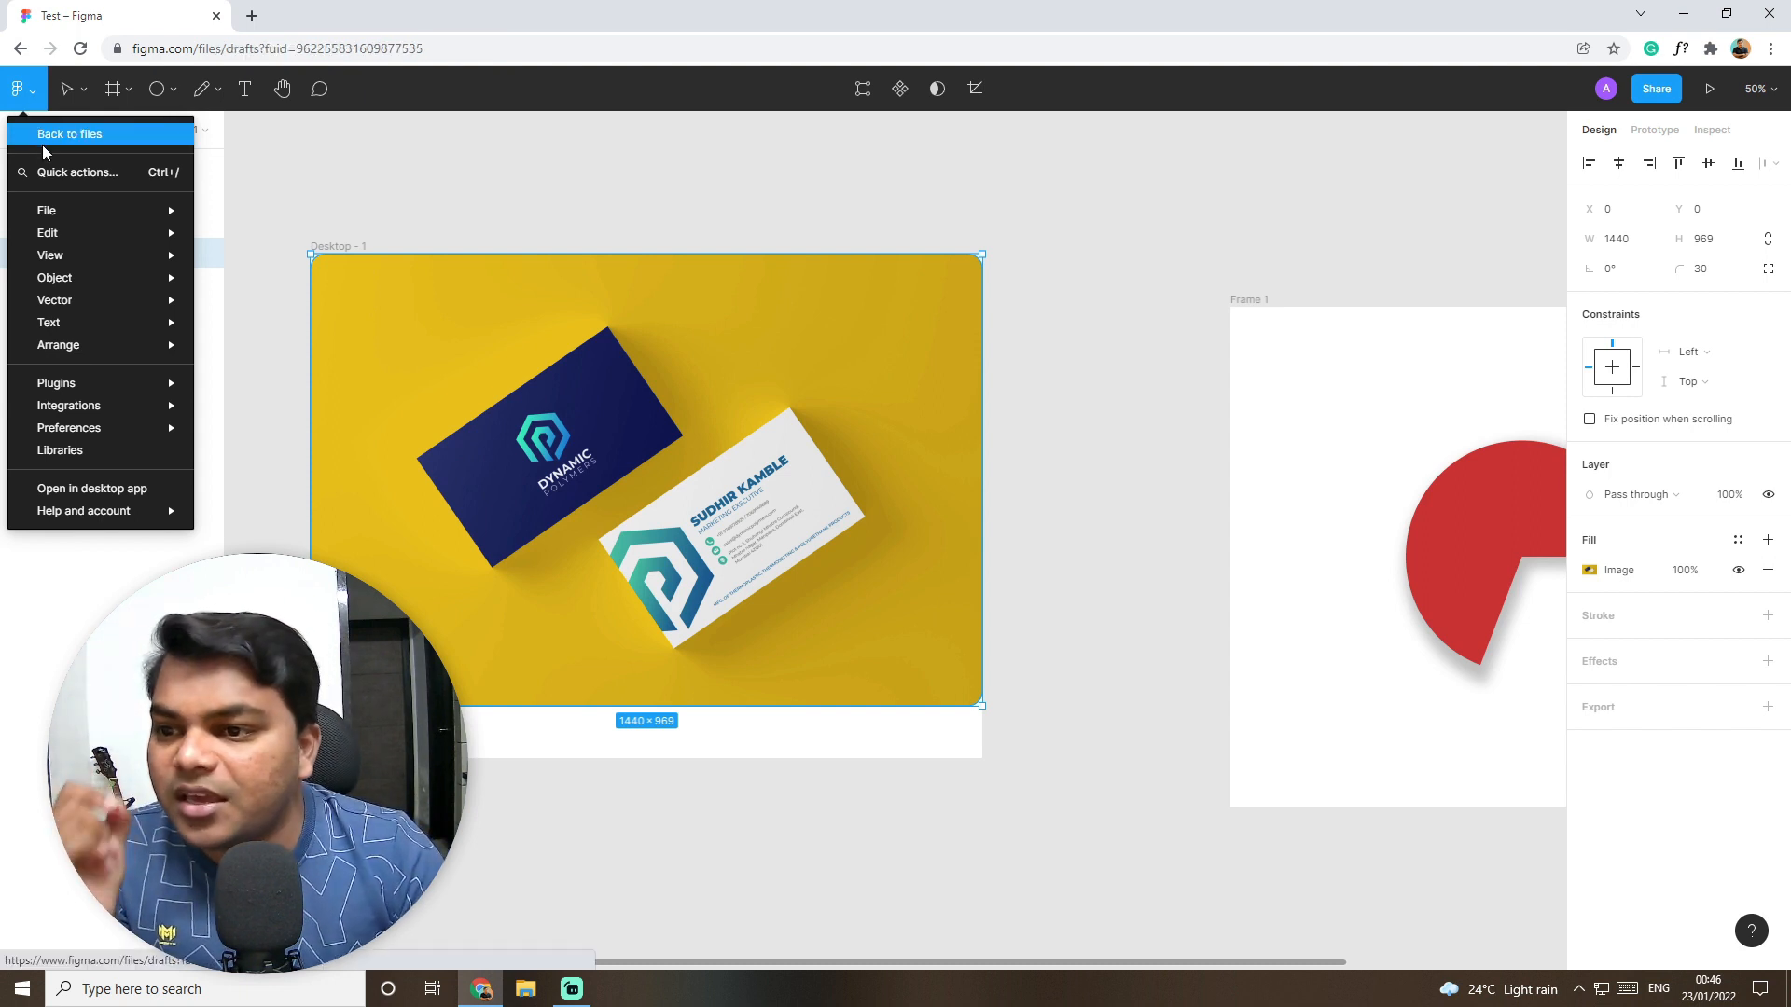
mouse_move(574, 433)
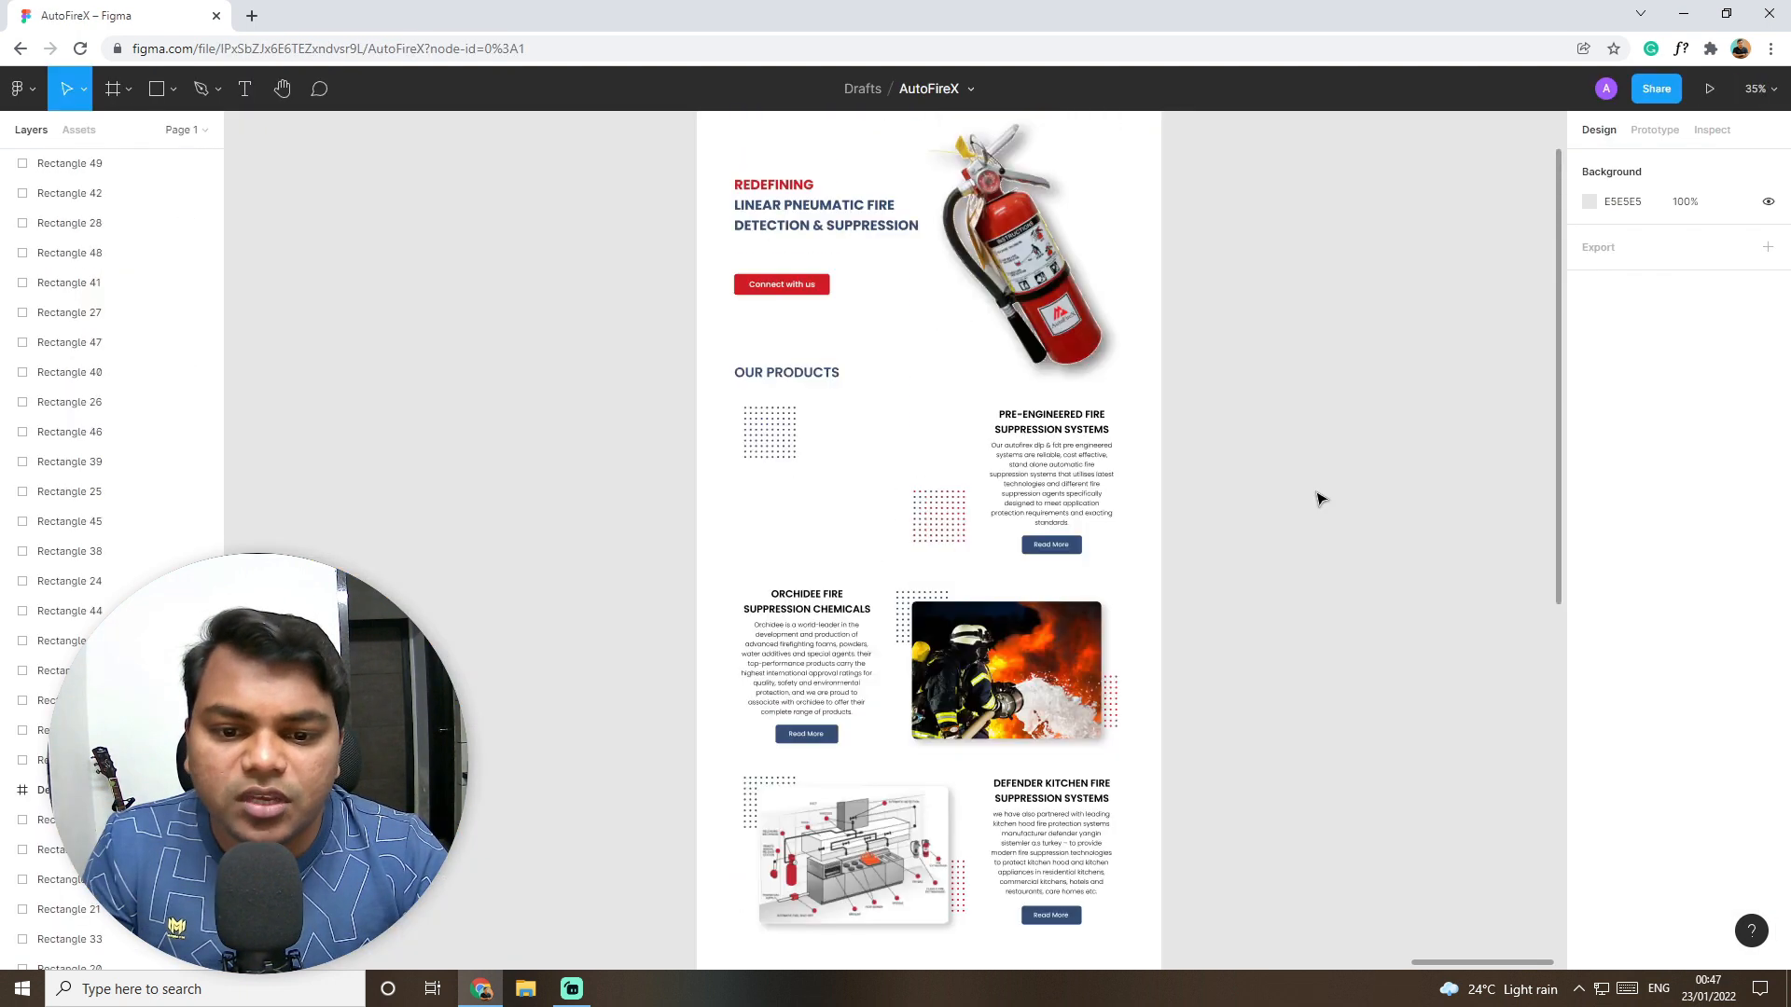
Step: Examine the AutoFireX website design at 50% zoom, from the page header down through the product sections
scroll(1319, 499, up, 5)
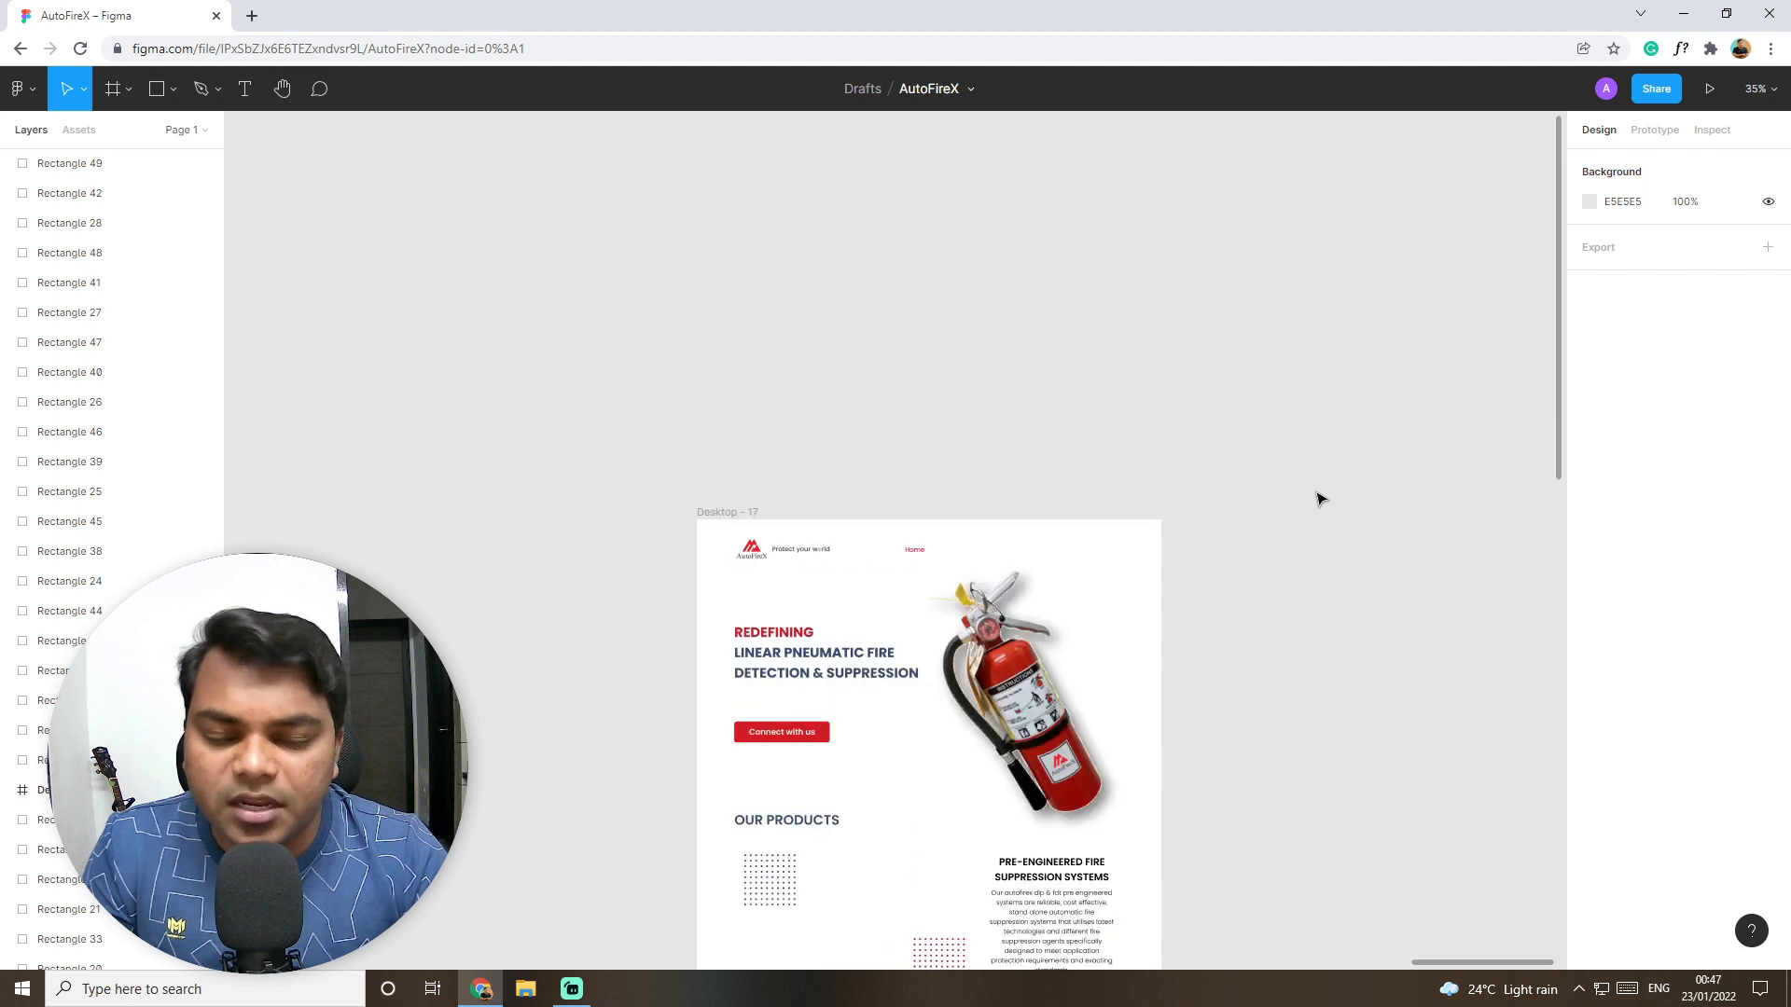
scroll(1319, 499, down, 4)
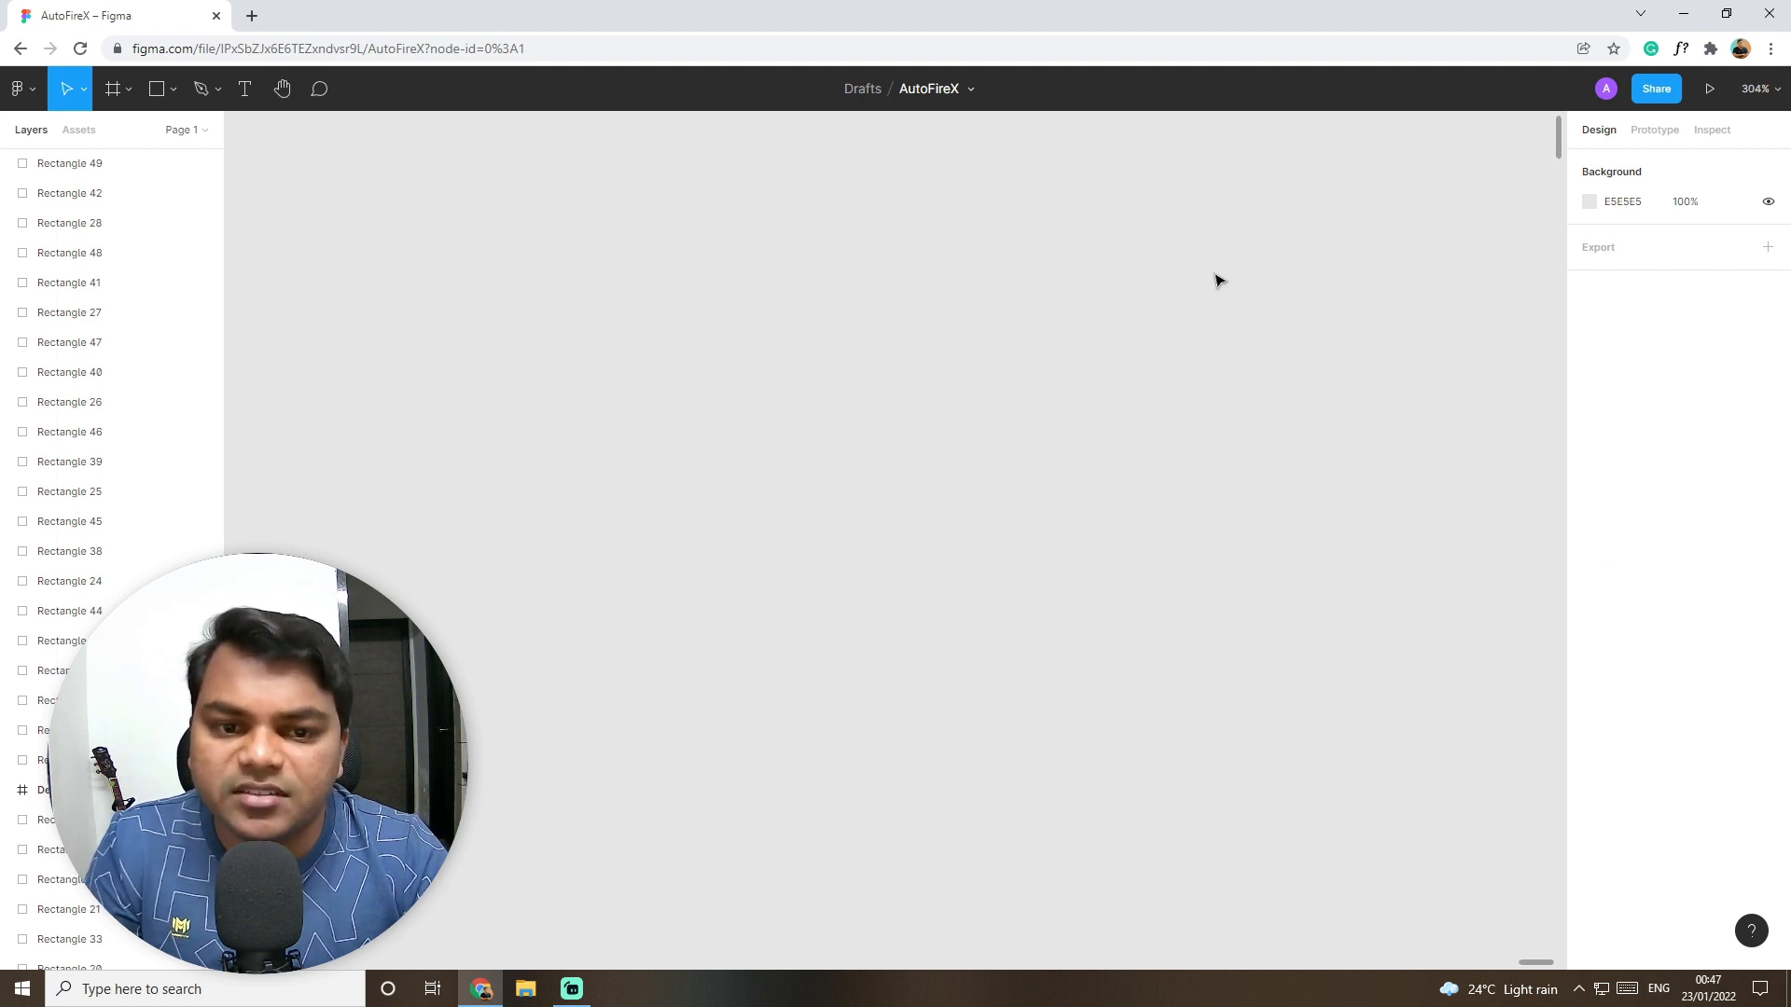
drag(1197, 347, 1247, 282)
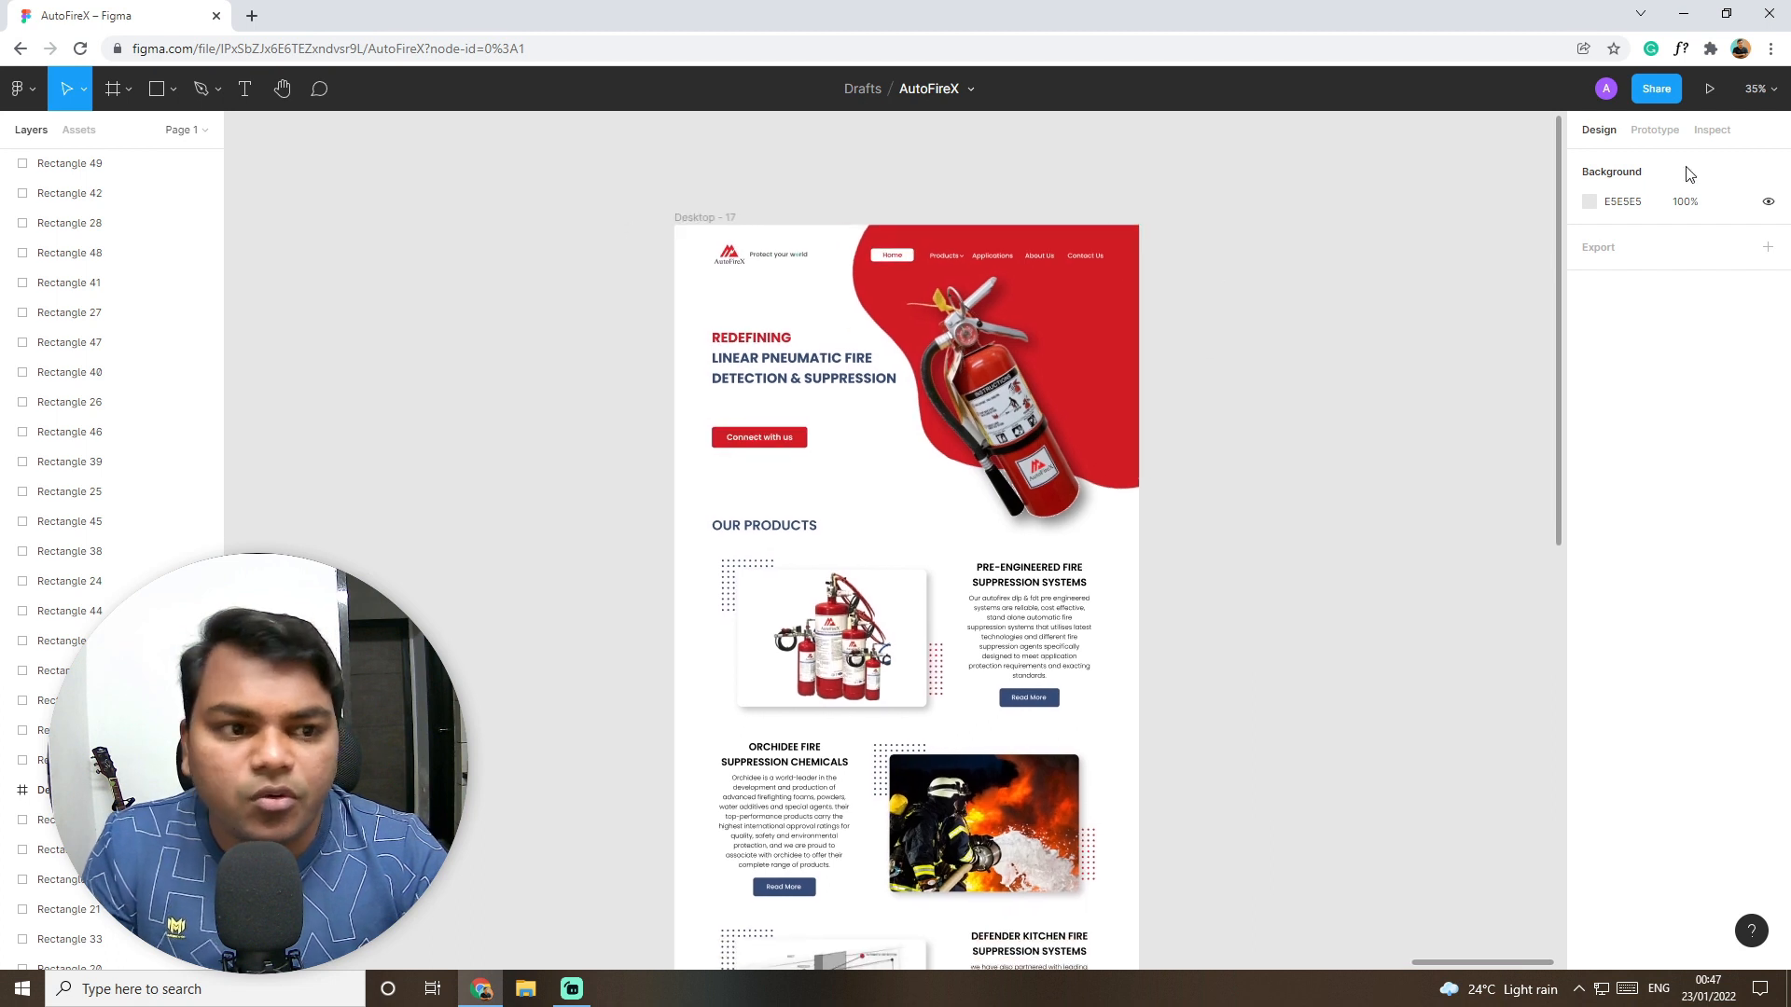
click(1766, 90)
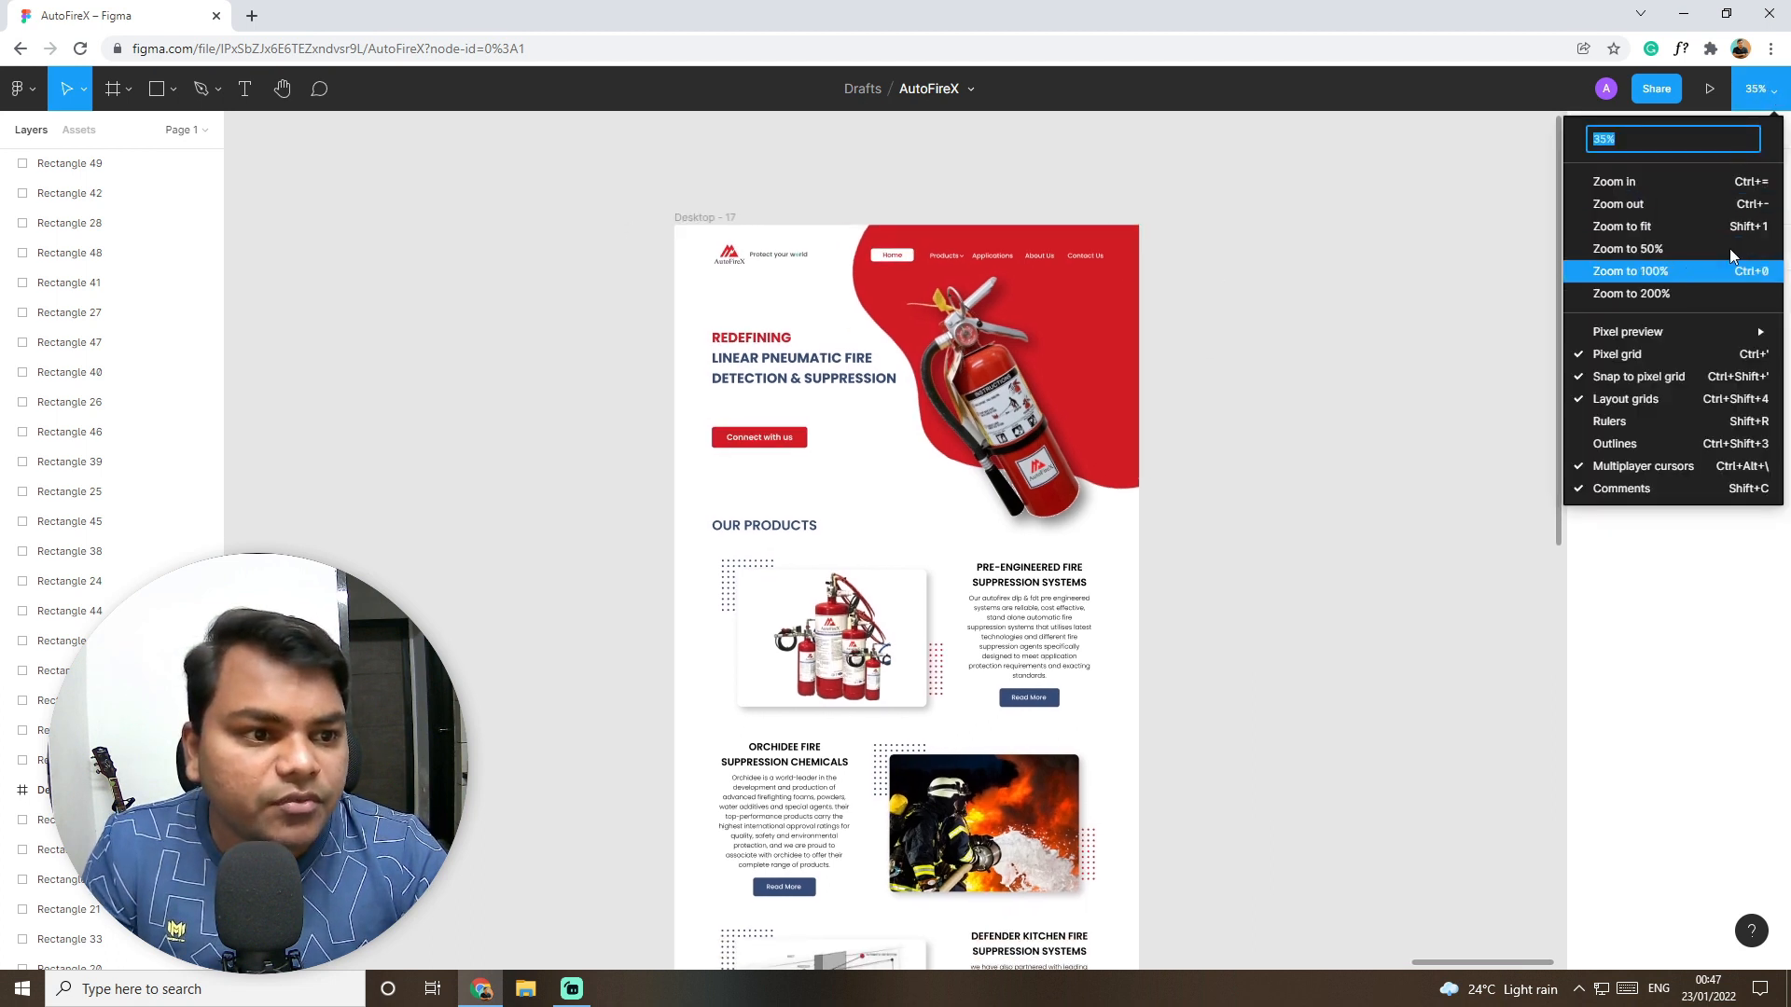
click(1665, 249)
scroll(1448, 422, up, 3)
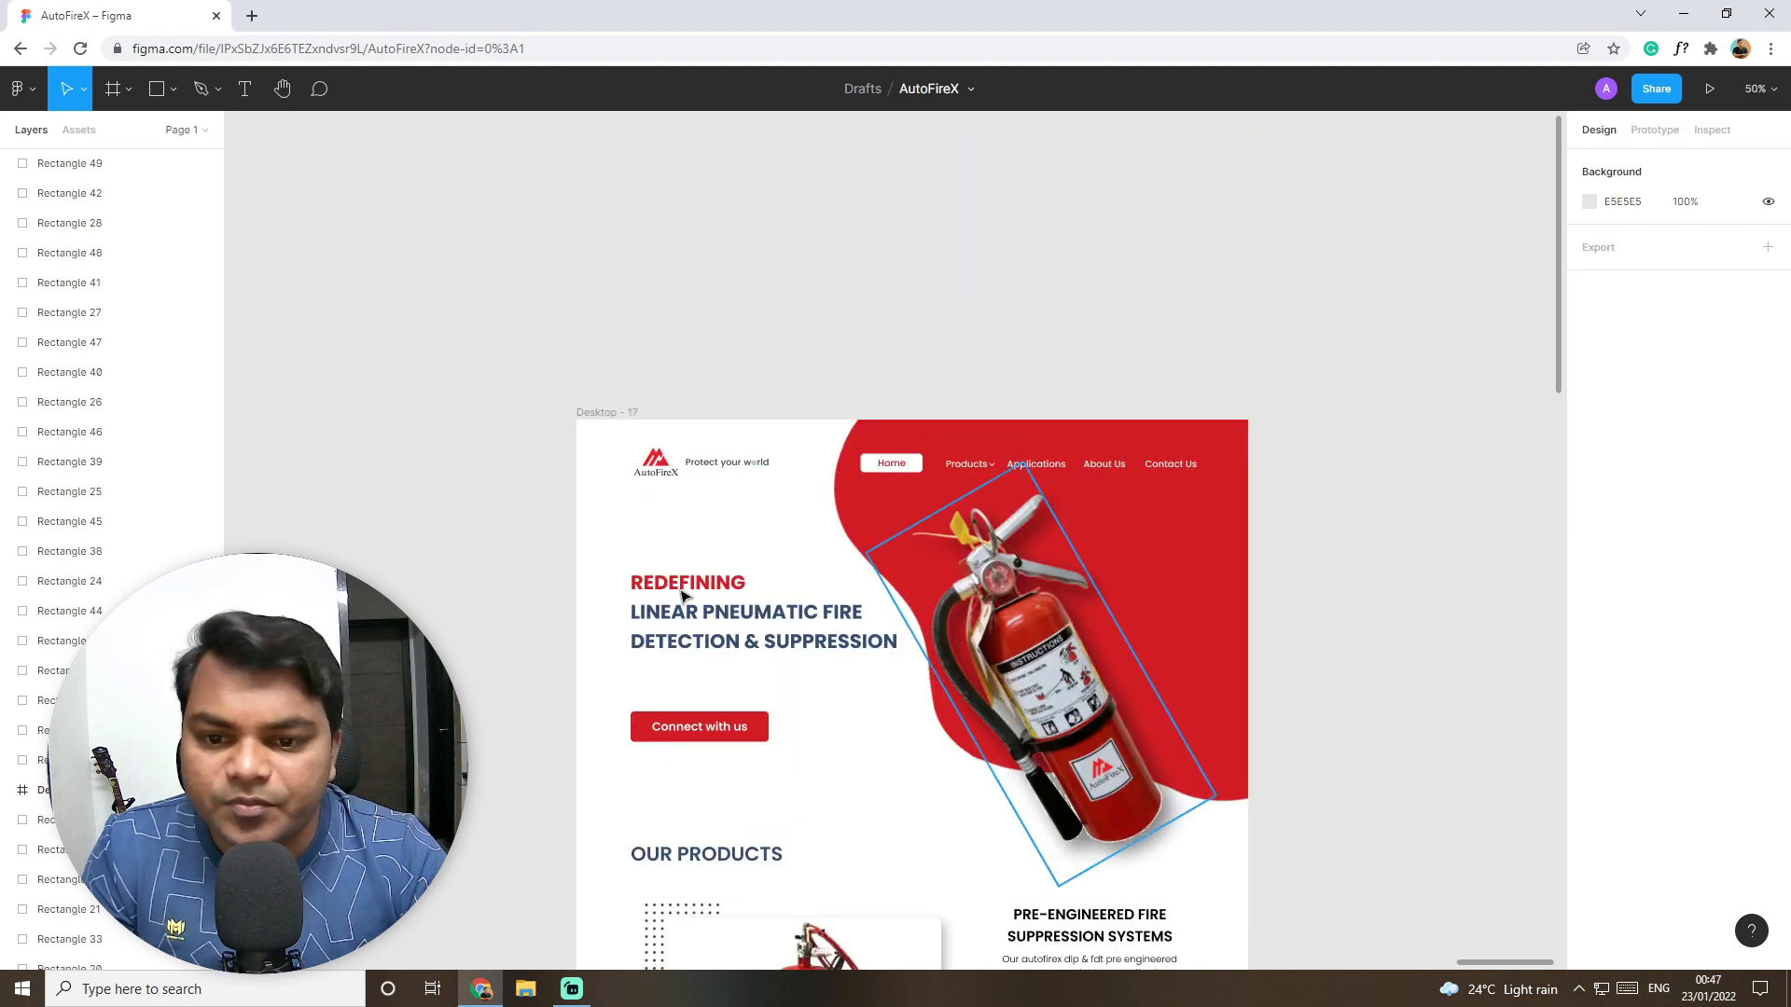
drag(1558, 271, 1539, 881)
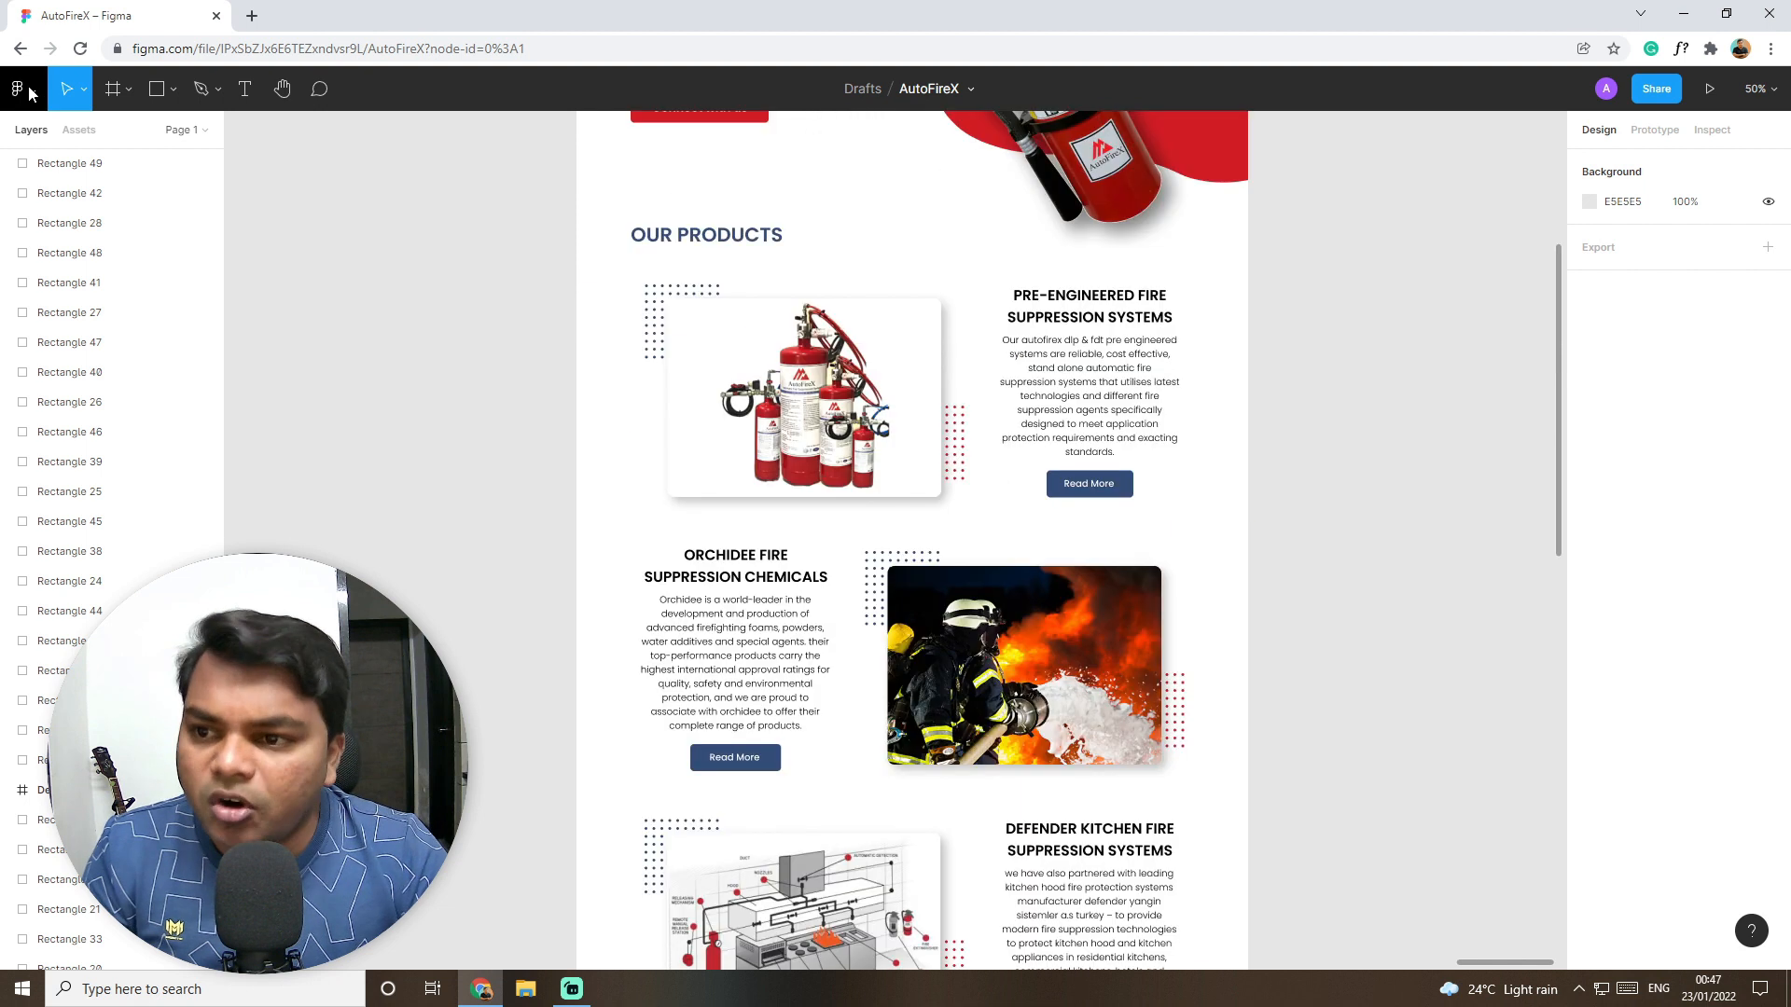
Step: Return to the file browser and open the Untitled draft containing the two Slide 4:3 brand guideline frames
click(29, 93)
click(56, 136)
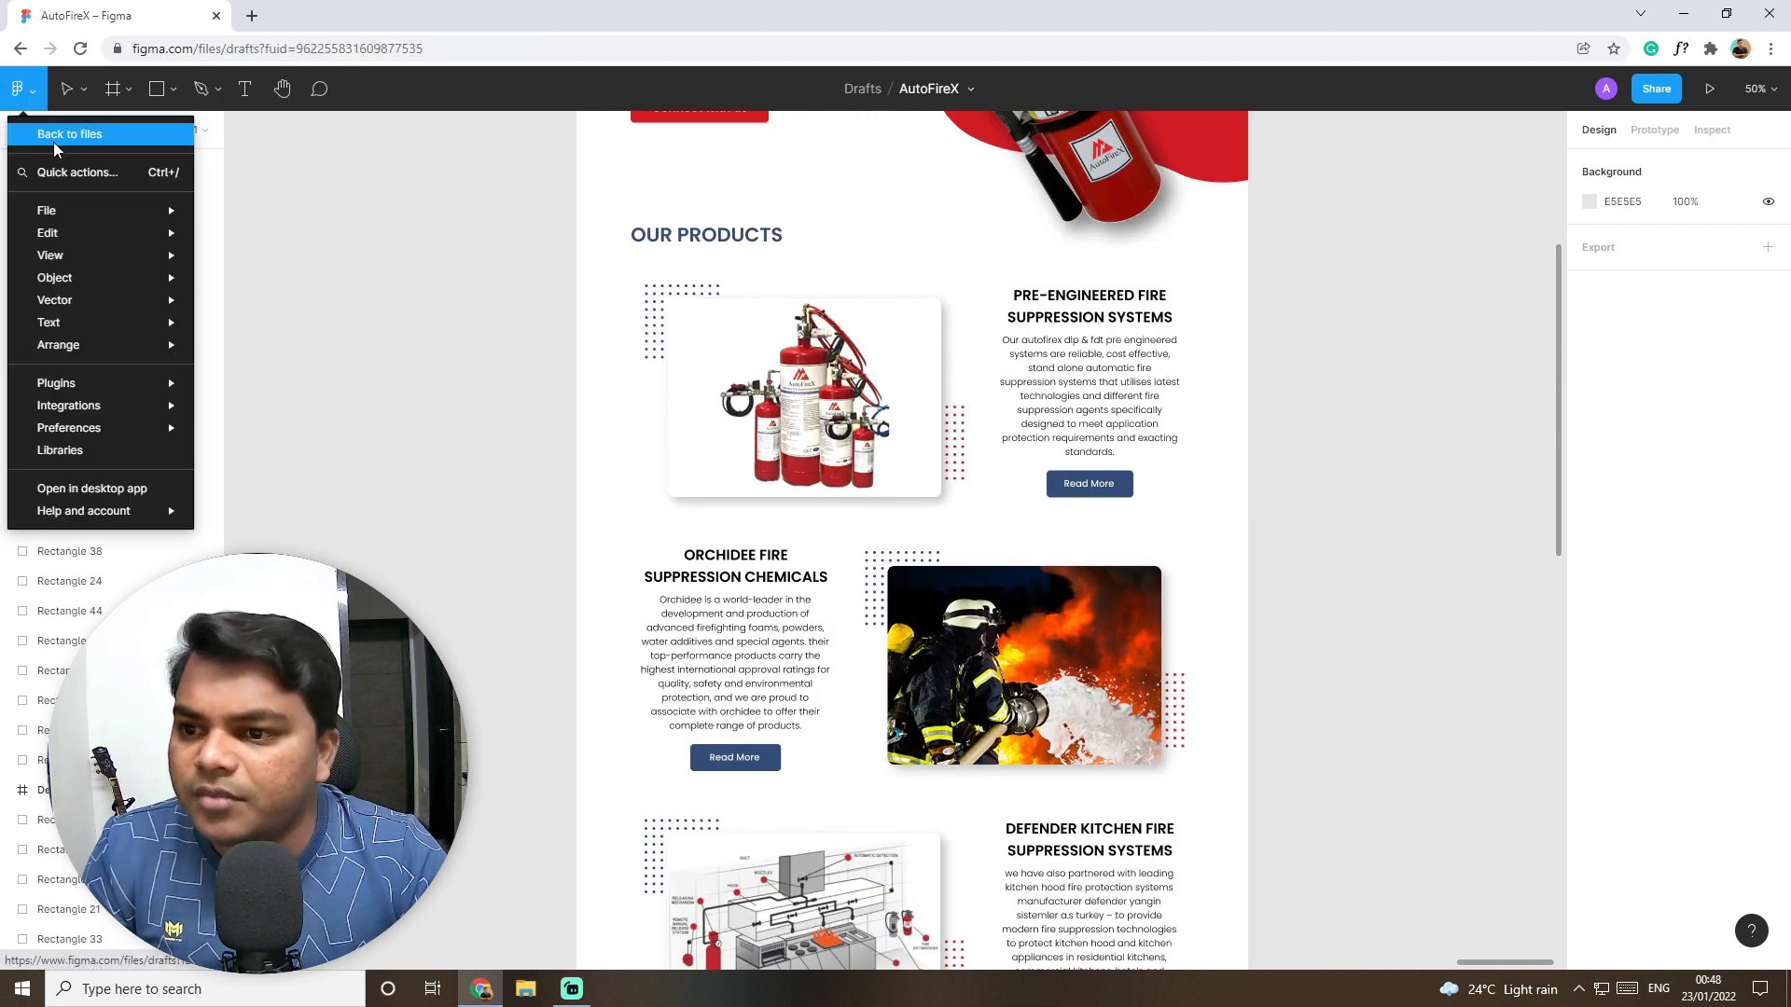
double_click(1234, 650)
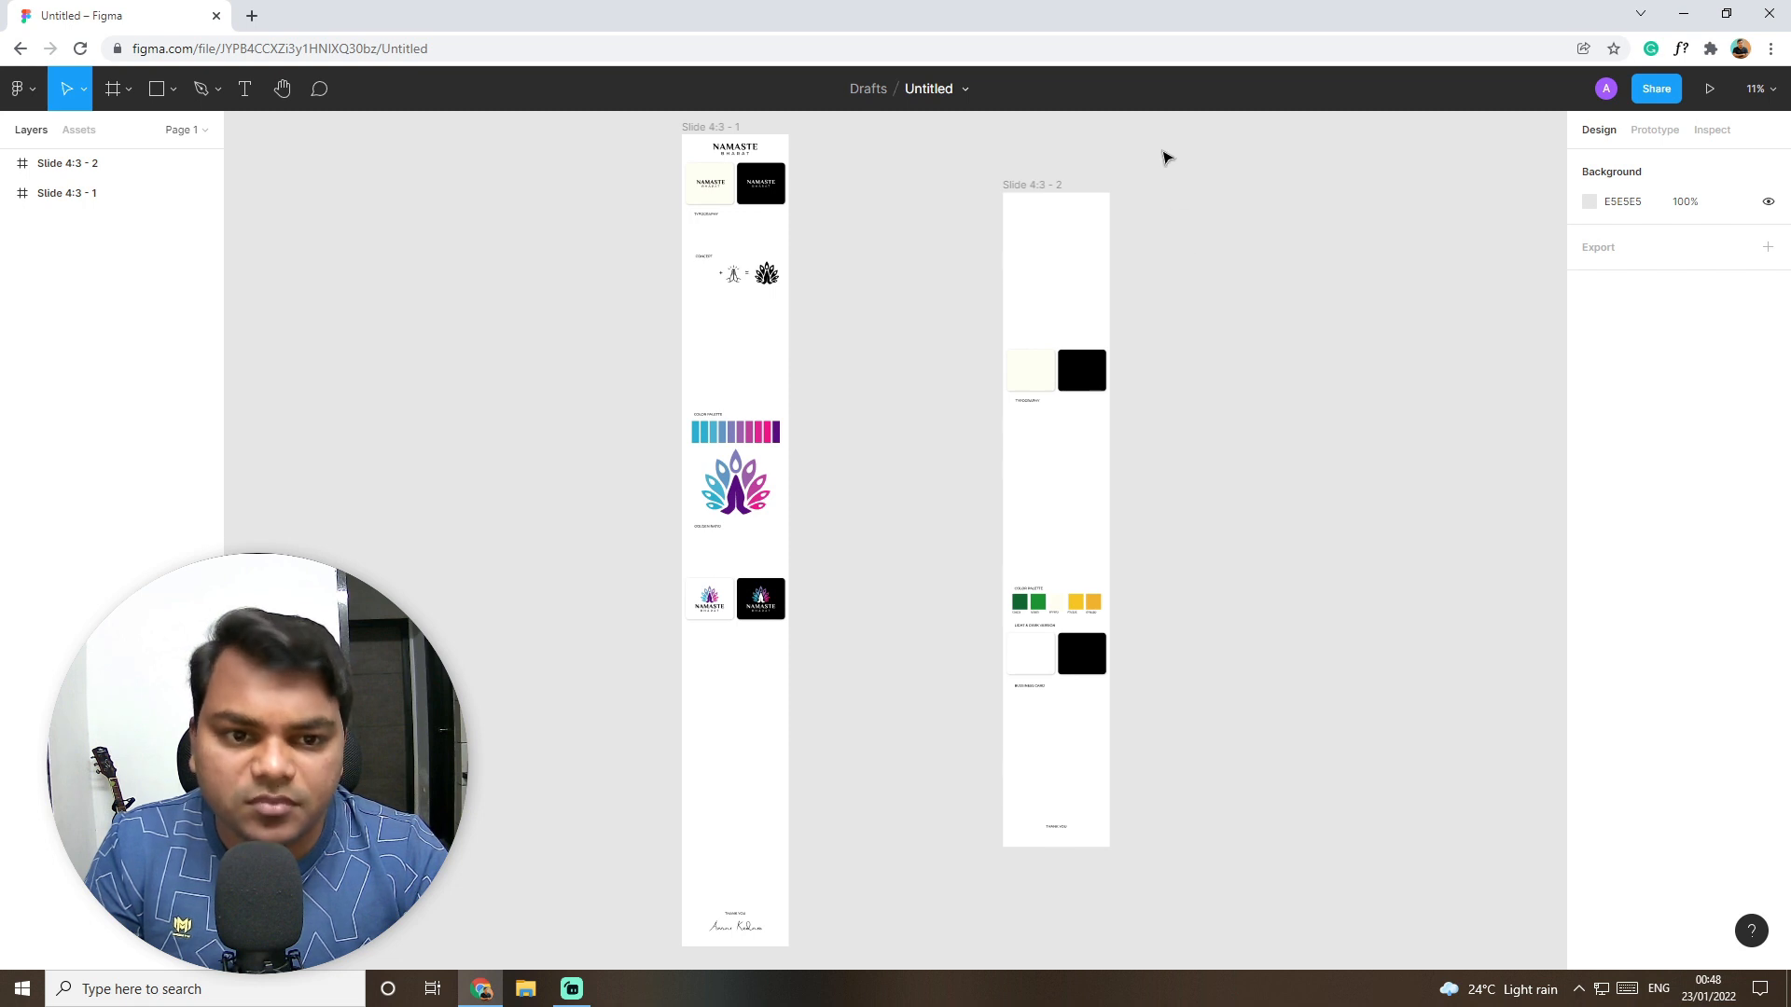
Step: Examine the Esperanca brand guideline in the Slide 4:3 - 2 frame at 50% zoom
click(1759, 88)
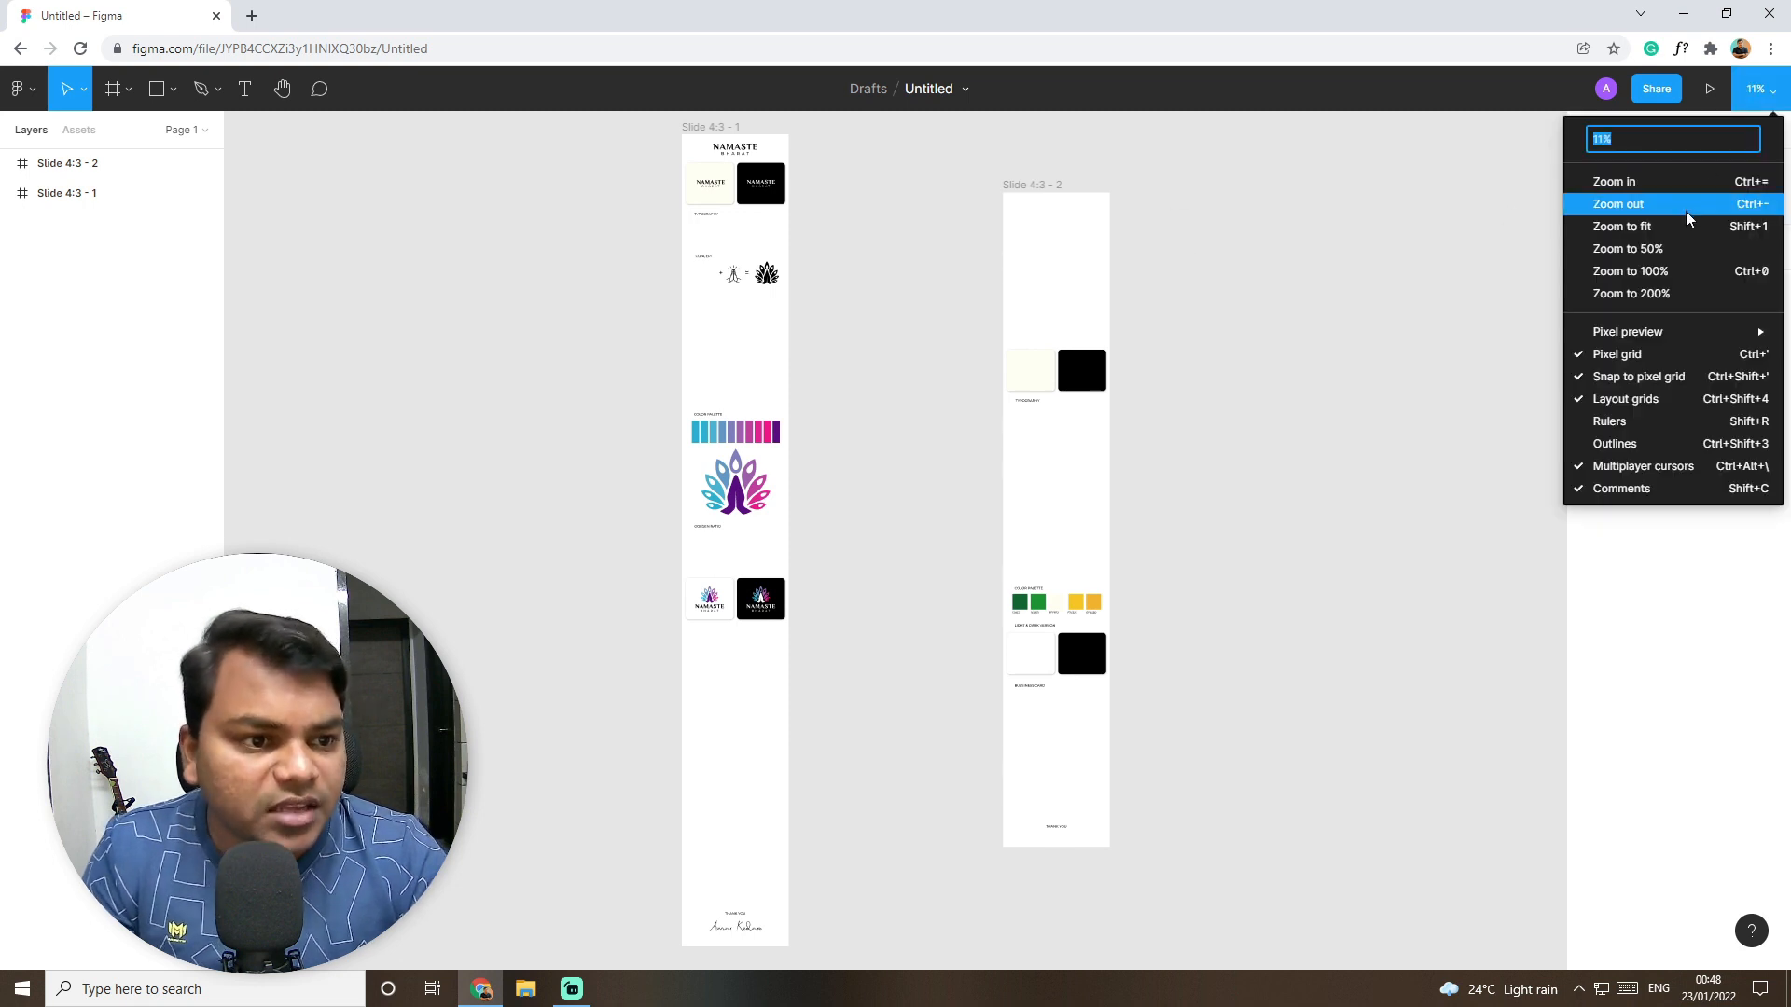
click(1682, 249)
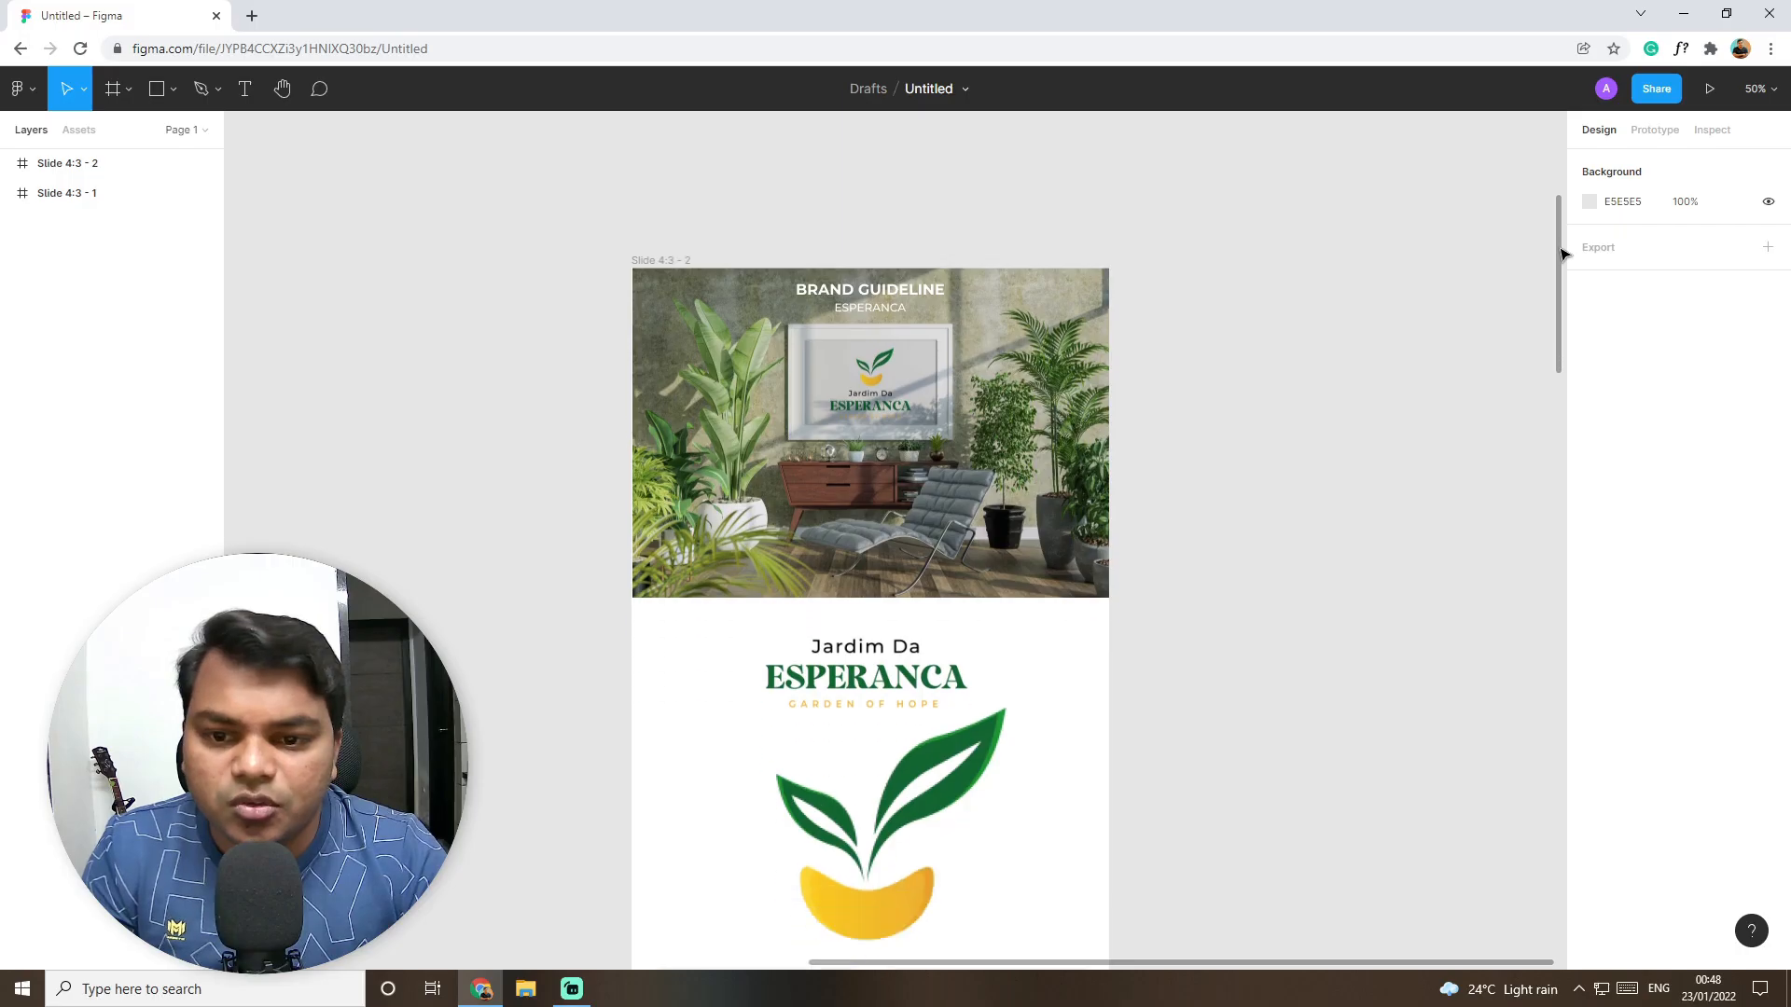
scroll(1564, 261, down, 1)
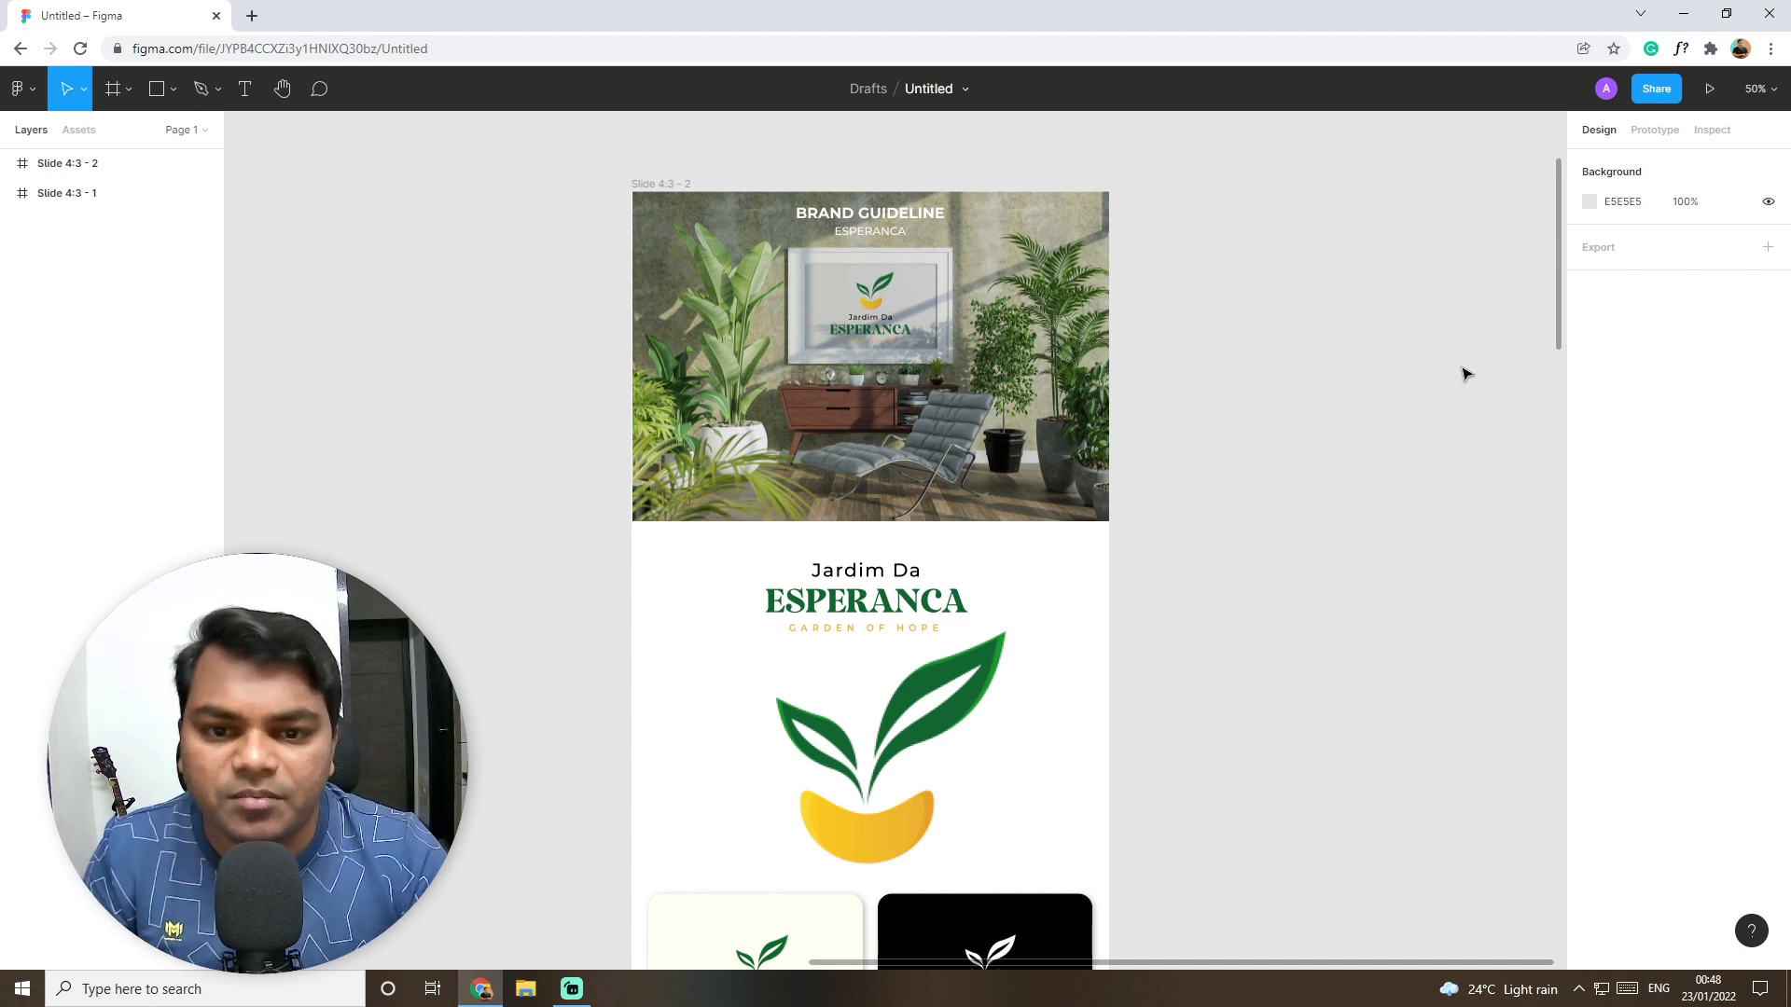
drag(1562, 264, 1618, 217)
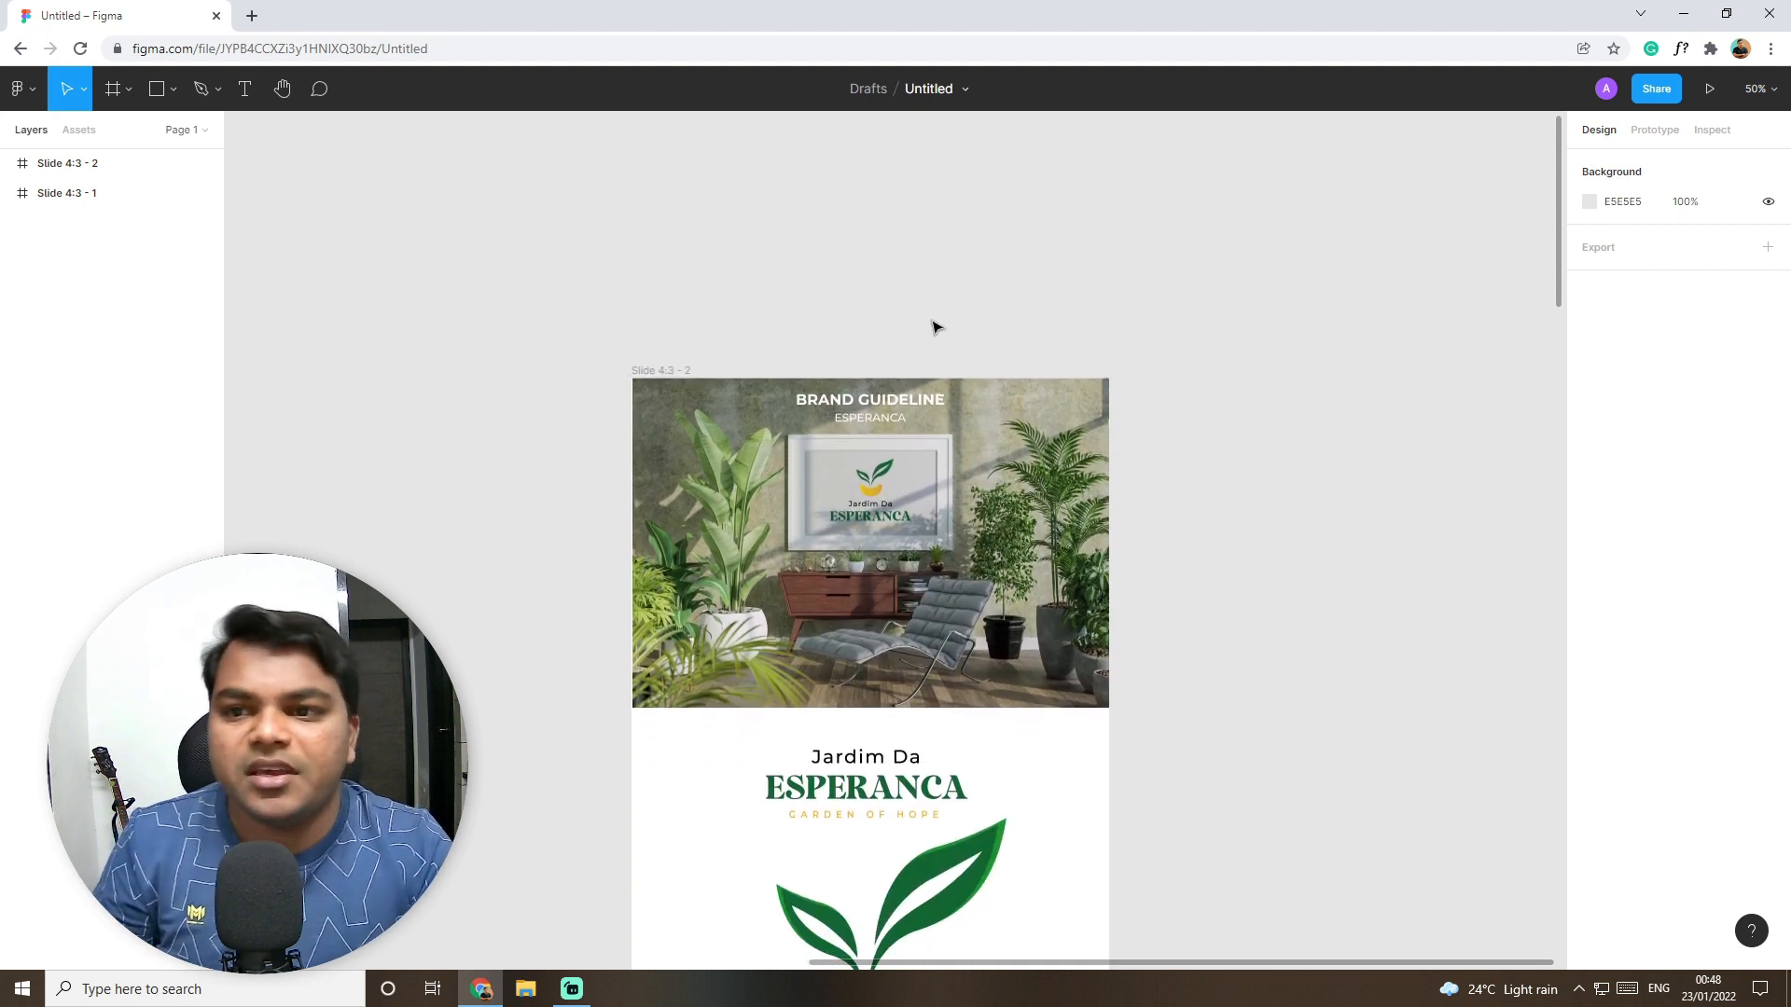